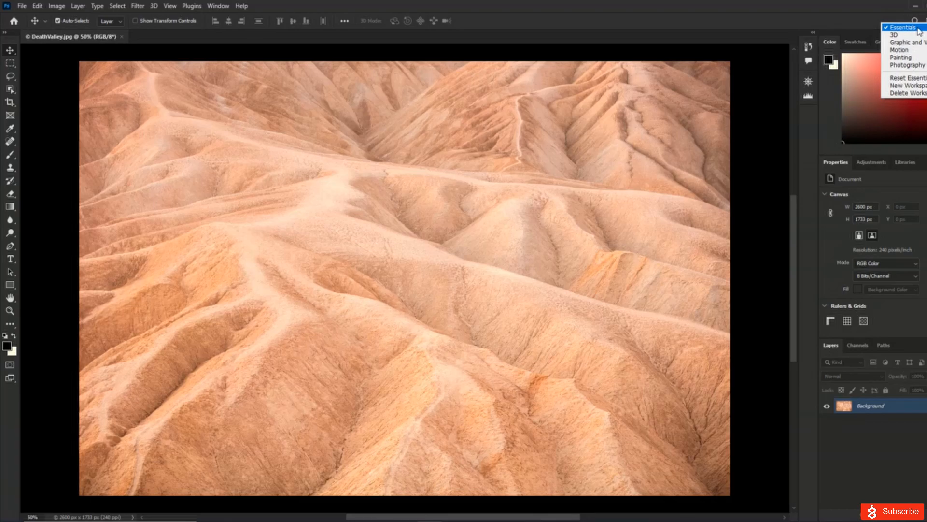
# - Reset the Essentials workspace and show the Swatches panel
pyautogui.click(908, 78)
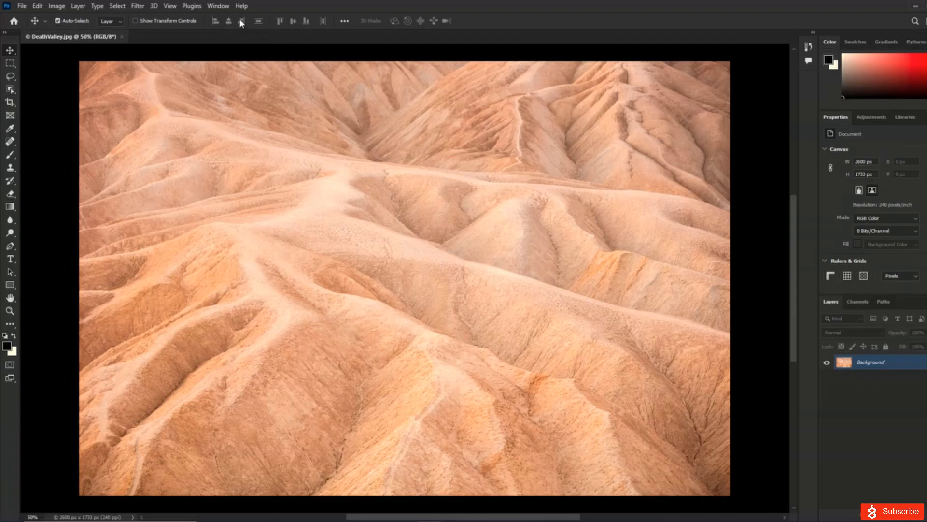
pyautogui.click(218, 7)
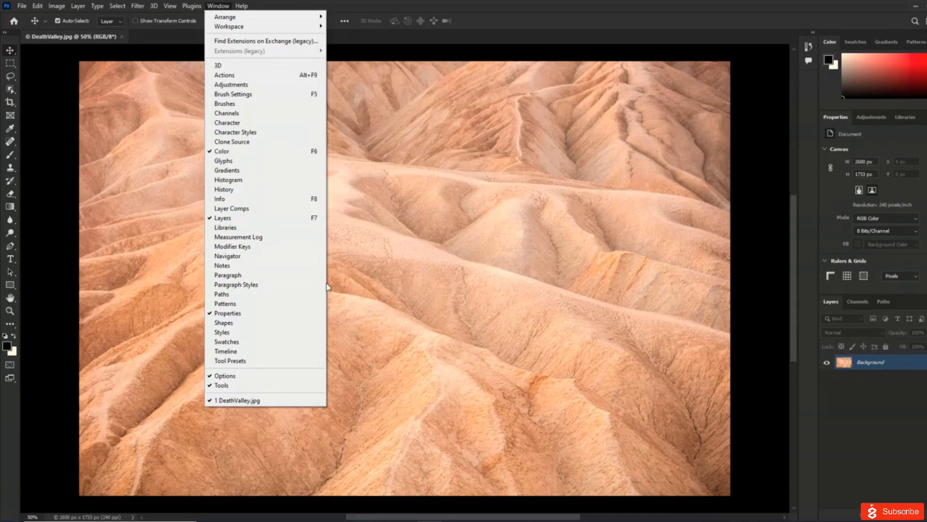
pyautogui.click(281, 343)
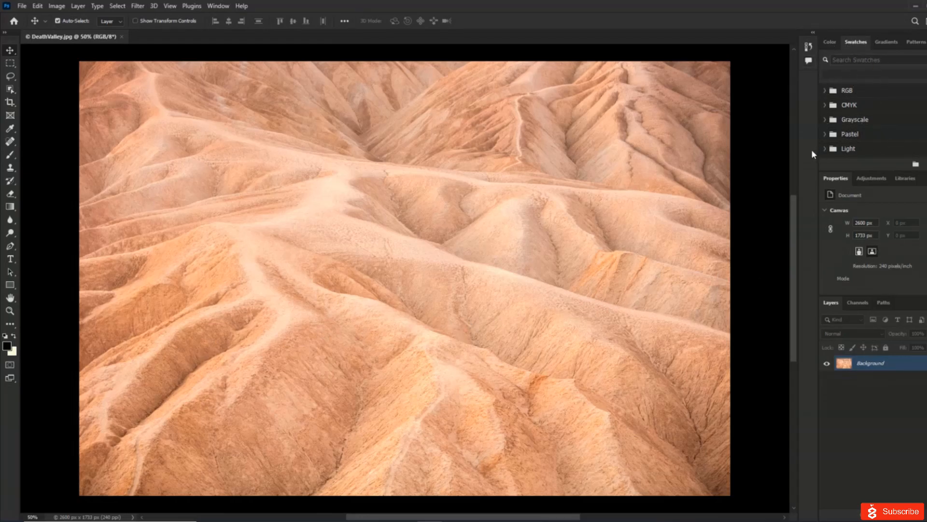
# - Show the Character panel and collapse it back to its icon
pyautogui.click(217, 6)
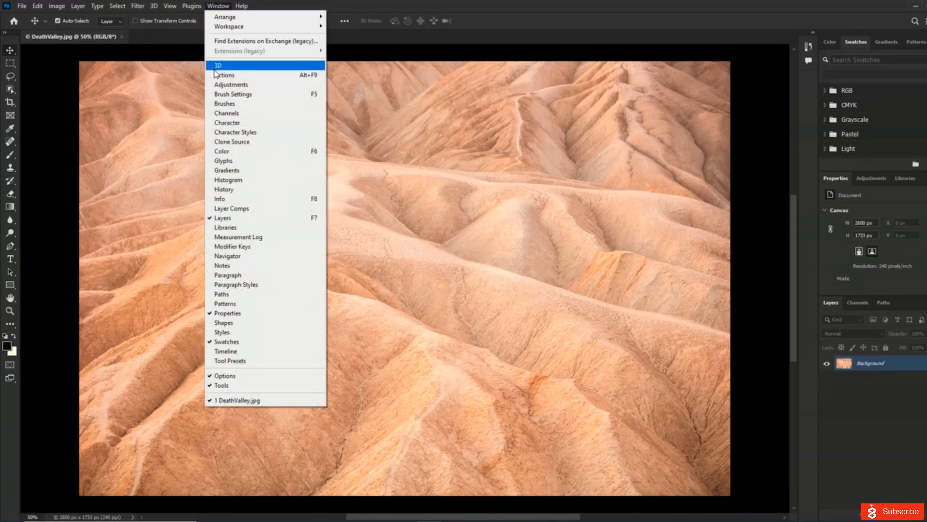
pyautogui.click(227, 123)
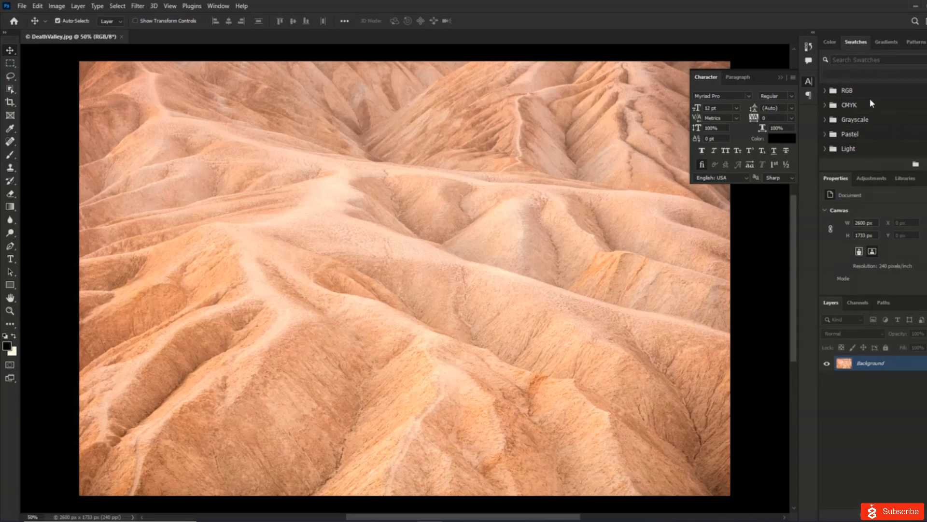
pyautogui.click(781, 76)
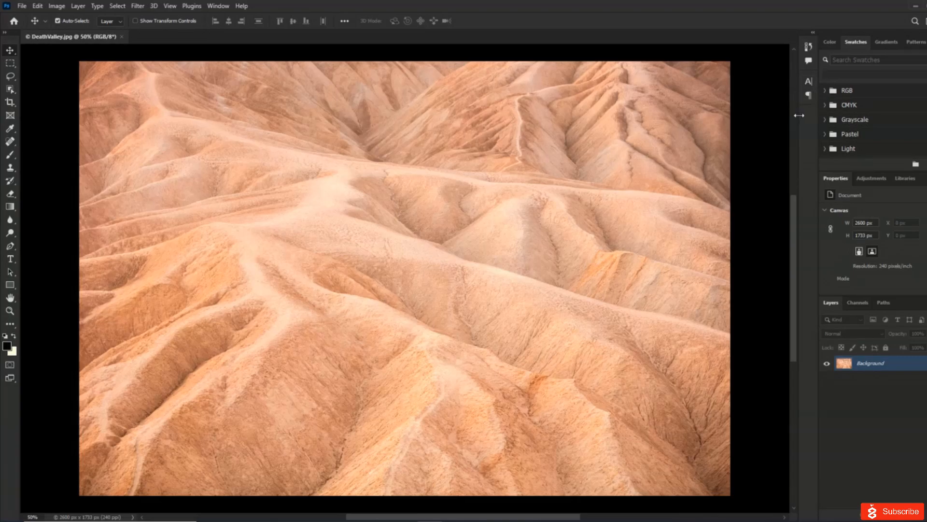
# - Widen the collapsed panel column until names show, try repositioning the History panel in it, and narrow the column back to icons
pyautogui.moveTo(797, 116); pyautogui.dragTo(767, 117)
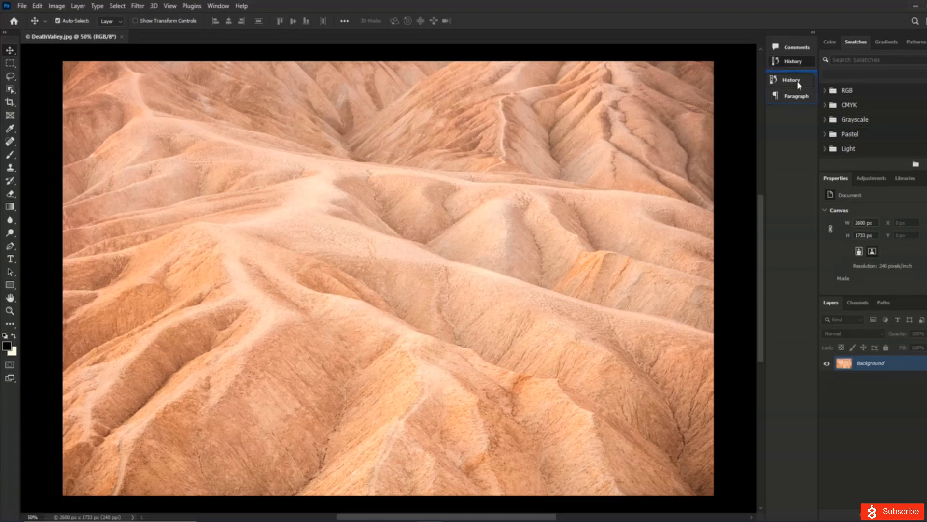
pyautogui.moveTo(793, 105); pyautogui.dragTo(800, 44)
pyautogui.moveTo(767, 117); pyautogui.dragTo(795, 117)
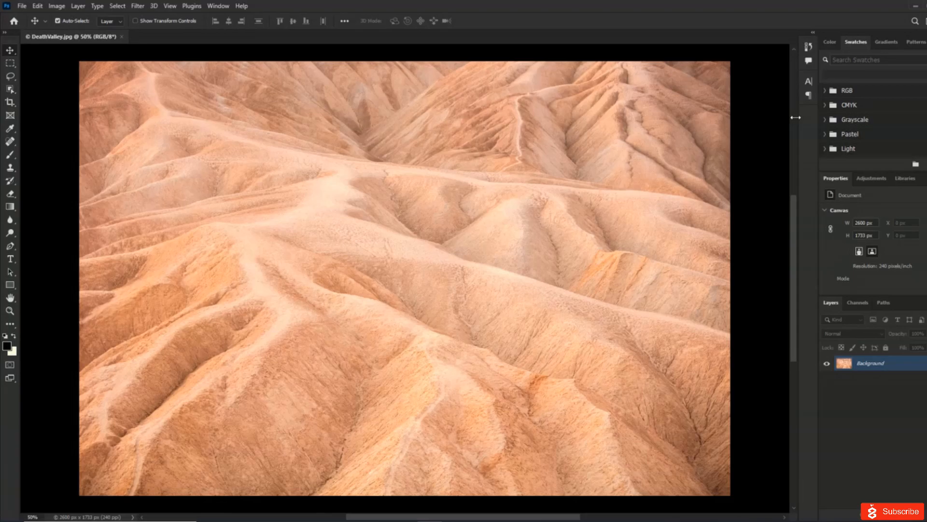
# - Expand the collapsed panel column and move the Swatches panel into the Layers group, between Layers and Channels
pyautogui.click(814, 33)
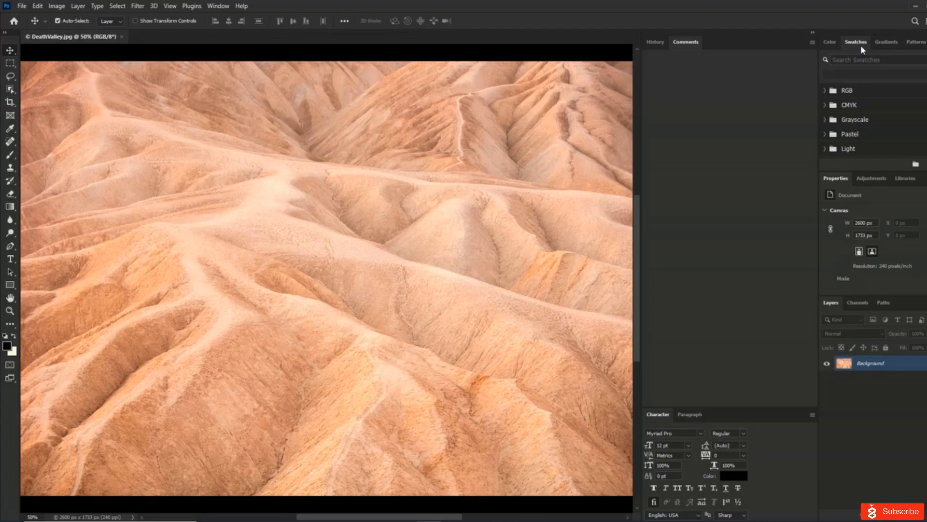
pyautogui.moveTo(860, 43); pyautogui.dragTo(845, 115)
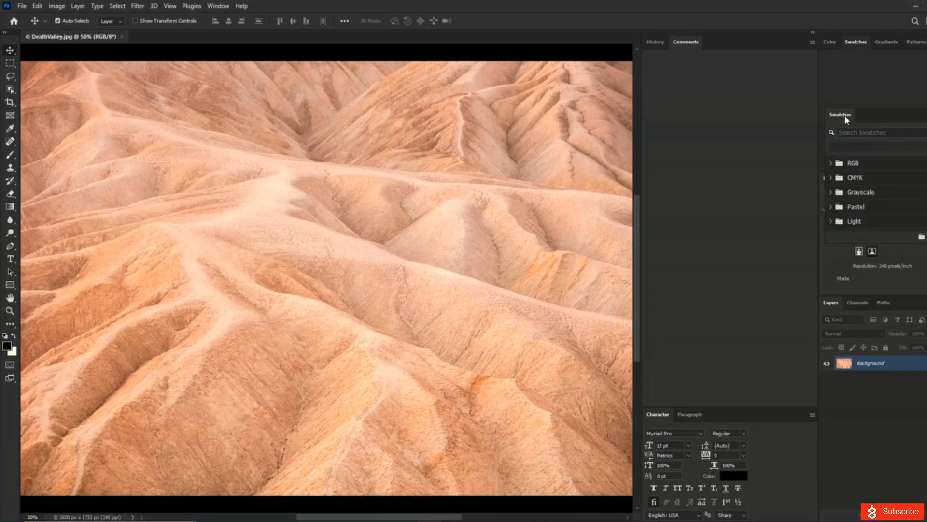
pyautogui.moveTo(845, 115); pyautogui.dragTo(845, 115)
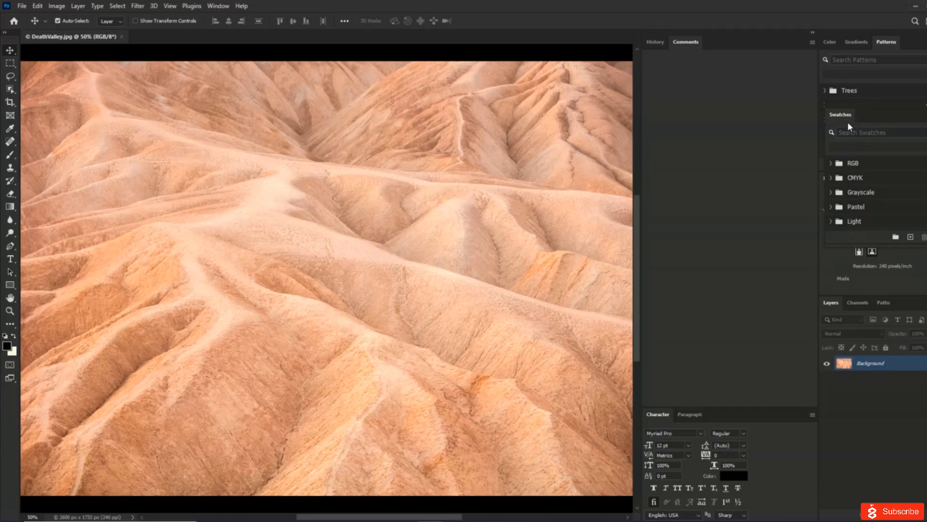
pyautogui.moveTo(849, 119); pyautogui.dragTo(879, 305)
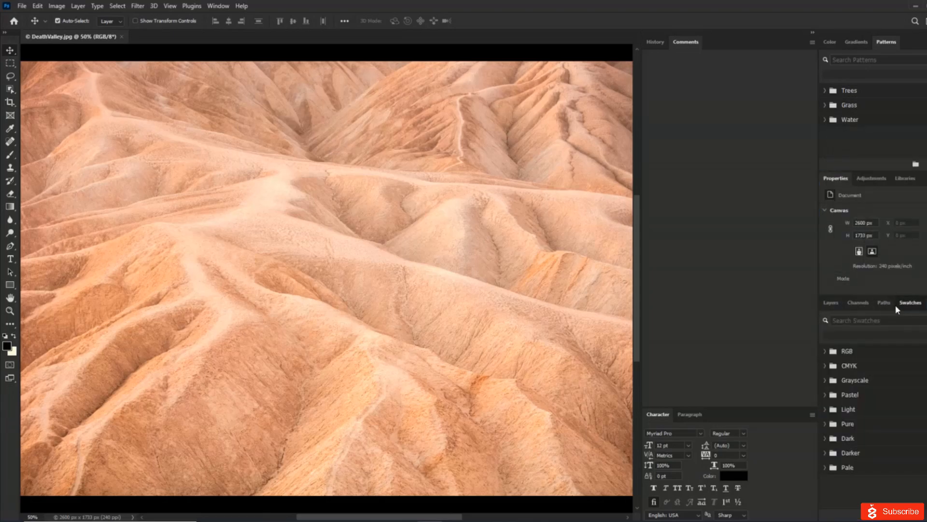
pyautogui.moveTo(853, 309)
pyautogui.mouseDown()
pyautogui.moveTo(876, 305)
pyautogui.moveTo(859, 297)
pyautogui.moveTo(860, 347)
pyautogui.moveTo(910, 316)
pyautogui.moveTo(899, 306)
pyautogui.moveTo(842, 310)
pyautogui.mouseUp()
# - Bring the History panel forward, and undock the Swatches panel over the canvas and close it
pyautogui.click(661, 43)
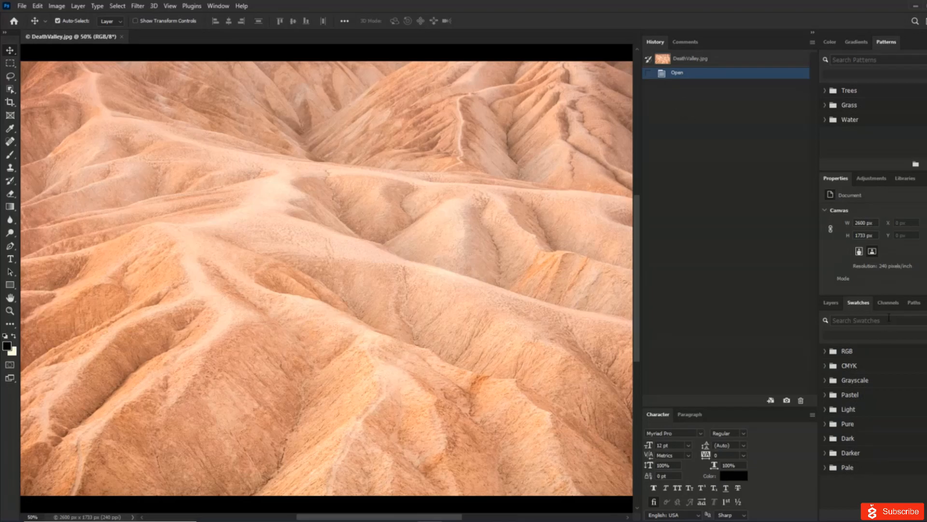
pyautogui.moveTo(858, 303); pyautogui.dragTo(441, 184)
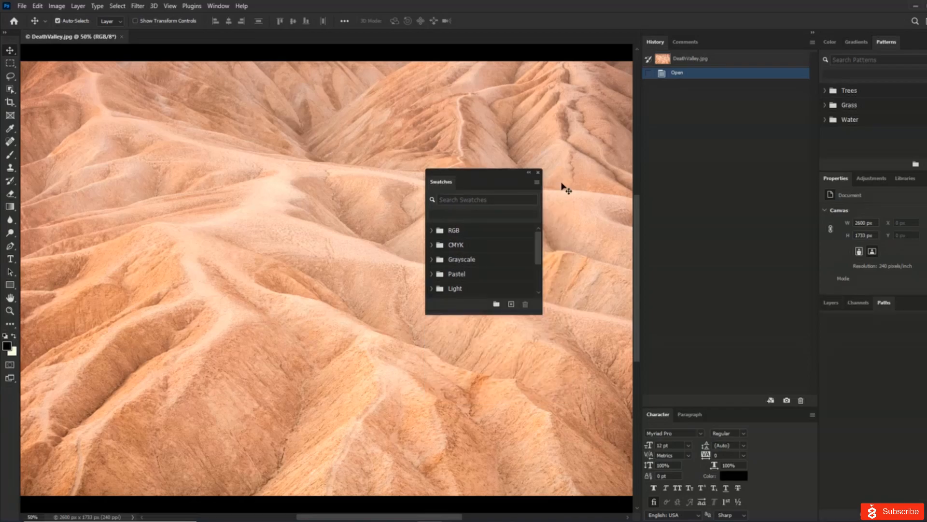
pyautogui.click(538, 173)
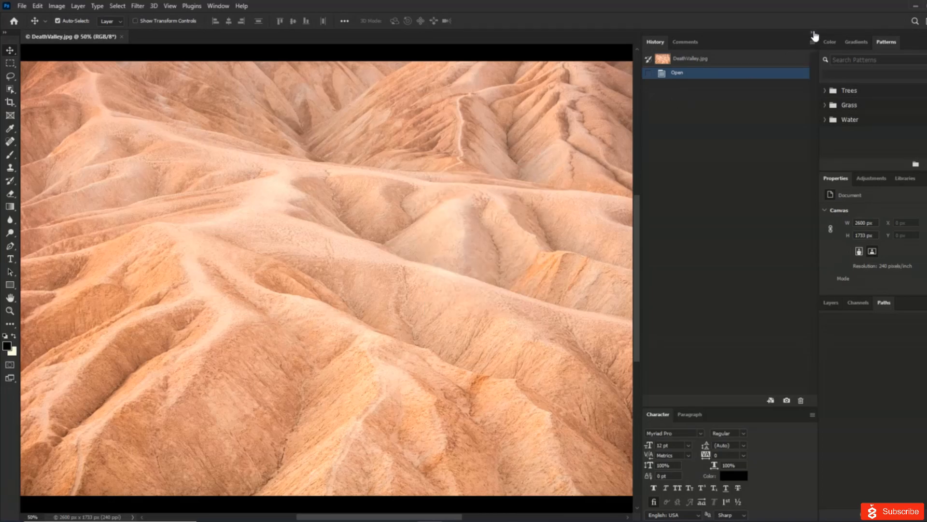
# - Close the whole History and Comments panel group and collapse the remaining Character and Paragraph column to icons
pyautogui.click(693, 45)
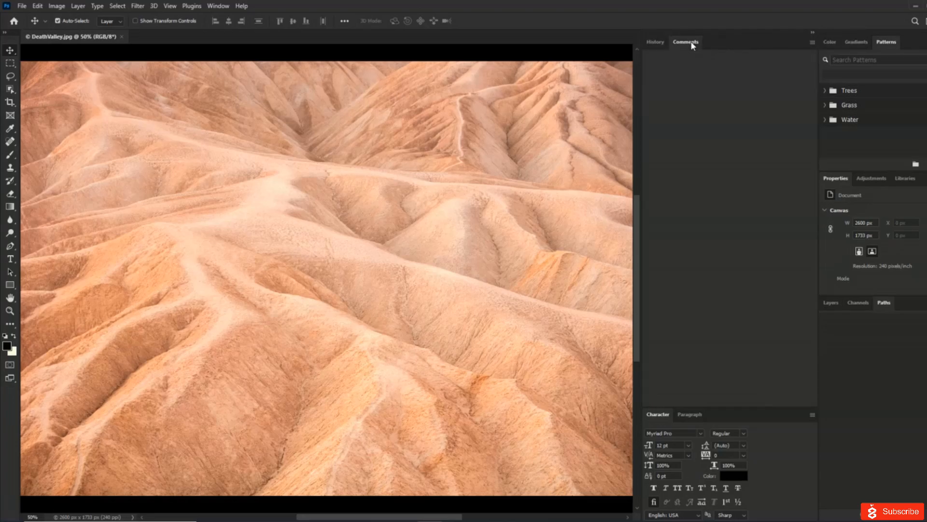
pyautogui.rightClick(722, 44)
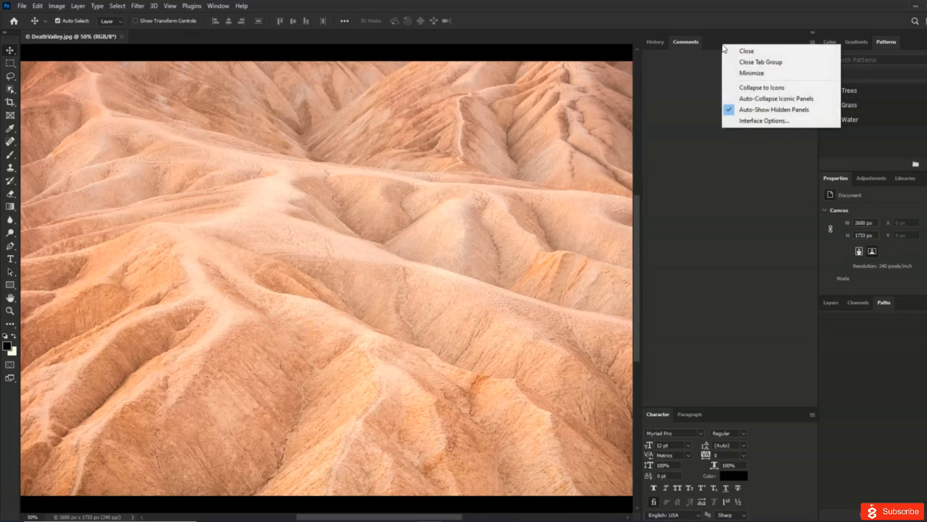
pyautogui.click(750, 64)
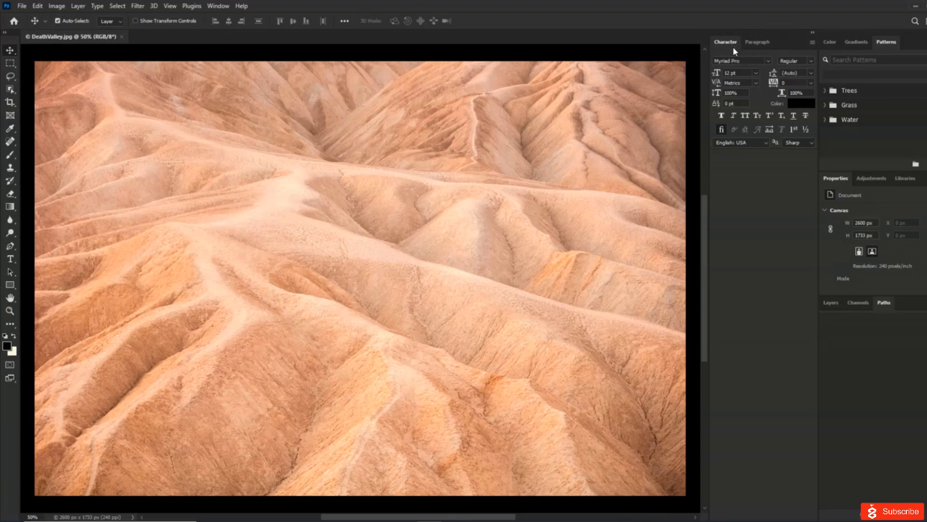
pyautogui.click(814, 32)
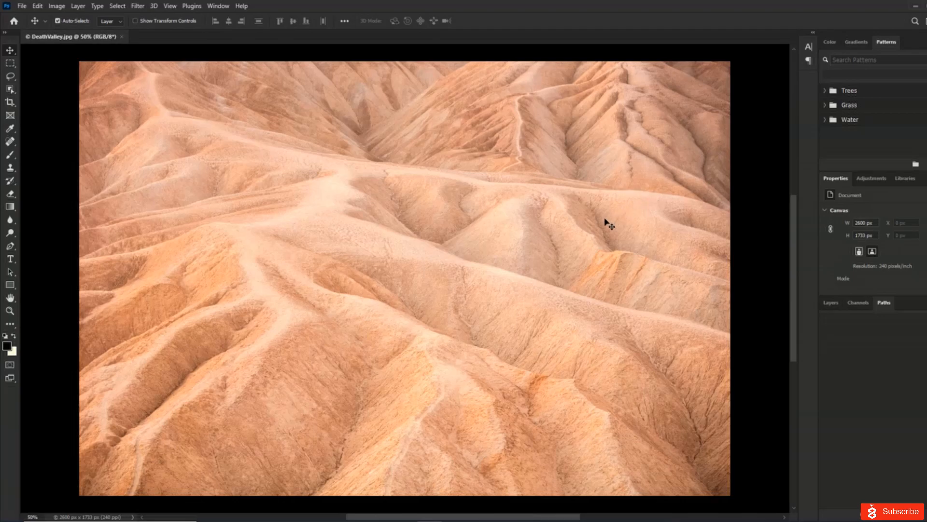
# - Hide and restore all panels including the tools, and twice hide and restore only the right-side panels
pyautogui.press('Tab')
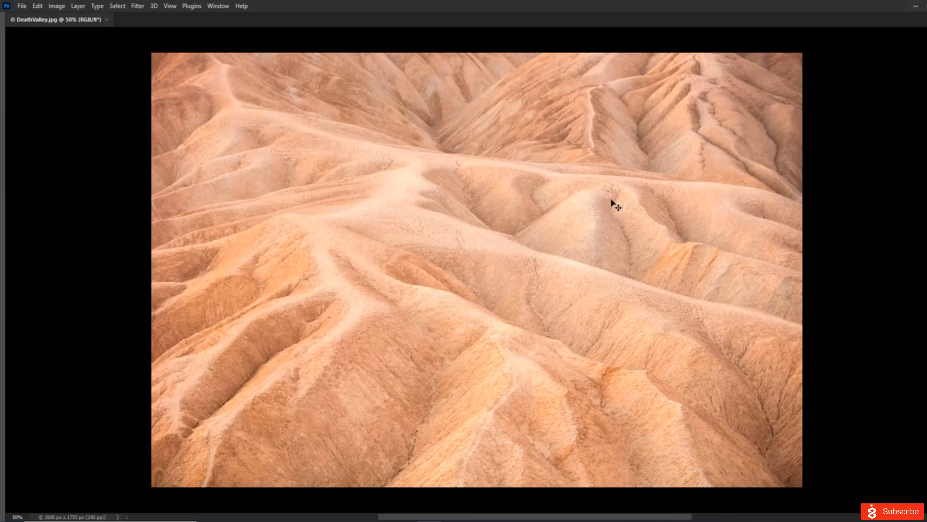
pyautogui.press('Tab')
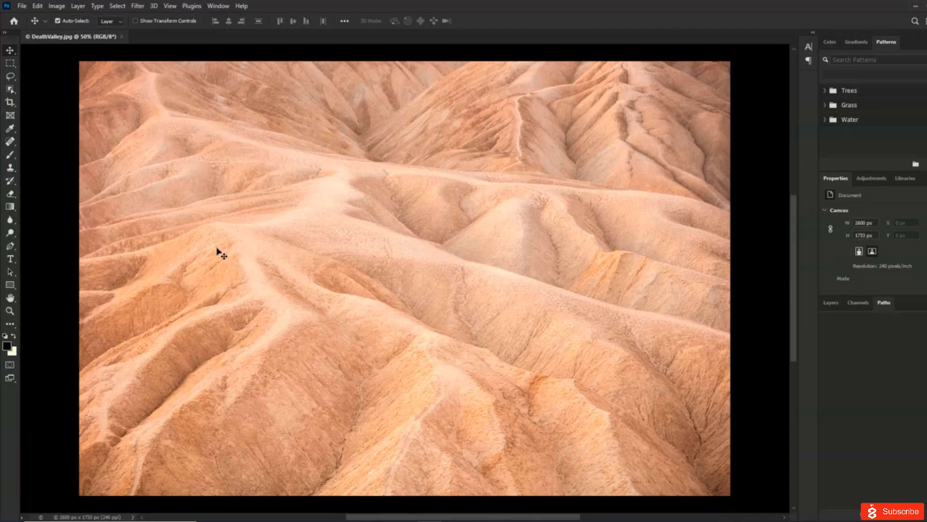
pyautogui.hotkey('shift', 'Tab')
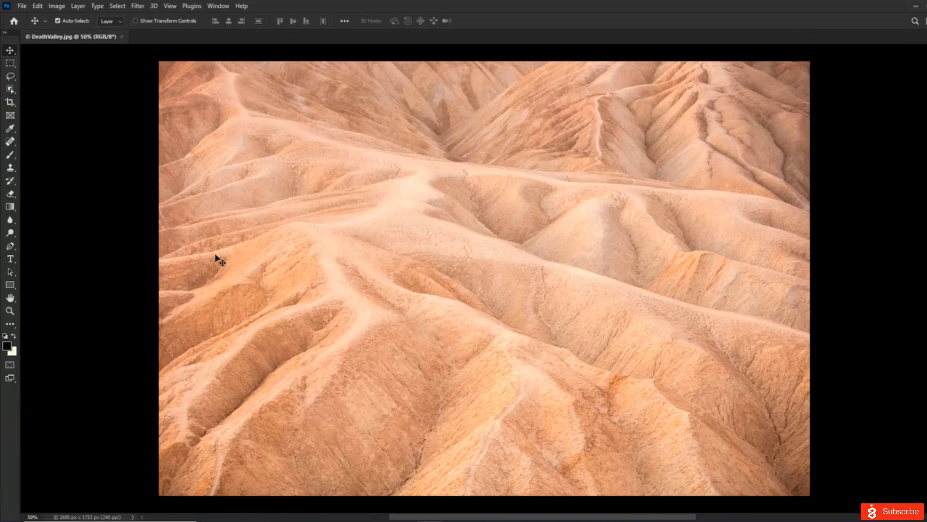
pyautogui.hotkey('shift', 'Tab')
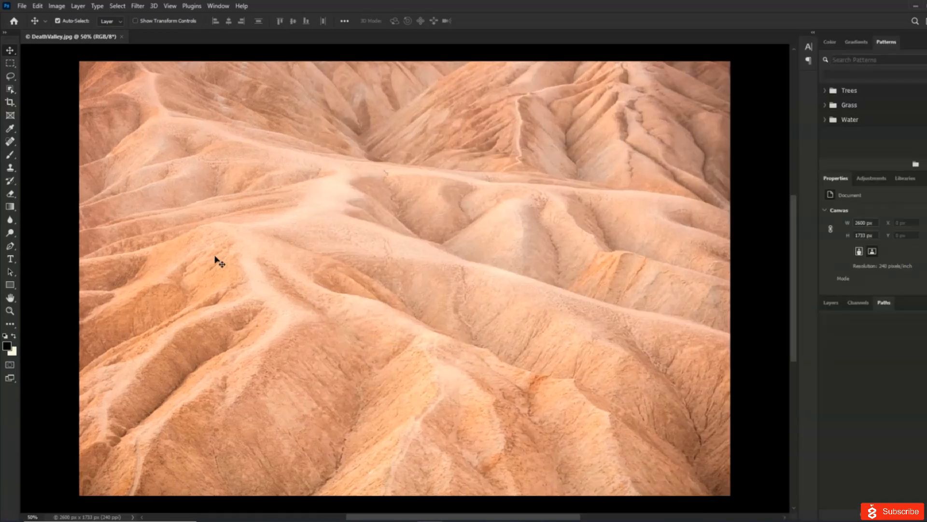
pyautogui.hotkey('shift', 'Tab')
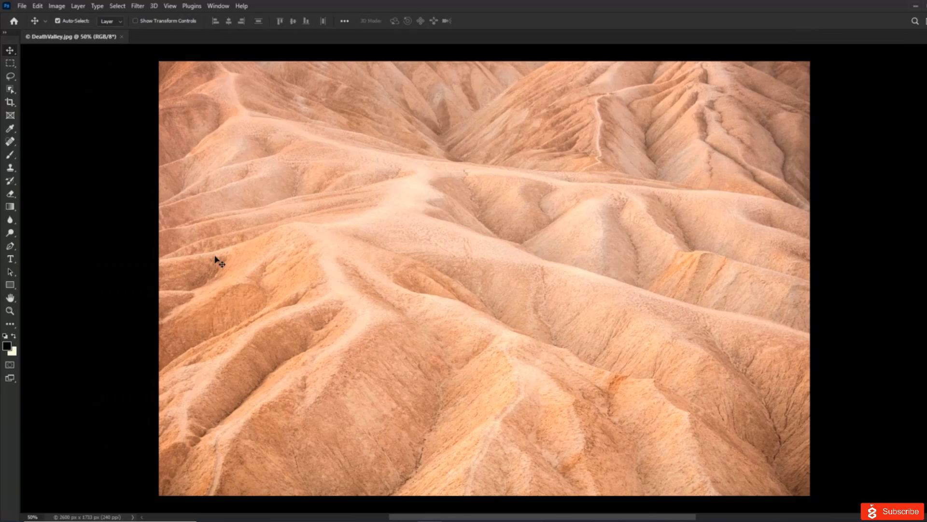
pyautogui.hotkey('shift', 'Tab')
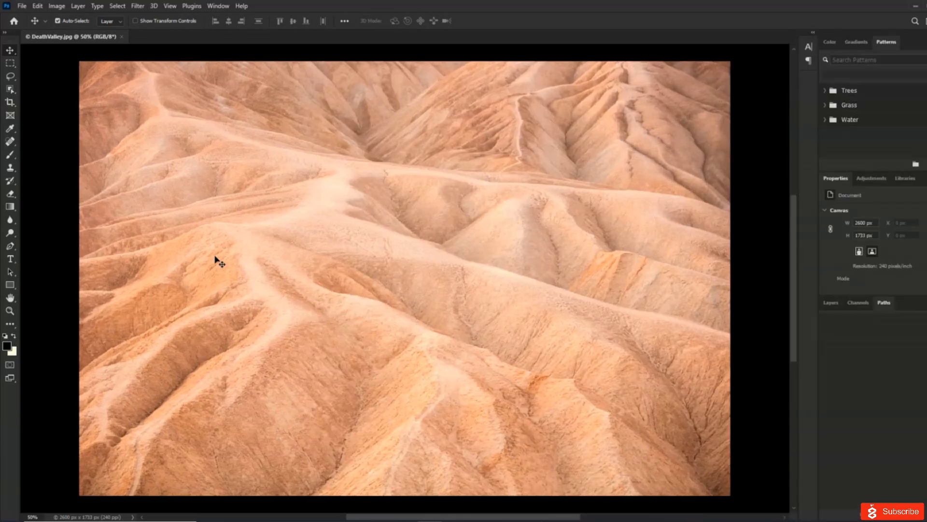
# - Bring the Layers and Gradients panels to the front of their groups and reset the Essentials workspace
pyautogui.click(832, 303)
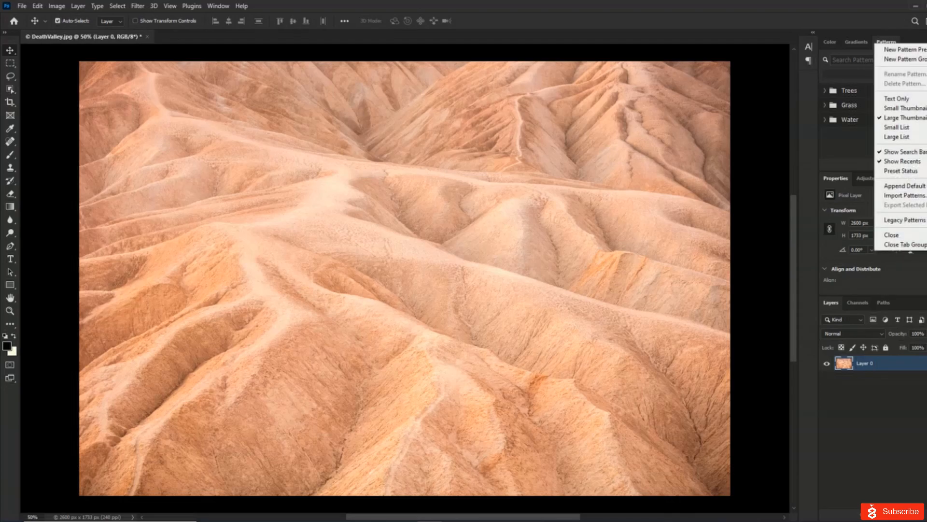
pyautogui.press('Escape')
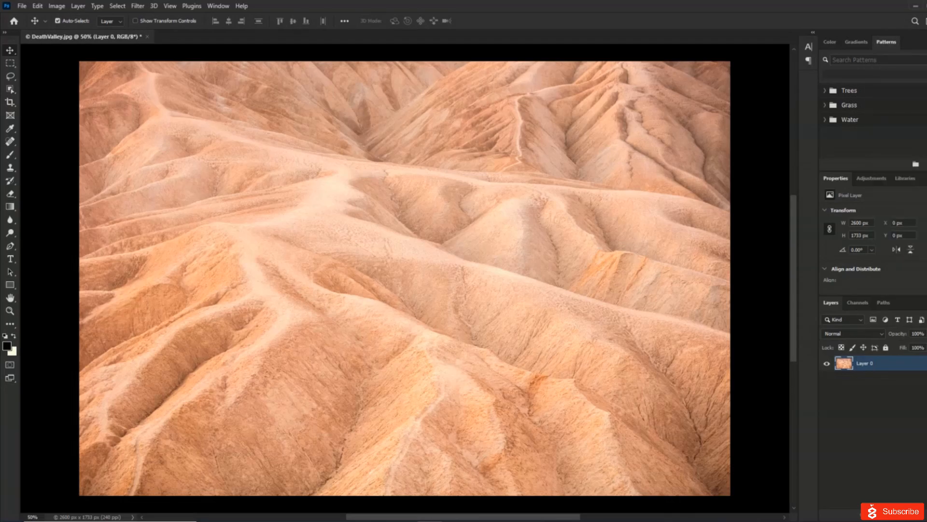
pyautogui.click(830, 42)
pyautogui.click(854, 42)
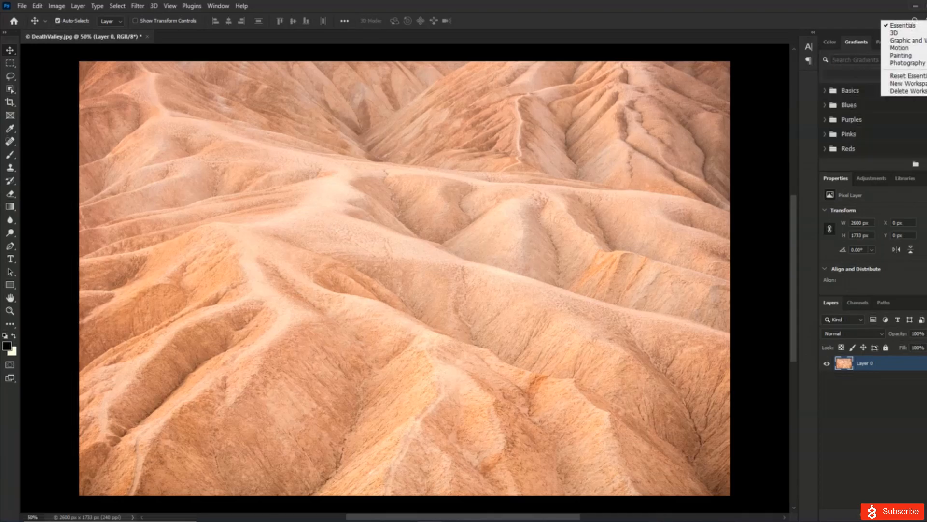
pyautogui.click(910, 63)
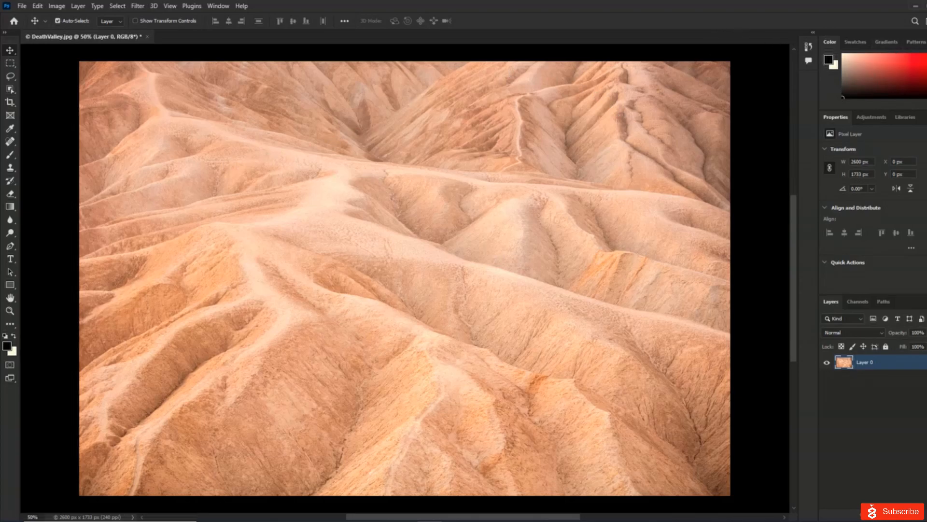
# - Switch the workspace to Painting and from there to Graphic and Web
pyautogui.click(925, 21)
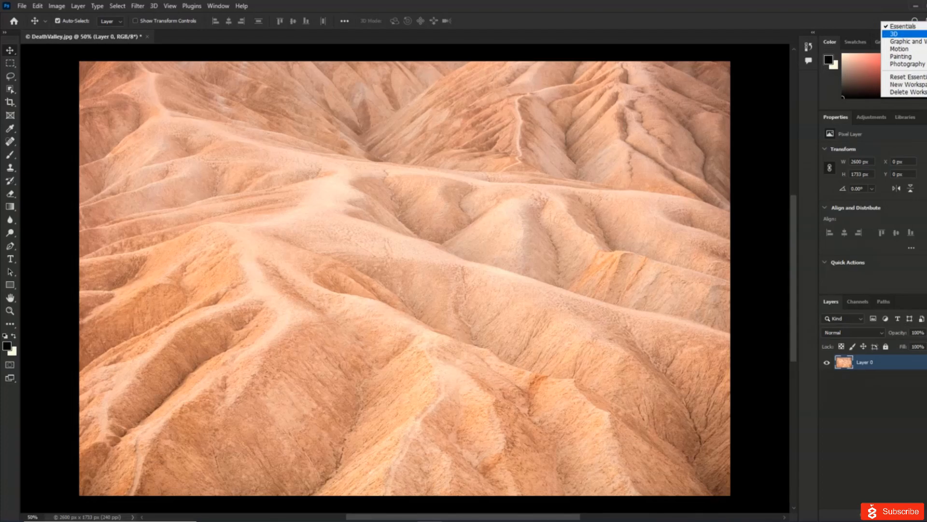
pyautogui.click(903, 56)
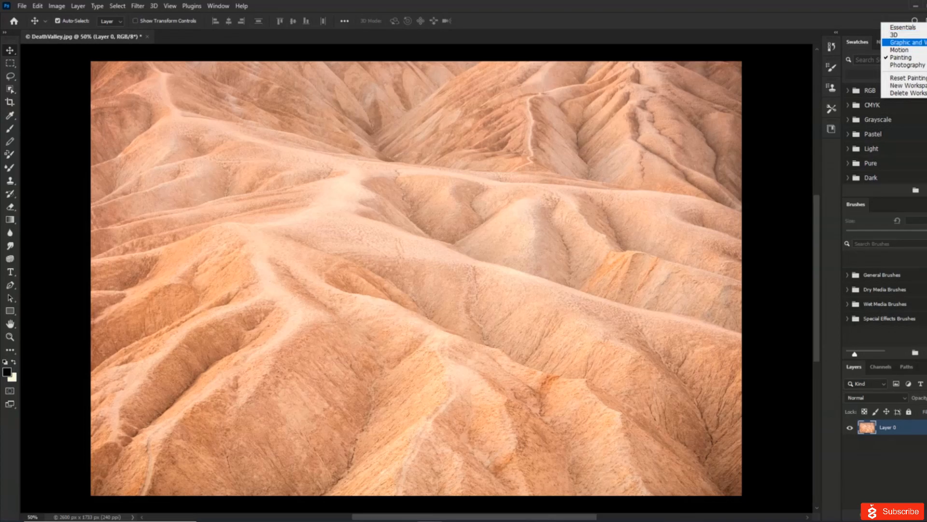
pyautogui.click(903, 42)
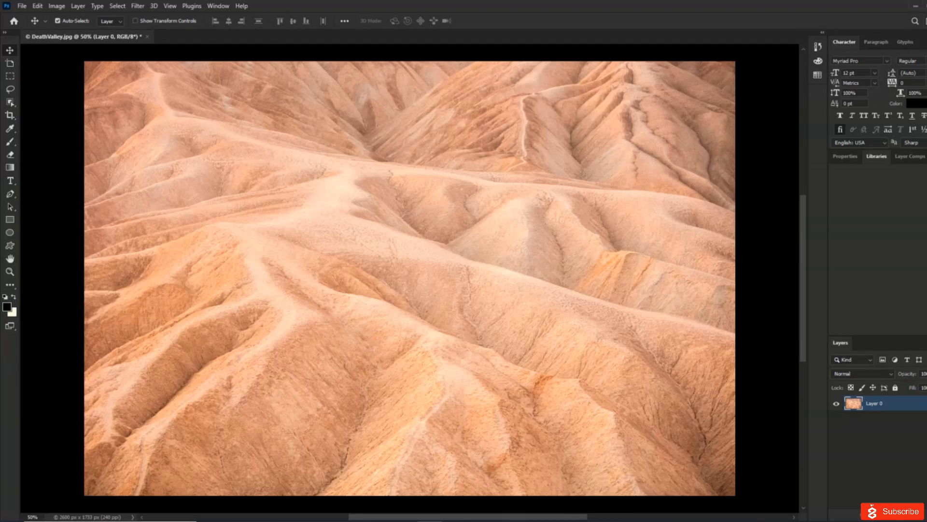
# - Return to the Essentials workspace and reset it to its default layout
pyautogui.click(925, 21)
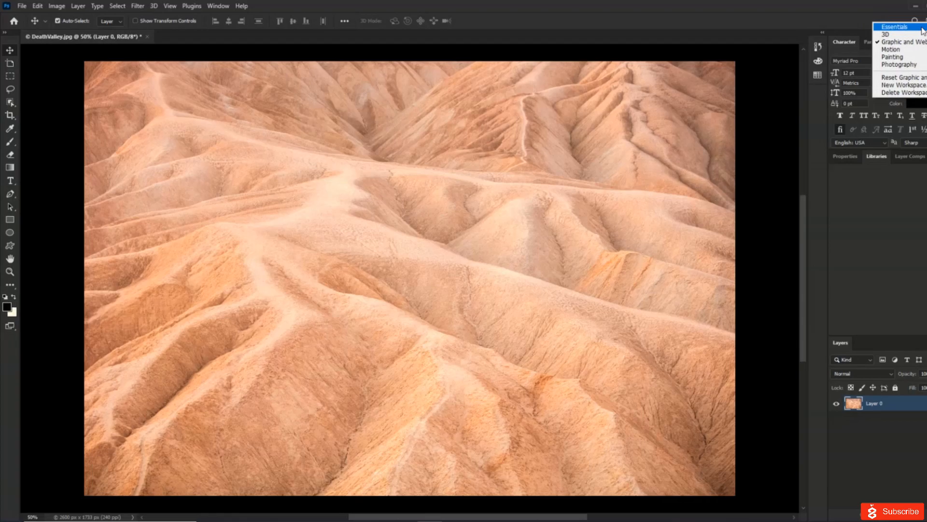
pyautogui.click(898, 27)
pyautogui.click(924, 21)
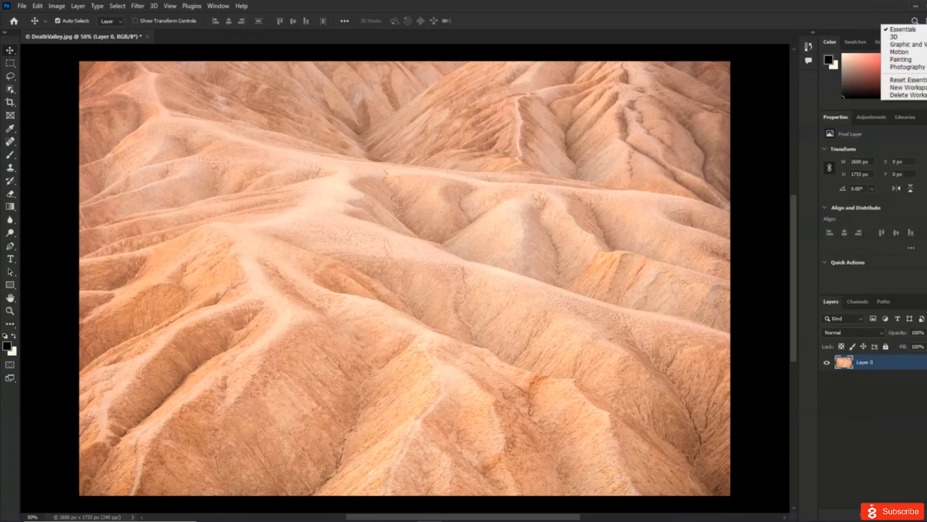
pyautogui.click(906, 79)
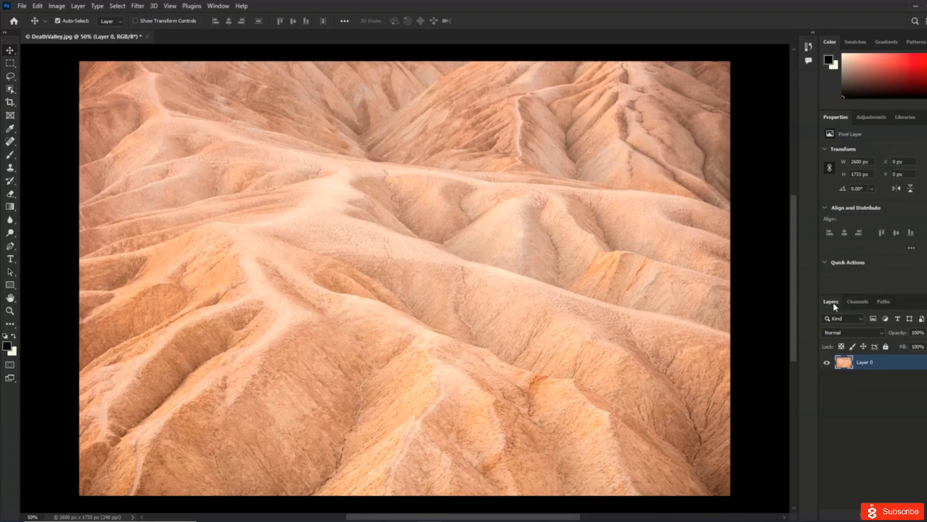
# - Detach the Layers panel, collapse it to an icon, dock it beside the toolbar, and expand and collapse it there
pyautogui.moveTo(831, 302); pyautogui.dragTo(50, 76)
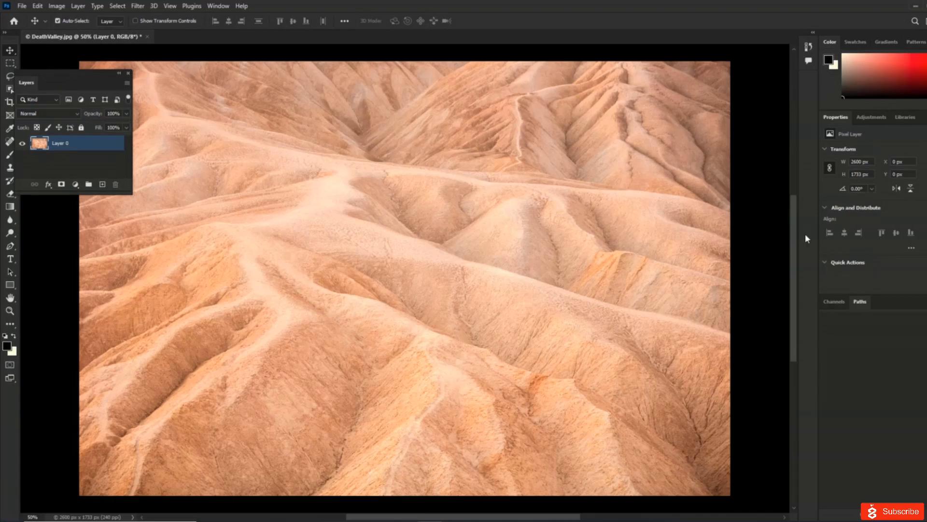
pyautogui.click(859, 303)
pyautogui.click(118, 73)
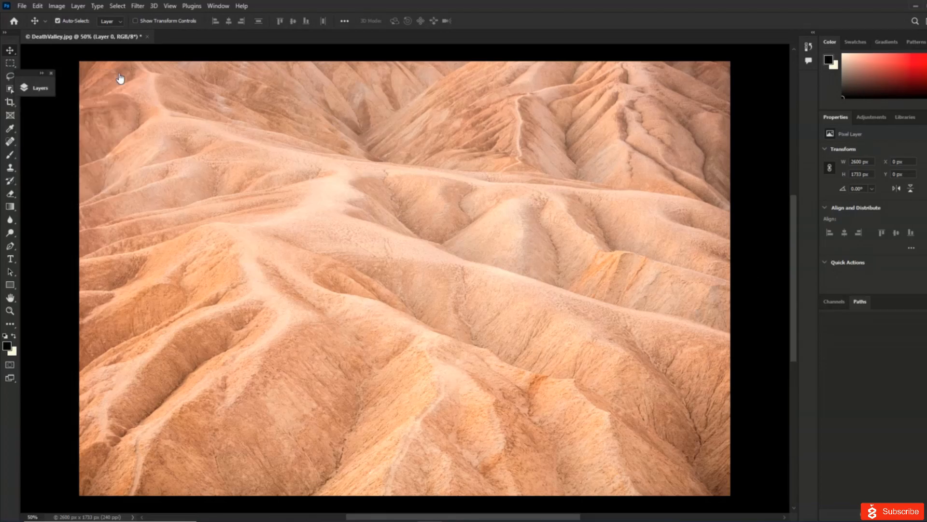
pyautogui.moveTo(24, 70)
pyautogui.mouseDown()
pyautogui.moveTo(11, 50)
pyautogui.moveTo(24, 56)
pyautogui.mouseUp()
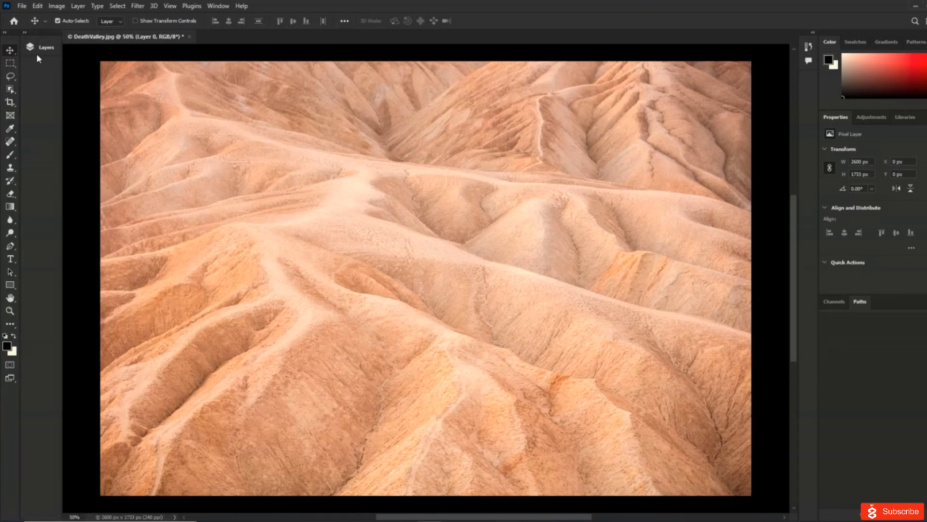
pyautogui.click(41, 51)
pyautogui.click(41, 51)
# - Detach the Libraries panel from its group, dock it as a column beside the docked Layers icon, and collapse it
pyautogui.moveTo(908, 120); pyautogui.dragTo(407, 115)
pyautogui.moveTo(154, 99); pyautogui.dragTo(45, 90)
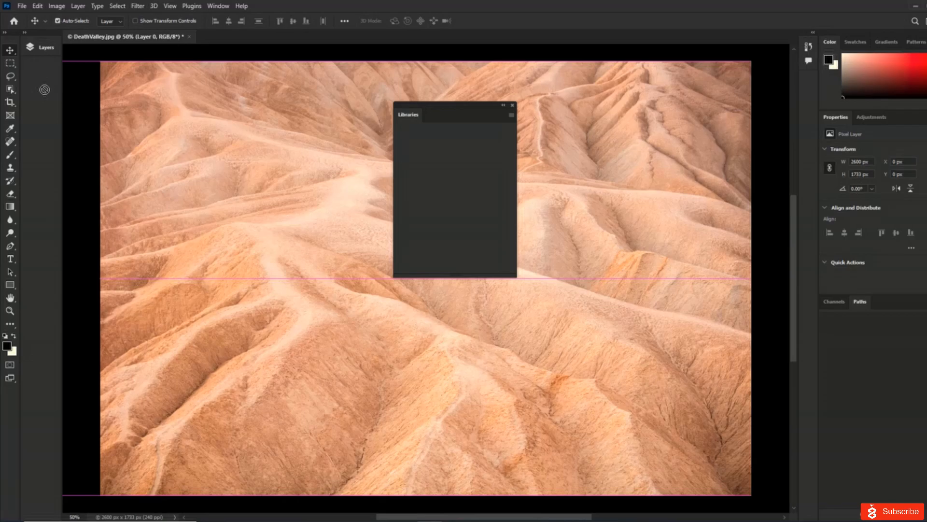
pyautogui.moveTo(45, 90); pyautogui.dragTo(73, 100)
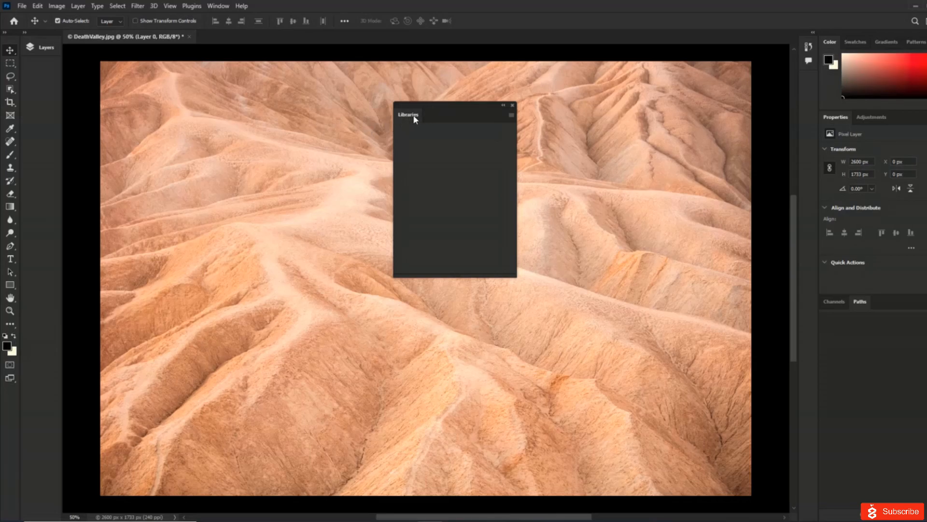
pyautogui.moveTo(450, 112); pyautogui.dragTo(71, 60)
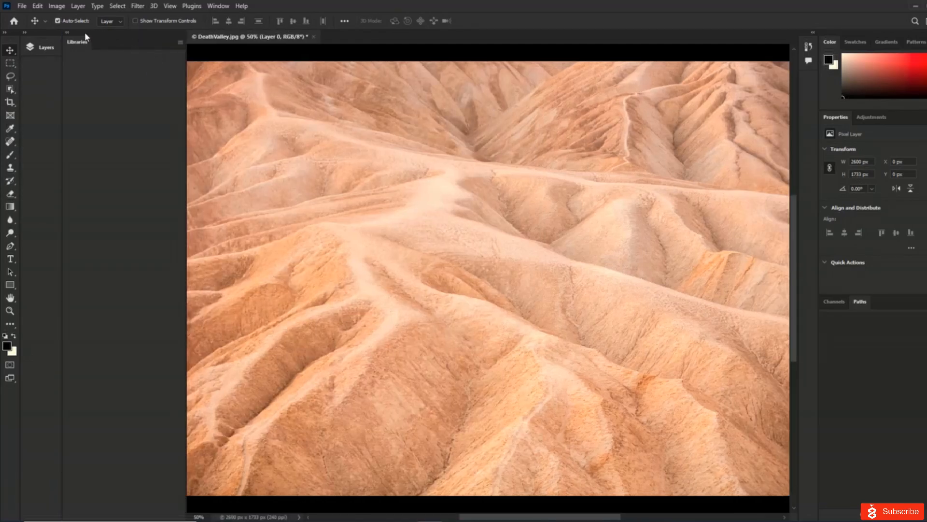
pyautogui.click(68, 33)
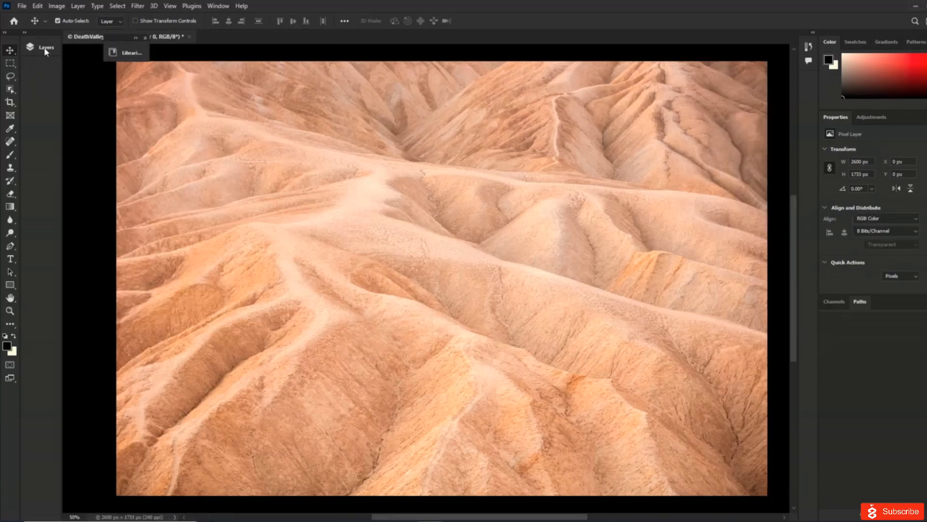
# - Expand the docked Layers panel, switch between the Channels and Paths panels, and reset the Essentials workspace
pyautogui.click(46, 48)
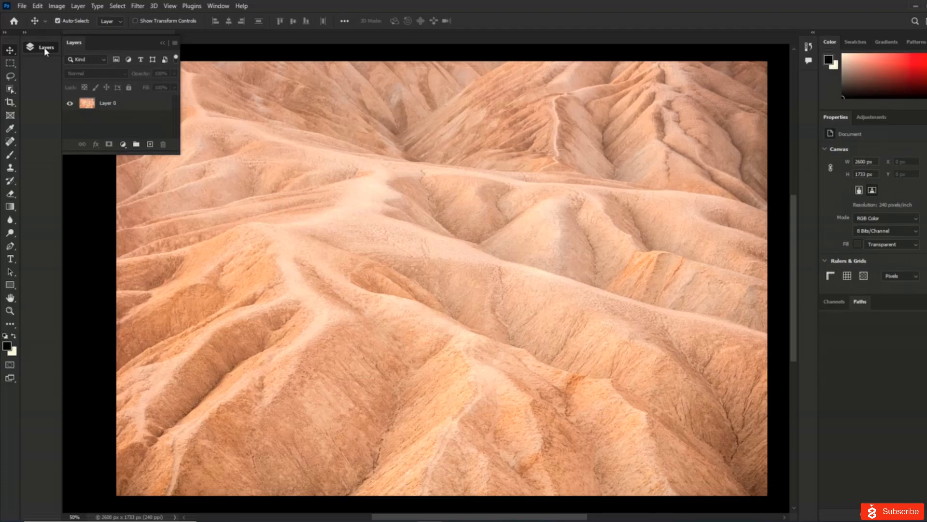
pyautogui.click(857, 303)
pyautogui.click(833, 302)
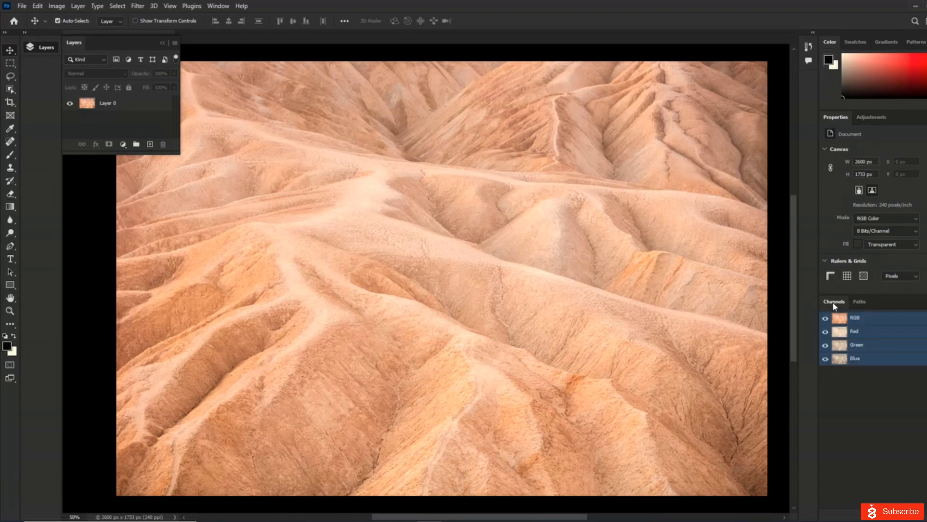
pyautogui.click(859, 303)
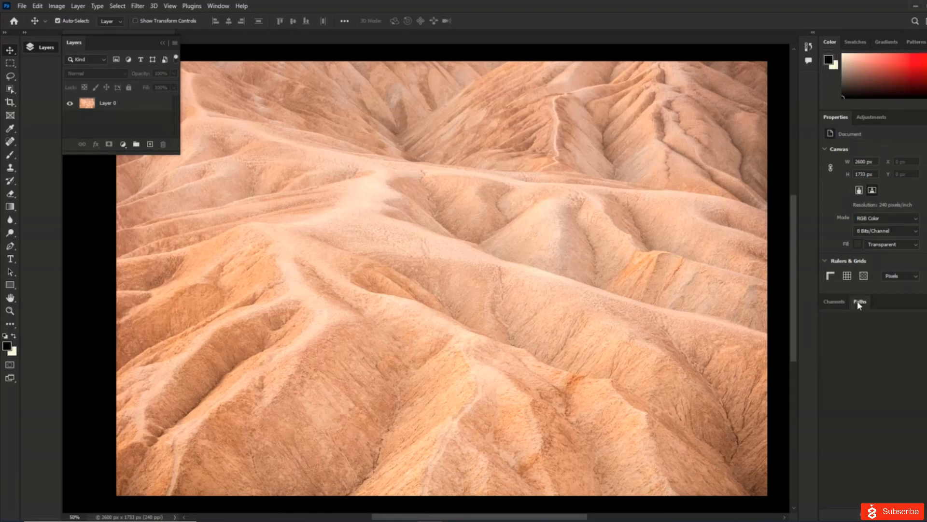
pyautogui.click(925, 21)
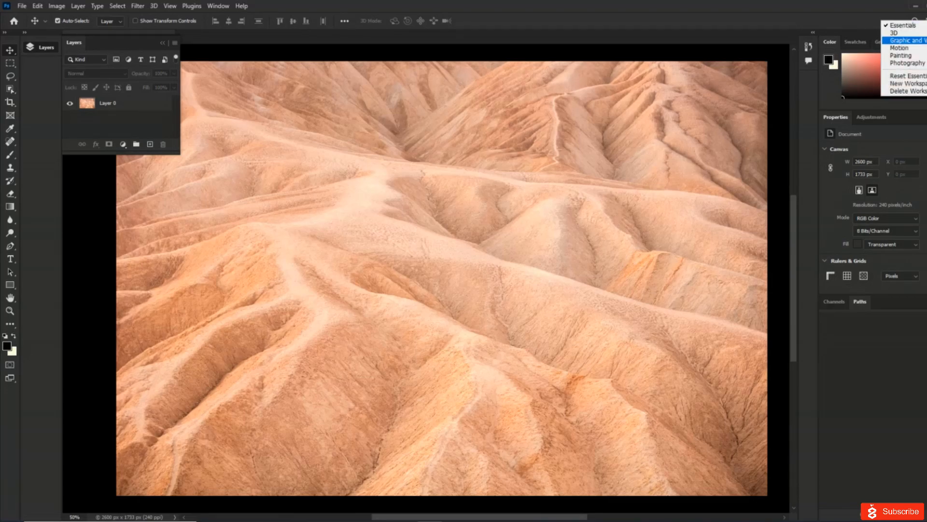
pyautogui.click(907, 76)
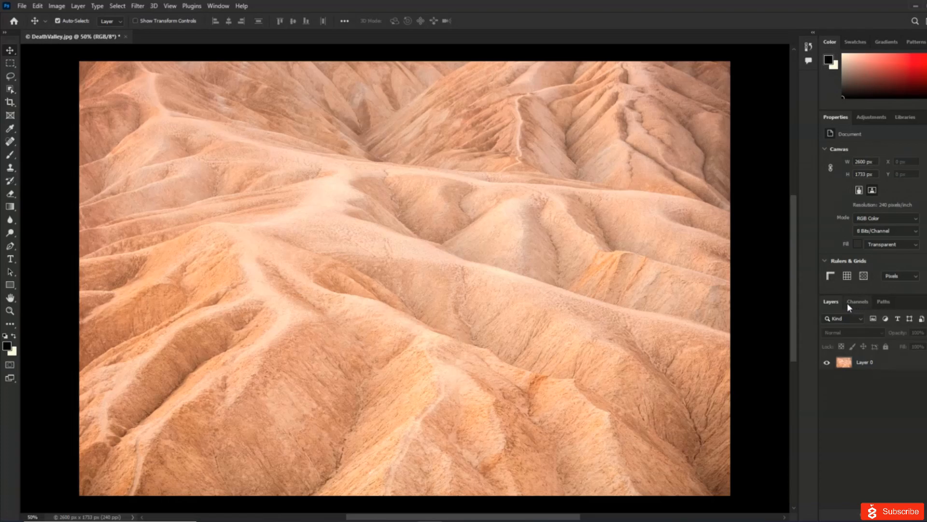
# - Dock the Layers panel as a full-height column beside the toolbar and save the layout as workspace JK PANELS ON RIGHT
pyautogui.moveTo(830, 302); pyautogui.dragTo(22, 53)
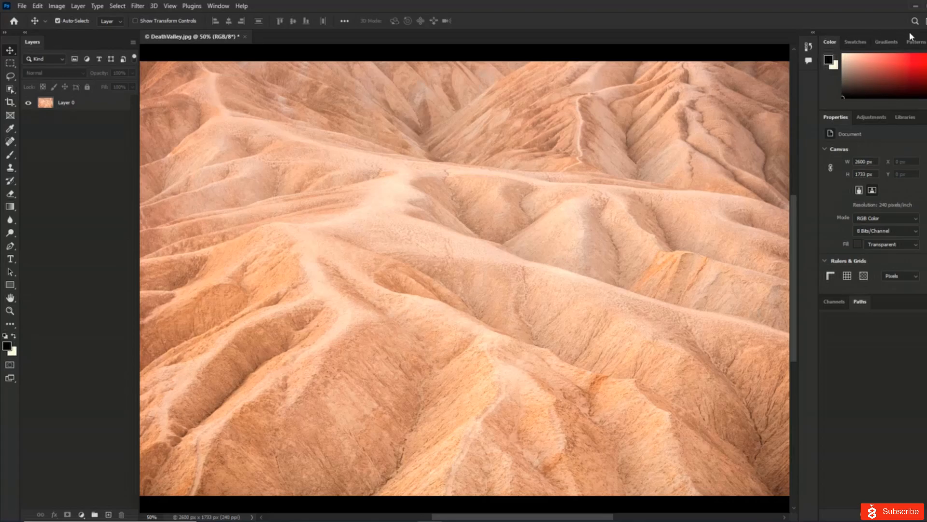
pyautogui.click(925, 21)
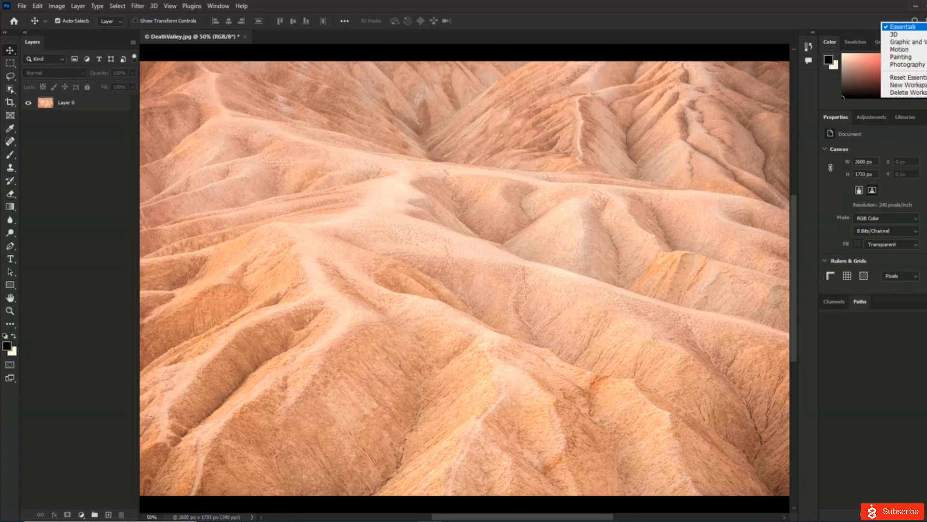
pyautogui.click(908, 85)
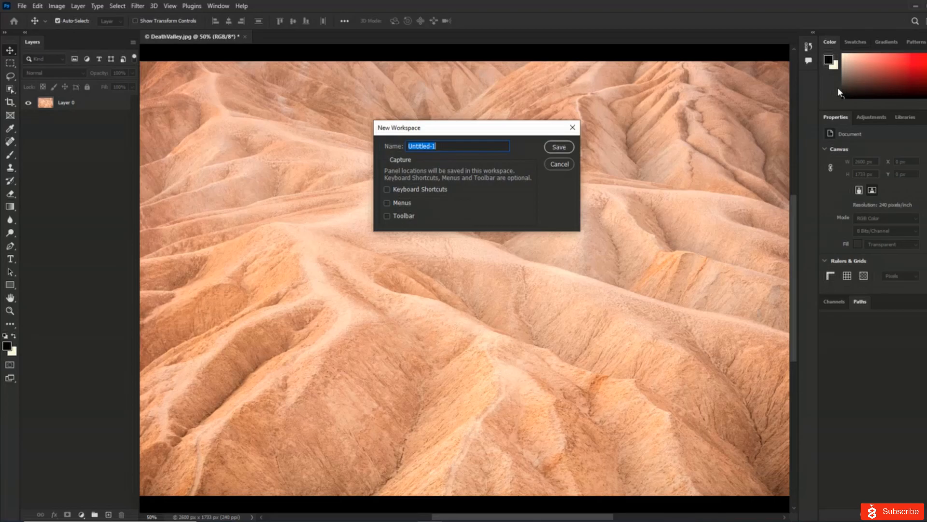
pyautogui.write('JK')
pyautogui.write('PANELS ON RIGHT')
pyautogui.click(559, 147)
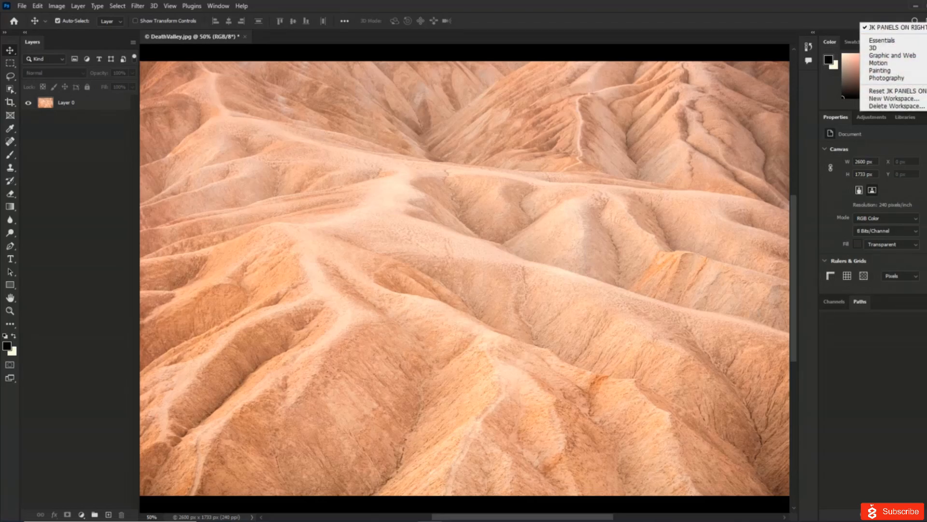
# - Switch from the custom workspace to Essentials and reset it to its default layout
pyautogui.click(882, 40)
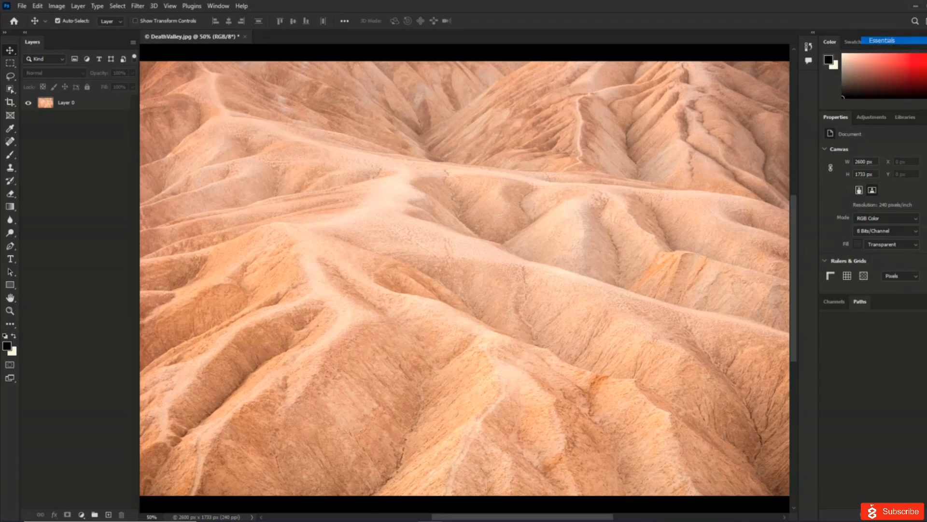
pyautogui.click(925, 20)
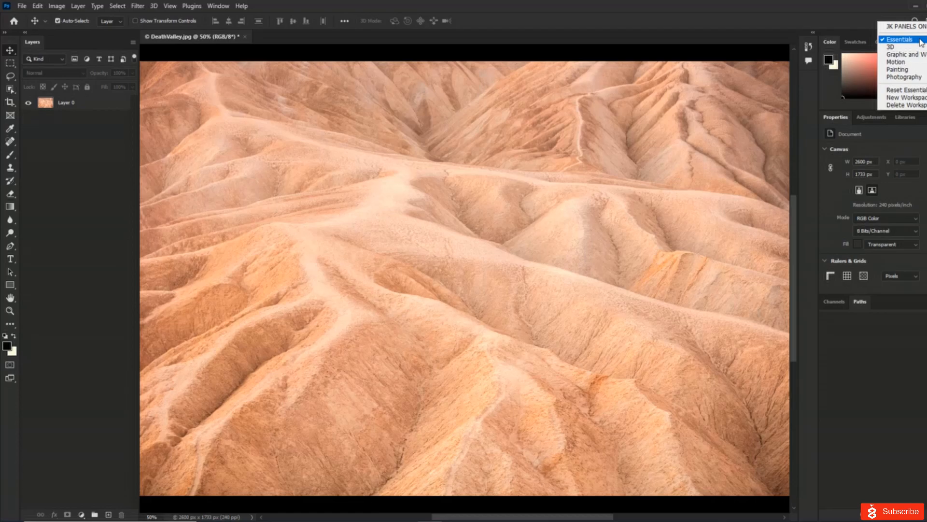
pyautogui.click(911, 90)
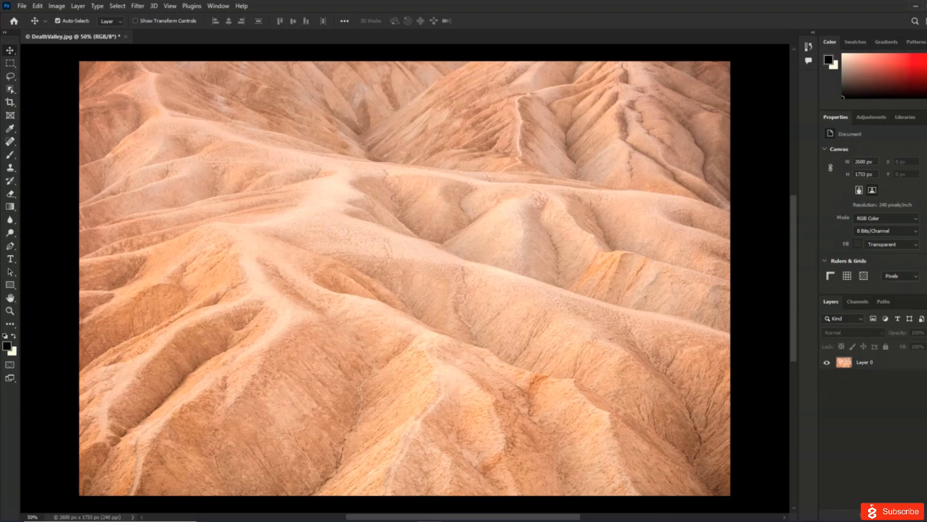
# - Show the option for deleting the JK PANELS ON RIGHT workspace and dismiss it without deleting
pyautogui.click(924, 21)
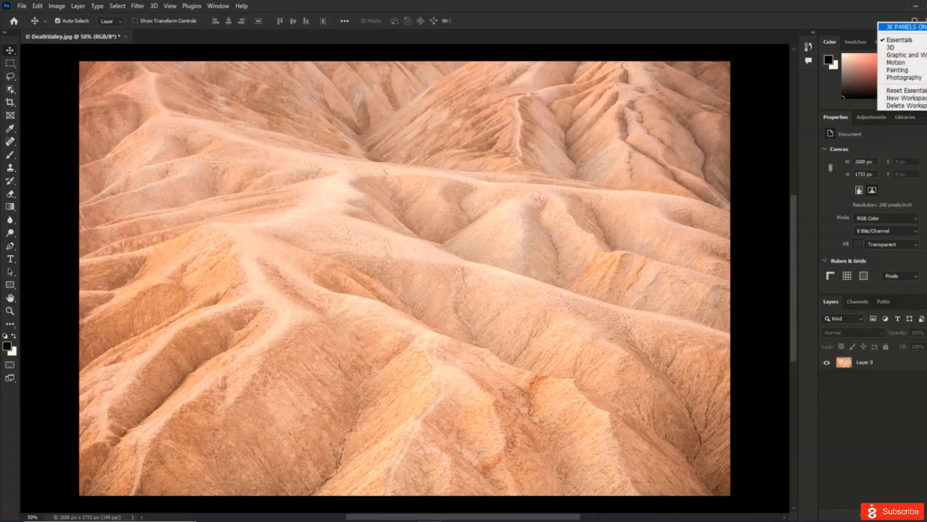
pyautogui.click(900, 106)
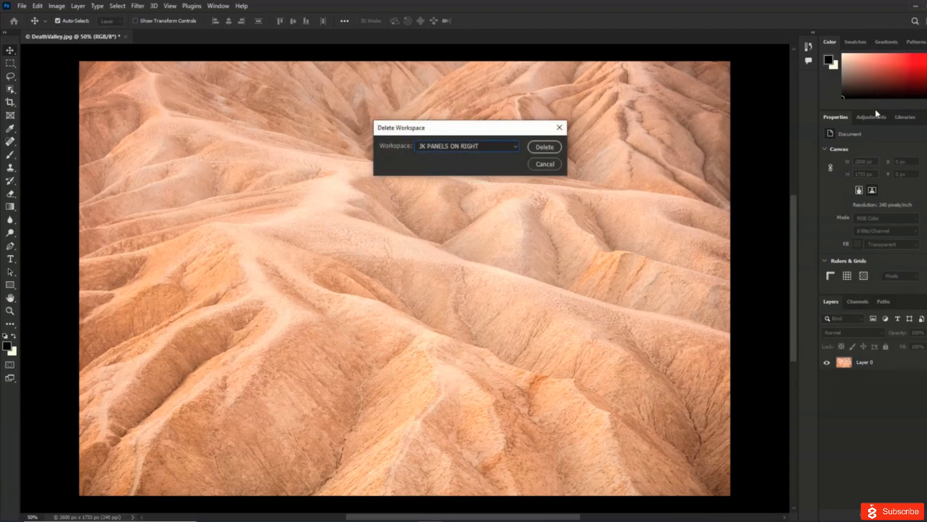
pyautogui.click(560, 129)
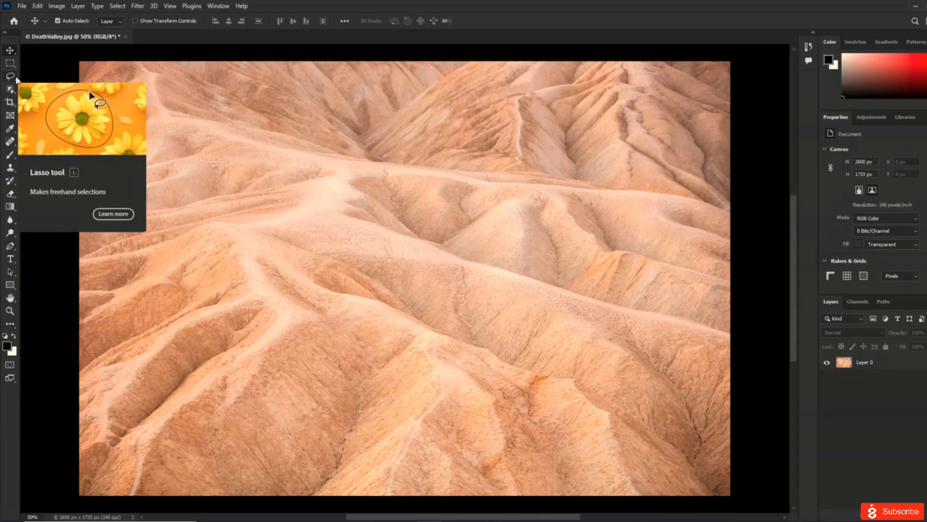
# - Activate the Lasso tool, reveal its grouped tools and choose the Polygonal Lasso Tool
pyautogui.click(10, 76)
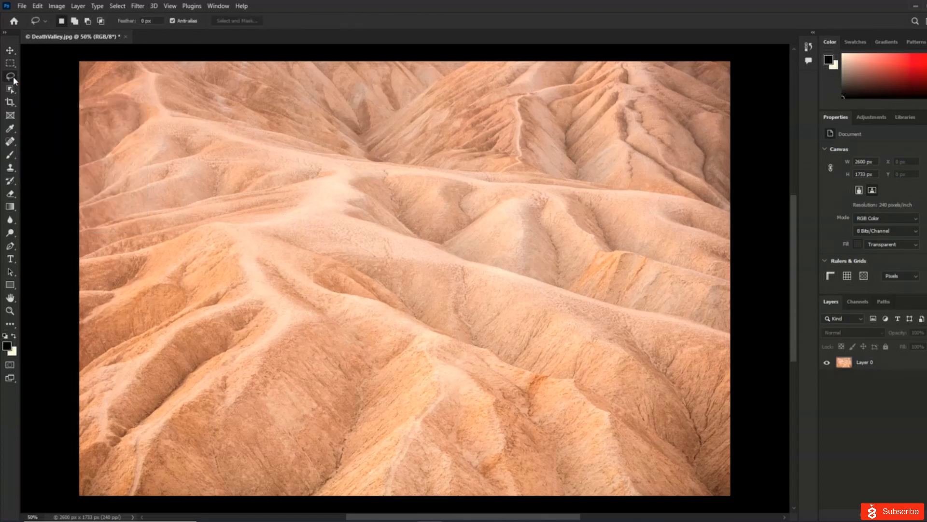
pyautogui.rightClick(13, 77)
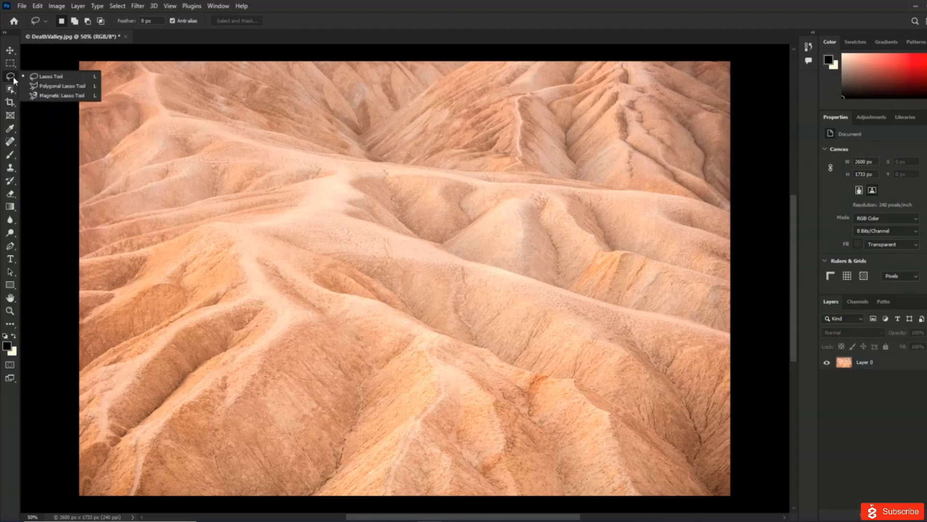
pyautogui.click(56, 91)
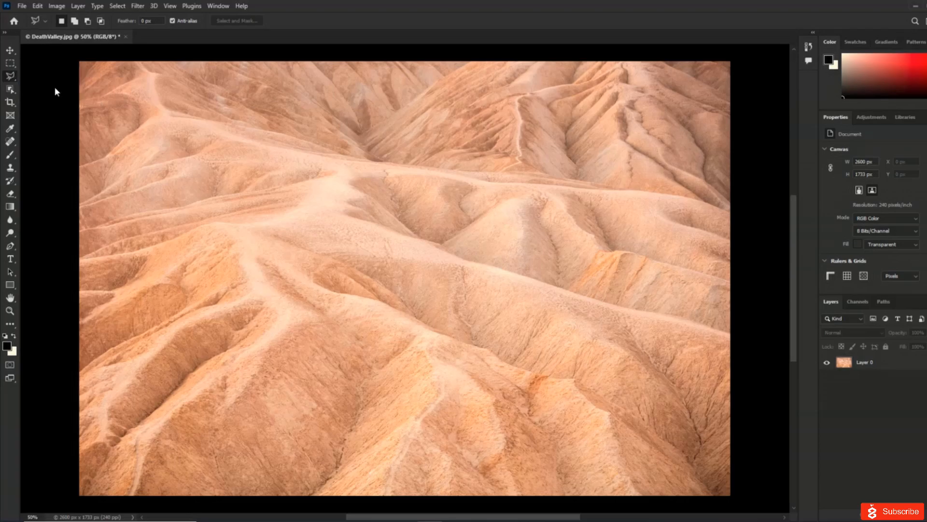
# - Activate the Rectangular Marquee tool, reveal the other marquee tools and choose the Rectangular Marquee Tool again
pyautogui.click(15, 66)
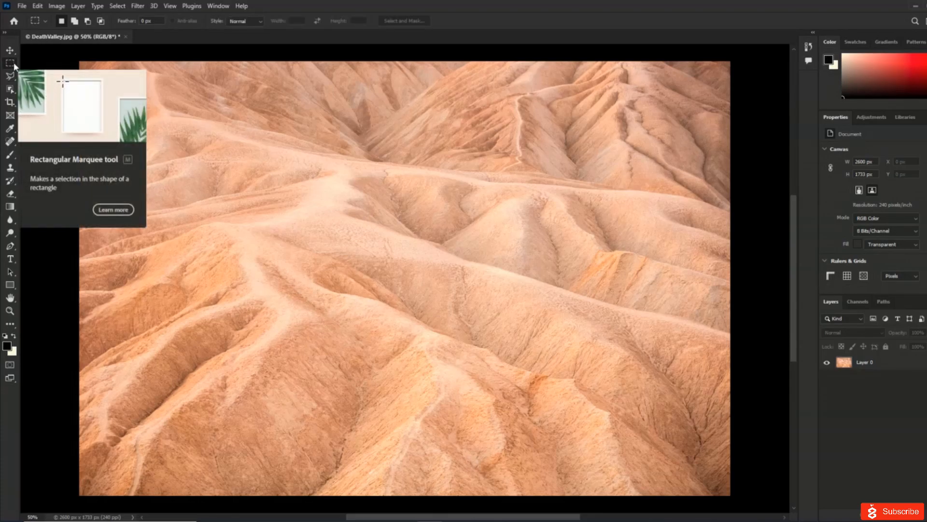
pyautogui.click(14, 66)
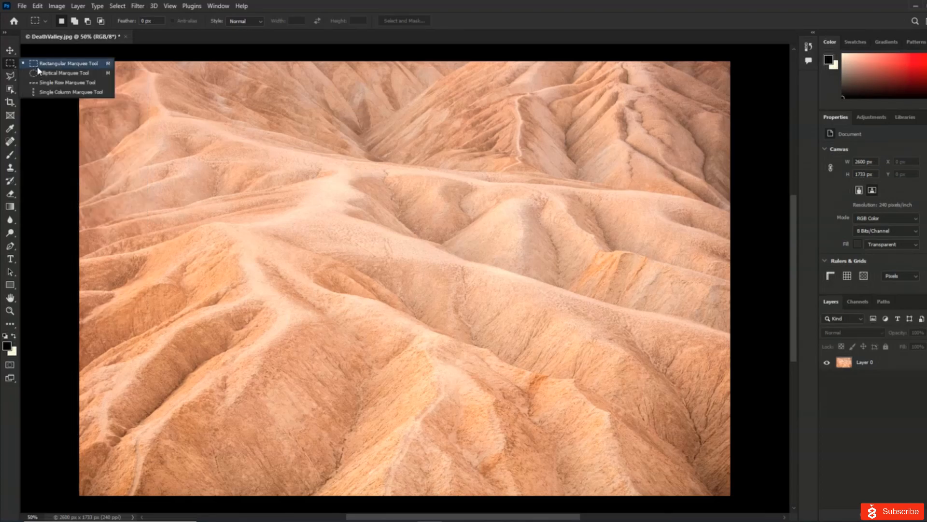
pyautogui.click(38, 65)
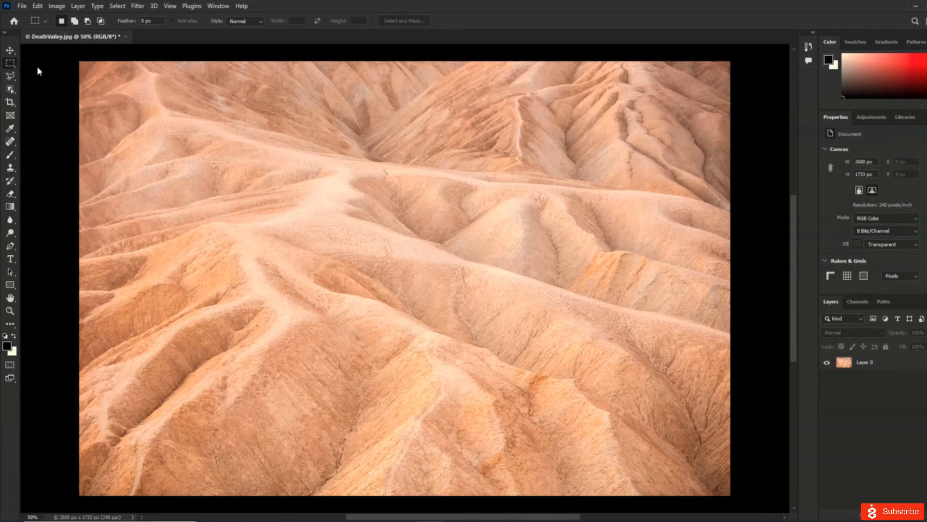
# - Return to the Polygonal Lasso tool, start a polygonal selection near the photo's edge and cancel it
pyautogui.click(14, 79)
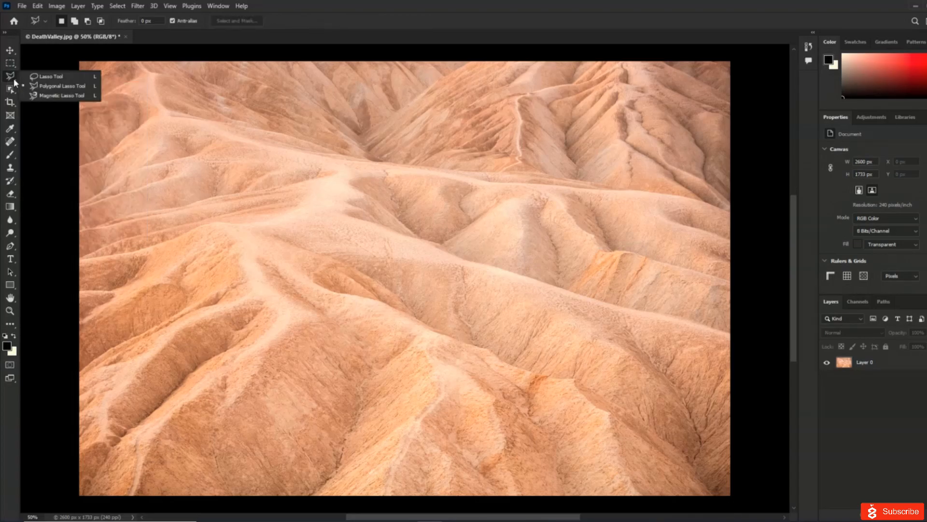
pyautogui.click(53, 135)
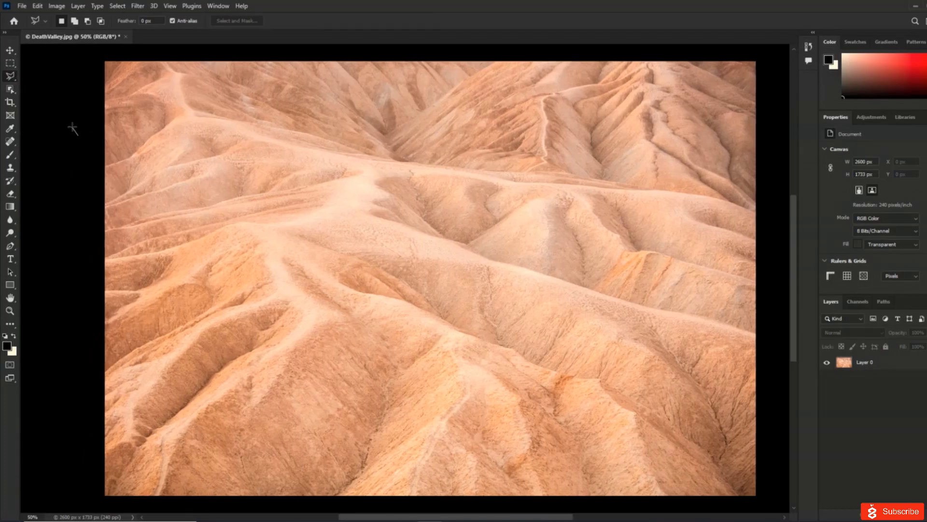
pyautogui.click(73, 127)
pyautogui.click(138, 128)
pyautogui.press('Escape')
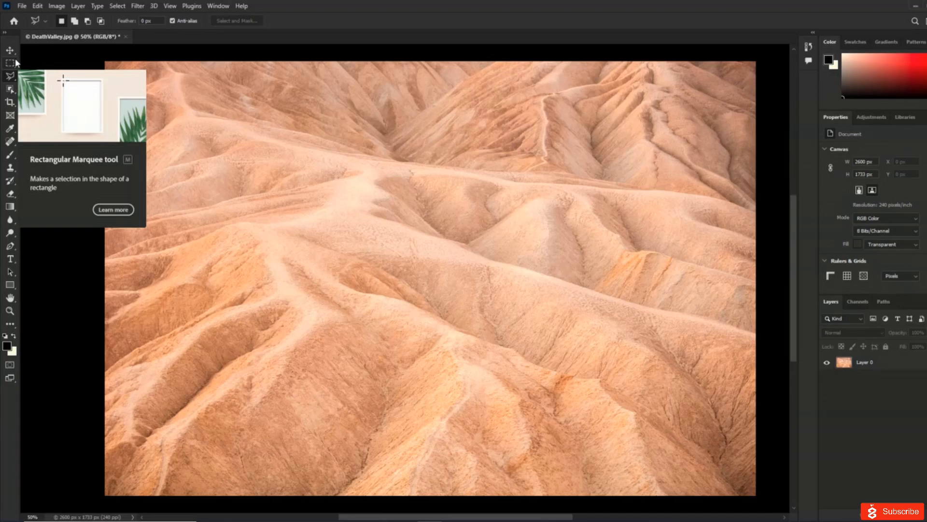
# - Open the toolbar customization and move the Artboard Tool out of the Move Tool's group into its own slot
pyautogui.click(37, 7)
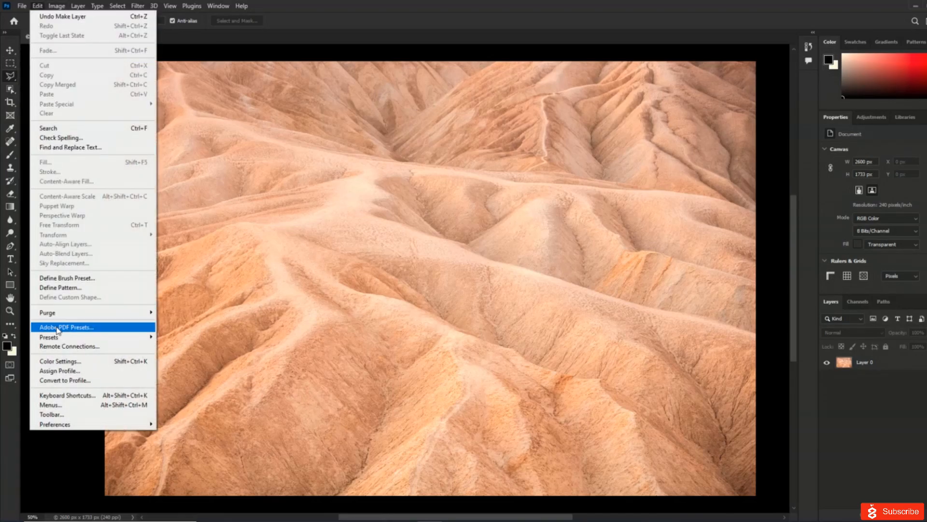
pyautogui.click(61, 414)
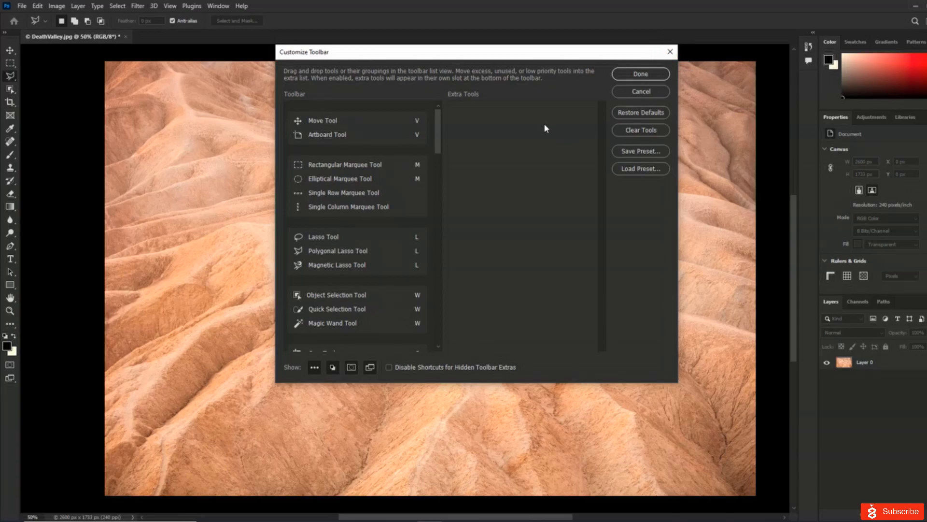
pyautogui.click(370, 118)
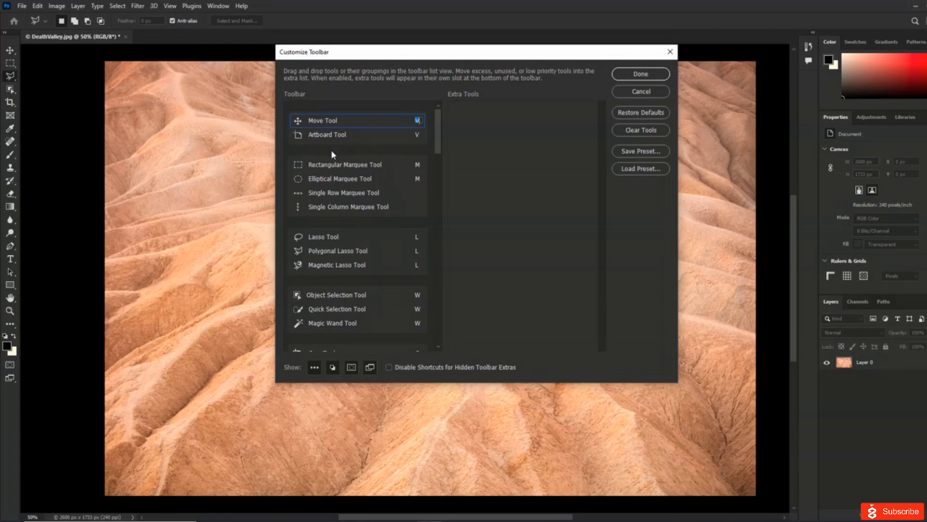
pyautogui.click(335, 135)
pyautogui.moveTo(335, 136); pyautogui.dragTo(337, 152)
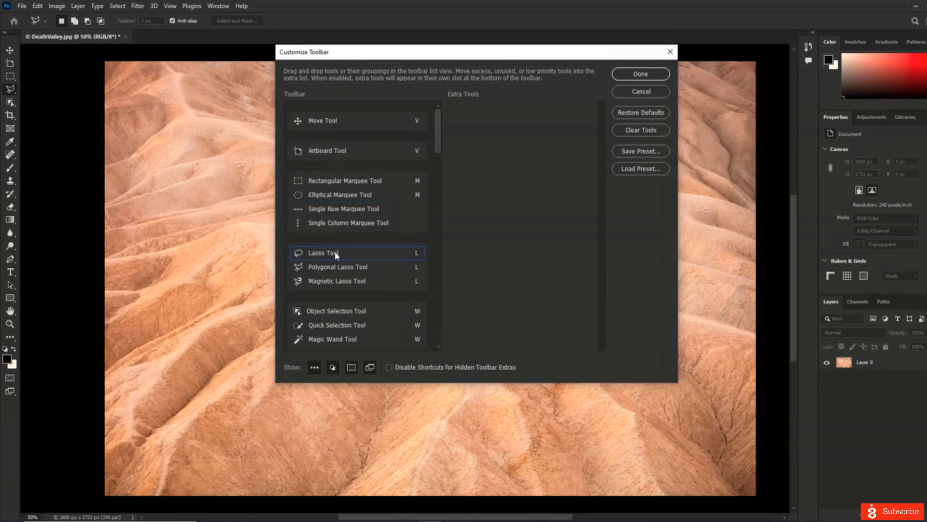
# - Move the Lasso Tool into the marquee tools' group and try to assign shortcut O to the Elliptical Marquee Tool
pyautogui.moveTo(336, 255); pyautogui.dragTo(338, 207)
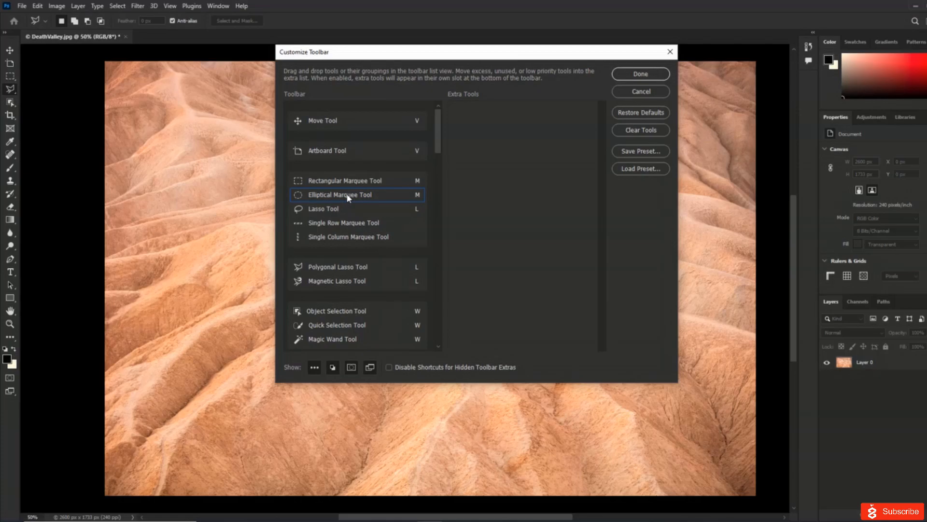
pyautogui.click(416, 196)
pyautogui.write('O')
# - Move the Gradient Tool into the extra tools and disable shortcuts for hidden toolbar extras
pyautogui.moveTo(439, 146); pyautogui.dragTo(439, 345)
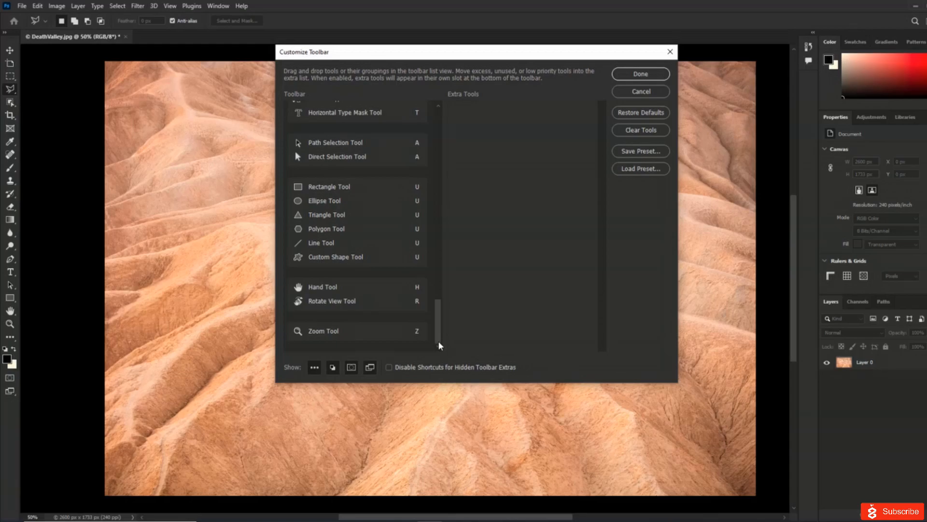
pyautogui.moveTo(438, 341); pyautogui.dragTo(453, 270)
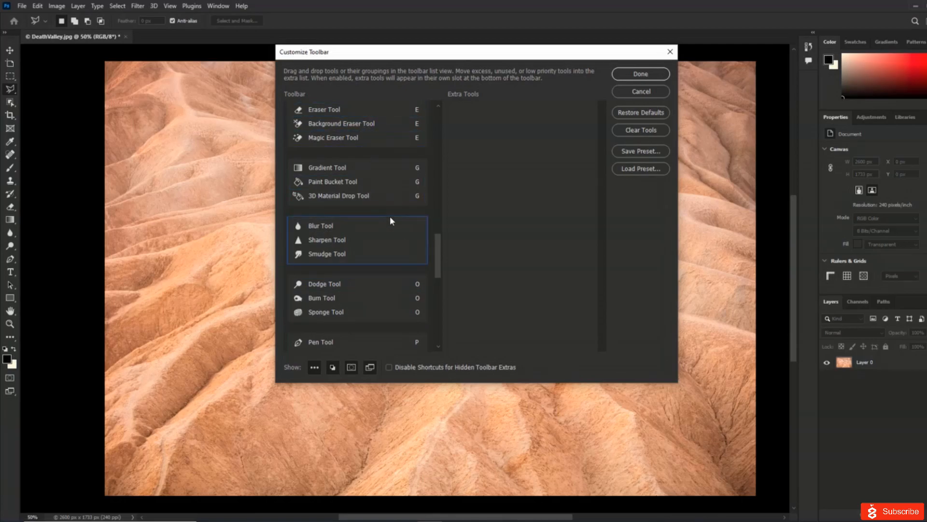
pyautogui.moveTo(370, 167); pyautogui.dragTo(511, 174)
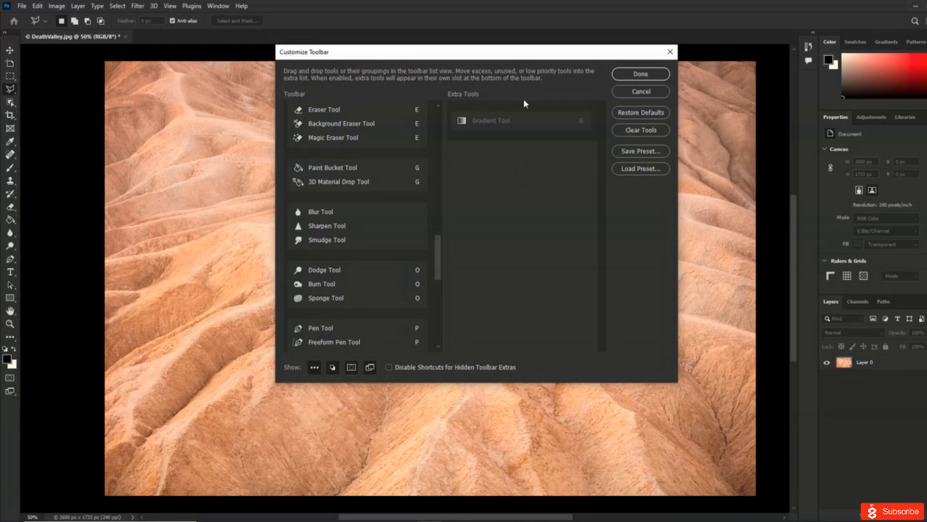
pyautogui.click(520, 124)
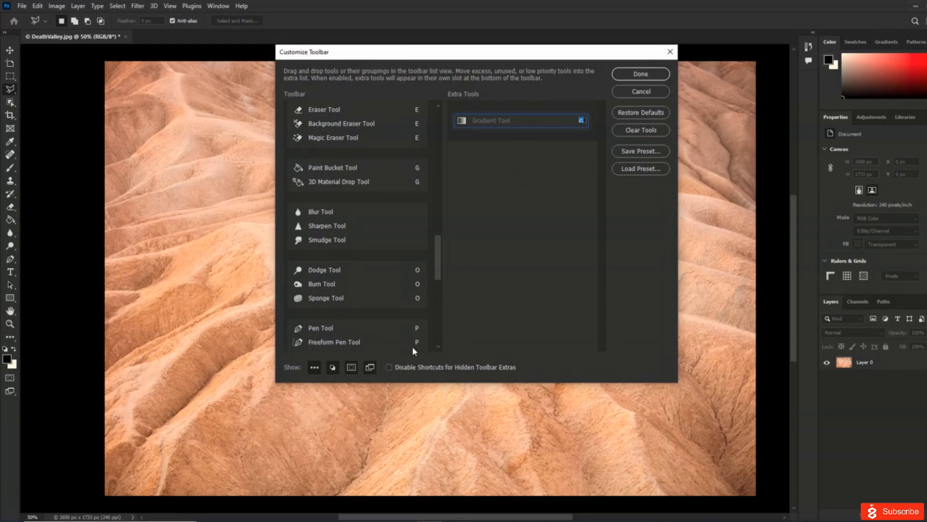
pyautogui.click(389, 367)
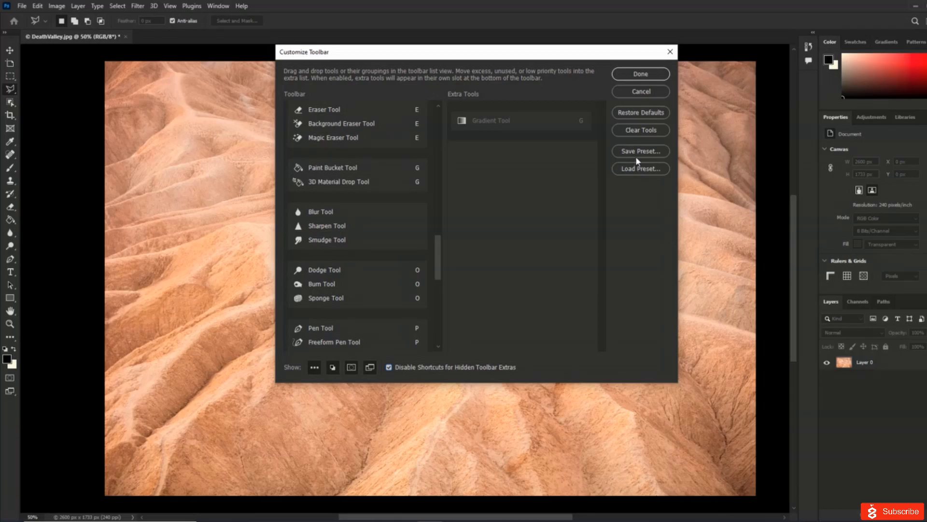
# - Restore the toolbar's default tool grouping and finish customizing it
pyautogui.click(639, 113)
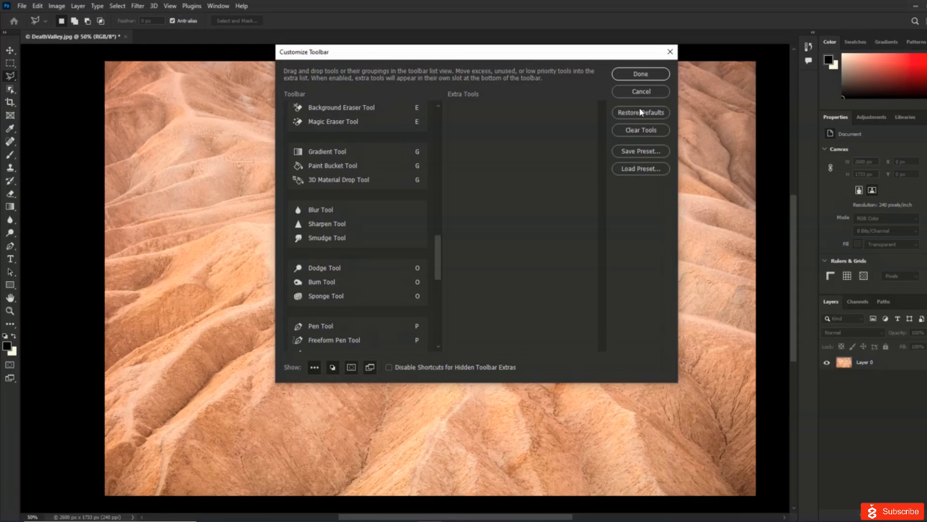
pyautogui.click(651, 71)
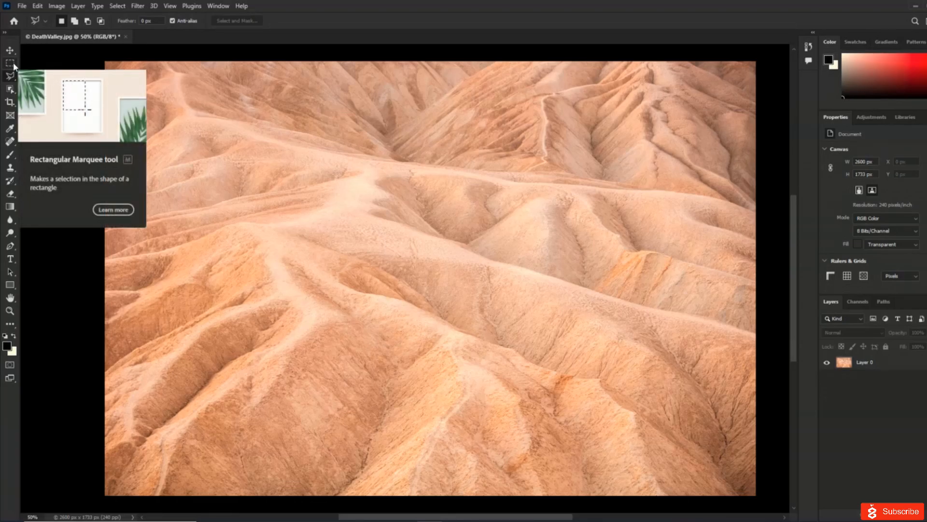
# - Float the toolbar over the photo in two columns, then return it to the workspace's edge as a single column
pyautogui.click(4, 32)
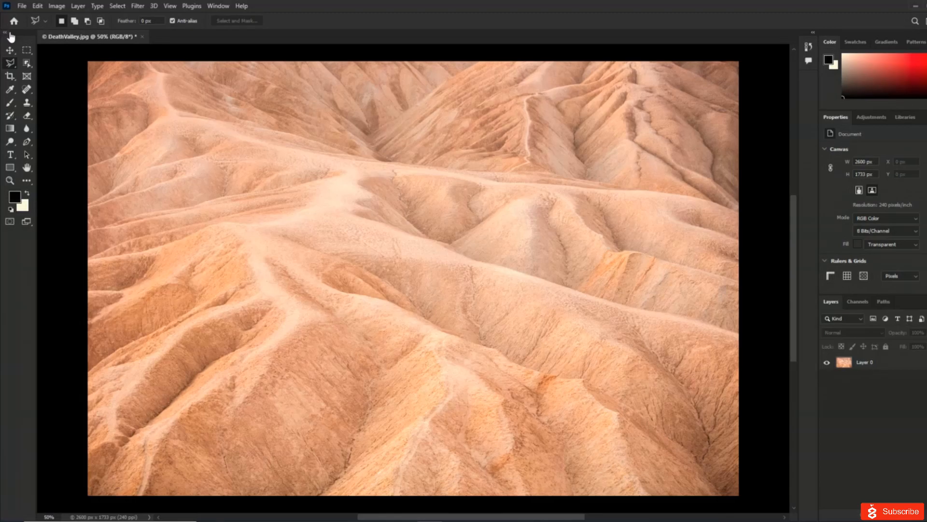
pyautogui.moveTo(16, 36); pyautogui.dragTo(97, 85)
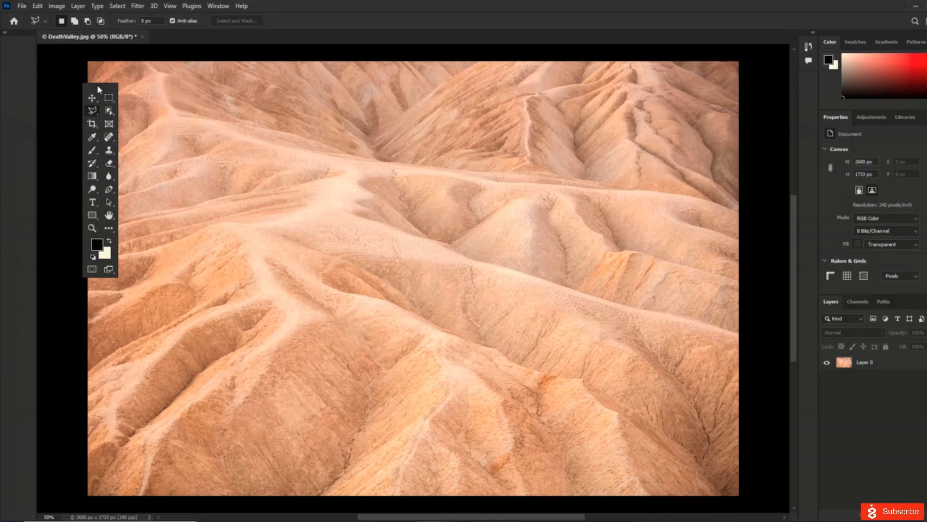
pyautogui.moveTo(97, 85); pyautogui.dragTo(13, 39)
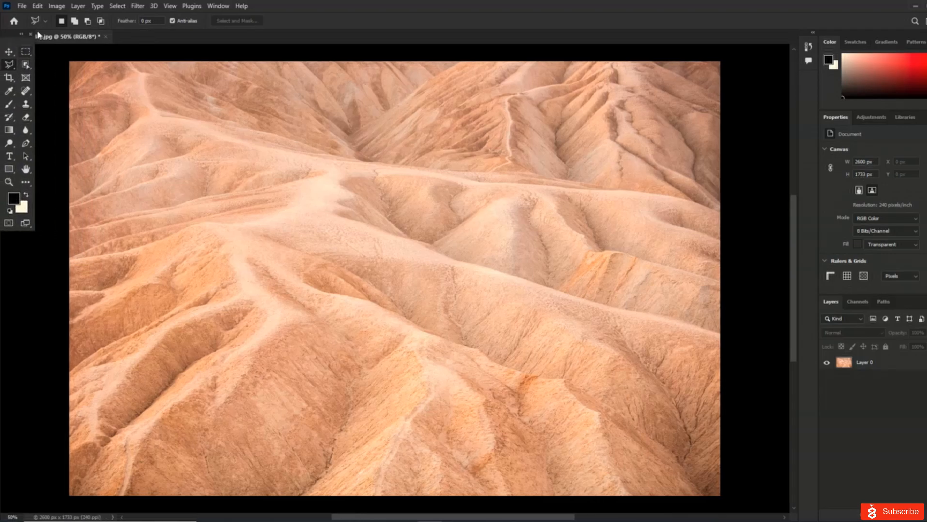
pyautogui.click(22, 35)
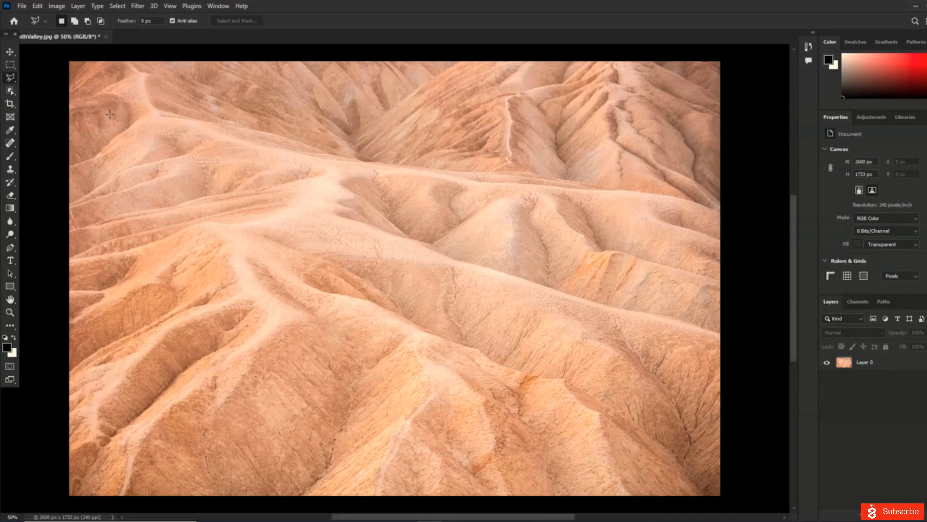
# - View the Polygonal Lasso's tool presets, close them and cancel the stray polygonal selection
pyautogui.click(44, 21)
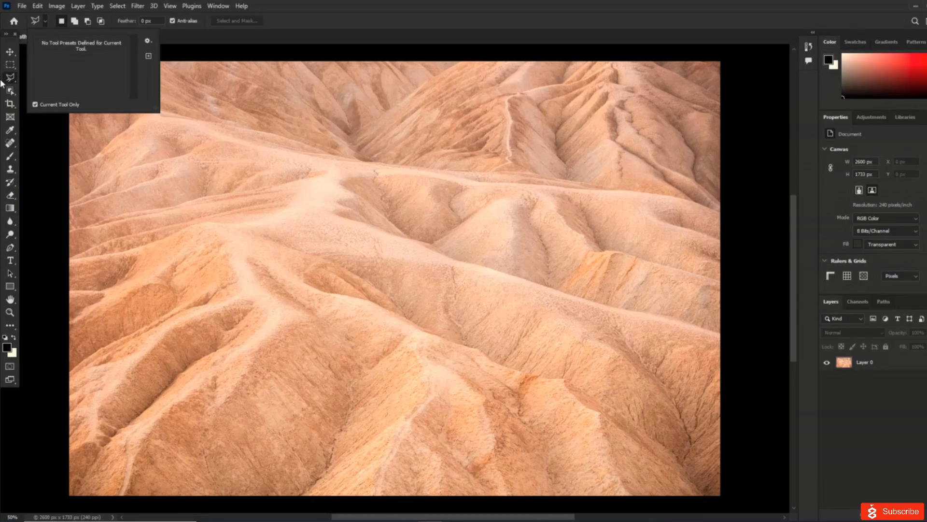
pyautogui.click(221, 120)
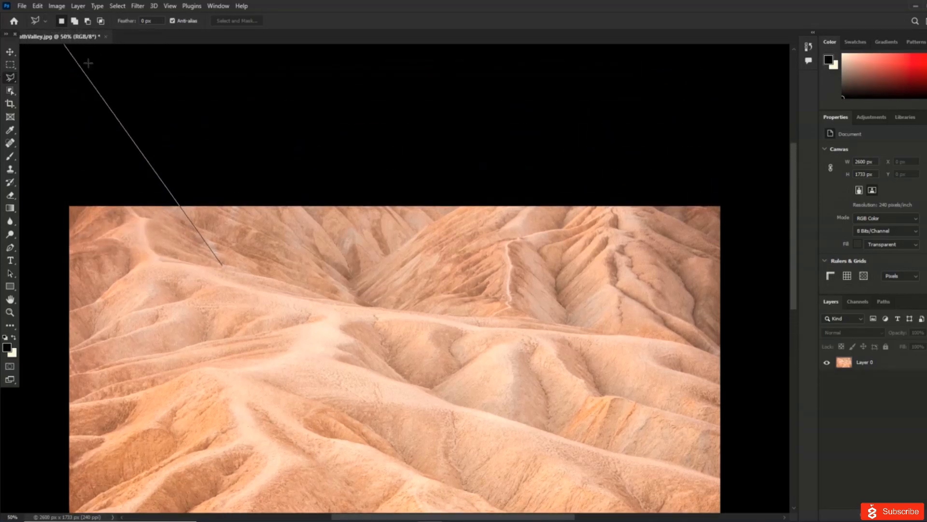
pyautogui.click(155, 101)
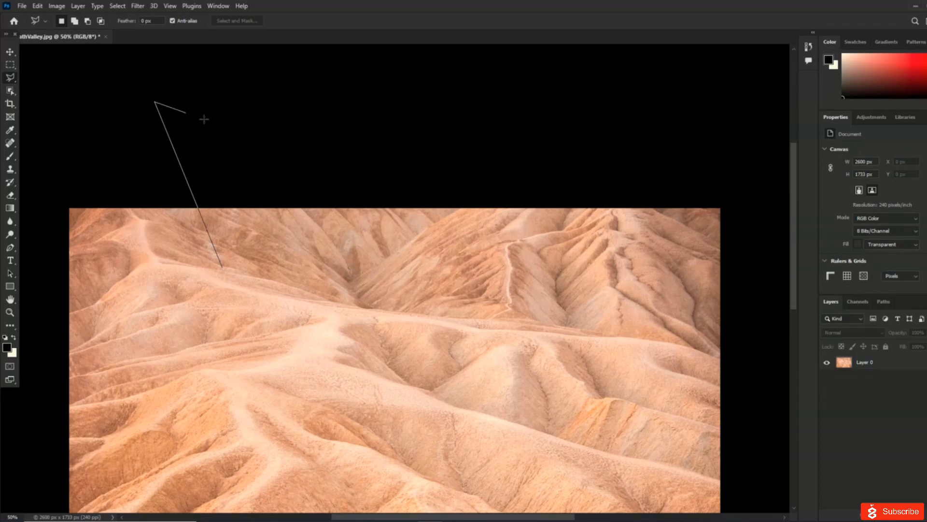
pyautogui.press('Escape')
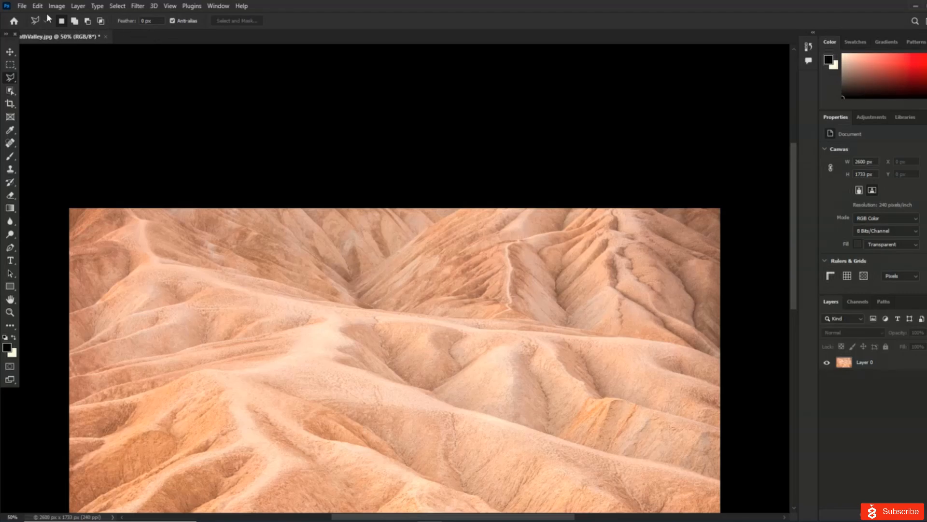
# - Set the Polygonal Lasso to add to the selection and switch to the regular Lasso Tool
pyautogui.click(74, 22)
pyautogui.rightClick(15, 76)
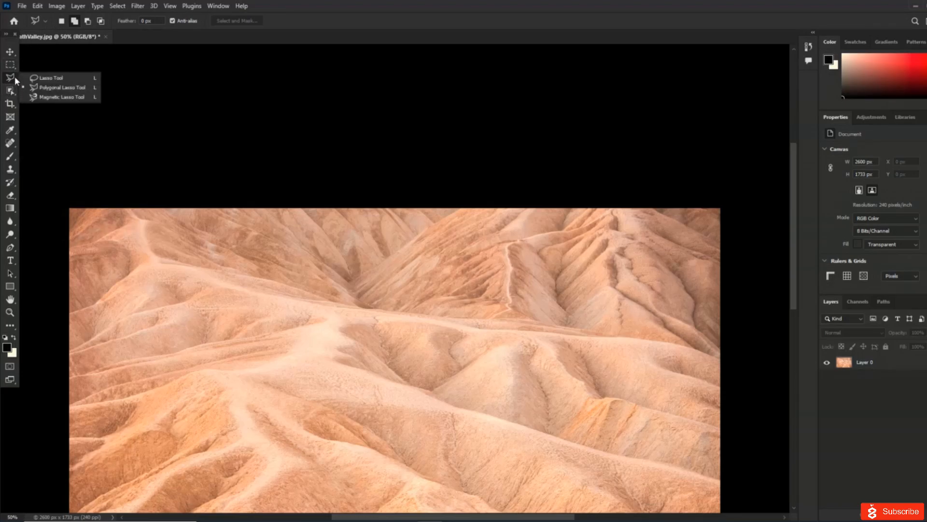
pyautogui.click(33, 76)
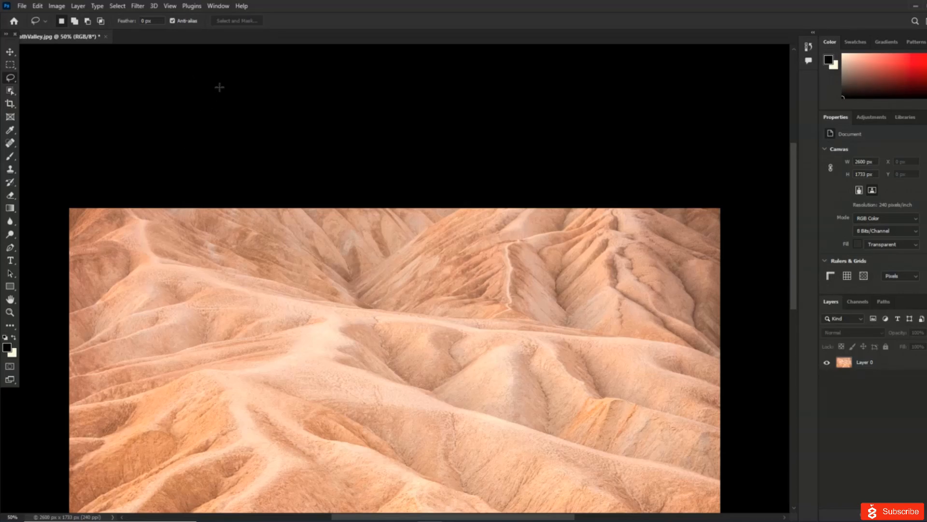
# - View the photo at 100% and fit it back on the screen
pyautogui.click(175, 8)
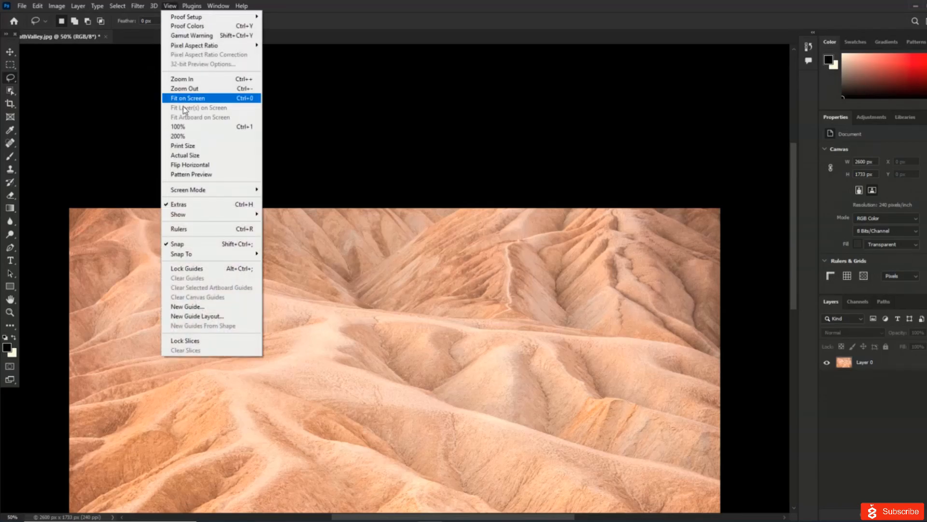
pyautogui.click(184, 127)
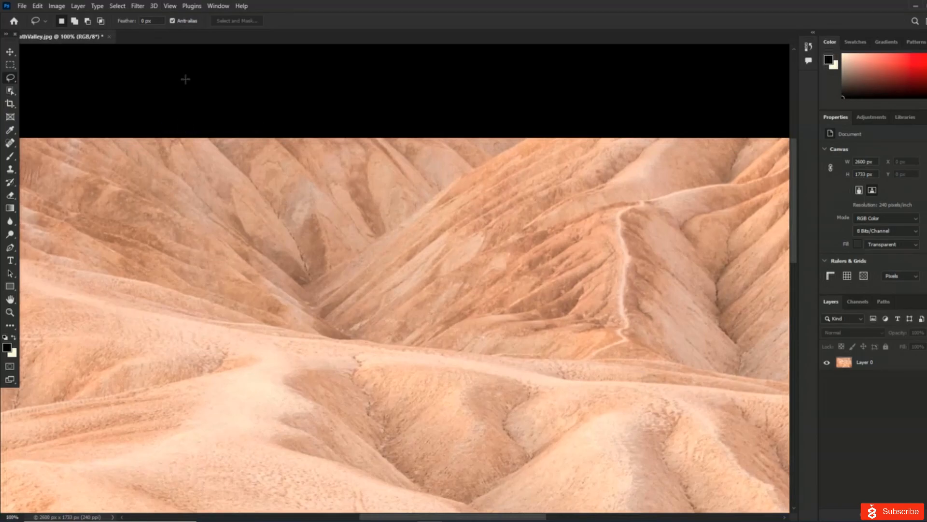
pyautogui.click(172, 6)
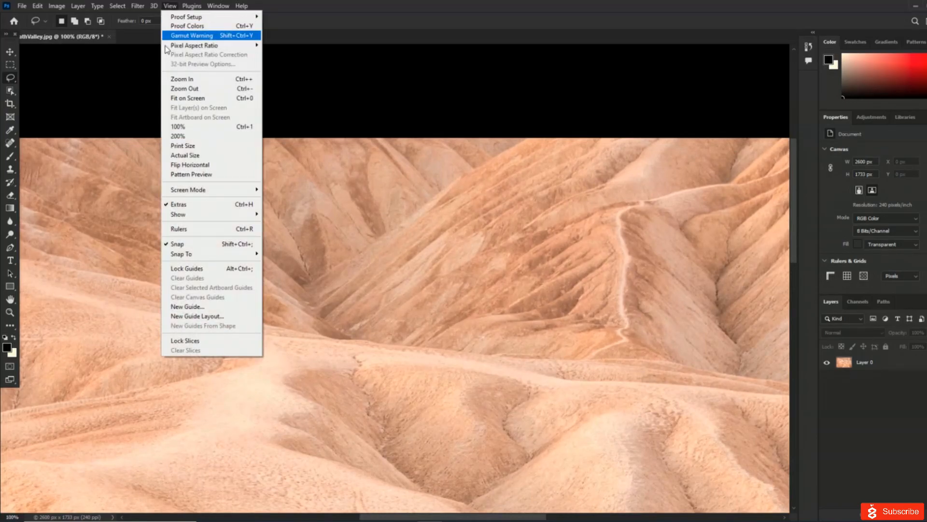
pyautogui.click(183, 97)
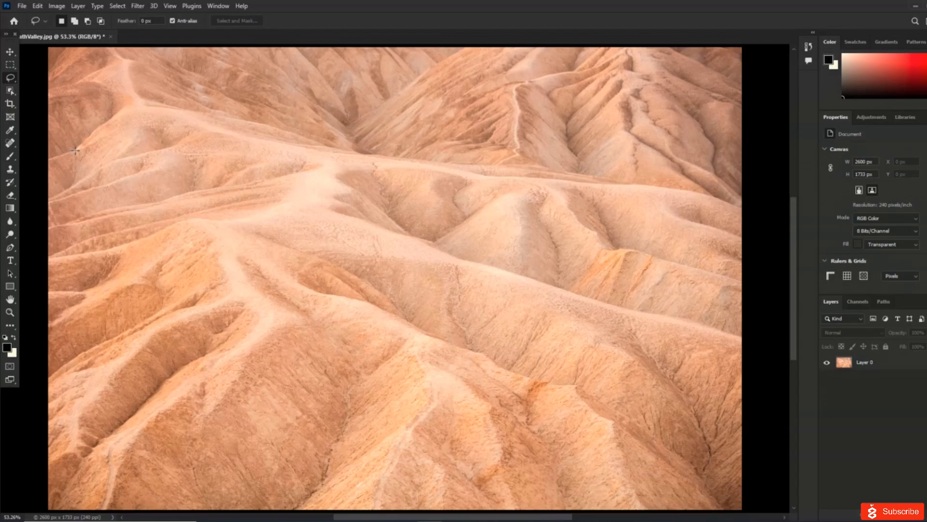
pyautogui.click(22, 7)
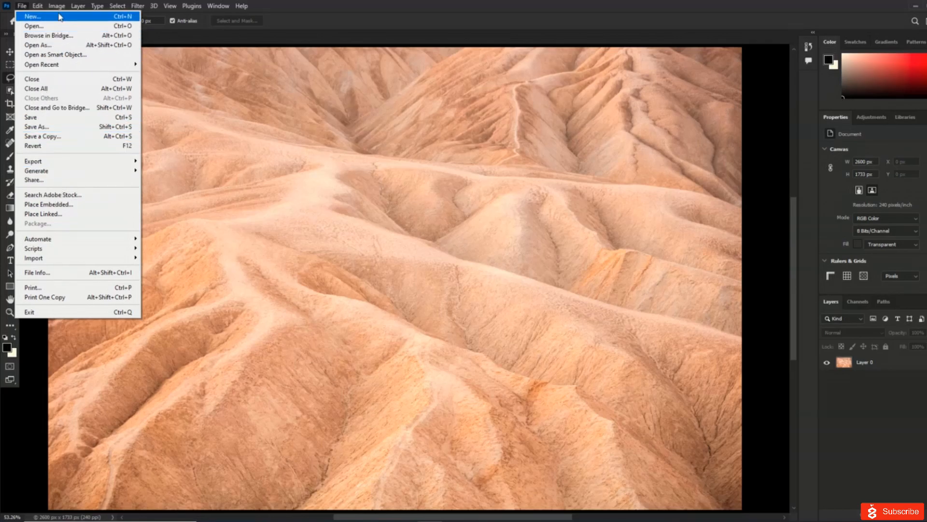
pyautogui.click(23, 7)
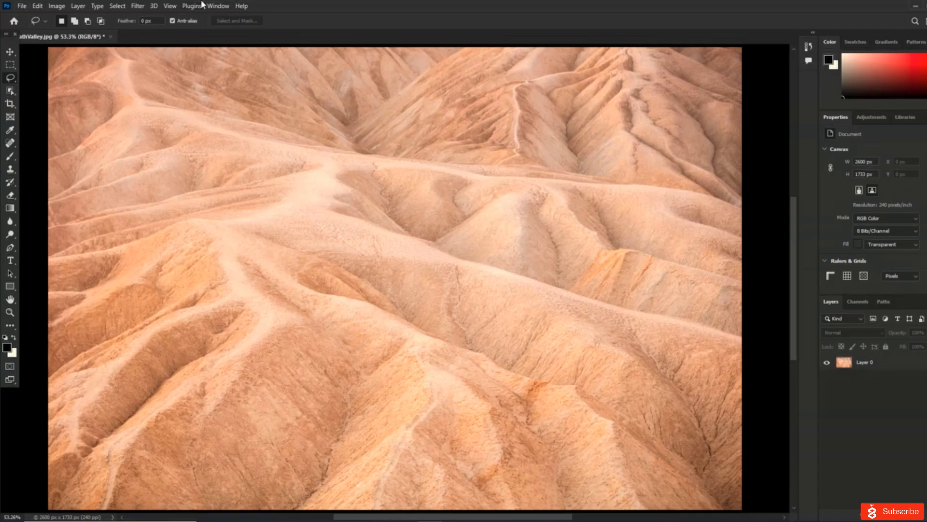
# - Arrange the open documents by consolidating them all to tabs
pyautogui.click(215, 6)
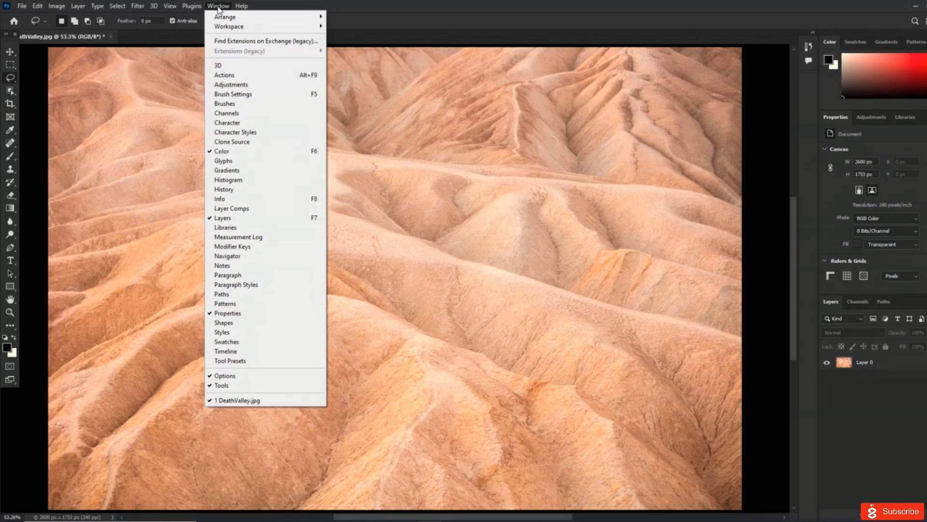
pyautogui.moveTo(222, 18)
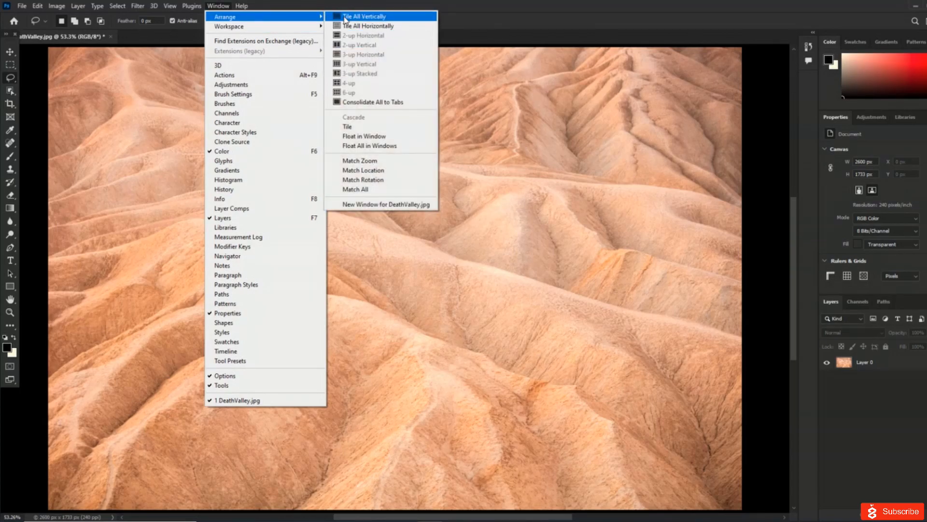
pyautogui.click(384, 105)
# - Open the workspace's Keyboard Shortcuts & Menus settings and show the keyboard shortcuts
pyautogui.click(220, 6)
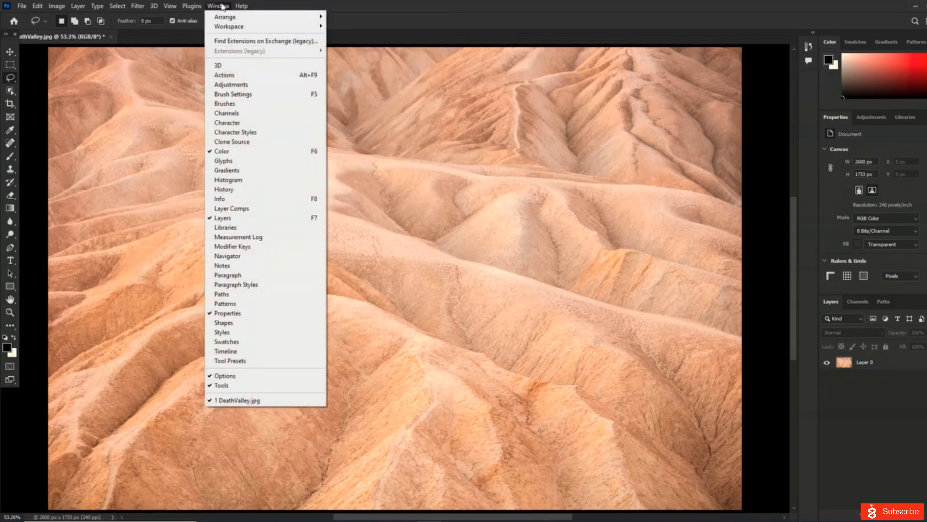
pyautogui.moveTo(50, 6)
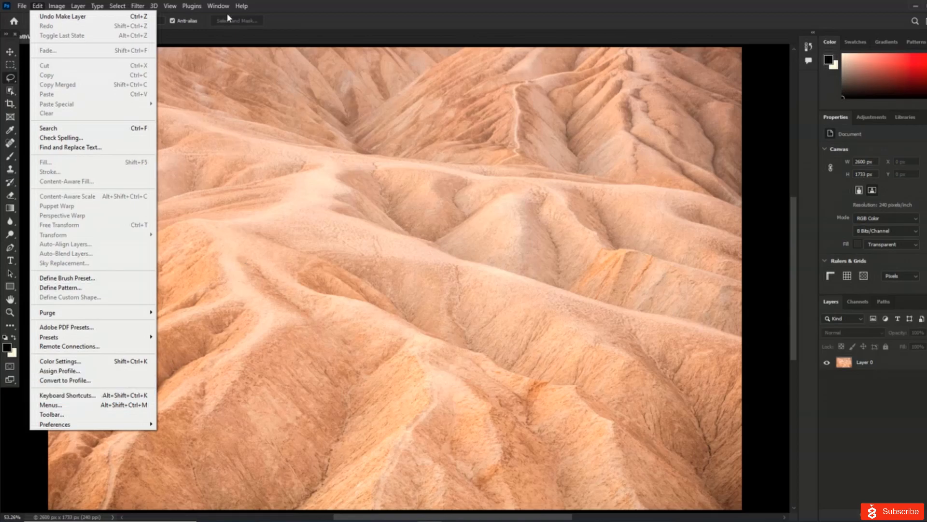
pyautogui.moveTo(230, 4)
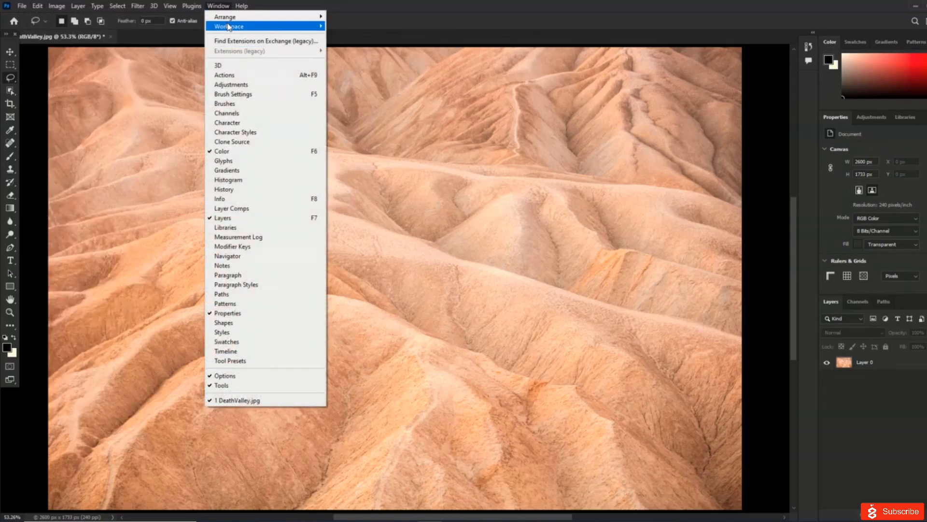
pyautogui.moveTo(284, 31)
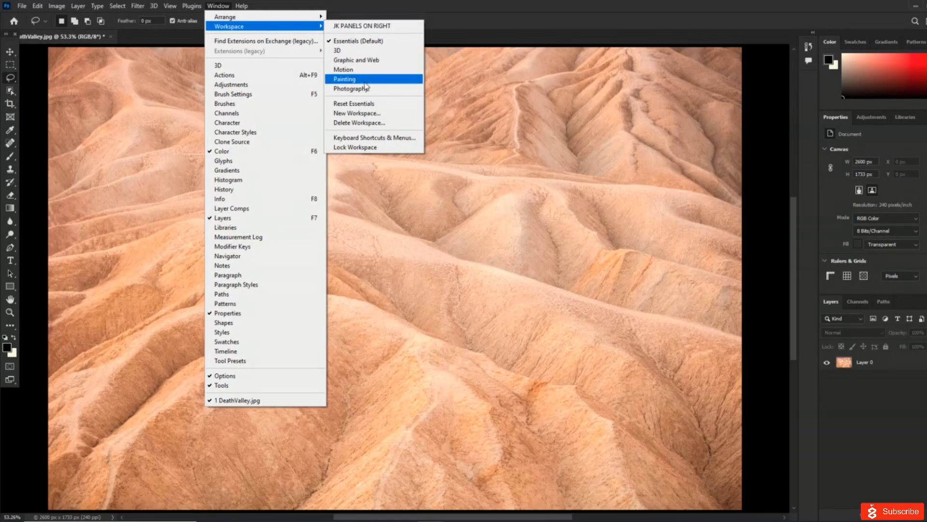
pyautogui.click(375, 137)
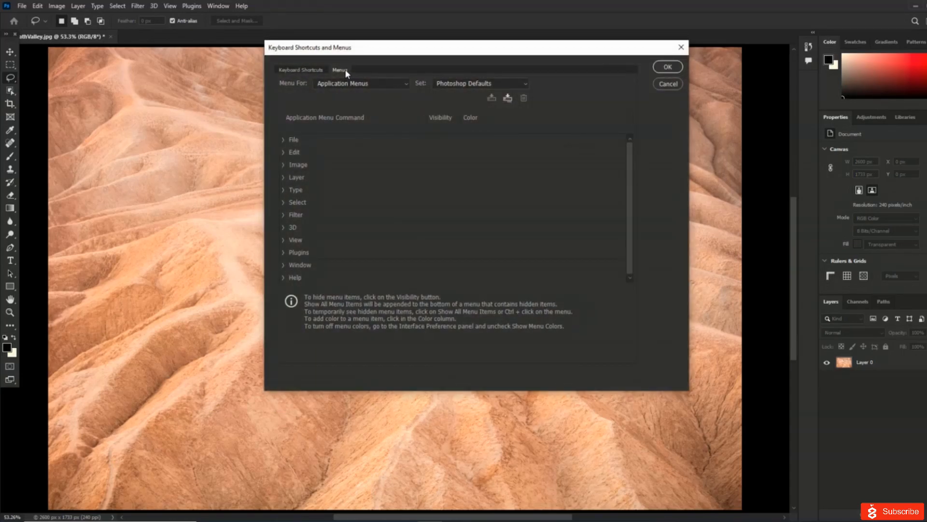
pyautogui.click(302, 70)
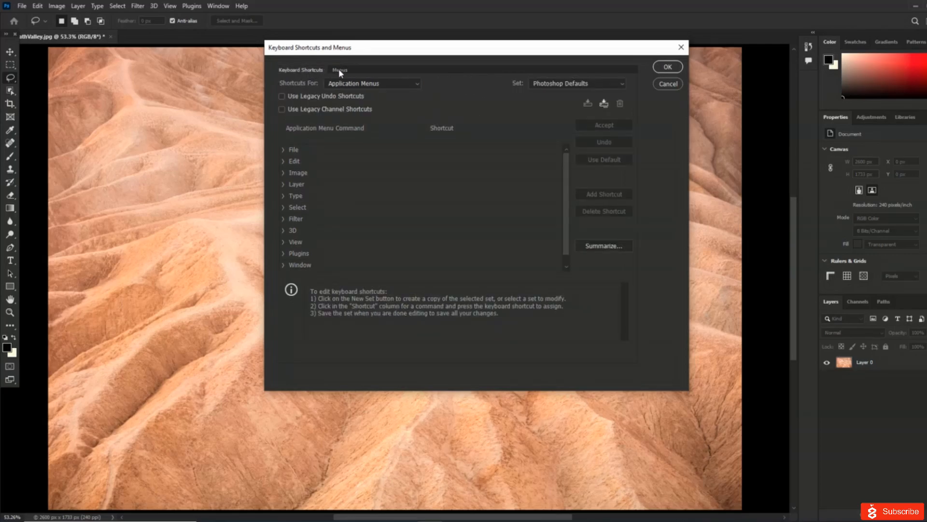
# - Show the keyboard shortcuts for Panel Menus, check the other shortcut categories, and return to Application Menus
pyautogui.click(360, 84)
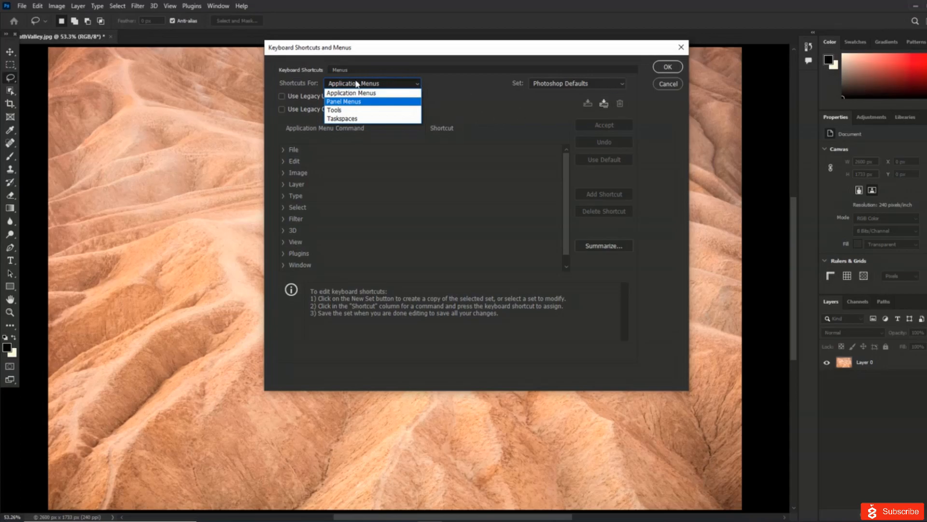
pyautogui.click(348, 106)
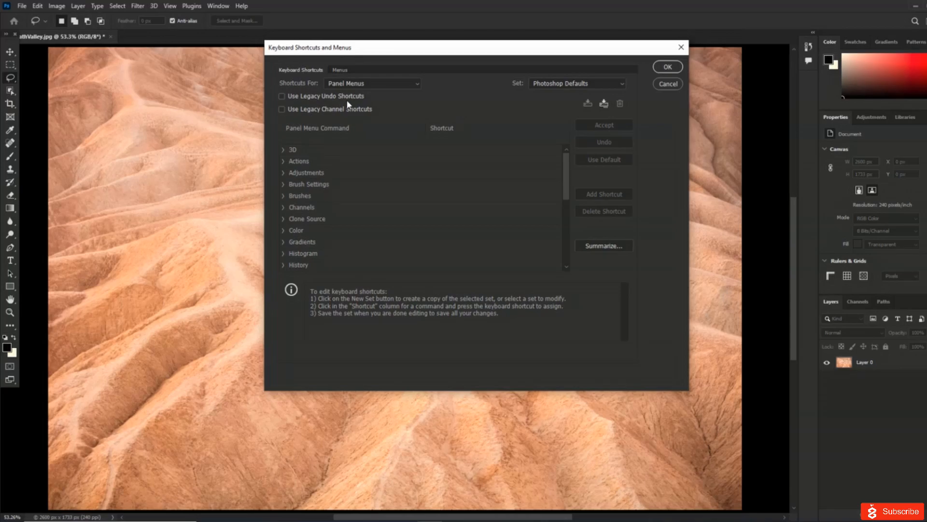
pyautogui.click(349, 86)
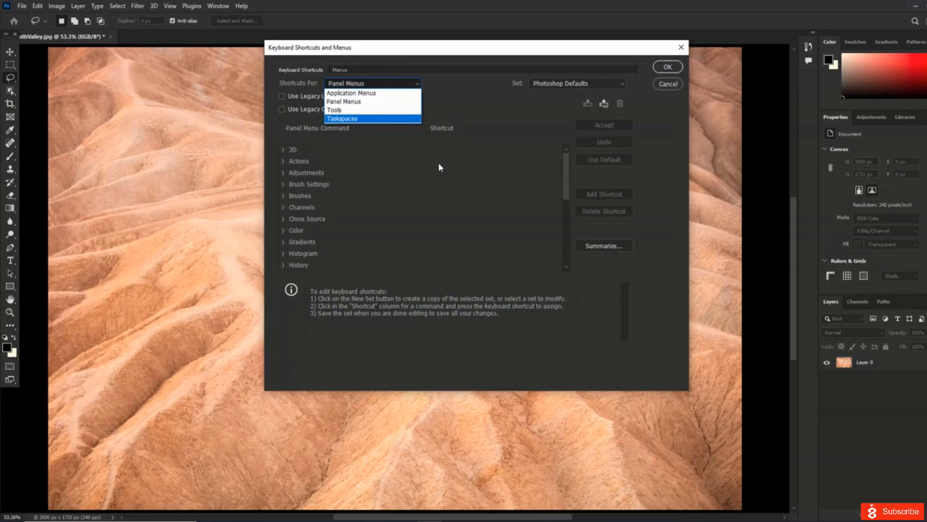
pyautogui.click(484, 131)
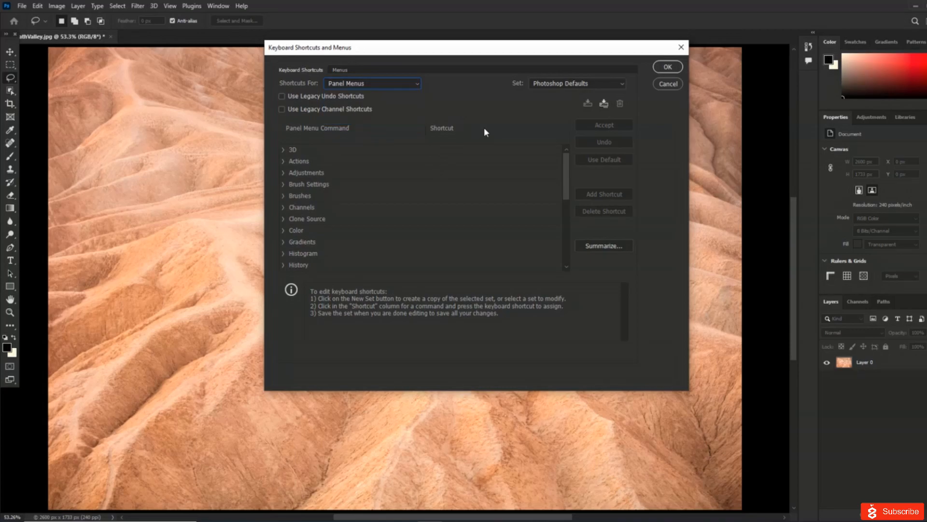
pyautogui.click(389, 85)
pyautogui.click(383, 94)
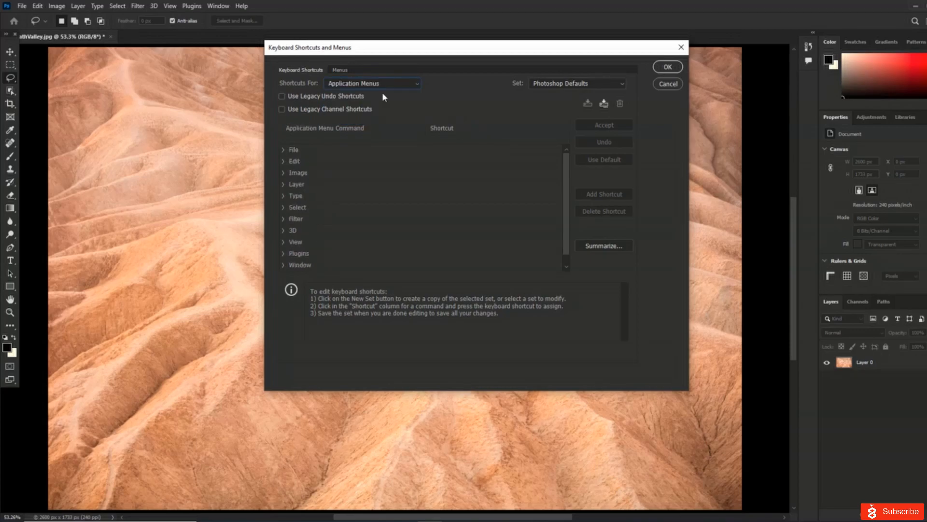
# - Assign Shift+Ctrl+T to the Tile command among the Window menu's Arrange commands and accept the shortcut
pyautogui.scroll(-1, 405, 242)
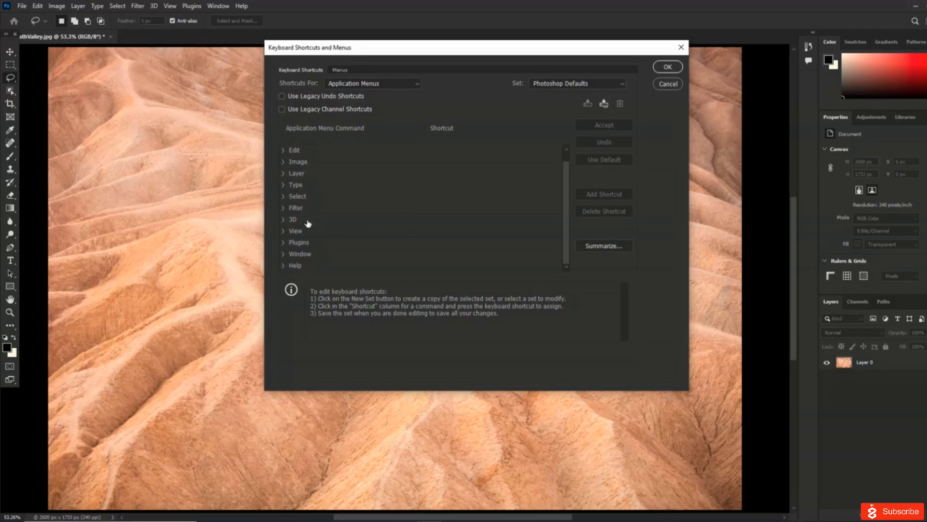
pyautogui.click(304, 255)
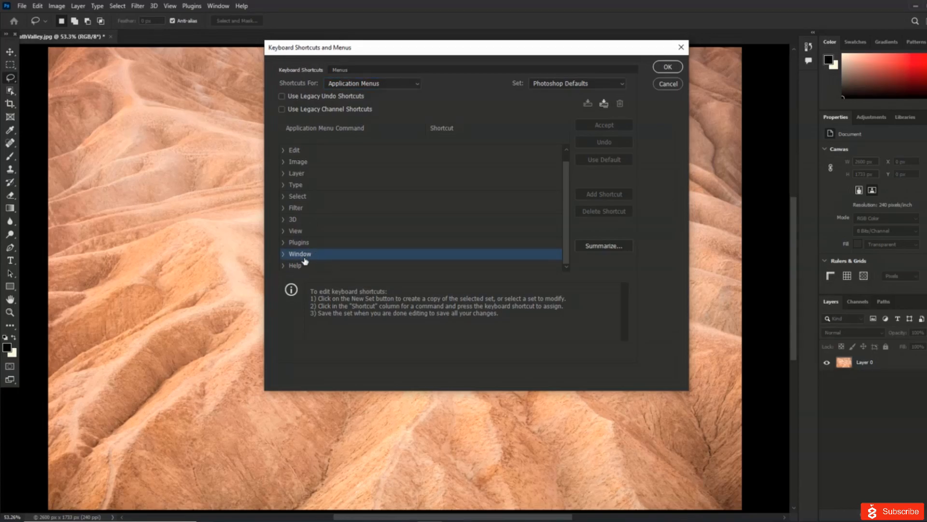
pyautogui.click(284, 256)
pyautogui.scroll(-2, 352, 218)
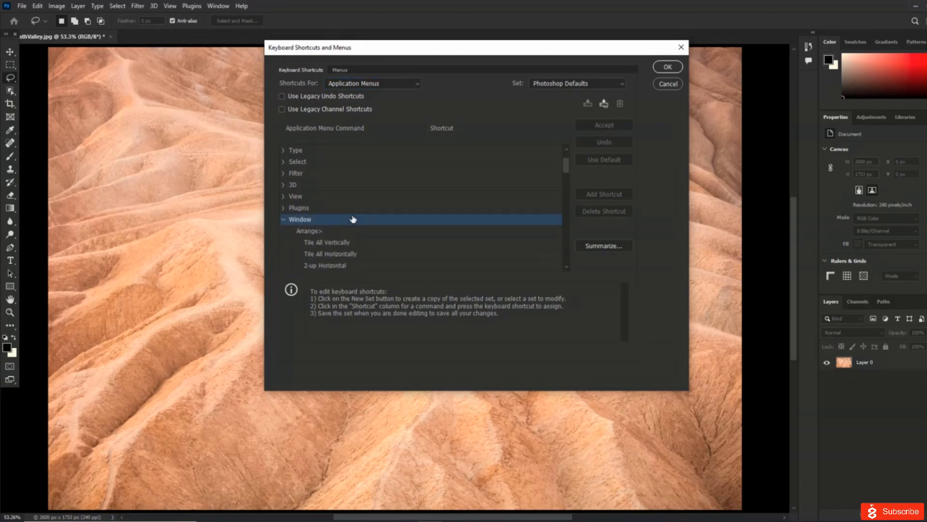
pyautogui.scroll(-3, 353, 218)
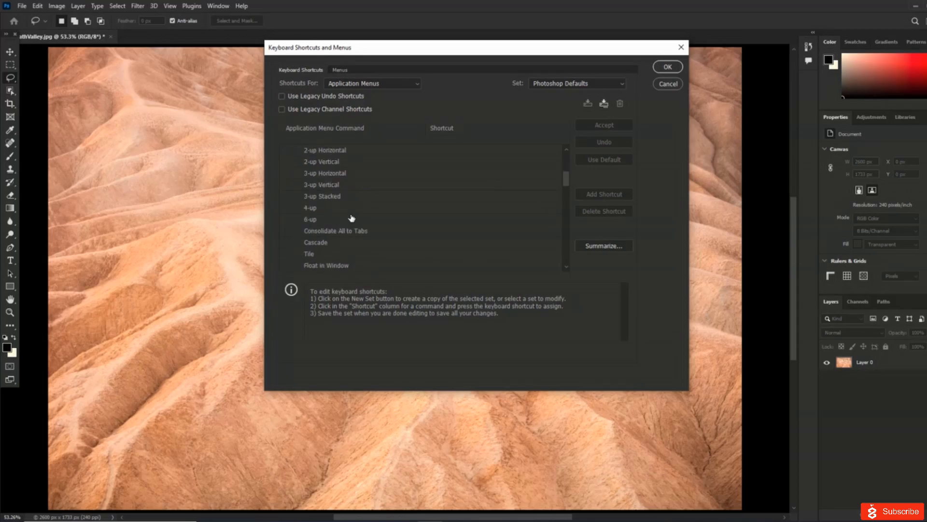
pyautogui.scroll(-2, 352, 218)
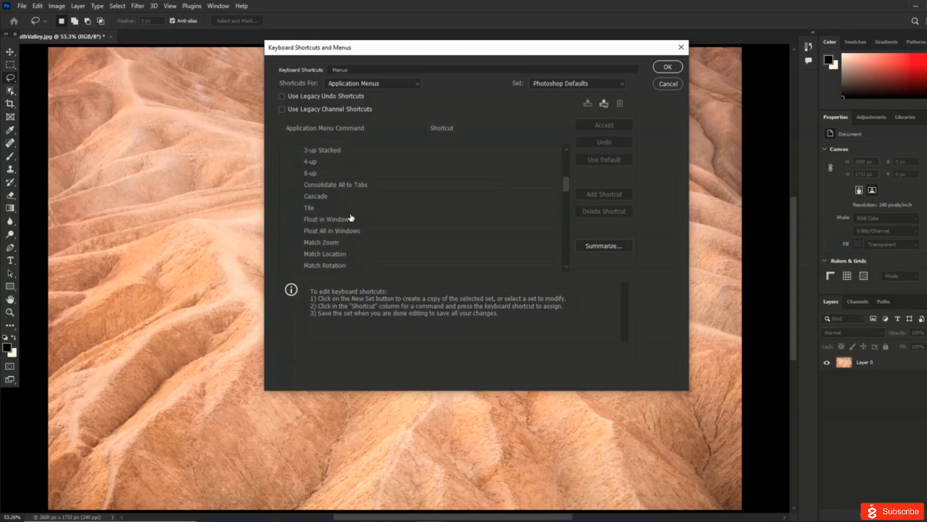
pyautogui.click(321, 209)
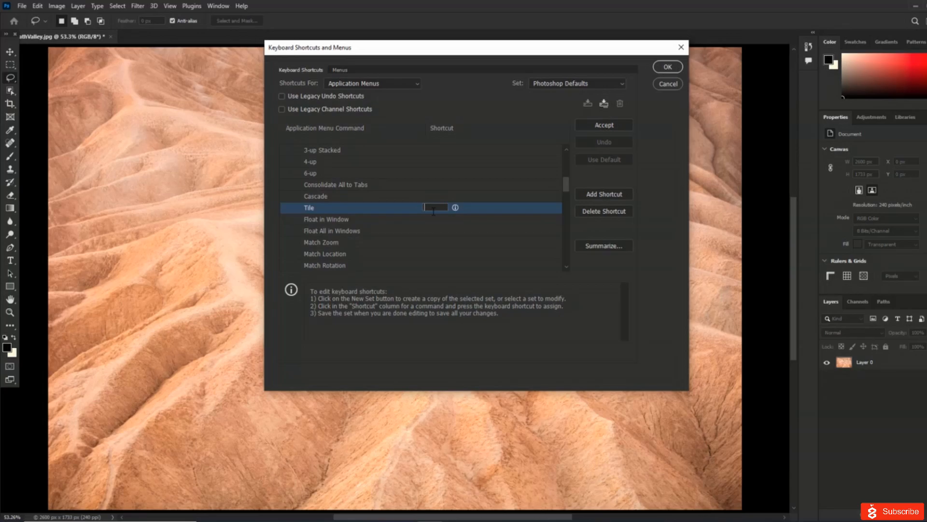
pyautogui.hotkey('shift', 'ctrl', 't')
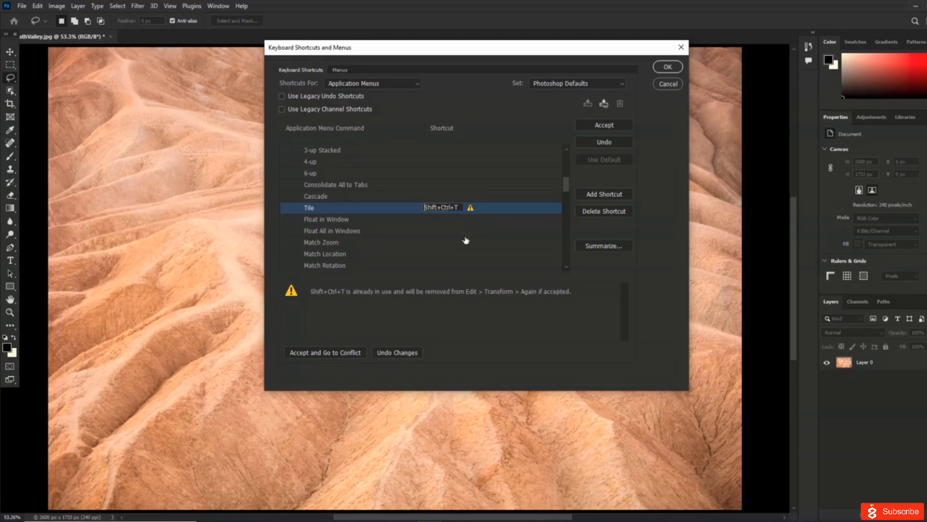
pyautogui.click(603, 127)
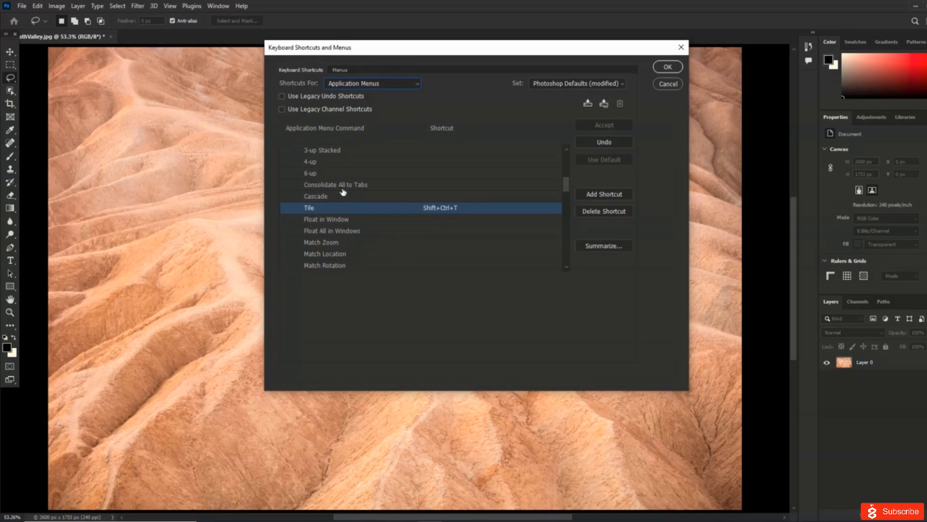
# - Assign Shift+Ctrl+R as the shortcut for Consolidate All to Tabs and accept it
pyautogui.click(438, 186)
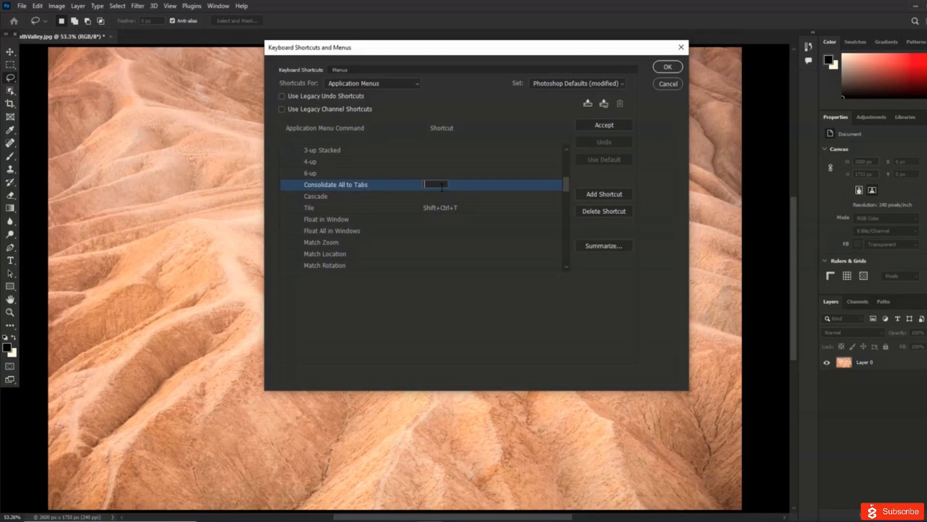
pyautogui.hotkey('shift', 'ctrl', 'r')
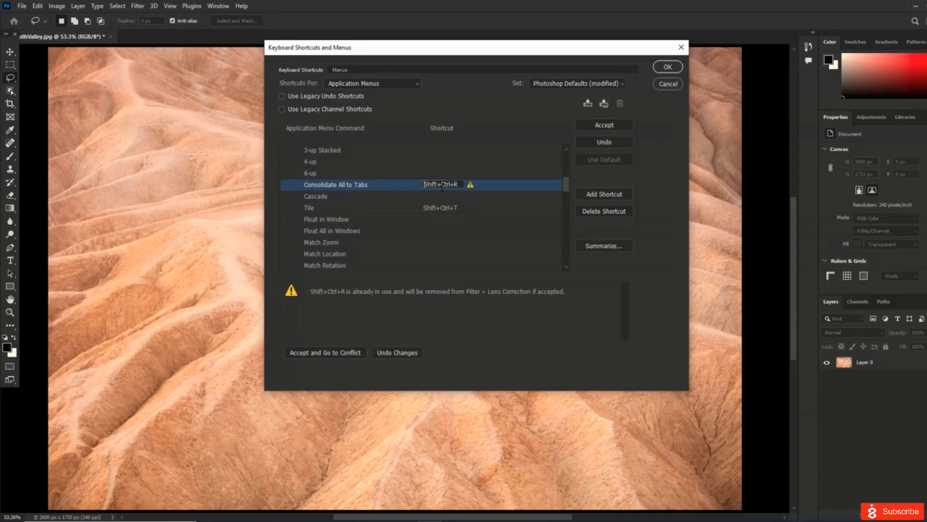
pyautogui.click(672, 66)
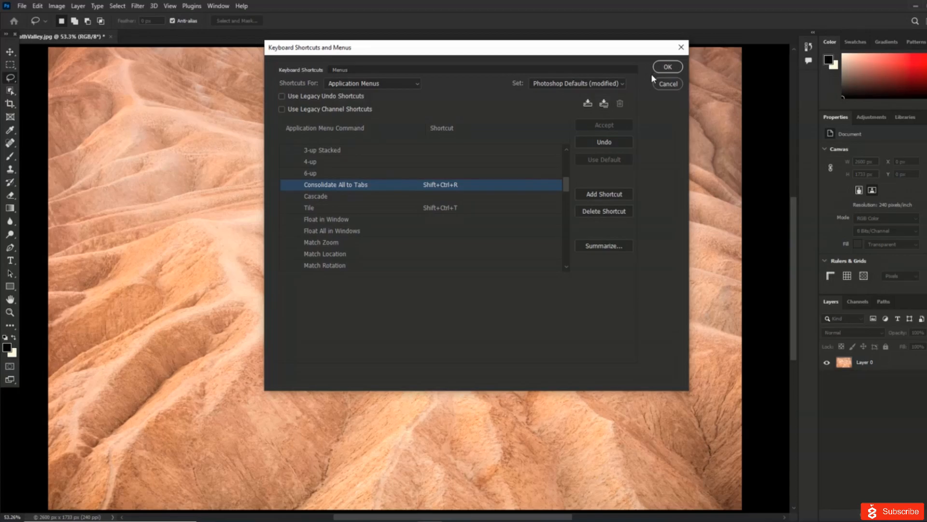
# - Assign N as the Tools shortcut for Foreground Color Picker, accept it, and save the shortcut settings
pyautogui.click(380, 83)
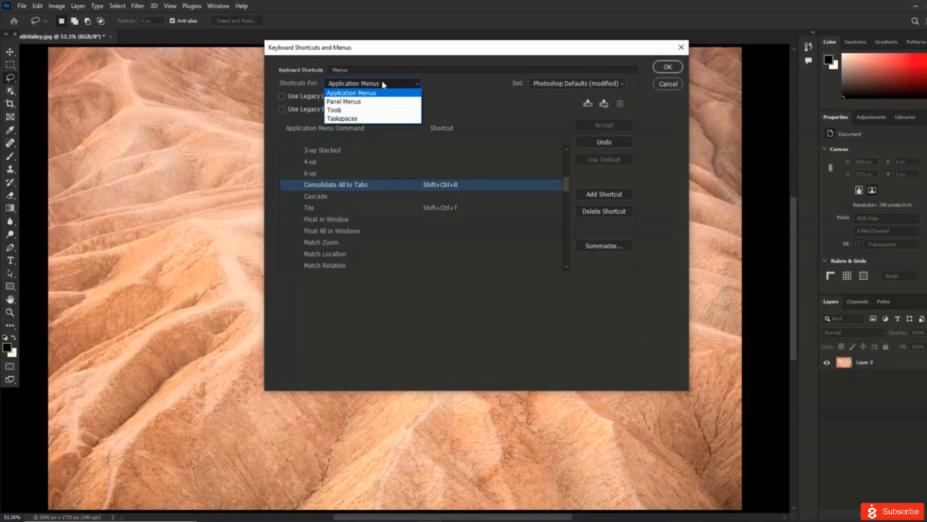
pyautogui.click(376, 110)
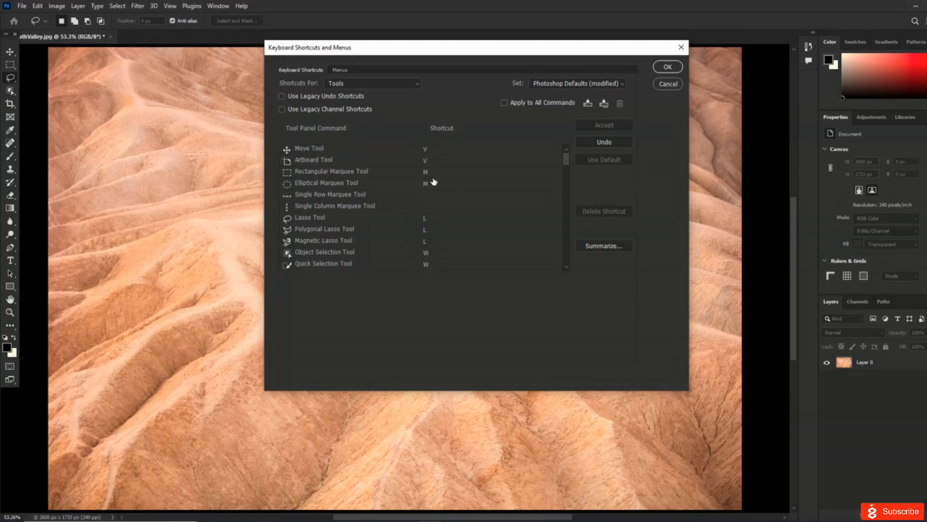
pyautogui.scroll(-3, 479, 220)
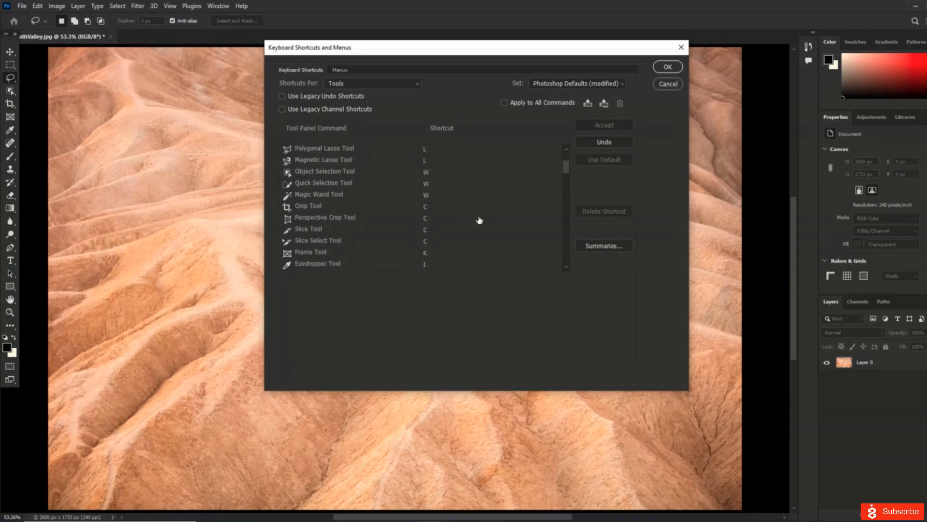
pyautogui.scroll(-3, 484, 203)
pyautogui.scroll(-4, 486, 199)
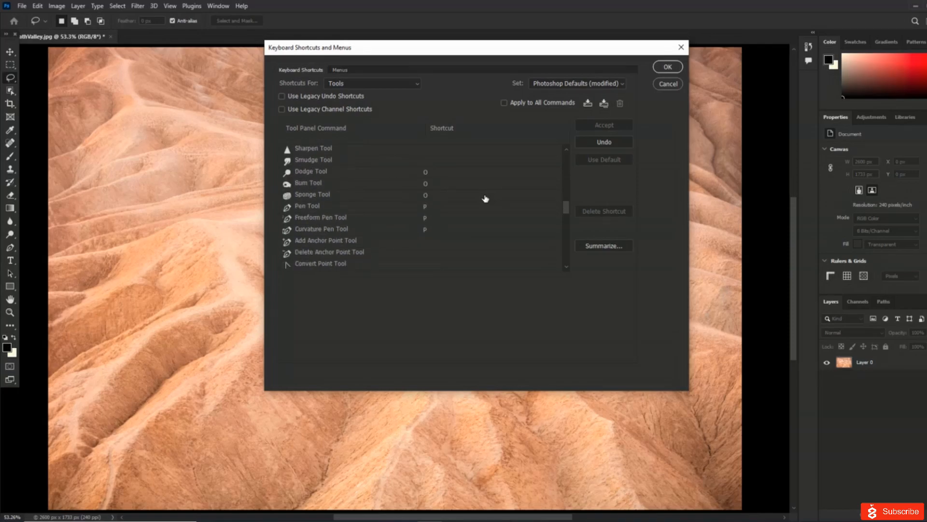
pyautogui.scroll(-4, 485, 199)
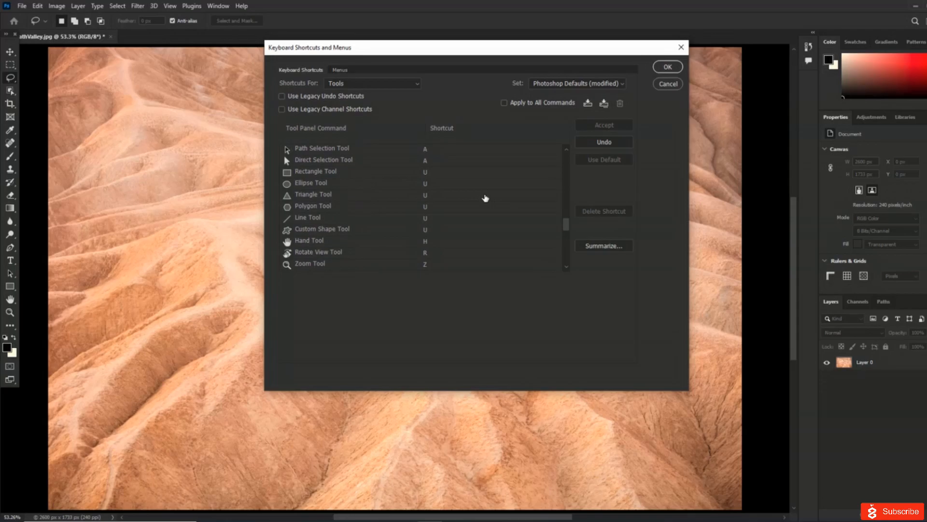
pyautogui.scroll(-4, 486, 198)
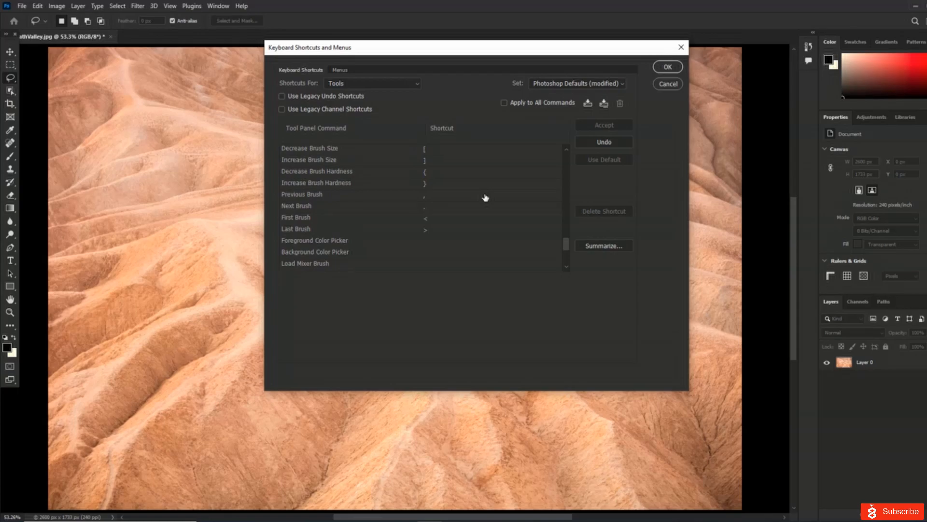
pyautogui.scroll(-1, 486, 197)
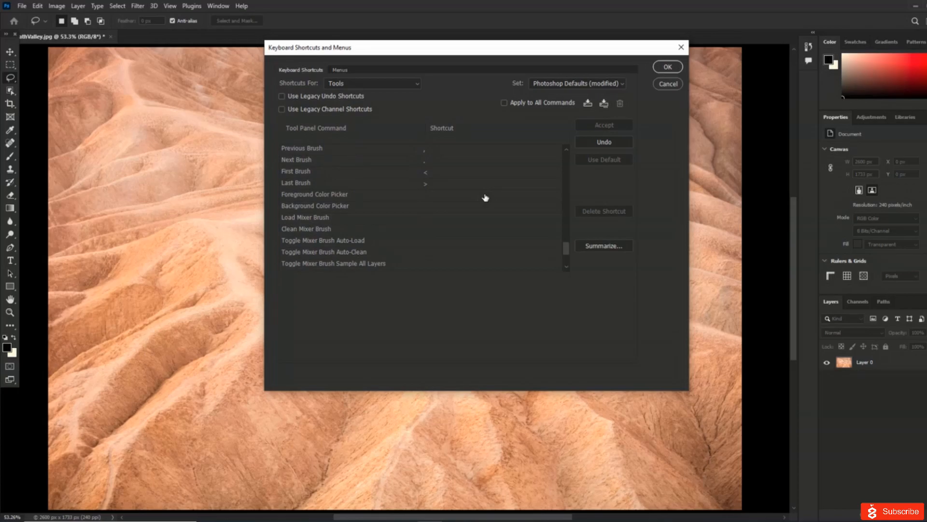
pyautogui.click(430, 196)
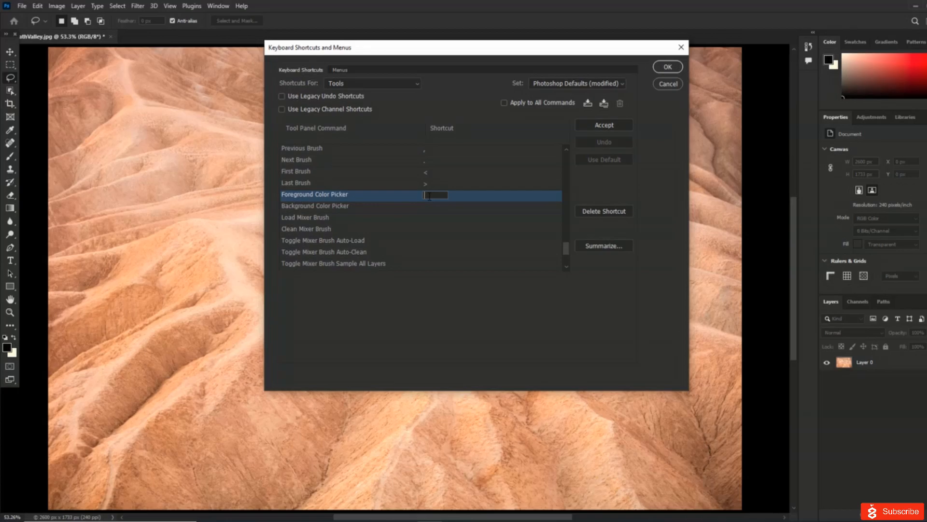
pyautogui.press('n')
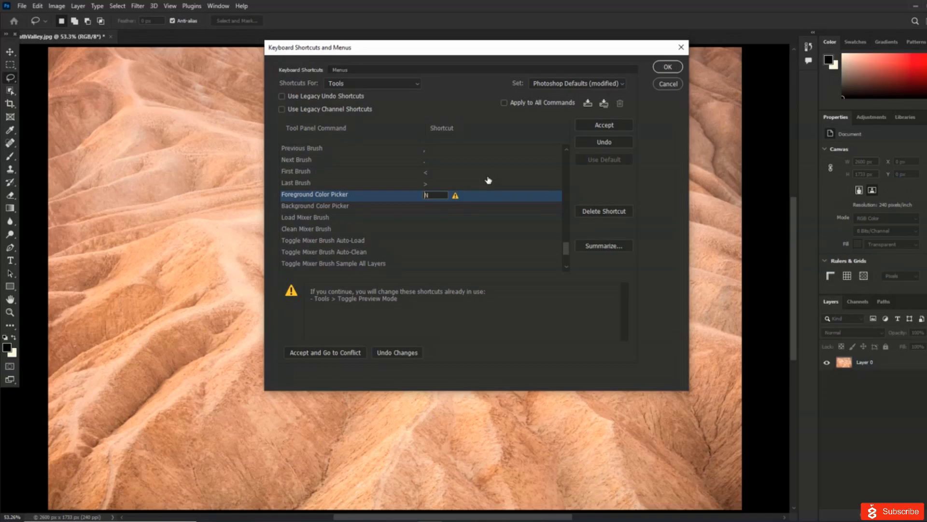
pyautogui.click(625, 127)
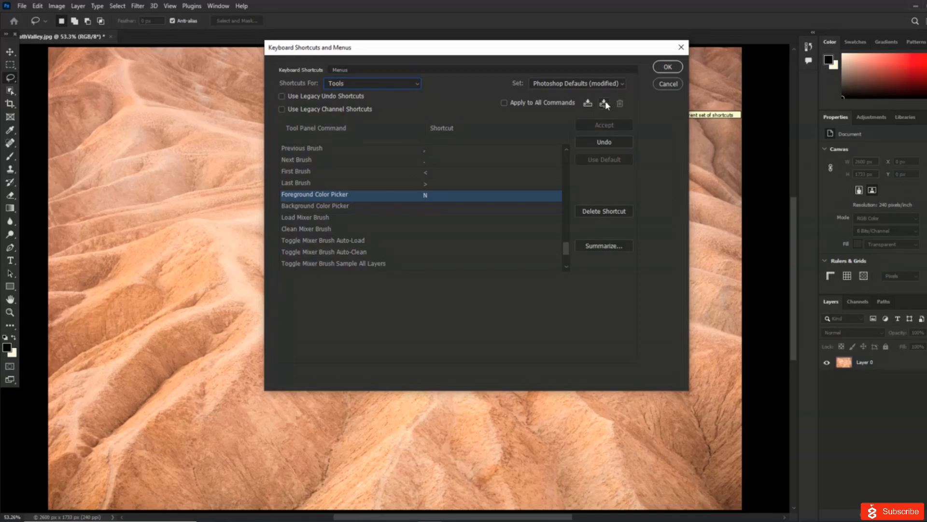
pyautogui.click(661, 71)
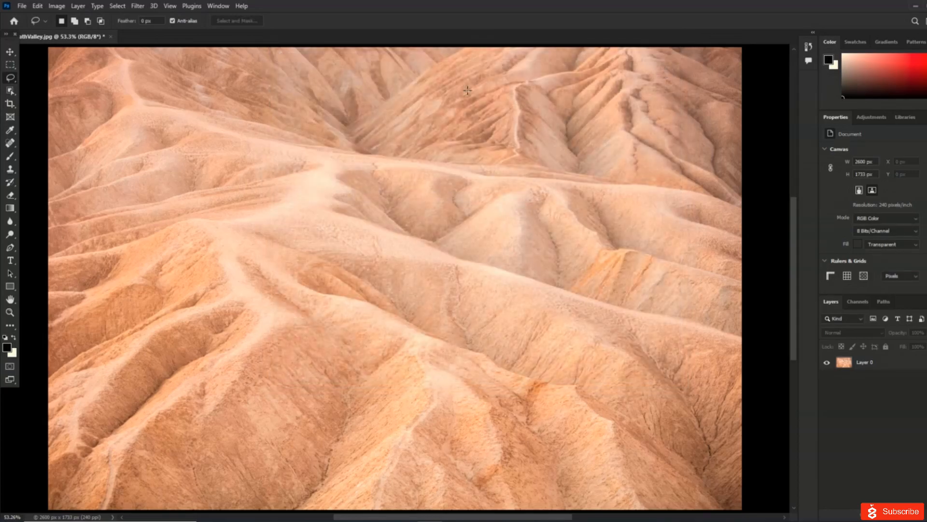
# - Check the shortcuts listed beside the Tile and Consolidate All to Tabs commands for arranging windows
pyautogui.click(219, 6)
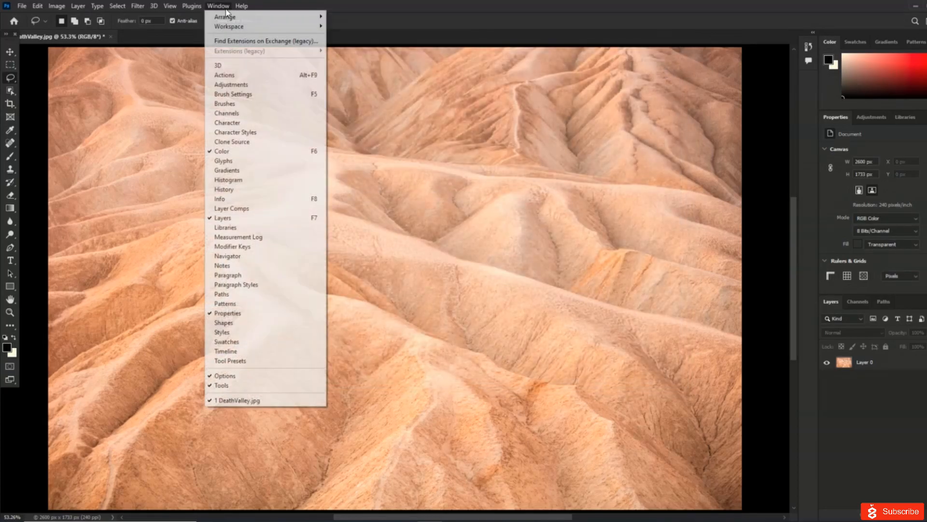
pyautogui.moveTo(257, 19)
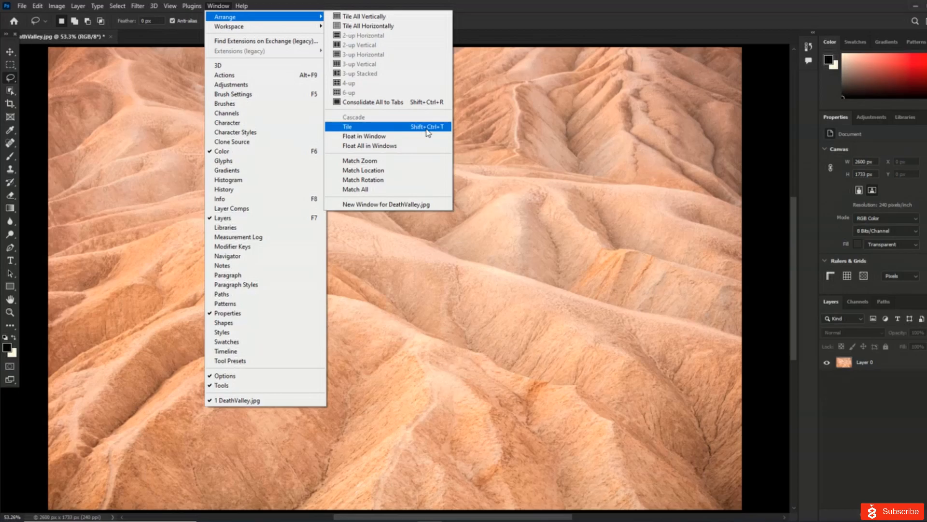
pyautogui.click(22, 7)
# - Create a new 16 x 12 cm document at 118.11 pixels/centimeter in RGB Color with a white background
pyautogui.click(22, 8)
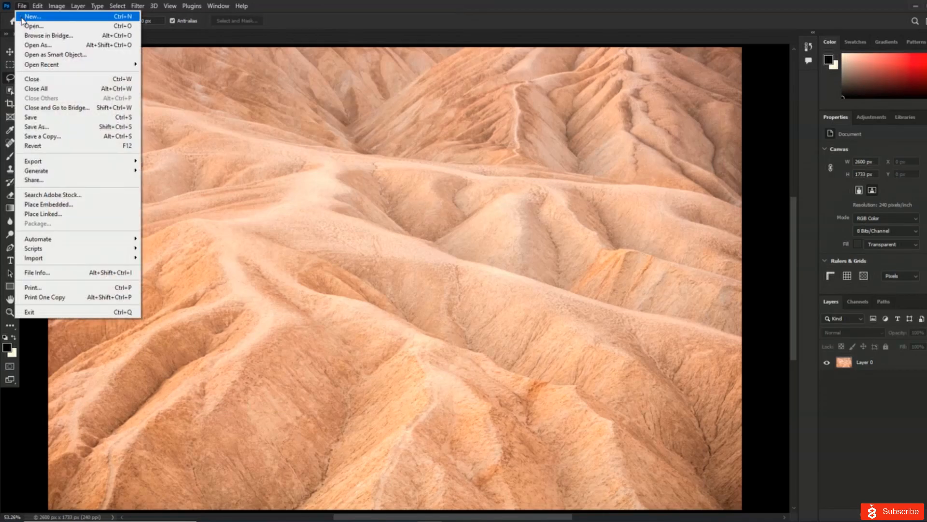
pyautogui.press('Escape')
pyautogui.hotkey('ctrl', 'n')
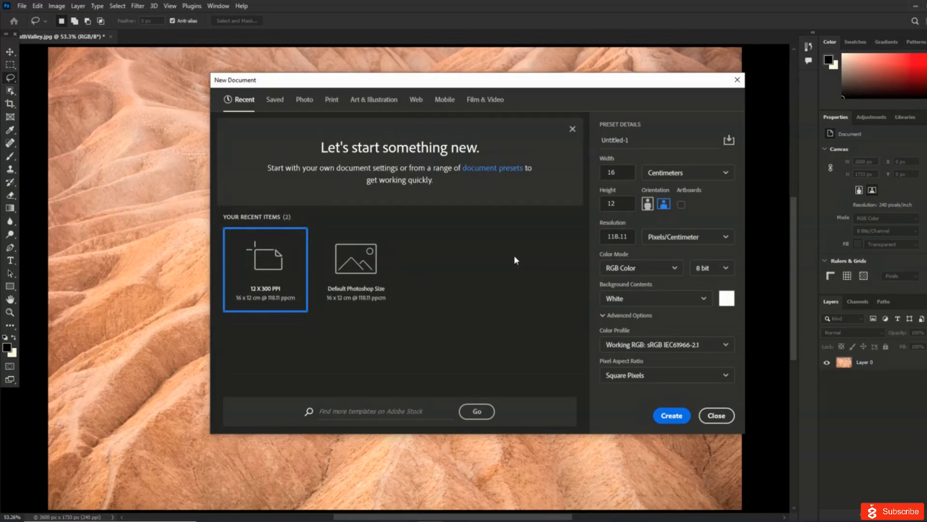
pyautogui.click(672, 417)
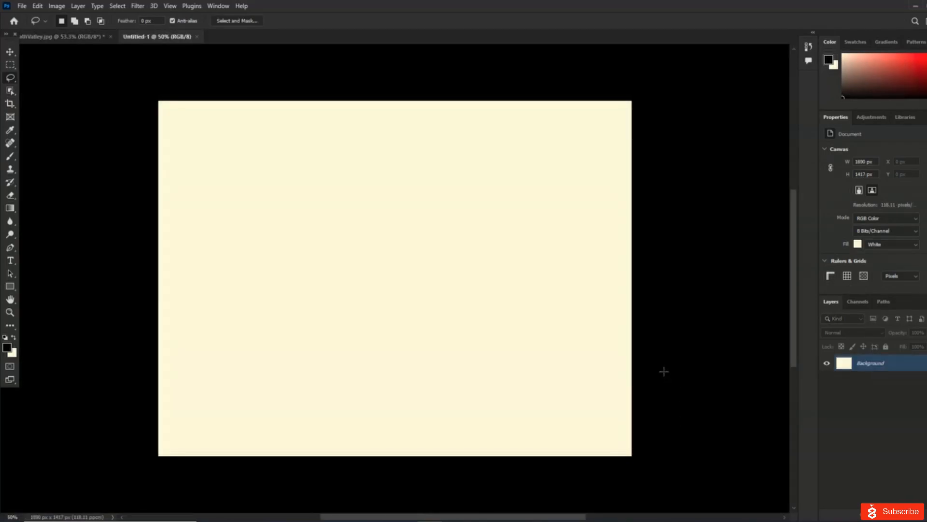
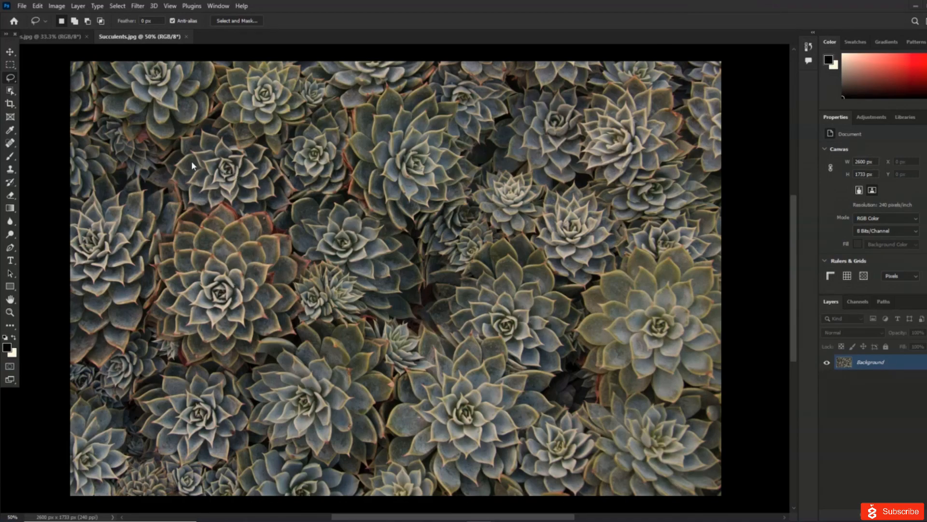
# - Review the color mode and bit depth options offered for a new document, and dismiss the dialog without creating one
pyautogui.click(27, 6)
pyautogui.click(23, 23)
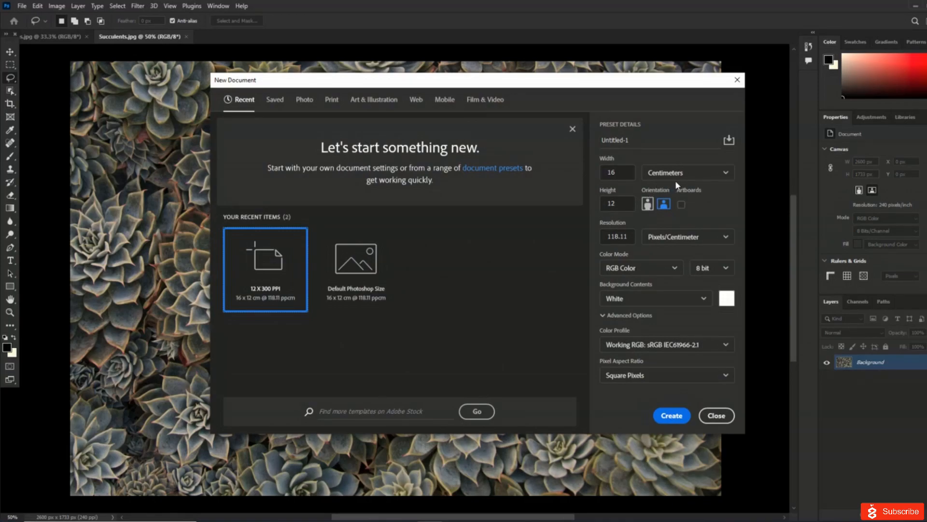
pyautogui.click(660, 271)
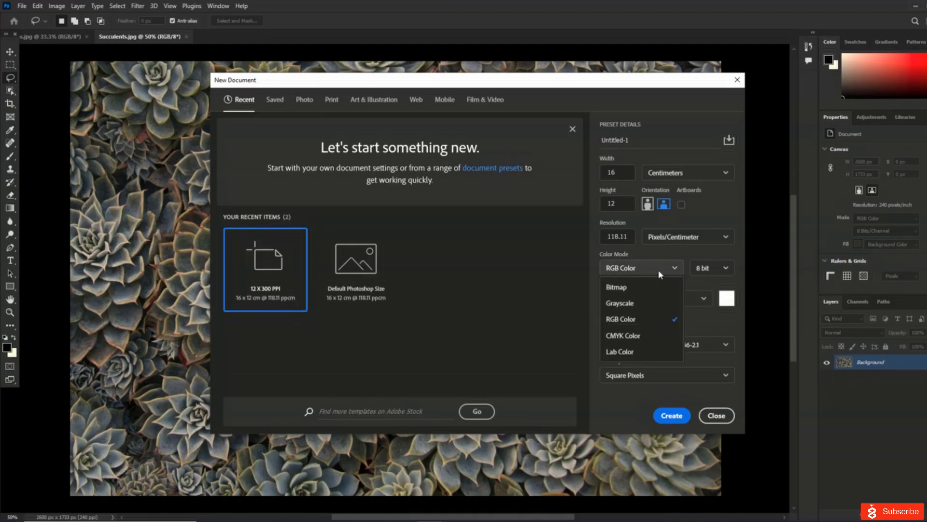
pyautogui.click(716, 268)
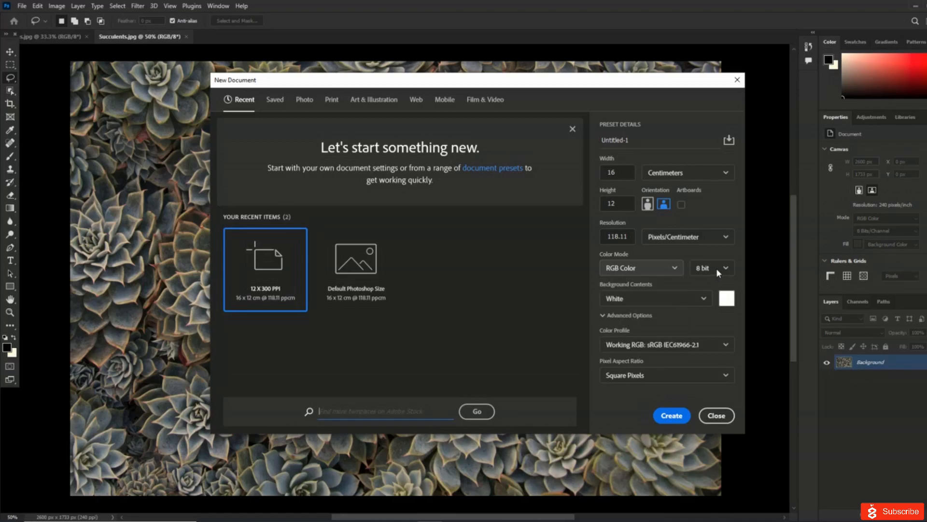
pyautogui.click(717, 268)
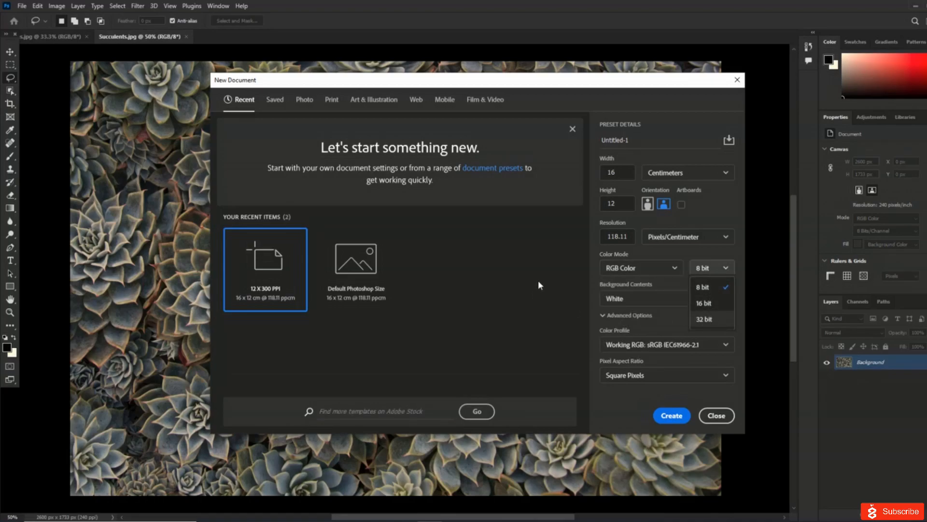
pyautogui.click(737, 82)
pyautogui.click(737, 82)
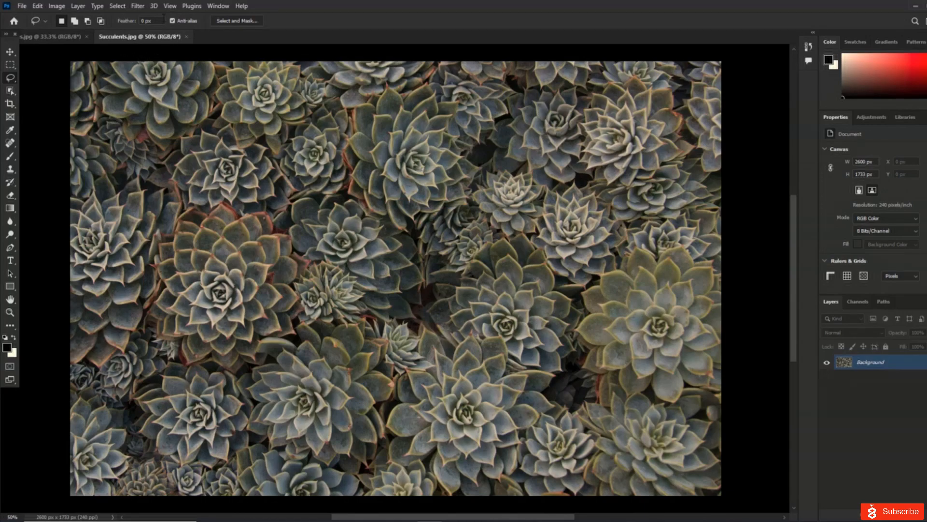
# - Examine the color modes and bits-per-channel options available for the Succulents.jpg image
pyautogui.click(57, 6)
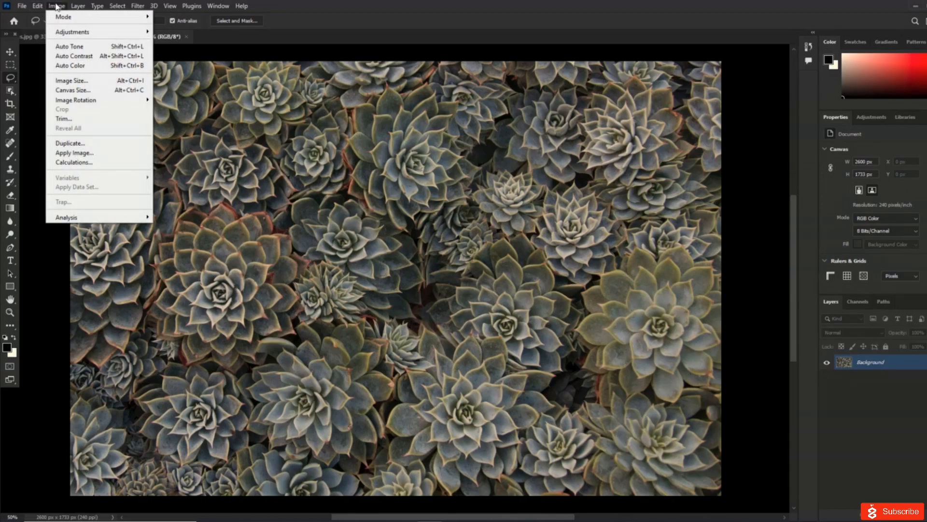
pyautogui.moveTo(68, 18)
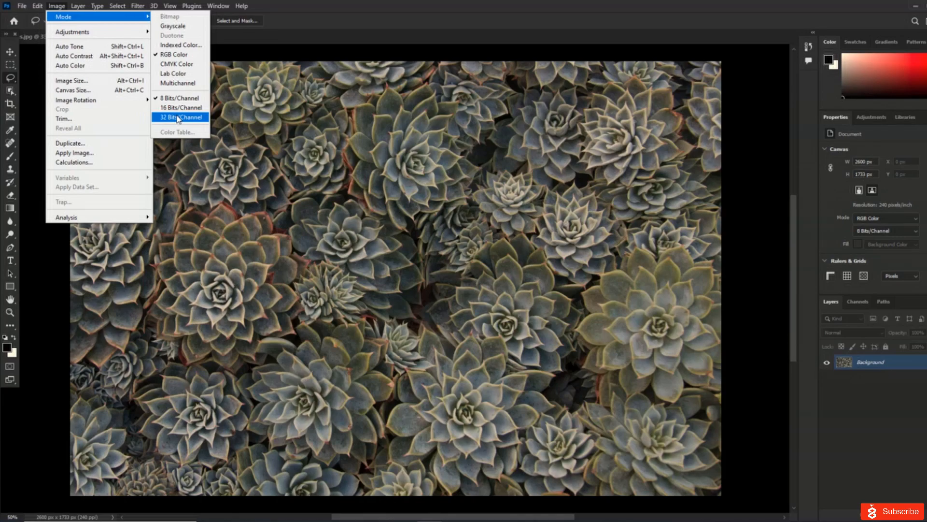
pyautogui.click(741, 182)
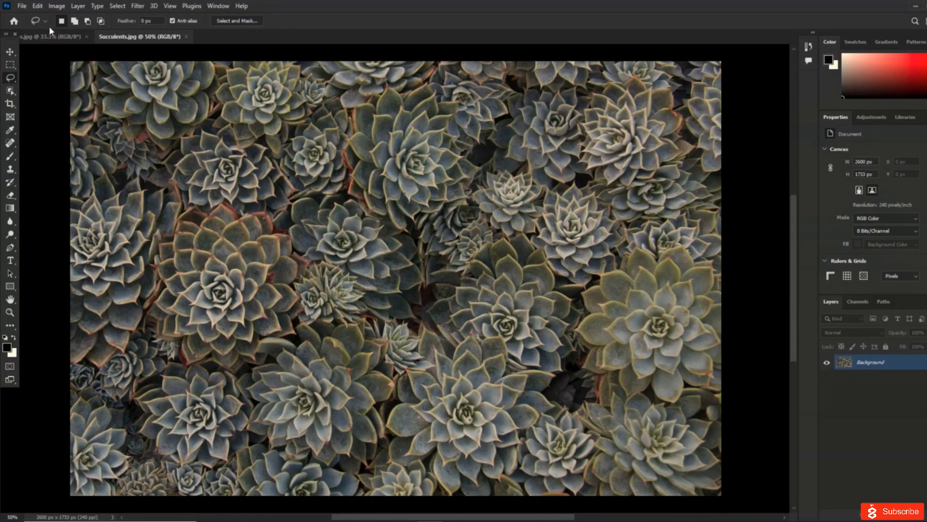
# - Open the Flowers raw file in Camera Raw to view it, and finish without opening it as a document
pyautogui.click(22, 7)
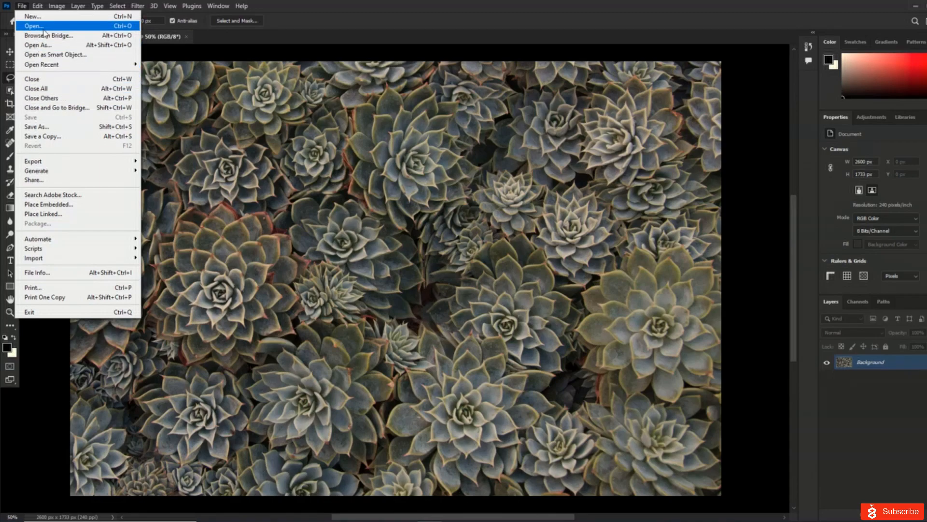
pyautogui.click(42, 27)
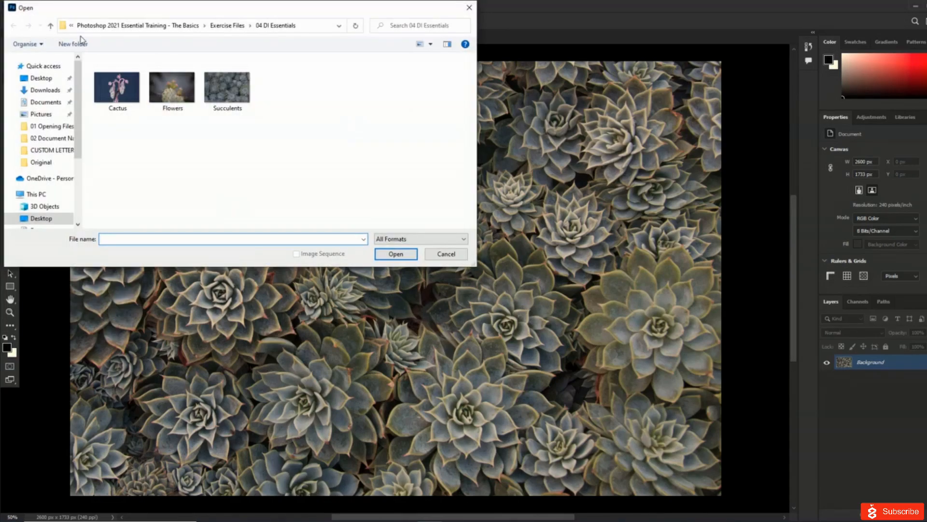
pyautogui.click(173, 96)
pyautogui.doubleClick(173, 96)
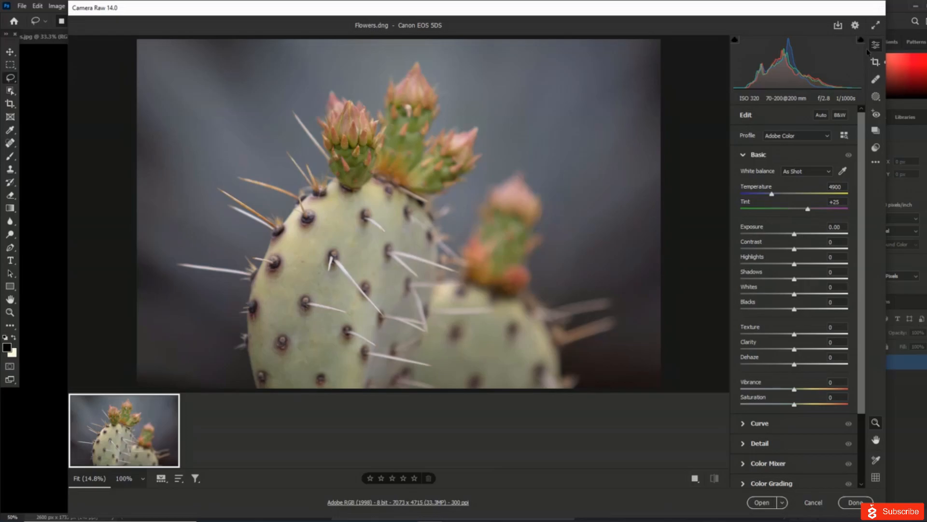
pyautogui.click(853, 504)
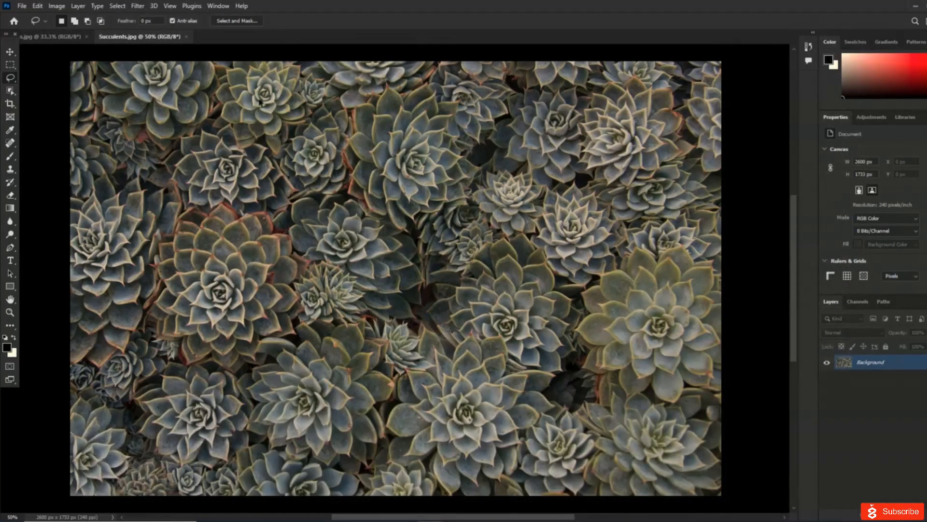
# - Convert Succulents.jpg to Grayscale mode, discarding its color information
pyautogui.click(58, 6)
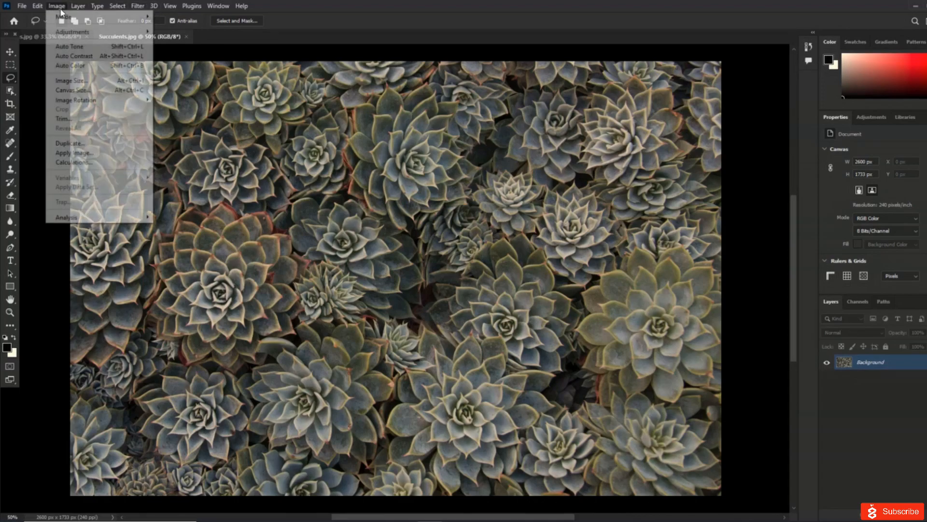
pyautogui.moveTo(59, 19)
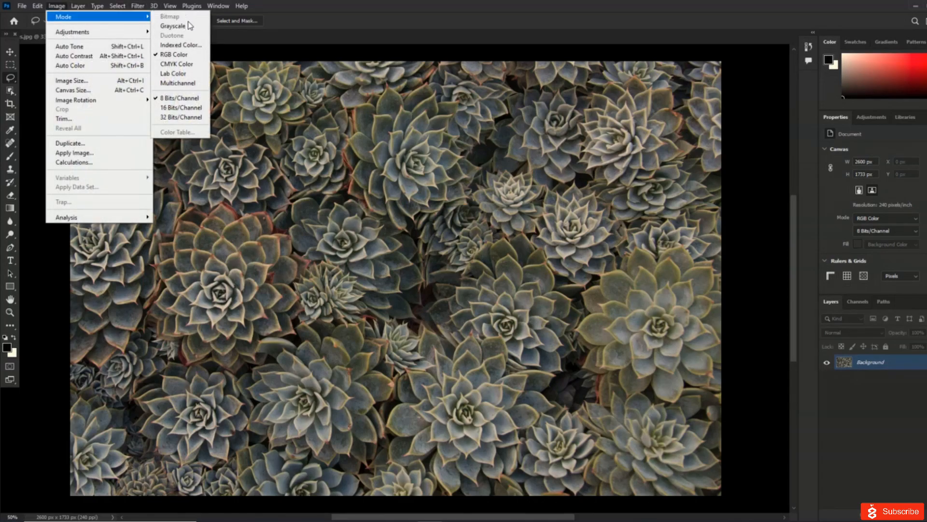
pyautogui.click(189, 25)
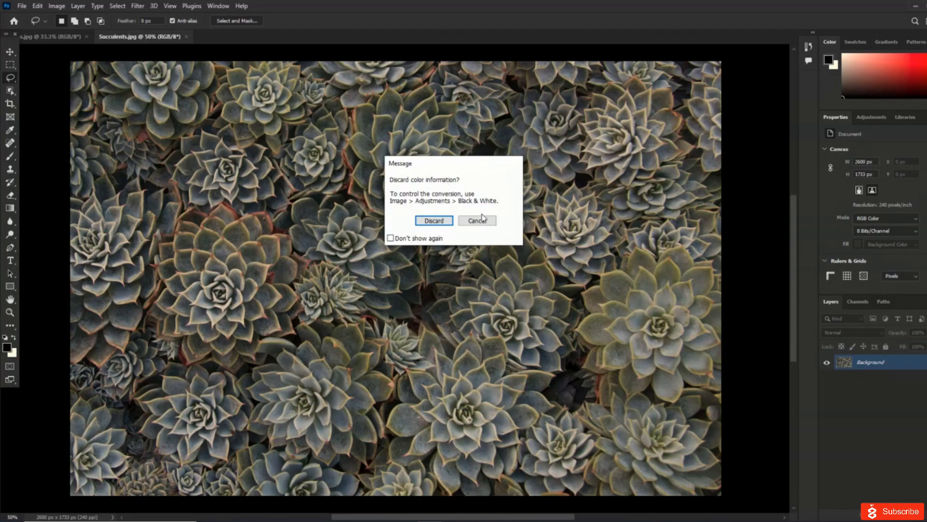
pyautogui.click(433, 220)
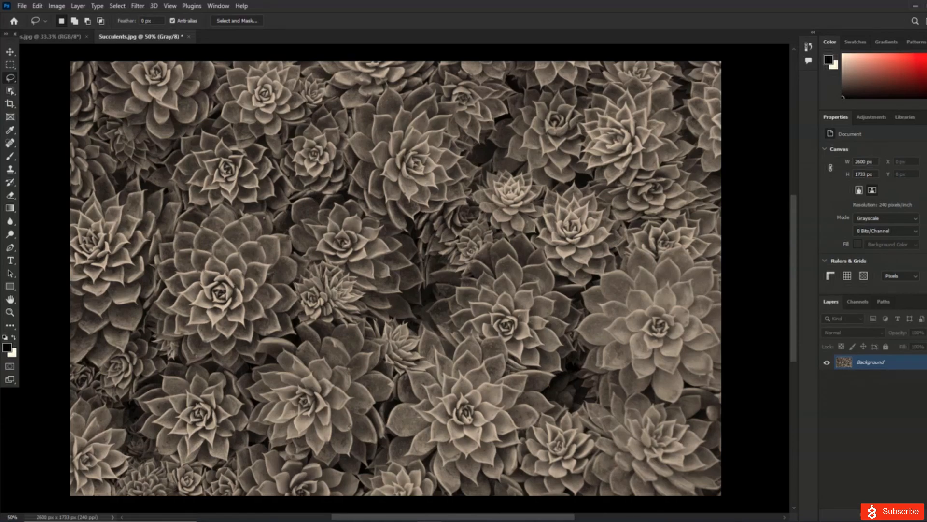
# - Convert the grayscale Succulents.jpg to Bitmap mode at 240 pixels/inch using the Diffusion Dither method
pyautogui.click(57, 7)
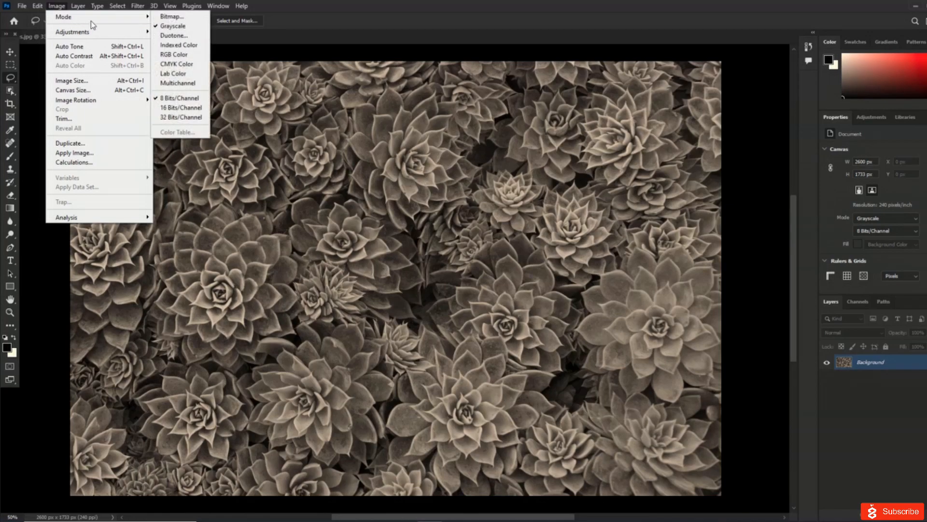
pyautogui.moveTo(135, 19)
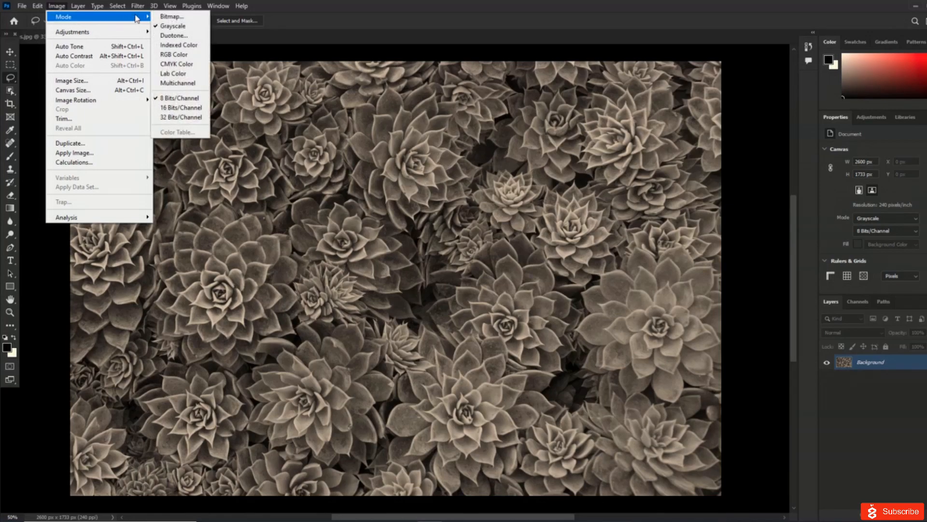
pyautogui.click(174, 19)
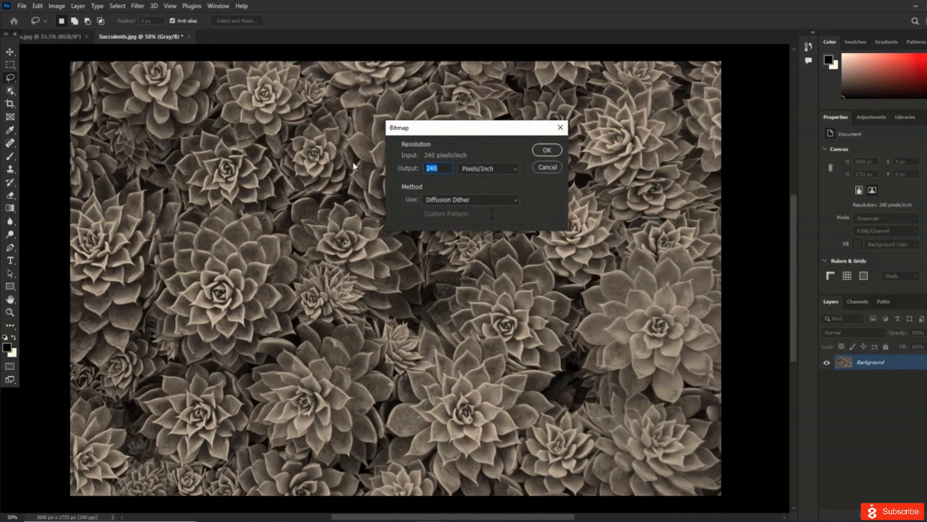
pyautogui.click(546, 151)
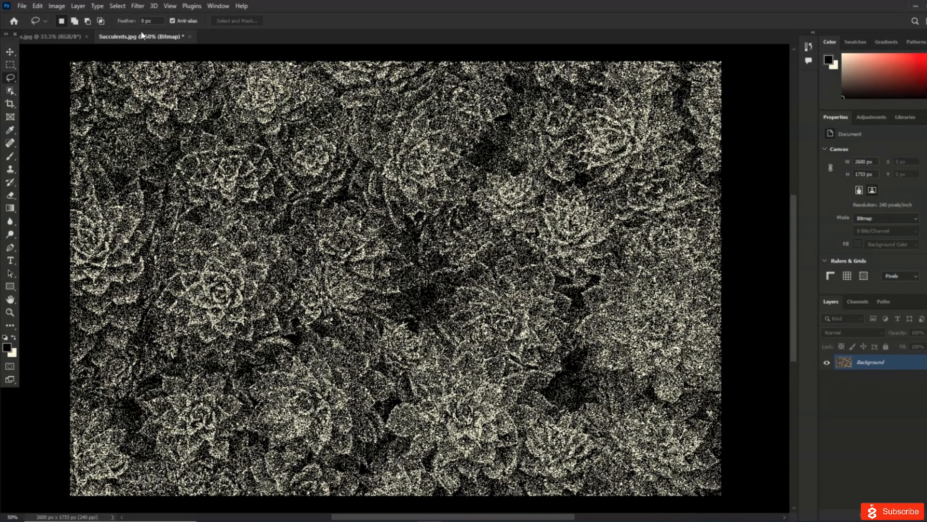
# - Close Succulents.jpg without saving the changes
pyautogui.click(190, 37)
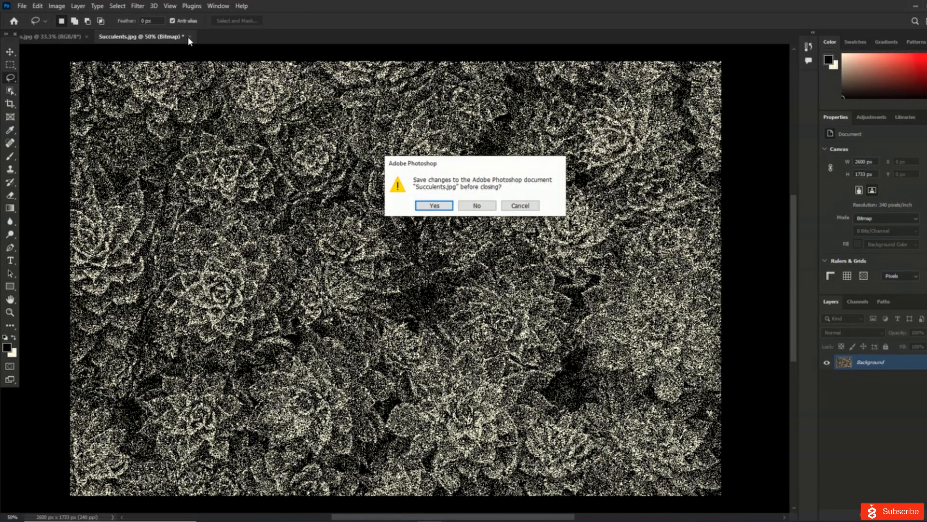
pyautogui.click(477, 205)
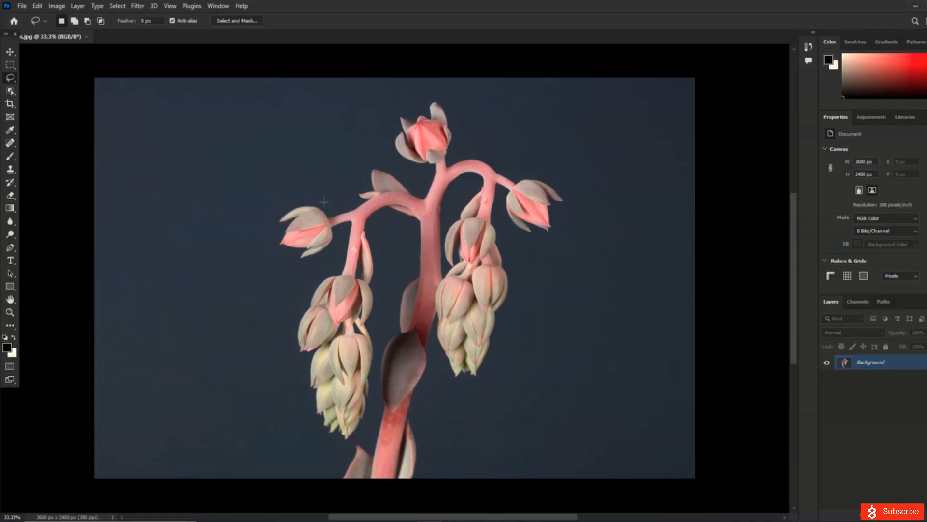
# - Bring Flowers.dng up in Camera Raw again, reposition the window to reach its controls, and finish without opening the image
pyautogui.click(22, 7)
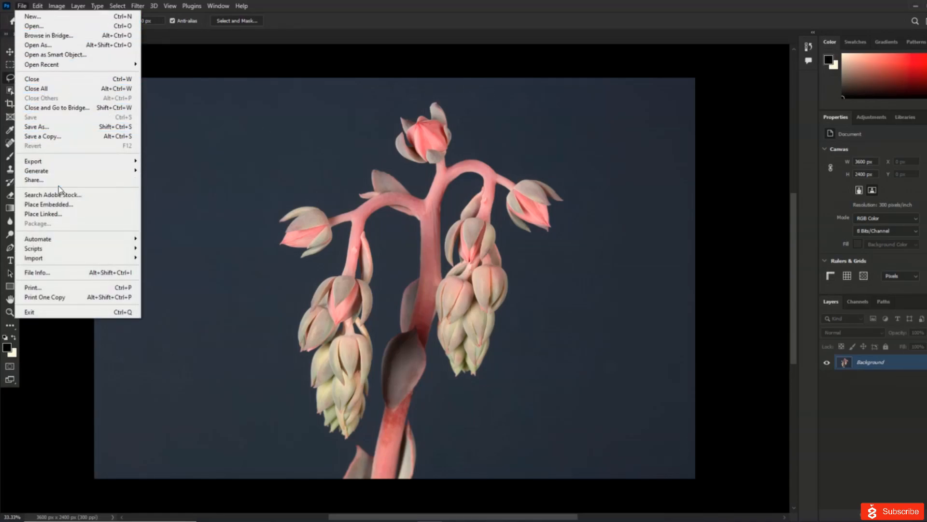
pyautogui.click(33, 26)
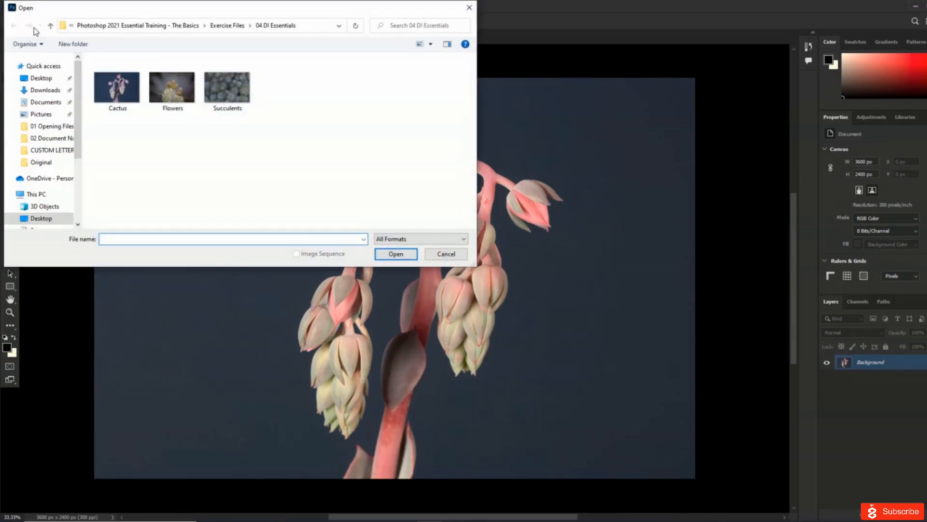
pyautogui.doubleClick(173, 89)
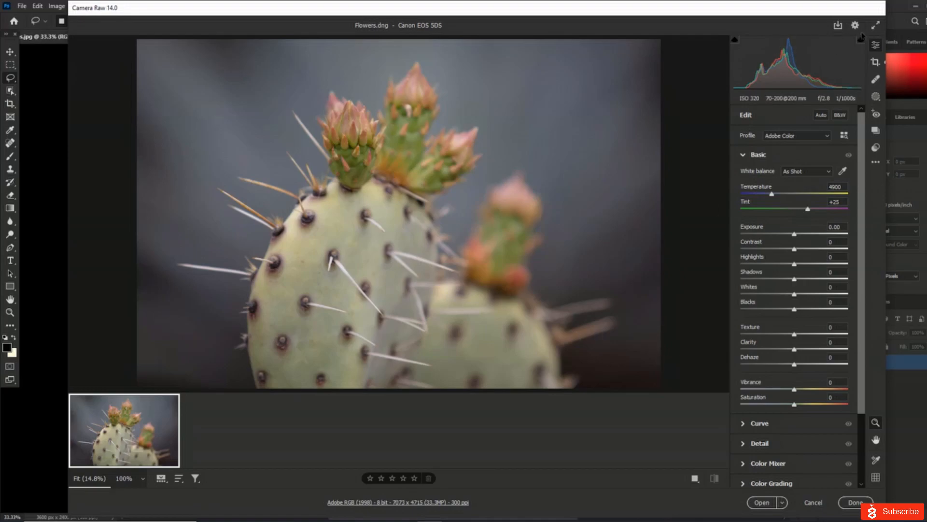
pyautogui.click(901, 18)
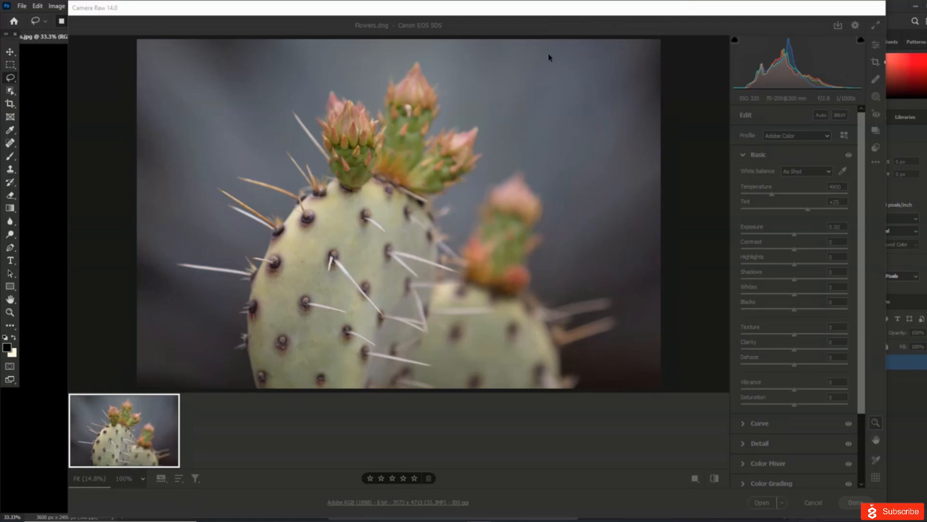
pyautogui.moveTo(508, 13); pyautogui.dragTo(428, 110)
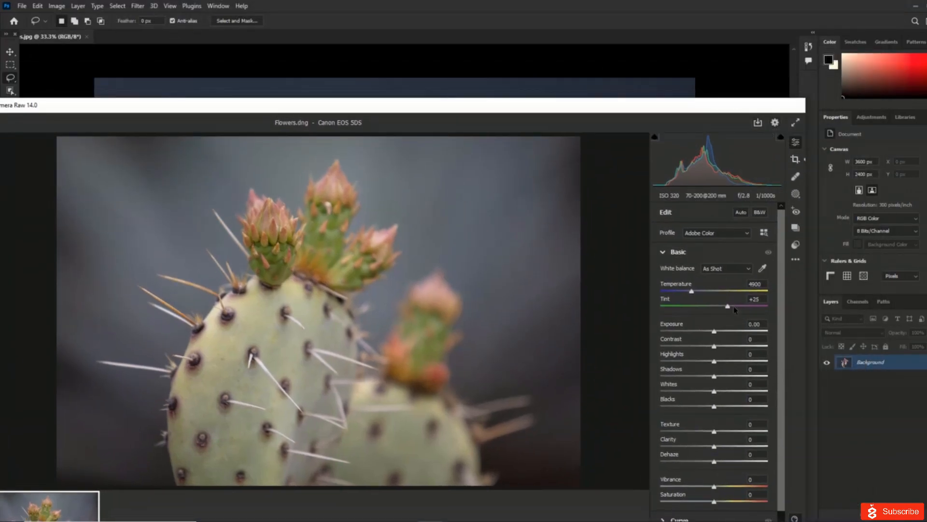
pyautogui.moveTo(691, 106); pyautogui.dragTo(625, 23)
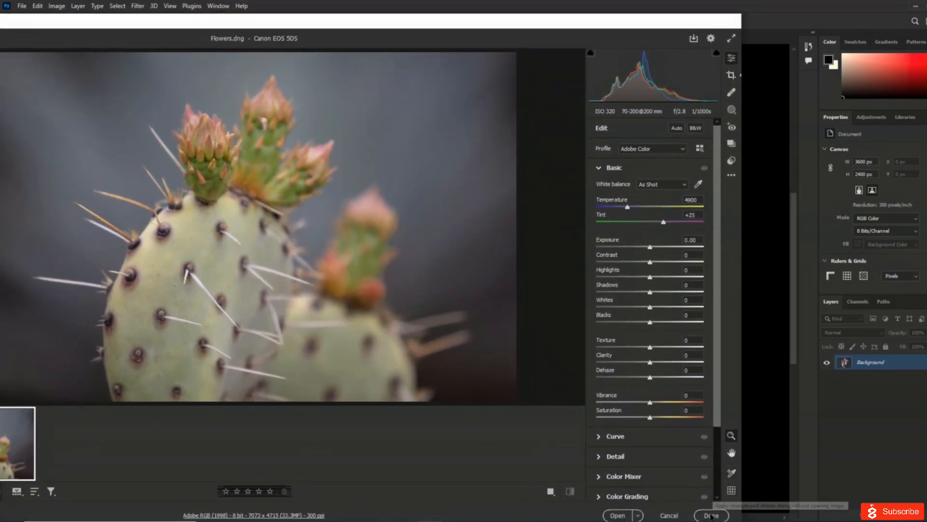
pyautogui.click(711, 515)
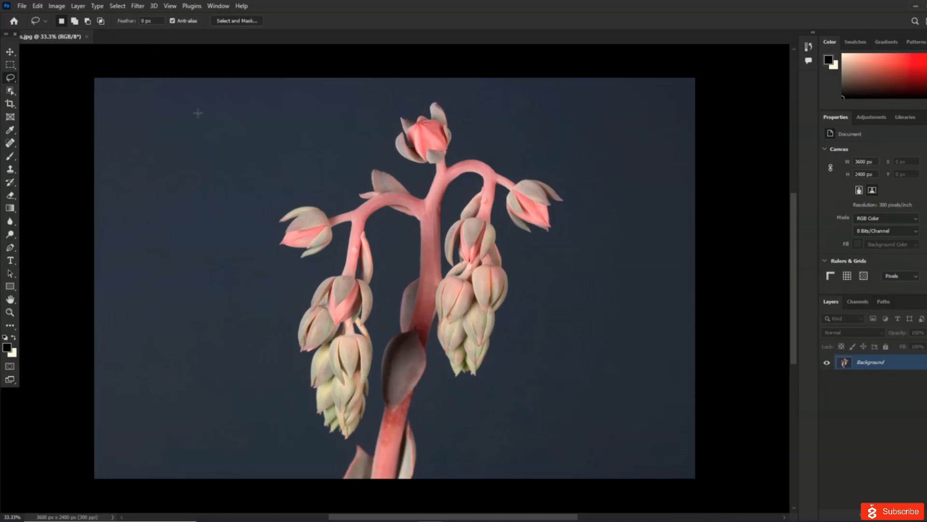
# - Set the RGB working space to Adobe RGB (1998) in Color Settings and accept the change
pyautogui.click(37, 6)
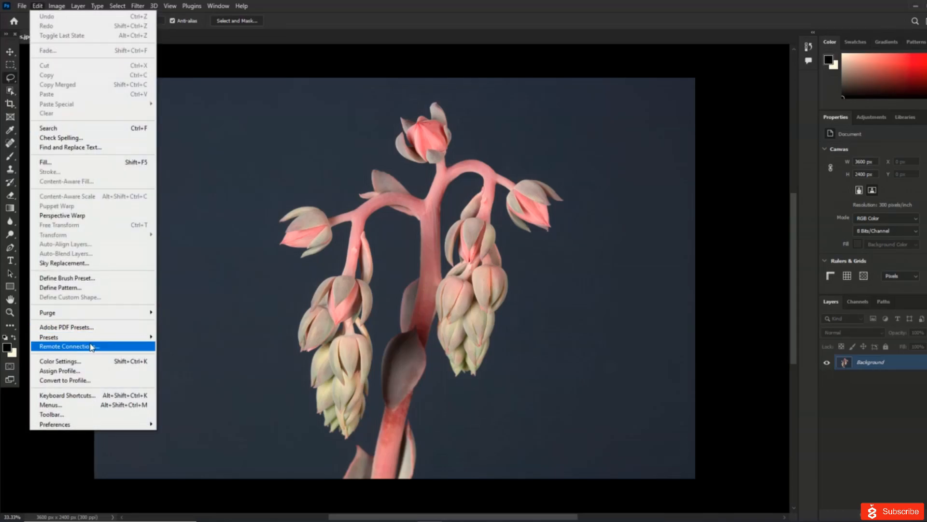
pyautogui.click(85, 362)
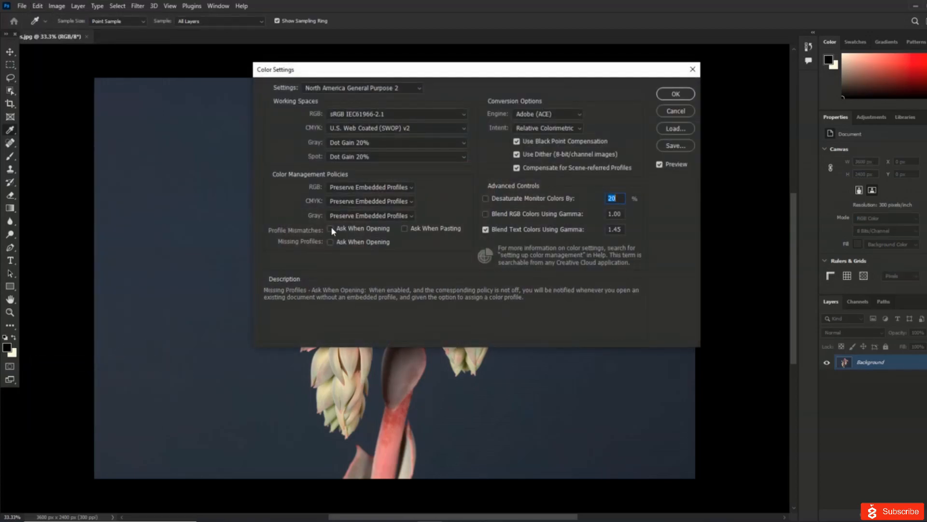
pyautogui.click(384, 118)
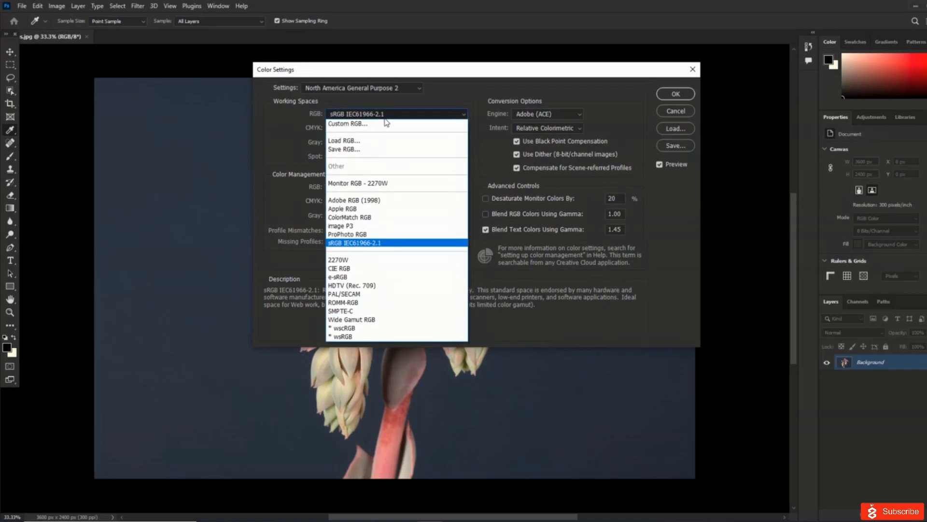
pyautogui.click(377, 208)
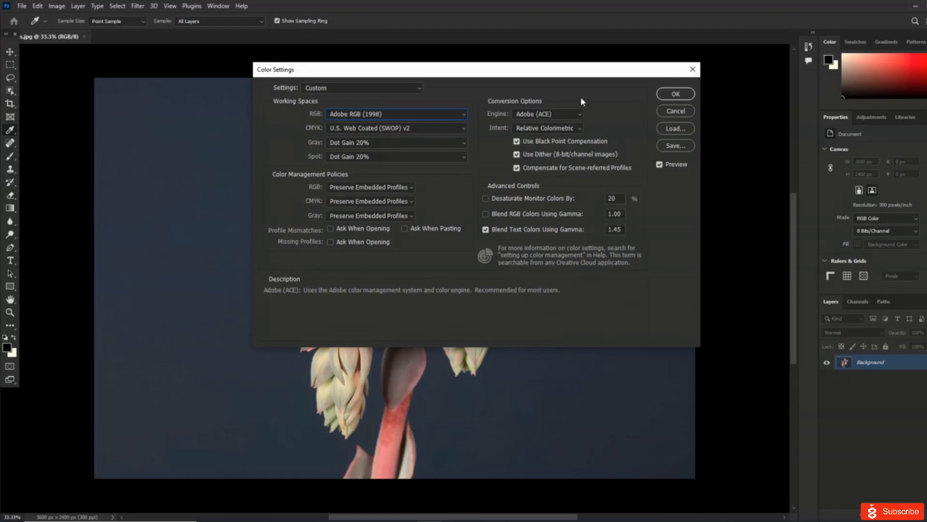
pyautogui.click(673, 95)
pyautogui.press('l')
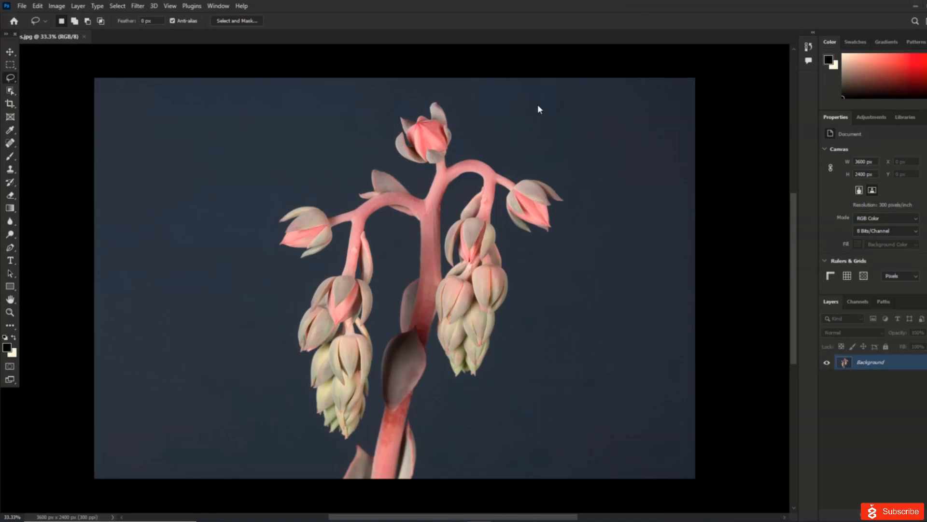
# - Open Image Size for the cactus image, enlarge the dialog slightly, and compare its preview with the document viewed at 100%
pyautogui.click(63, 10)
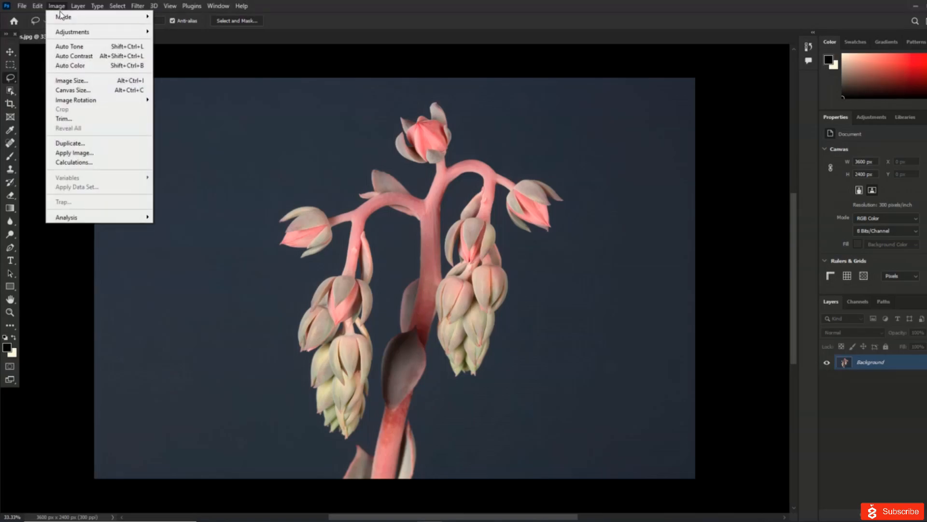
pyautogui.click(76, 82)
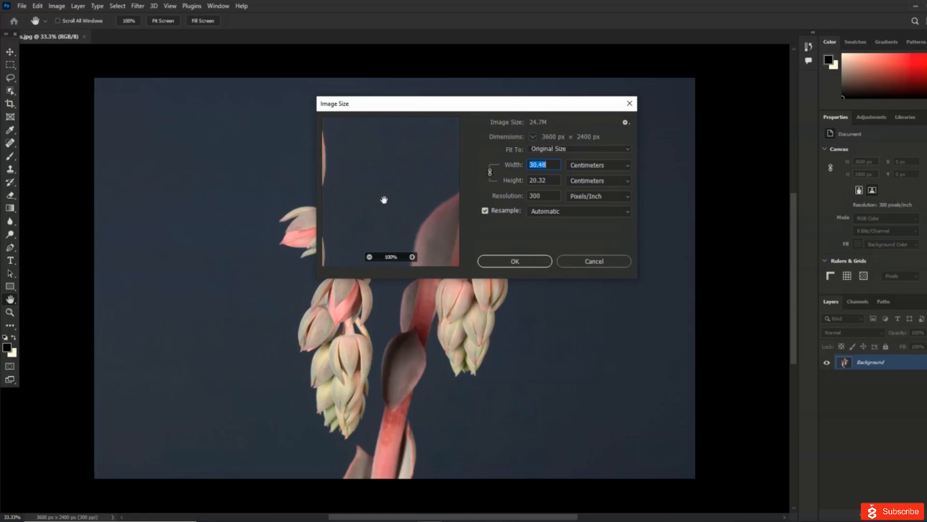
pyautogui.moveTo(385, 215); pyautogui.dragTo(435, 199)
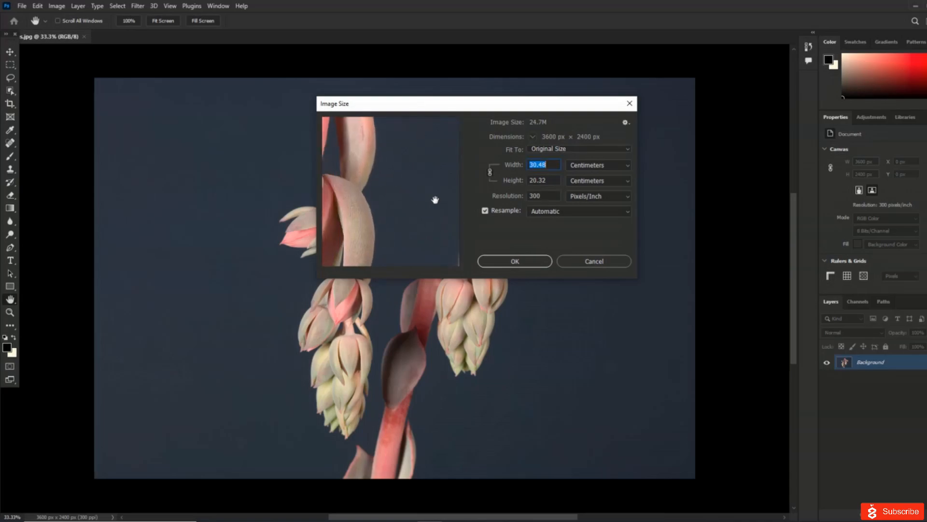
pyautogui.moveTo(381, 224)
pyautogui.mouseDown()
pyautogui.moveTo(404, 203)
pyautogui.moveTo(393, 215)
pyautogui.mouseUp()
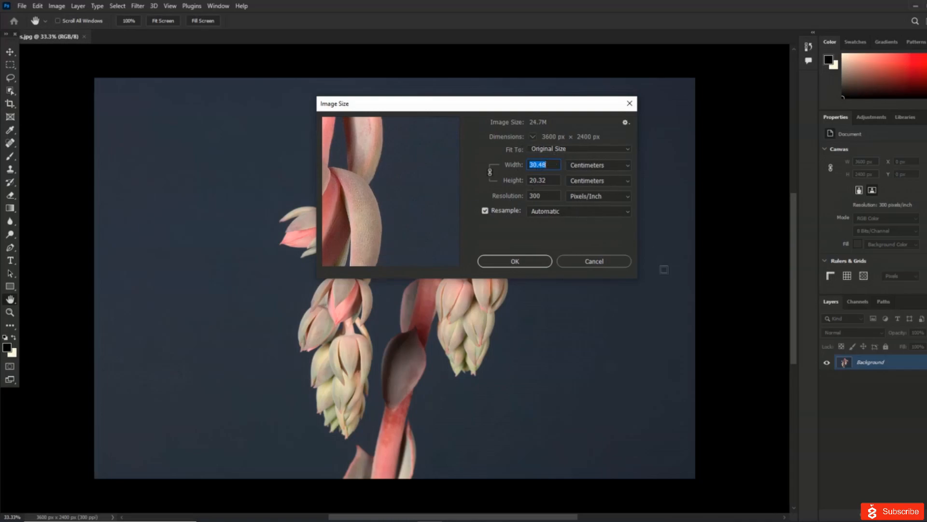
pyautogui.moveTo(641, 282); pyautogui.dragTo(649, 290)
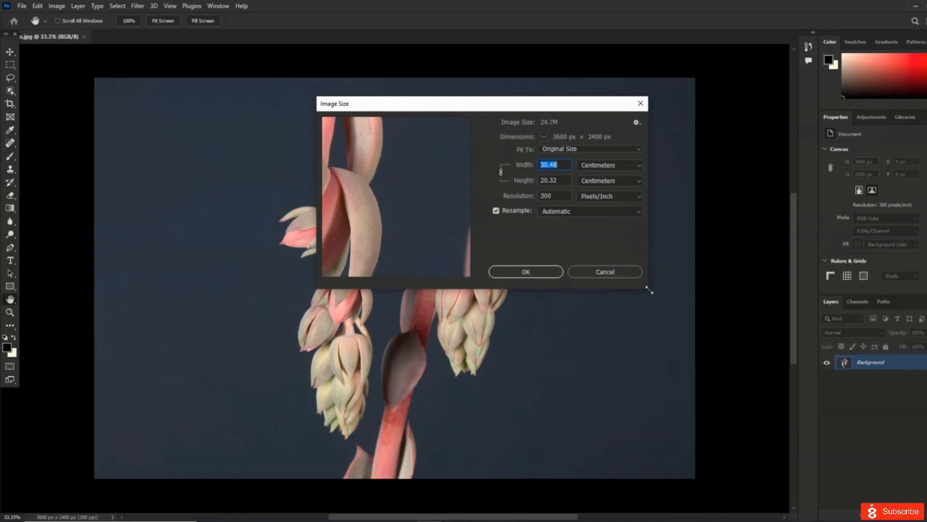
pyautogui.moveTo(387, 215); pyautogui.dragTo(451, 201)
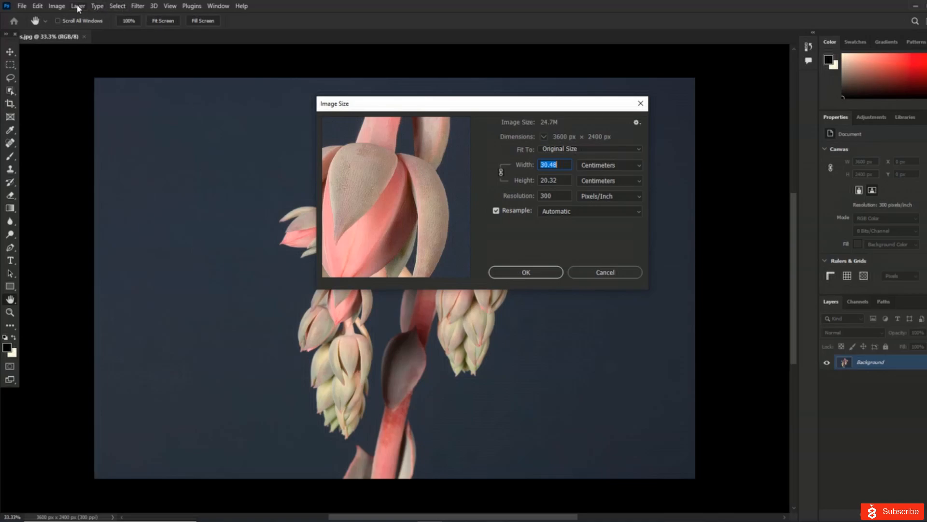
pyautogui.click(170, 6)
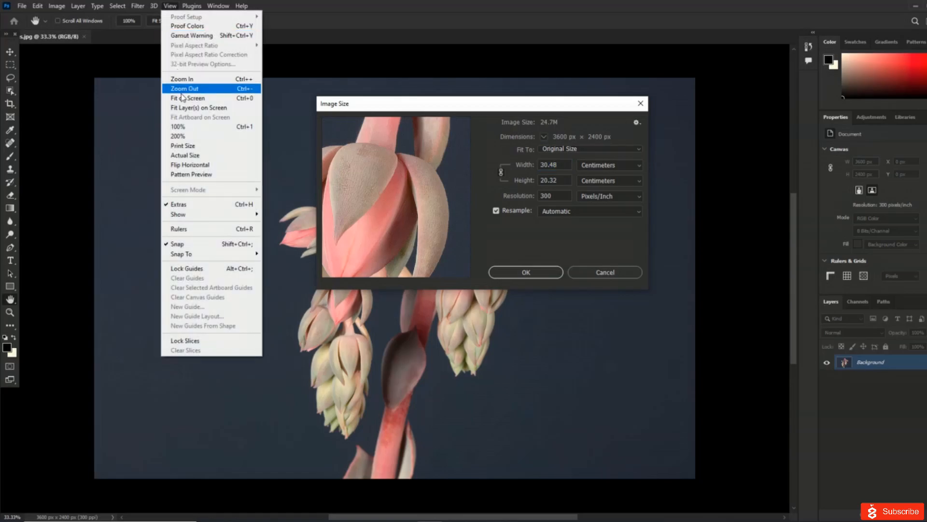
pyautogui.click(183, 126)
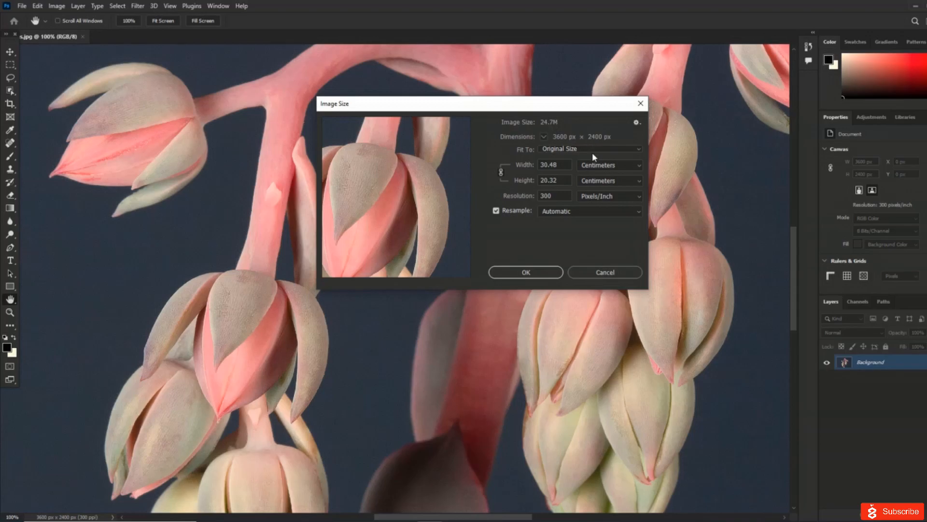
# - Try a width of 12 centimeters in Image Size, switching Resample off and back on before entering the width again
pyautogui.moveTo(562, 166); pyautogui.dragTo(521, 162)
pyautogui.write('12')
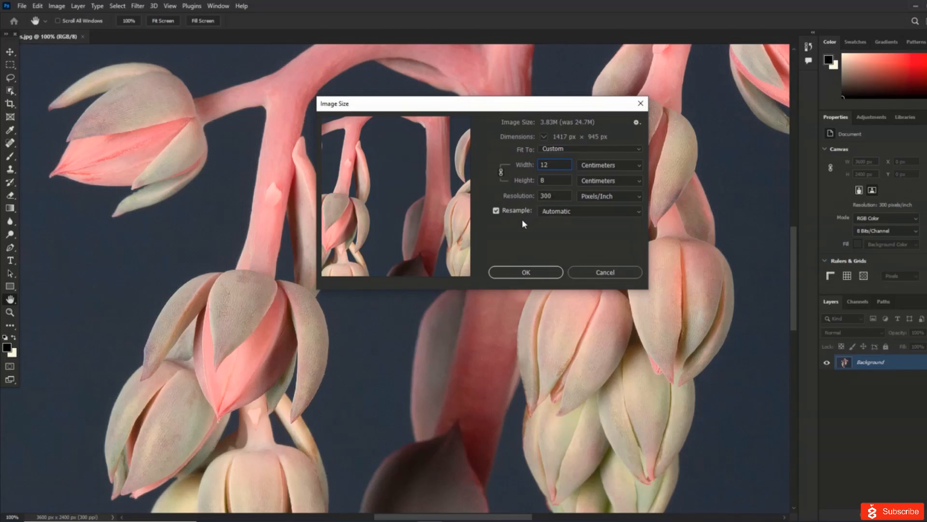
pyautogui.click(496, 210)
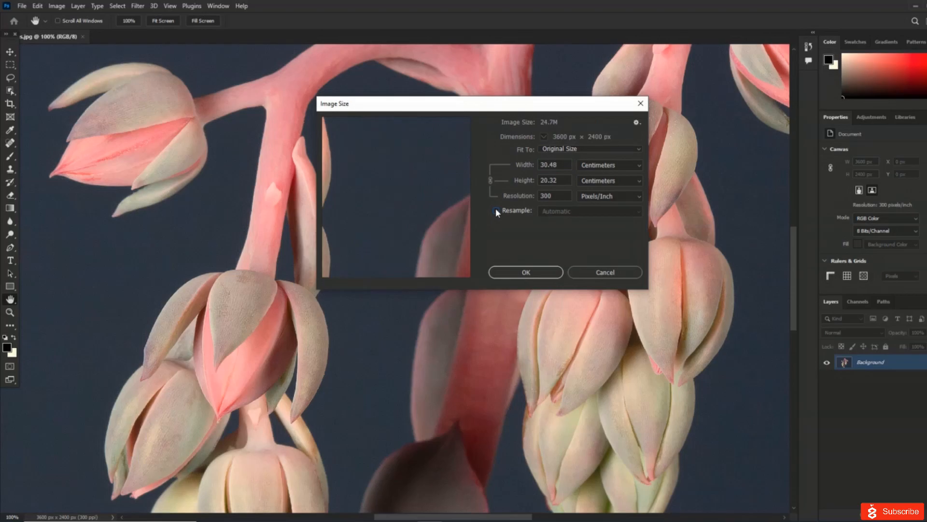
pyautogui.click(496, 211)
pyautogui.moveTo(563, 167); pyautogui.dragTo(528, 168)
pyautogui.write('12')
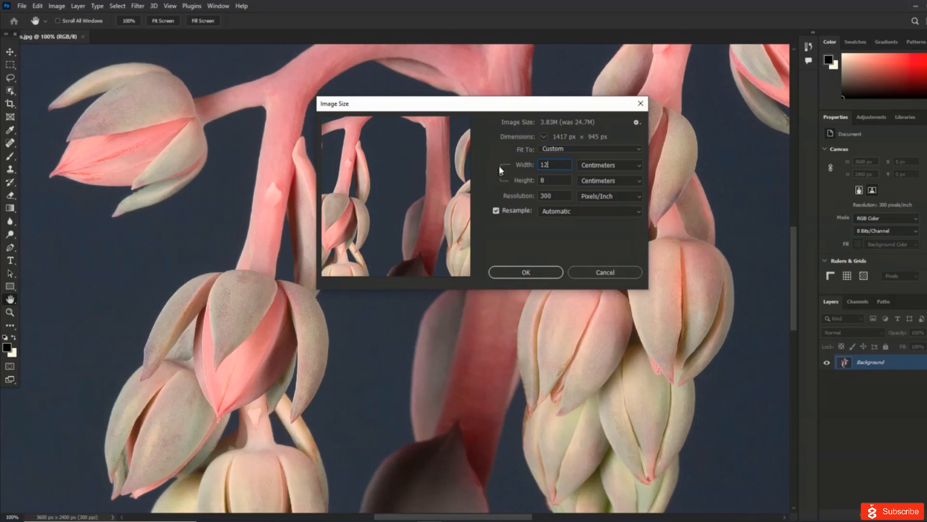
# - Downsample the cactus image to 200 pixels/inch, trying a width of 18 centimeters before applying a width of 6 centimeters
pyautogui.doubleClick(555, 166)
pyautogui.write('18')
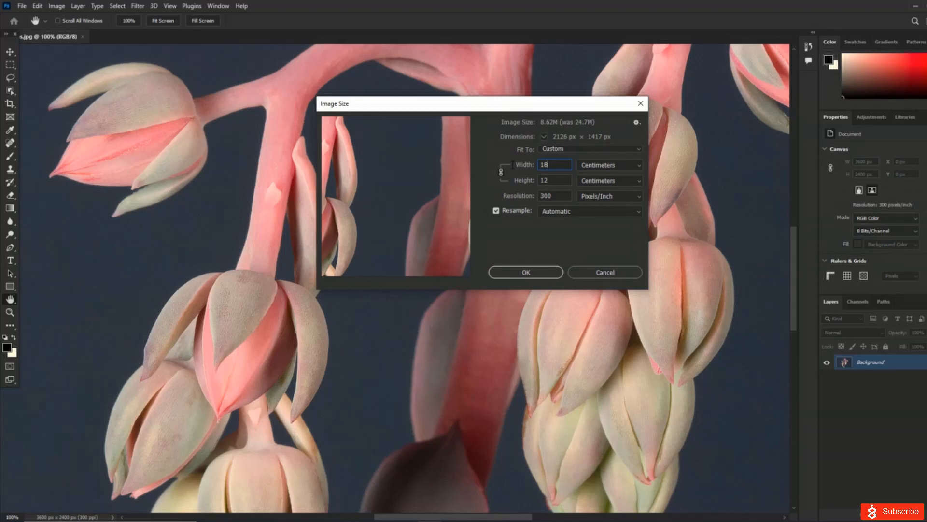
pyautogui.moveTo(556, 196); pyautogui.dragTo(507, 194)
pyautogui.write('200')
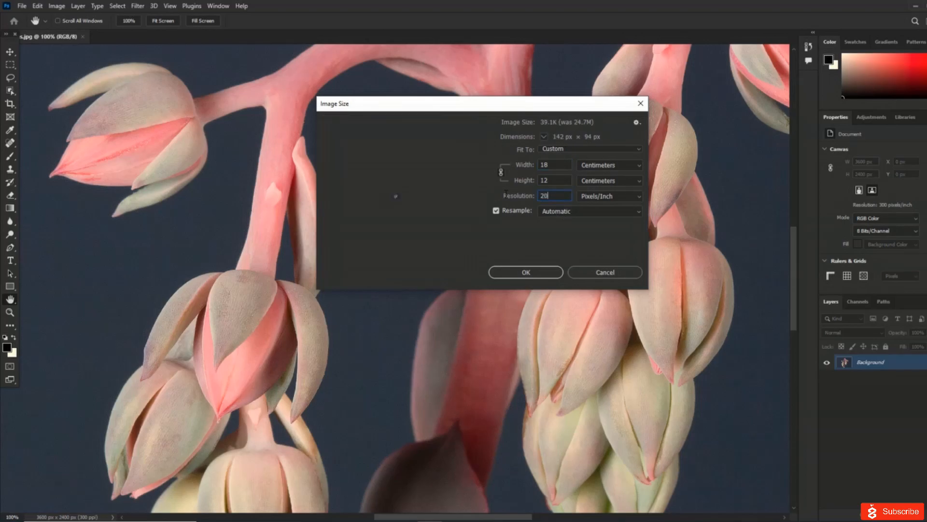
pyautogui.moveTo(456, 208)
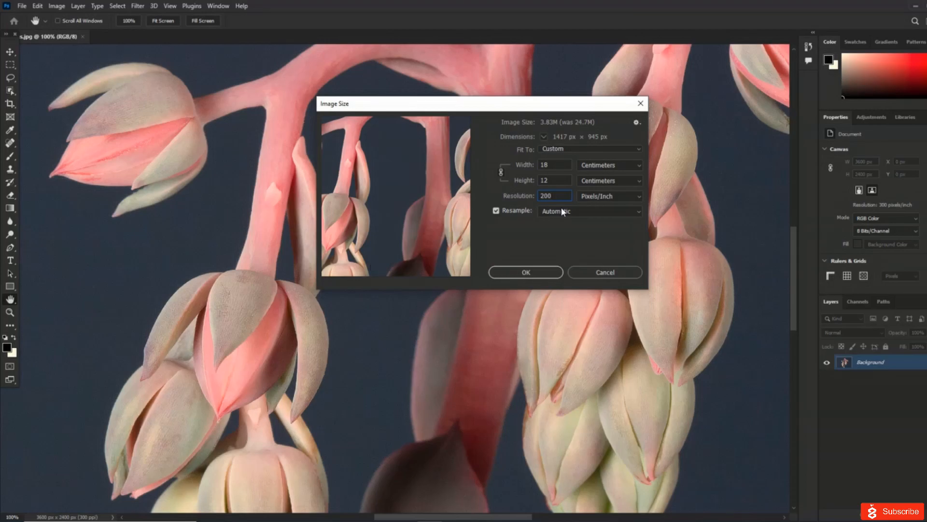
pyautogui.doubleClick(548, 165)
pyautogui.write('6l')
pyautogui.press('Return')
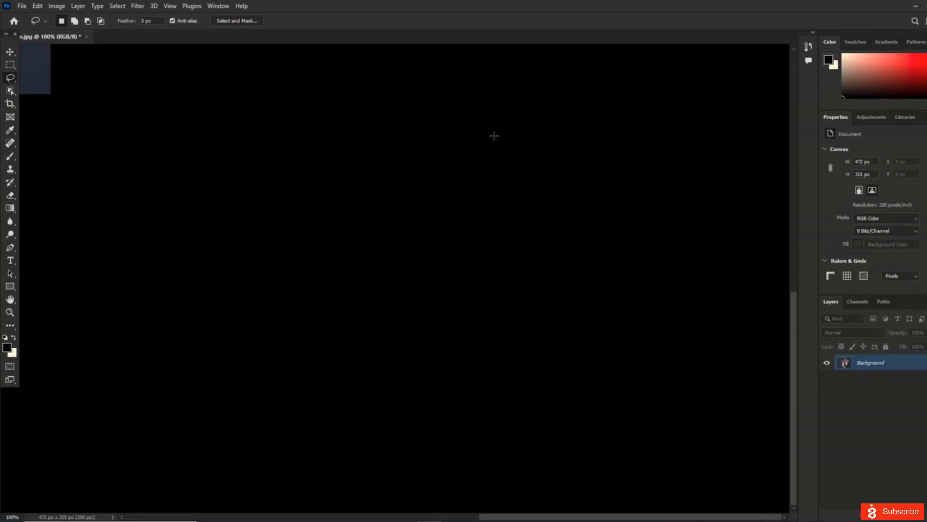
# - Reopen Image Size for the reduced image, change the size units to inches, and set the width to 18 inches
pyautogui.click(61, 6)
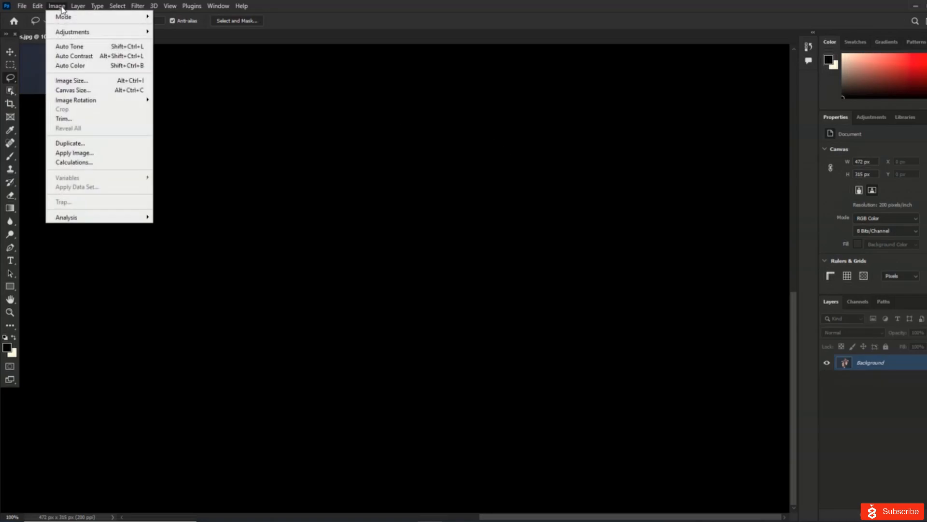
pyautogui.moveTo(72, 19)
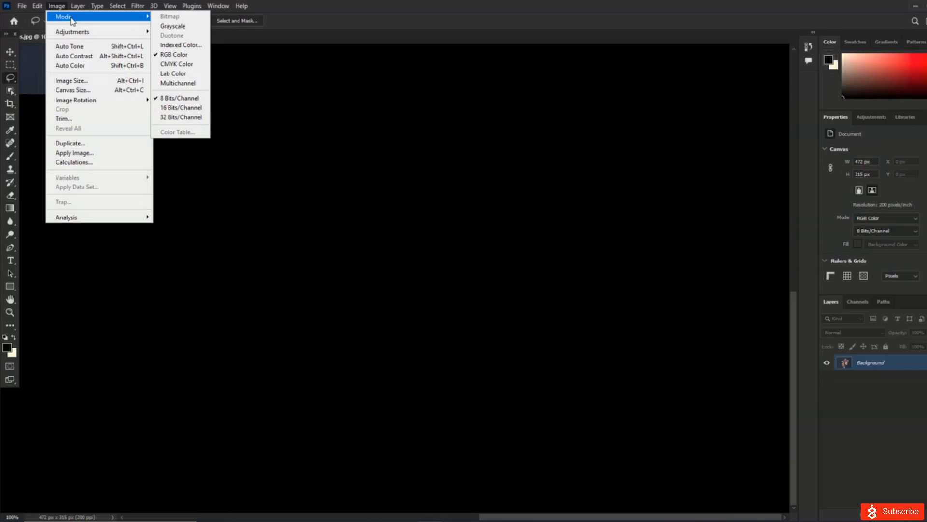
pyautogui.click(89, 80)
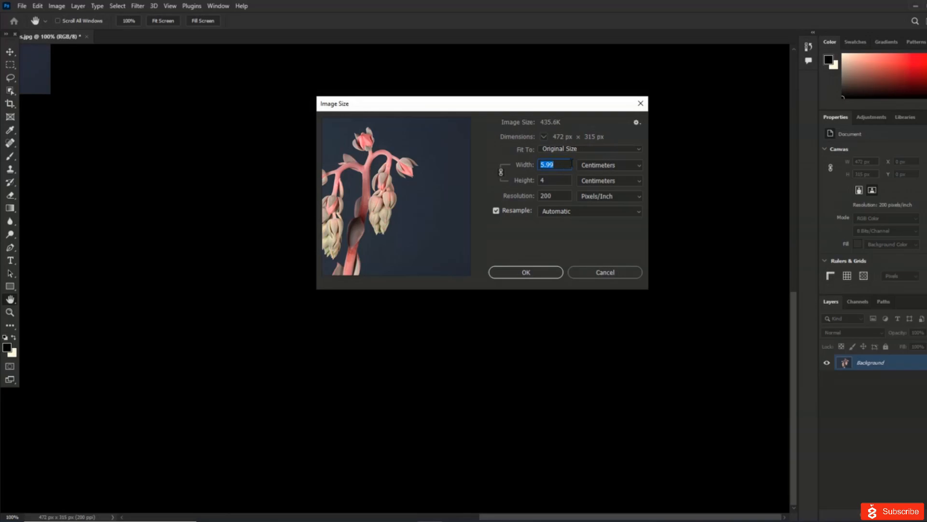
pyautogui.write('18')
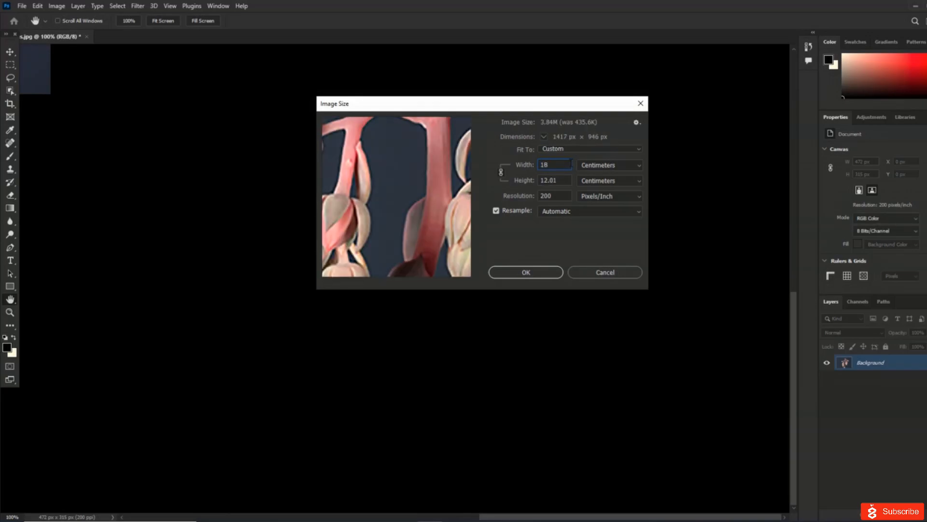
pyautogui.click(612, 167)
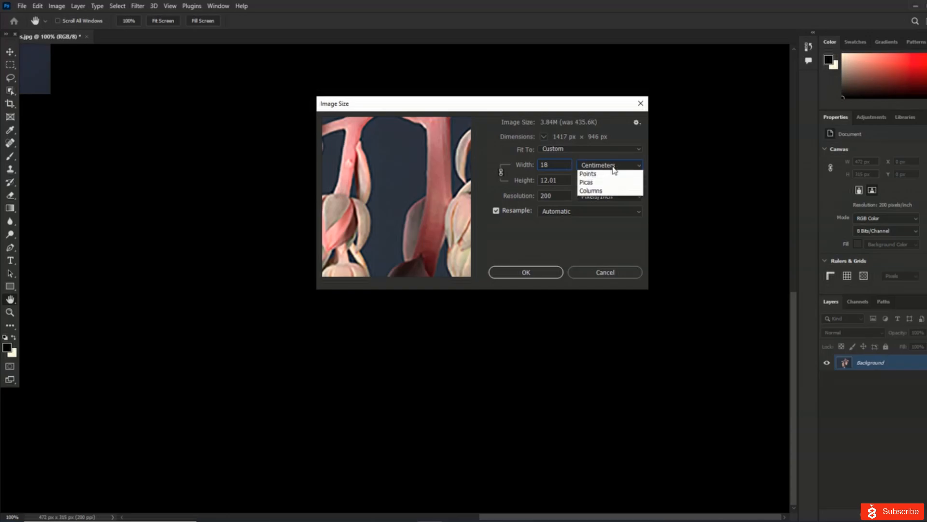
pyautogui.click(623, 196)
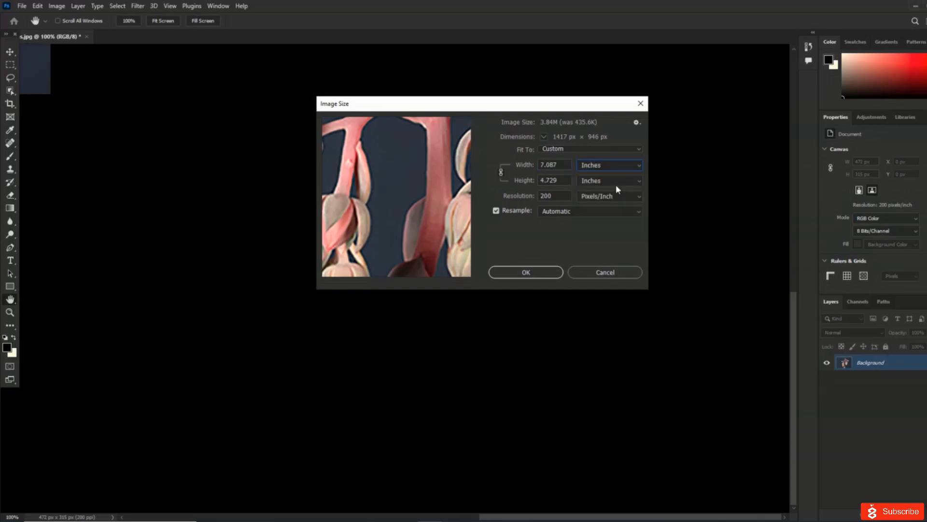
pyautogui.click(613, 180)
pyautogui.click(614, 181)
pyautogui.click(613, 181)
pyautogui.click(561, 164)
pyautogui.hotkey('ctrl', 'a')
pyautogui.write('18')
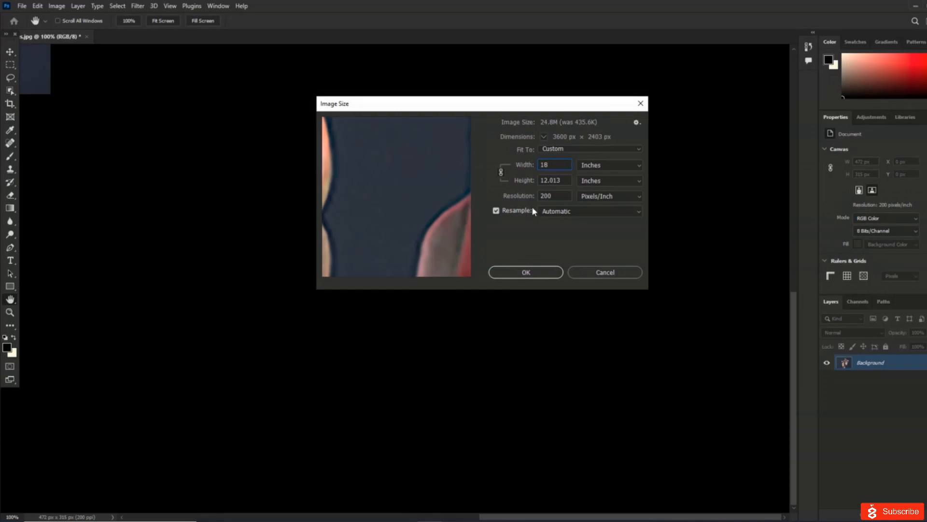
# - Set the resolution to 300 pixels/inch, enter a height of 12 inches, and restore the width to 18 inches
pyautogui.moveTo(554, 196); pyautogui.dragTo(508, 197)
pyautogui.write('300')
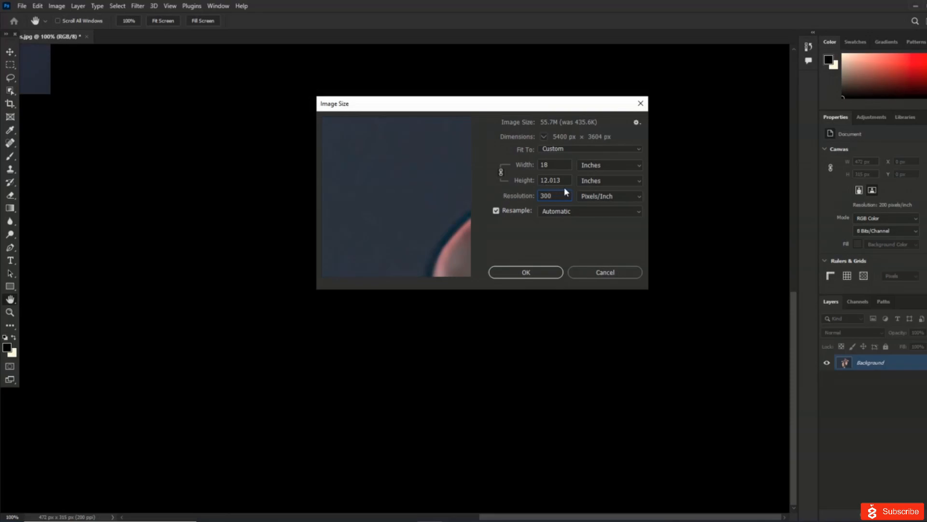
pyautogui.moveTo(562, 180); pyautogui.dragTo(510, 183)
pyautogui.write('12')
pyautogui.moveTo(566, 168); pyautogui.dragTo(507, 165)
pyautogui.write('18')
# - Display the image dimensions as a percentage and review the resampling methods, keeping Automatic
pyautogui.click(544, 136)
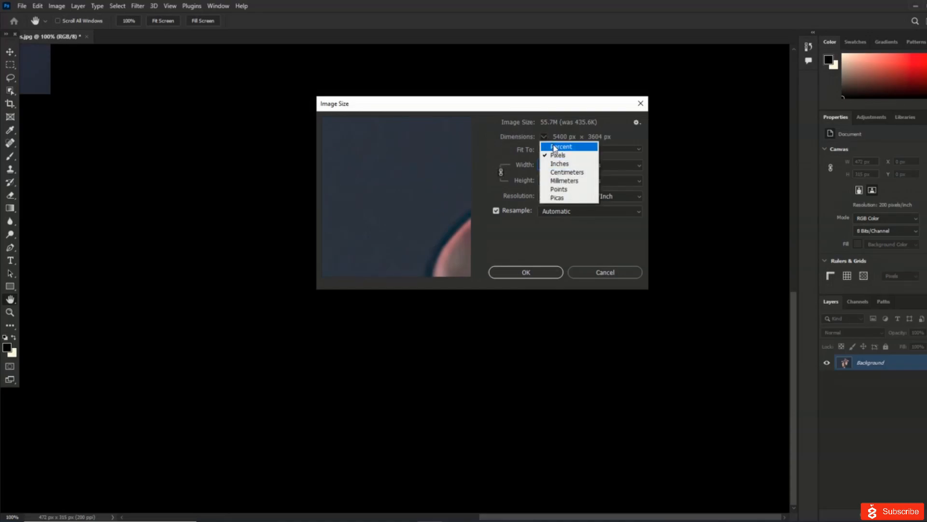
pyautogui.click(554, 147)
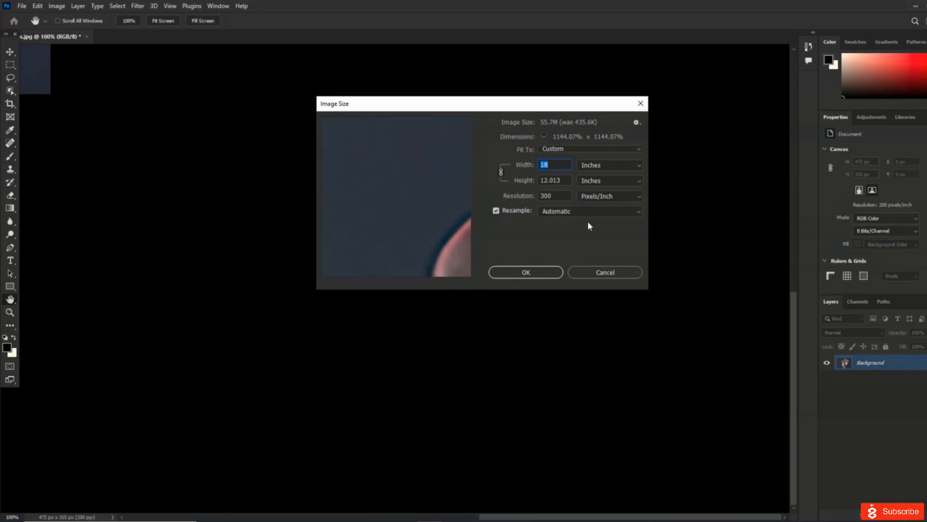
pyautogui.click(597, 213)
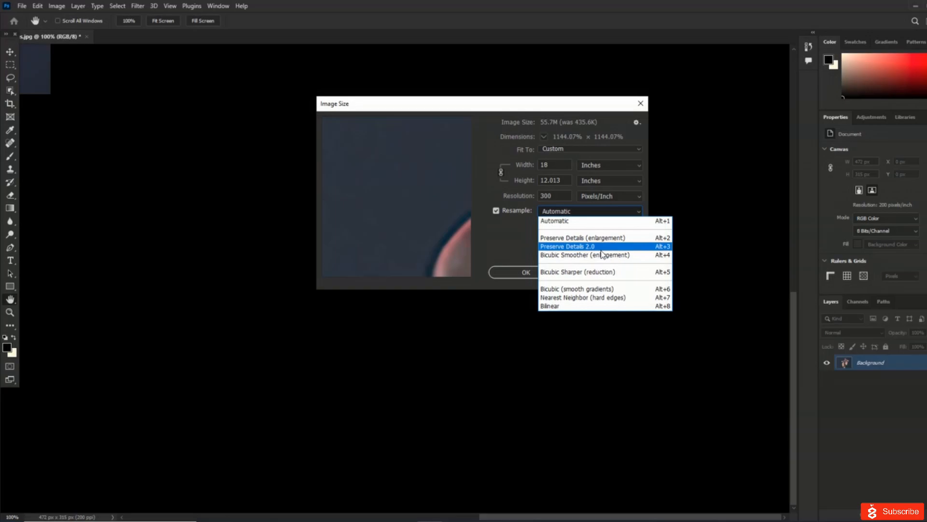
pyautogui.click(567, 220)
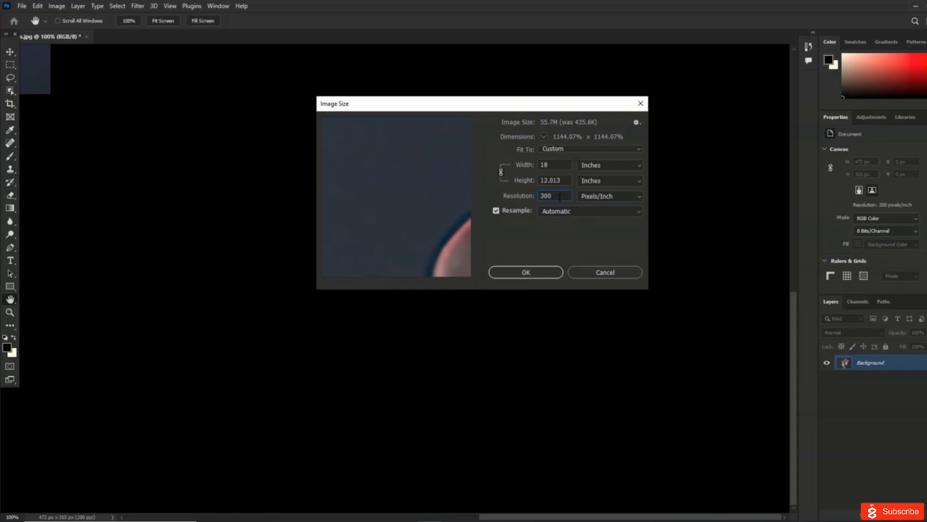
# - Switch the width and height units to pixels, and dismiss Image Size without applying the enlargement
pyautogui.click(612, 165)
pyautogui.click(609, 184)
pyautogui.click(42, 84)
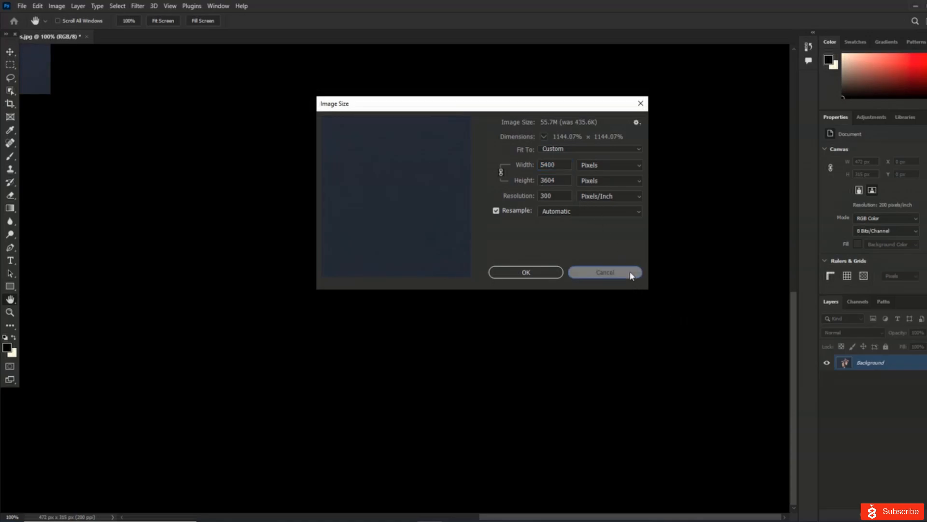
pyautogui.click(630, 271)
# - Close Cactus.jpg without saving the changes and reopen the original from the recent files
pyautogui.press('l')
pyautogui.moveTo(156, 84); pyautogui.dragTo(265, 164)
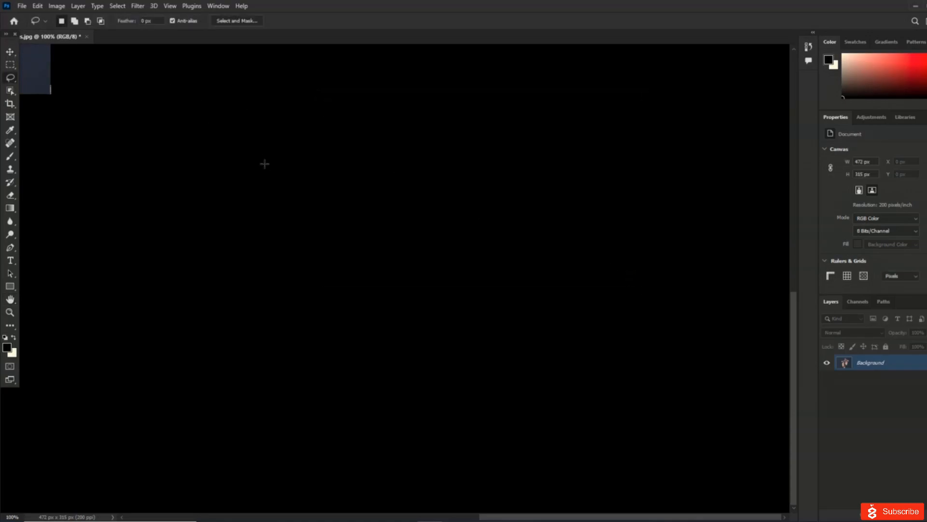
pyautogui.click(462, 208)
pyautogui.click(86, 37)
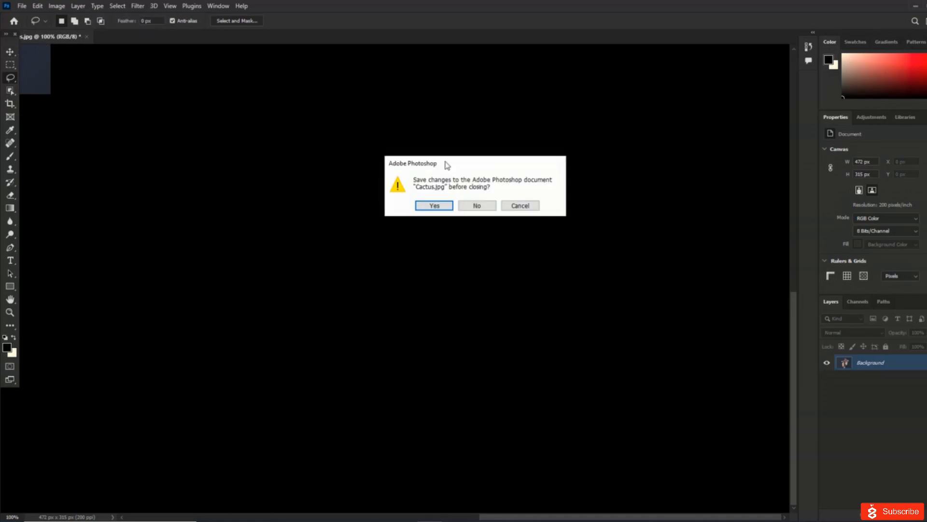
pyautogui.click(473, 206)
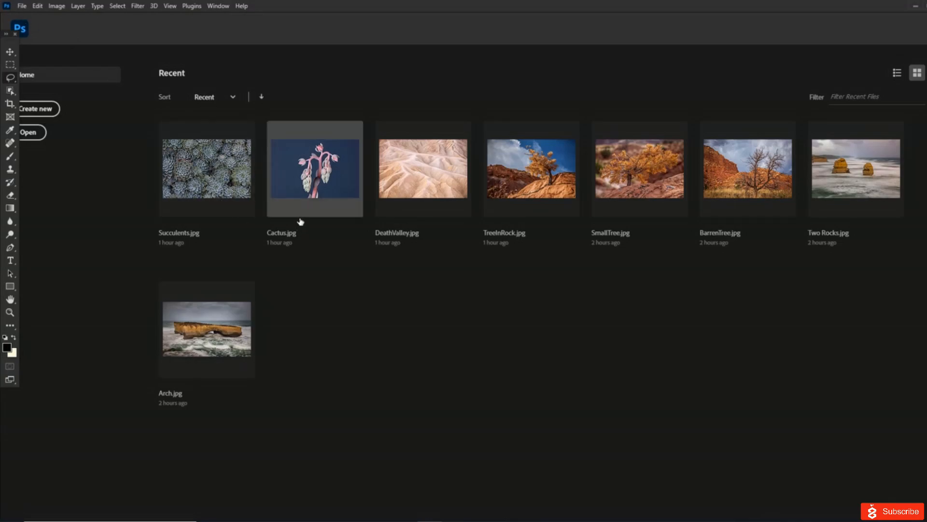
pyautogui.click(324, 184)
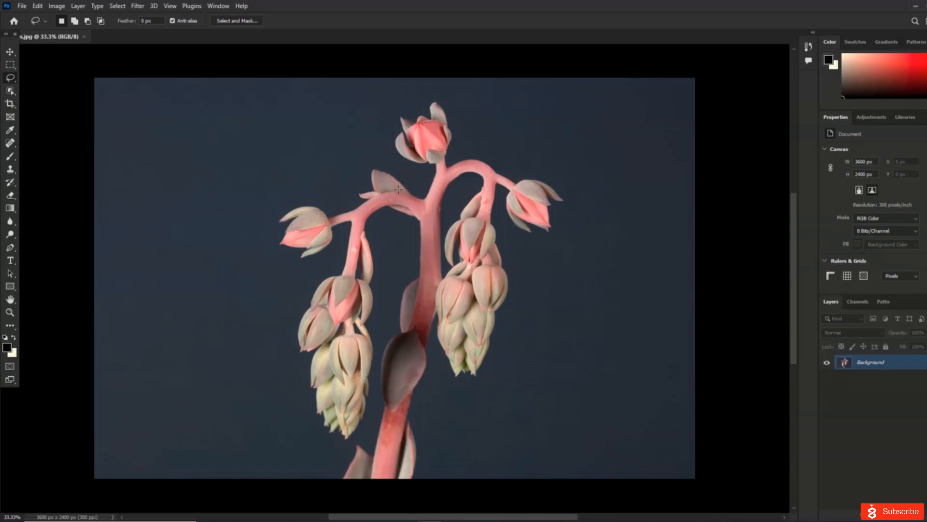
# - In Image Size, change the width and height units to inches and set the width to 18 inches
pyautogui.click(56, 6)
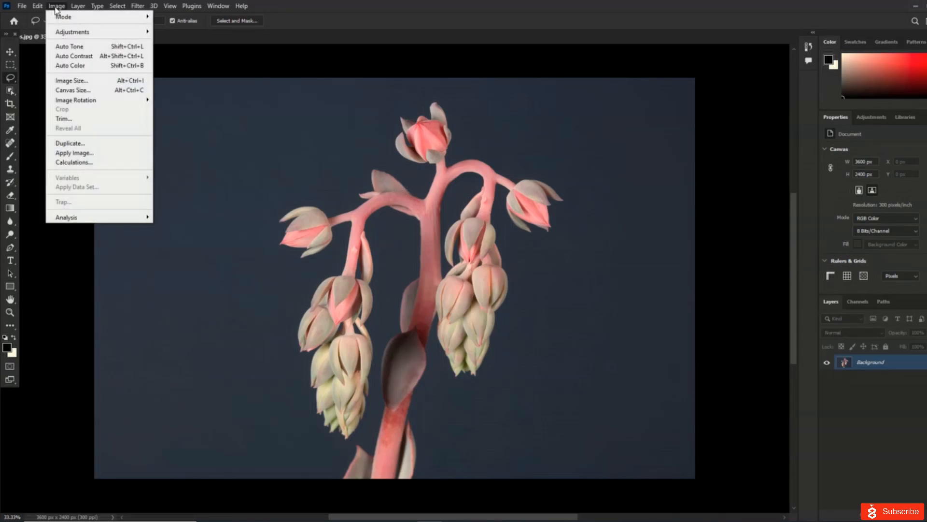
pyautogui.click(85, 81)
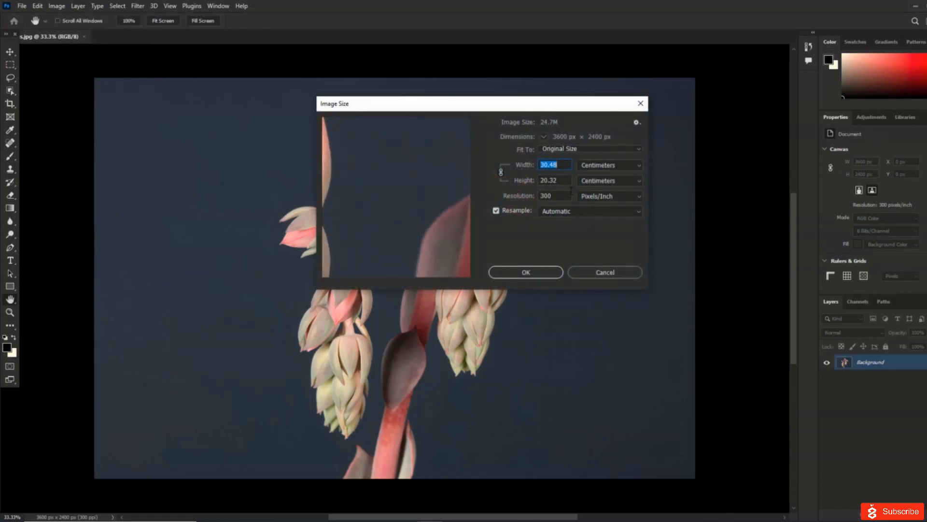
pyautogui.write('18')
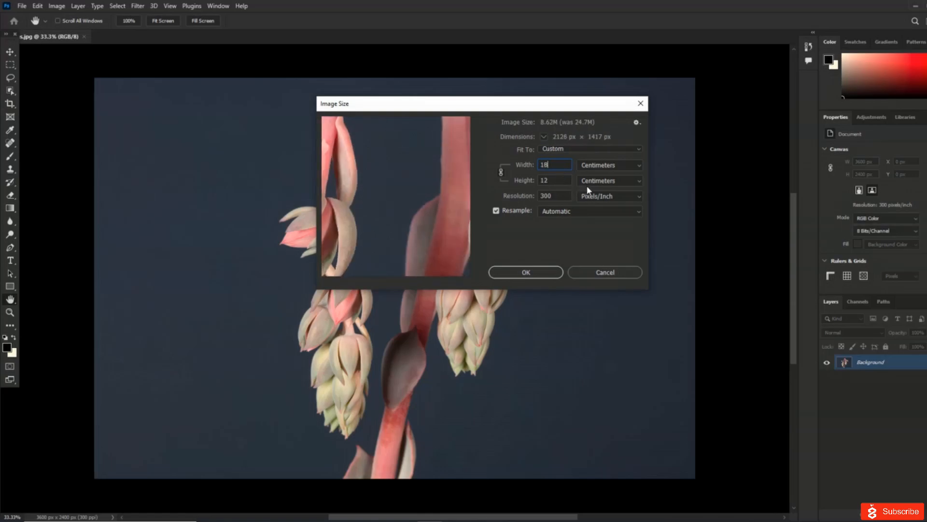
pyautogui.click(614, 169)
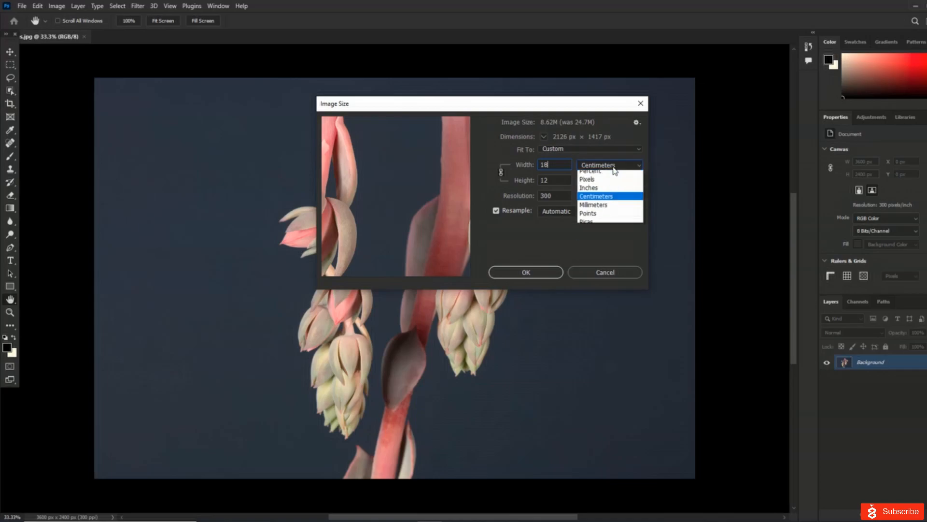
pyautogui.click(614, 192)
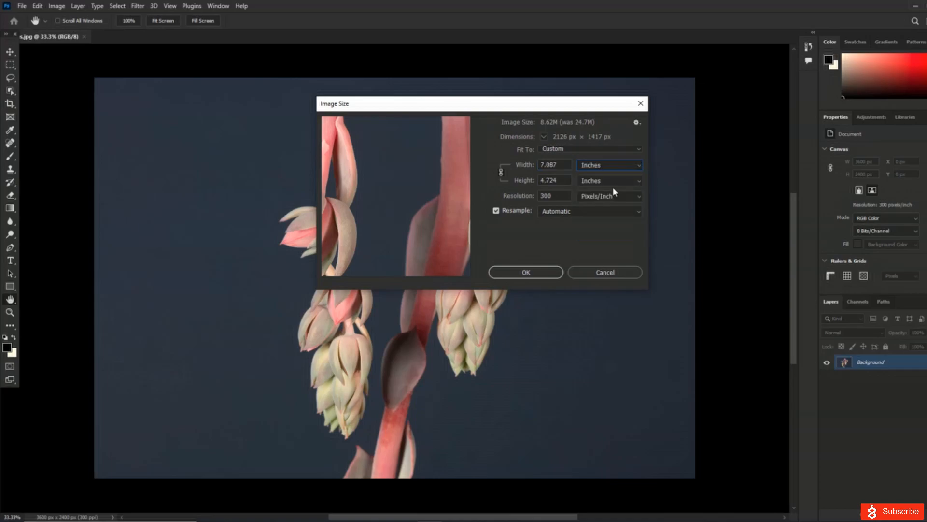
pyautogui.doubleClick(551, 164)
pyautogui.write('18')
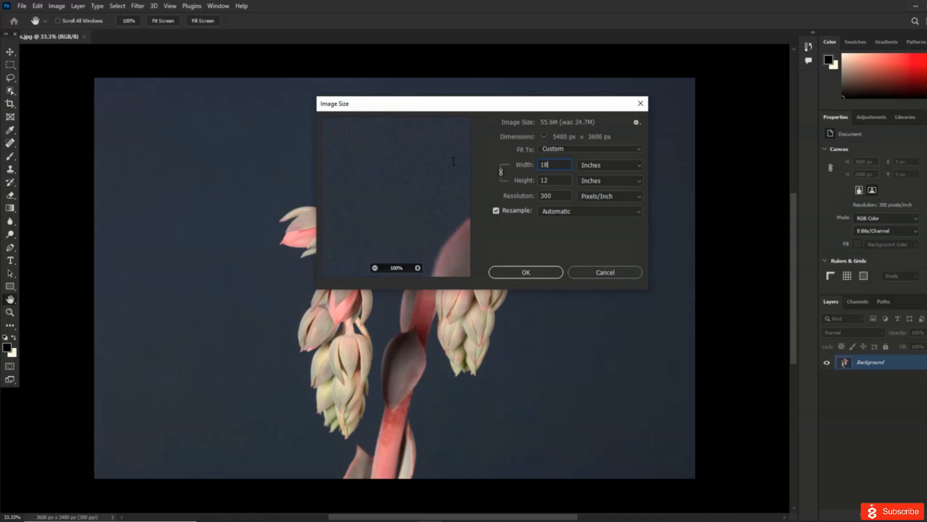
# - Set the image width to 6 inches and display the dimensions as a percentage
pyautogui.doubleClick(558, 196)
pyautogui.click(555, 166)
pyautogui.doubleClick(554, 167)
pyautogui.write('6')
pyautogui.click(543, 138)
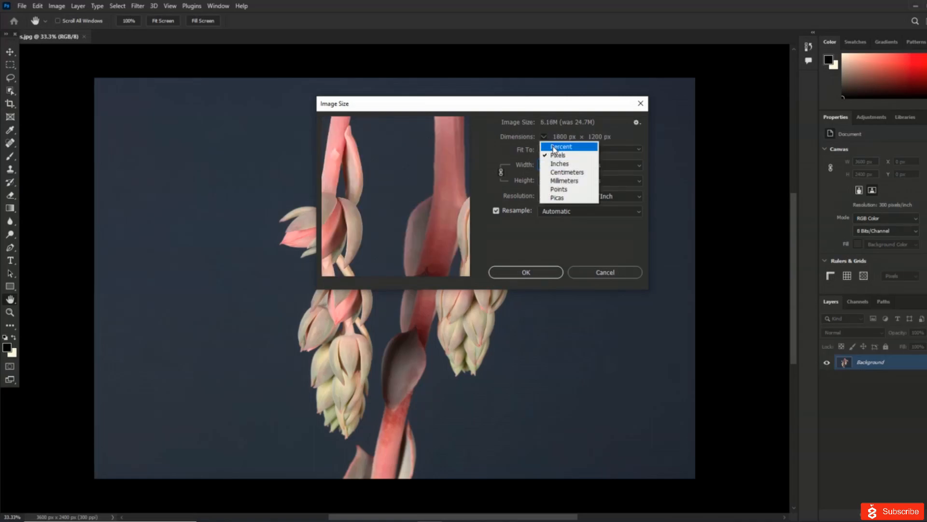
pyautogui.click(553, 146)
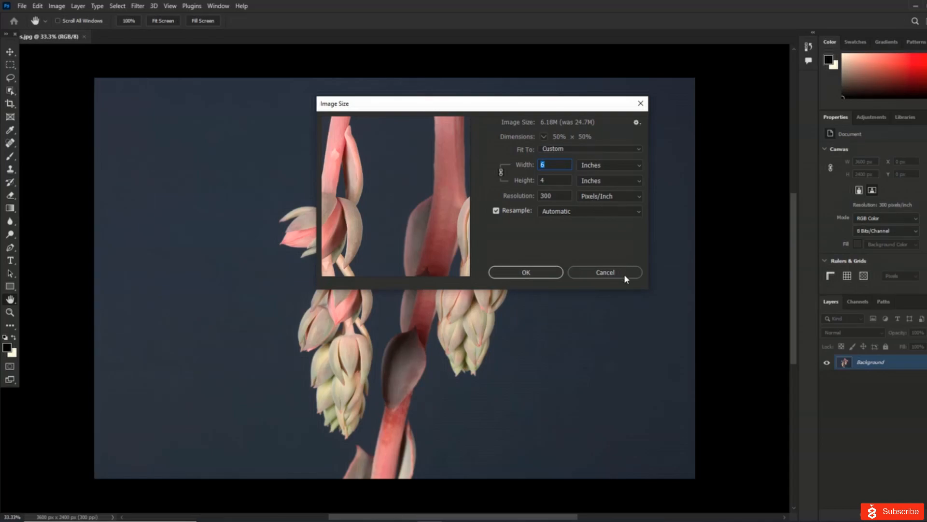
# - Apply the new image size and fit the reduced cactus image on screen
pyautogui.click(557, 269)
pyautogui.press('l')
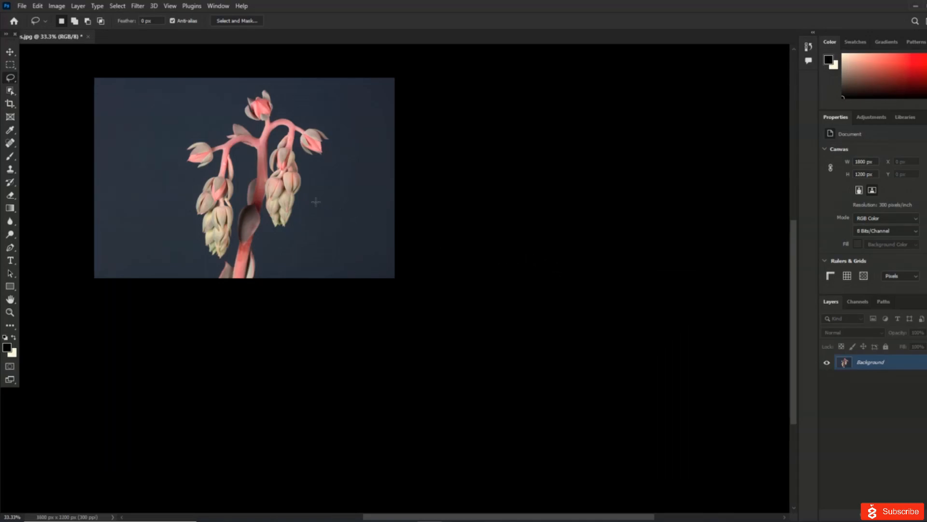
pyautogui.click(170, 5)
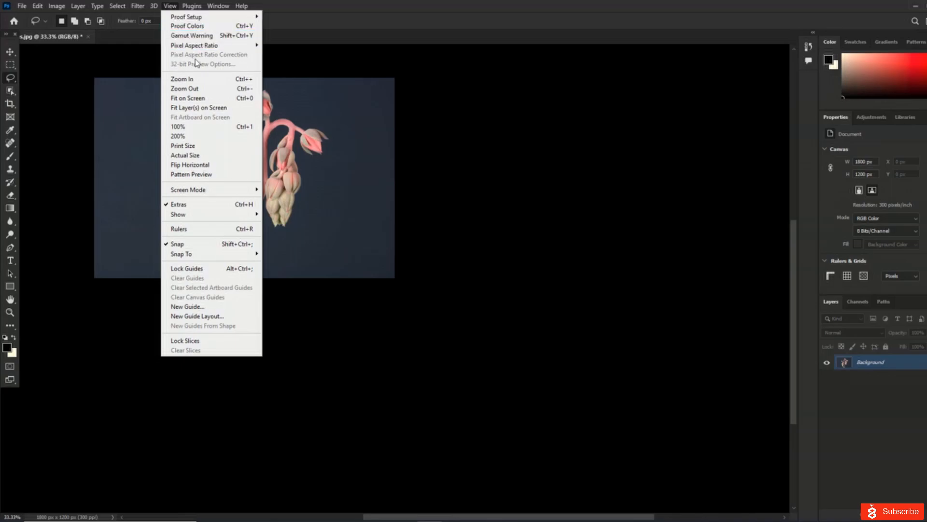
pyautogui.click(211, 98)
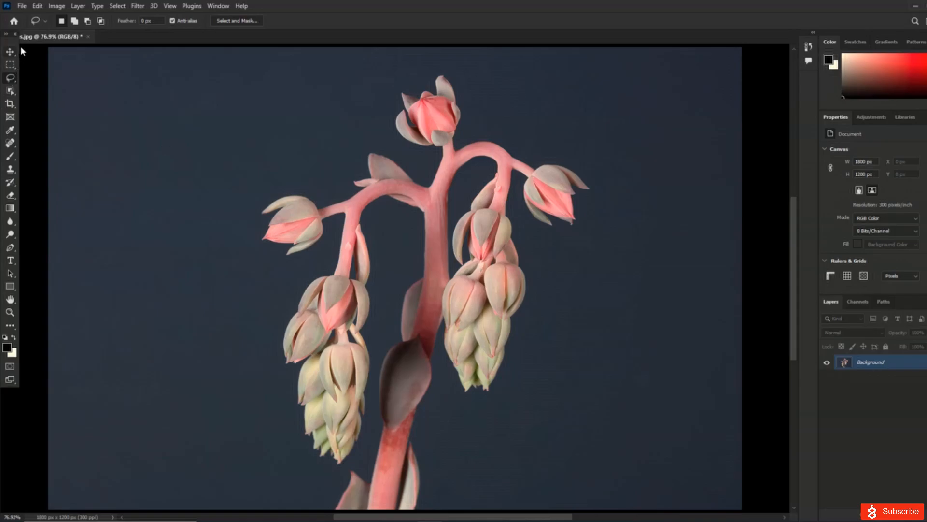
# - Close Cactus.jpg without saving the changes and open Succulents.jpg from the recent files
pyautogui.click(88, 36)
pyautogui.click(473, 206)
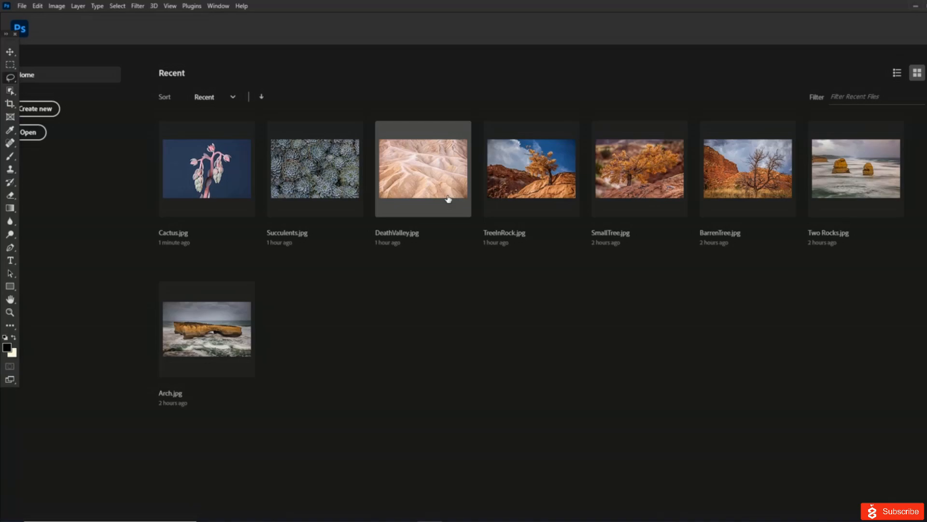
pyautogui.click(324, 183)
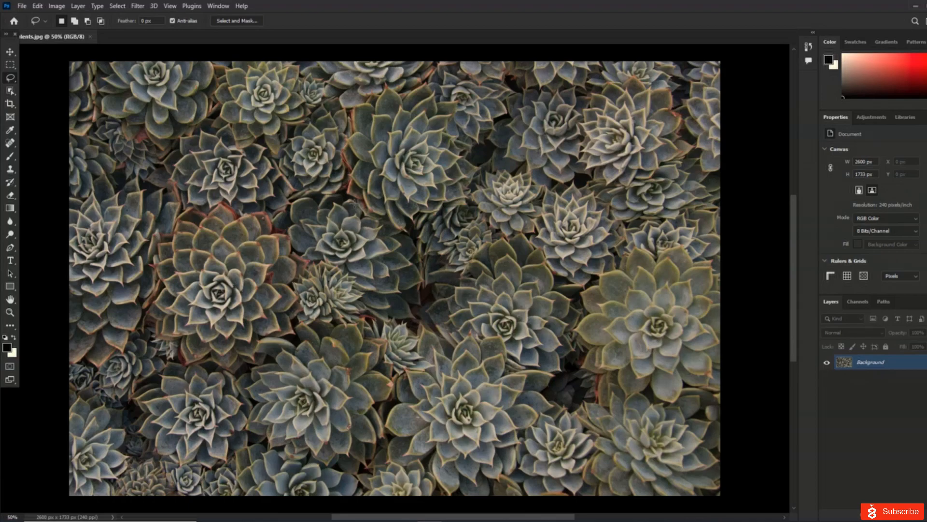
# - Flip the Succulents.jpg canvas horizontally and undo the flip
pyautogui.click(60, 6)
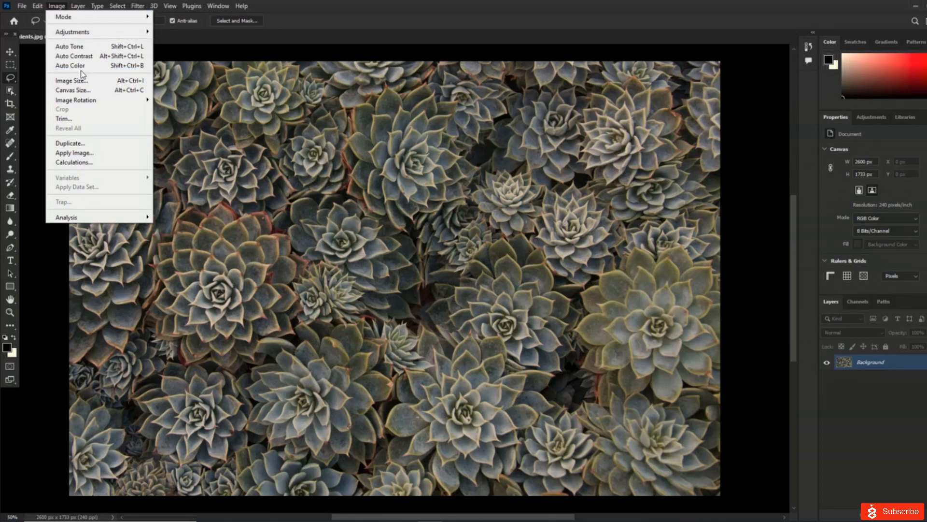
pyautogui.moveTo(149, 106)
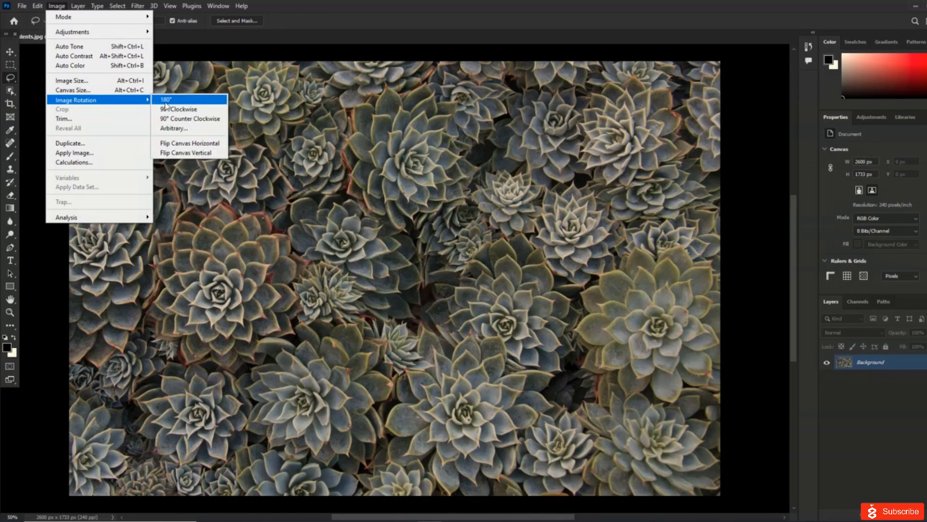
pyautogui.click(186, 144)
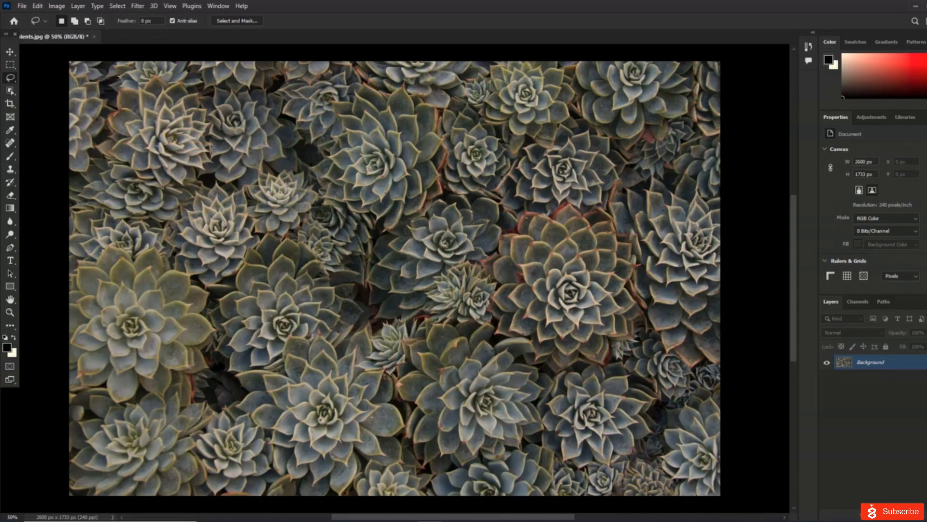
pyautogui.click(38, 7)
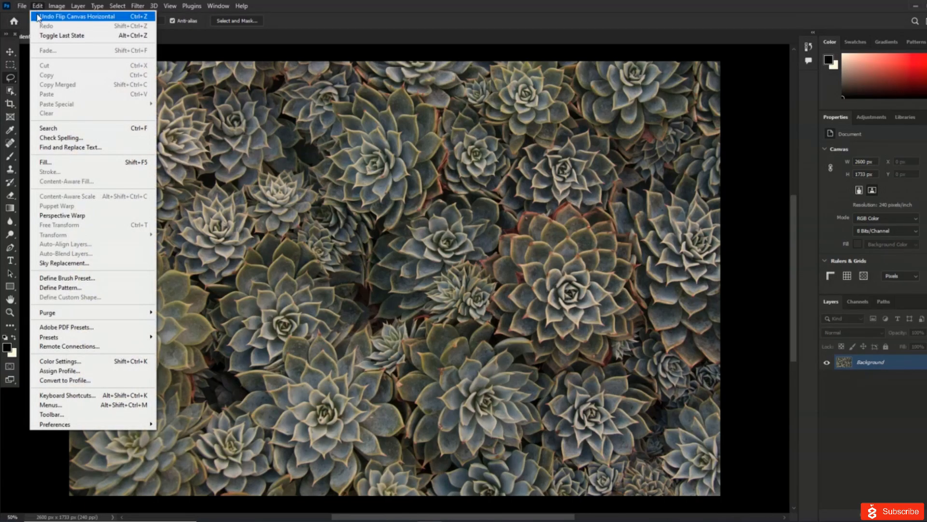
pyautogui.click(38, 16)
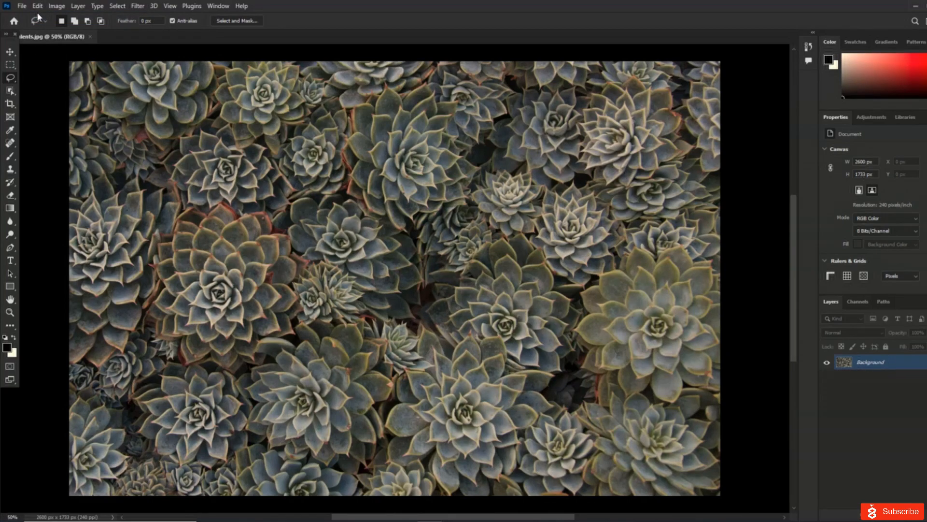
# - Display the History of editing states for Succulents.jpg
pyautogui.click(37, 8)
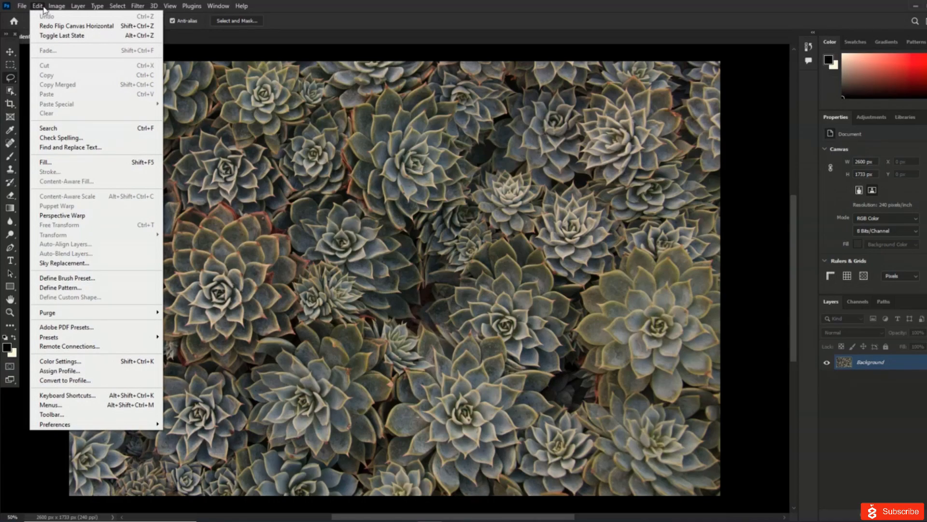
pyautogui.moveTo(54, 9)
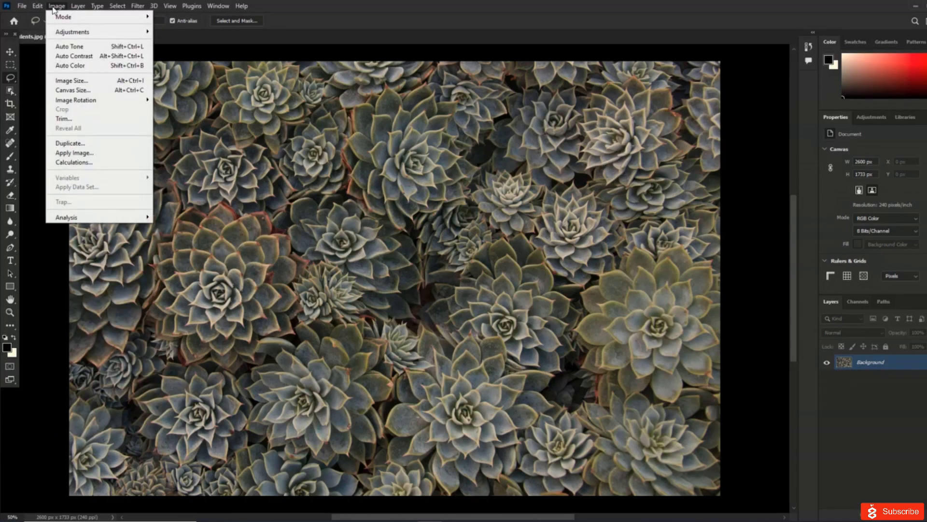
pyautogui.moveTo(216, 7)
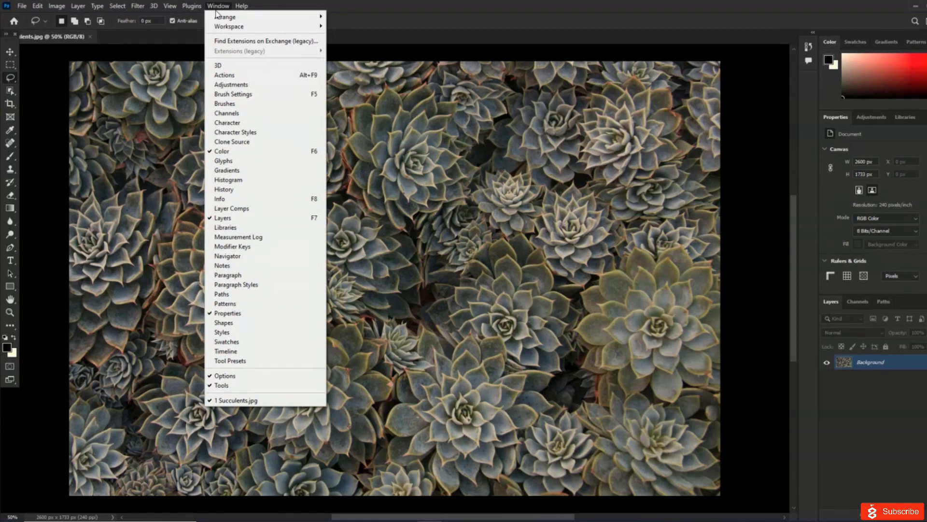
pyautogui.click(259, 191)
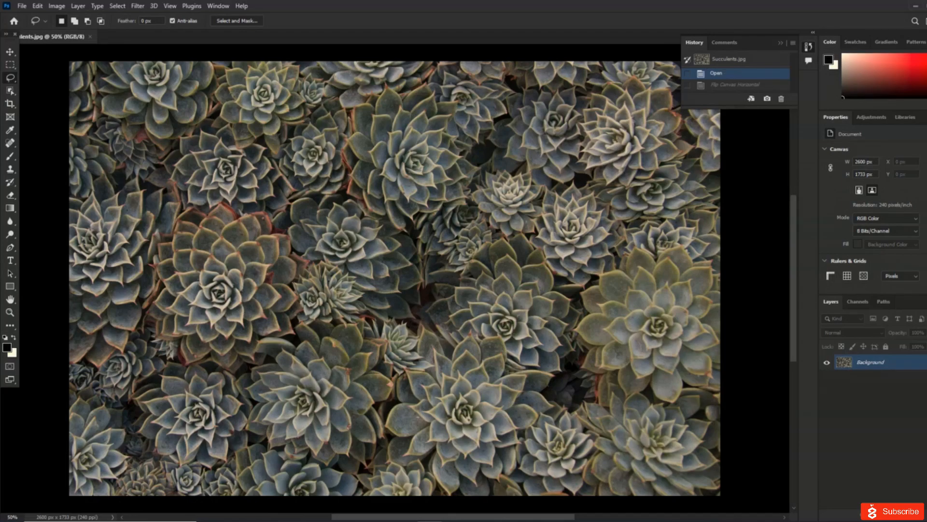
# - Apply the Solarize filter to the succulents image and invert its colors
pyautogui.click(138, 7)
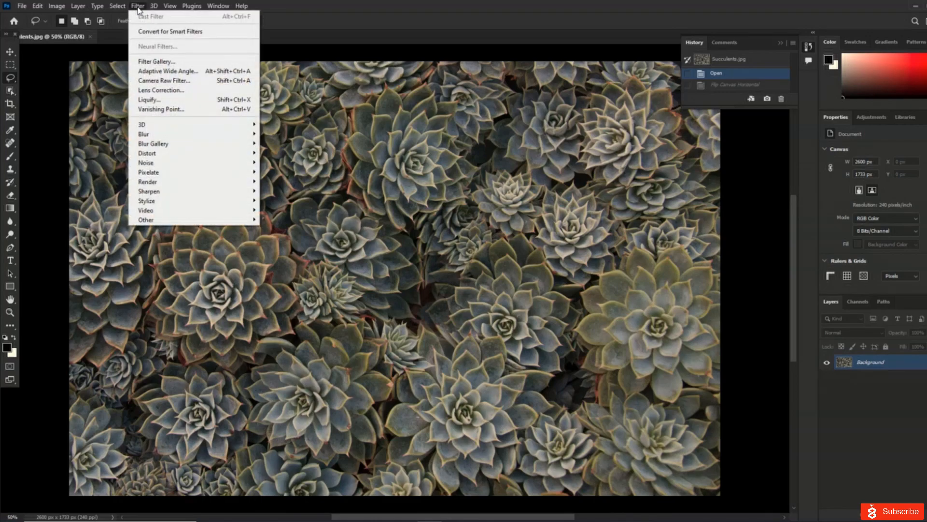
pyautogui.moveTo(243, 203)
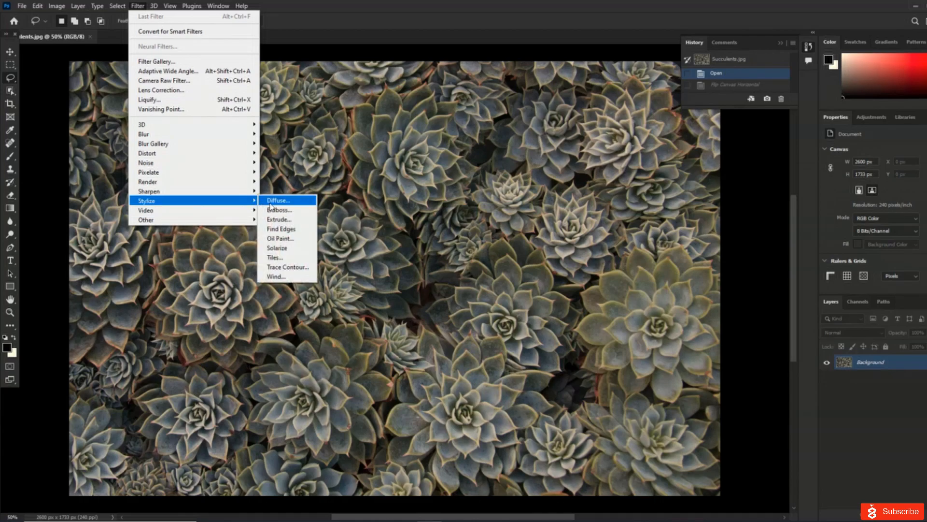
pyautogui.click(278, 248)
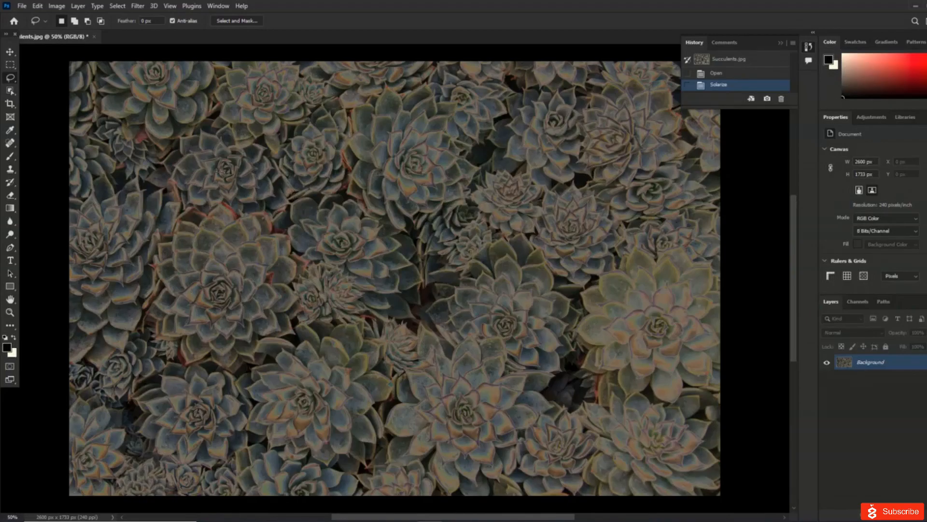
pyautogui.click(67, 7)
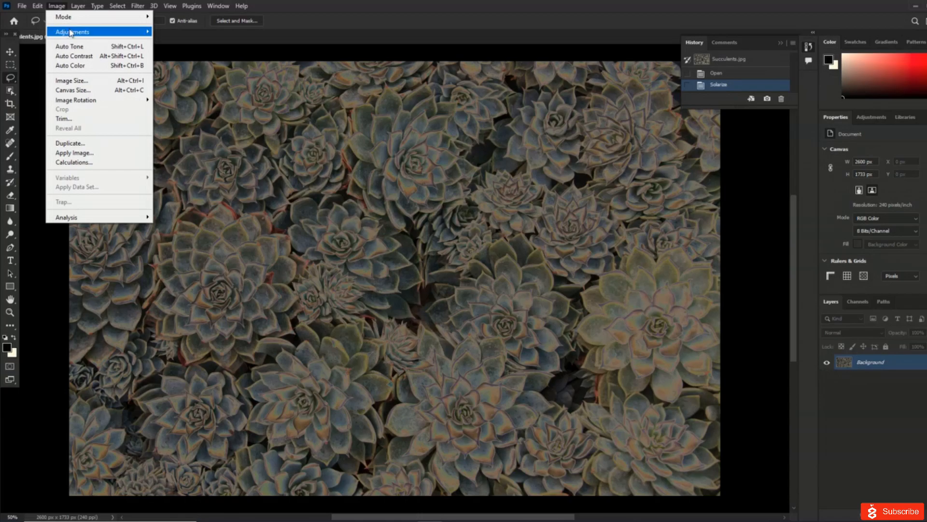
pyautogui.moveTo(133, 34)
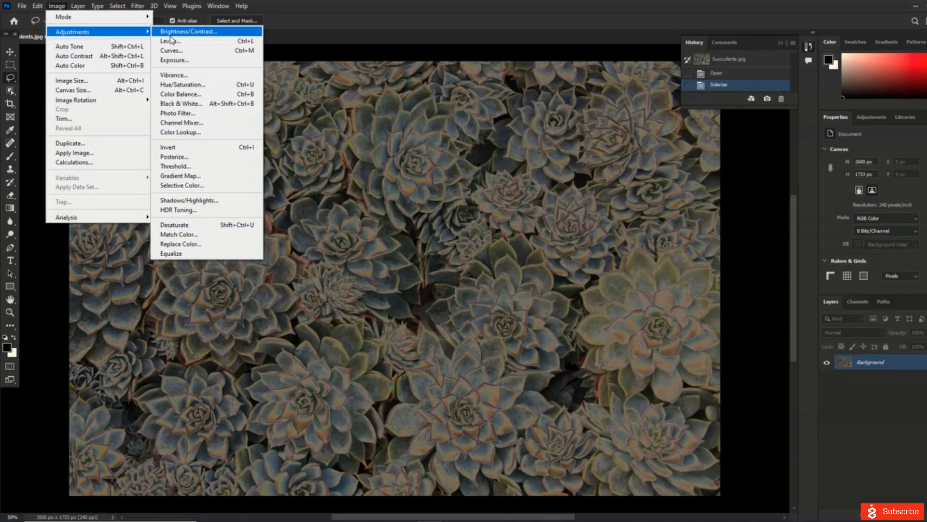
pyautogui.click(195, 147)
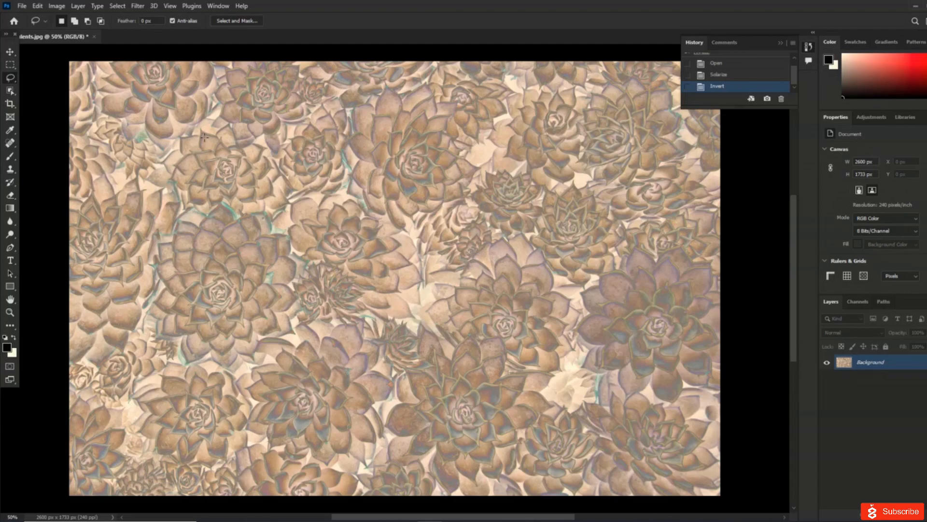
# - Apply the Oil Paint filter to the inverted succulents image, keeping the filter's existing settings
pyautogui.click(143, 6)
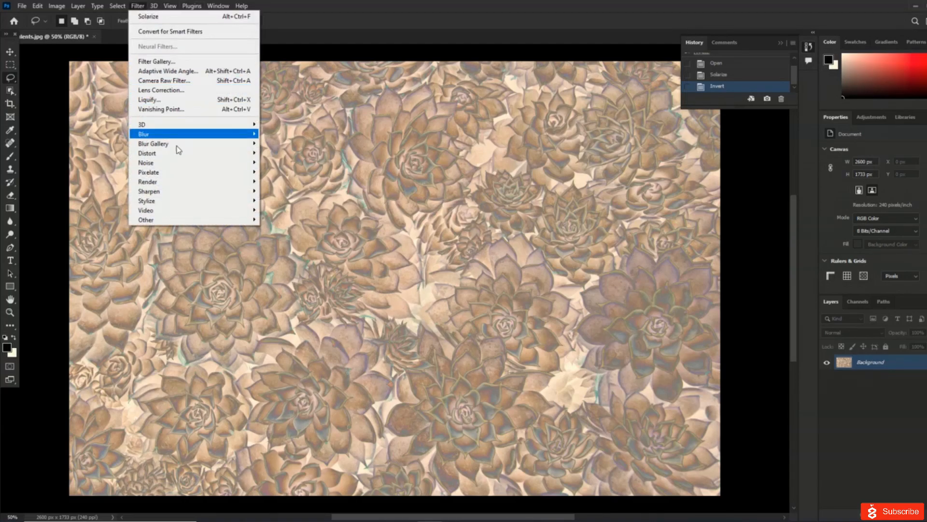
pyautogui.moveTo(236, 201)
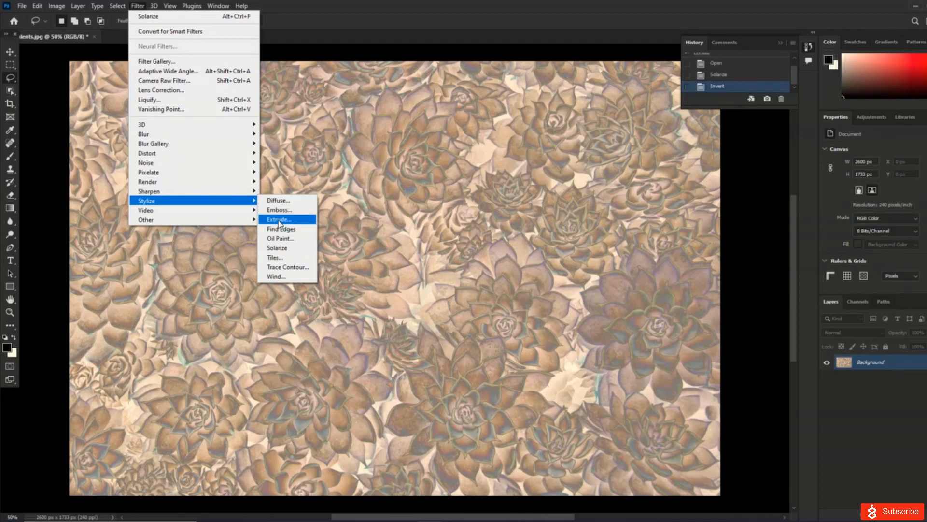
pyautogui.click(284, 239)
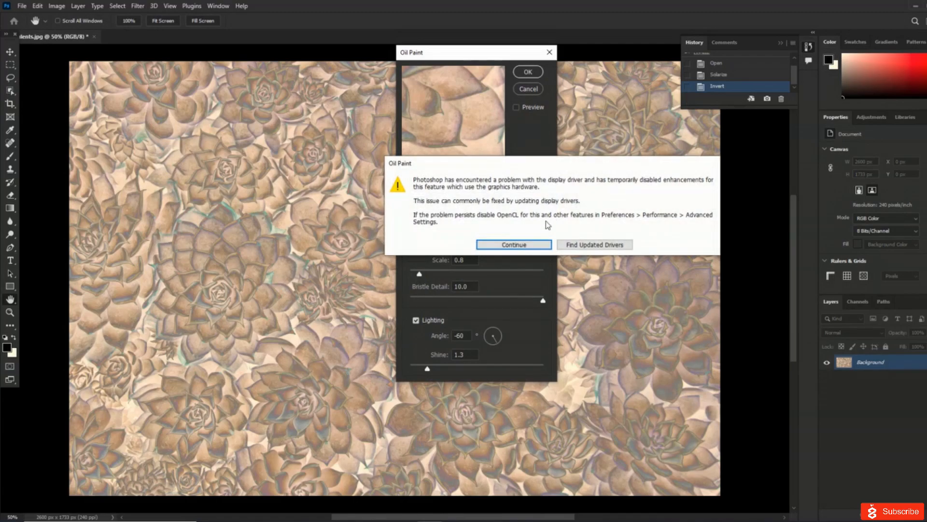
pyautogui.click(538, 244)
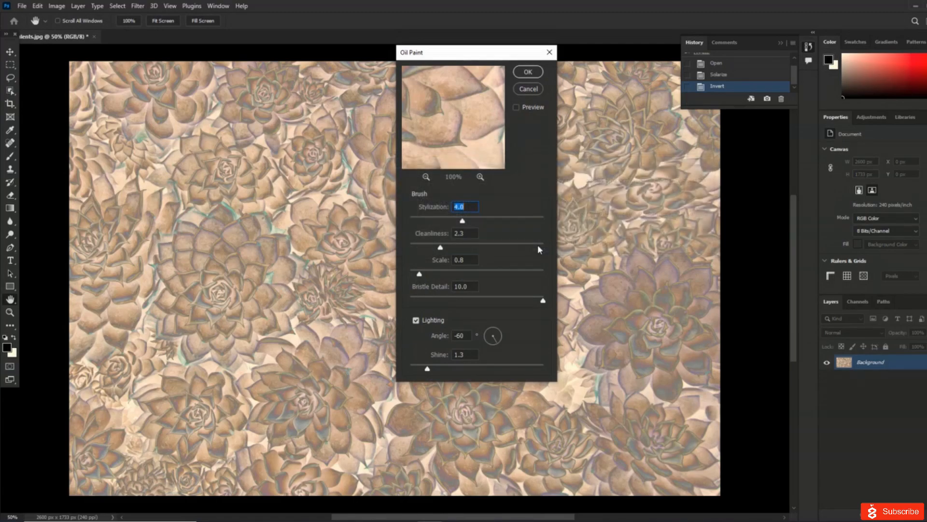
pyautogui.click(526, 74)
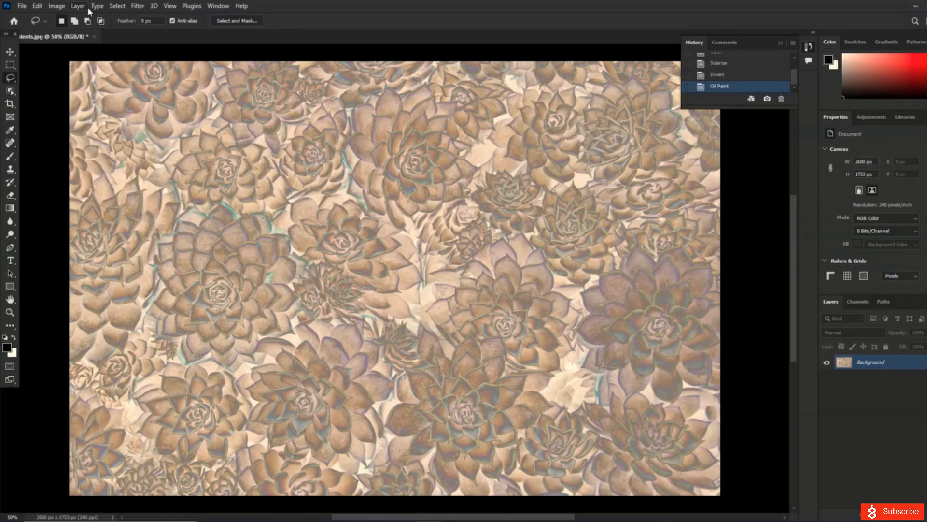
# - Colorize the succulents image with a Hue/Saturation adjustment, keeping hue 0, saturation 25 and lightness 0
pyautogui.click(62, 6)
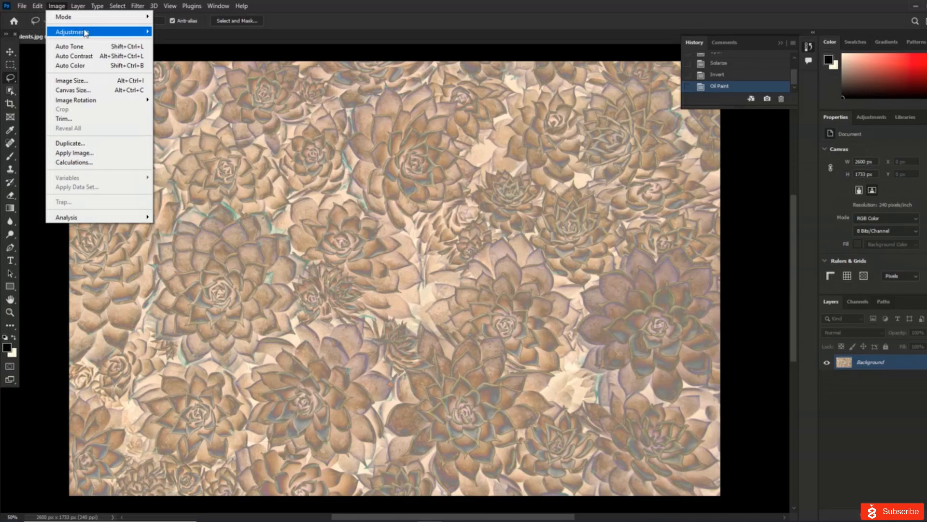
pyautogui.moveTo(101, 32)
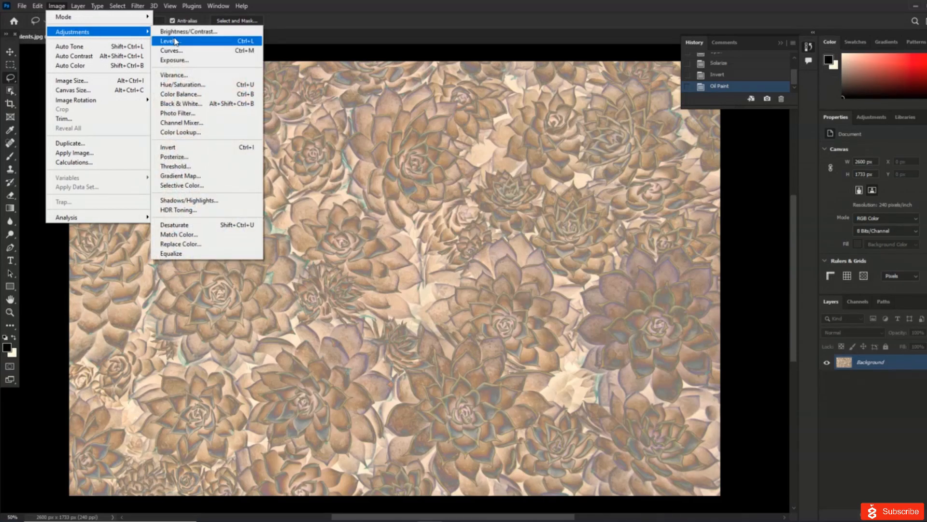
pyautogui.click(191, 86)
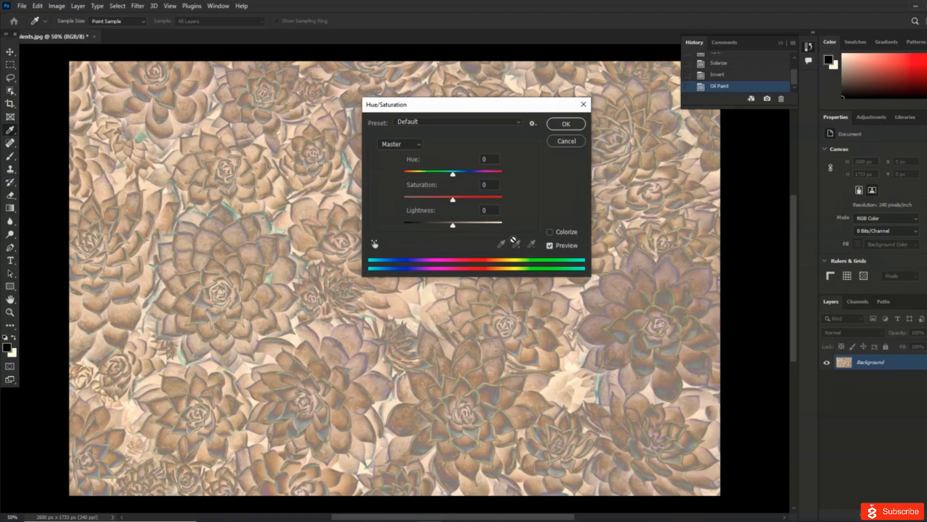
pyautogui.click(550, 232)
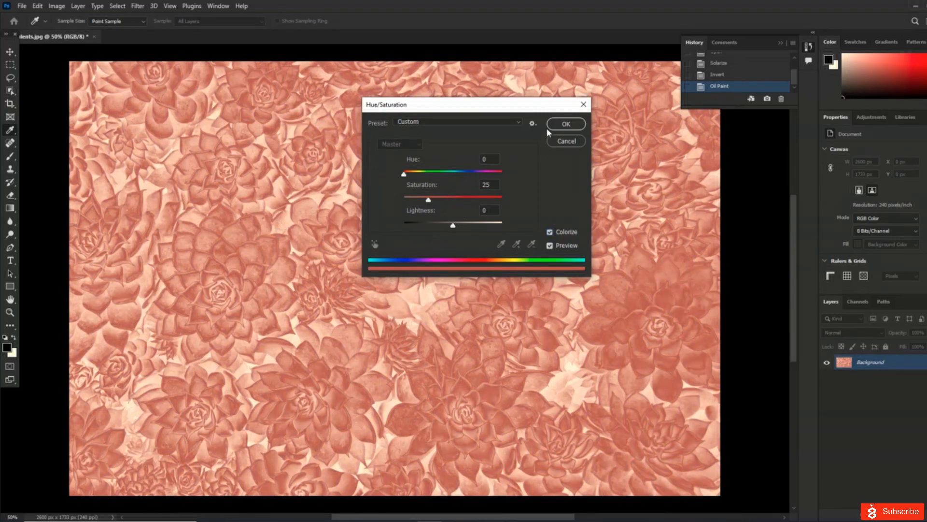
pyautogui.click(564, 125)
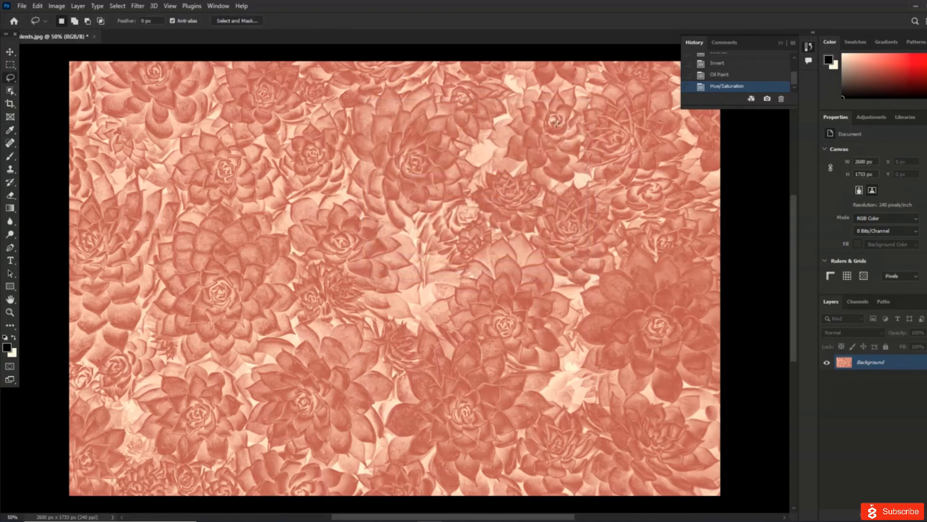
# - Apply Auto Tone to the colorized succulents image and undo it
pyautogui.click(59, 7)
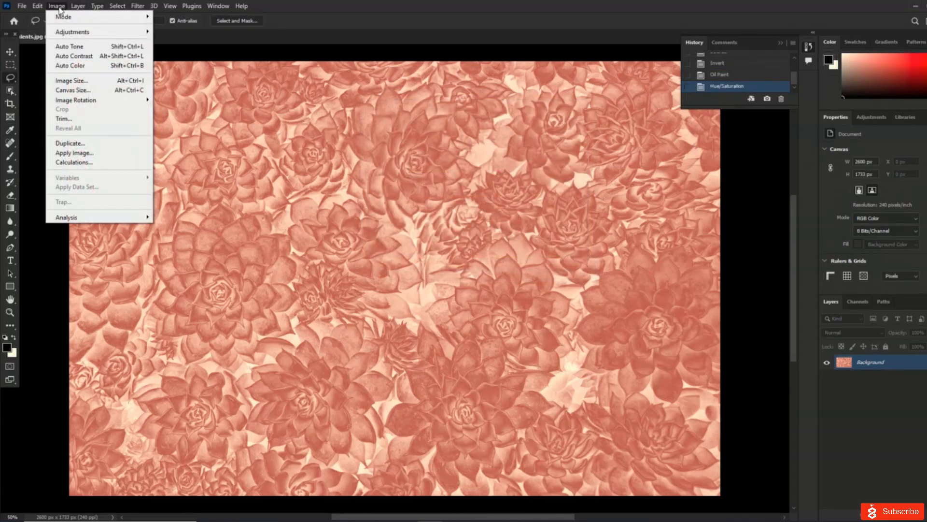
pyautogui.click(66, 47)
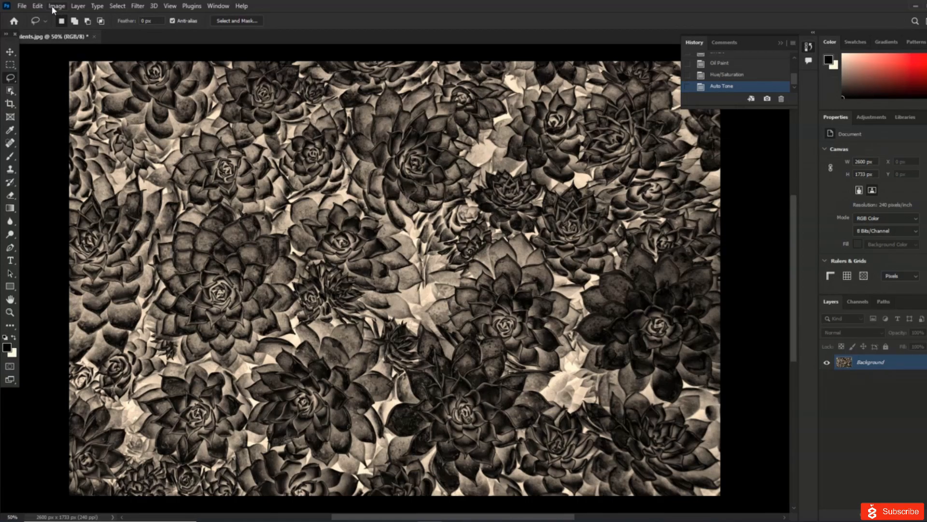
pyautogui.click(38, 5)
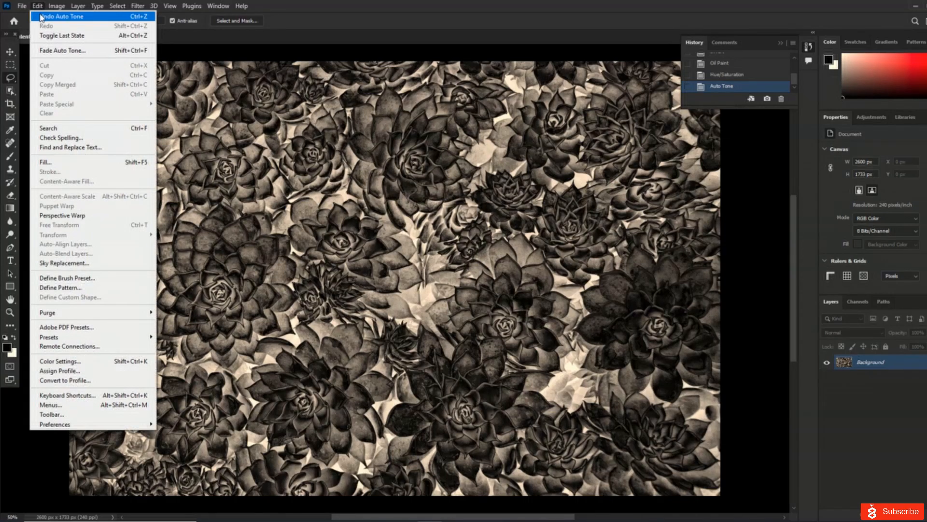
pyautogui.click(41, 18)
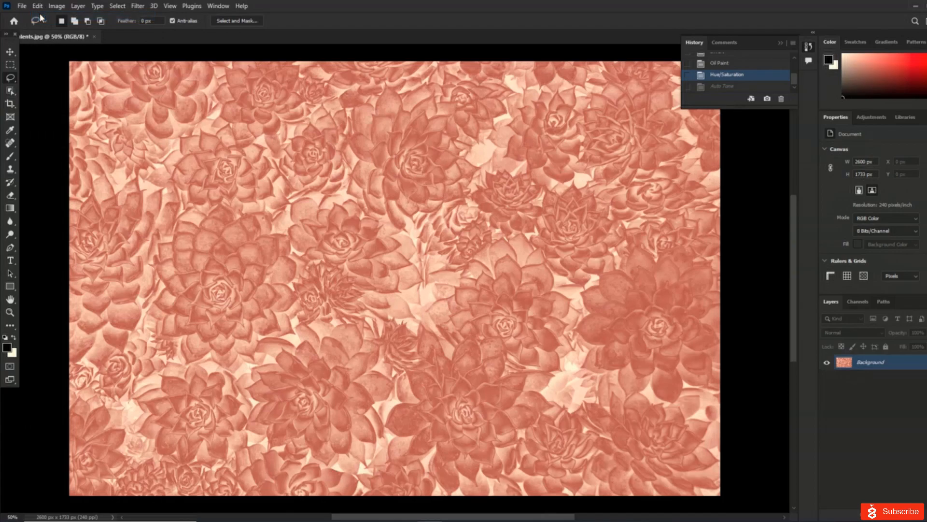
# - Undo the Hue/Saturation adjustment on the succulents image and redo it
pyautogui.click(40, 6)
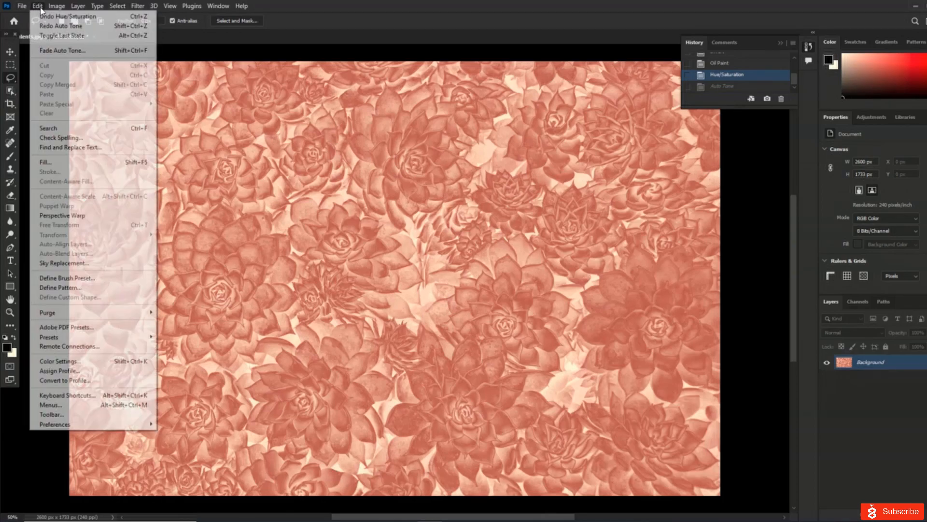
pyautogui.click(42, 17)
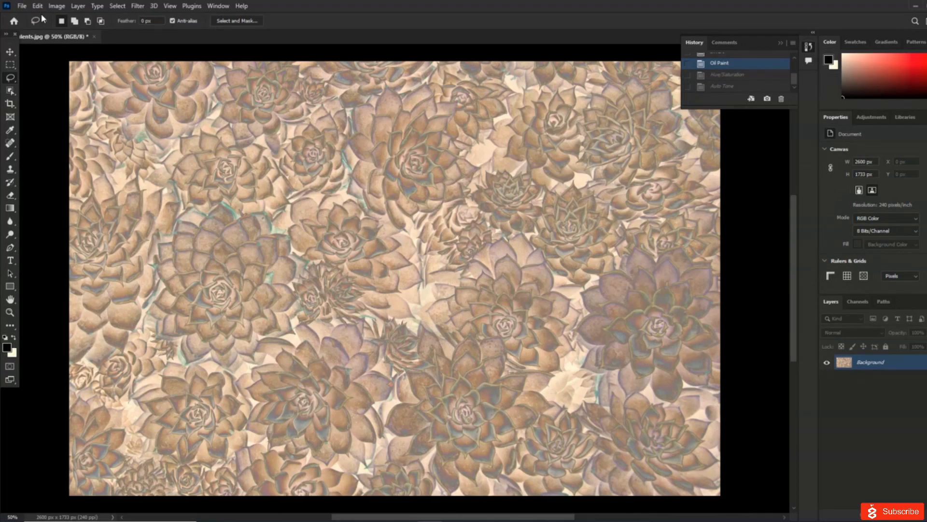
pyautogui.click(37, 6)
pyautogui.click(53, 26)
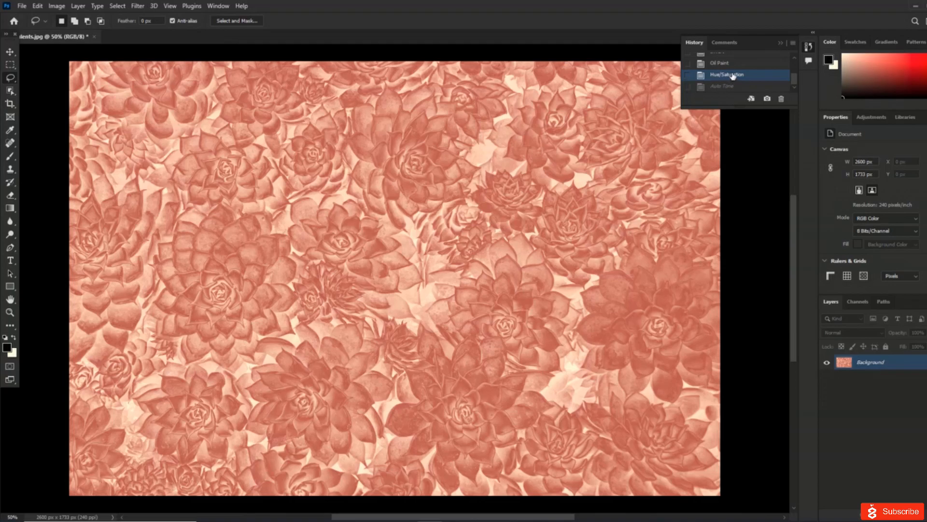
# - Step the image through its Invert, Open and Solarize history states, returning through Invert to Oil Paint
pyautogui.scroll(1, 739, 72)
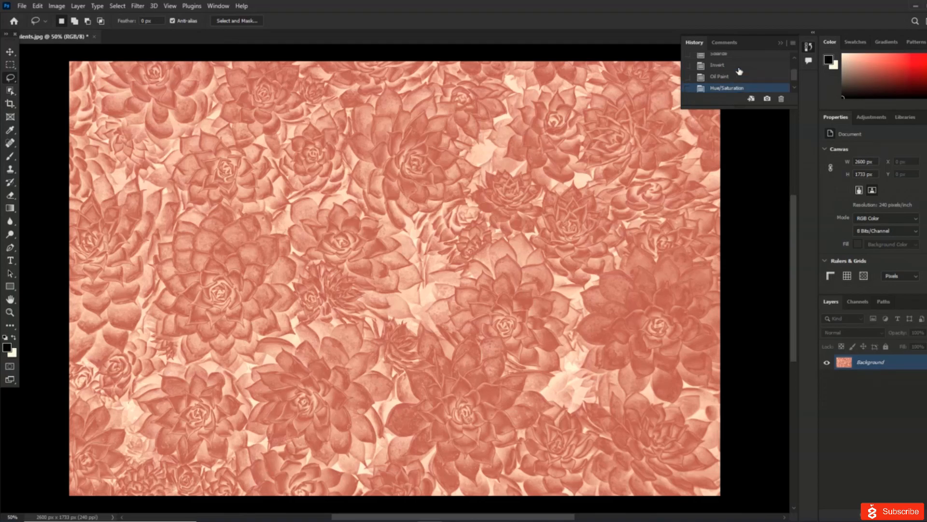
pyautogui.click(728, 67)
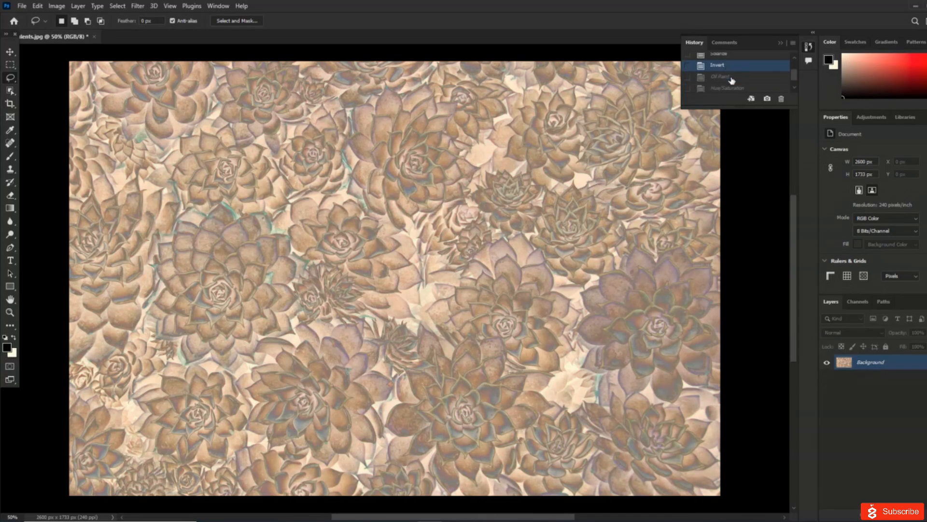
pyautogui.scroll(2, 730, 80)
pyautogui.click(731, 78)
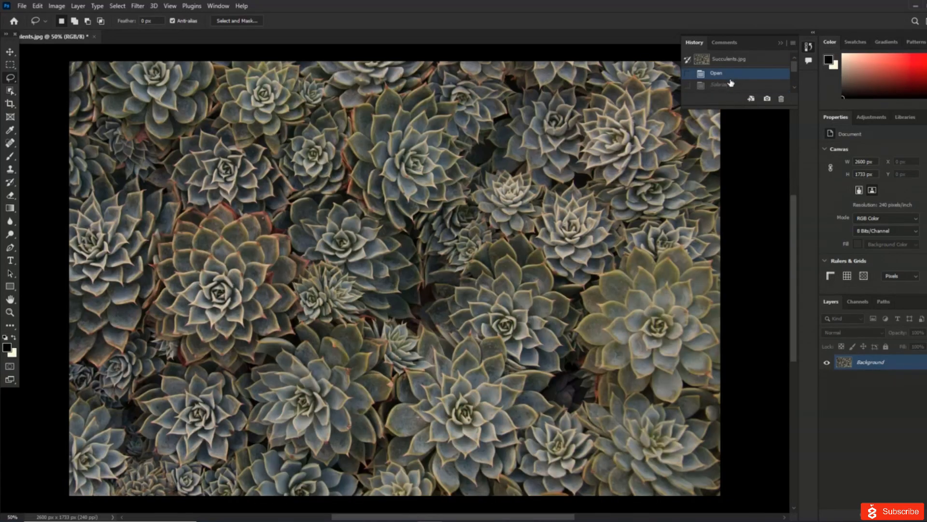
pyautogui.click(732, 88)
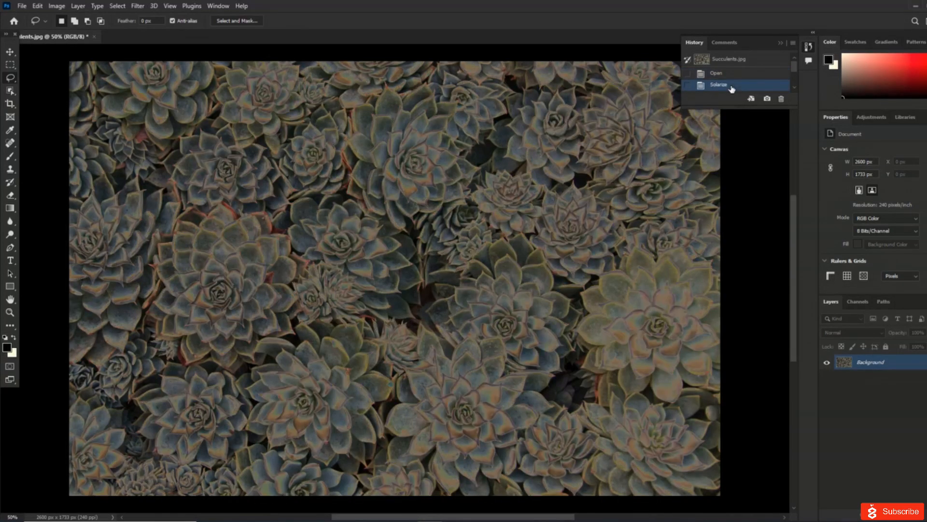
pyautogui.scroll(-1, 732, 88)
pyautogui.click(731, 83)
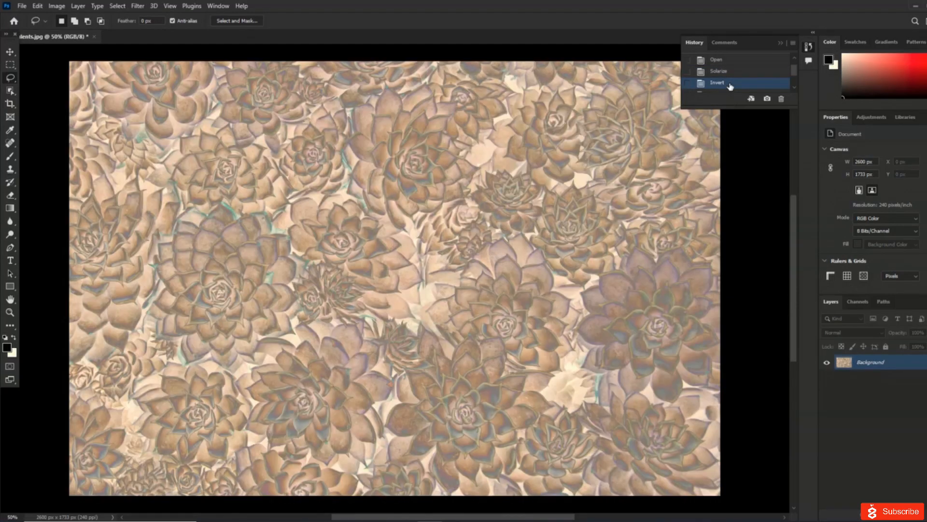
pyautogui.scroll(-1, 731, 86)
pyautogui.click(730, 82)
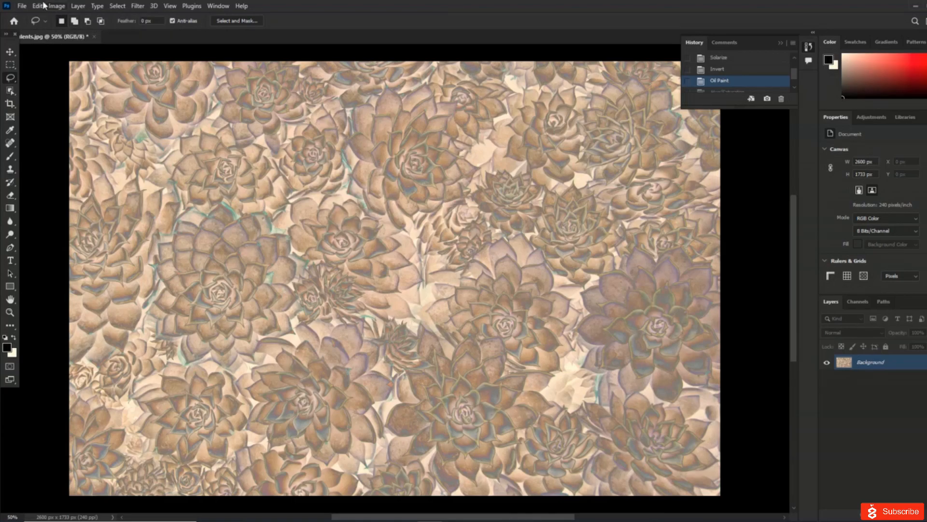
# - Restore the image to its original Succulents.jpg history snapshot and close the document without saving changes
pyautogui.click(21, 7)
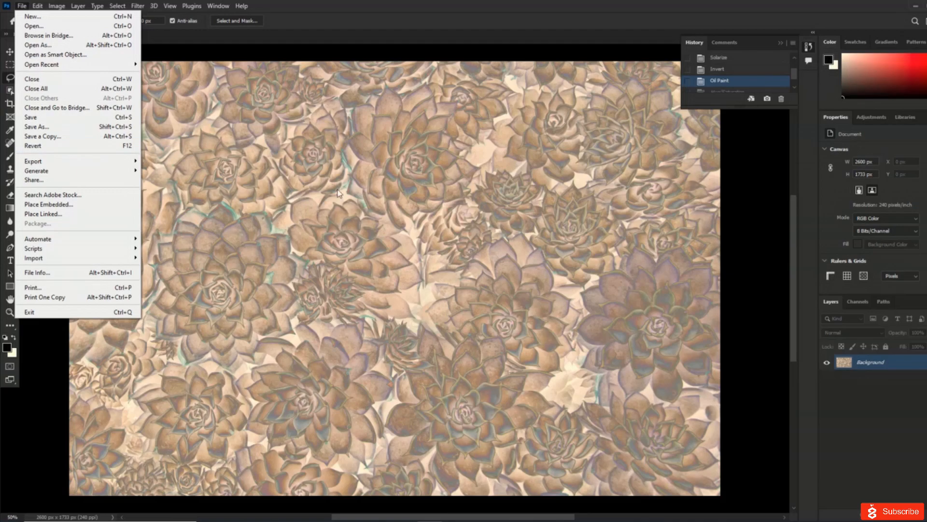
pyautogui.click(479, 202)
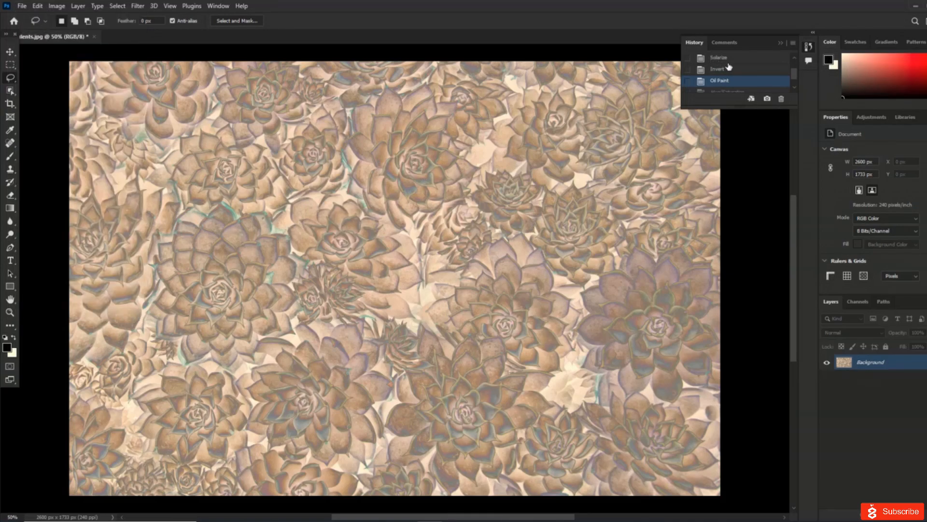
pyautogui.scroll(2, 753, 80)
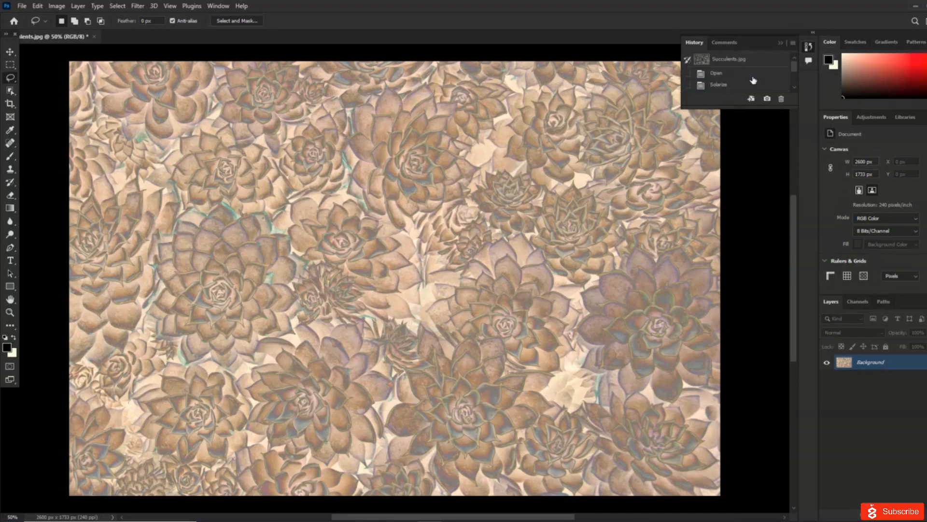
pyautogui.click(720, 60)
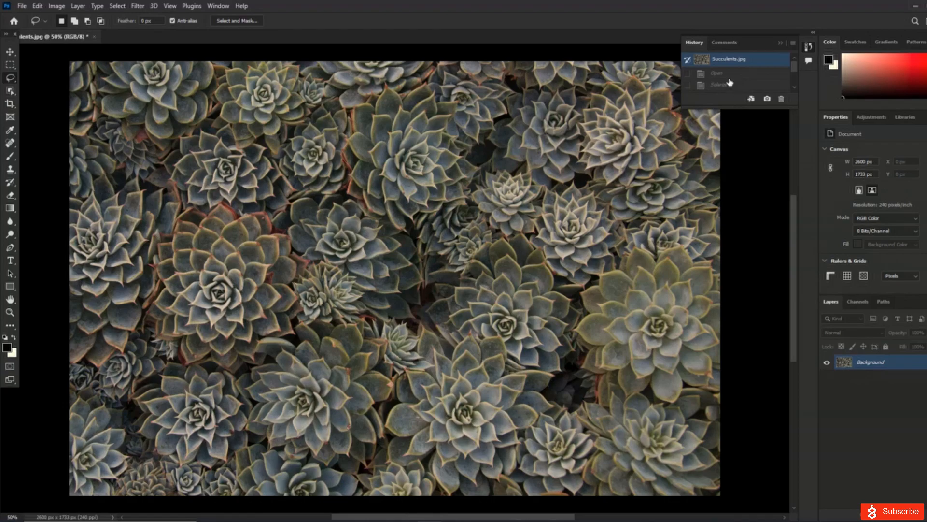
pyautogui.scroll(-3, 733, 73)
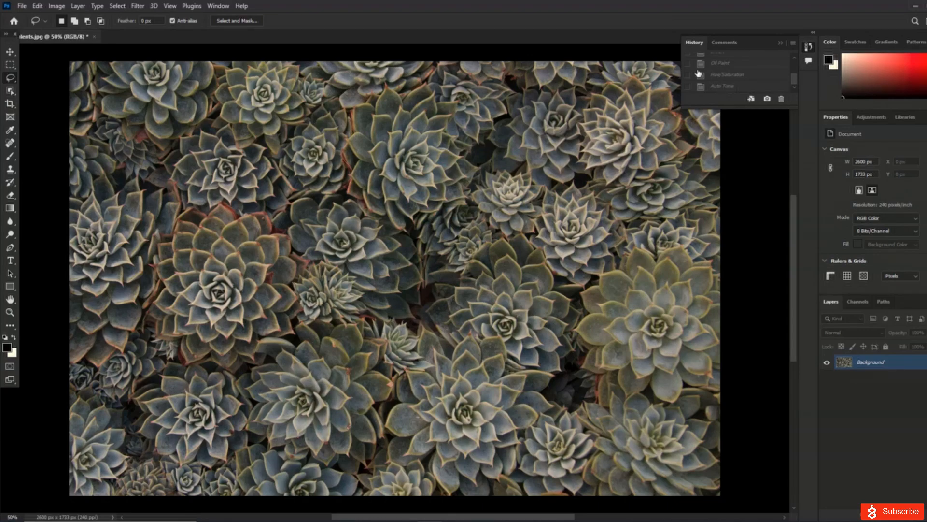
pyautogui.click(94, 37)
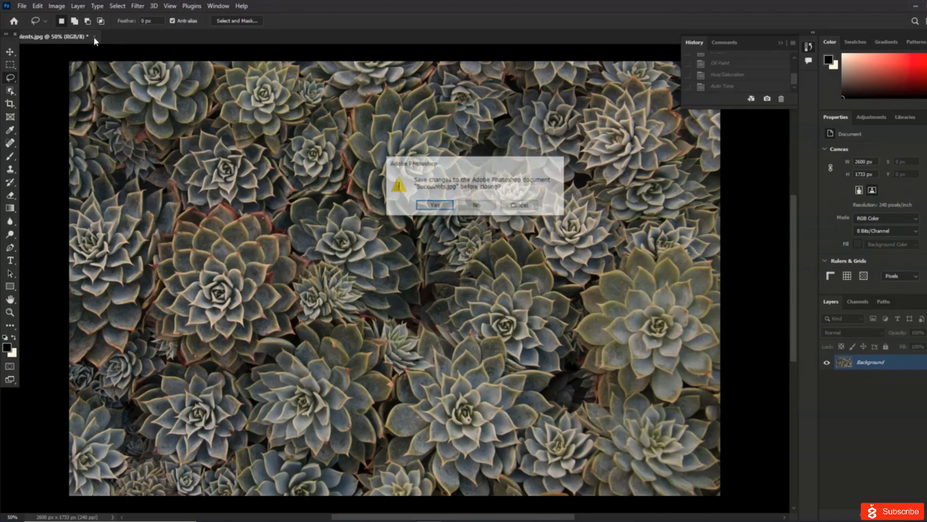
pyautogui.click(477, 206)
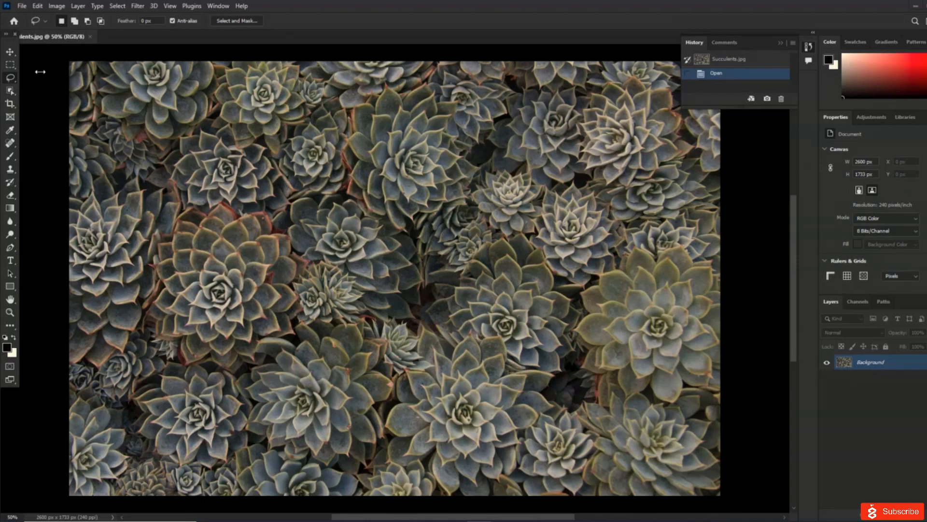
# - Open the File Handling preferences, inspect the option for maximizing PSD and PSB file compatibility, and accept the preferences
pyautogui.click(21, 6)
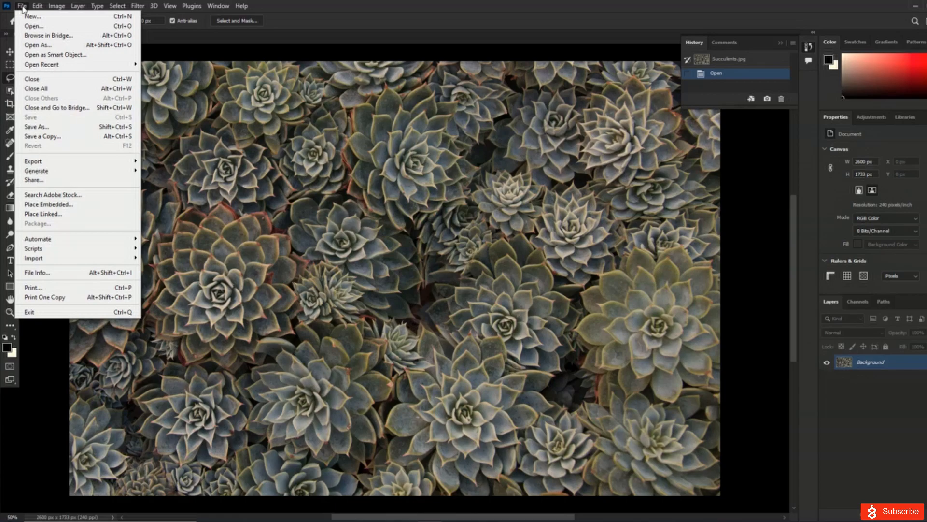
pyautogui.moveTo(37, 6)
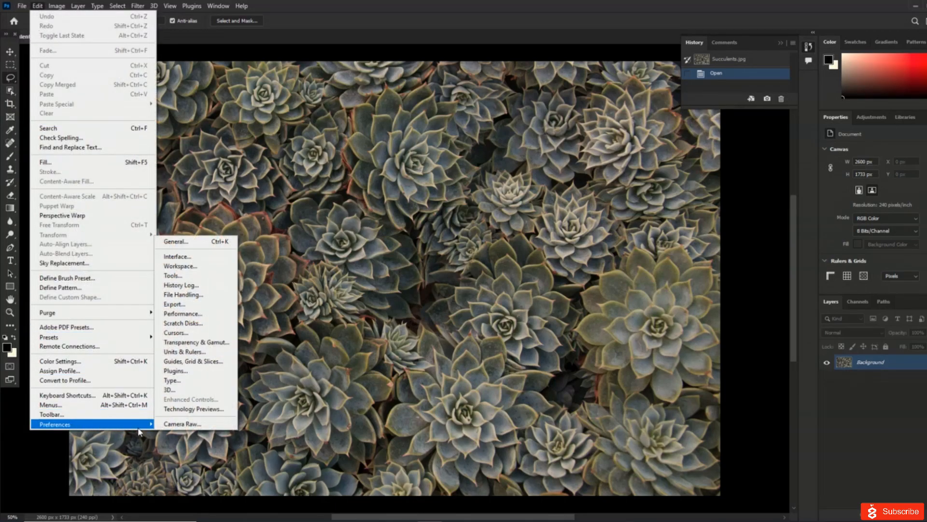
pyautogui.moveTo(152, 426)
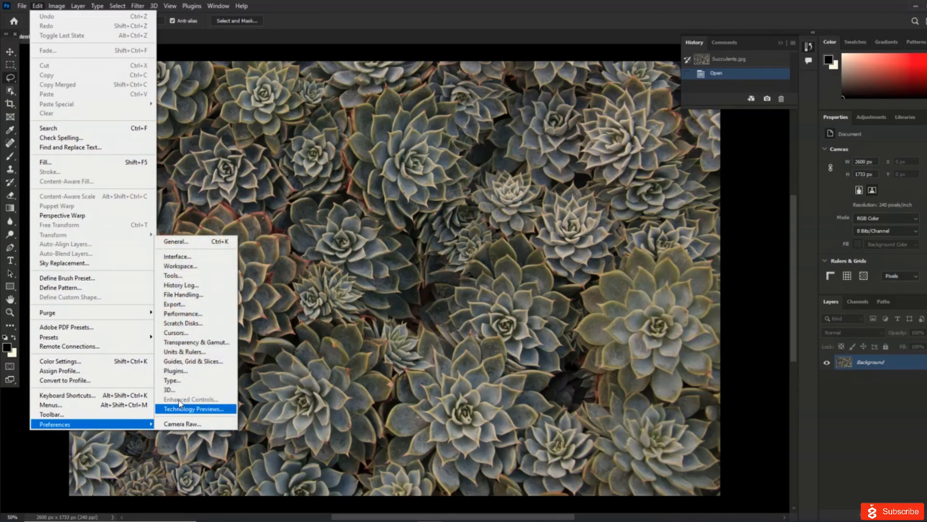
pyautogui.click(187, 294)
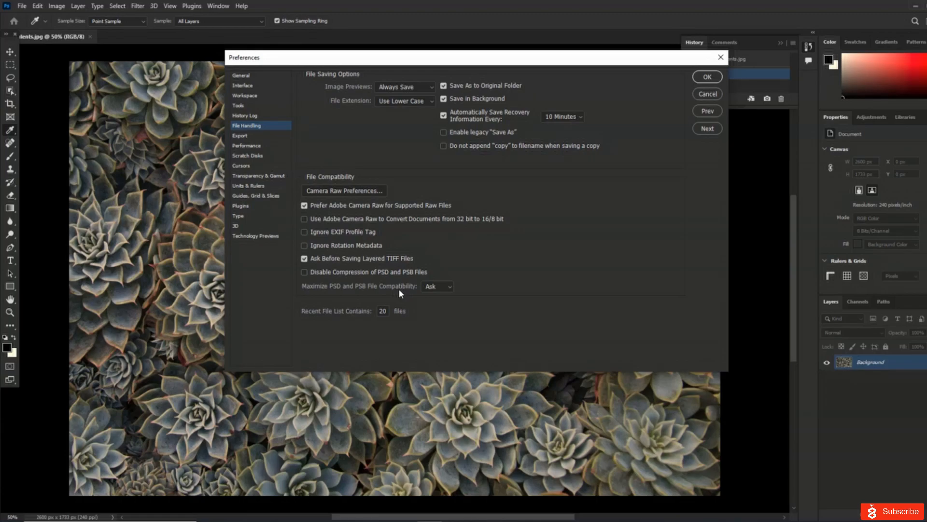
pyautogui.click(433, 288)
pyautogui.click(708, 77)
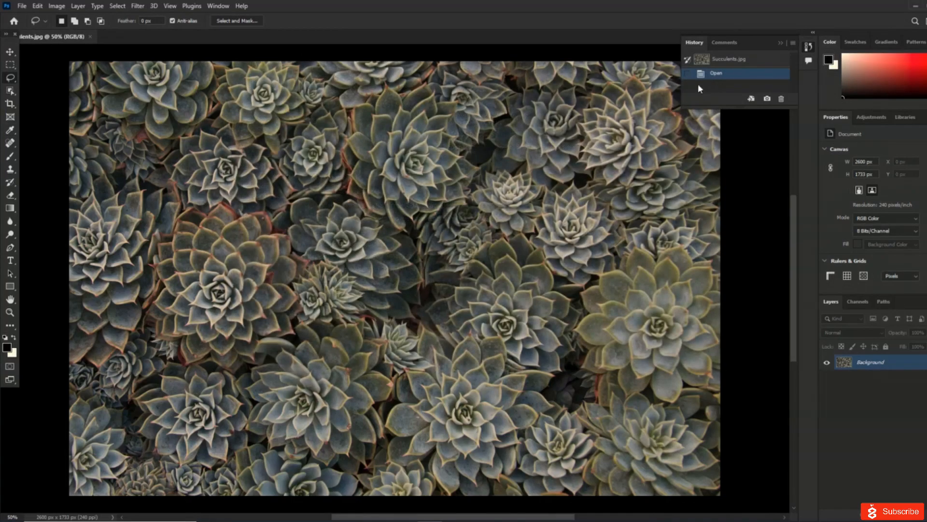
# - Add a gradient fill layer above the succulents image with its blending mode set to Color
pyautogui.click(79, 5)
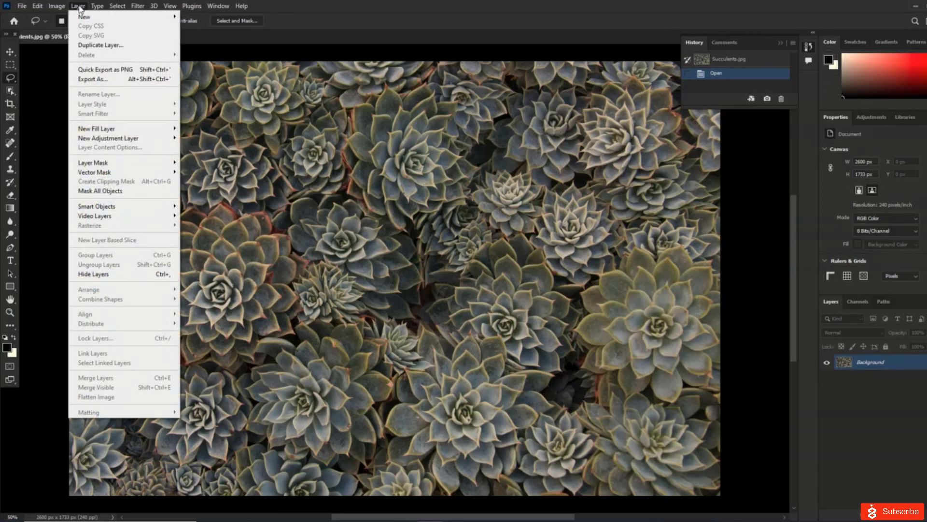
pyautogui.moveTo(121, 133)
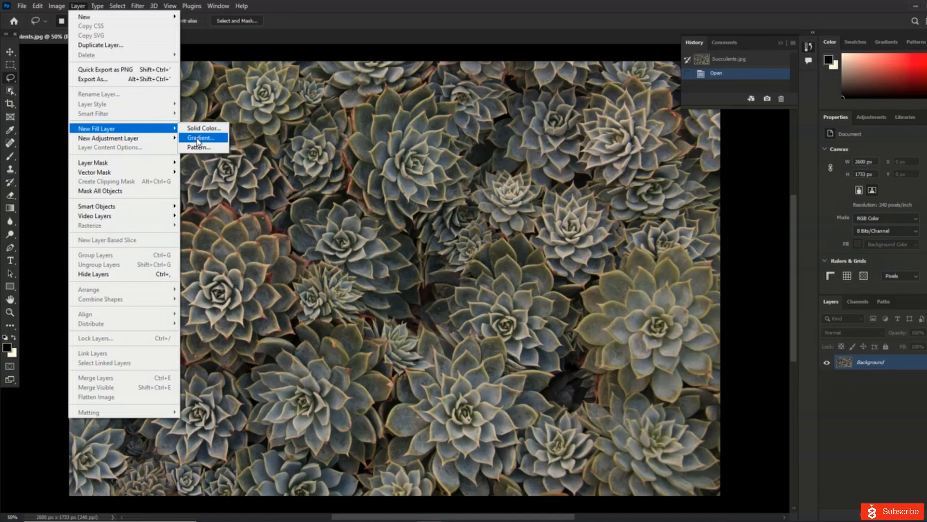
pyautogui.click(198, 138)
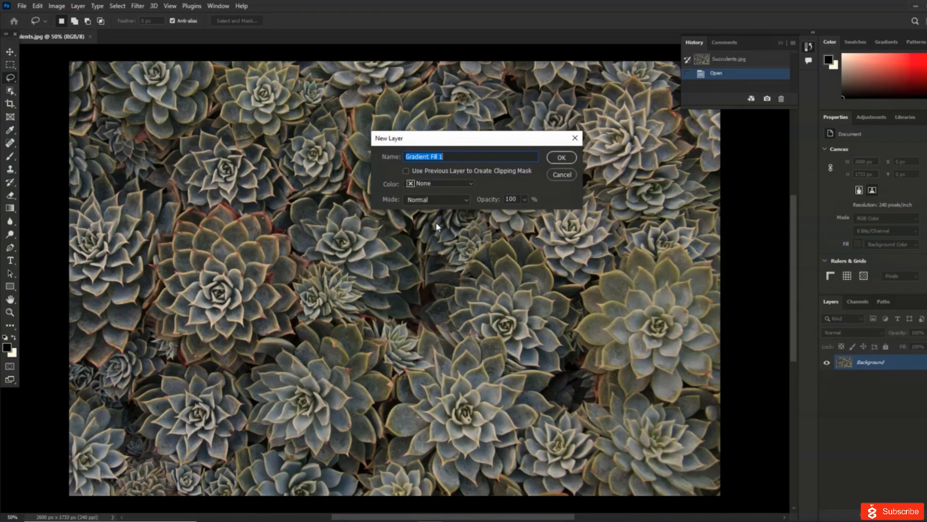
pyautogui.click(437, 202)
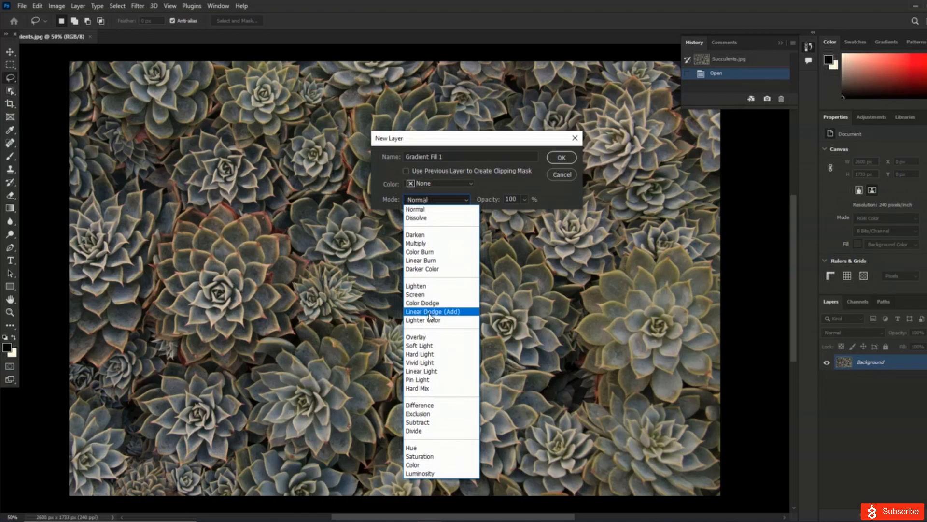
pyautogui.click(431, 465)
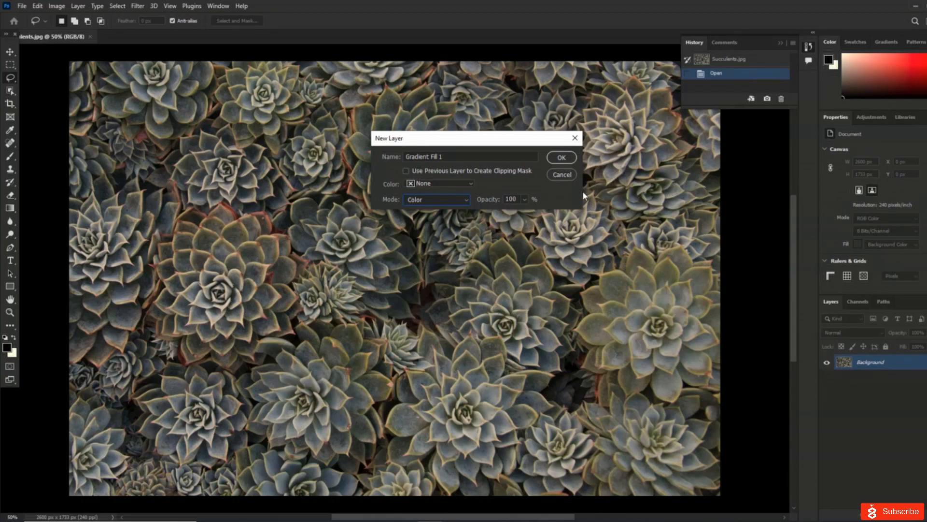
pyautogui.click(562, 162)
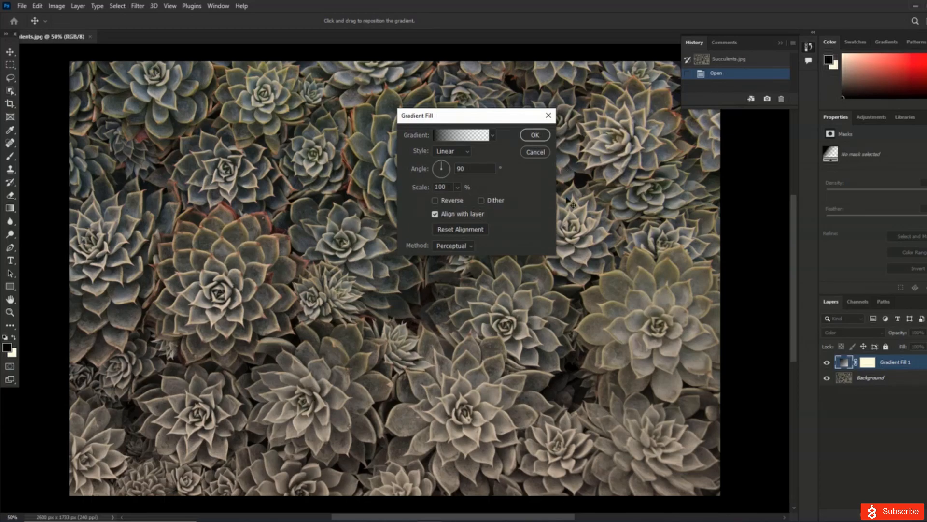
# - Choose the last preset in the Blues group, a muted purple-to-teal blend, as the fill layer's gradient
pyautogui.click(493, 135)
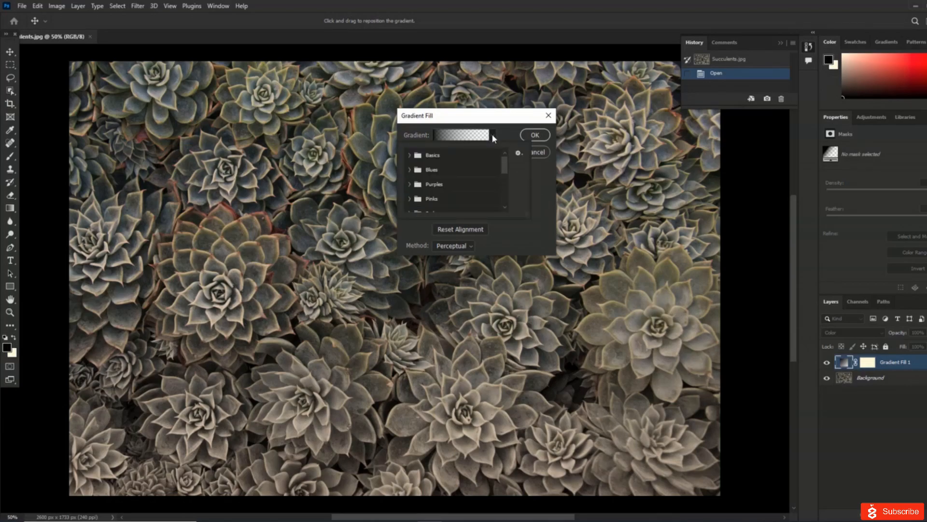
pyautogui.click(441, 172)
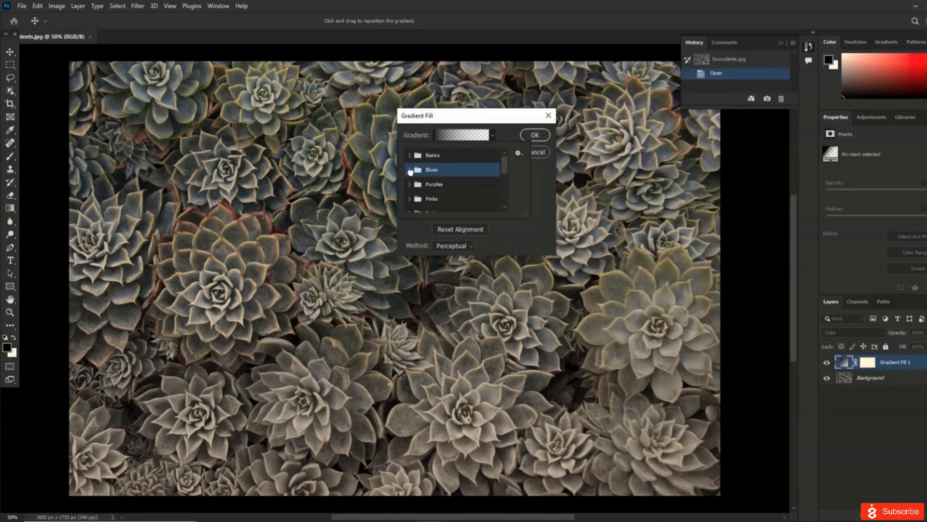
pyautogui.click(410, 170)
pyautogui.scroll(-5, 438, 197)
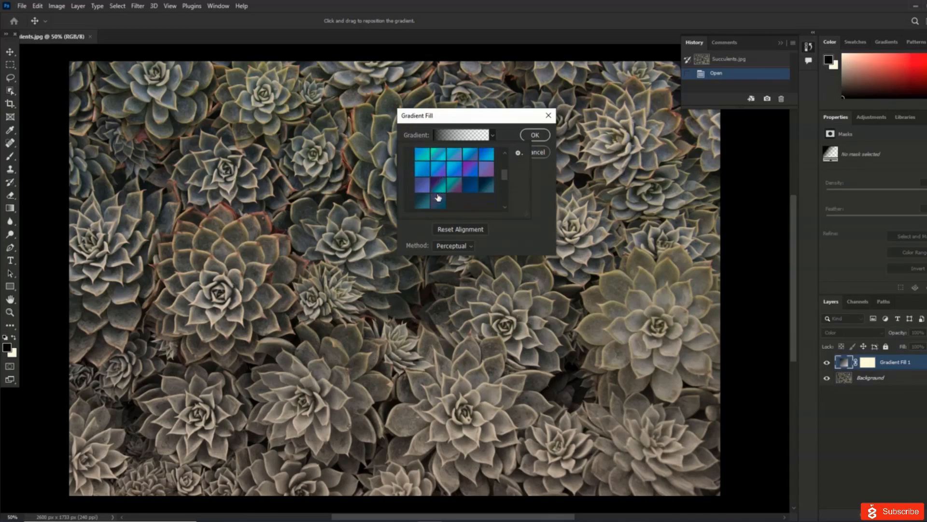
pyautogui.scroll(-2, 438, 196)
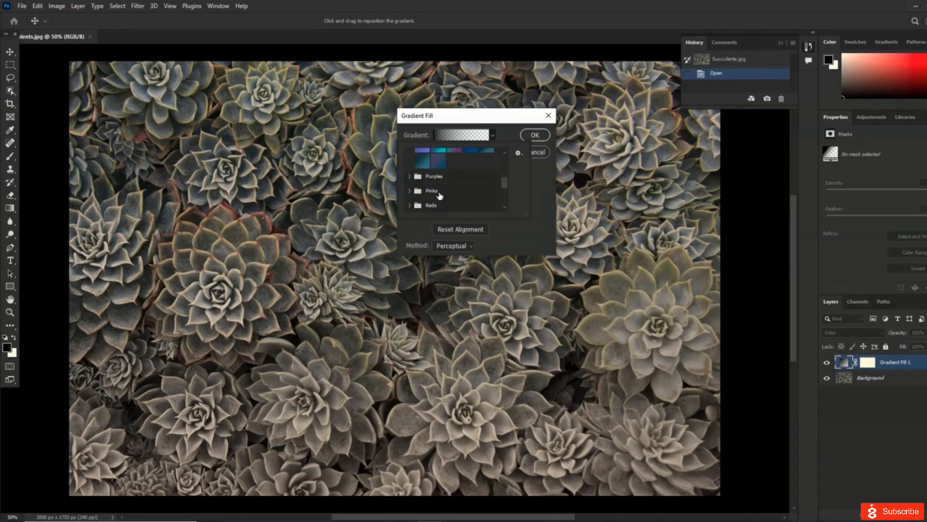
pyautogui.click(438, 172)
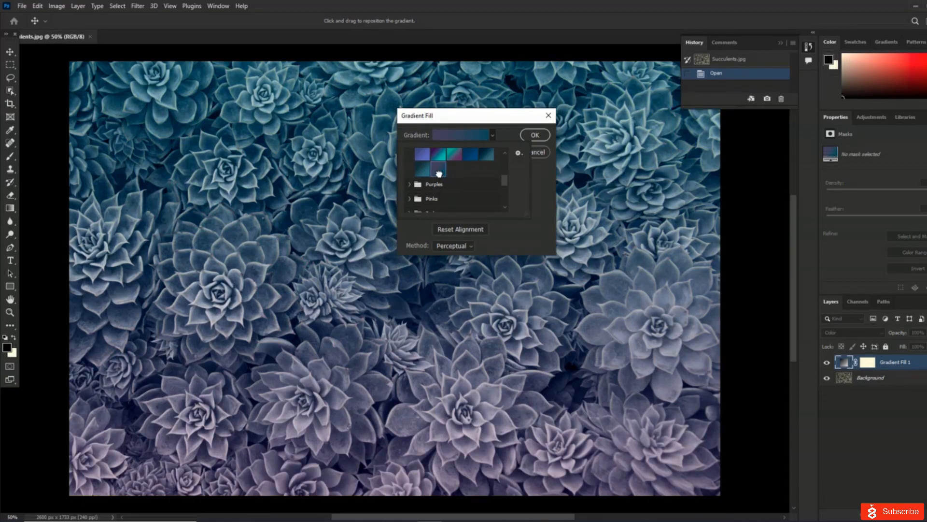
# - Apply the purple-to-blue gradient fill, and save the document in Photoshop format as Succulents_ME in the 04 DI Essentials folder
pyautogui.click(534, 135)
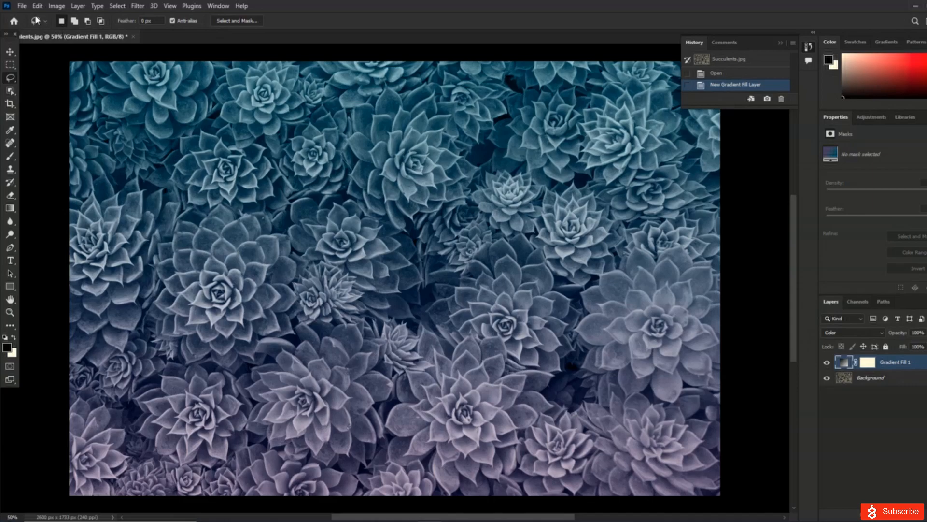
pyautogui.click(22, 6)
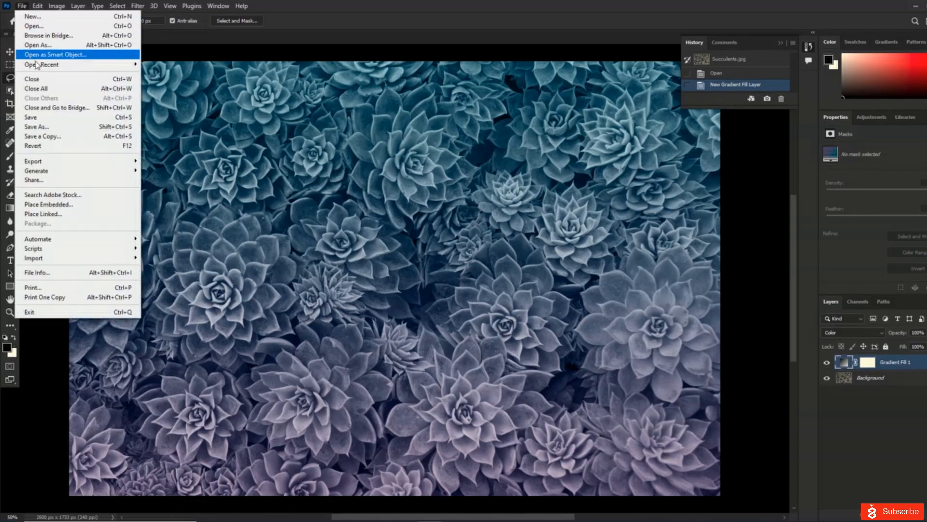
pyautogui.click(34, 121)
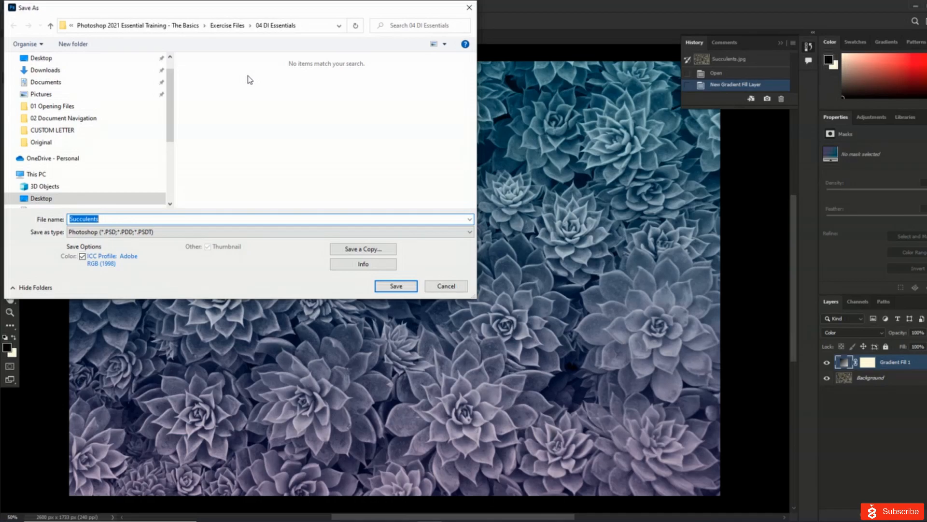
pyautogui.click(225, 228)
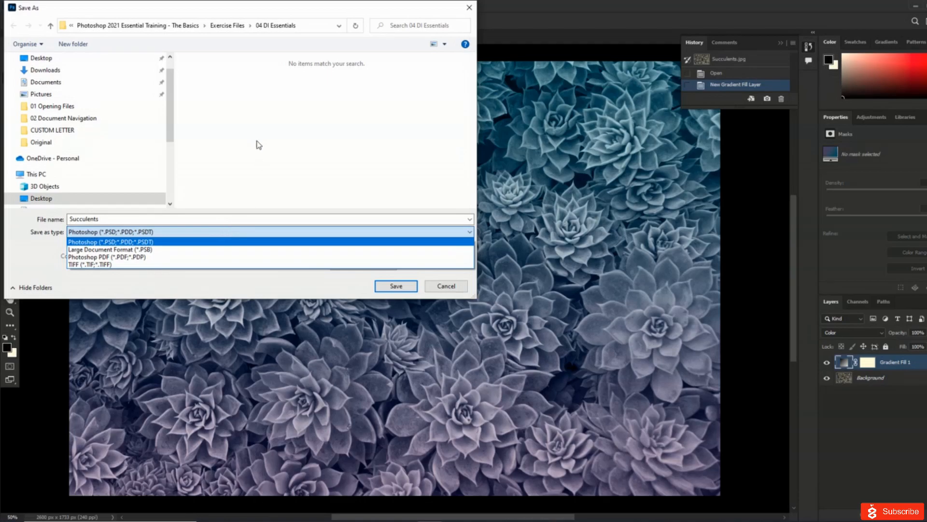
pyautogui.click(126, 218)
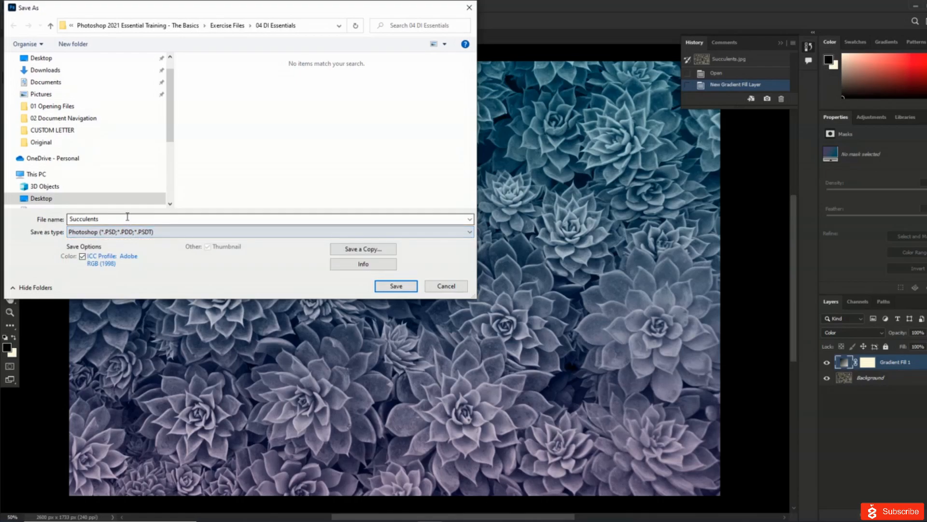
pyautogui.doubleClick(128, 220)
pyautogui.click(129, 220)
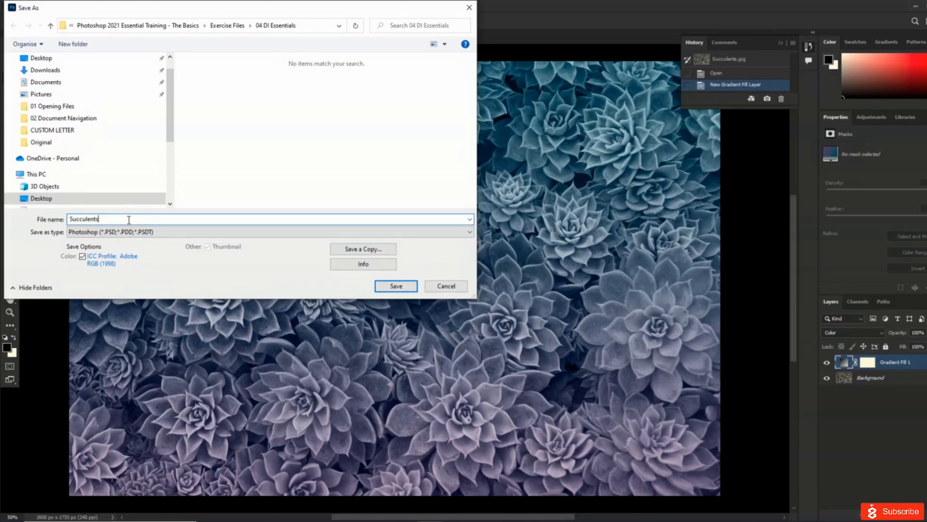
pyautogui.write('_me')
pyautogui.press('BackSpace')
pyautogui.press('BackSpace')
pyautogui.write('ME')
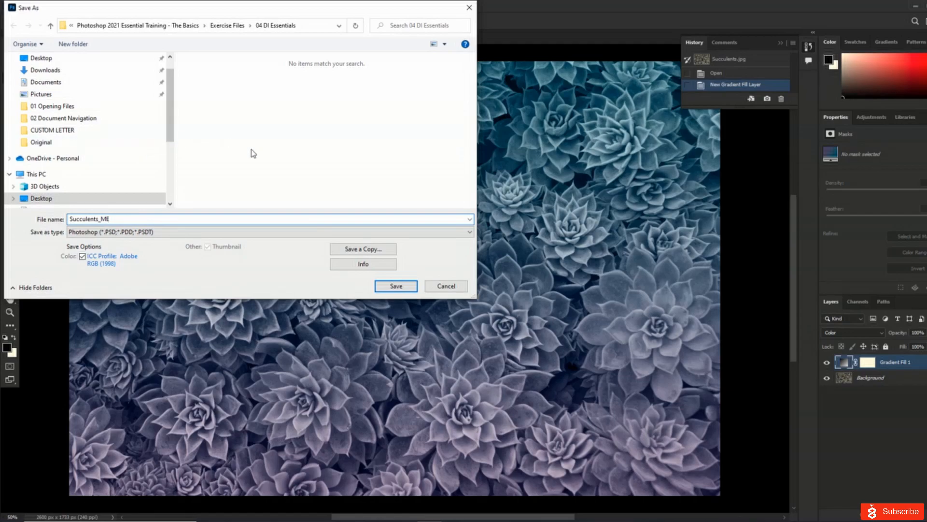
pyautogui.click(395, 288)
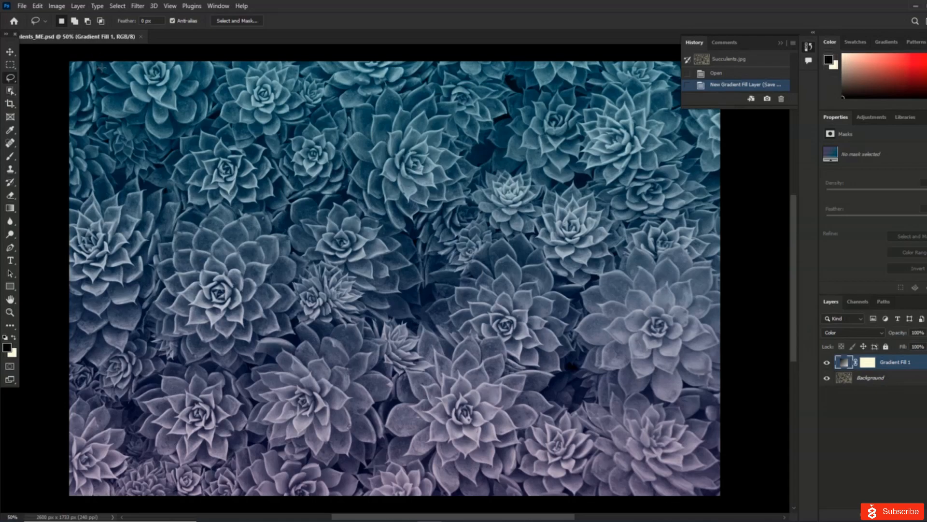
pyautogui.click(78, 6)
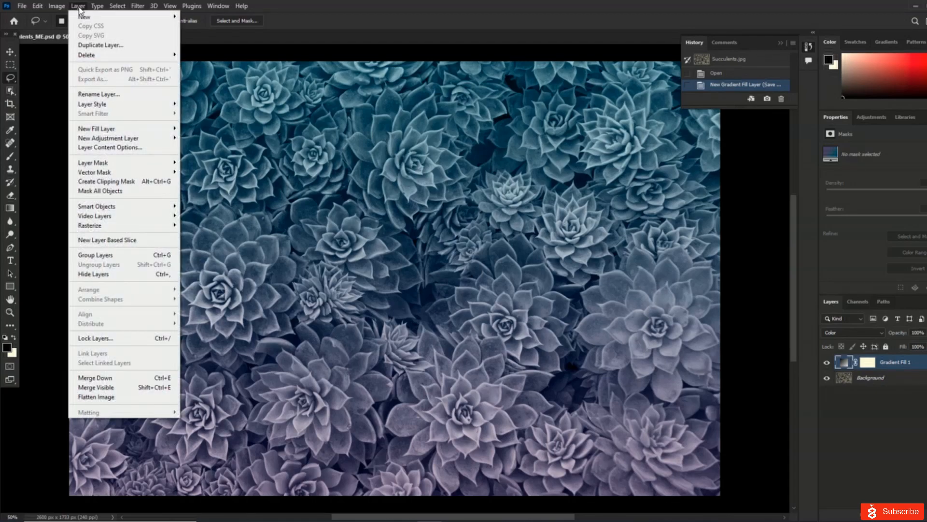
pyautogui.moveTo(62, 8)
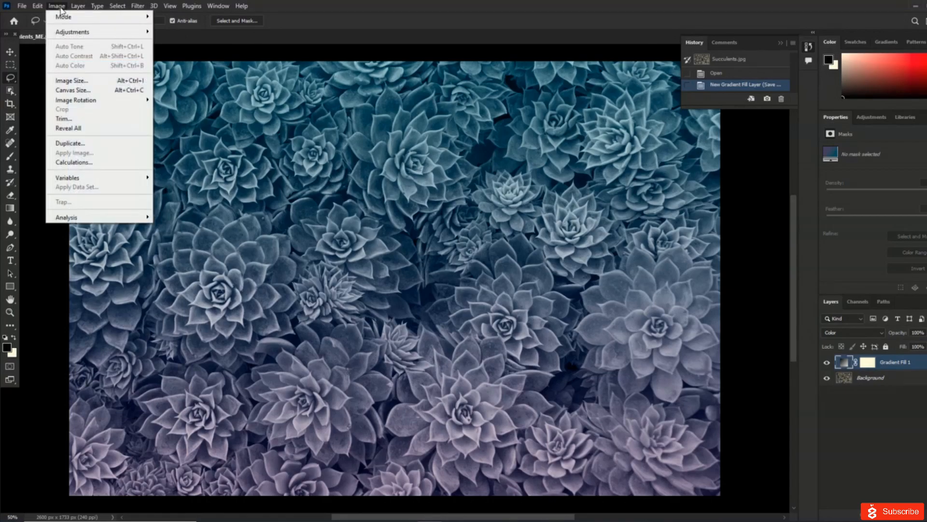
pyautogui.moveTo(63, 32)
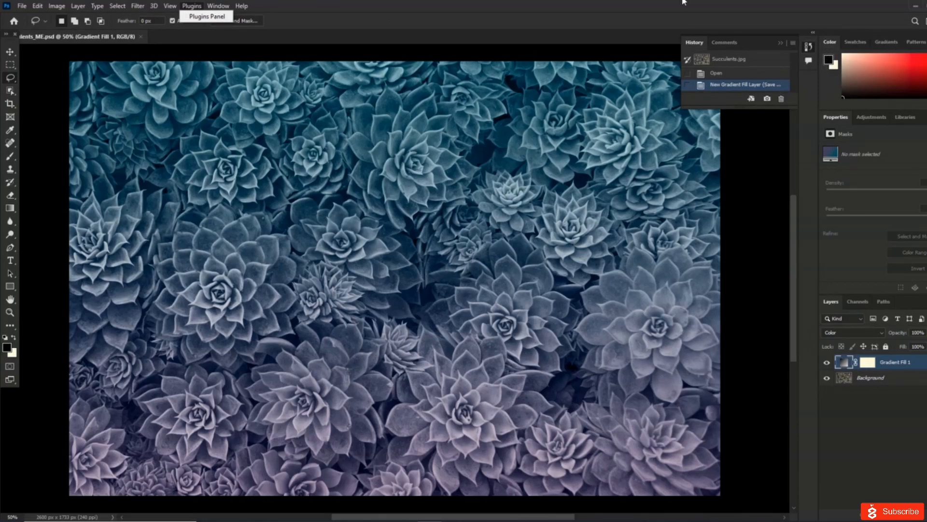
pyautogui.moveTo(110, 10)
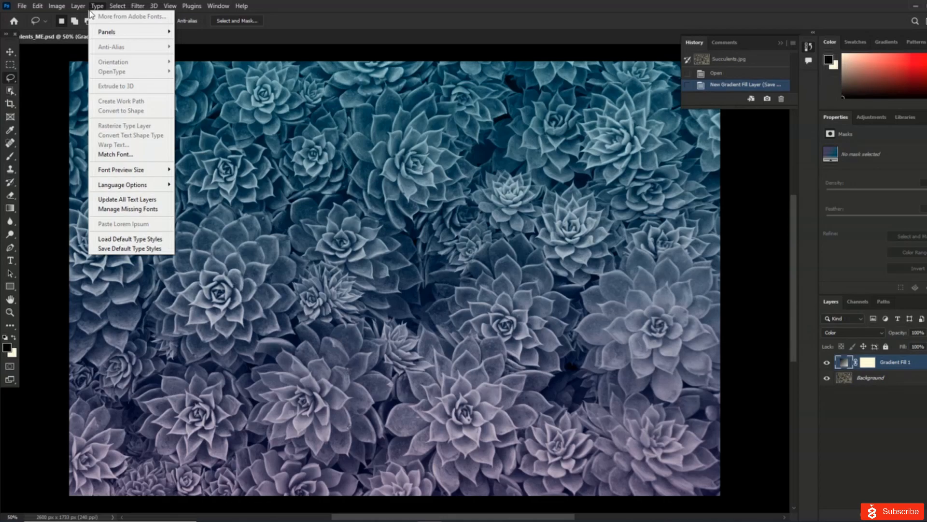
pyautogui.click(96, 7)
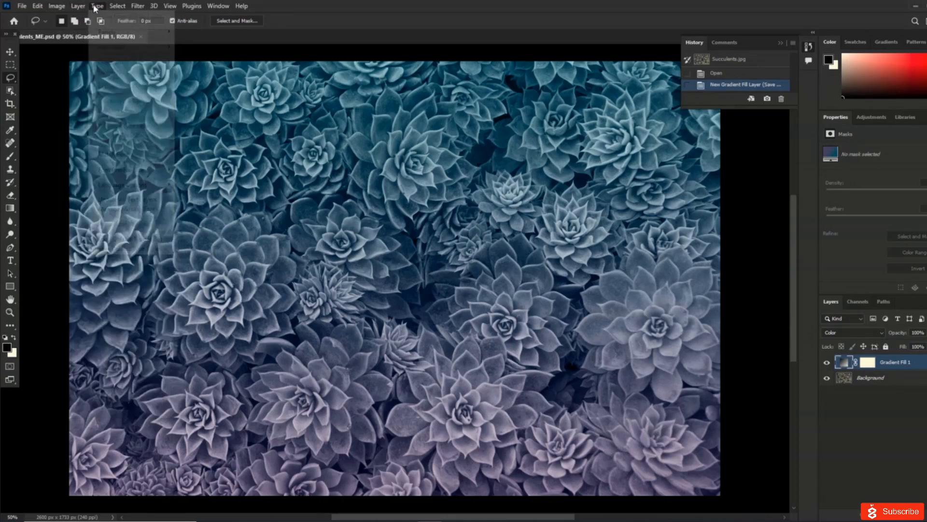
pyautogui.click(78, 6)
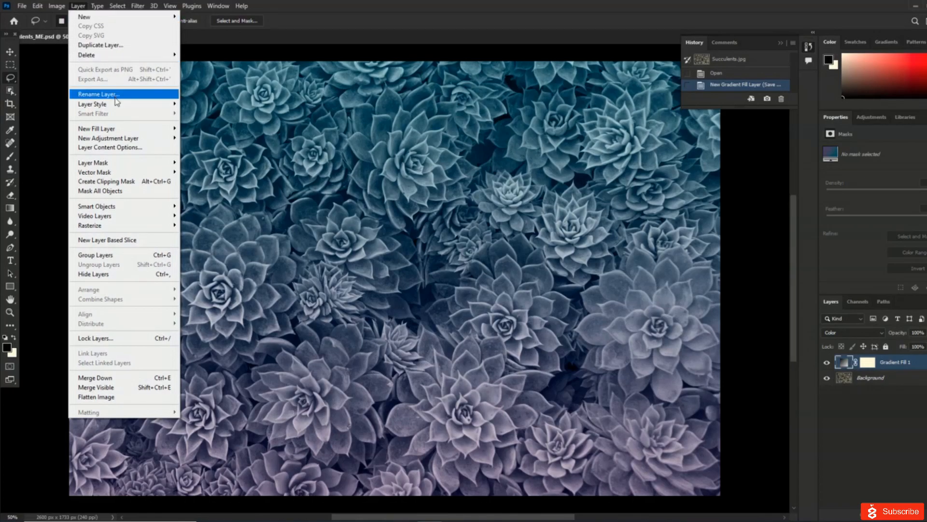
pyautogui.moveTo(164, 130)
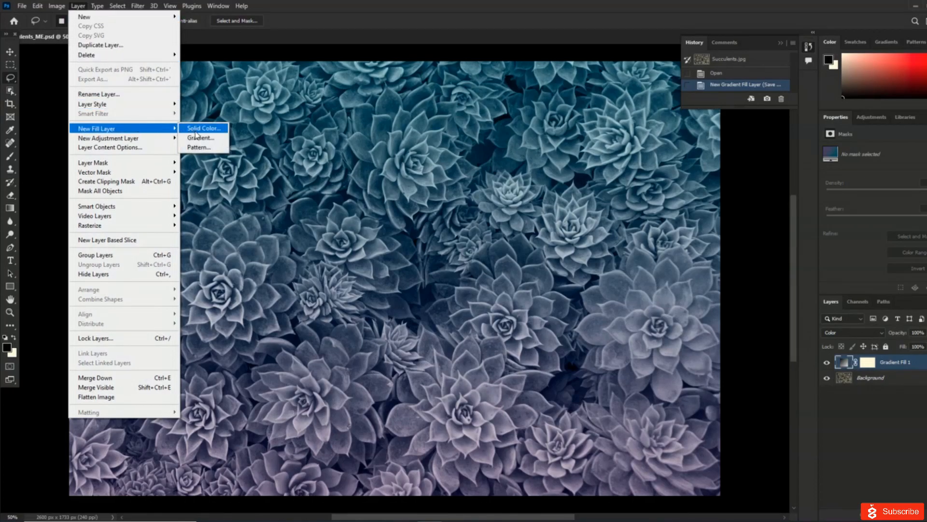
pyautogui.click(196, 137)
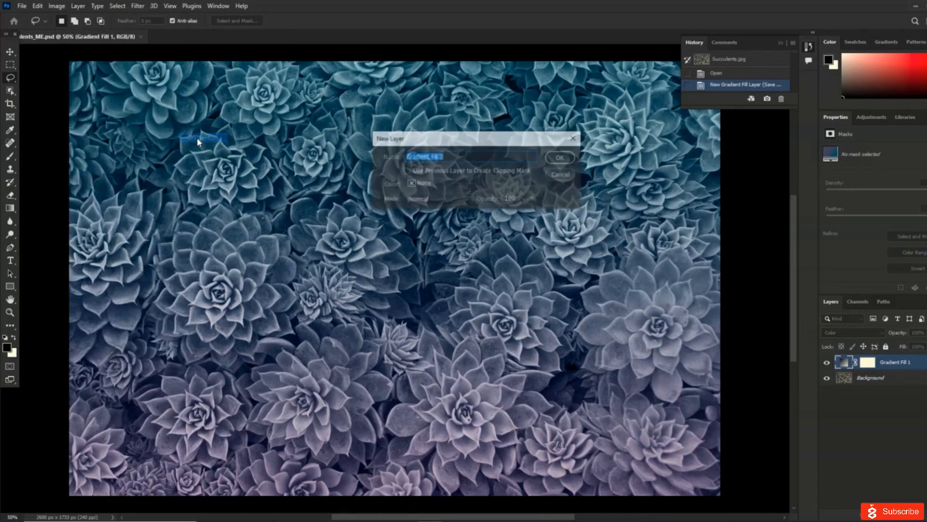
pyautogui.click(445, 198)
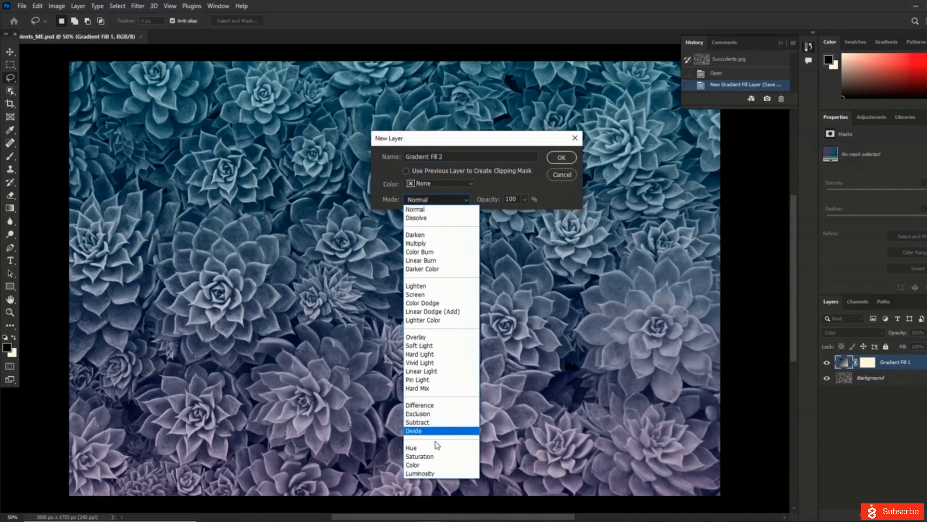
pyautogui.click(439, 465)
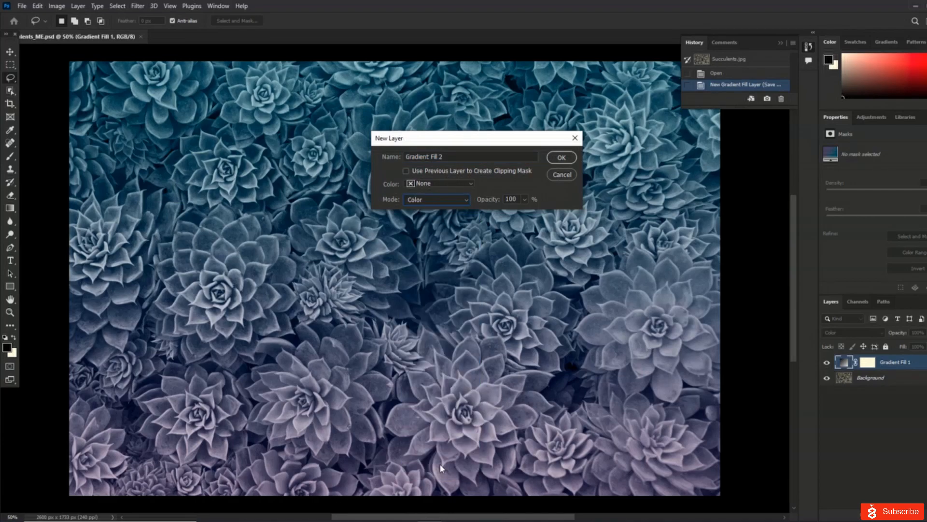
pyautogui.click(572, 161)
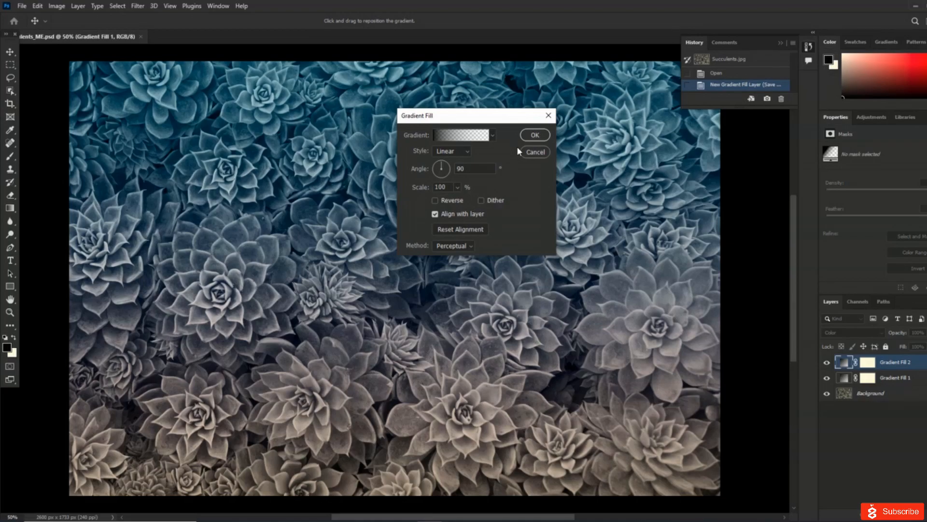
pyautogui.click(492, 136)
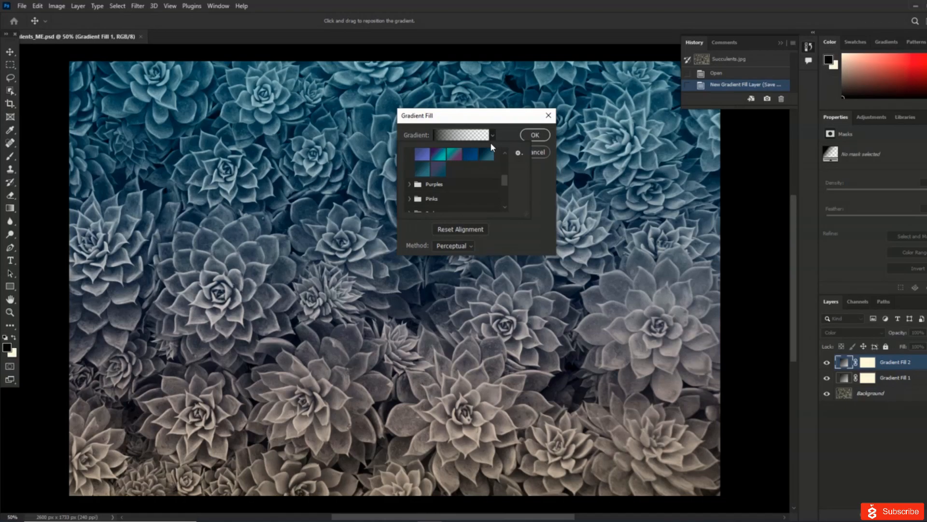
pyautogui.click(550, 117)
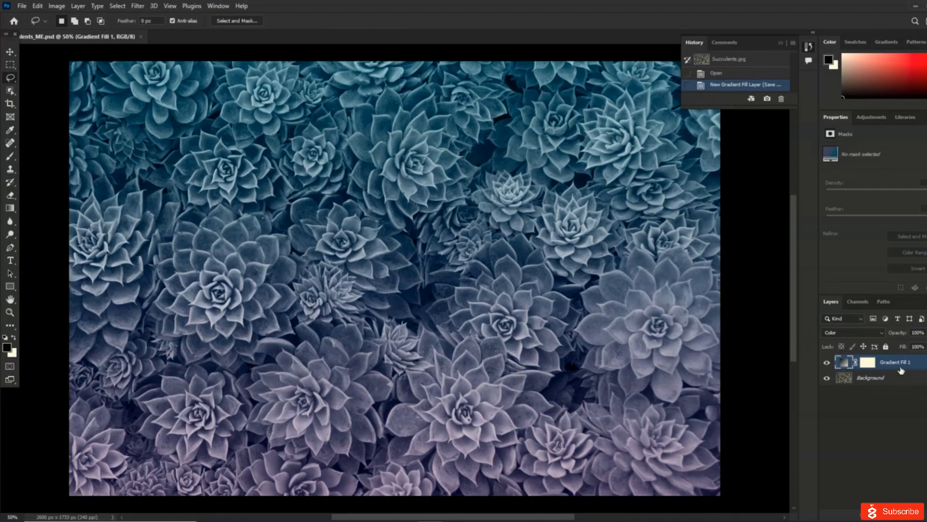
# - Select the Gradient Fill 1 layer's mask and view its properties
pyautogui.doubleClick(897, 365)
pyautogui.click(870, 362)
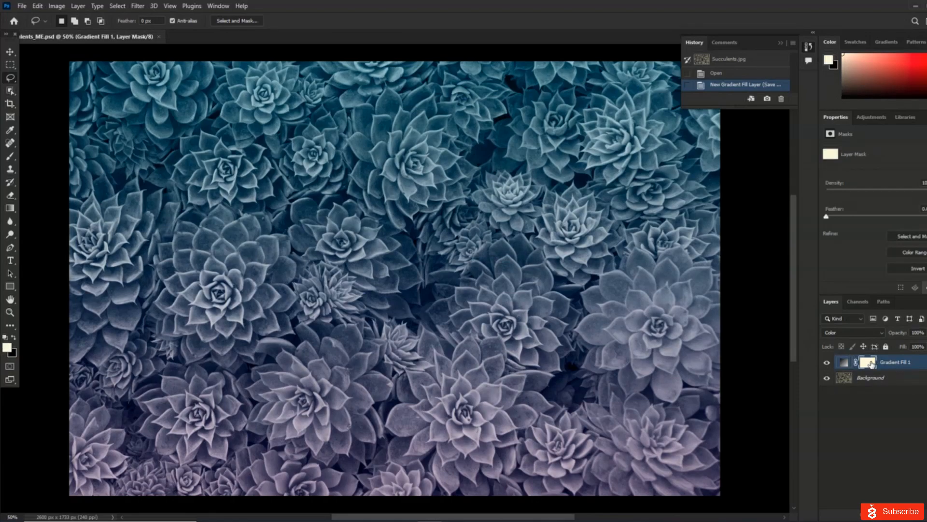
pyautogui.doubleClick(871, 363)
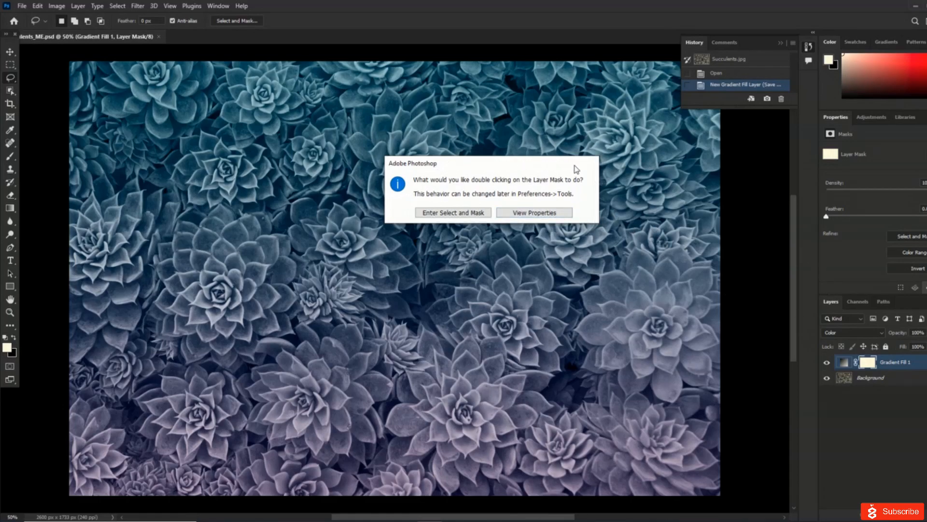
pyautogui.click(550, 215)
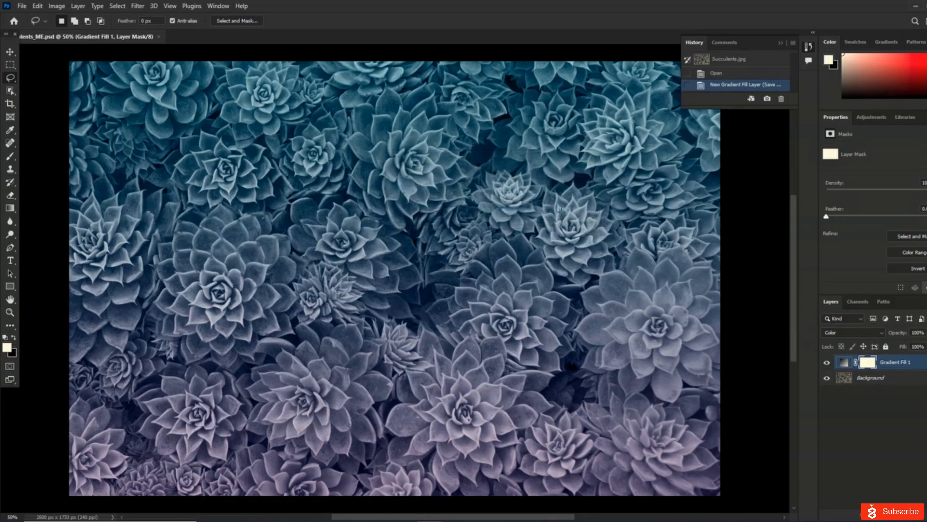
# - Edit the Gradient Fill 1 layer and change its gradient to the dark purple-to-teal preset from the Blues group
pyautogui.doubleClick(843, 363)
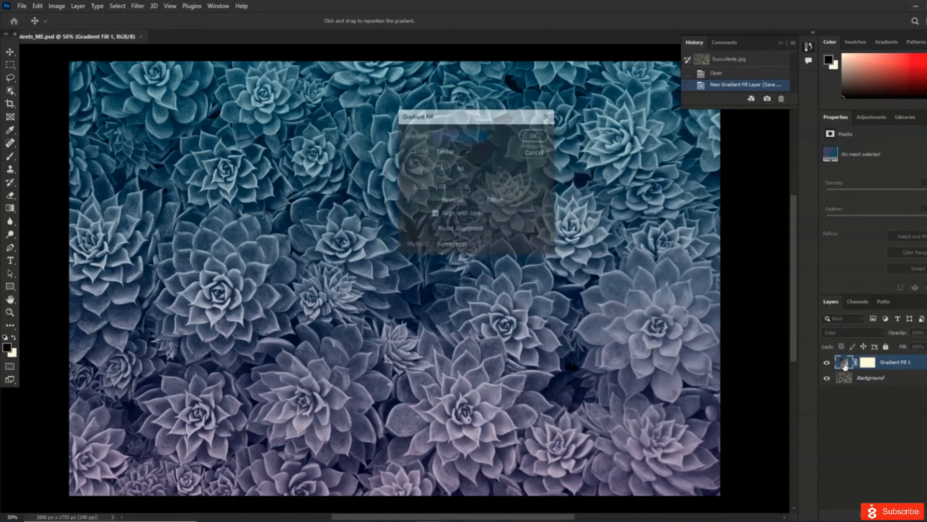
pyautogui.click(479, 135)
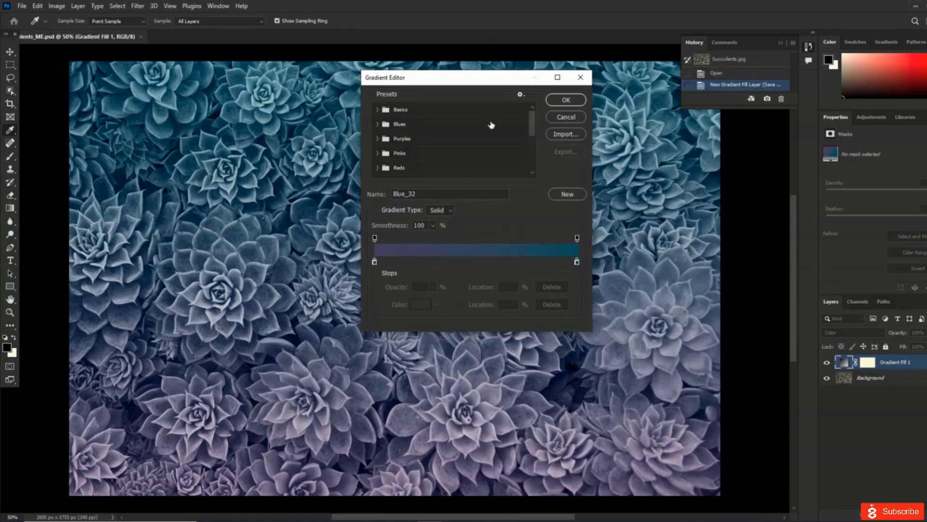
pyautogui.click(566, 118)
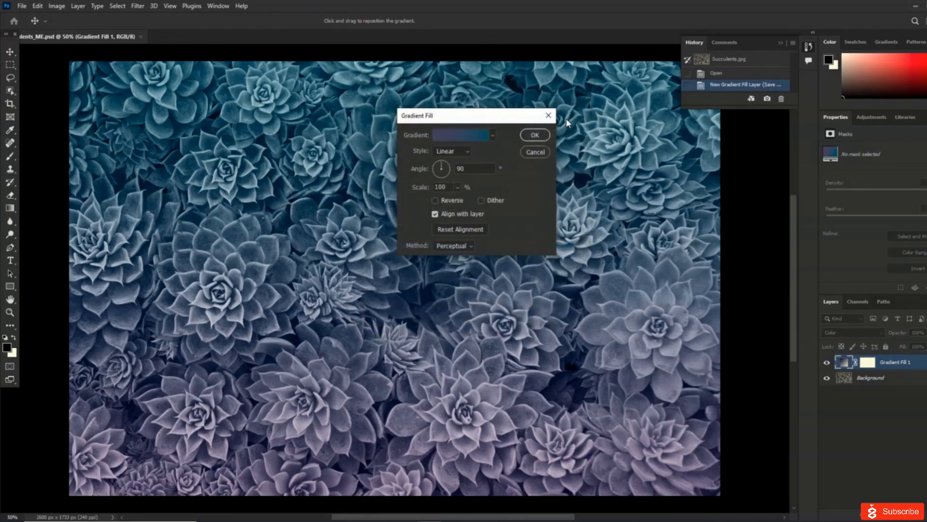
pyautogui.click(493, 135)
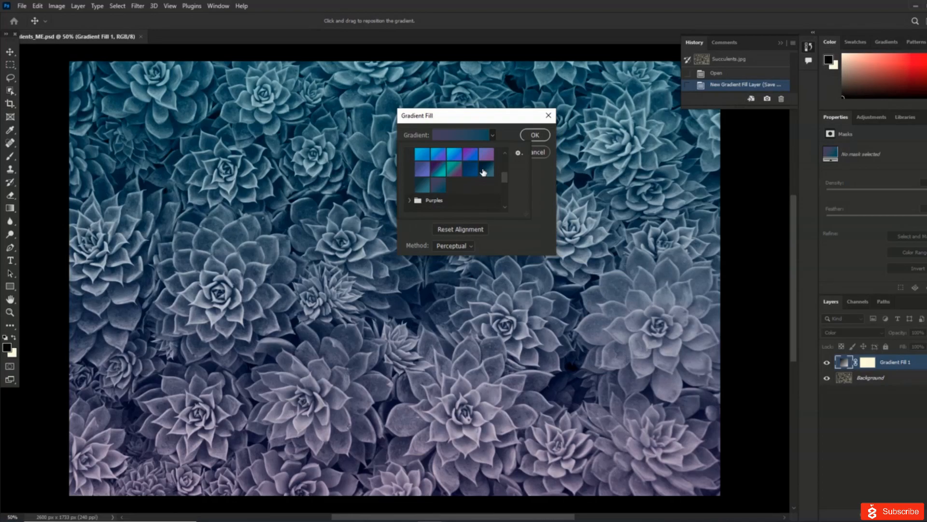
pyautogui.scroll(5, 483, 173)
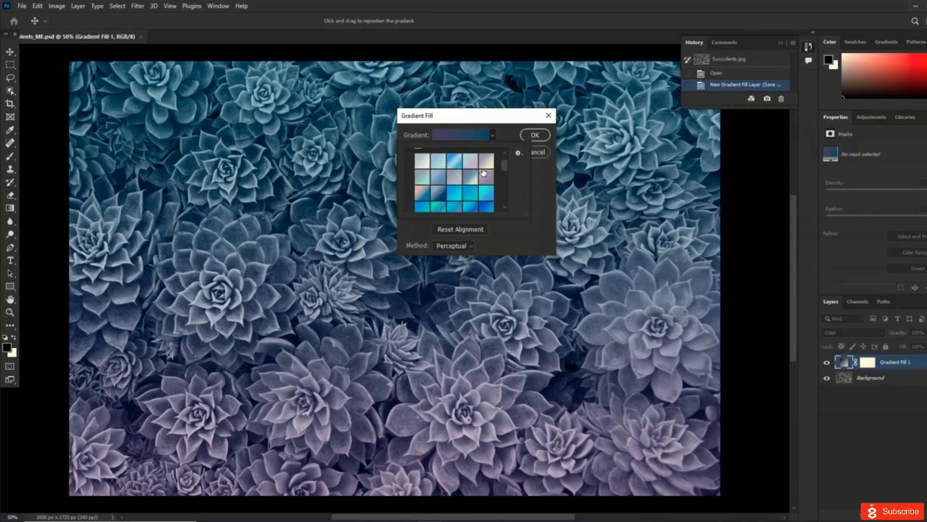
pyautogui.scroll(3, 483, 173)
pyautogui.scroll(-3, 485, 172)
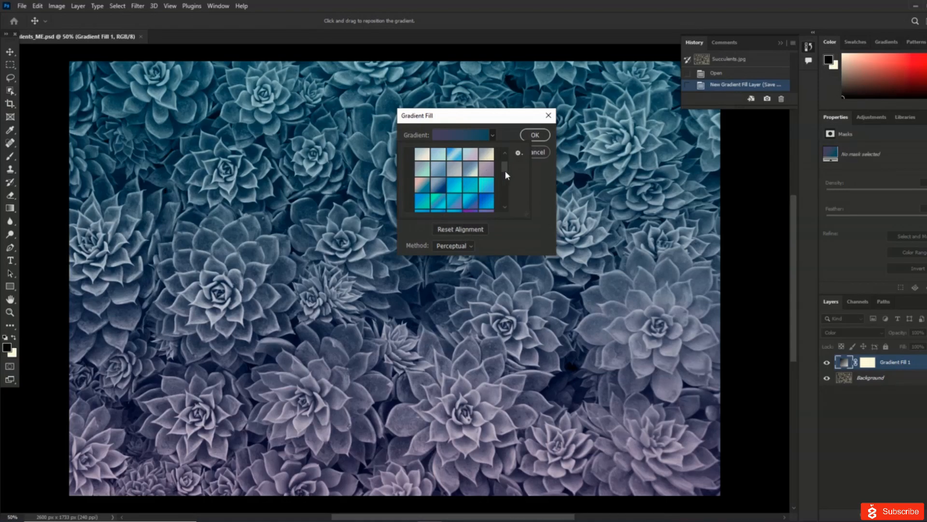
pyautogui.scroll(-3, 454, 189)
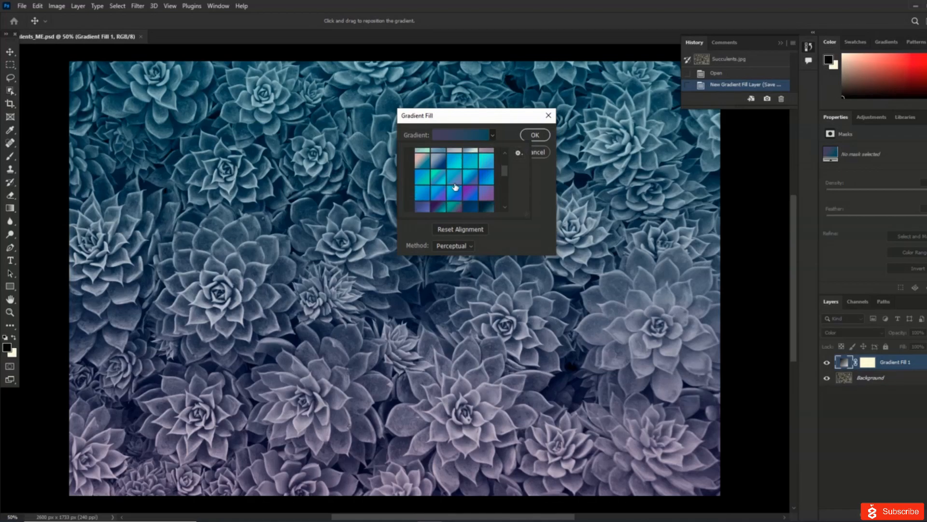
pyautogui.click(438, 201)
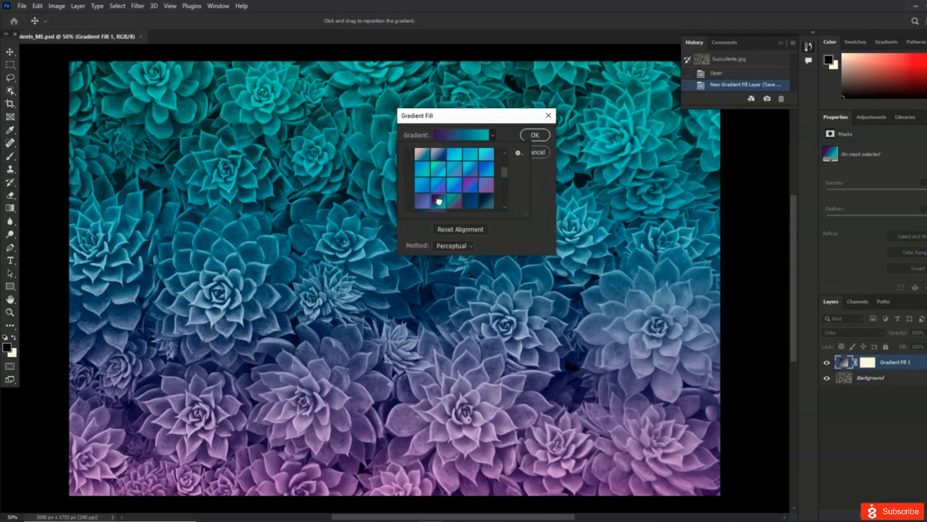
# - Change the Gradient Fill 1 layer's gradient to the green-to-blue preset from the Greens group and apply it
pyautogui.scroll(-5, 470, 199)
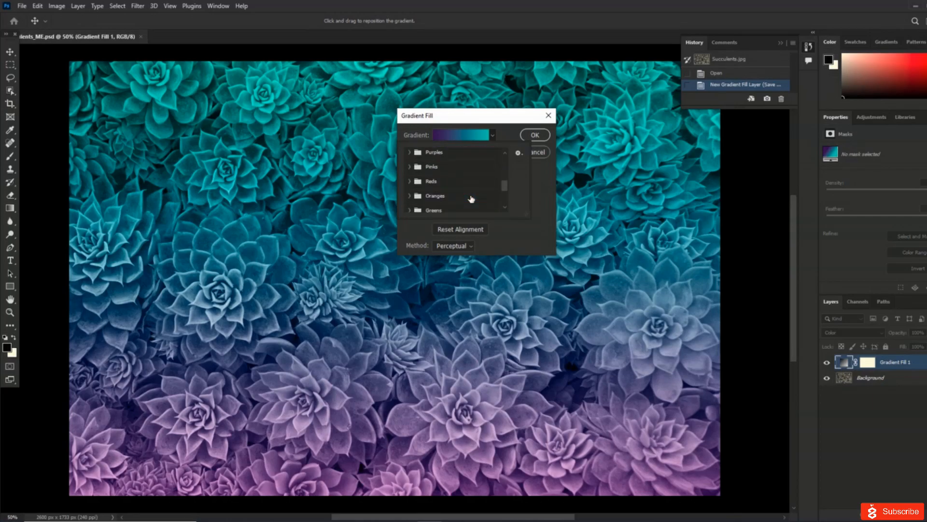
pyautogui.scroll(-1, 471, 199)
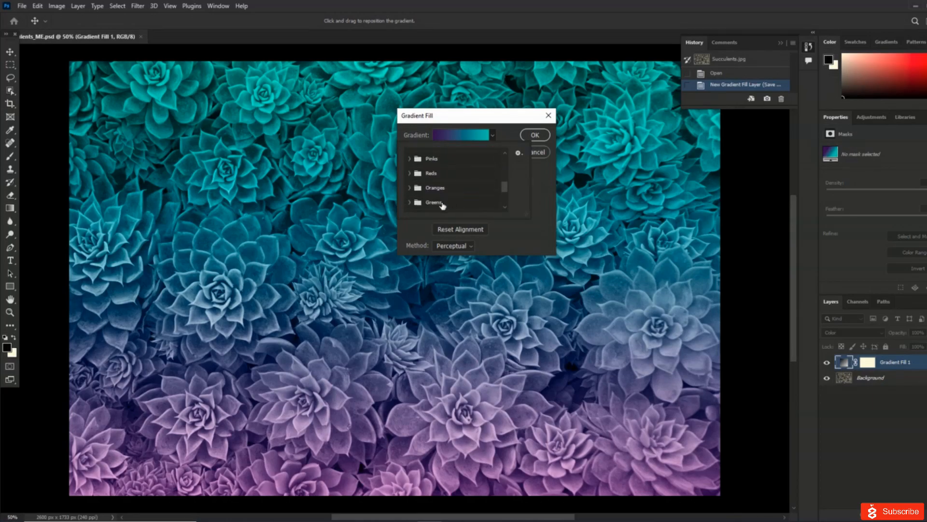
pyautogui.click(444, 205)
pyautogui.click(410, 202)
pyautogui.scroll(-1, 452, 200)
pyautogui.scroll(-3, 452, 199)
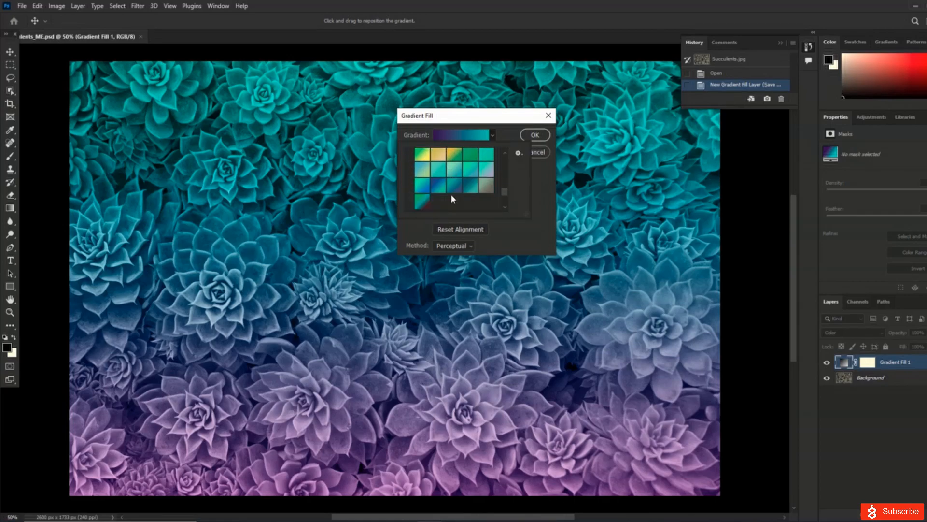
pyautogui.click(476, 170)
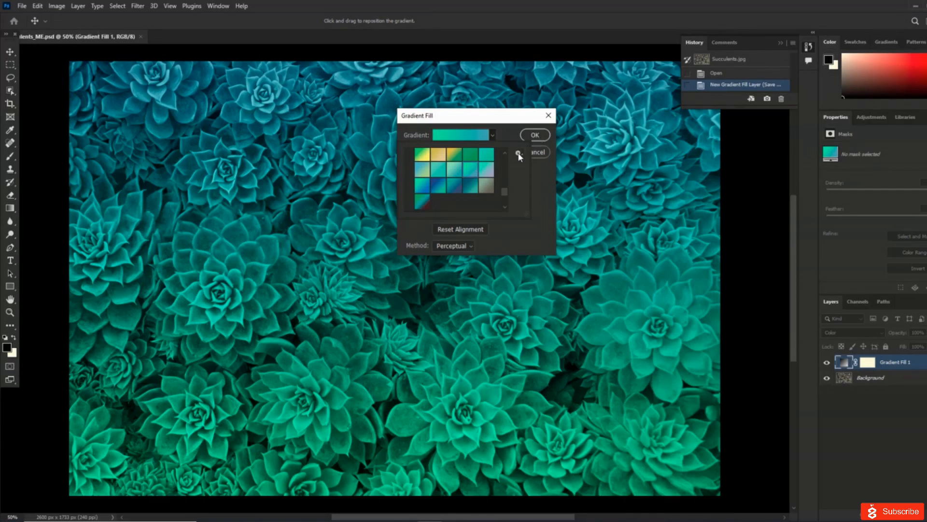
pyautogui.click(532, 137)
pyautogui.click(533, 137)
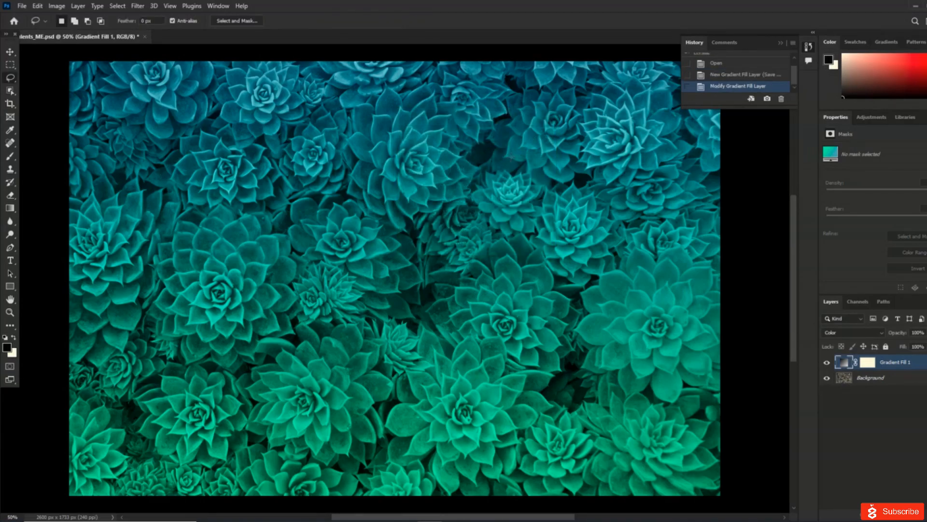
# - Edit the Gradient Fill 1 layer and set its gradient angle to 180 degrees
pyautogui.doubleClick(843, 366)
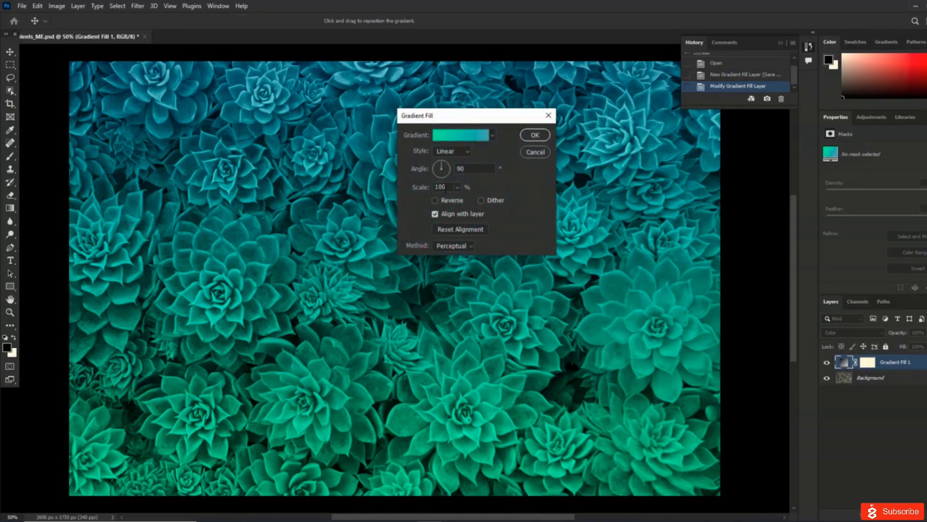
pyautogui.doubleClick(466, 169)
pyautogui.write('180')
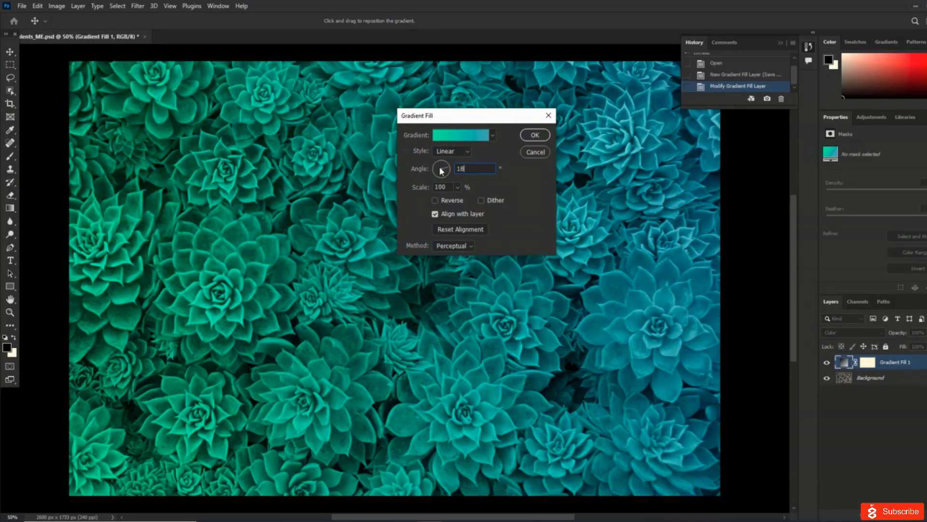
pyautogui.click(535, 137)
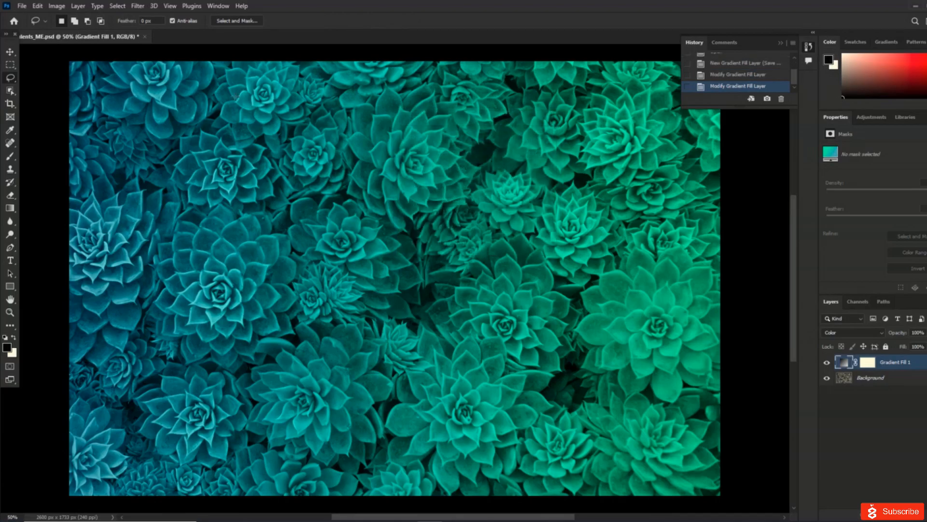
# - Save the document in Photoshop format under the new name Succulents_ME2 in the 04 DI Essentials folder
pyautogui.click(22, 7)
pyautogui.click(54, 126)
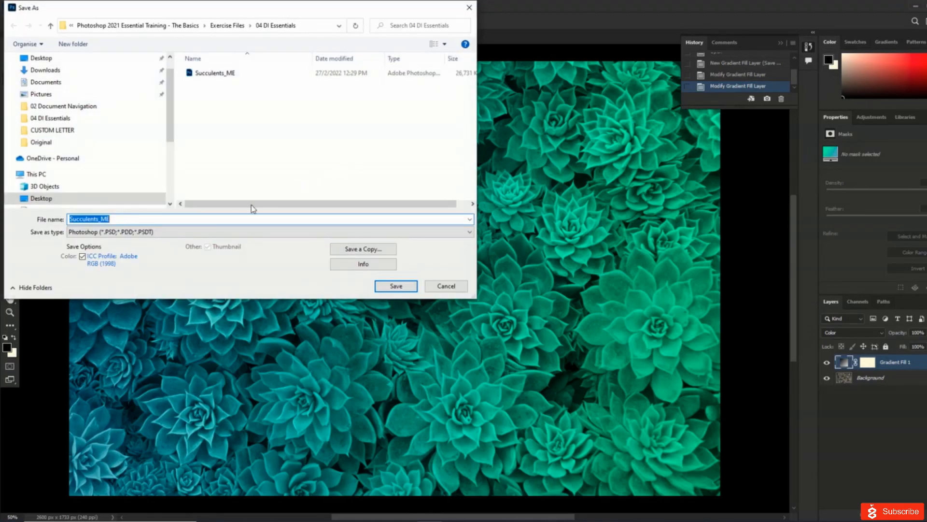
pyautogui.click(139, 220)
pyautogui.write('2')
pyautogui.click(400, 287)
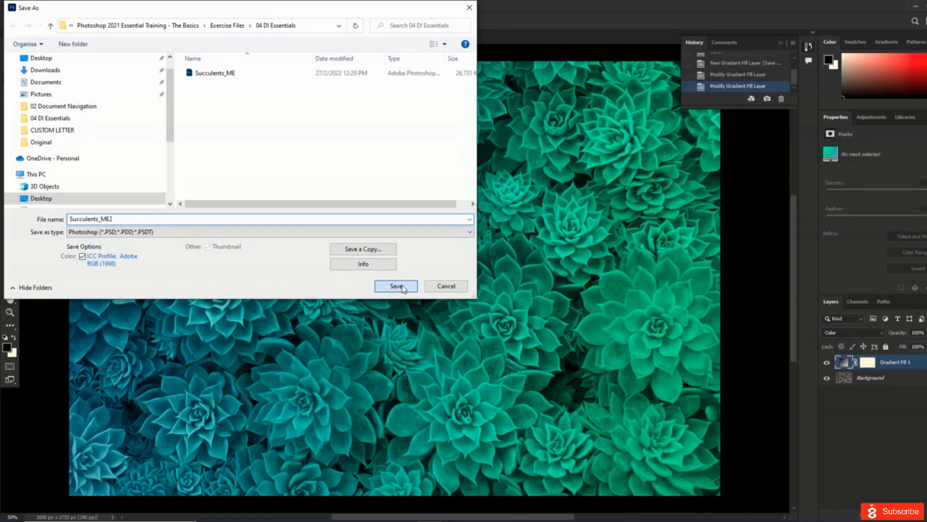
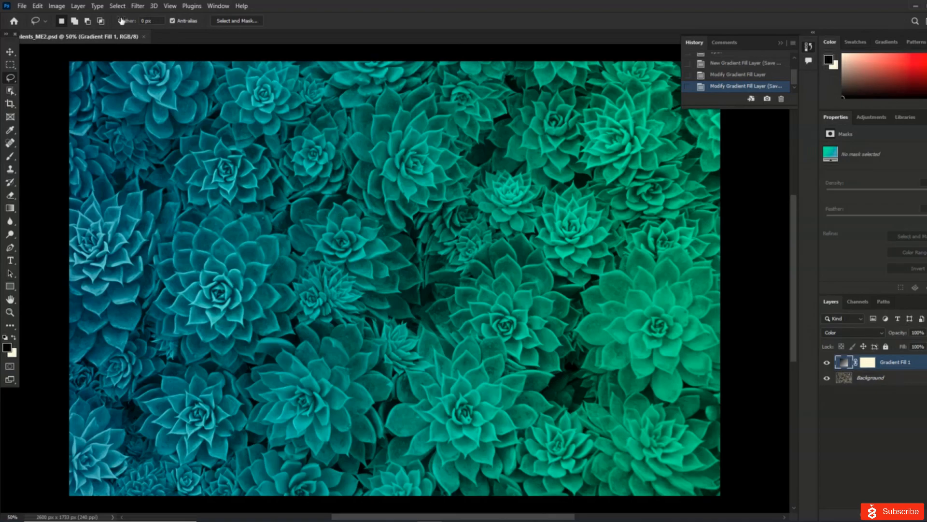
# - Open the Export As settings for the document and choose the JPG format with Good quality
pyautogui.click(22, 6)
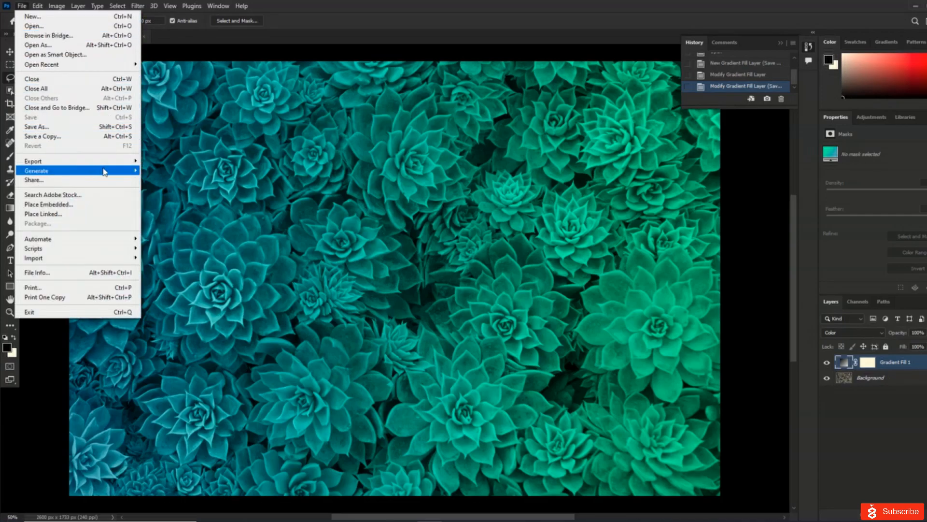
pyautogui.moveTo(125, 163)
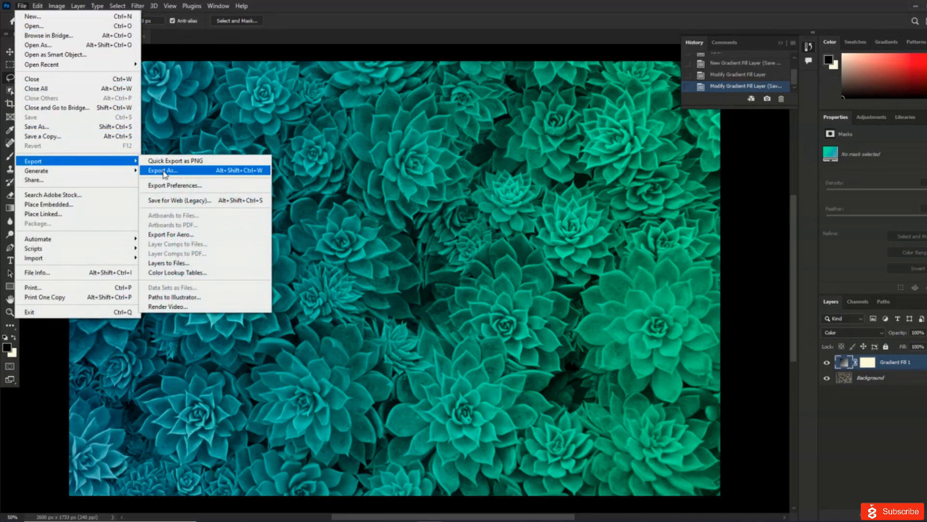
pyautogui.click(163, 170)
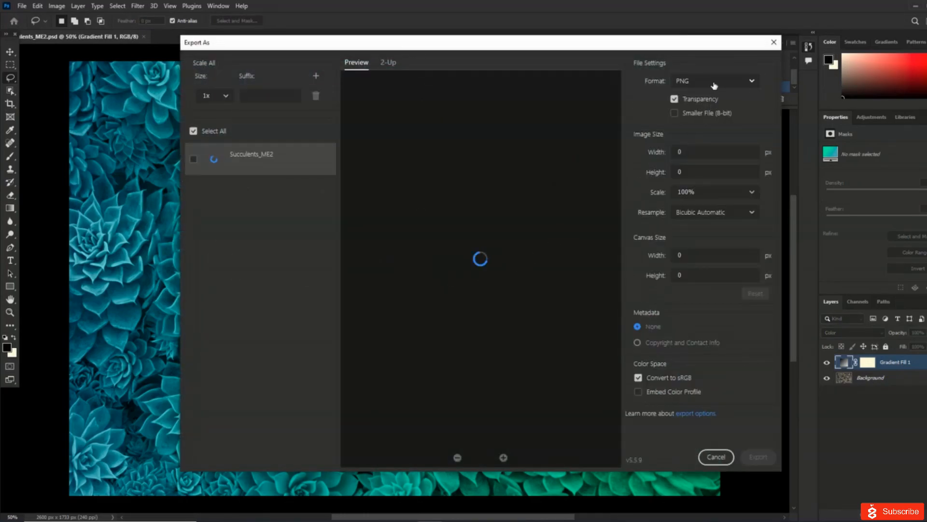
pyautogui.click(714, 83)
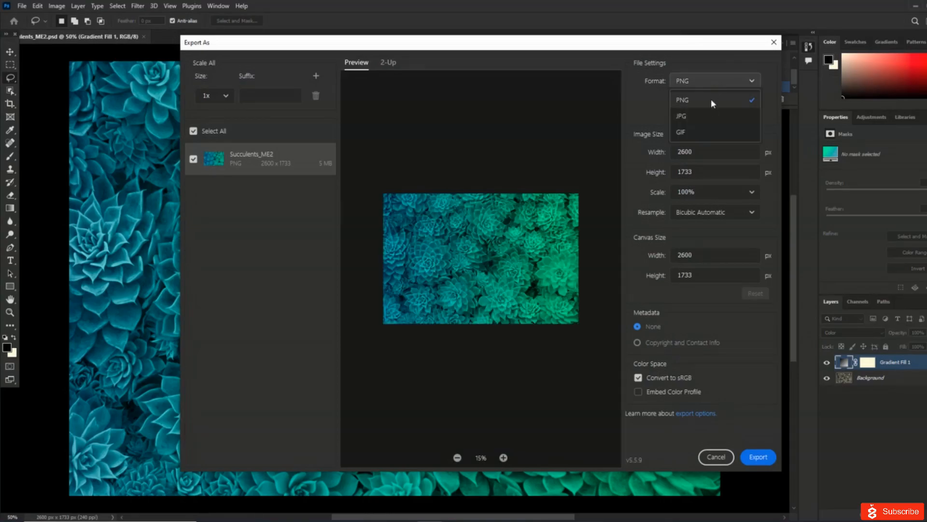
pyautogui.click(713, 118)
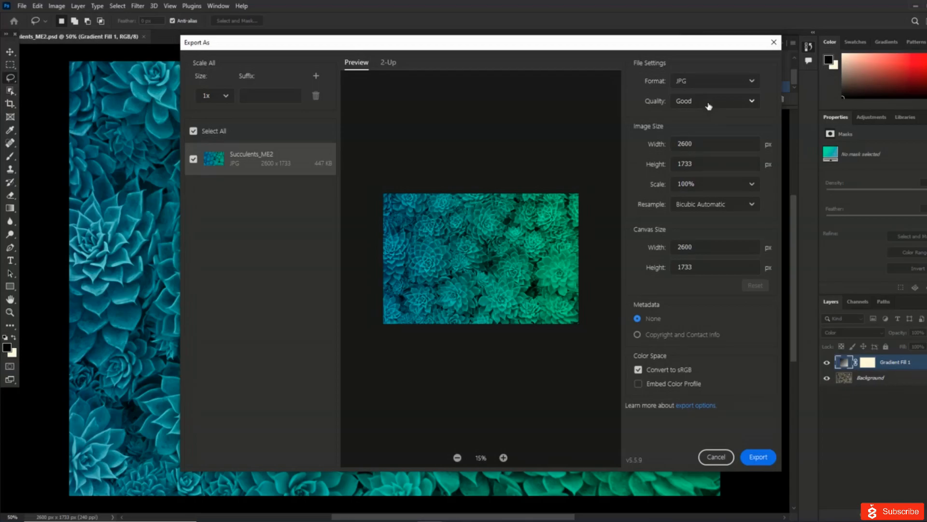
pyautogui.click(709, 104)
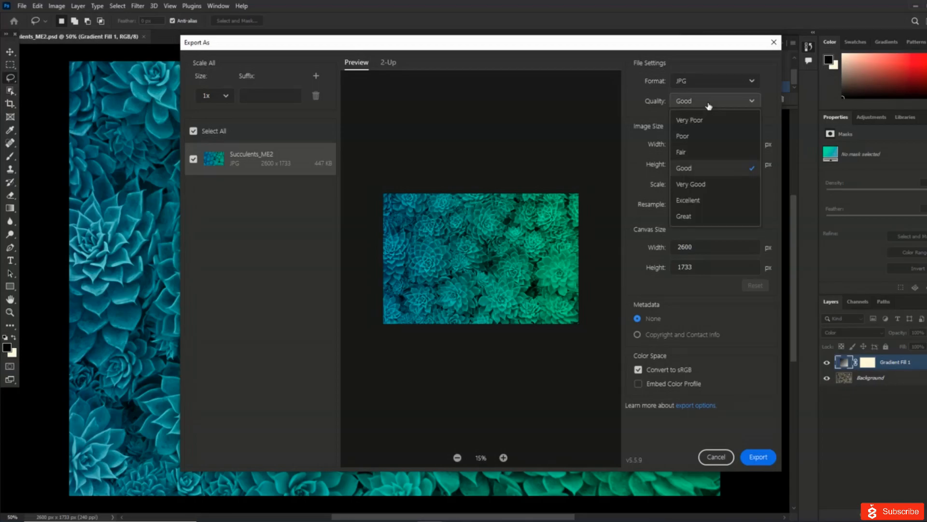
pyautogui.click(708, 102)
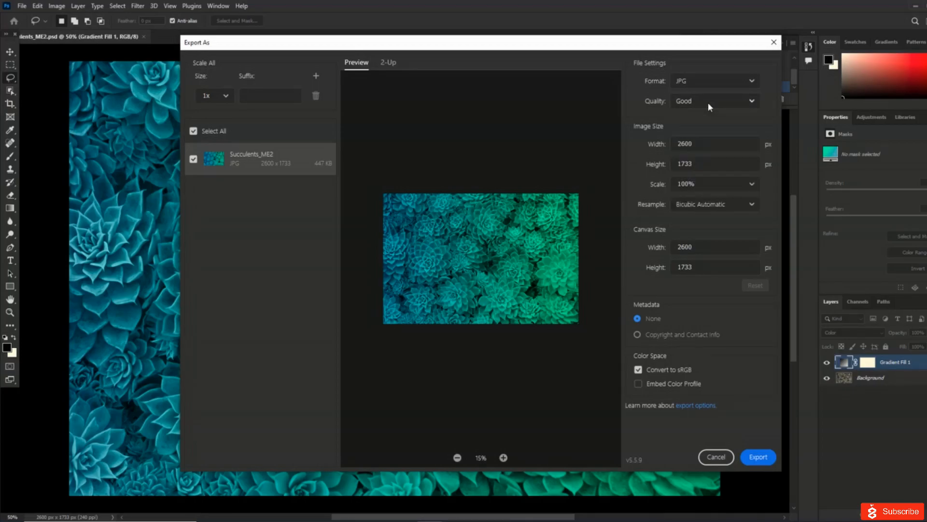
# - Set the exported image width to 800 px, include copyright and contact info metadata, and embed the color profile
pyautogui.click(717, 143)
pyautogui.moveTo(717, 144); pyautogui.dragTo(662, 142)
pyautogui.write('800')
pyautogui.doubleClick(699, 163)
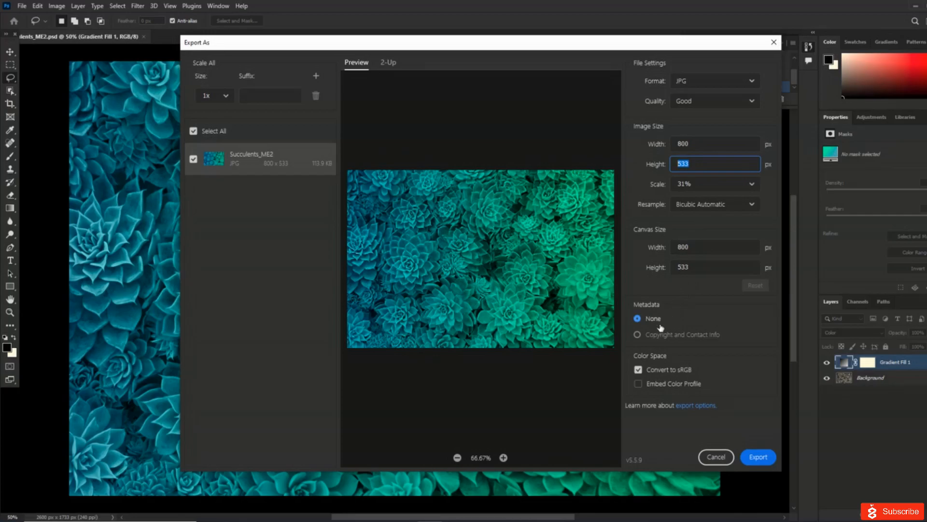
pyautogui.click(638, 339)
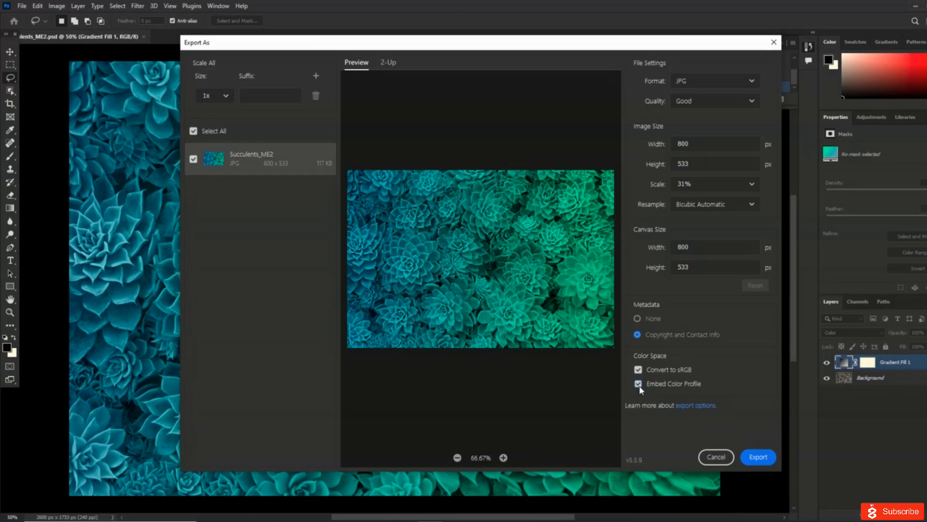
# - Export the JPG into the 04 DI Essentials folder with the file name Succulents_ME3
pyautogui.click(762, 457)
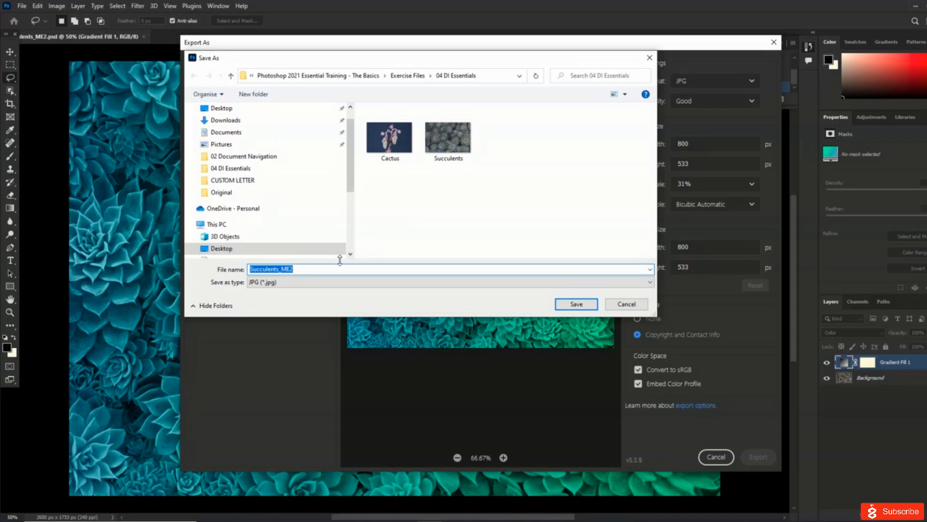
pyautogui.click(311, 270)
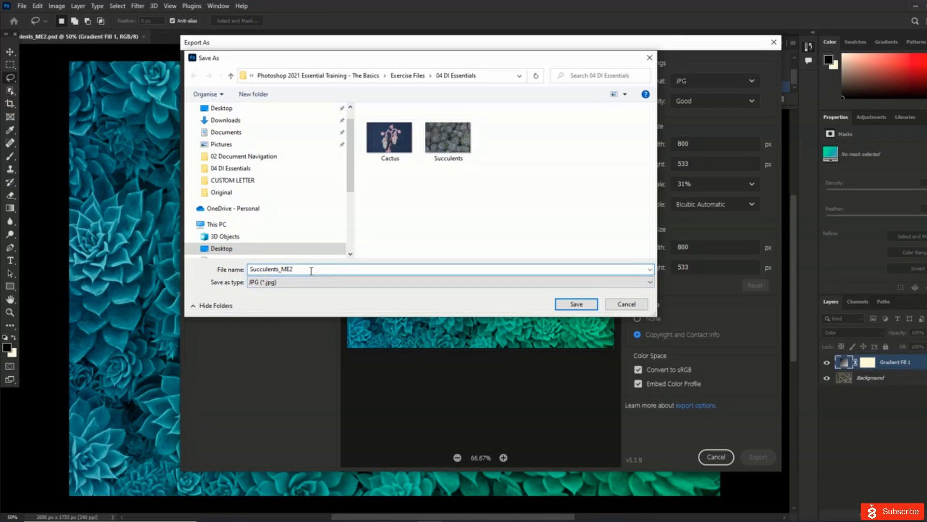
pyautogui.press('BackSpace')
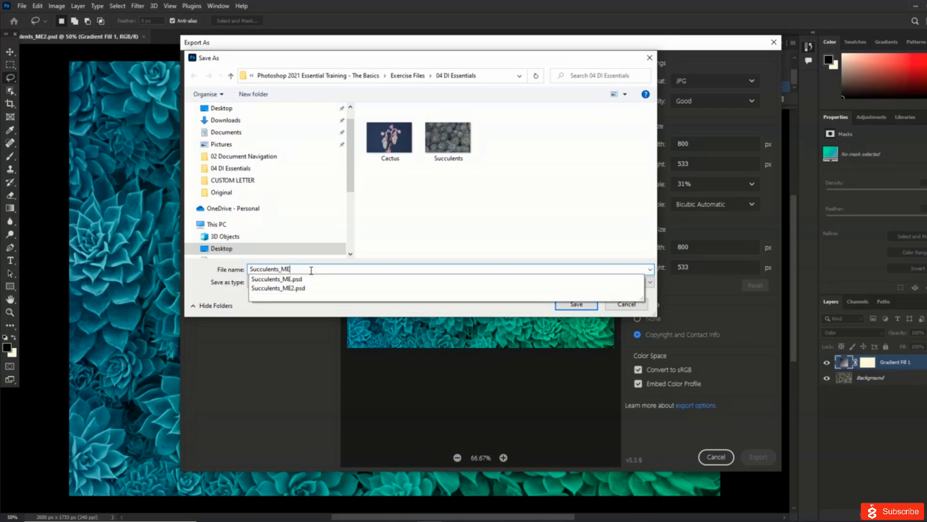
pyautogui.write('3')
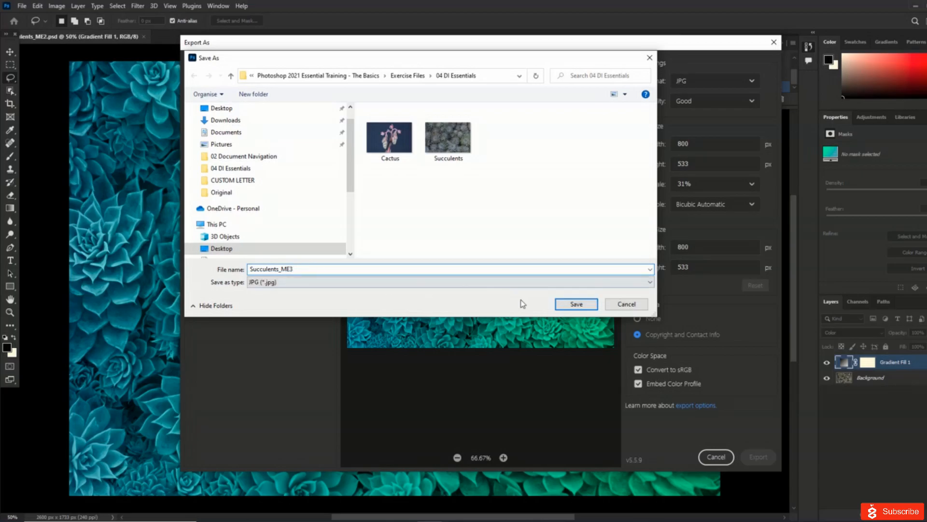
pyautogui.click(587, 304)
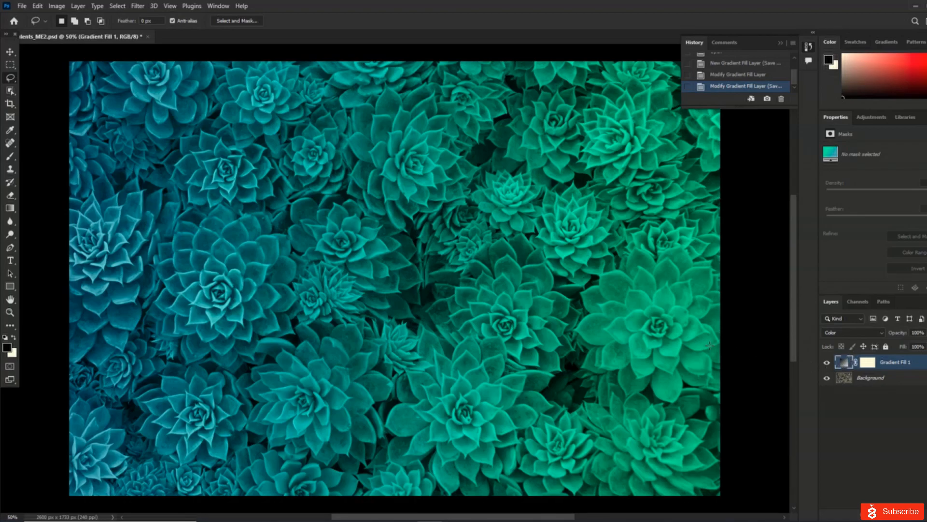
# - Close the Succulents_ME2 document without saving changes
pyautogui.click(24, 7)
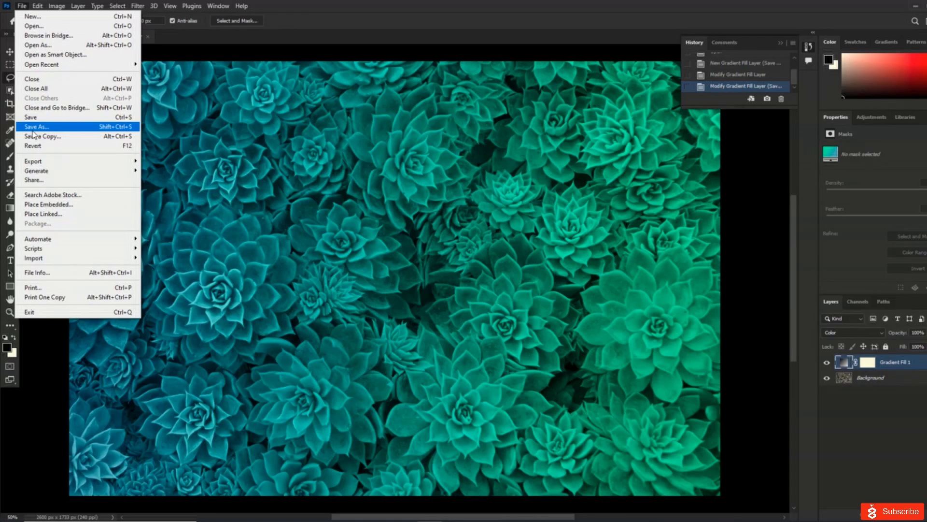
pyautogui.click(40, 82)
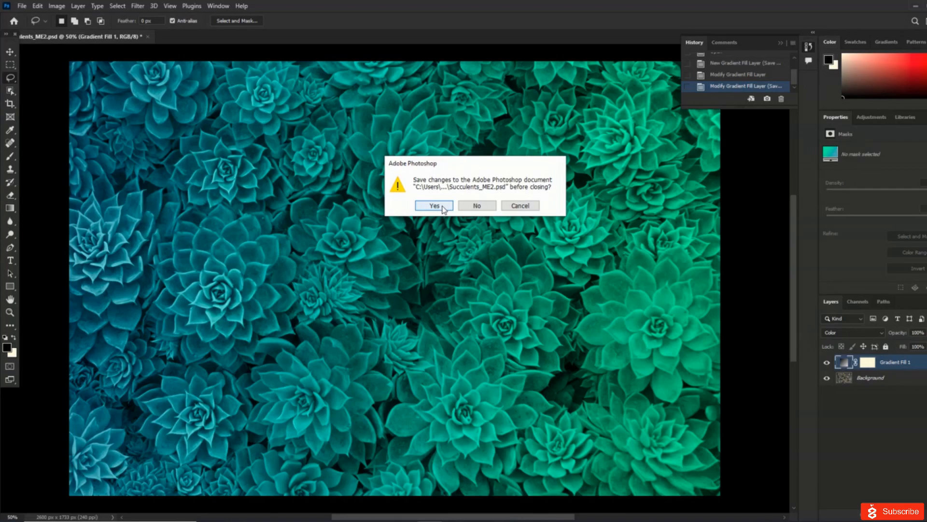
pyautogui.click(475, 206)
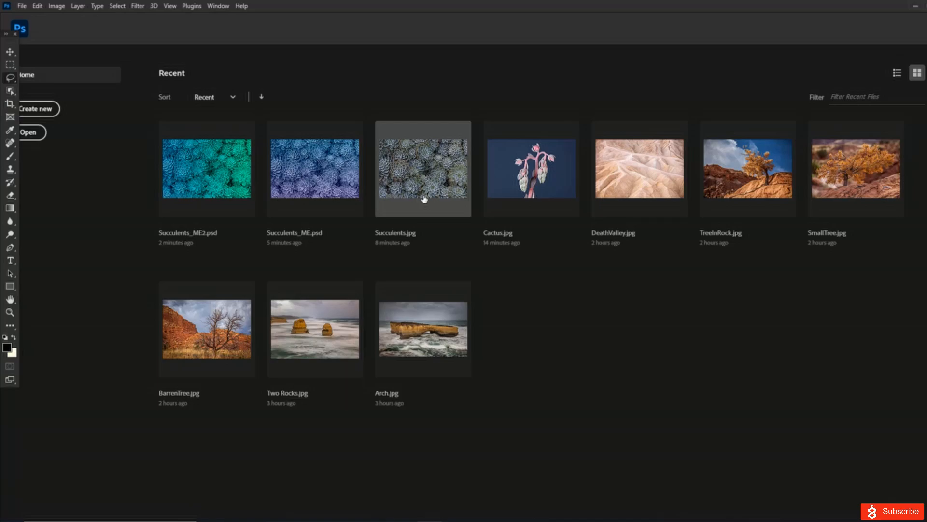
# - Review the file saving and compatibility options in the File Handling preferences, and close the preferences
pyautogui.click(38, 6)
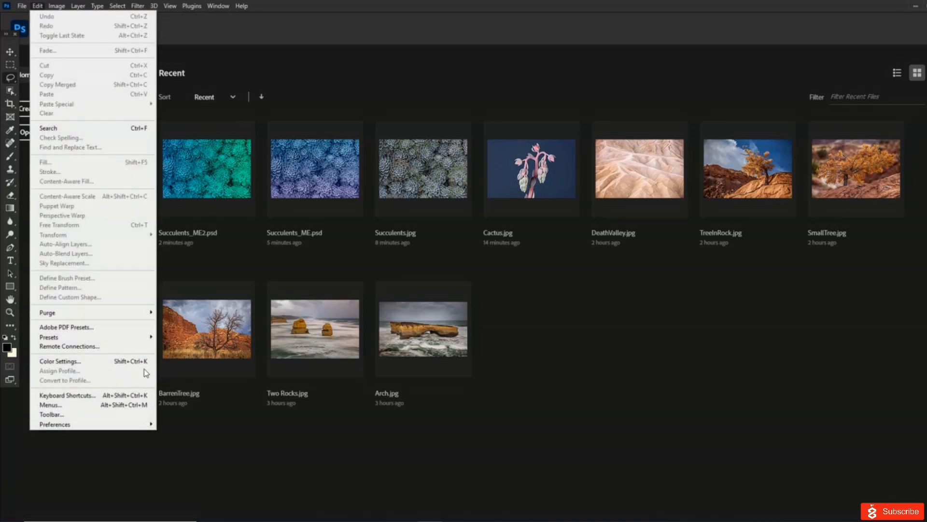
pyautogui.moveTo(112, 425)
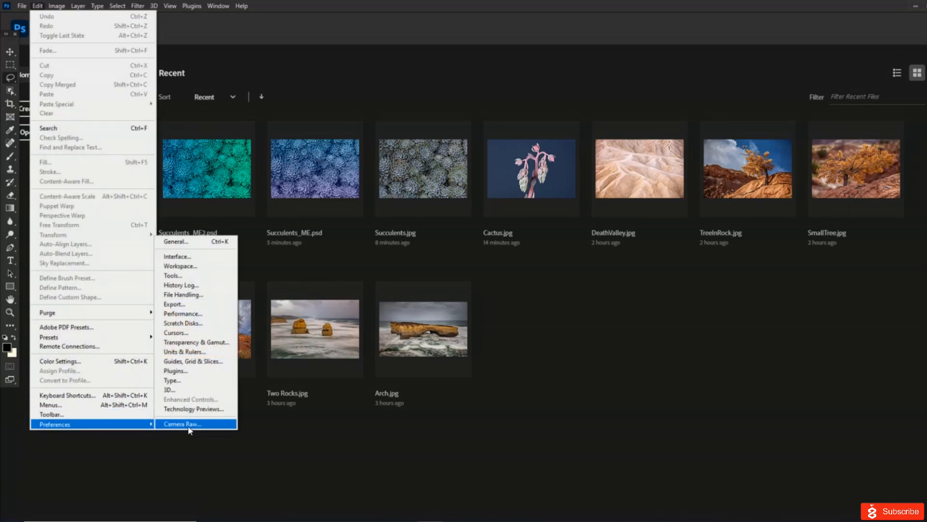
pyautogui.click(202, 295)
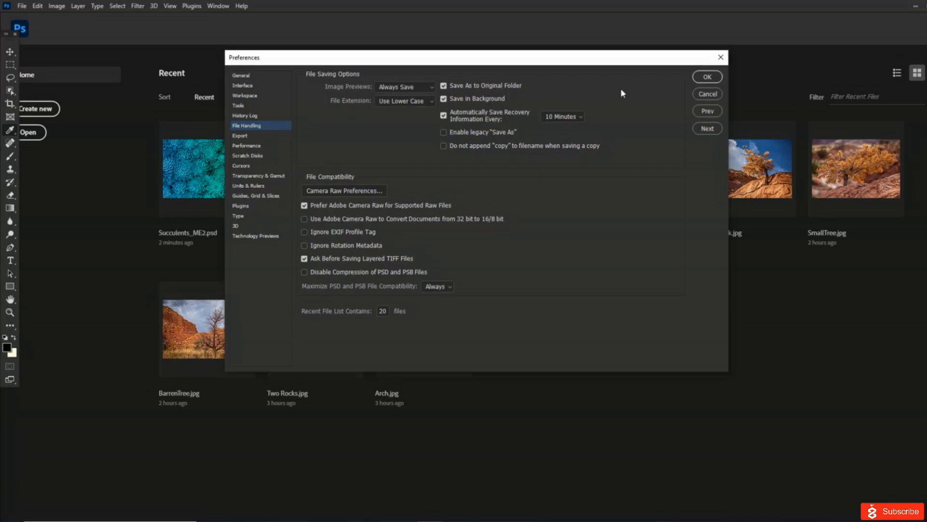
pyautogui.click(707, 78)
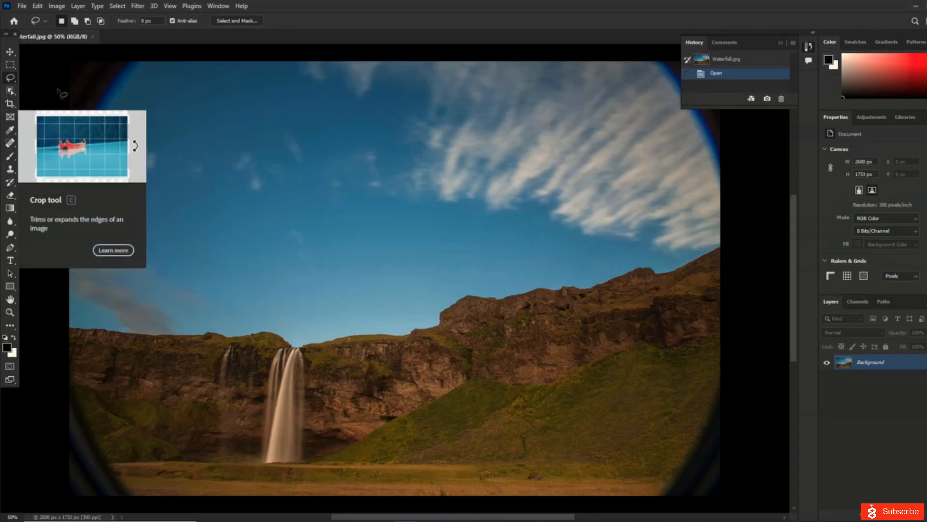
# - Try a freehand crop around the waterfall and sky with the Crop tool, adjust its frame, and cancel the crop
pyautogui.click(12, 107)
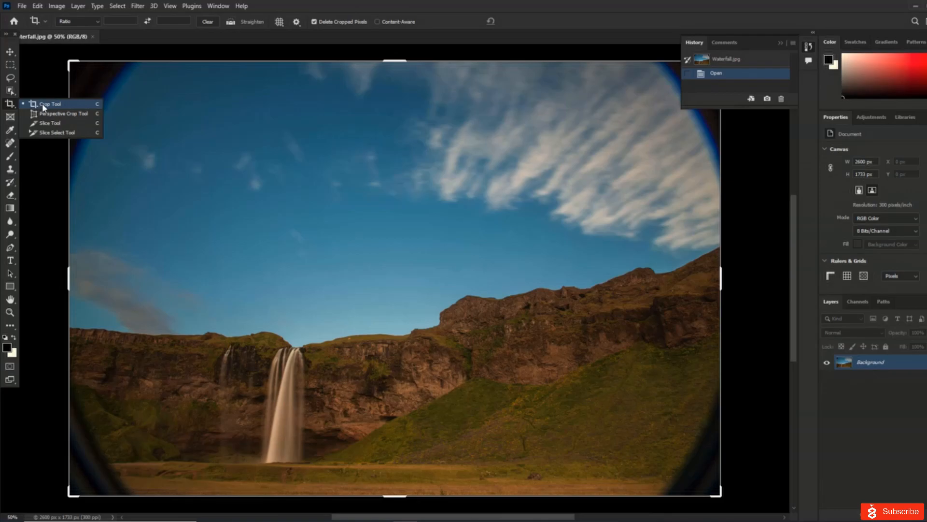
pyautogui.click(42, 103)
pyautogui.moveTo(151, 110); pyautogui.dragTo(593, 473)
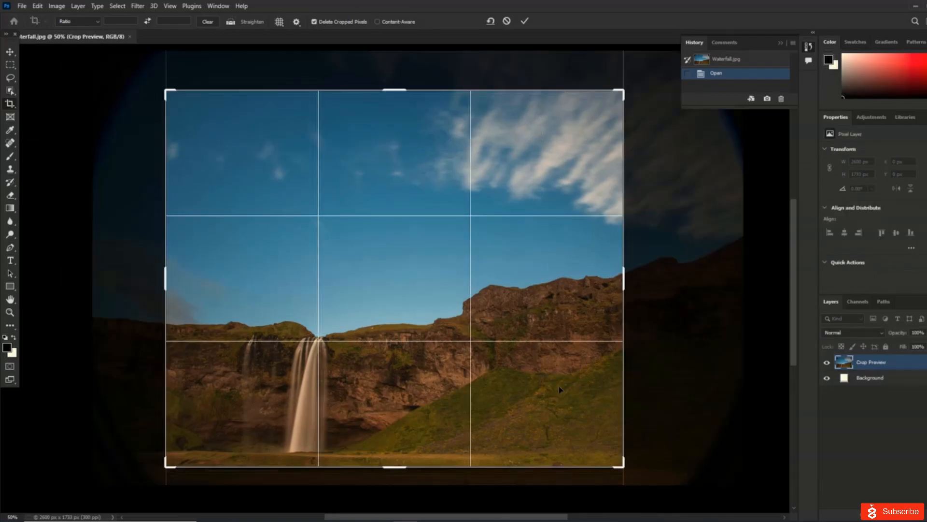
pyautogui.moveTo(623, 279)
pyautogui.mouseDown()
pyautogui.moveTo(652, 267)
pyautogui.moveTo(621, 267)
pyautogui.moveTo(616, 283)
pyautogui.mouseUp()
pyautogui.moveTo(441, 288); pyautogui.dragTo(404, 295)
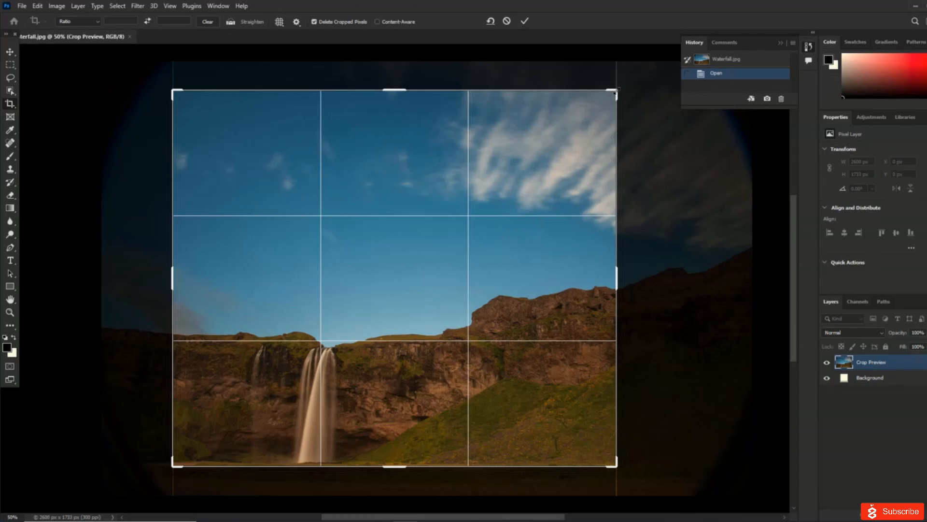
pyautogui.moveTo(616, 91); pyautogui.dragTo(636, 80)
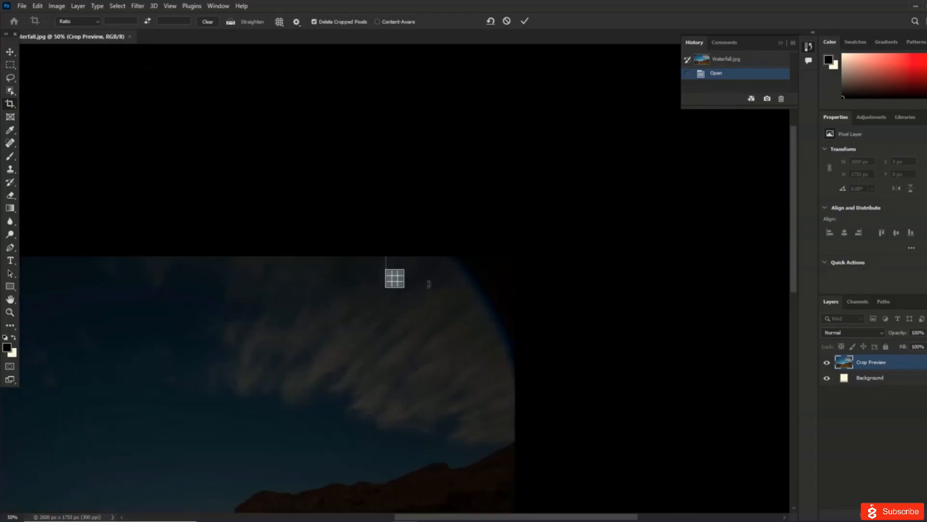
pyautogui.press('Escape')
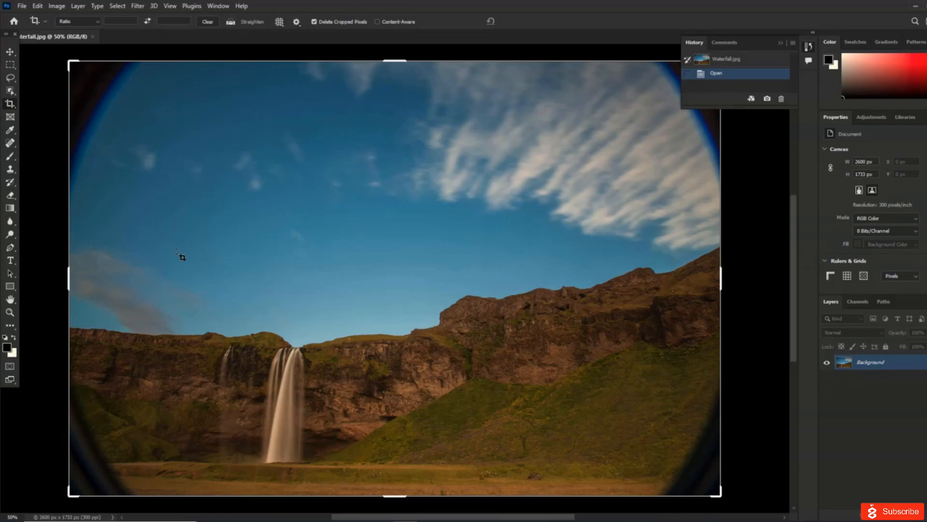
# - Apply the 2 : 3 (4 : 6) crop ratio, swap it to landscape and swap it back to portrait
pyautogui.click(80, 27)
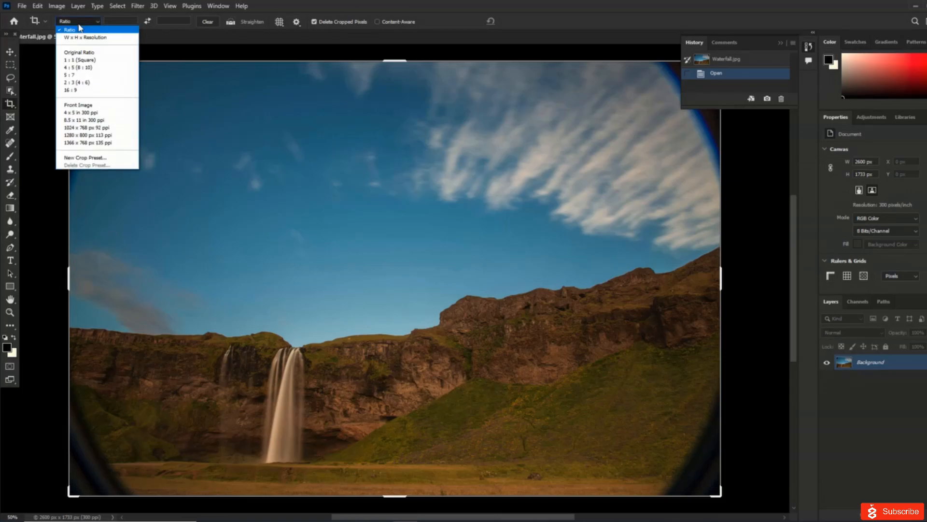
pyautogui.click(89, 83)
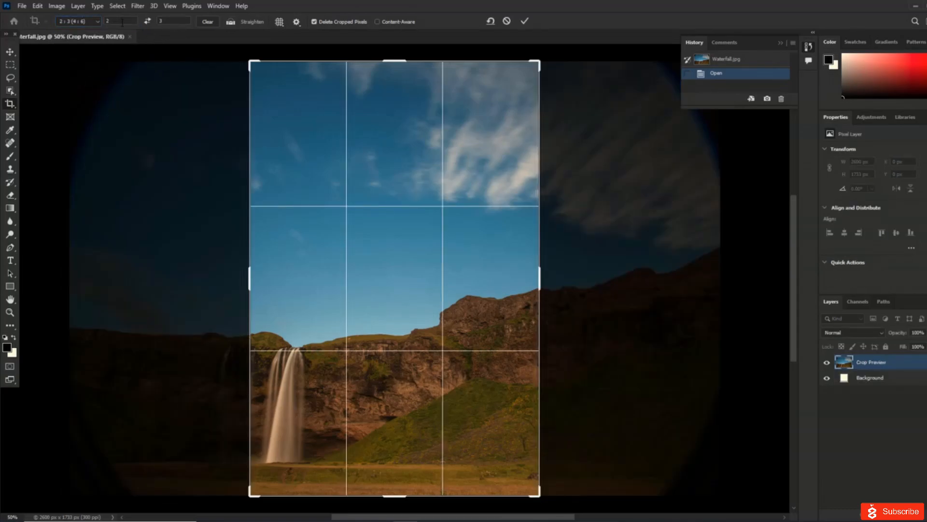
pyautogui.click(148, 21)
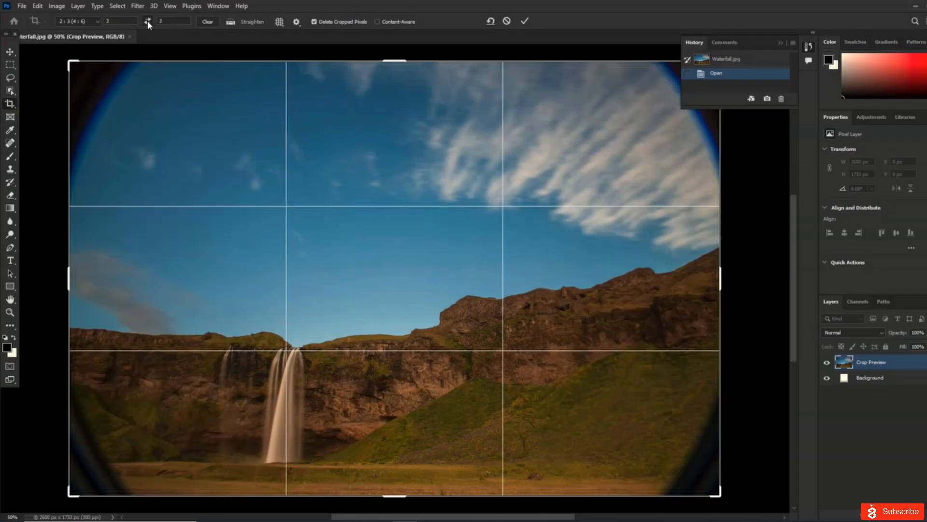
pyautogui.click(148, 21)
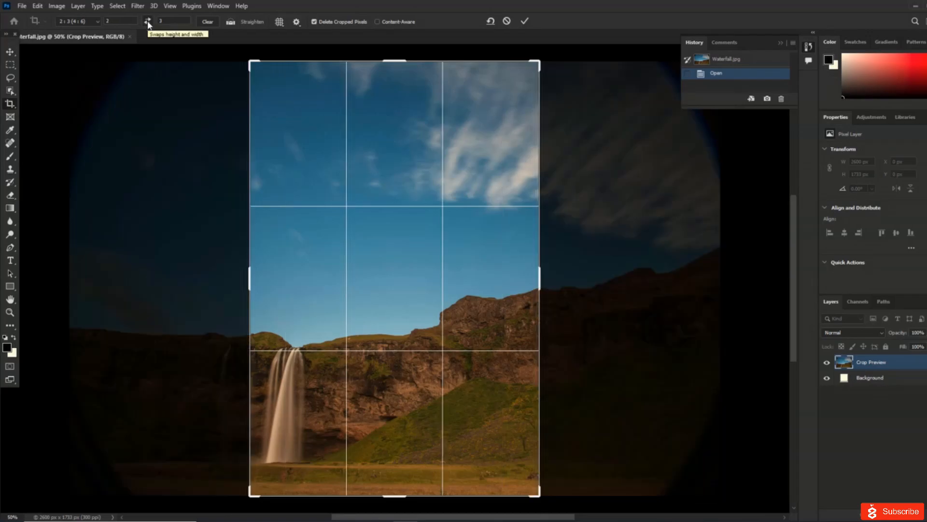
# - Clear the crop ratio and freely resize the crop box around the waterfall and the green hillside
pyautogui.click(208, 22)
pyautogui.moveTo(541, 63); pyautogui.dragTo(575, 122)
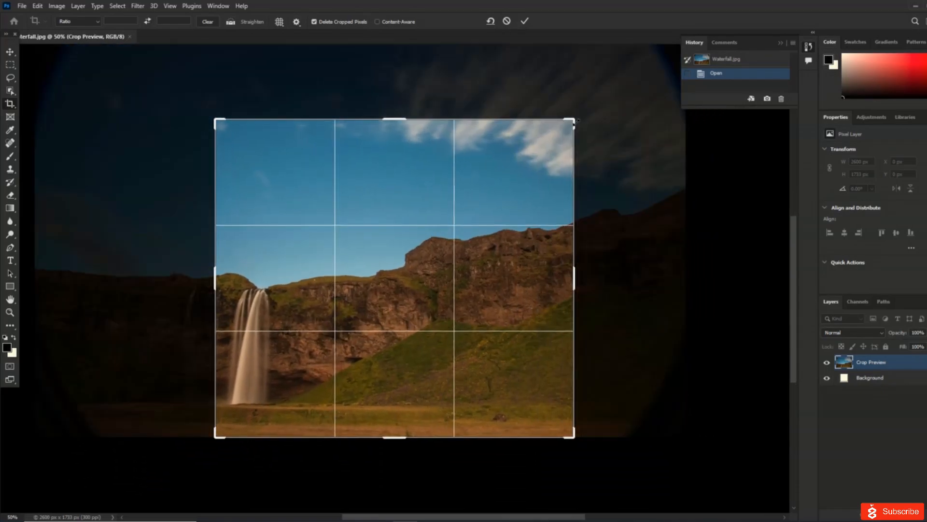
# - Switch the crop overlay to Grid with Auto Show Overlay and resize the crop box by its corner to test it
pyautogui.click(279, 23)
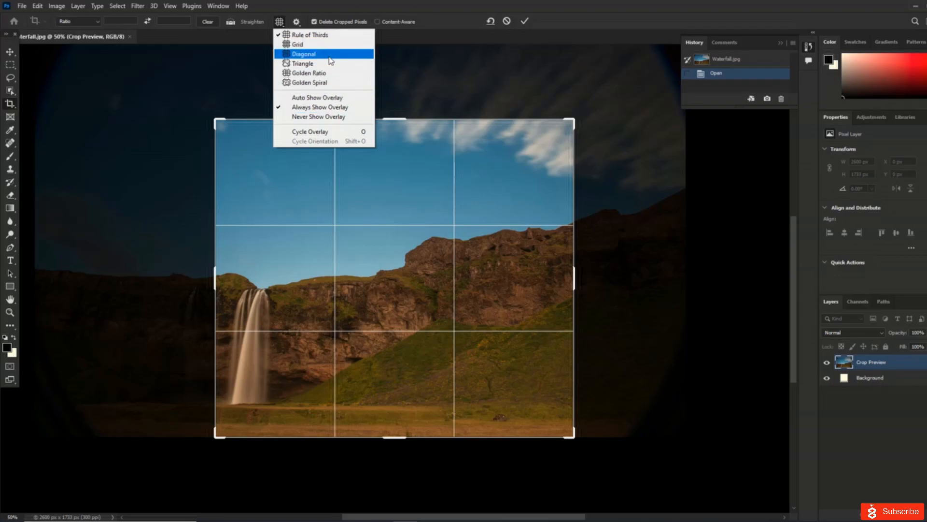
pyautogui.click(335, 131)
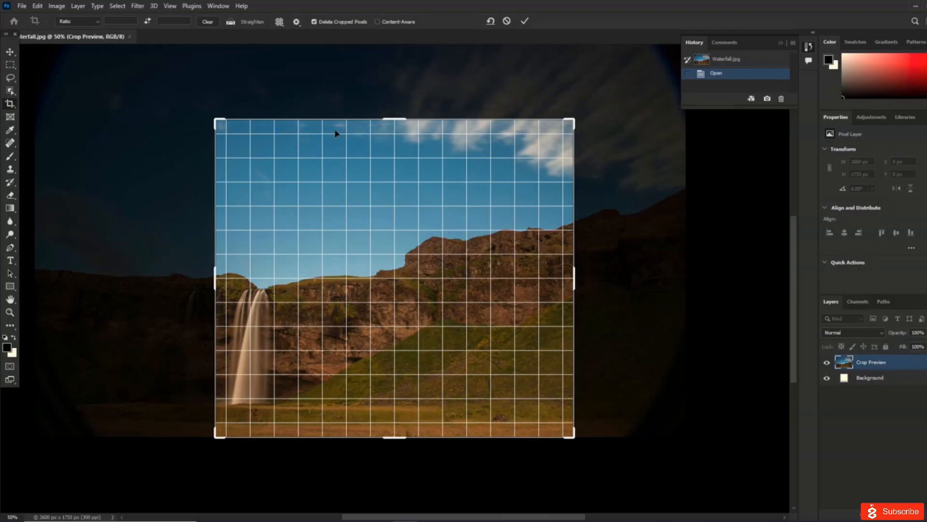
pyautogui.click(279, 22)
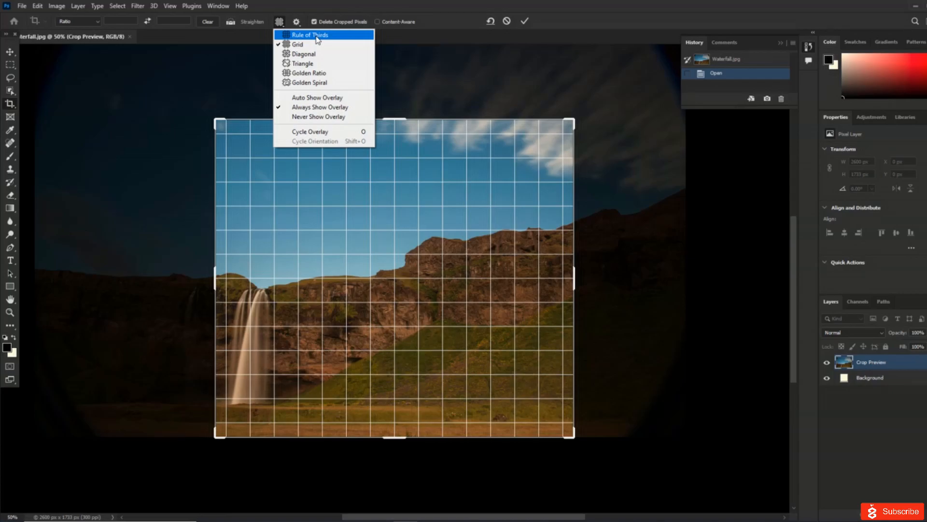
pyautogui.click(313, 99)
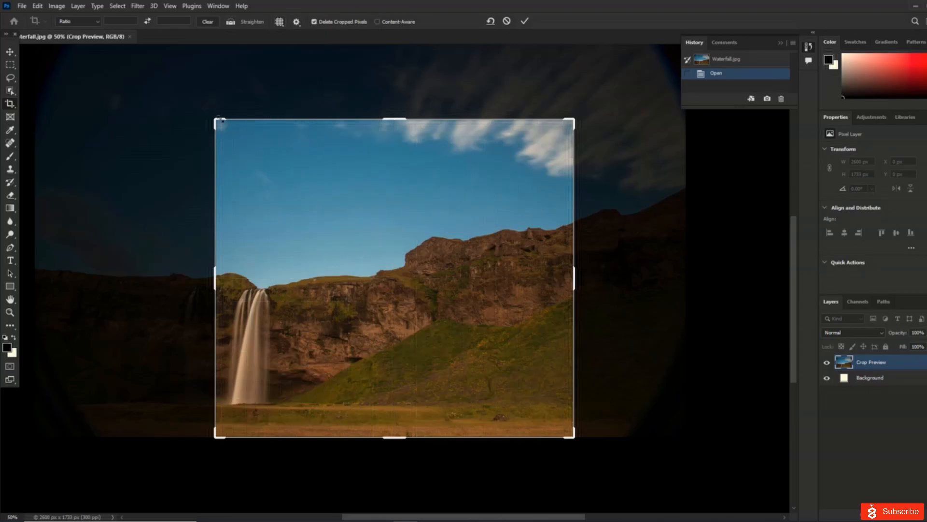
pyautogui.moveTo(218, 119); pyautogui.dragTo(246, 141)
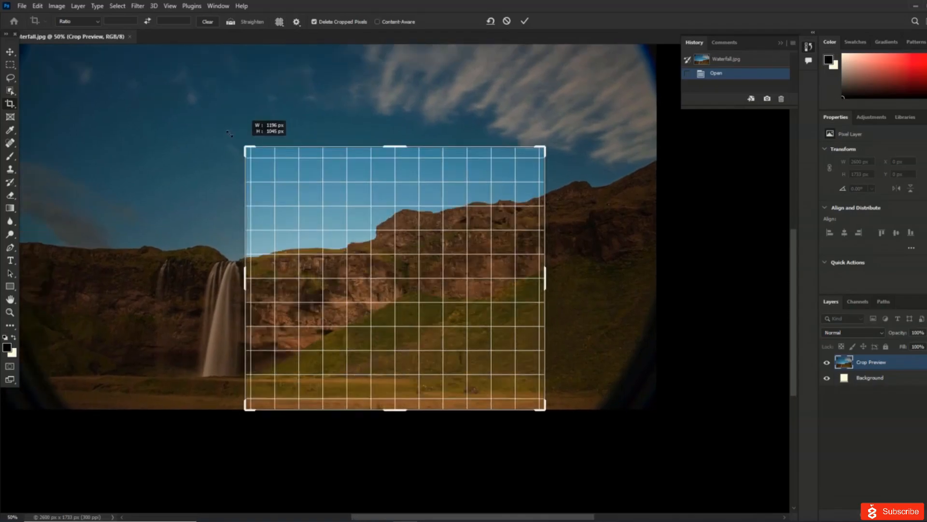
# - Set the crop overlay to Rule of Thirds with Always Show Overlay and enlarge the crop box to about 1556 x 1297 px
pyautogui.click(279, 22)
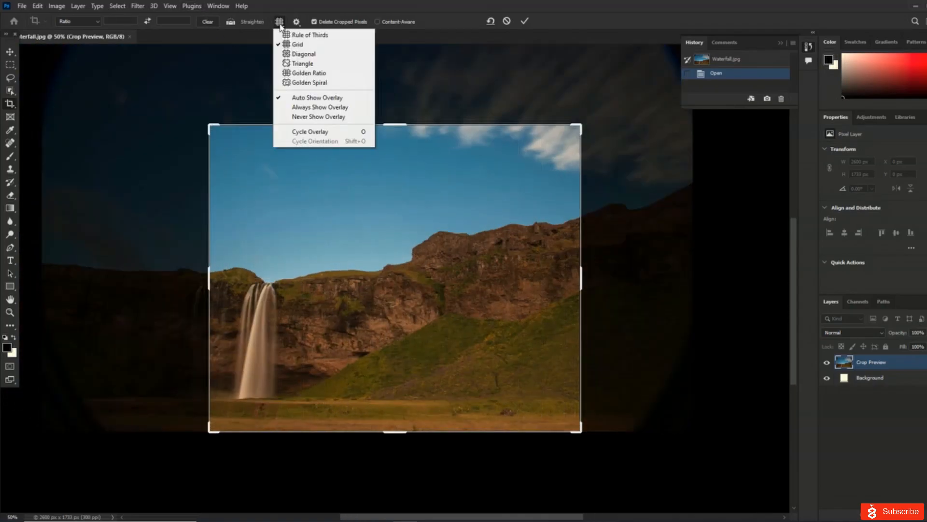
pyautogui.click(290, 35)
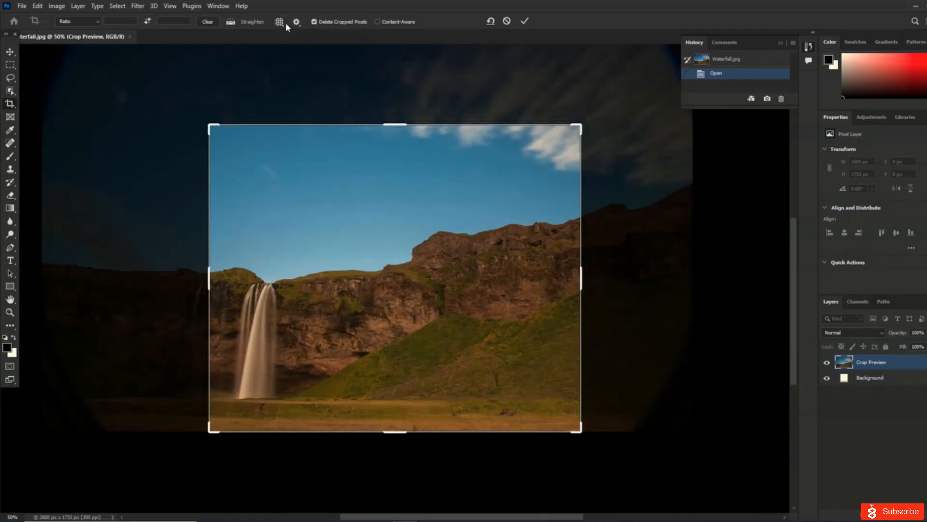
pyautogui.click(283, 22)
pyautogui.click(303, 106)
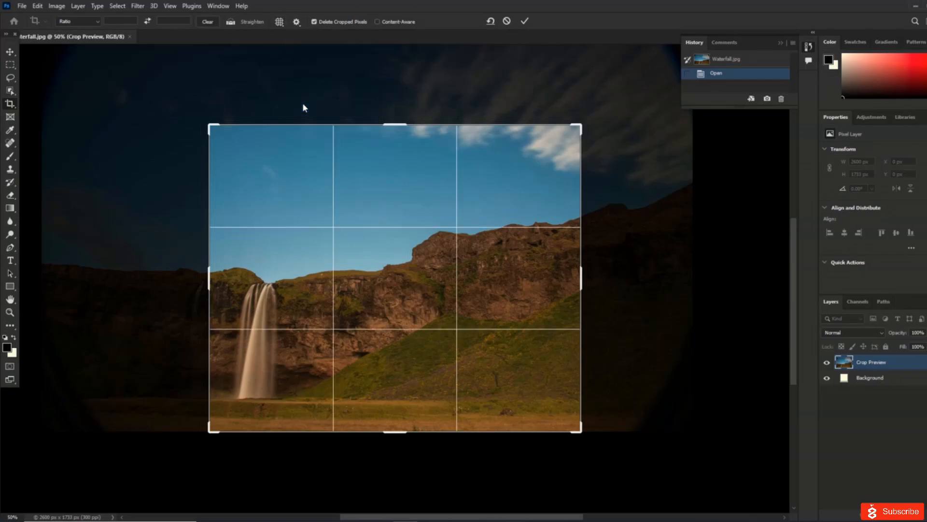
pyautogui.moveTo(211, 126); pyautogui.dragTo(201, 110)
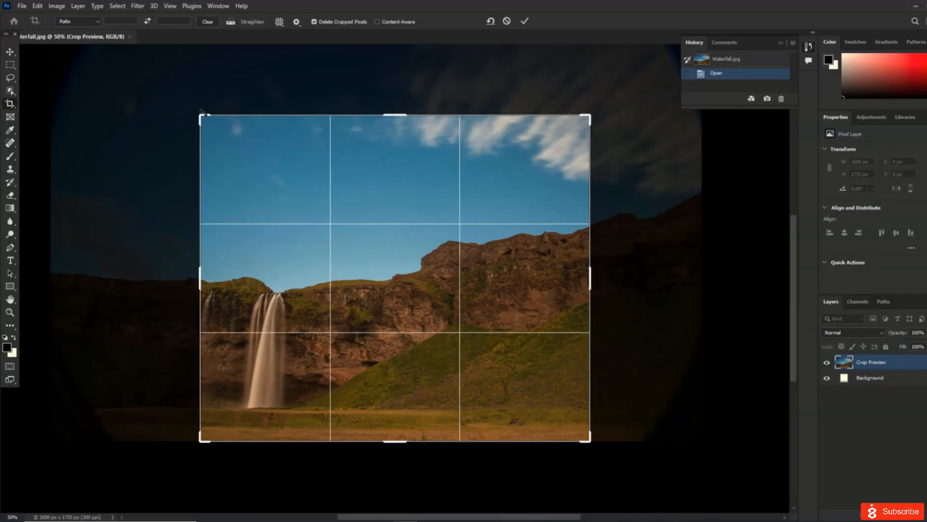
# - Cycle the crop overlay through its styles to Golden Ratio, and return it to Rule of Thirds
pyautogui.press('o')
pyautogui.press('o')
pyautogui.press('o')
pyautogui.press('o')
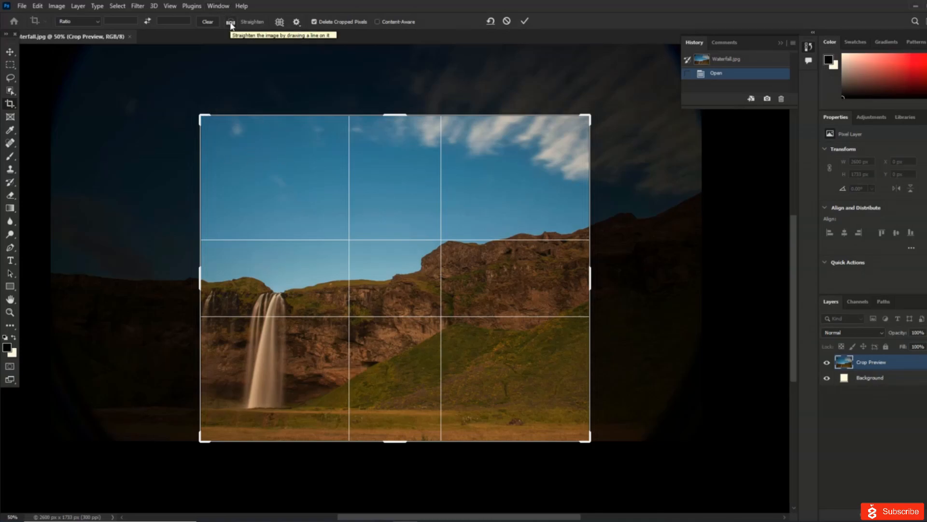
pyautogui.click(279, 21)
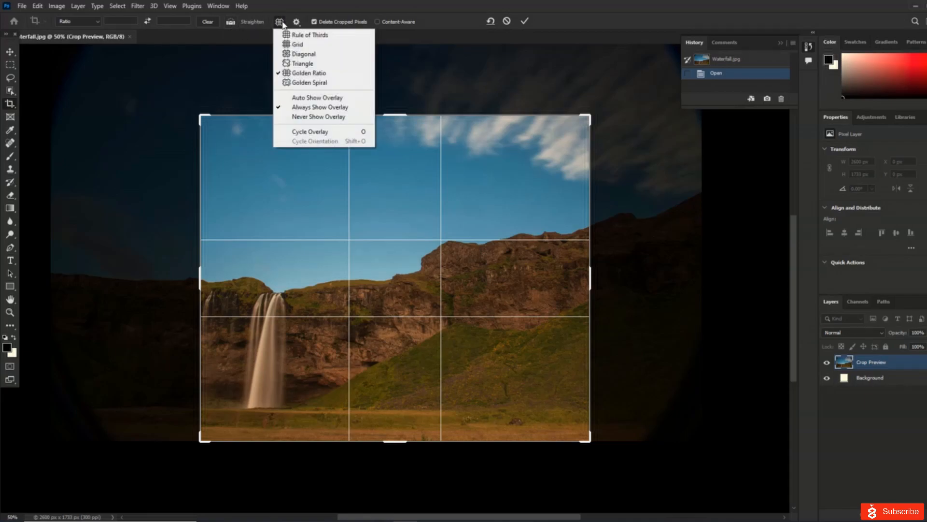
pyautogui.click(308, 35)
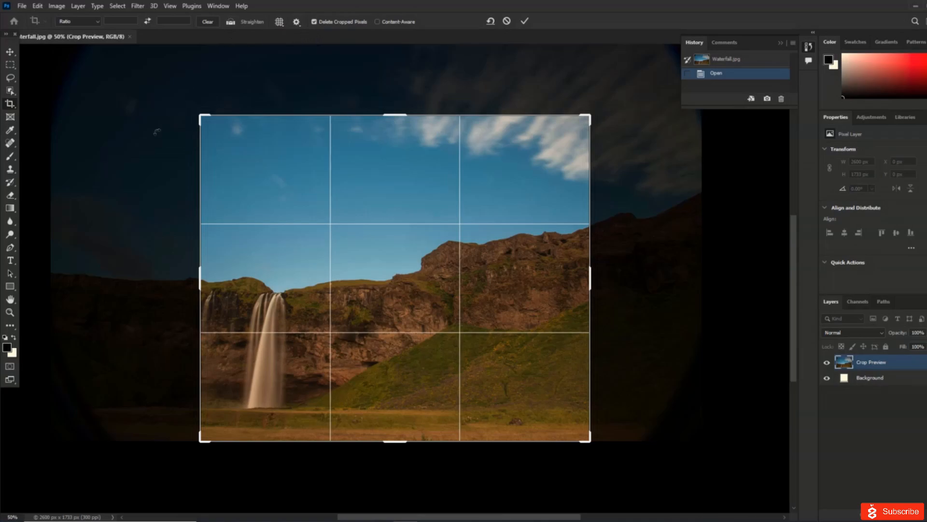
# - Turn off Show Cropped Area in the crop options and set the crop shield opacity to 75%
pyautogui.click(296, 22)
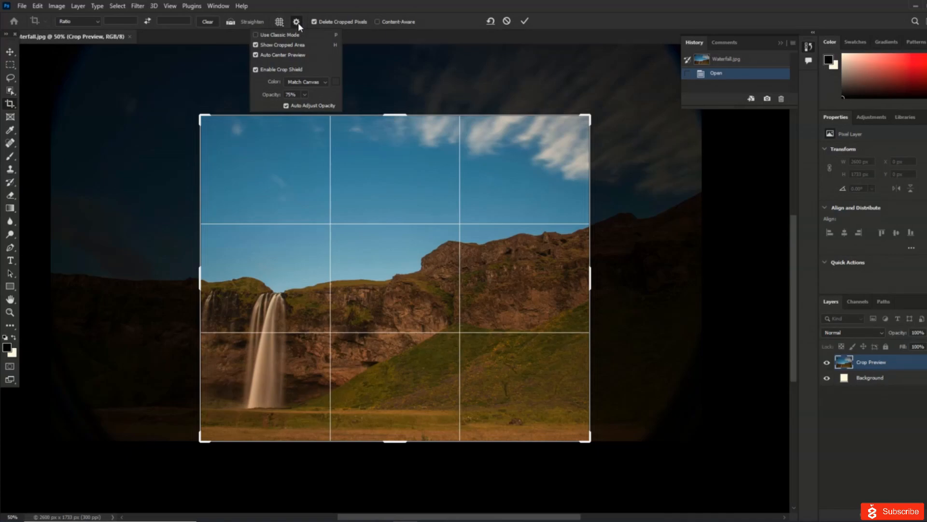
pyautogui.click(300, 45)
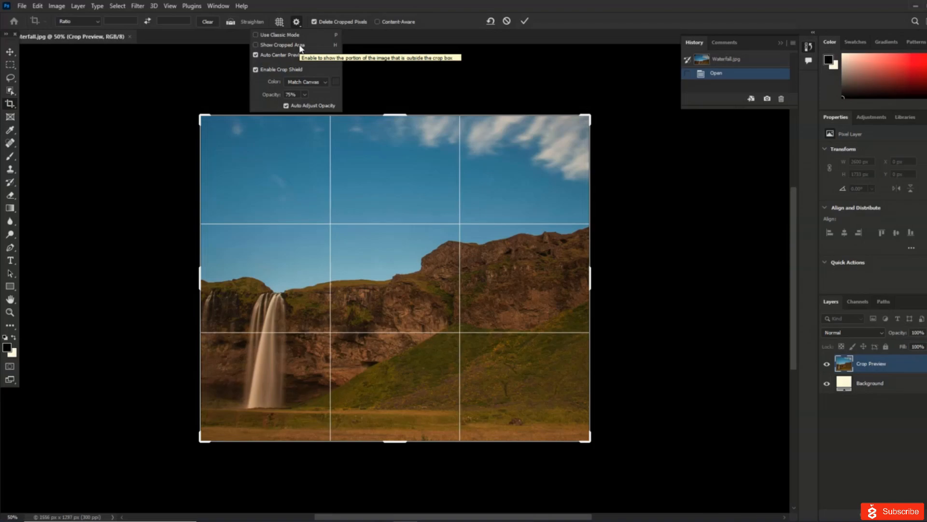
pyautogui.click(304, 95)
pyautogui.moveTo(308, 106); pyautogui.dragTo(272, 109)
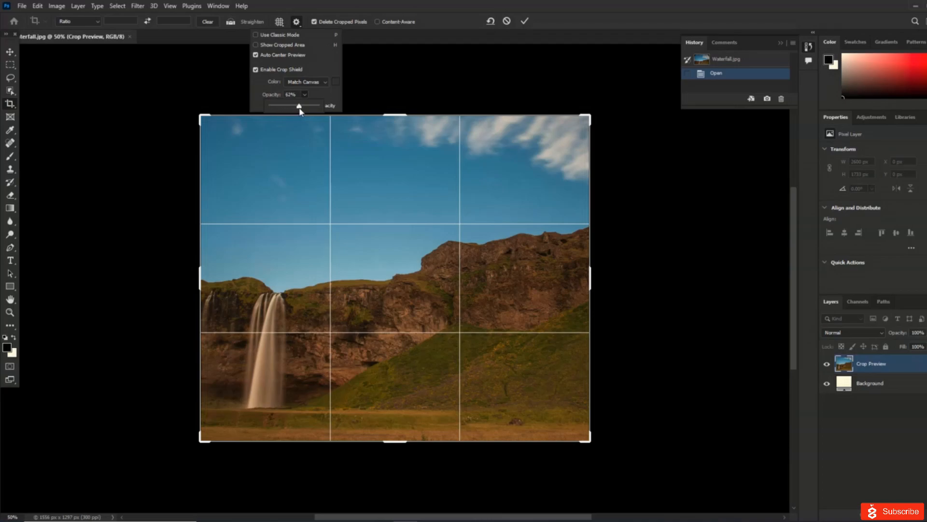
pyautogui.moveTo(280, 113); pyautogui.dragTo(304, 112)
pyautogui.click(305, 94)
pyautogui.moveTo(305, 95); pyautogui.dragTo(307, 110)
pyautogui.write('75')
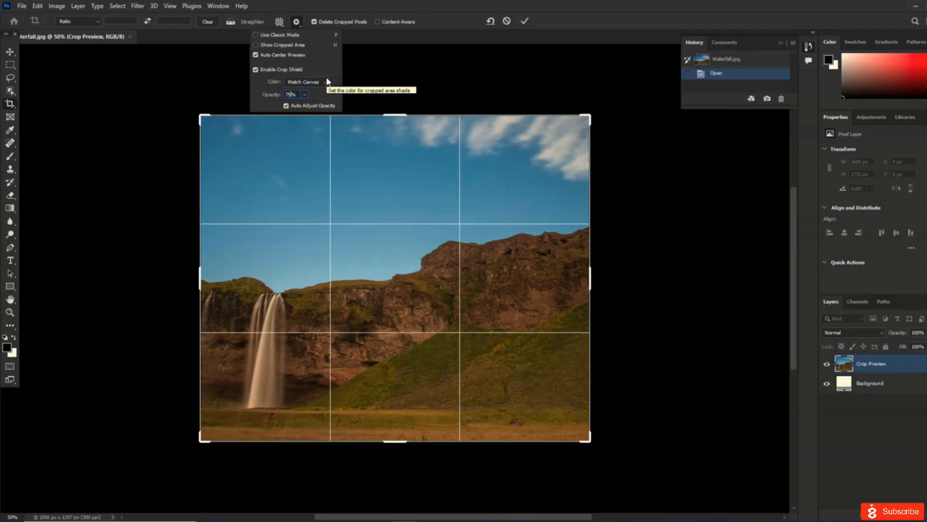
pyautogui.click(374, 86)
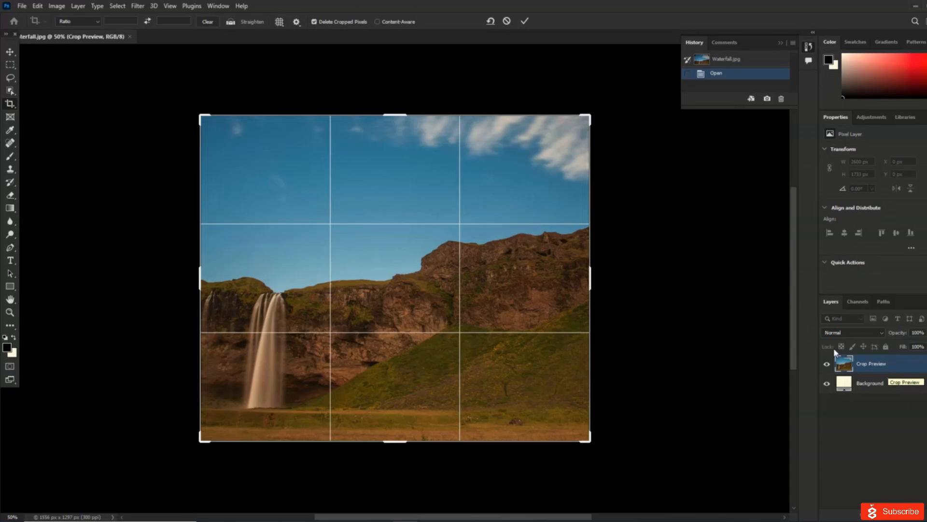
# - Apply the crop with Delete Cropped Pixels enabled and unlock the Background into a regular layer
pyautogui.click(526, 21)
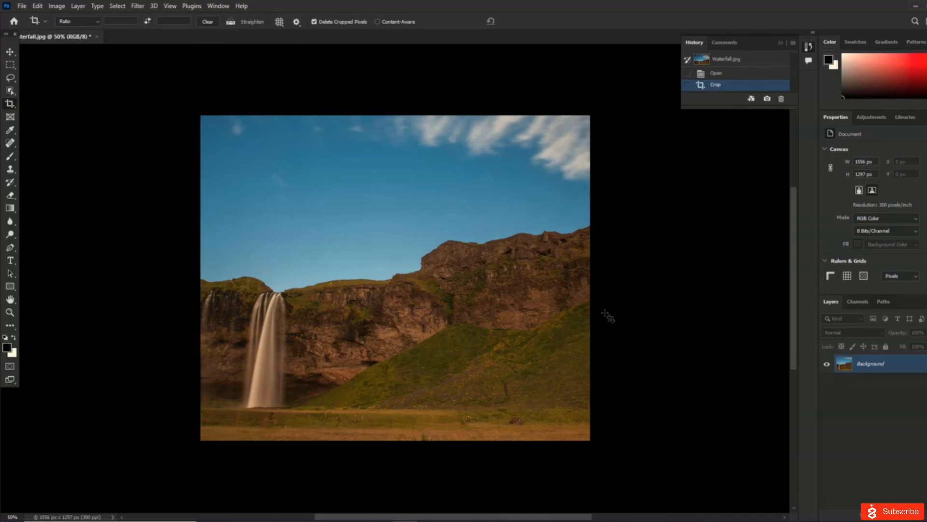
pyautogui.click(921, 364)
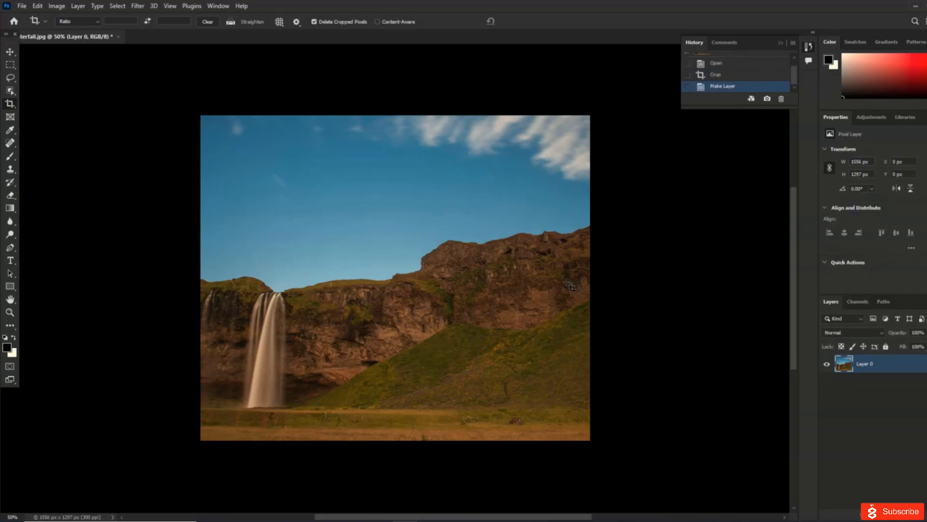
pyautogui.moveTo(510, 315); pyautogui.dragTo(469, 293)
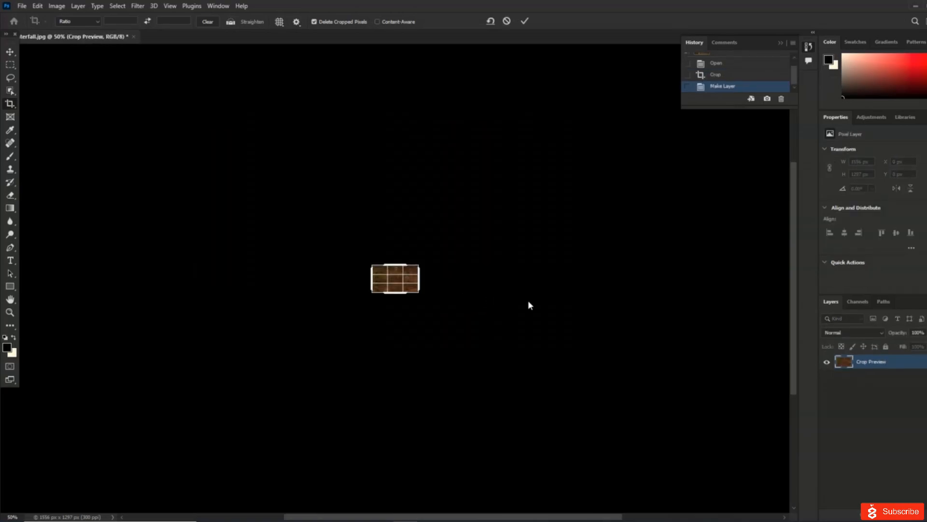
pyautogui.click(42, 9)
pyautogui.click(39, 18)
pyautogui.click(36, 7)
pyautogui.click(37, 17)
pyautogui.hotkey('ctrl', 'z')
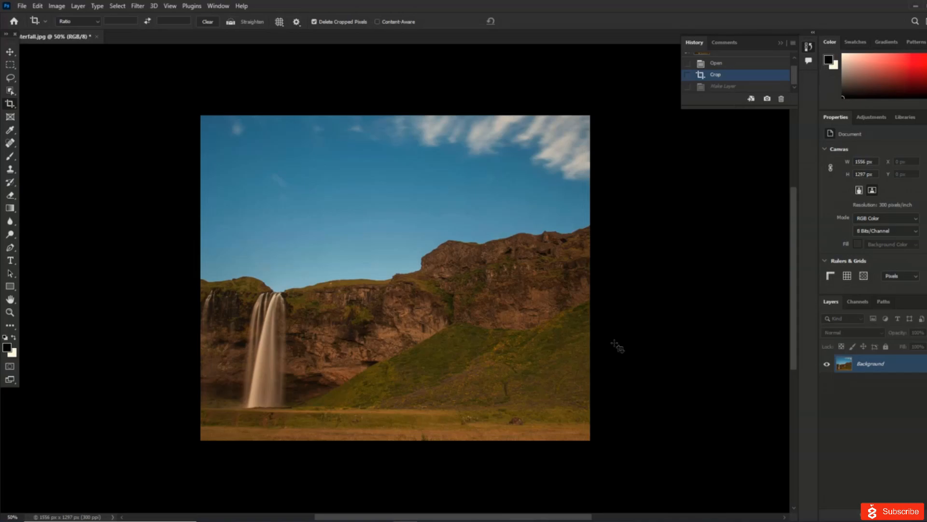
# - Redo the Background's conversion to a regular layer and move the layer to about X -68 px, Y -64 px
pyautogui.press('v')
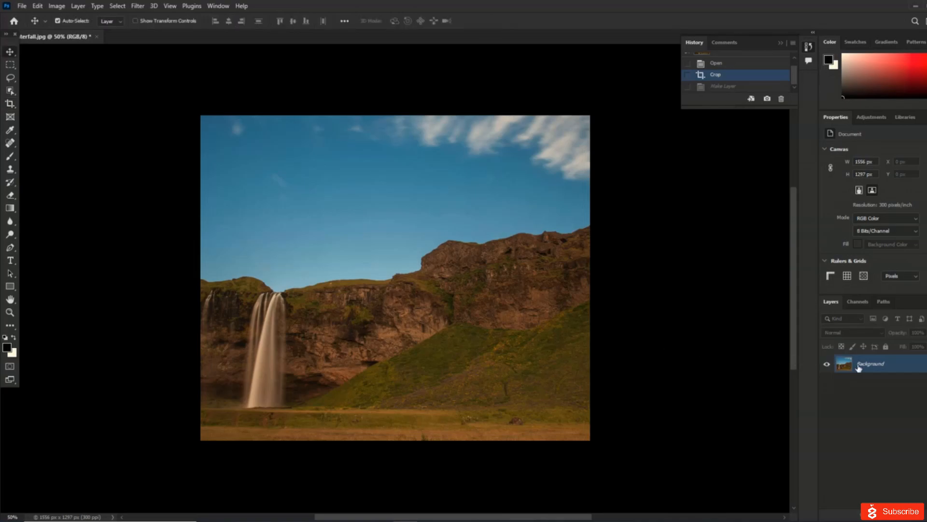
pyautogui.hotkey('ctrl', 'shift', 'z')
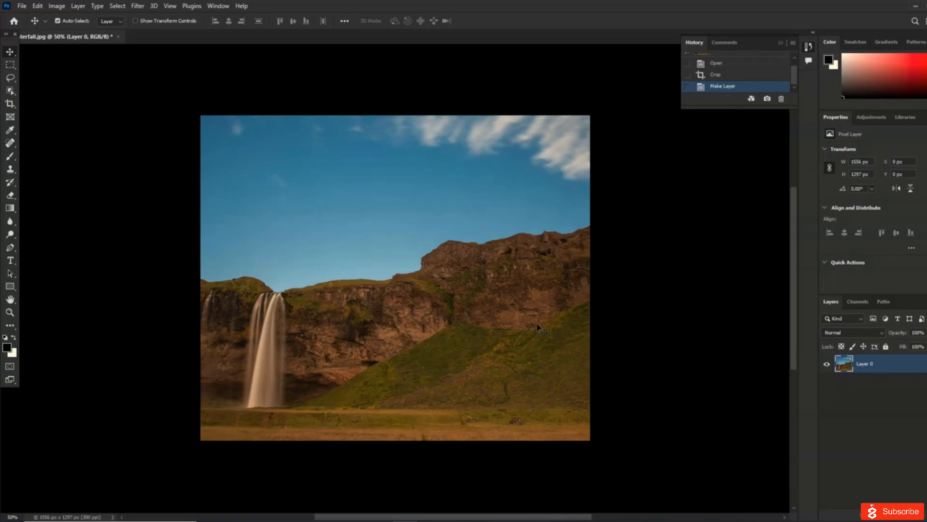
pyautogui.moveTo(523, 361); pyautogui.dragTo(508, 350)
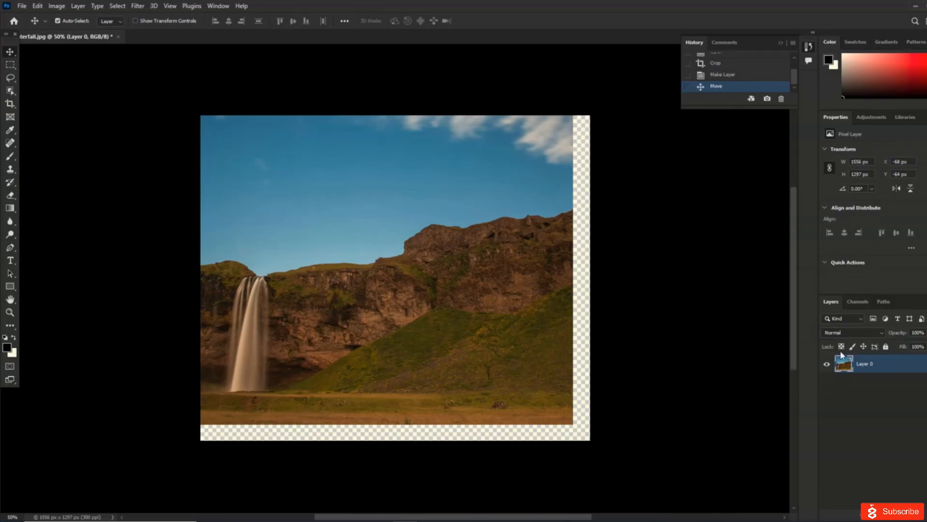
pyautogui.scroll(2, 762, 80)
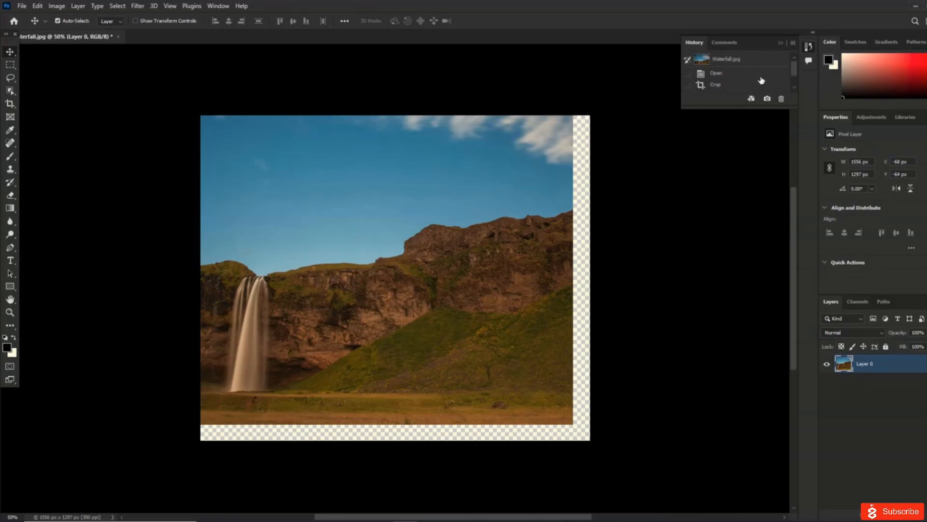
# - Restore the waterfall photo to its originally opened state and try to move the Background, declining its conversion to a normal layer
pyautogui.click(740, 59)
pyautogui.moveTo(623, 302); pyautogui.dragTo(585, 297)
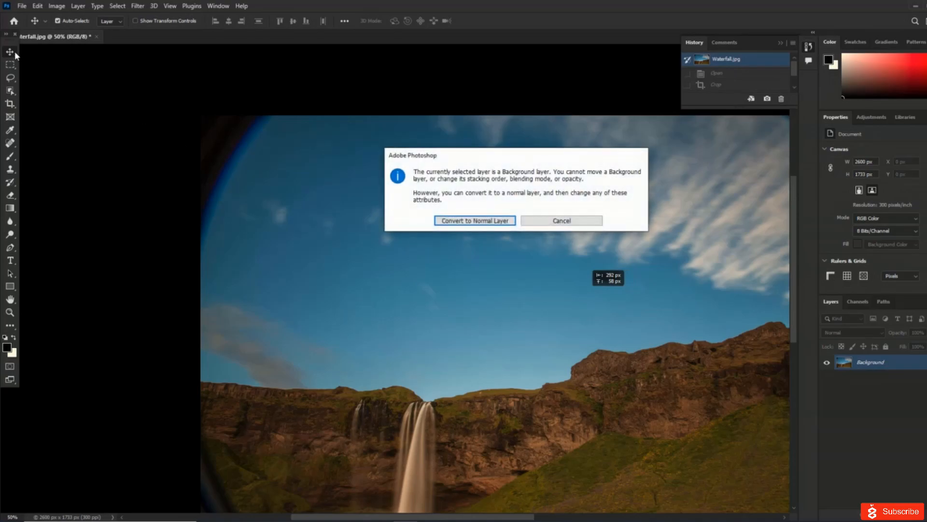
pyautogui.click(582, 221)
pyautogui.click(577, 221)
pyautogui.click(169, 7)
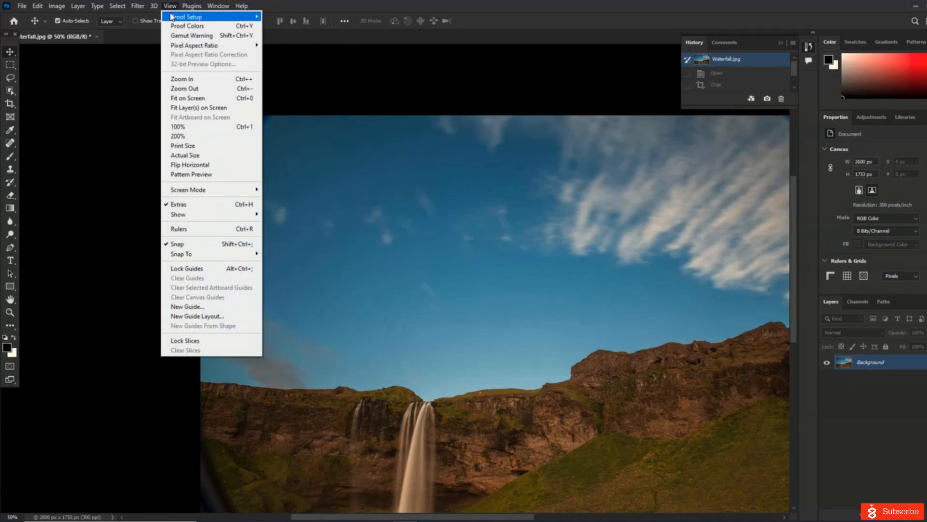
pyautogui.click(193, 99)
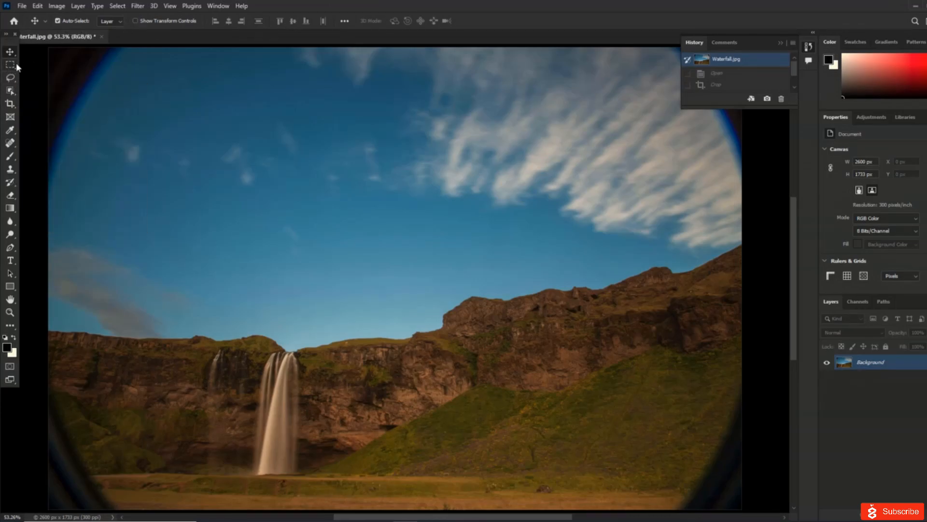
# - Crop the waterfall photo to about 1996 × 1306 px with Delete Cropped Pixels off, shifting the photo up and left within the crop
pyautogui.click(9, 106)
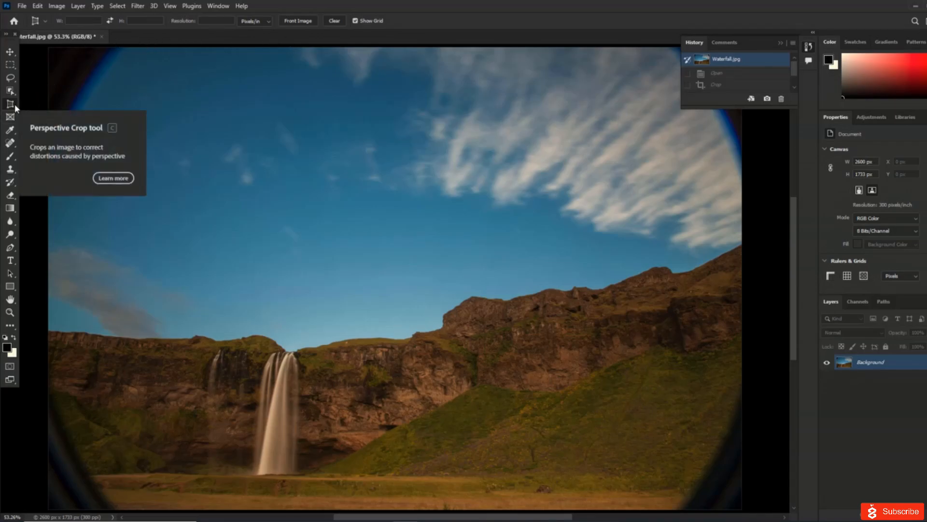
pyautogui.click(14, 77)
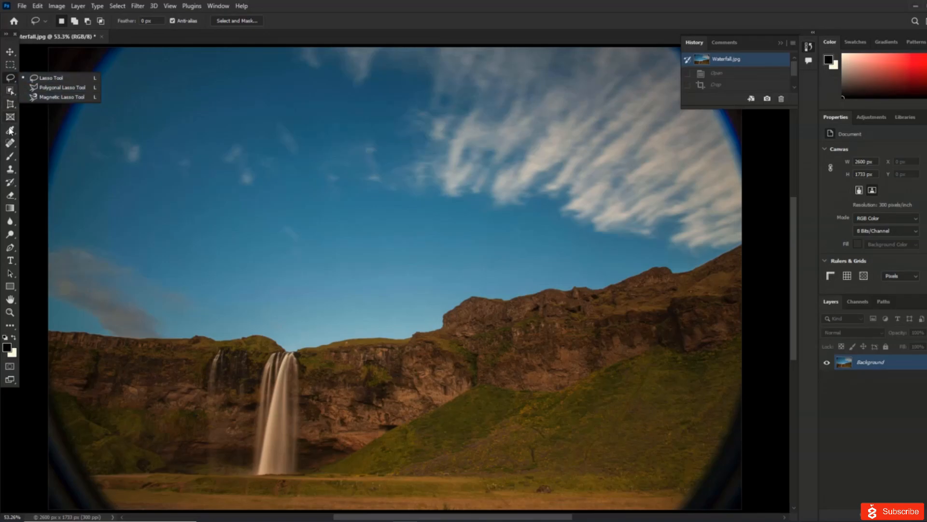
pyautogui.click(123, 190)
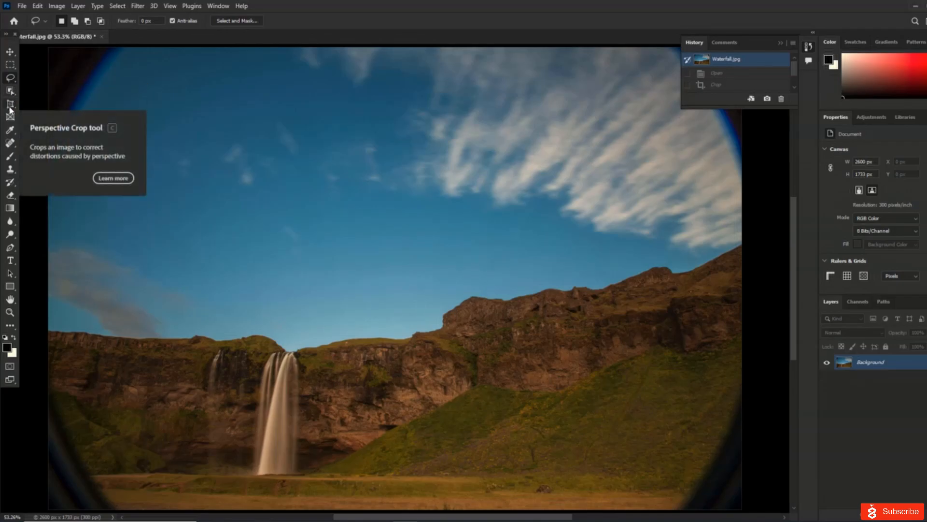
pyautogui.moveTo(10, 110); pyautogui.dragTo(35, 105)
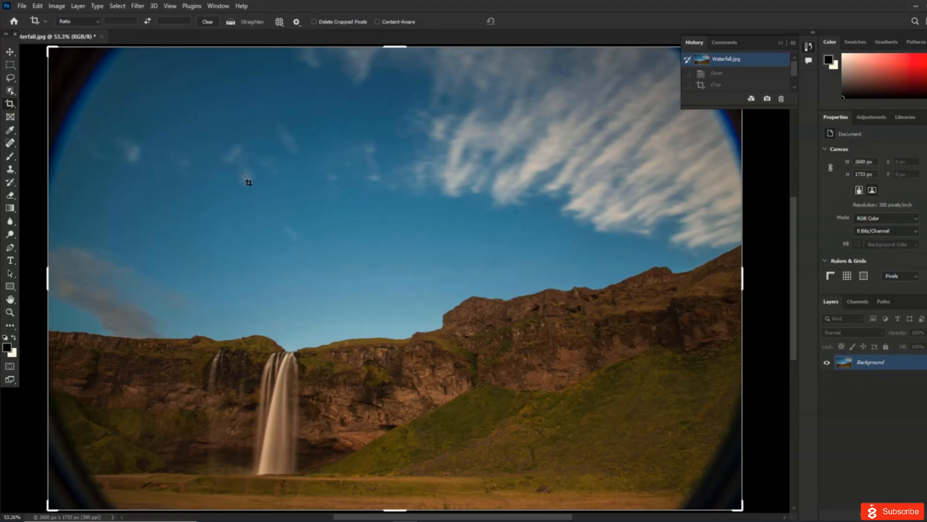
pyautogui.moveTo(130, 138); pyautogui.dragTo(676, 496)
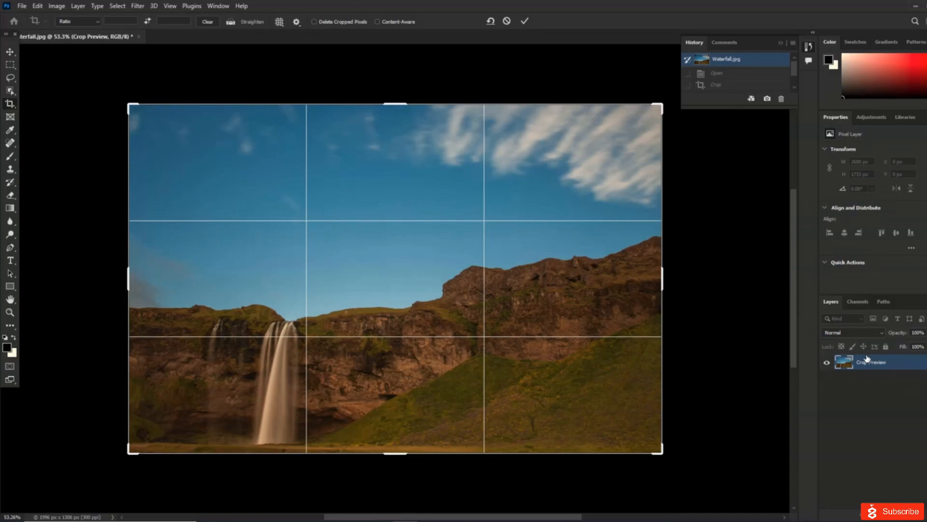
pyautogui.moveTo(597, 396); pyautogui.dragTo(572, 361)
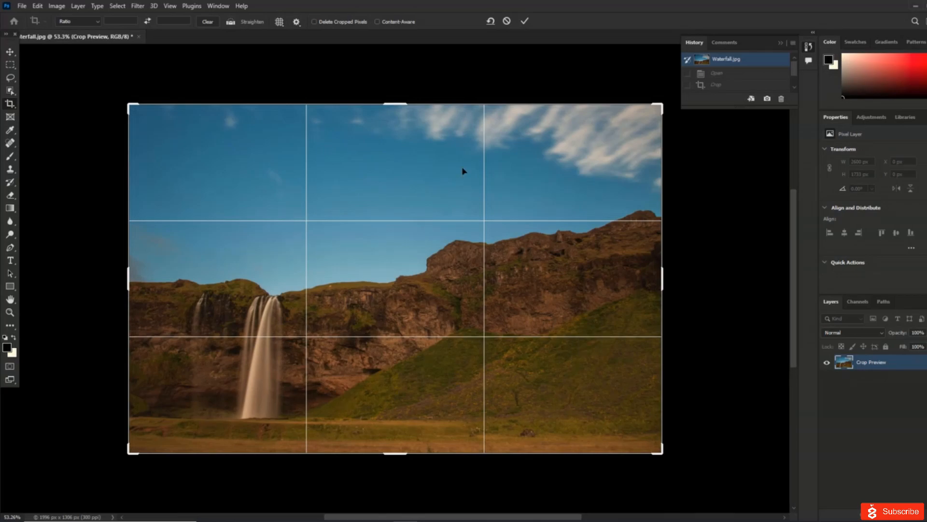
pyautogui.click(525, 21)
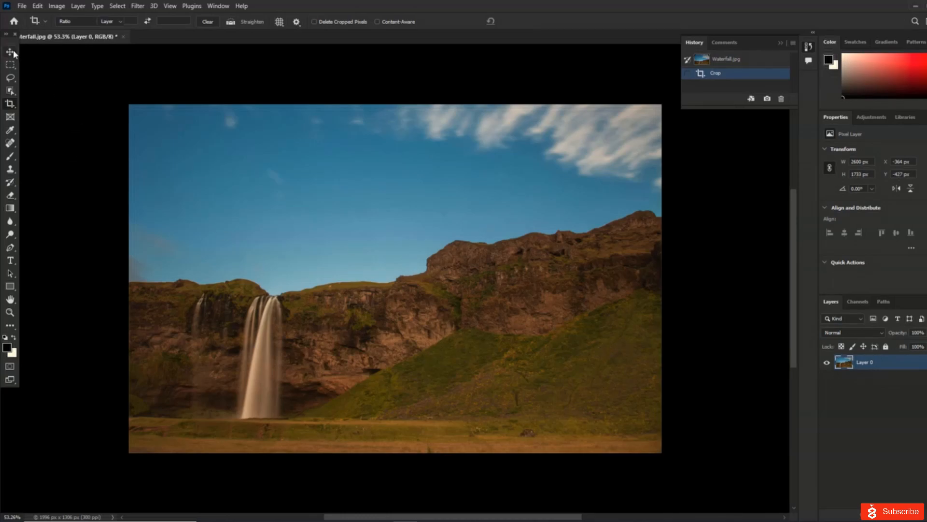
# - Move the cropped layer to about X -668 px, Y -516 px and revert the file to its saved version
pyautogui.press('v')
pyautogui.moveTo(522, 343); pyautogui.dragTo(449, 334)
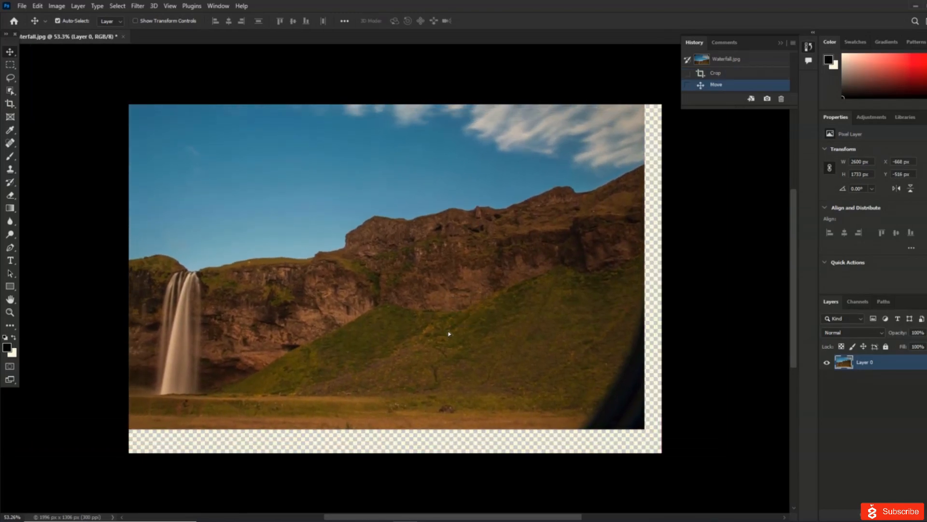
pyautogui.click(38, 6)
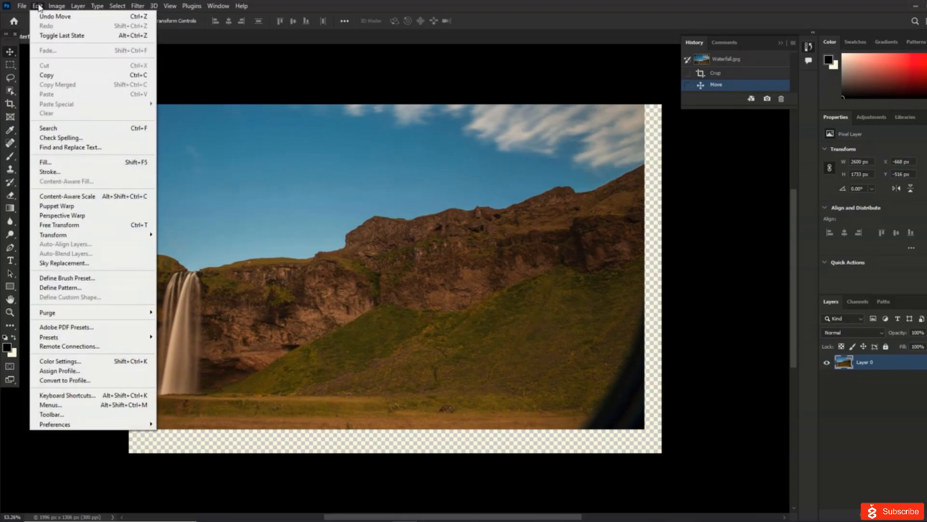
pyautogui.moveTo(54, 11)
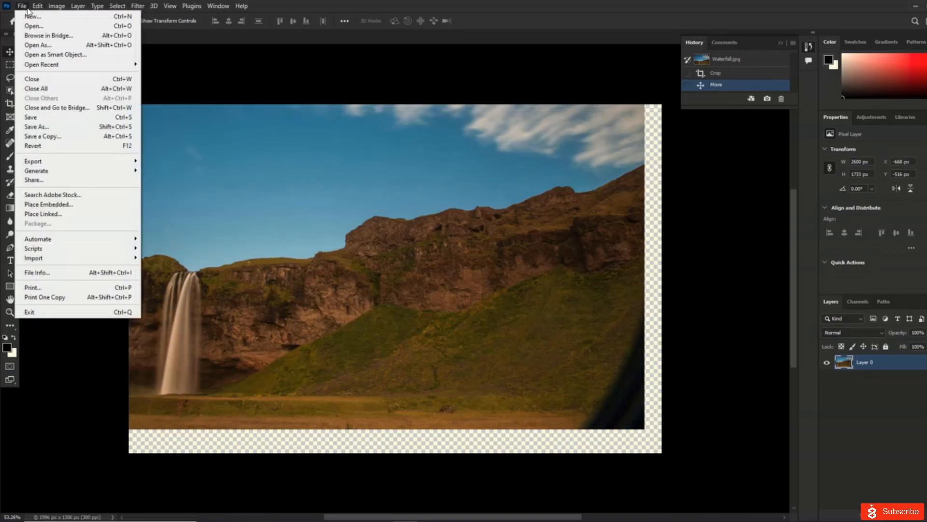
pyautogui.click(51, 144)
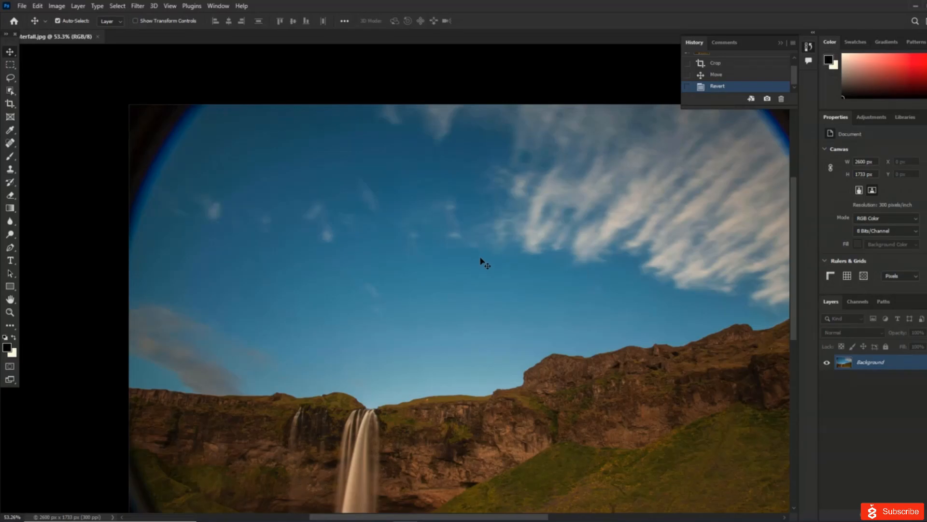
pyautogui.click(172, 6)
pyautogui.click(191, 95)
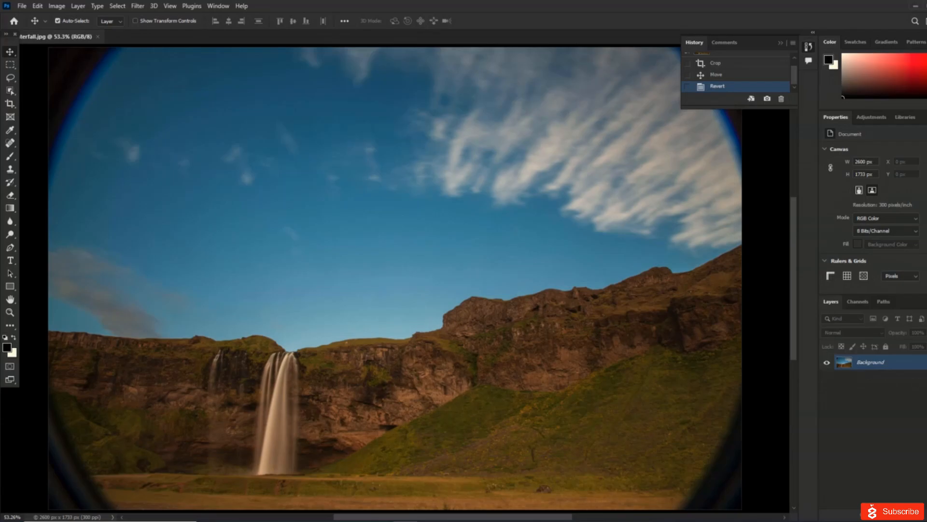
# - Convert the Background to a regular layer and crop the photo to about 2081 × 1407 px with Delete Cropped Pixels off
pyautogui.click(925, 362)
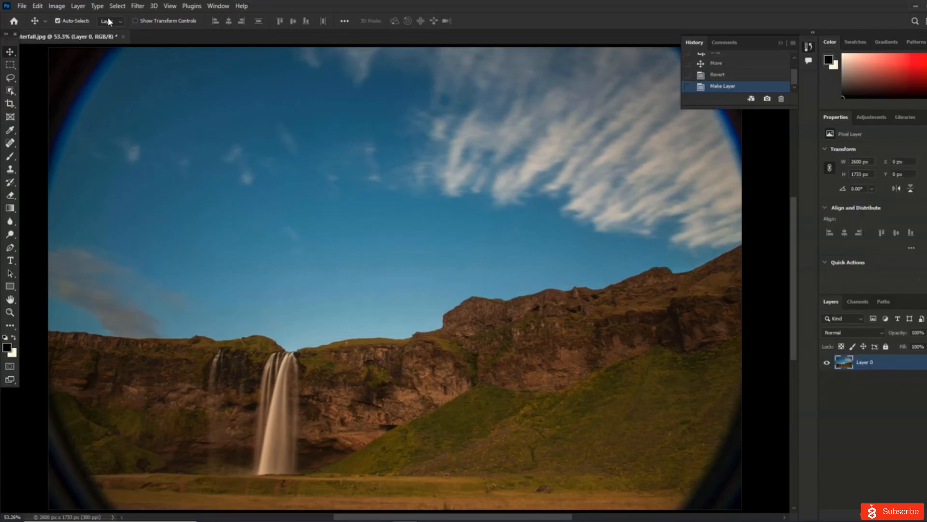
pyautogui.click(11, 78)
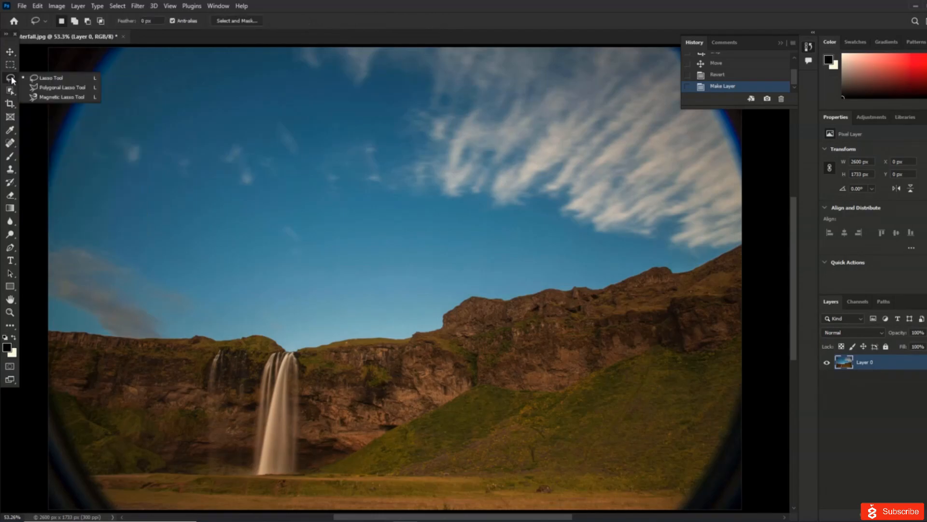
pyautogui.click(10, 91)
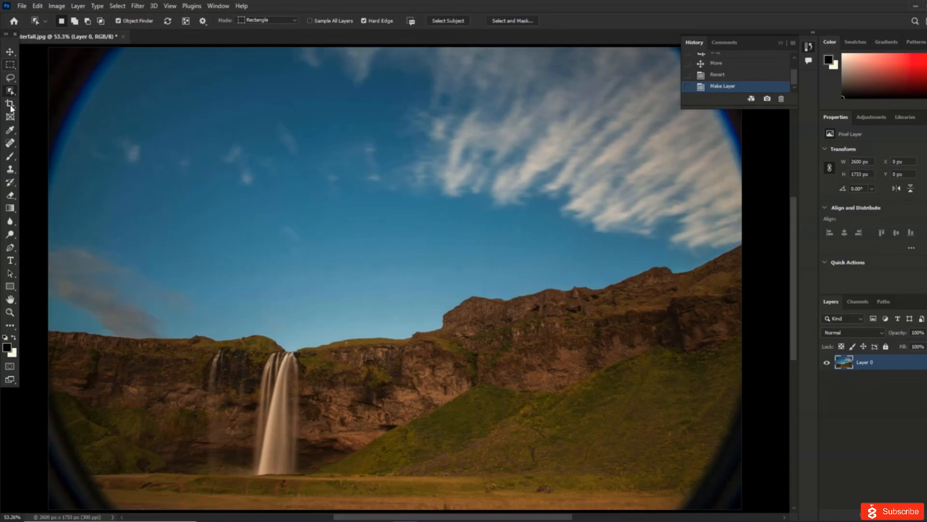
pyautogui.moveTo(10, 107); pyautogui.dragTo(43, 109)
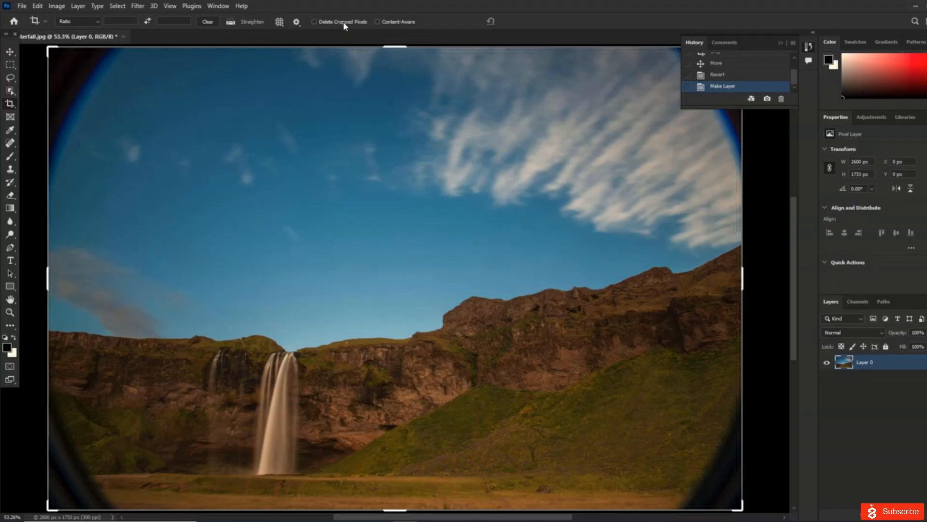
pyautogui.moveTo(115, 102); pyautogui.dragTo(675, 465)
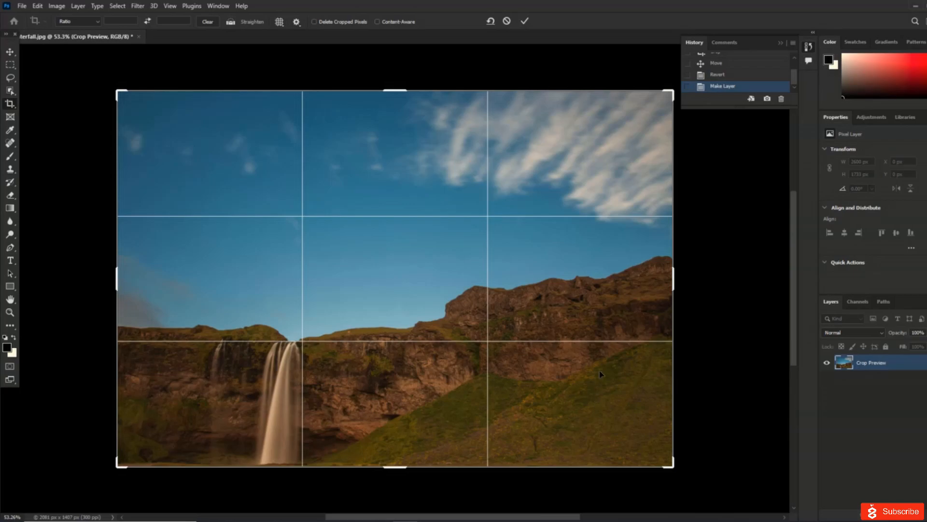
pyautogui.click(525, 21)
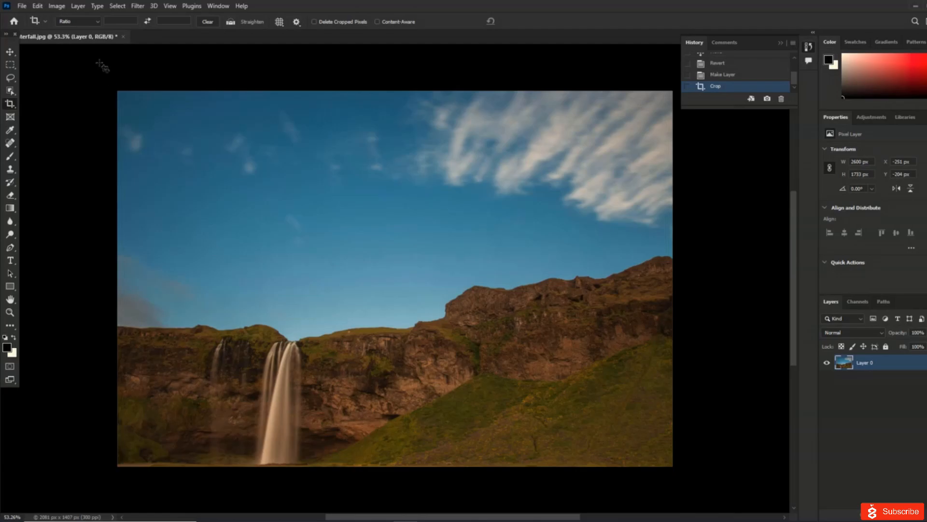
# - Restore the hidden image areas with Reveal All and crop the photo again to about 2125 × 1426 px
pyautogui.click(58, 7)
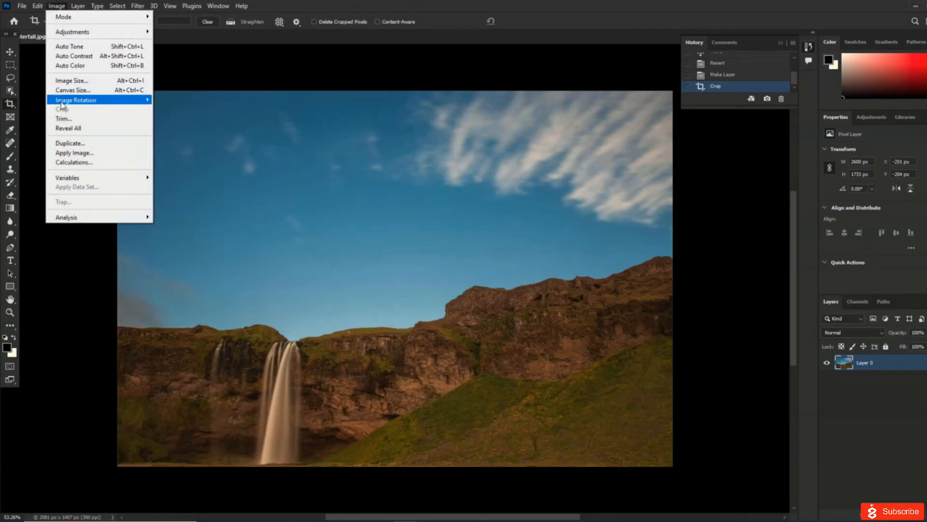
pyautogui.click(72, 128)
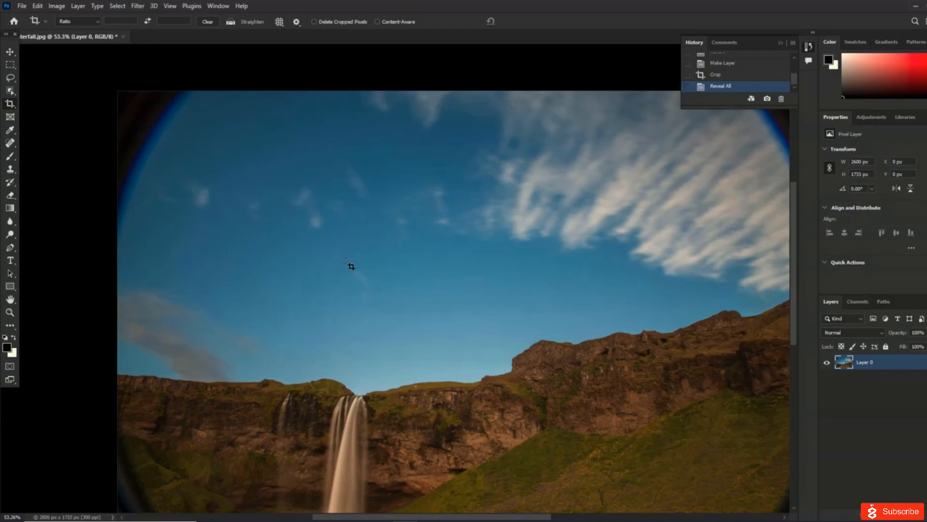
pyautogui.moveTo(156, 134); pyautogui.dragTo(728, 501)
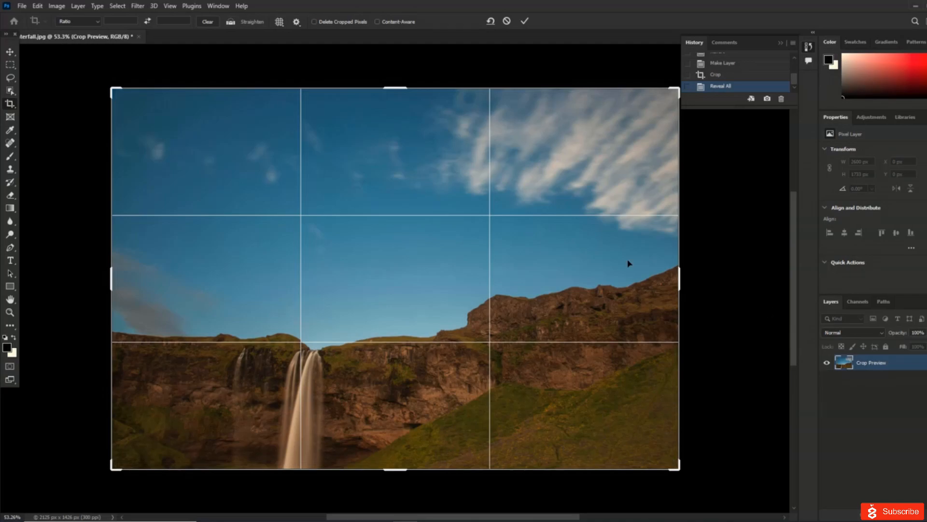
pyautogui.click(525, 22)
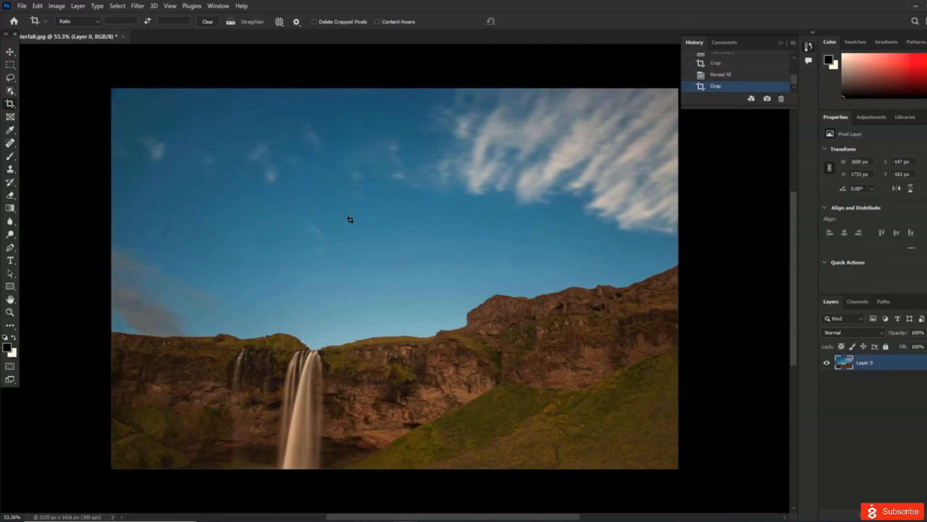
# - Reopen the crop, shift the photo down and right within the crop box, and look through the available crop ratio options
pyautogui.click(247, 204)
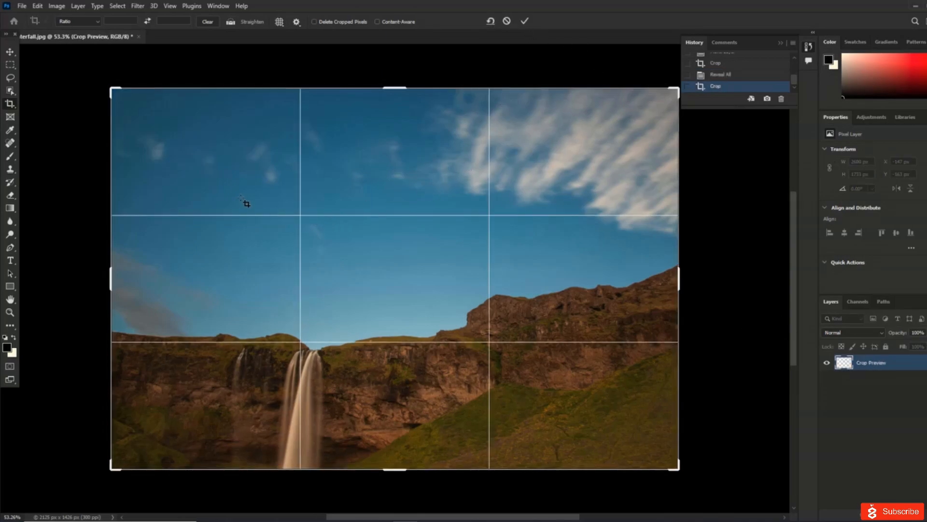
pyautogui.moveTo(174, 139); pyautogui.dragTo(196, 170)
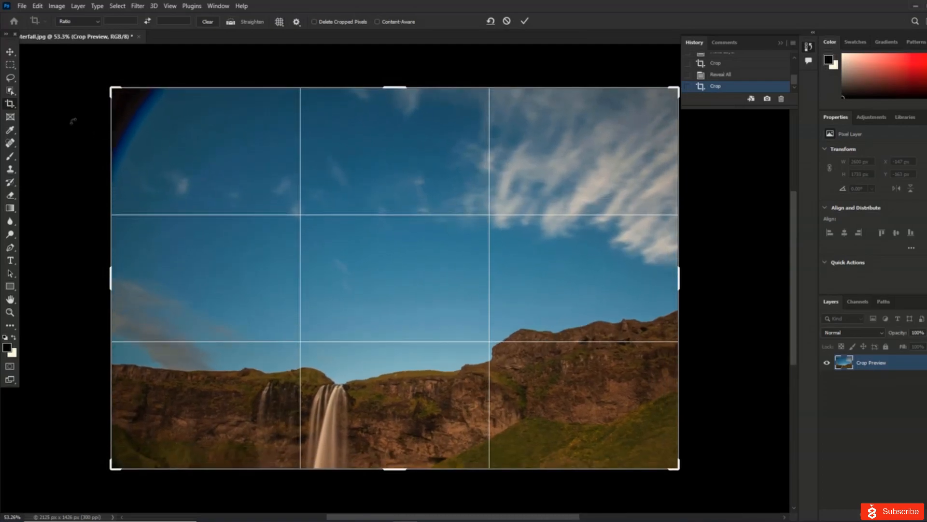
pyautogui.moveTo(147, 143); pyautogui.dragTo(200, 182)
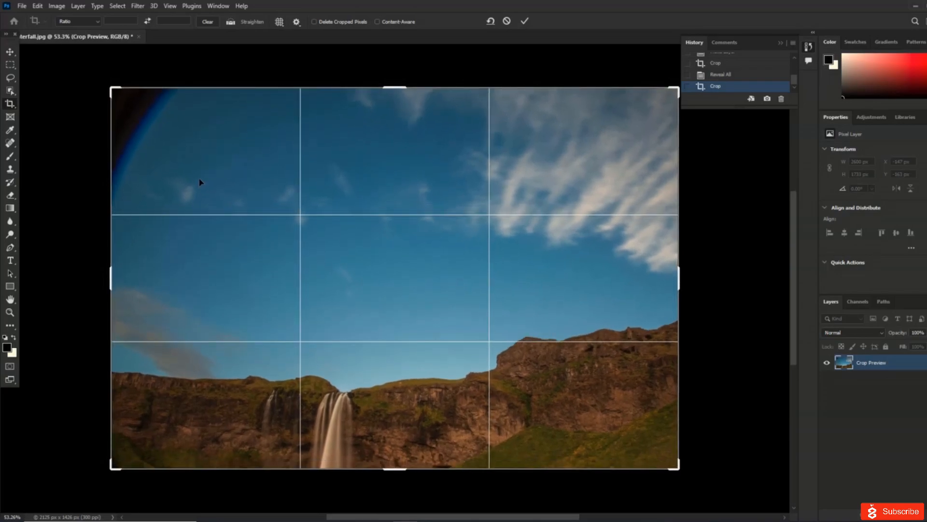
pyautogui.rightClick(192, 143)
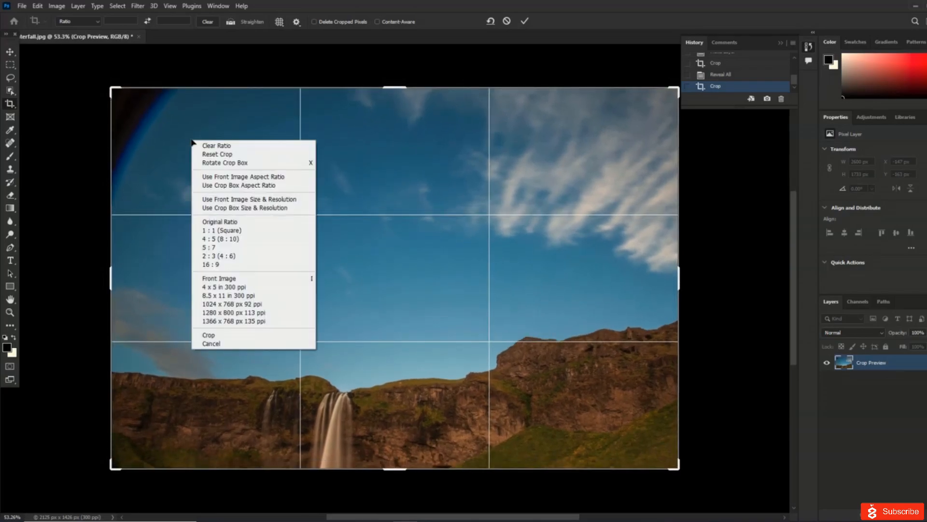
pyautogui.click(91, 162)
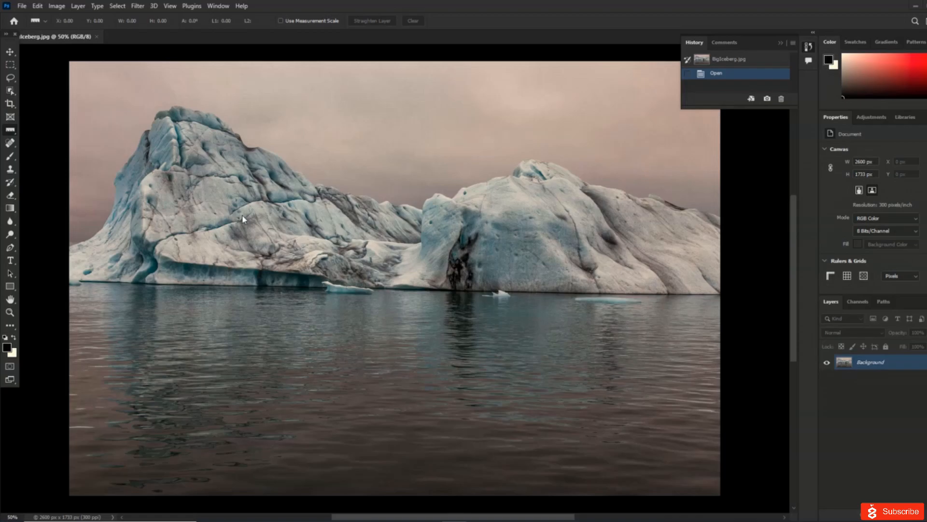
# - Straighten the iceberg photo along the waterline with the Crop tool's Straighten option
pyautogui.click(10, 104)
pyautogui.rightClick(10, 103)
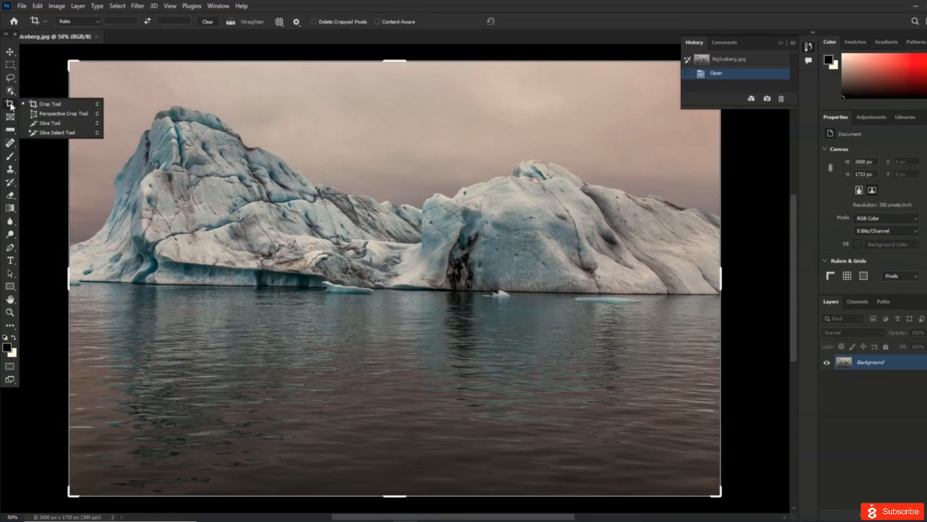
pyautogui.click(41, 103)
pyautogui.click(256, 21)
pyautogui.moveTo(85, 280); pyautogui.dragTo(711, 290)
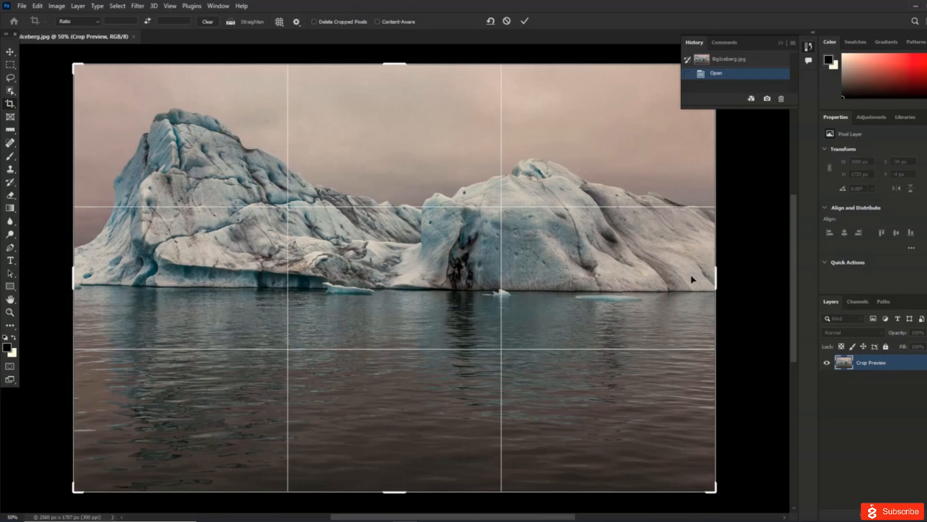
# - Tighten the iceberg crop box to about 2520 × 1691 px and shift the photo slightly right inside it
pyautogui.moveTo(715, 278); pyautogui.dragTo(713, 278)
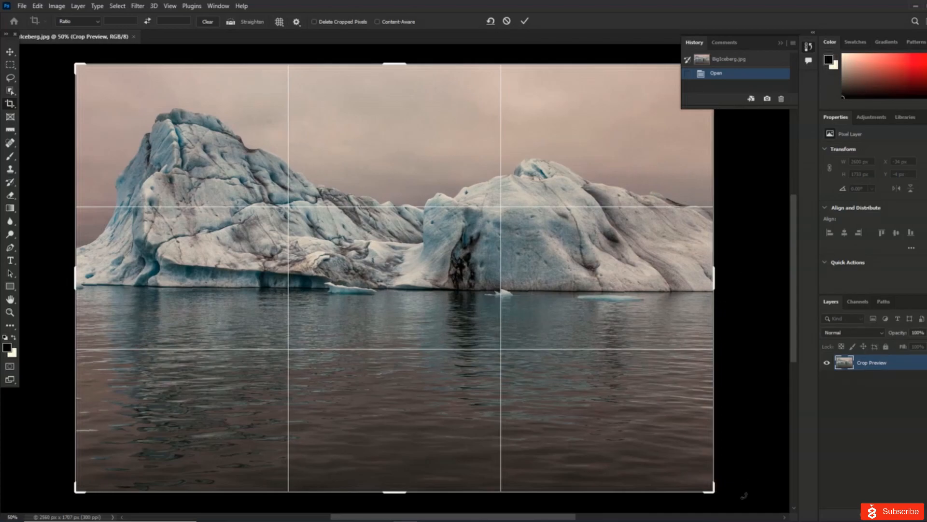
pyautogui.moveTo(716, 492); pyautogui.dragTo(711, 488)
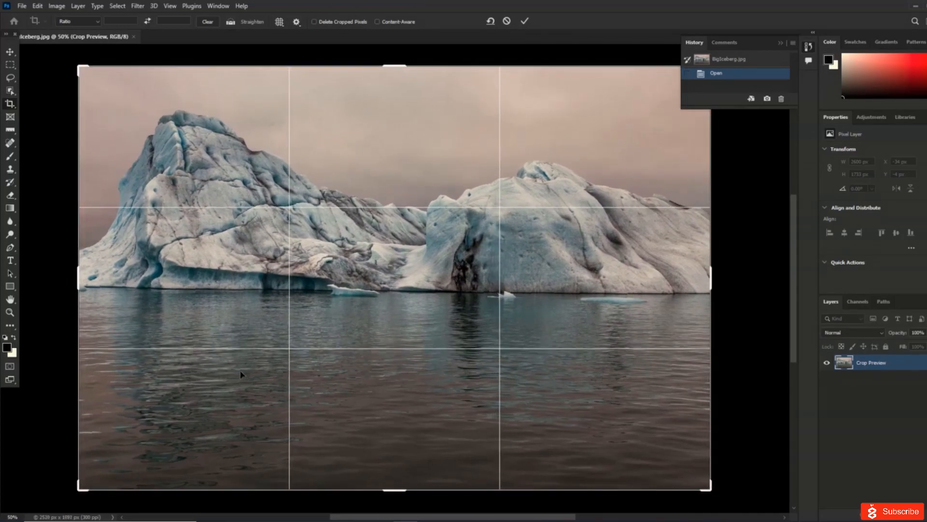
pyautogui.moveTo(158, 298)
pyautogui.mouseDown()
pyautogui.moveTo(222, 296)
pyautogui.moveTo(160, 298)
pyautogui.mouseUp()
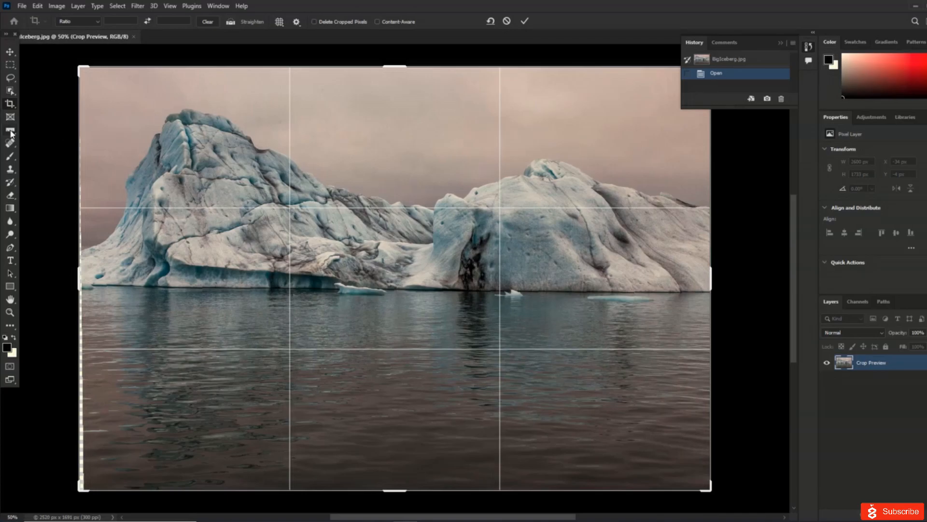
# - Discard the pending straightening and crop on the iceberg photo
pyautogui.rightClick(10, 103)
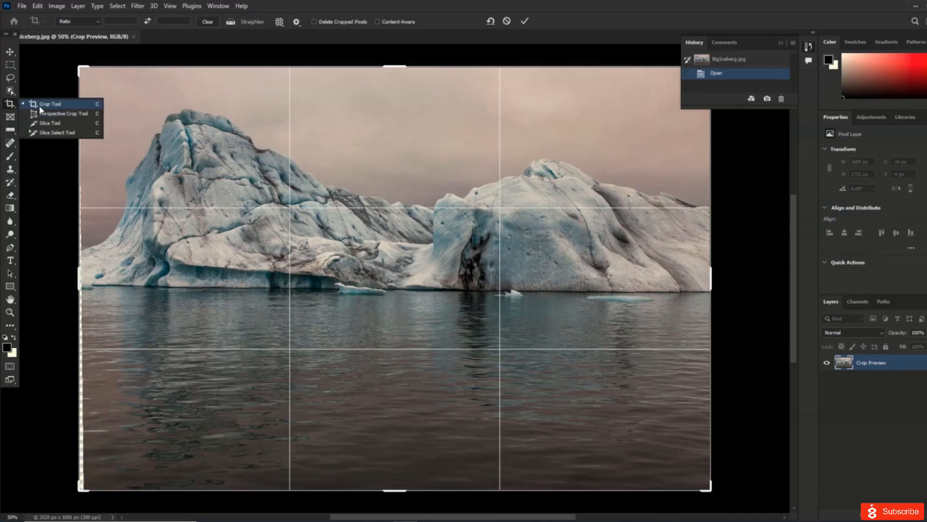
pyautogui.click(41, 106)
pyautogui.moveTo(72, 62); pyautogui.dragTo(72, 63)
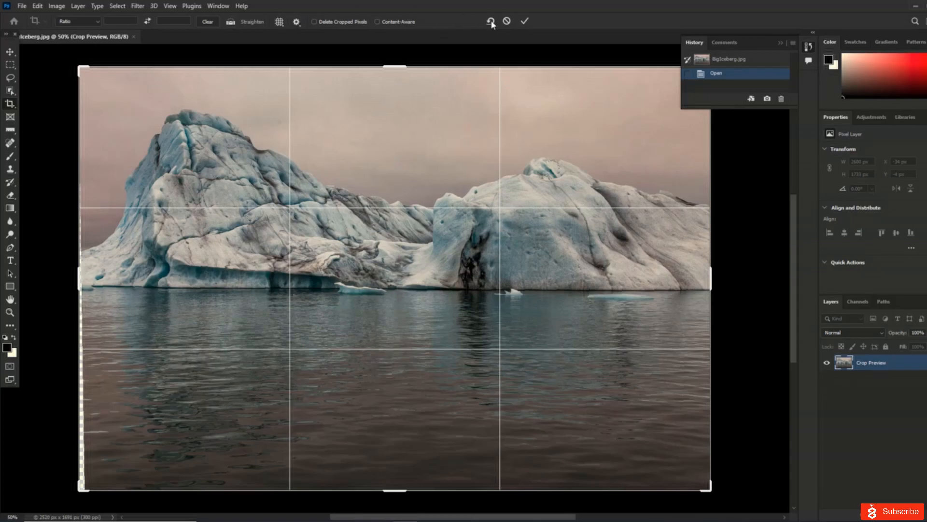
pyautogui.click(507, 22)
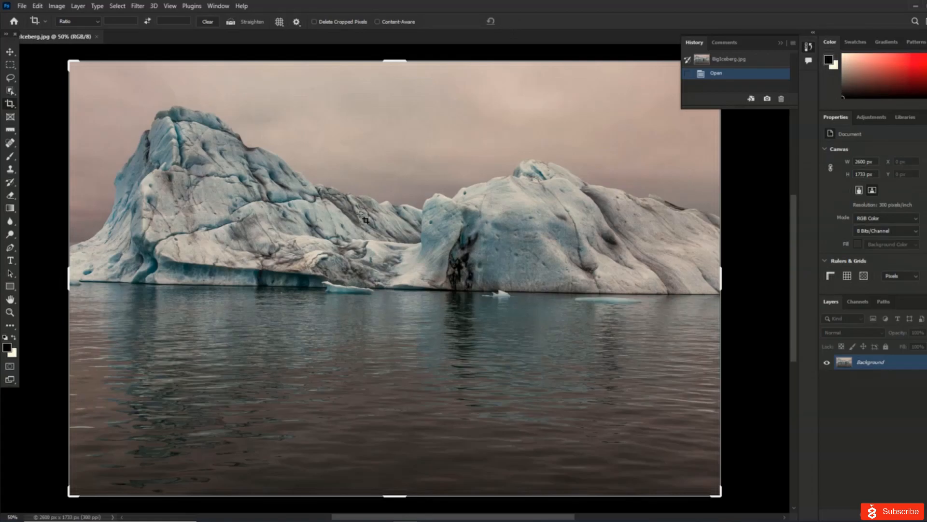
# - Straighten the iceberg layer with a Ruler tool line drawn along the waterline and the Straighten Layer option
pyautogui.click(10, 131)
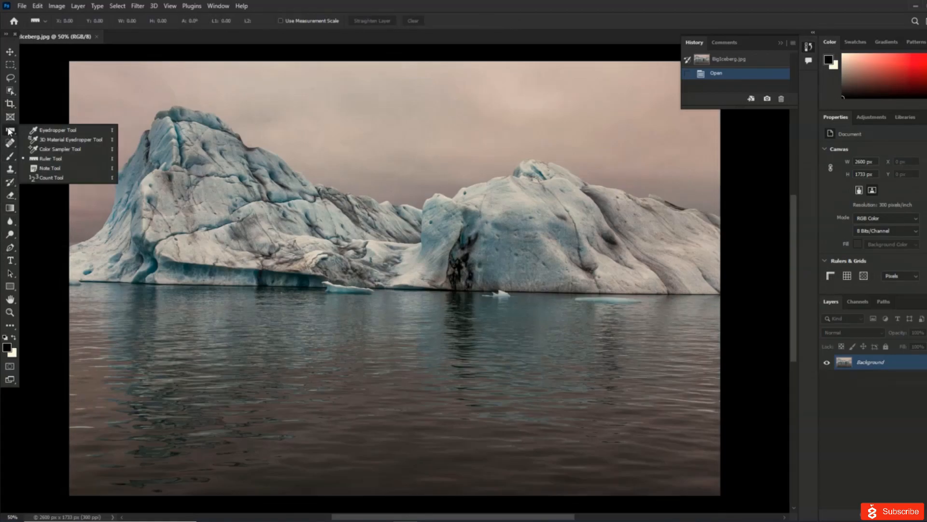
pyautogui.click(53, 160)
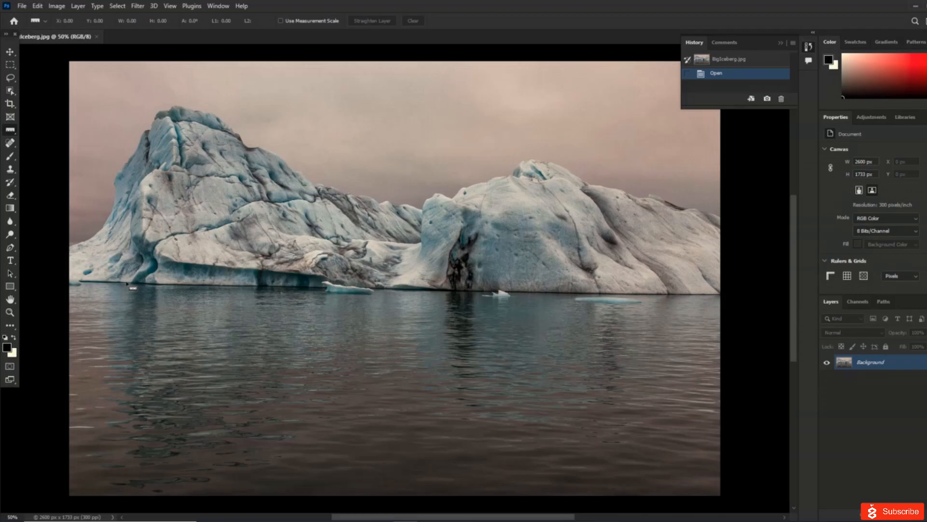
pyautogui.moveTo(126, 282); pyautogui.dragTo(706, 292)
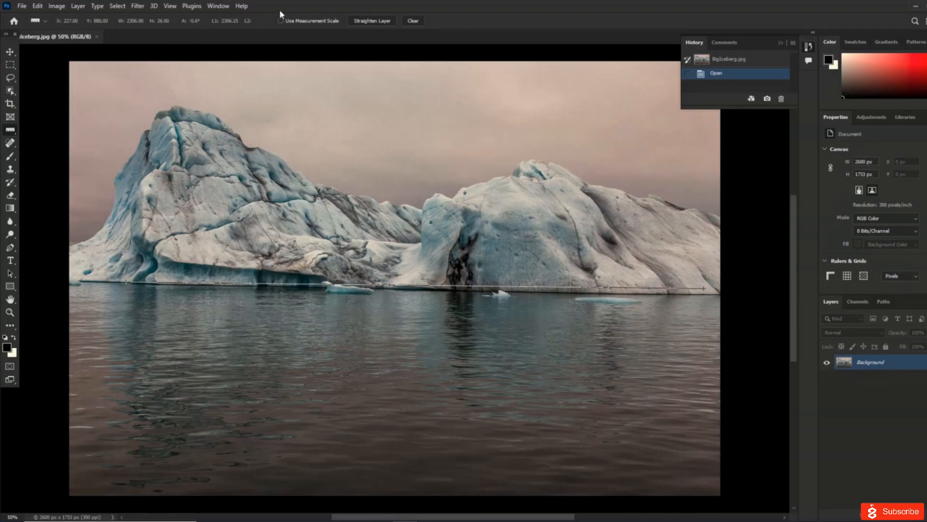
pyautogui.click(370, 21)
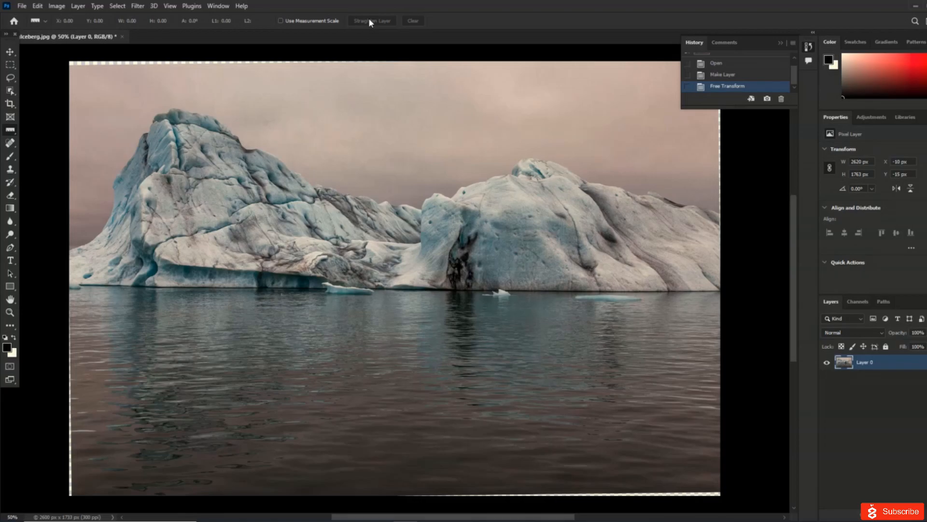
# - Draw another ruler line along the iceberg's waterline and apply an arbitrary canvas rotation of 0.05° clockwise
pyautogui.moveTo(107, 286)
pyautogui.mouseDown()
pyautogui.moveTo(727, 285)
pyautogui.moveTo(716, 286)
pyautogui.mouseUp()
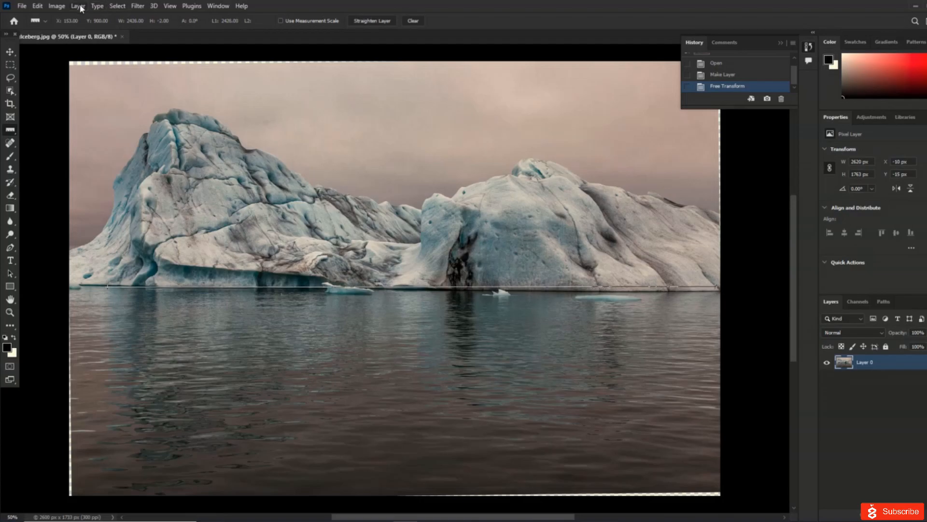
pyautogui.click(57, 6)
pyautogui.moveTo(132, 101)
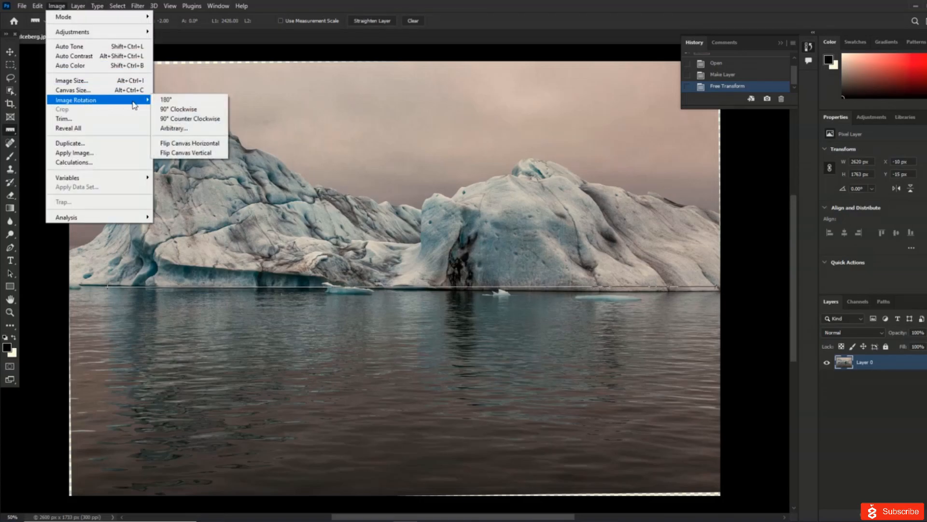
pyautogui.click(170, 128)
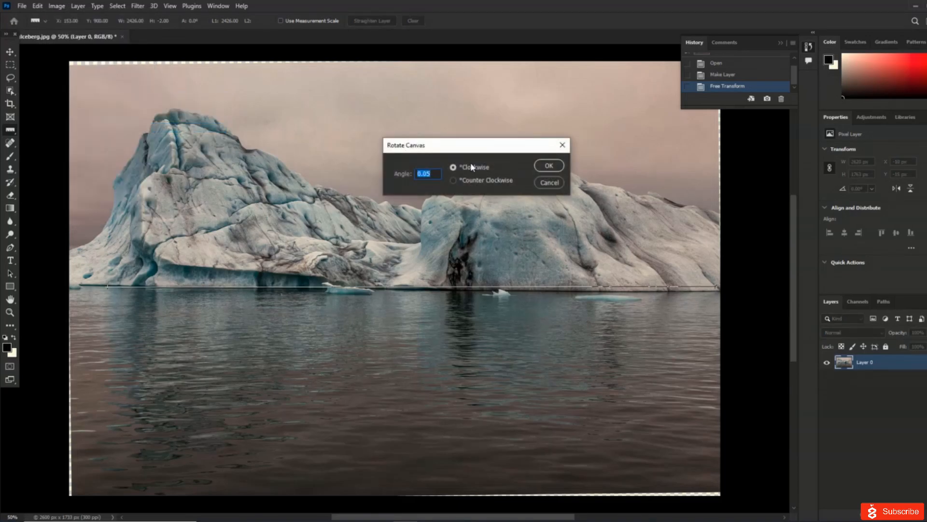
pyautogui.click(546, 166)
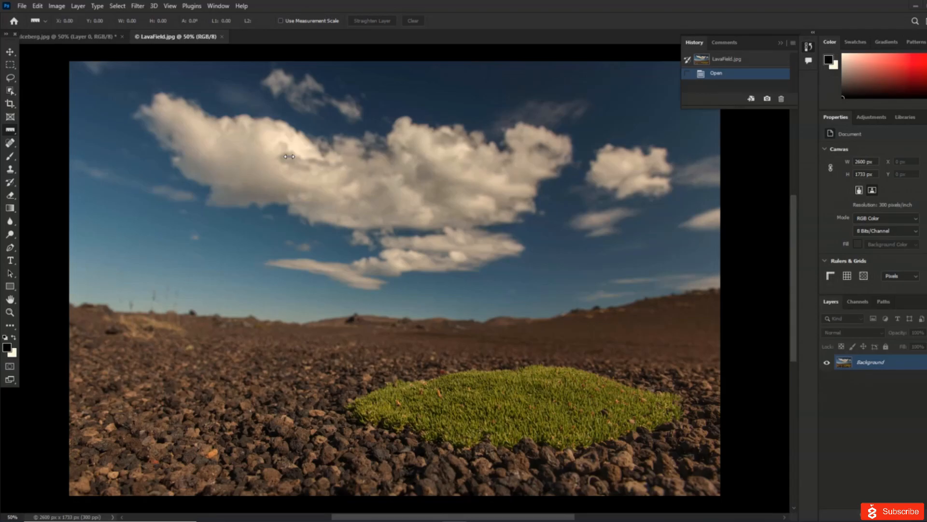
# - Try resizing the lava field photo in Image Size with a width of 5 inches and then a height of 4 inches
pyautogui.click(11, 104)
pyautogui.click(42, 108)
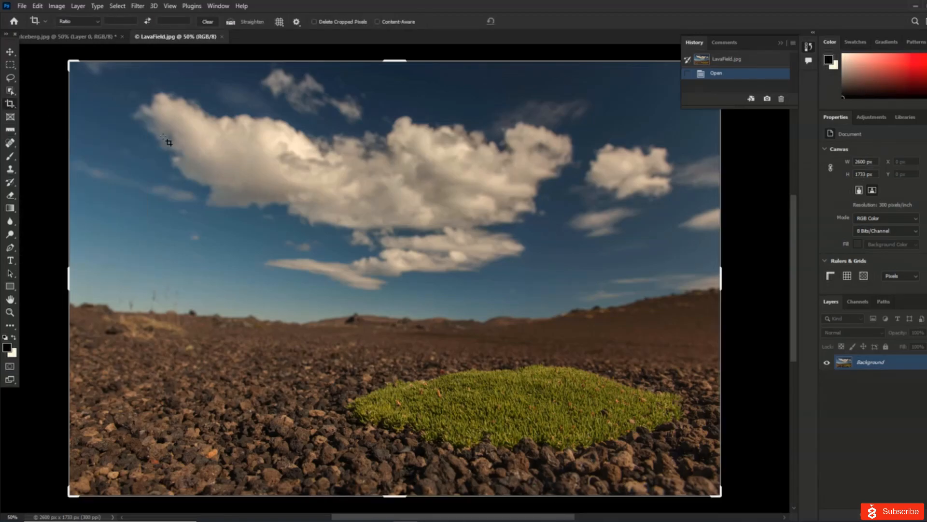
pyautogui.click(58, 7)
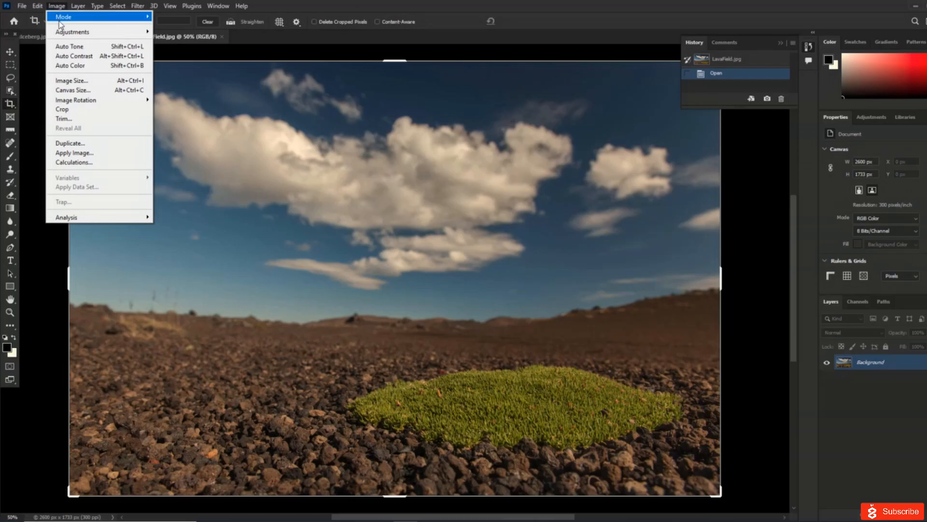
pyautogui.click(76, 81)
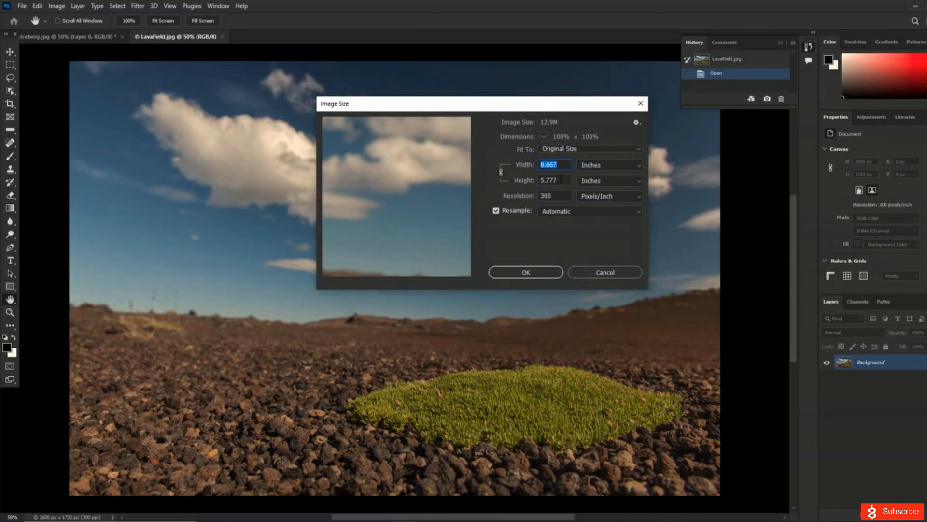
pyautogui.write('5')
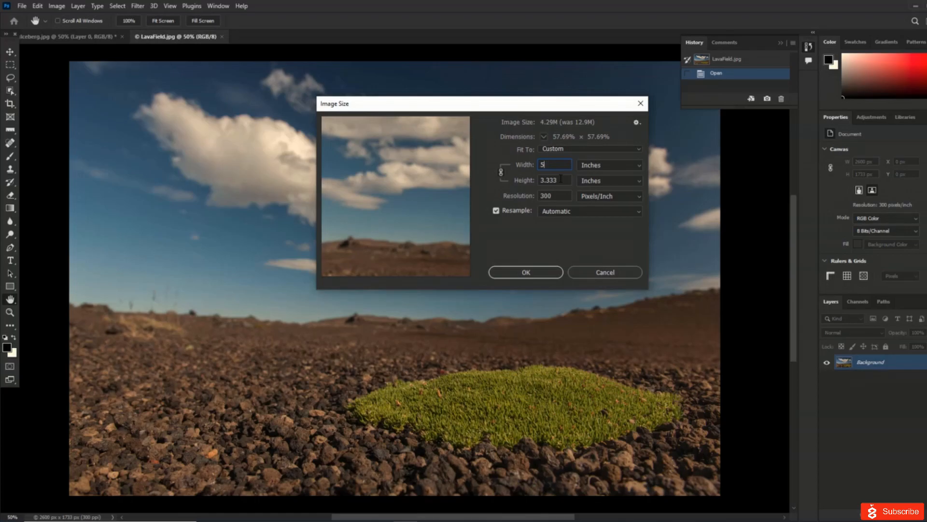
pyautogui.press('Tab')
pyautogui.write('4')
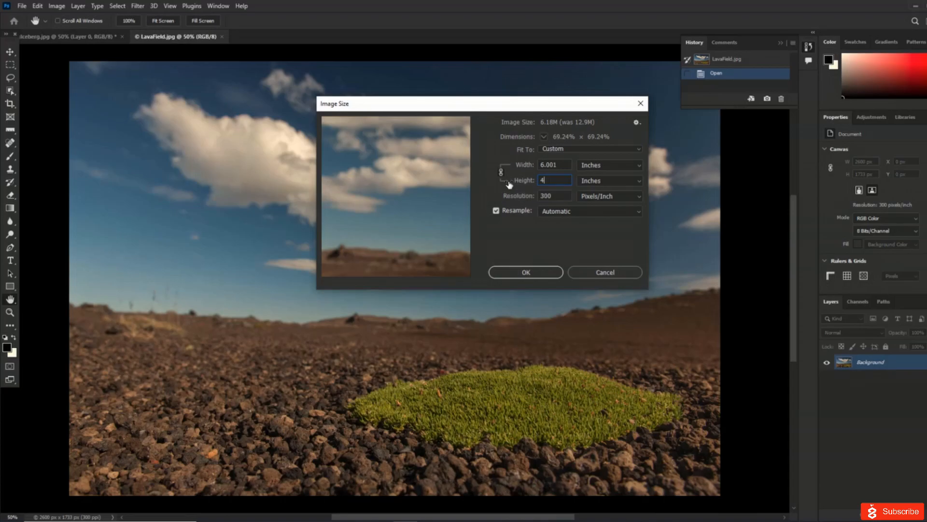
pyautogui.click(501, 173)
pyautogui.click(501, 173)
pyautogui.click(608, 272)
# - Crop the lava field photo with the 4 : 5 (8 : 10) preset swapped to landscape, shifting the photo slightly left inside the crop box
pyautogui.press('c')
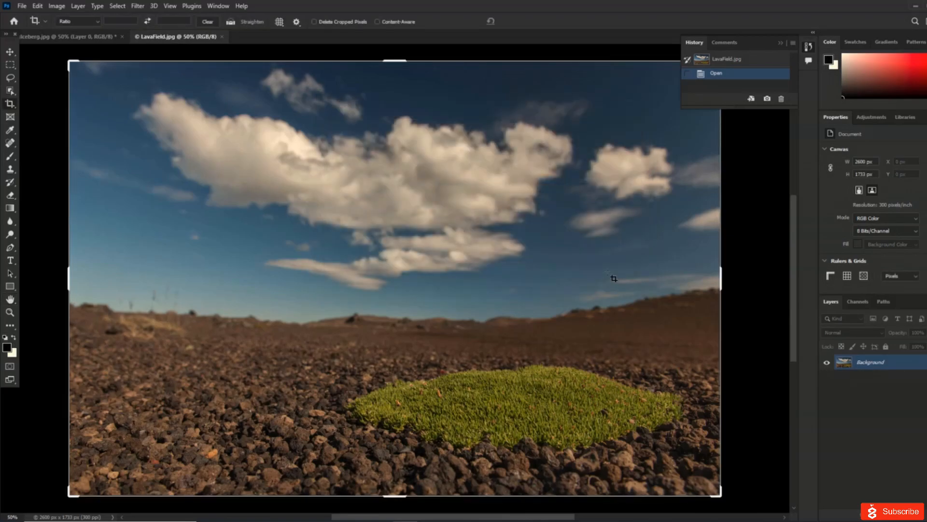
pyautogui.rightClick(12, 104)
pyautogui.click(40, 105)
pyautogui.click(81, 22)
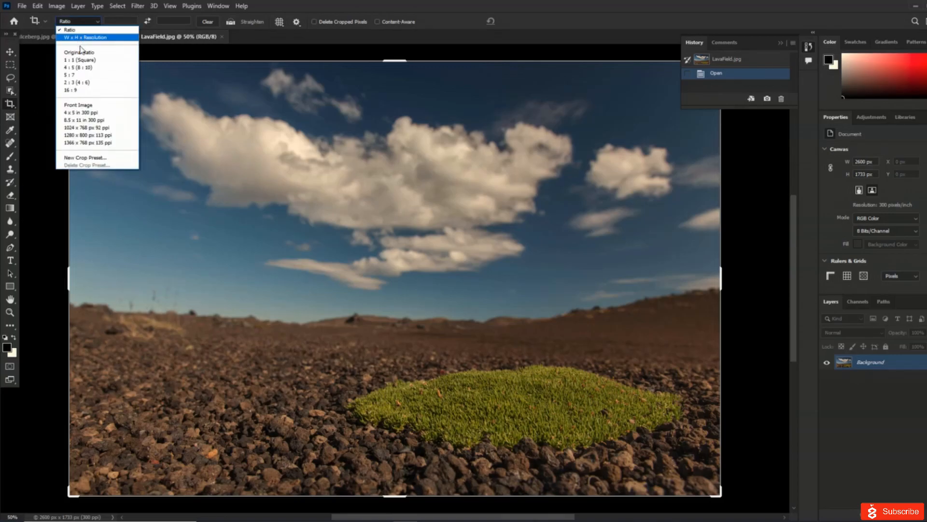
pyautogui.click(85, 68)
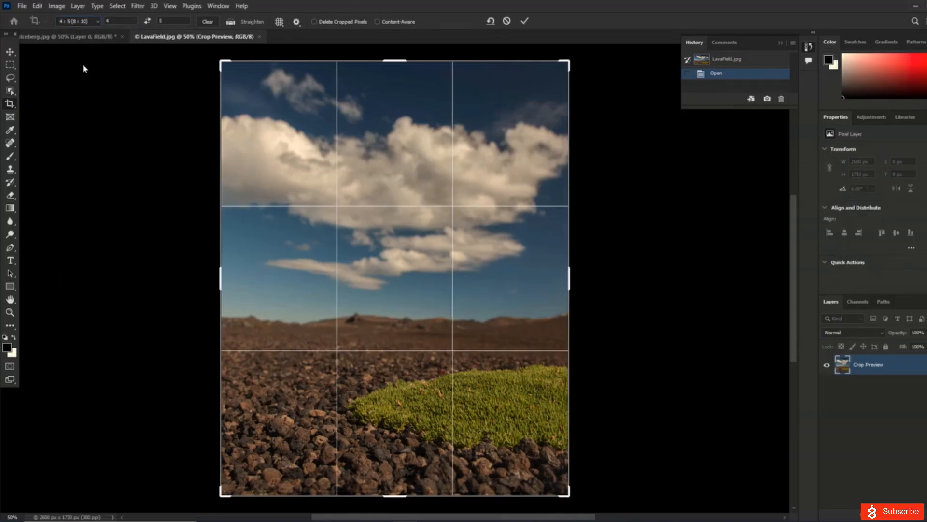
pyautogui.click(148, 24)
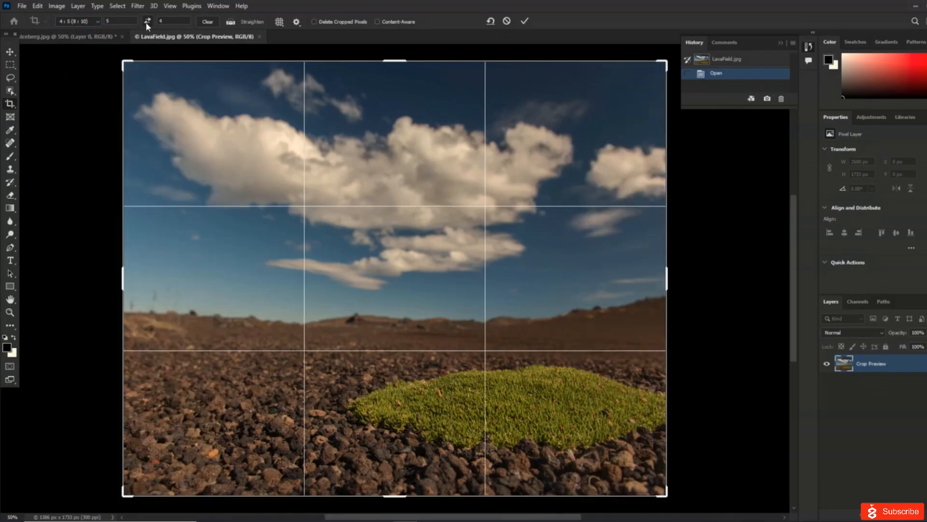
pyautogui.moveTo(436, 214); pyautogui.dragTo(430, 217)
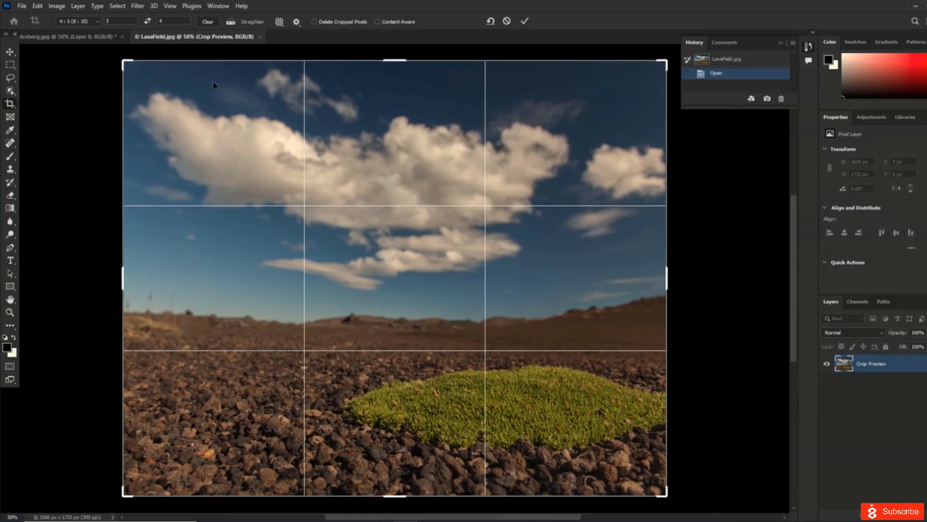
pyautogui.click(58, 6)
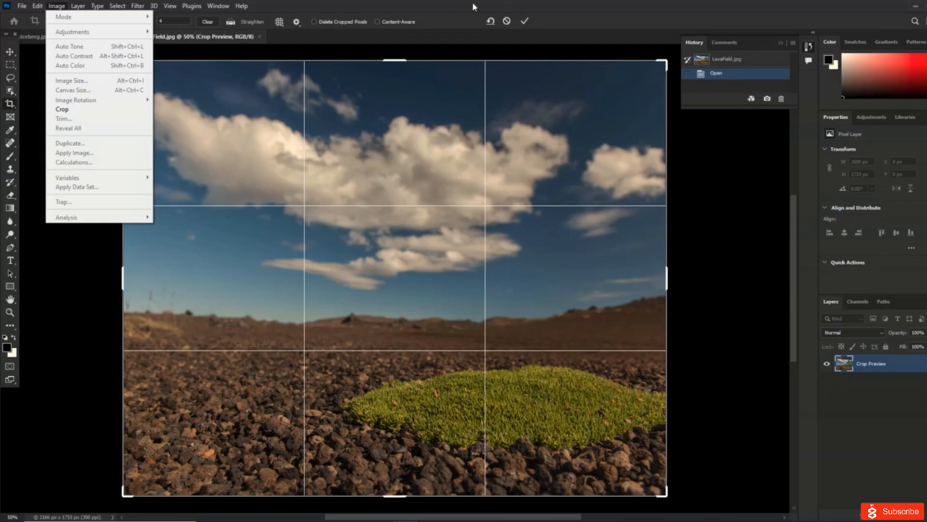
pyautogui.click(526, 22)
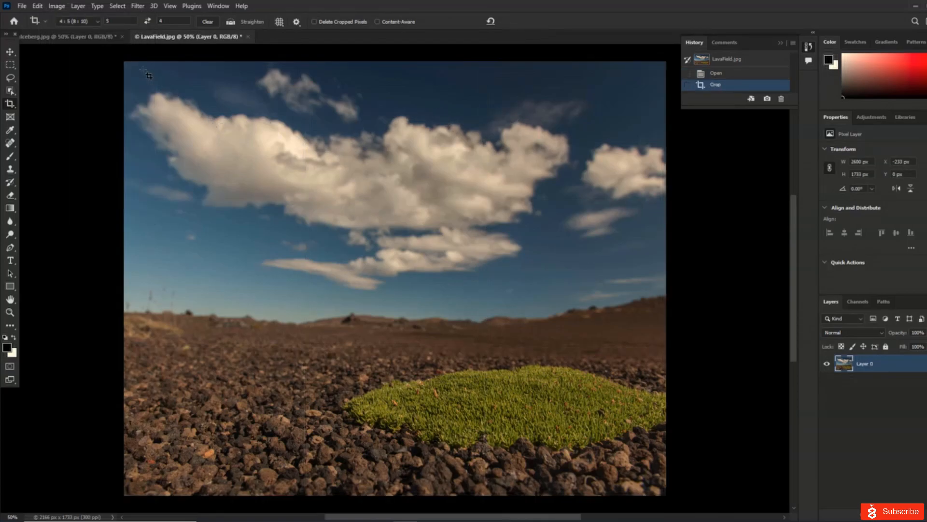
# - Resize the cropped lava field photo to 5 × 4 inches at 300 pixels/inch
pyautogui.click(60, 7)
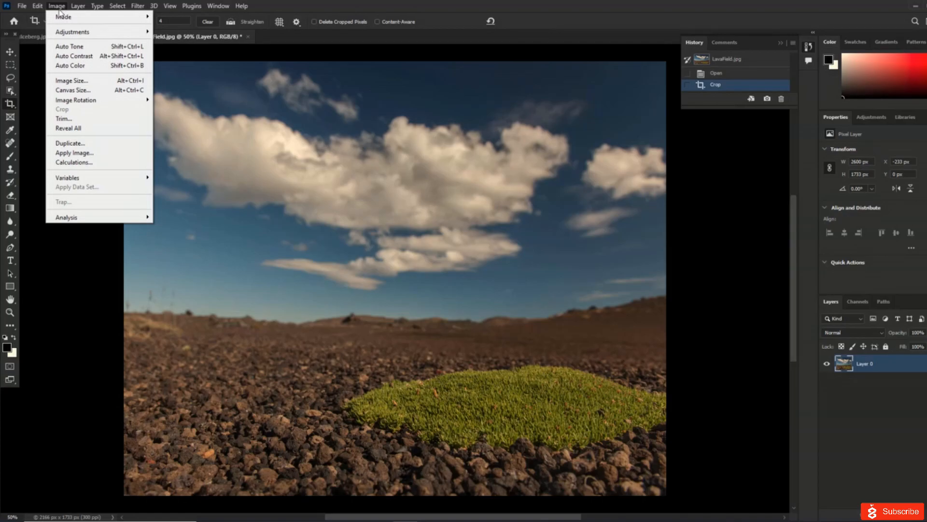
pyautogui.click(72, 80)
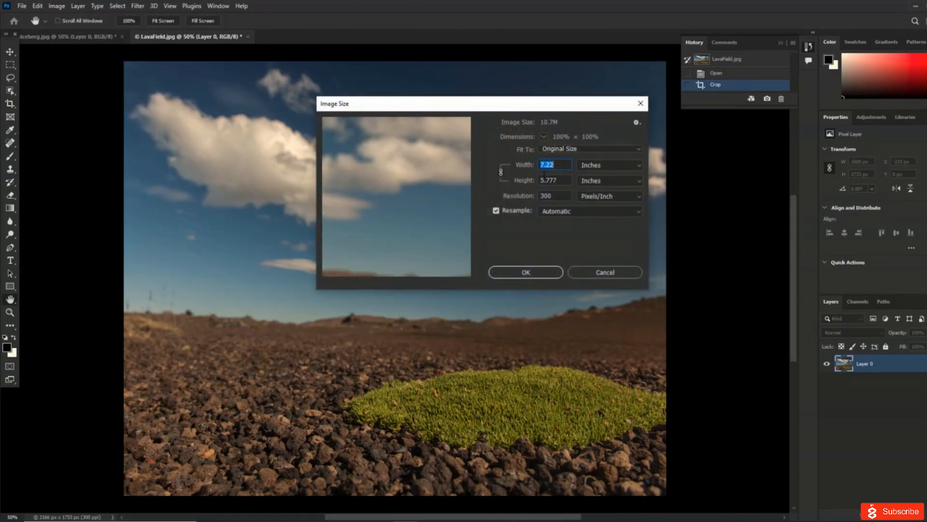
pyautogui.write('5')
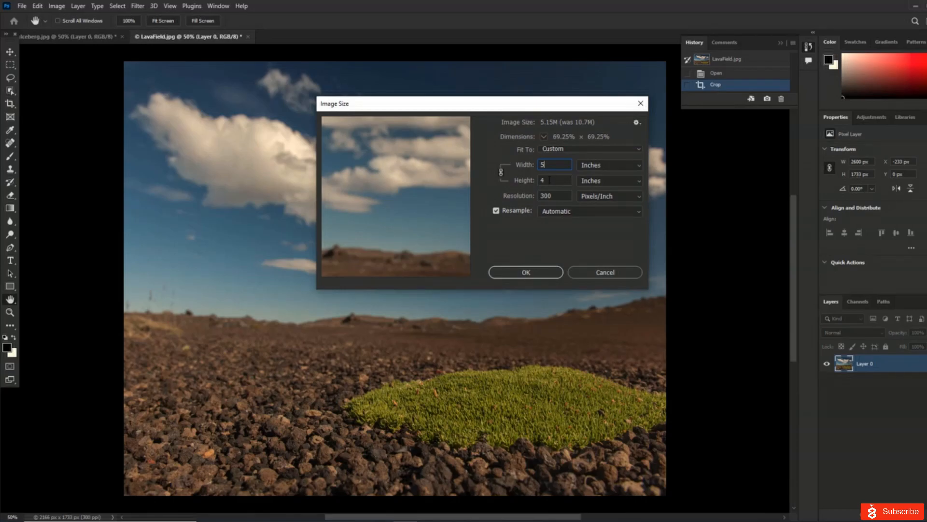
pyautogui.click(544, 274)
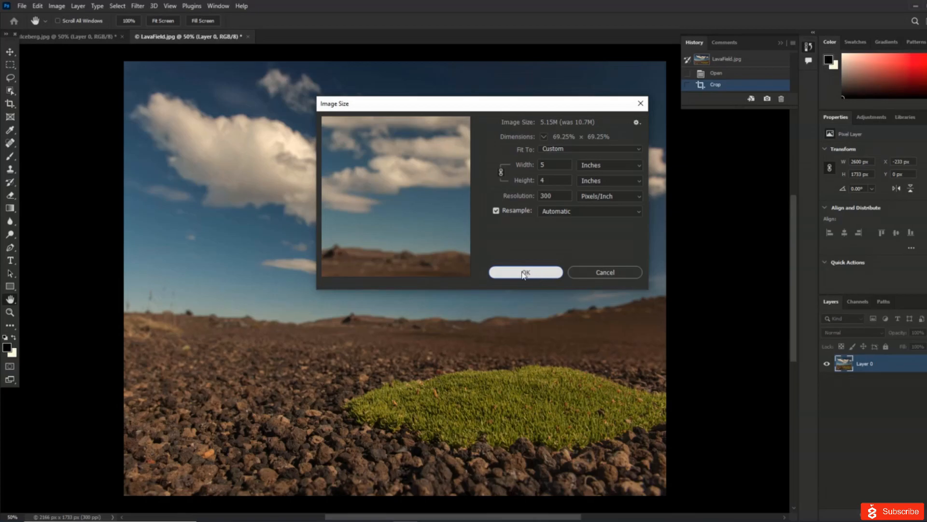
pyautogui.click(523, 273)
# - Commit the reopened 5 : 4 crop and revert the lava field photo to its originally opened state in the history
pyautogui.press('c')
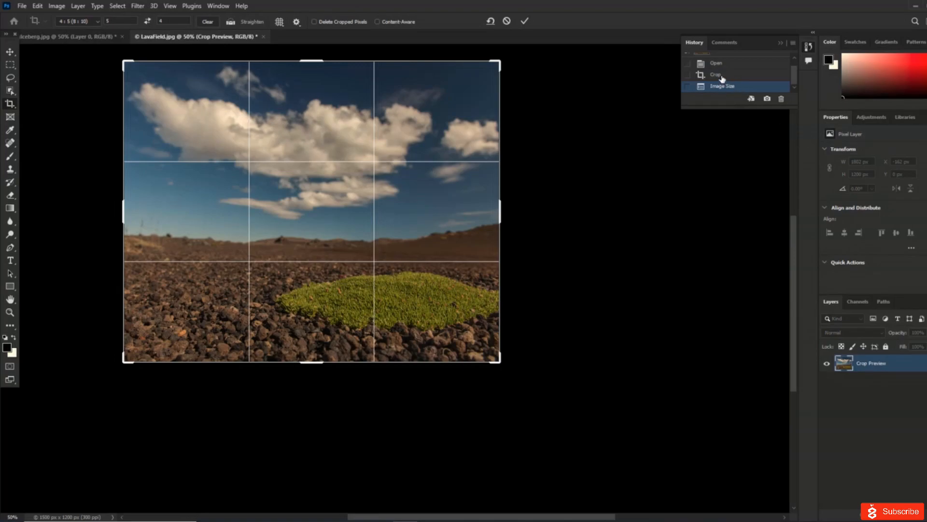
pyautogui.scroll(1, 722, 77)
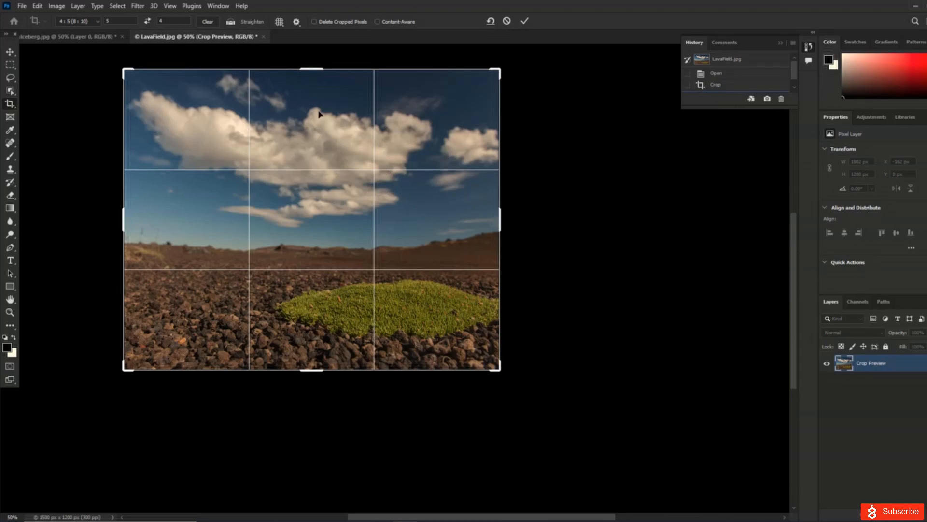
pyautogui.click(525, 21)
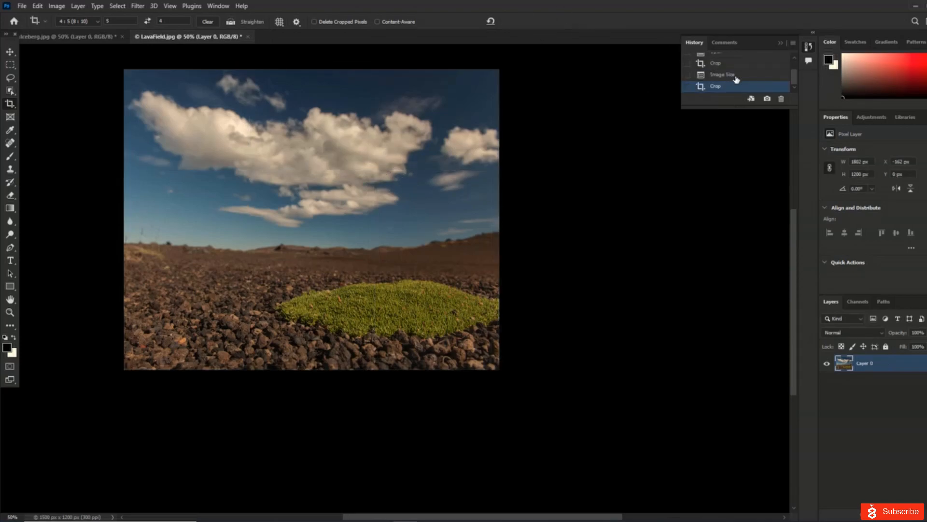
pyautogui.scroll(3, 737, 80)
pyautogui.doubleClick(723, 65)
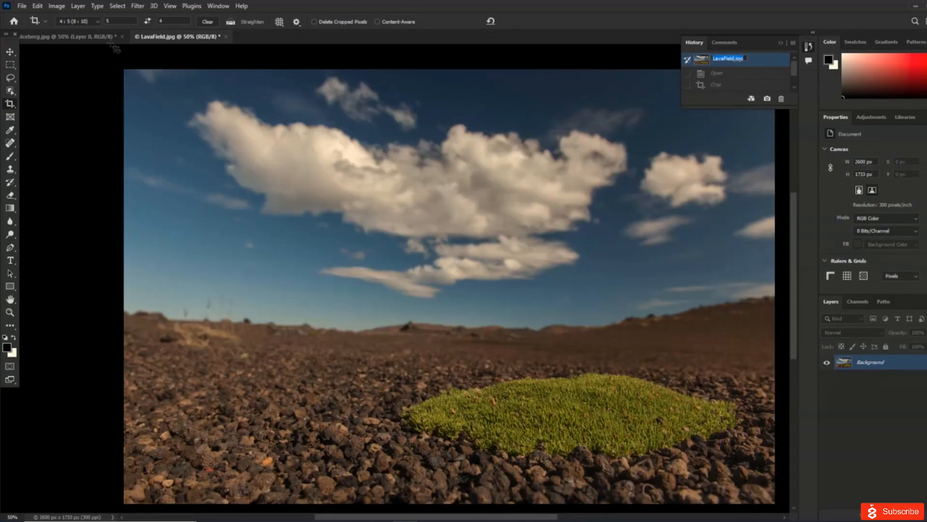
# - Crop the lava field photo with the 4 x 5 in 300 ppi preset swapped to landscape, shifting the photo left, and revert it in the history
pyautogui.click(91, 22)
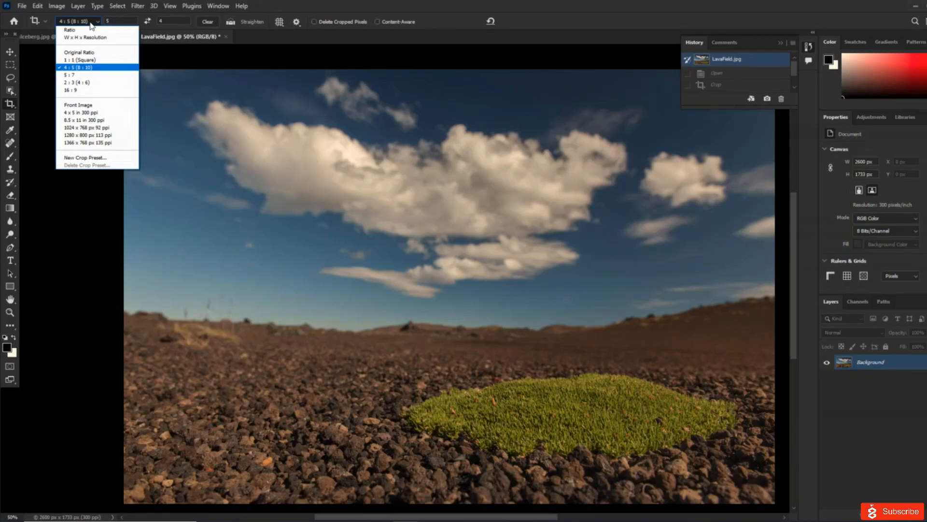
pyautogui.click(81, 113)
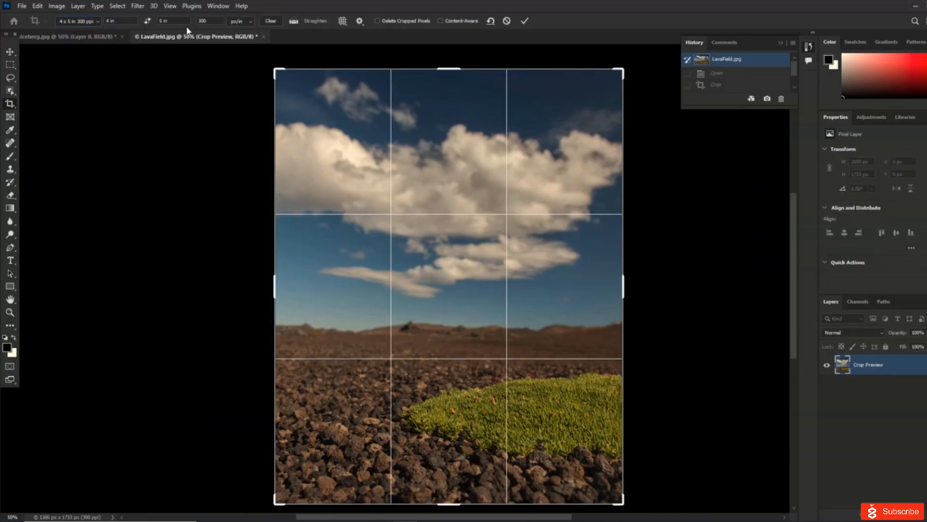
pyautogui.click(148, 21)
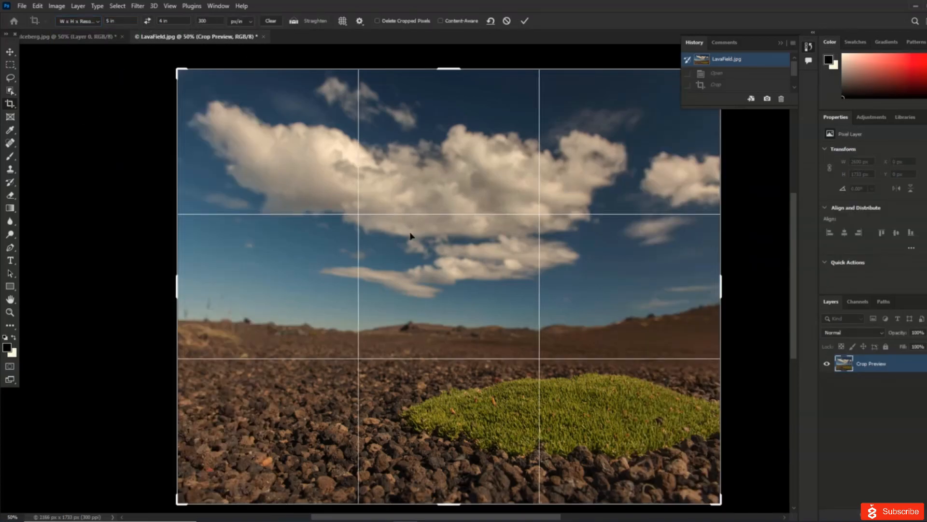
pyautogui.moveTo(411, 233); pyautogui.dragTo(391, 233)
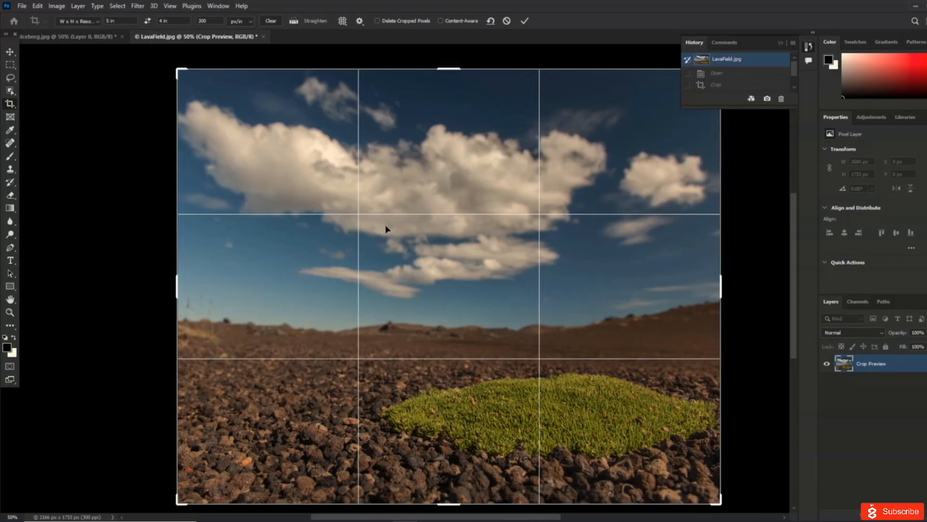
pyautogui.click(525, 20)
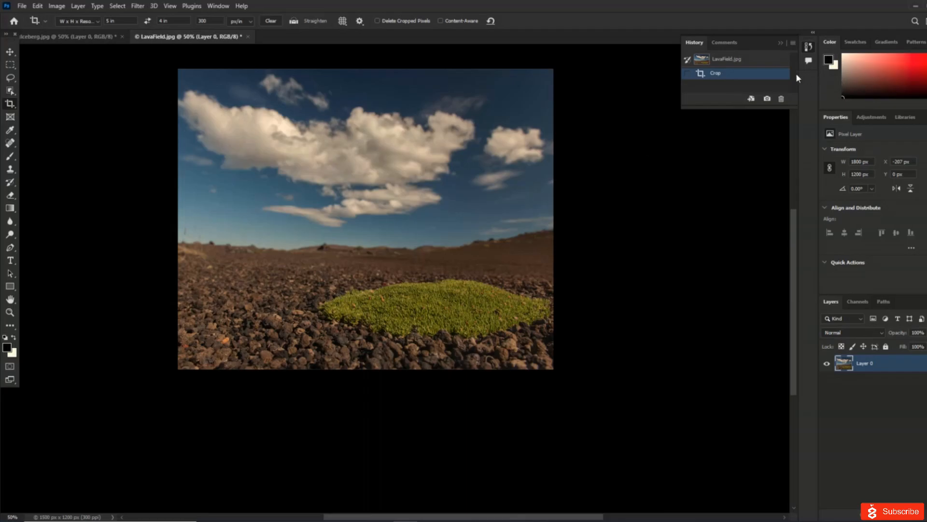
pyautogui.doubleClick(725, 59)
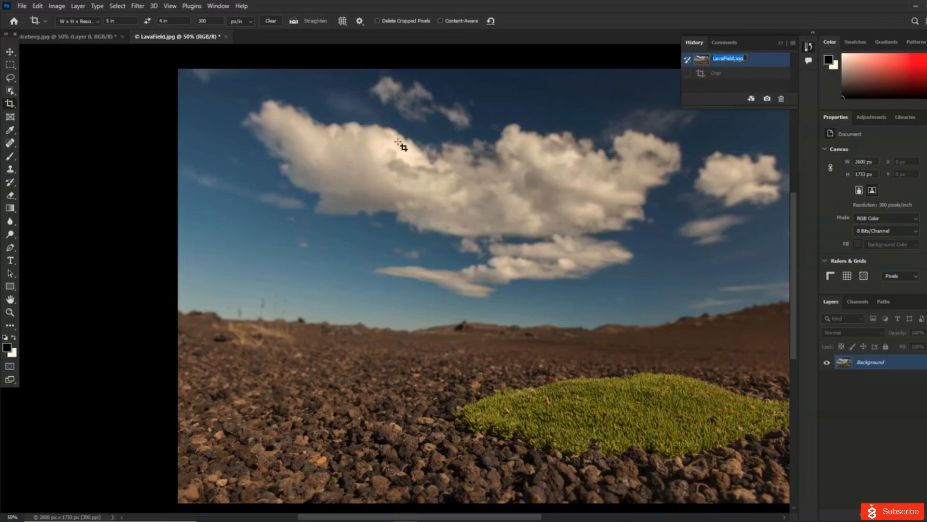
# - Clear the crop values and set a custom crop of 1600 px by 700 px at 72 px/in
pyautogui.click(270, 22)
pyautogui.click(120, 22)
pyautogui.write('1600 ')
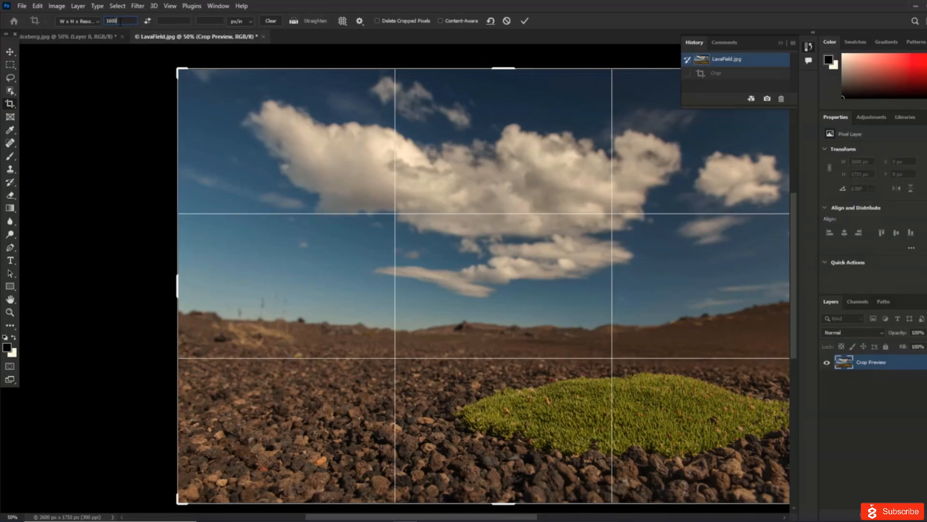
pyautogui.write('px')
pyautogui.press('Tab')
pyautogui.write('700')
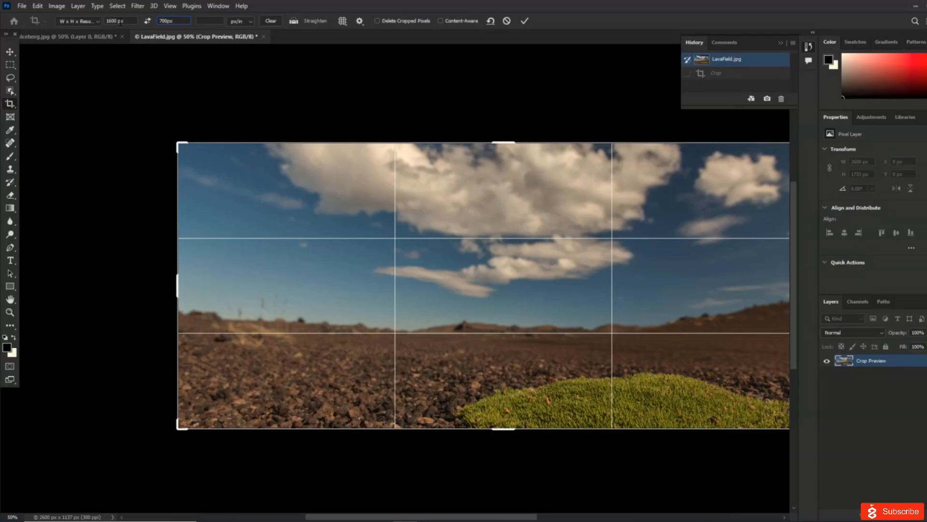
pyautogui.press('Tab')
pyautogui.write('72')
# - Reposition the lava field photo inside the wide crop box and commit the crop
pyautogui.moveTo(480, 276); pyautogui.dragTo(442, 285)
pyautogui.click(170, 6)
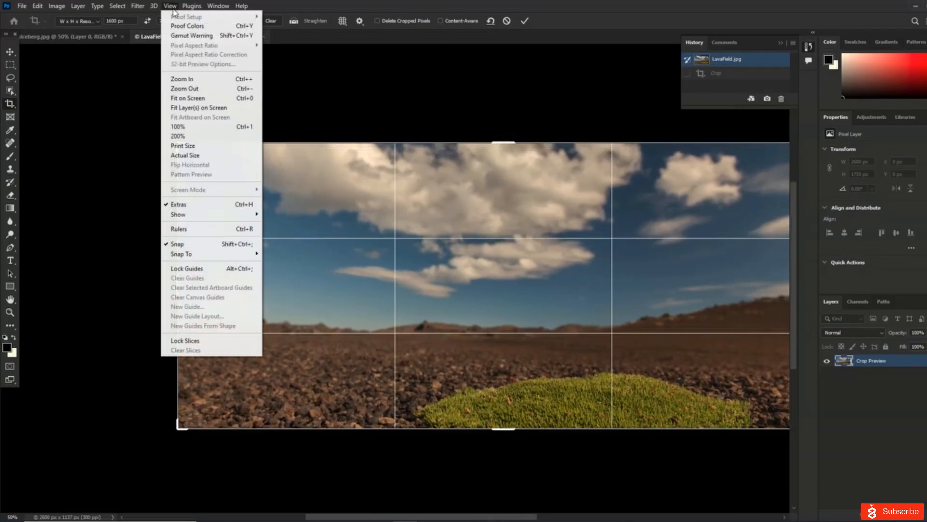
pyautogui.click(188, 98)
pyautogui.moveTo(452, 271); pyautogui.dragTo(481, 276)
pyautogui.moveTo(365, 295)
pyautogui.mouseDown()
pyautogui.moveTo(389, 293)
pyautogui.moveTo(358, 296)
pyautogui.mouseUp()
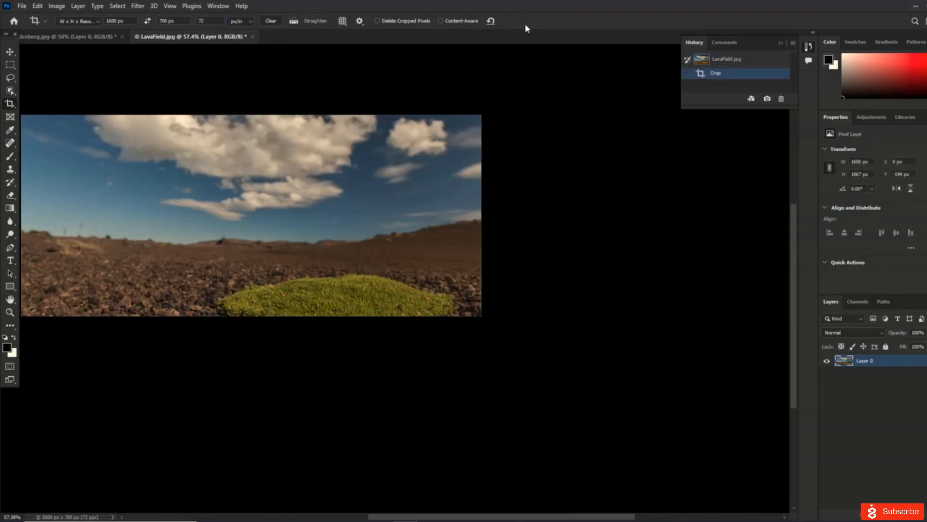
pyautogui.click(525, 21)
pyautogui.click(169, 6)
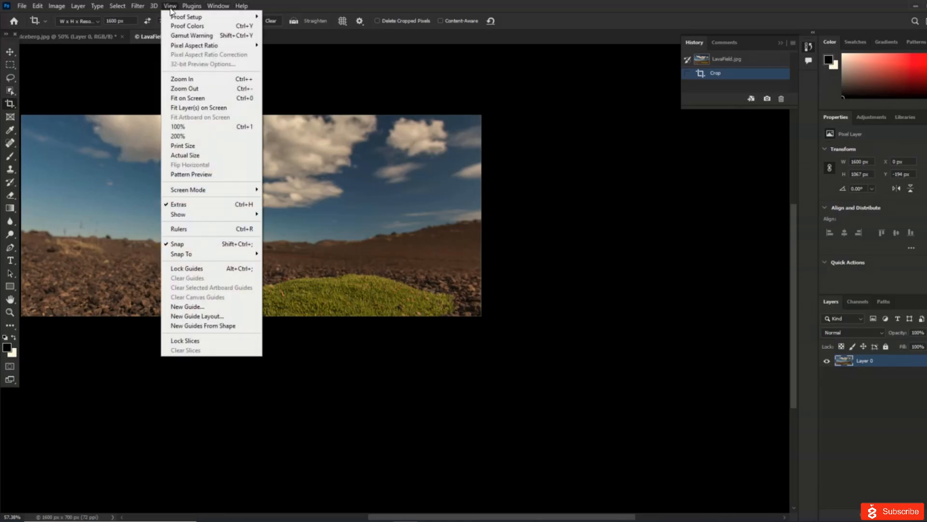
pyautogui.click(199, 98)
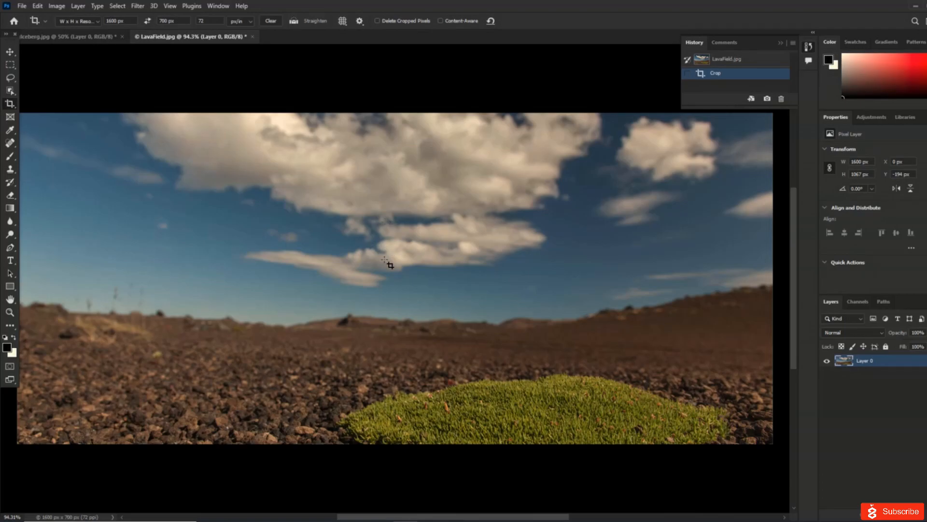
# - Save the crop settings as a new preset named 1600 x 700 px 72 ppi and commit the reopened crop
pyautogui.click(85, 22)
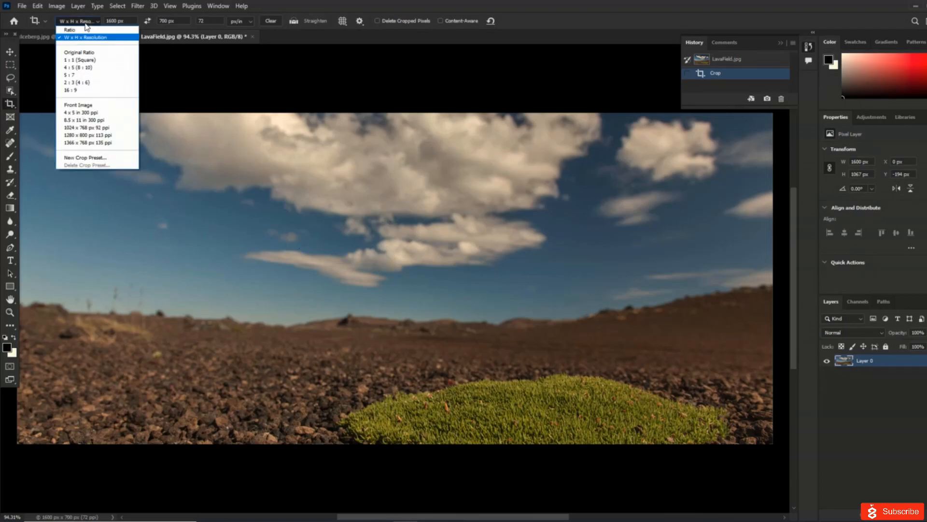
pyautogui.click(91, 158)
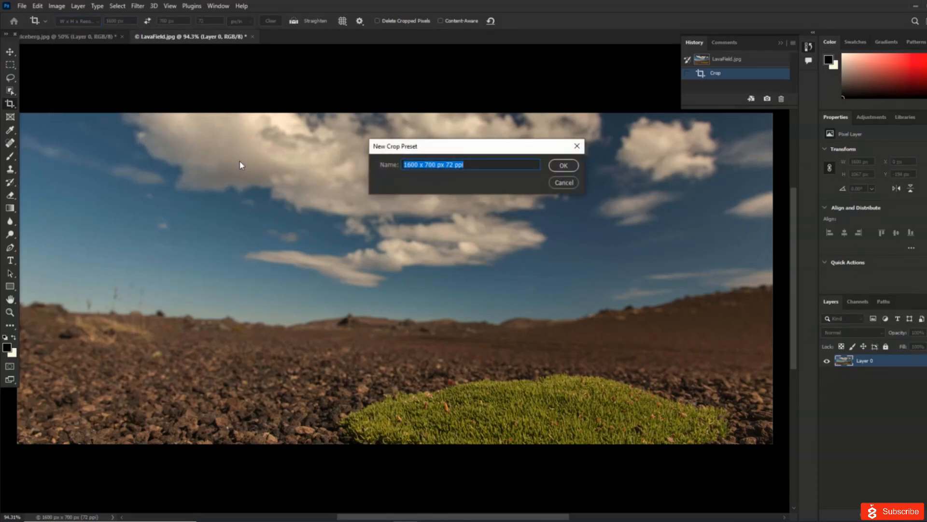
pyautogui.click(573, 169)
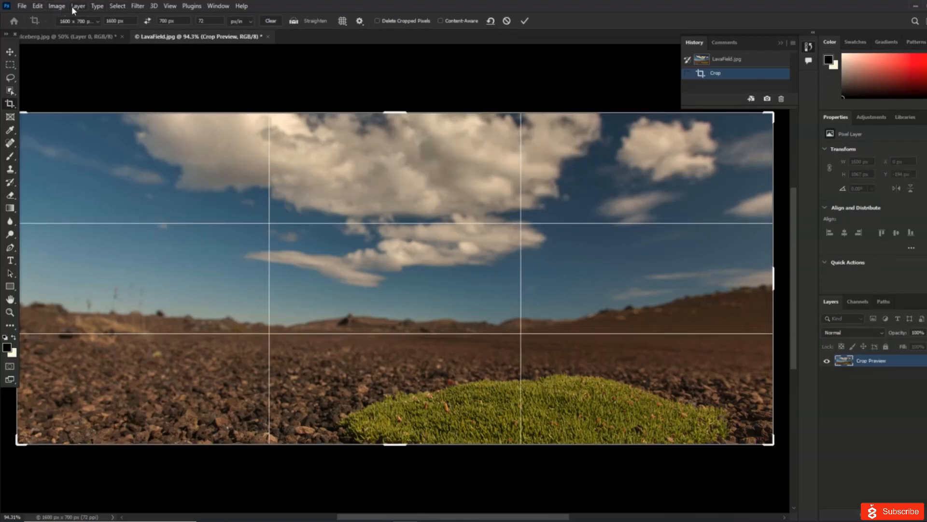
pyautogui.click(80, 22)
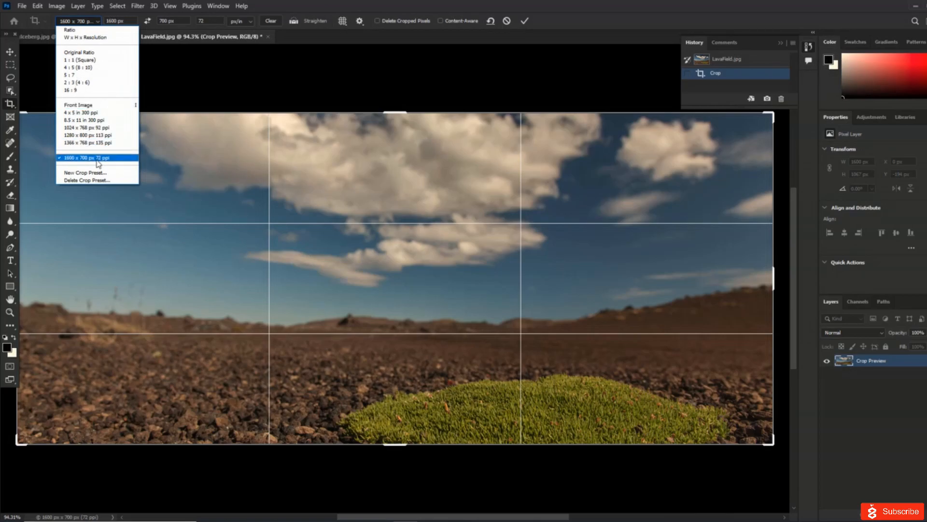
pyautogui.click(395, 68)
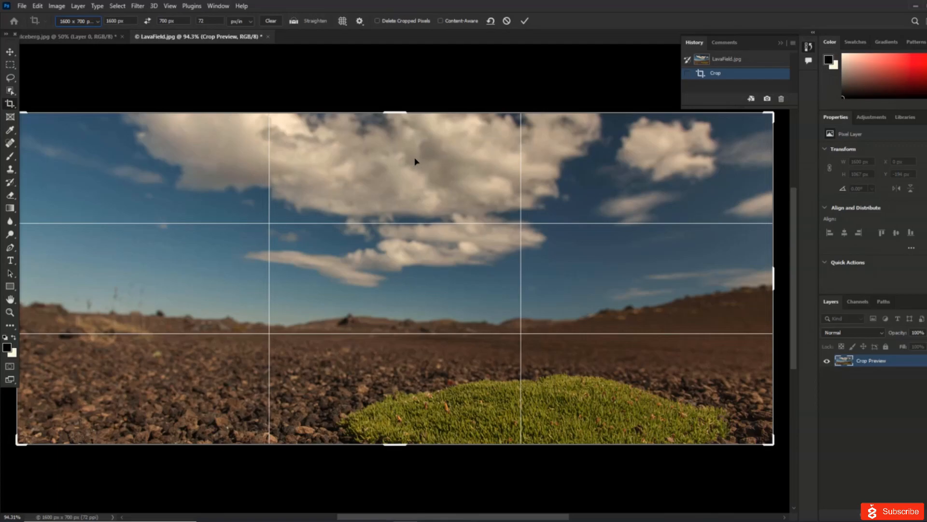
pyautogui.click(525, 21)
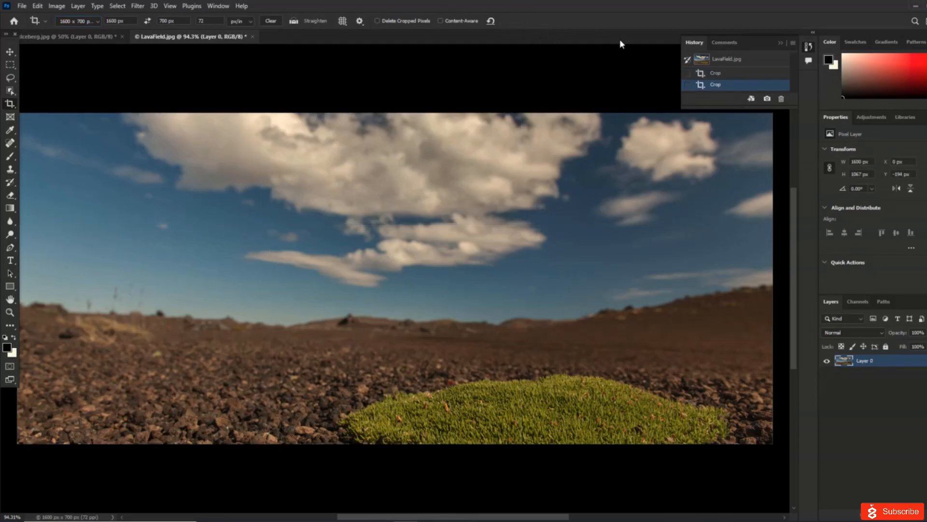
# - Revert the lava field photo to its originally opened state in the history
pyautogui.doubleClick(739, 60)
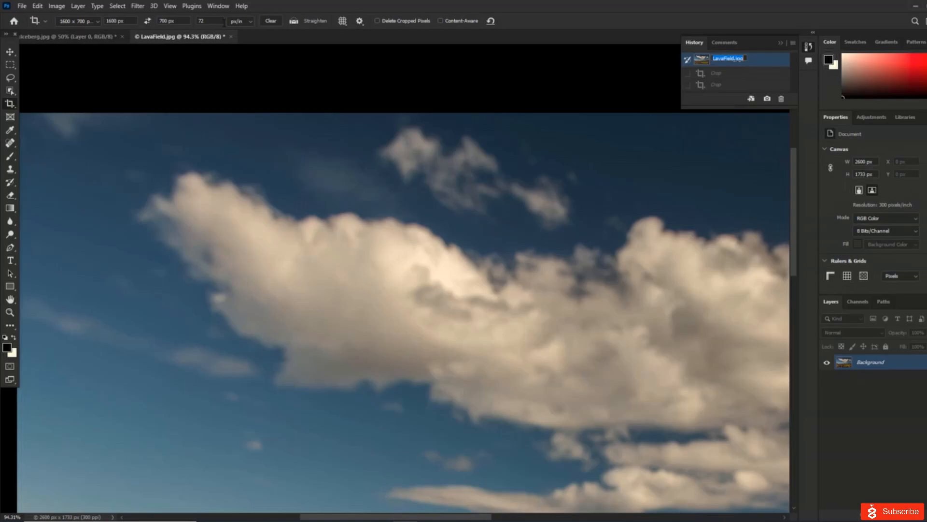
pyautogui.click(170, 6)
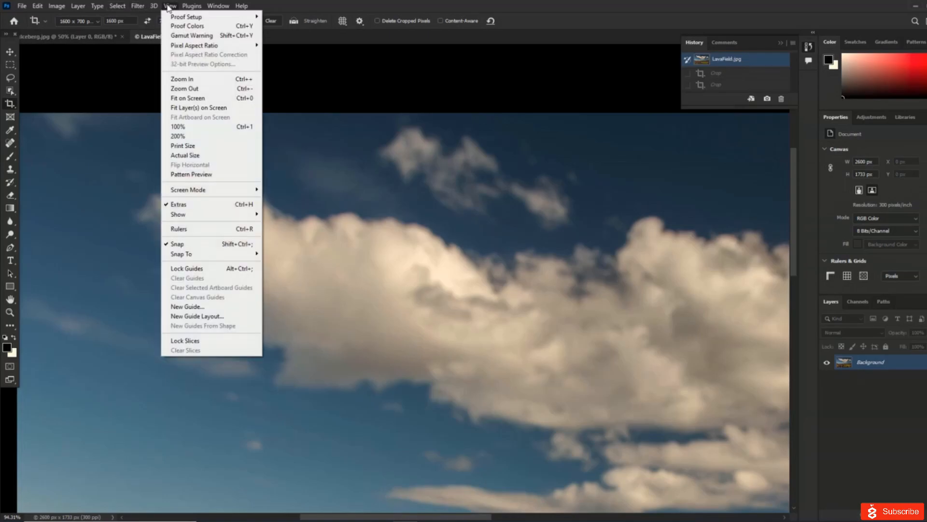
pyautogui.click(205, 97)
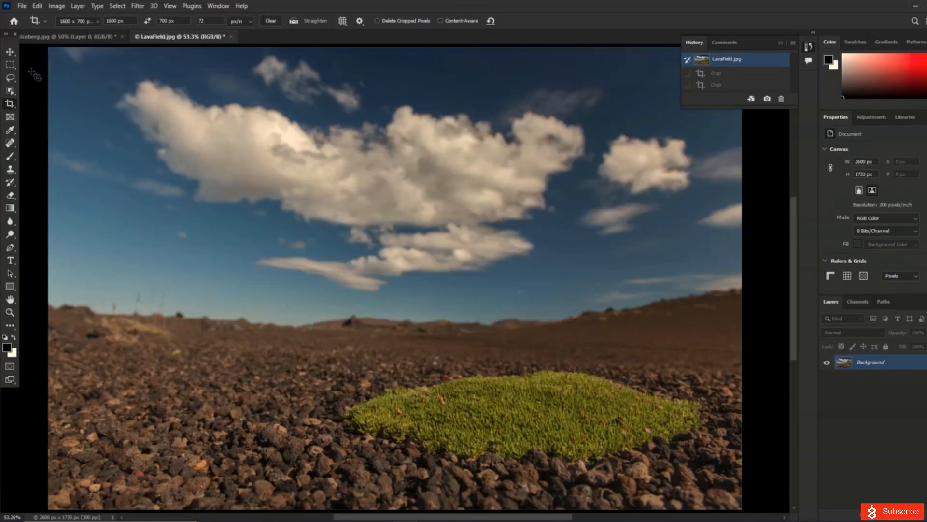
# - Set the Rectangular Marquee tool to a fixed size of 1600 px wide by 700 px high
pyautogui.click(13, 62)
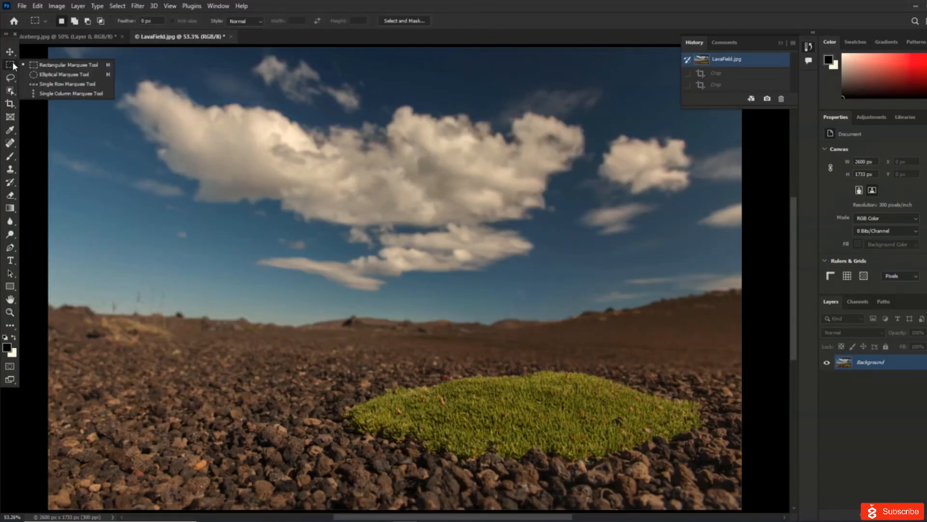
pyautogui.click(55, 67)
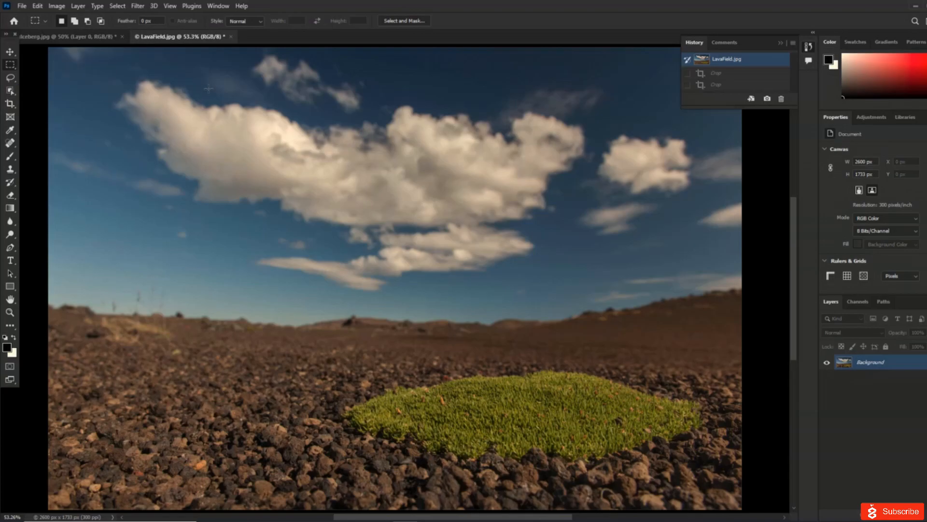
pyautogui.click(246, 22)
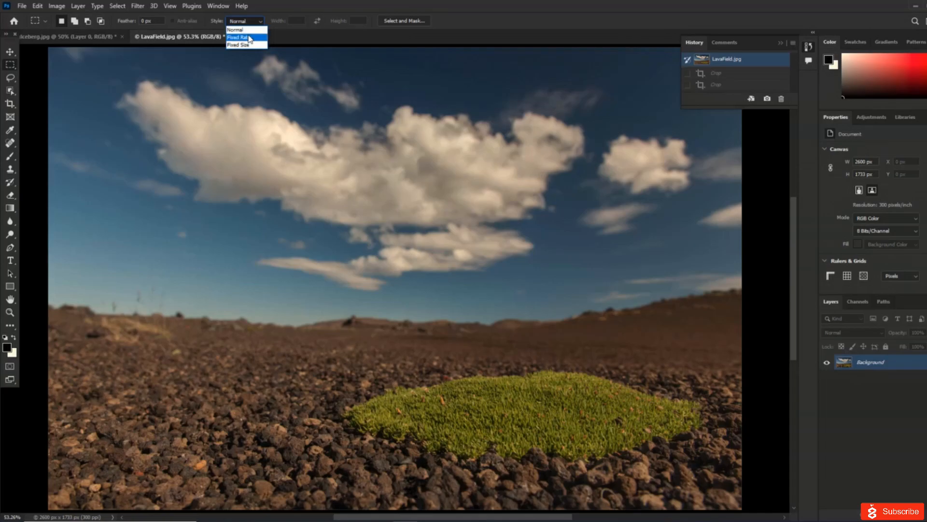
pyautogui.click(250, 44)
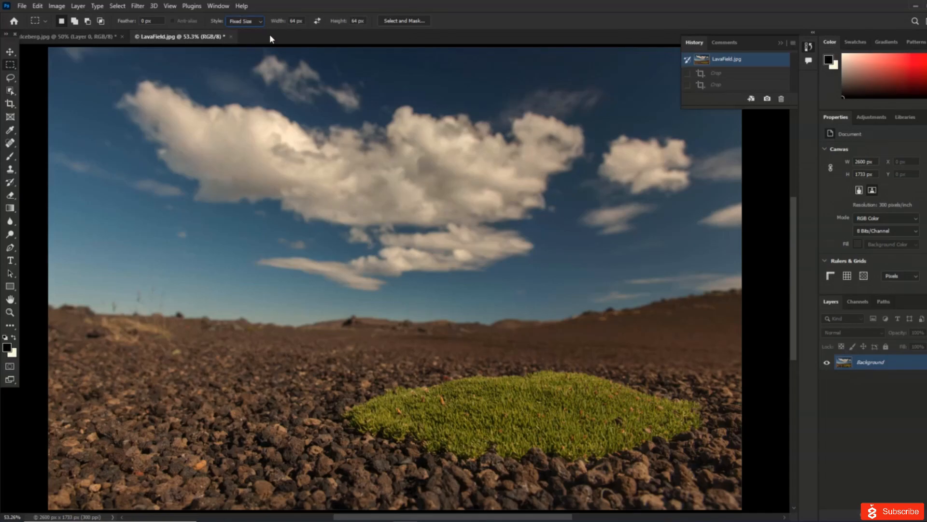
pyautogui.click(291, 21)
pyautogui.write('1600')
pyautogui.click(354, 21)
pyautogui.write('700')
# - Place fixed-size marquee selections on the lava field photo, move the selection around, and deselect it
pyautogui.click(314, 179)
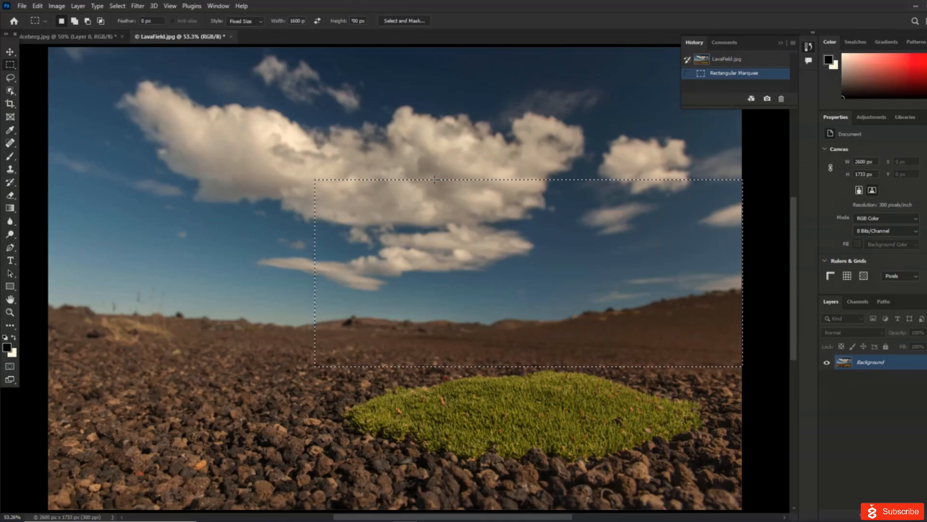
pyautogui.click(292, 233)
pyautogui.moveTo(401, 286); pyautogui.dragTo(274, 225)
pyautogui.moveTo(389, 278); pyautogui.dragTo(483, 360)
pyautogui.hotkey('ctrl', 'd')
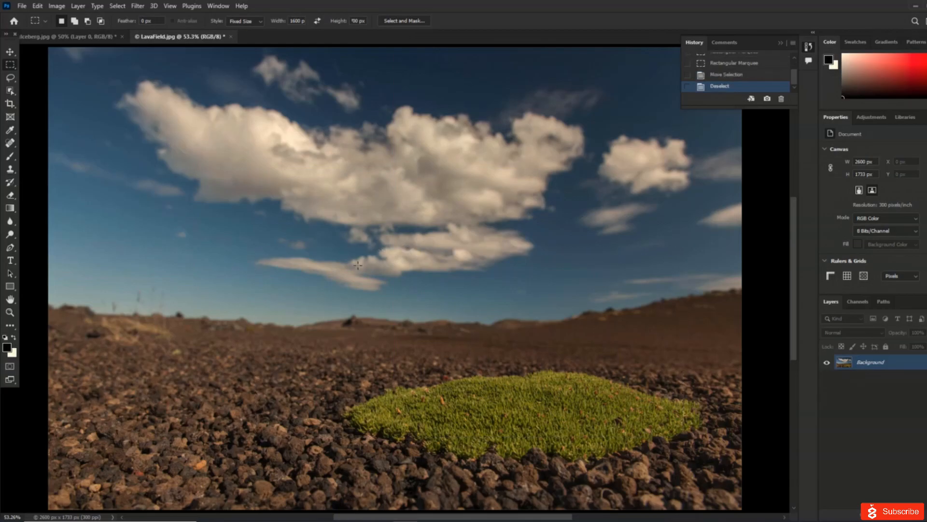
# - Place the 1600 × 700 px selection over the moss mound and horizon and crop the image to it
pyautogui.click(314, 266)
pyautogui.moveTo(471, 346); pyautogui.dragTo(401, 352)
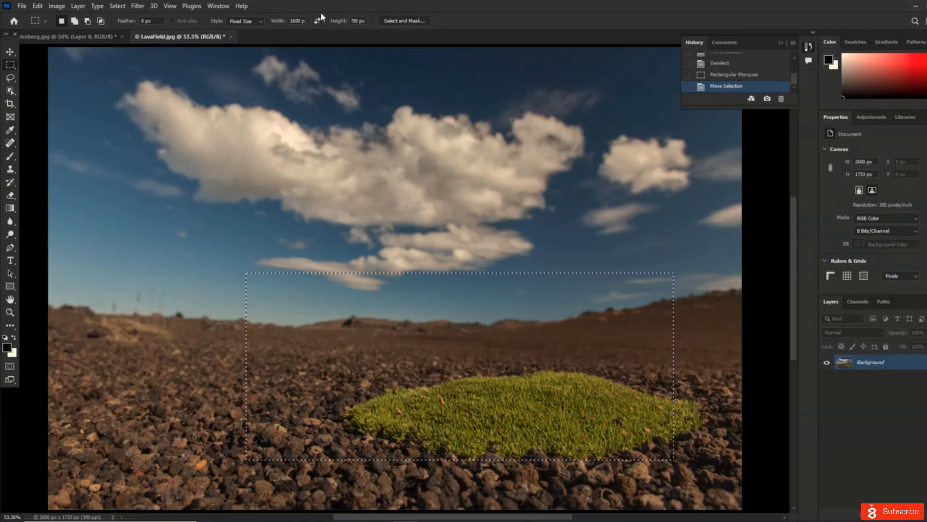
pyautogui.click(60, 7)
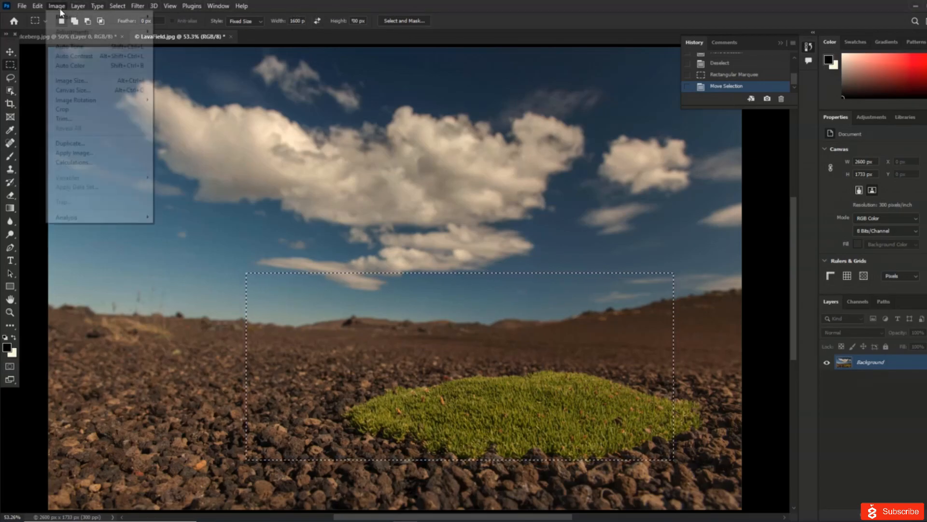
pyautogui.click(59, 109)
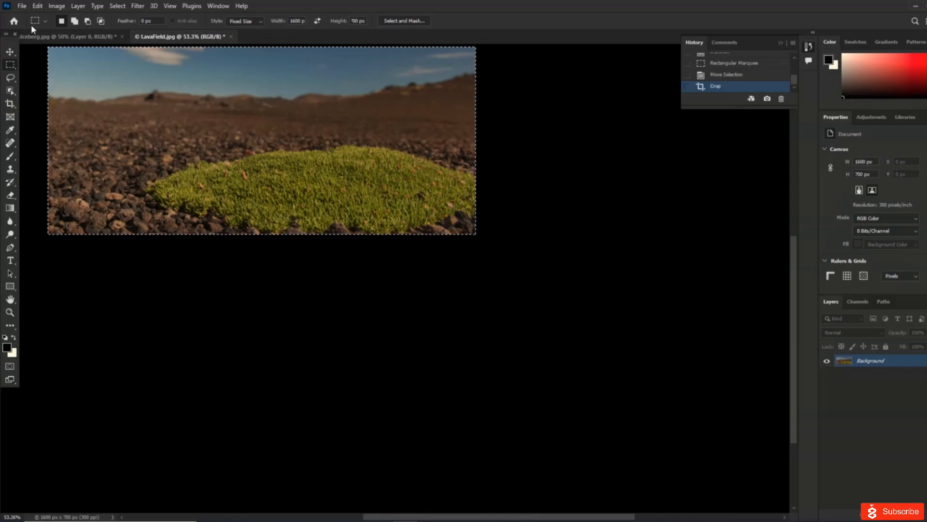
# - Reset the Rectangular Marquee tool to its default options
pyautogui.rightClick(45, 19)
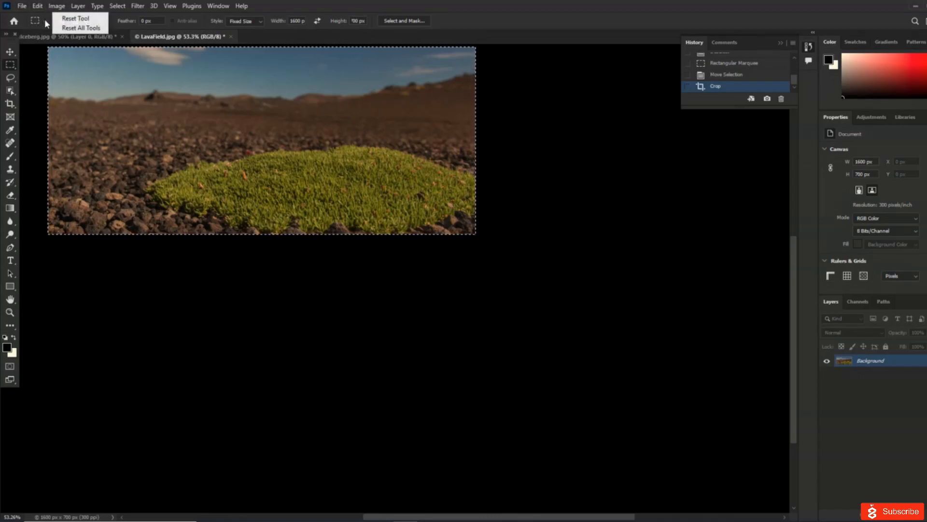
pyautogui.click(63, 19)
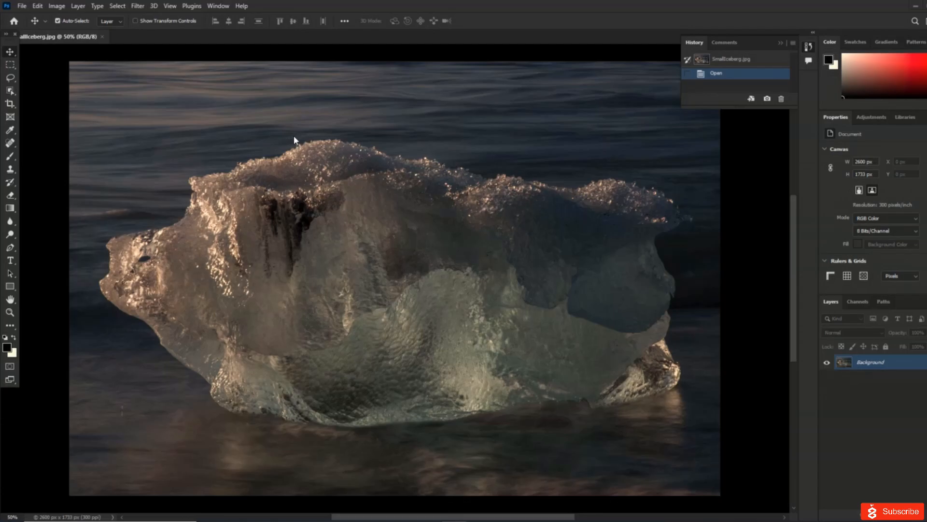
# - Activate the Crop tool and reset it to its default options
pyautogui.click(10, 104)
pyautogui.click(31, 106)
pyautogui.click(42, 20)
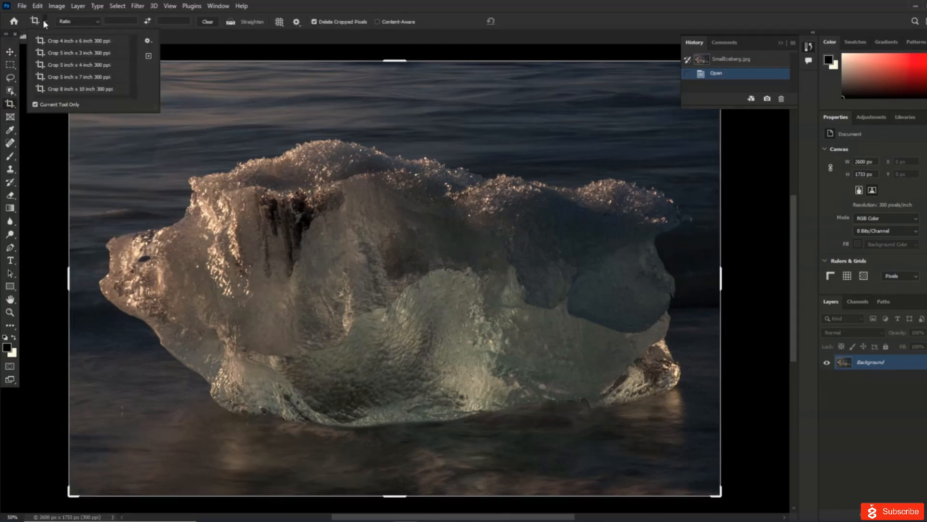
pyautogui.rightClick(38, 22)
pyautogui.click(61, 19)
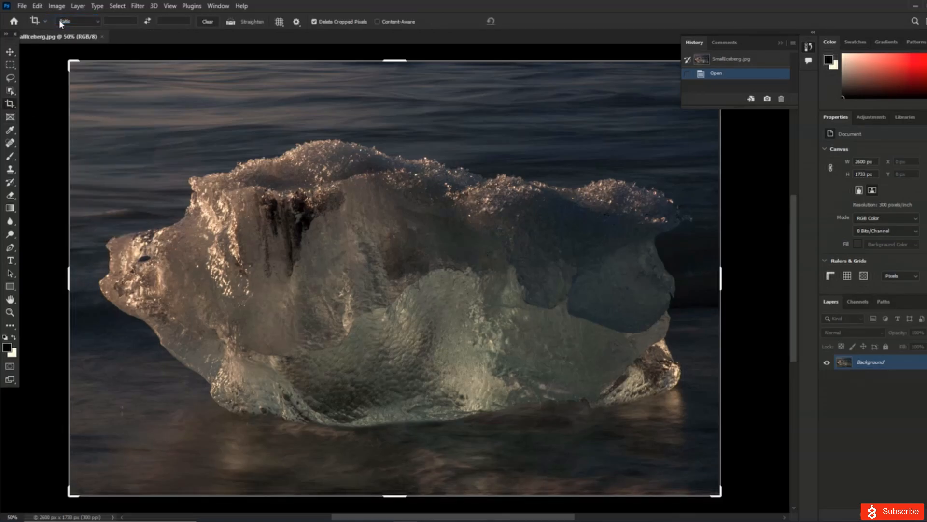
# - Crop the iceberg photo with the frame extended beyond its lower-right corner, and revert the photo to its opened state
pyautogui.moveTo(112, 106); pyautogui.dragTo(697, 474)
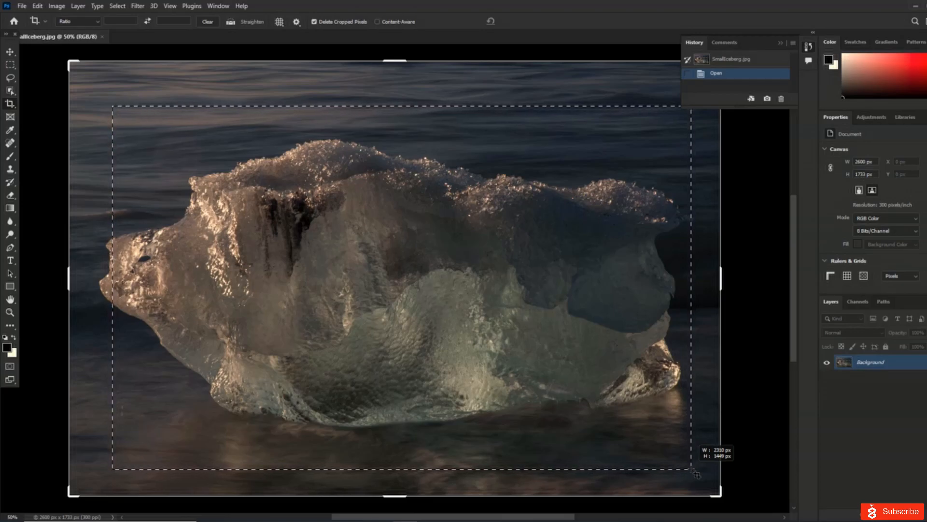
pyautogui.moveTo(697, 474)
pyautogui.mouseDown()
pyautogui.moveTo(741, 490)
pyautogui.moveTo(722, 471)
pyautogui.moveTo(745, 490)
pyautogui.moveTo(723, 477)
pyautogui.moveTo(753, 483)
pyautogui.moveTo(727, 459)
pyautogui.moveTo(701, 471)
pyautogui.mouseUp()
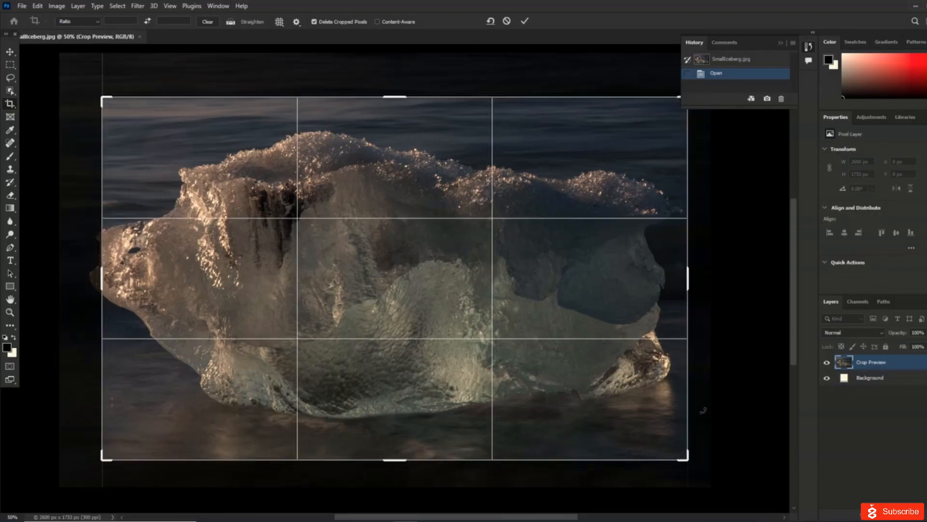
pyautogui.moveTo(687, 458); pyautogui.dragTo(707, 479)
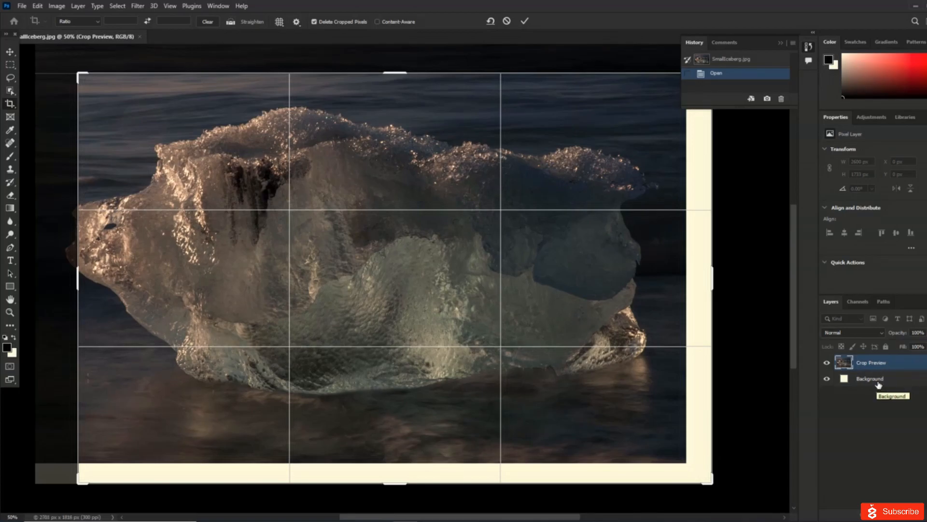
pyautogui.click(524, 21)
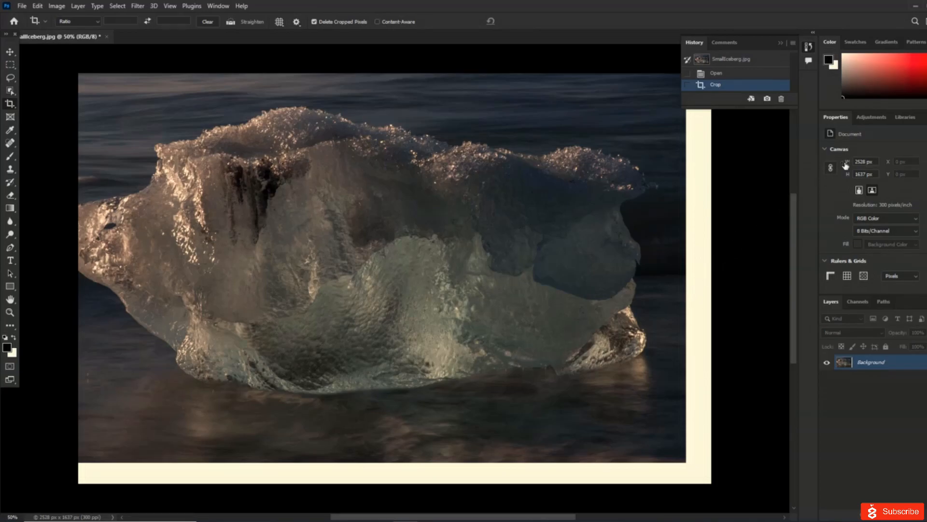
pyautogui.doubleClick(730, 61)
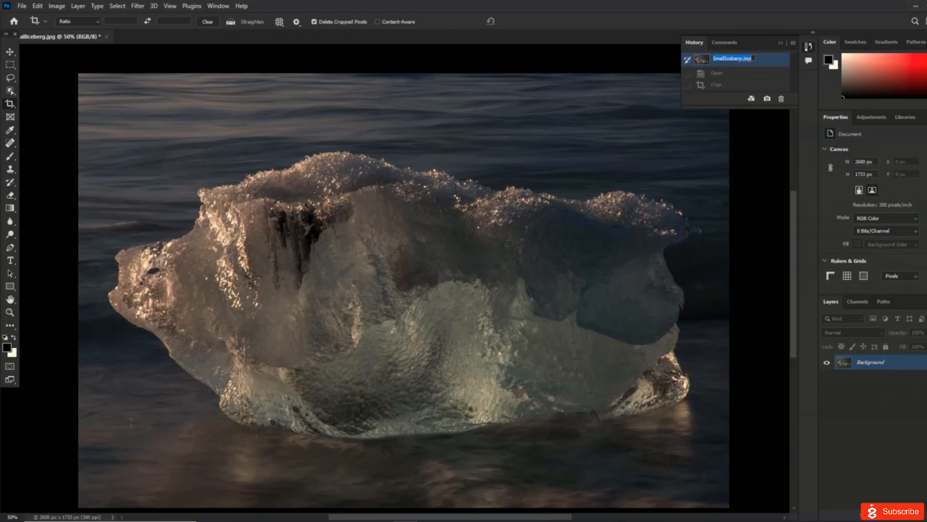
# - Convert the background to a layer, extend it with an oversized crop frame to about 2740 × 1948 px, and revert the photo
pyautogui.click(920, 363)
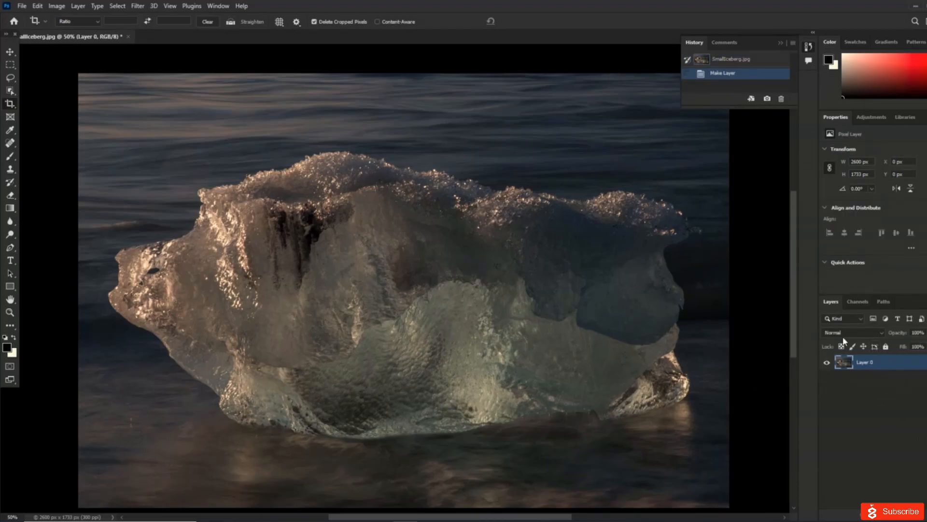
pyautogui.click(413, 275)
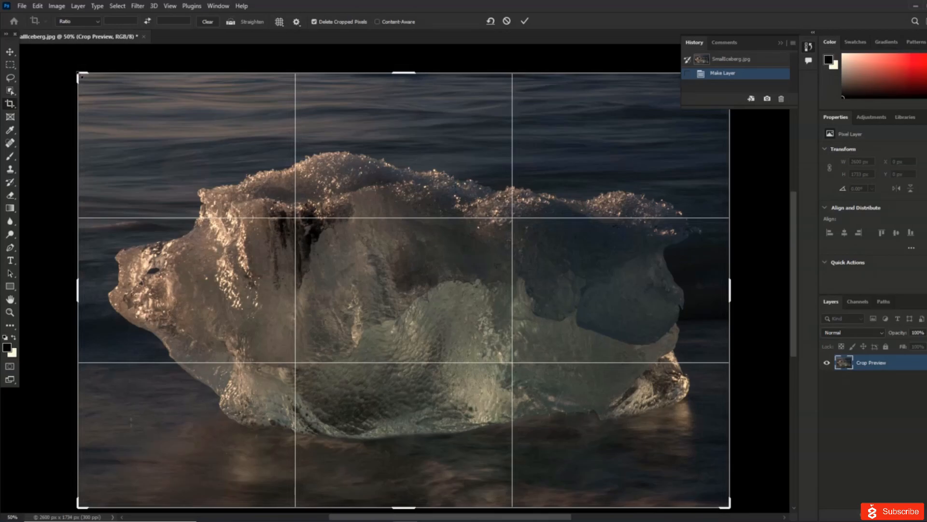
pyautogui.moveTo(80, 75); pyautogui.dragTo(70, 68)
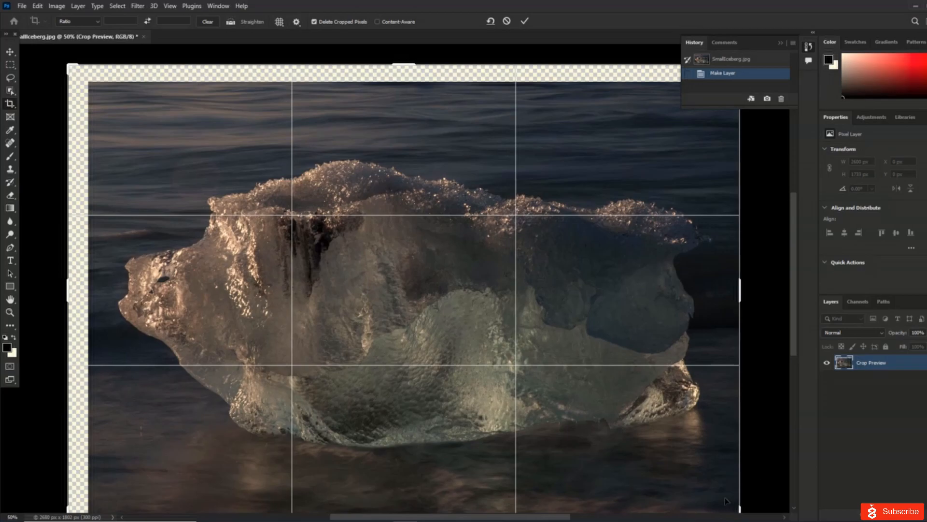
pyautogui.click(173, 7)
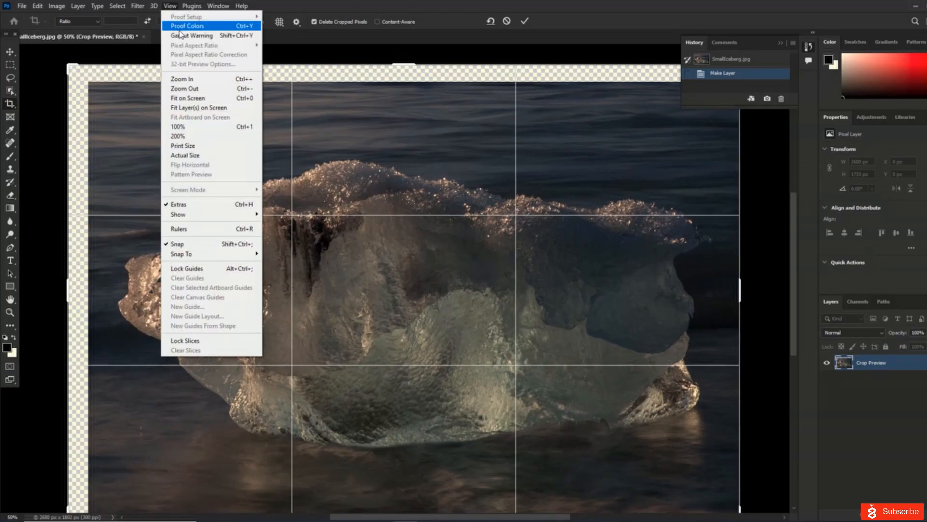
pyautogui.click(188, 98)
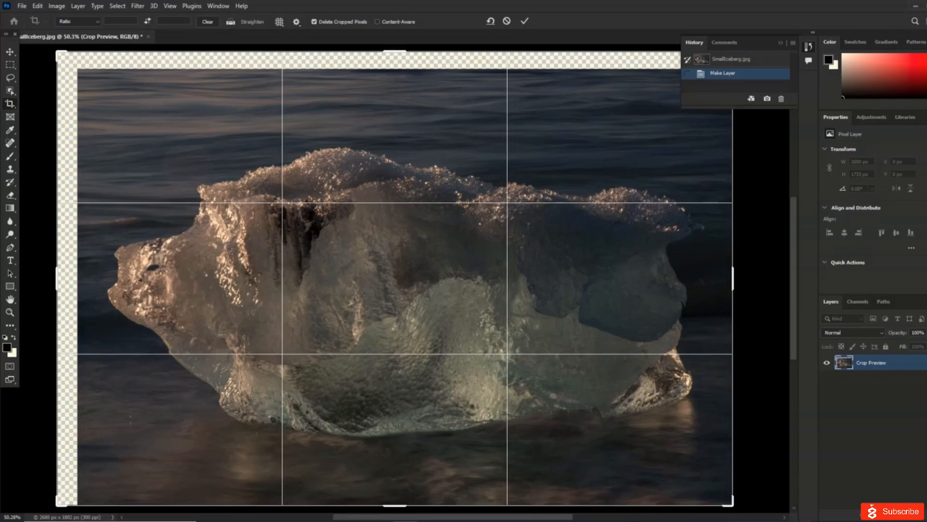
pyautogui.moveTo(732, 506); pyautogui.dragTo(744, 519)
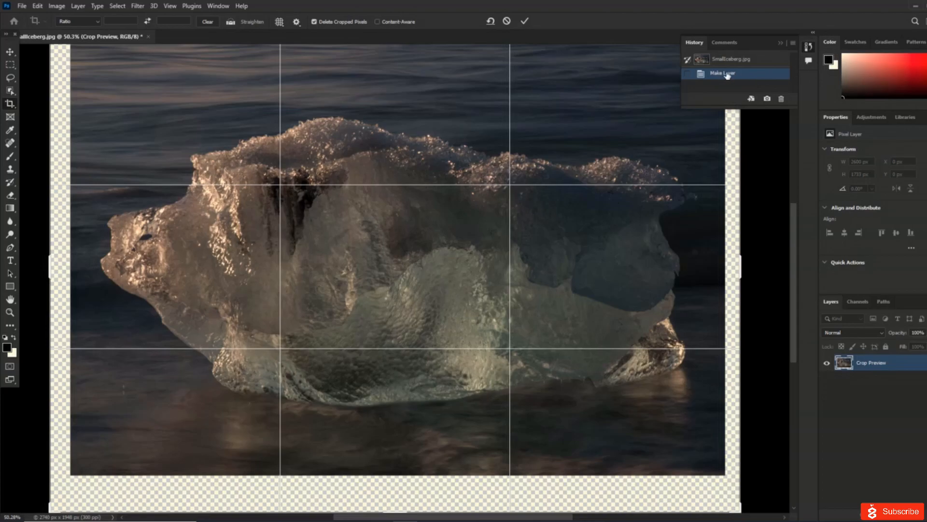
pyautogui.click(525, 21)
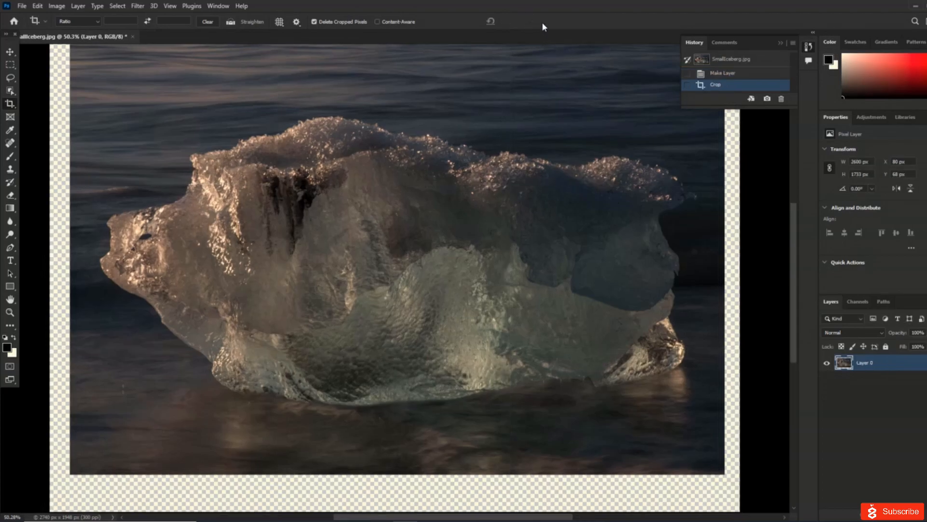
pyautogui.doubleClick(732, 59)
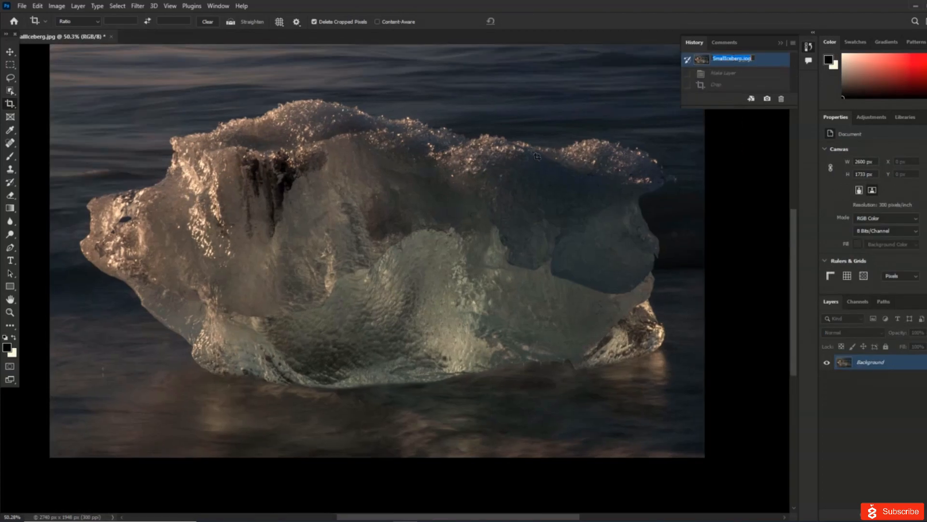
# - Convert the background to a layer and enlarge the canvas relatively by 2 inches in width and 3 inches in height
pyautogui.press('Return')
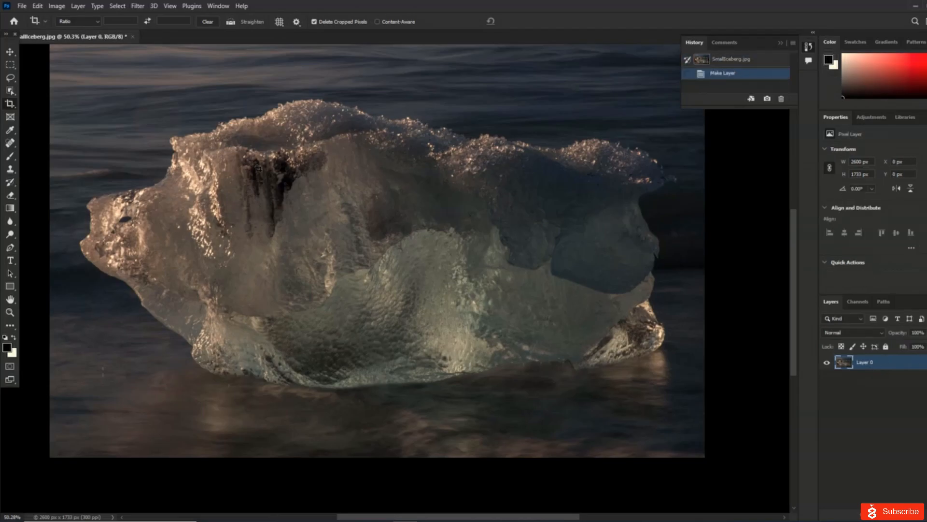
pyautogui.click(60, 6)
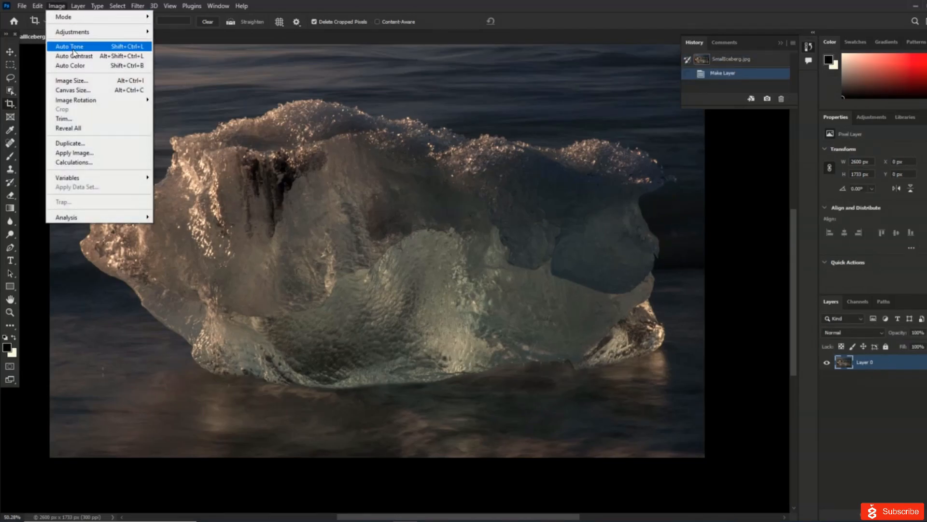
pyautogui.click(81, 90)
pyautogui.click(506, 170)
pyautogui.click(507, 196)
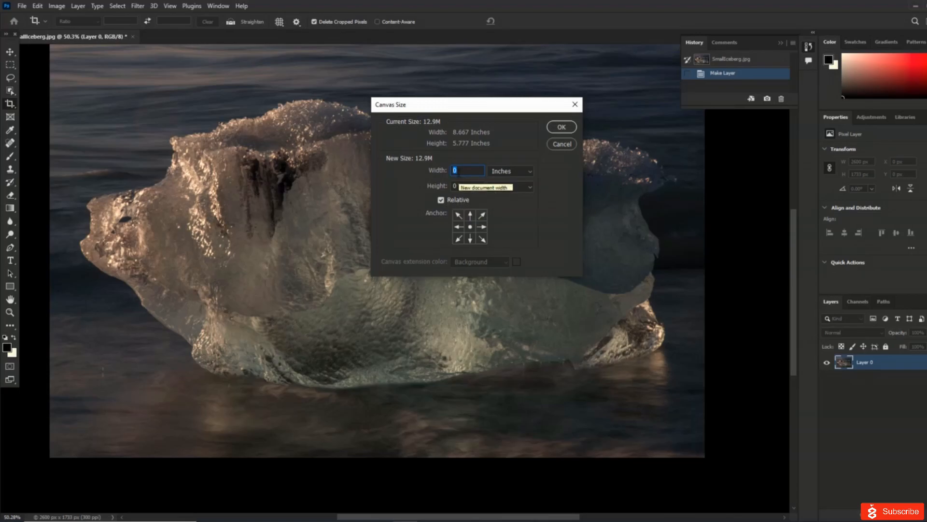
pyautogui.write('2')
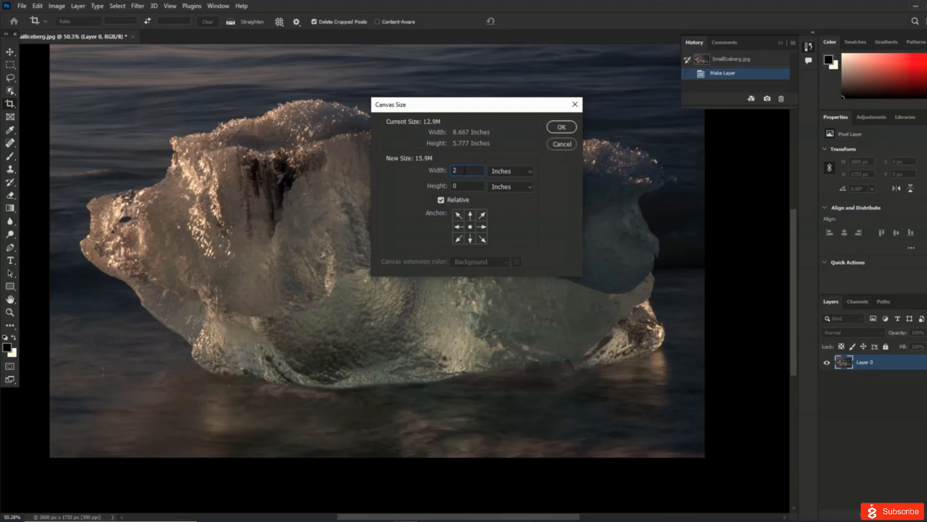
pyautogui.write('3')
pyautogui.click(559, 127)
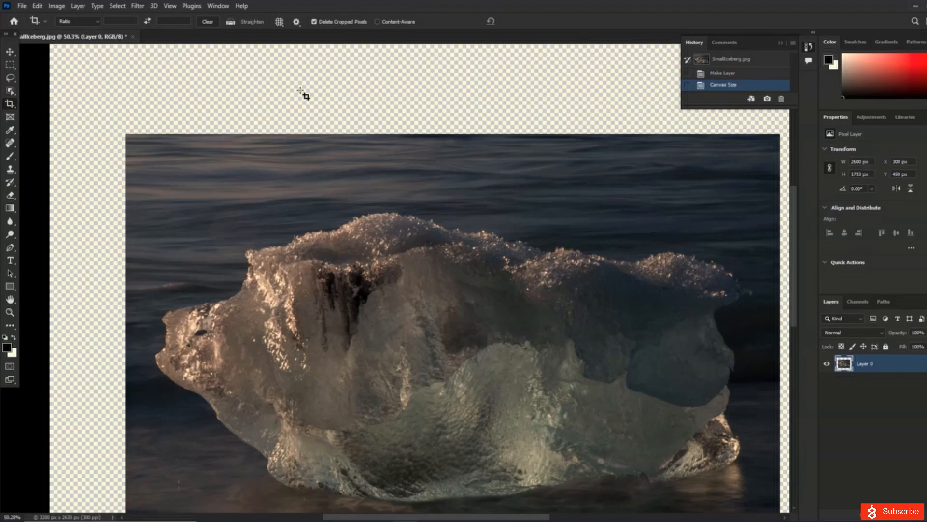
# - Shift the iceberg layer slightly left on the enlarged canvas, to X 277 px
pyautogui.press('ctrl')
pyautogui.hotkey('ctrl', '0')
pyautogui.press('v')
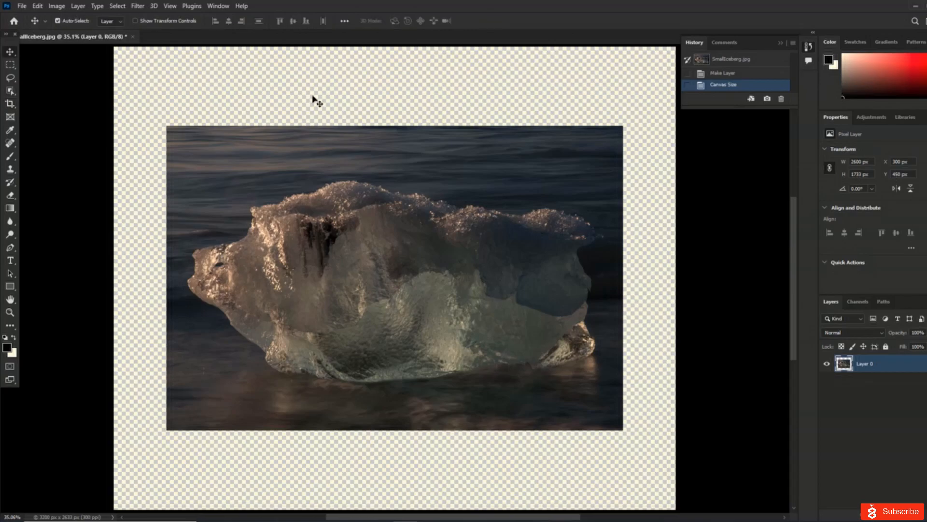
pyautogui.moveTo(384, 223)
pyautogui.mouseDown()
pyautogui.moveTo(394, 159)
pyautogui.moveTo(379, 234)
pyautogui.mouseUp()
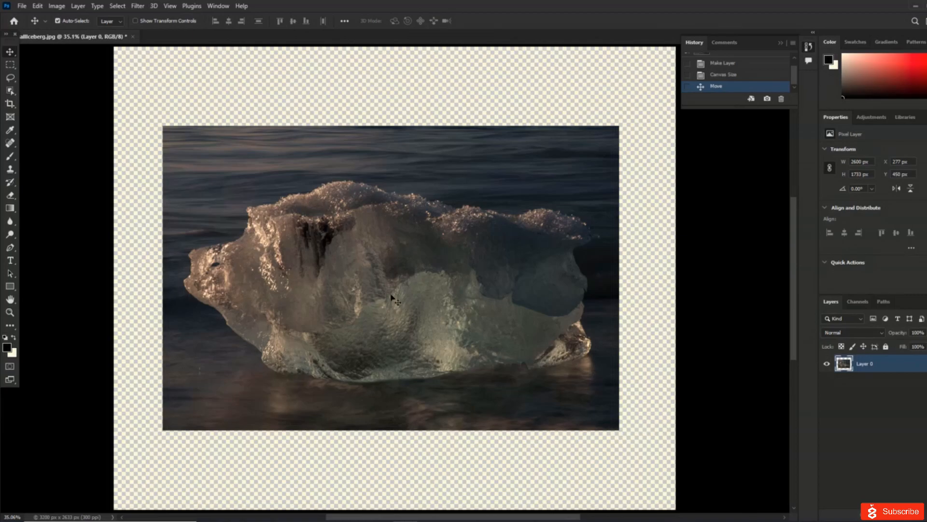
# - Add a solid color fill layer in muted brown (#5c4f4f) and place it beneath the iceberg layer
pyautogui.click(78, 6)
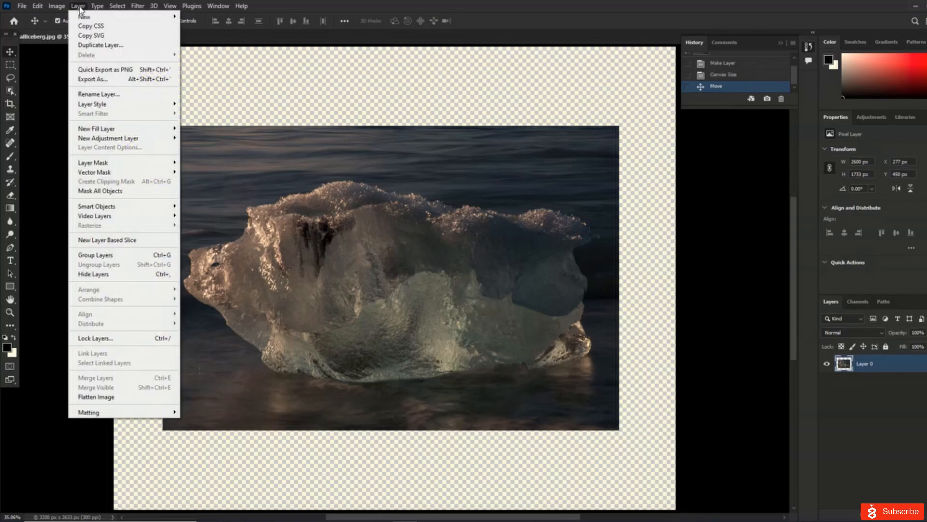
pyautogui.moveTo(145, 131)
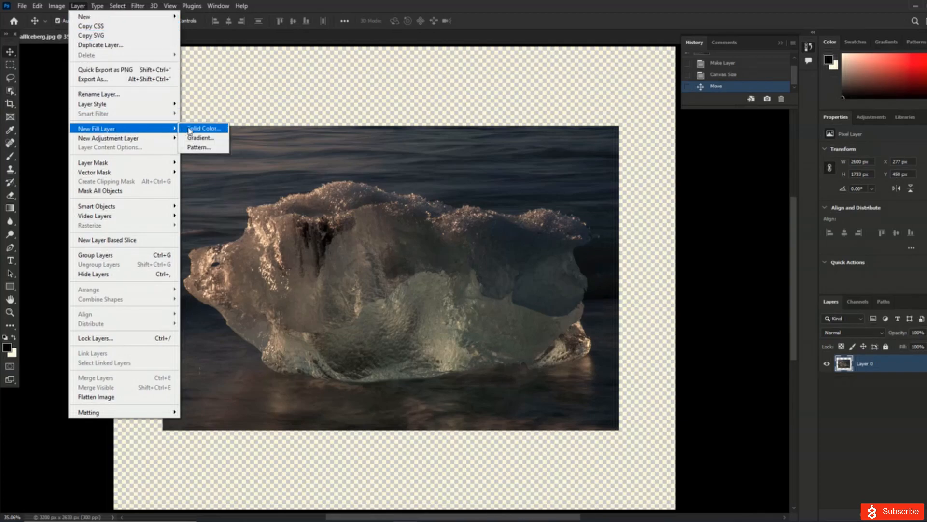
pyautogui.click(203, 129)
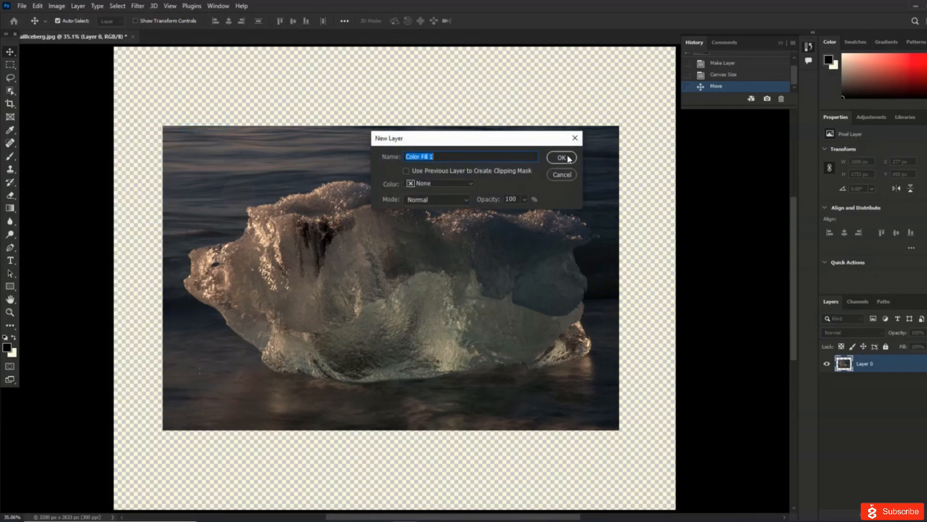
pyautogui.click(567, 157)
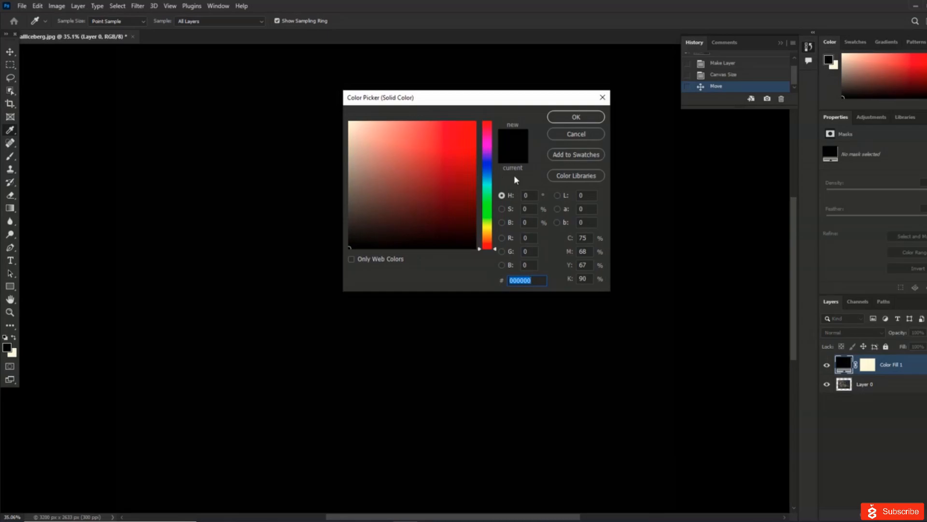
pyautogui.click(366, 223)
pyautogui.moveTo(366, 223)
pyautogui.mouseDown()
pyautogui.moveTo(365, 237)
pyautogui.moveTo(366, 202)
pyautogui.mouseUp()
pyautogui.click(590, 117)
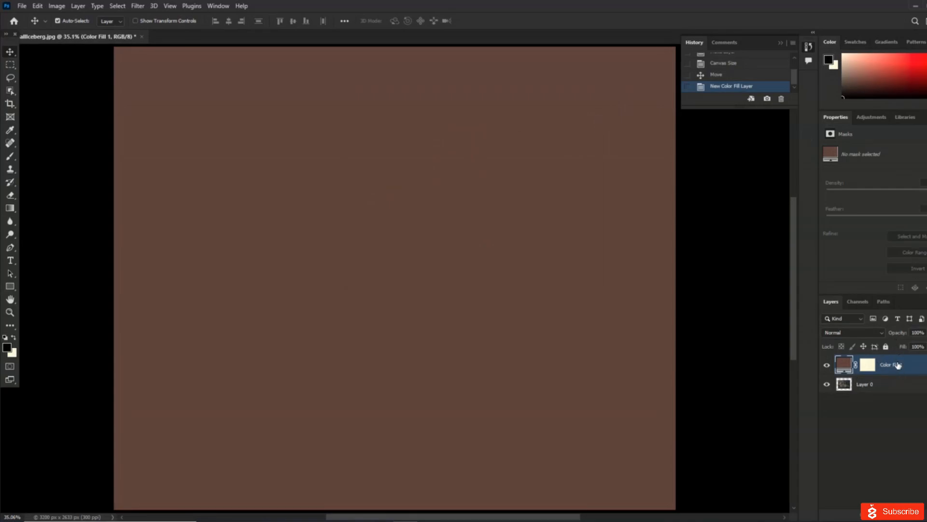
pyautogui.moveTo(898, 364); pyautogui.dragTo(918, 390)
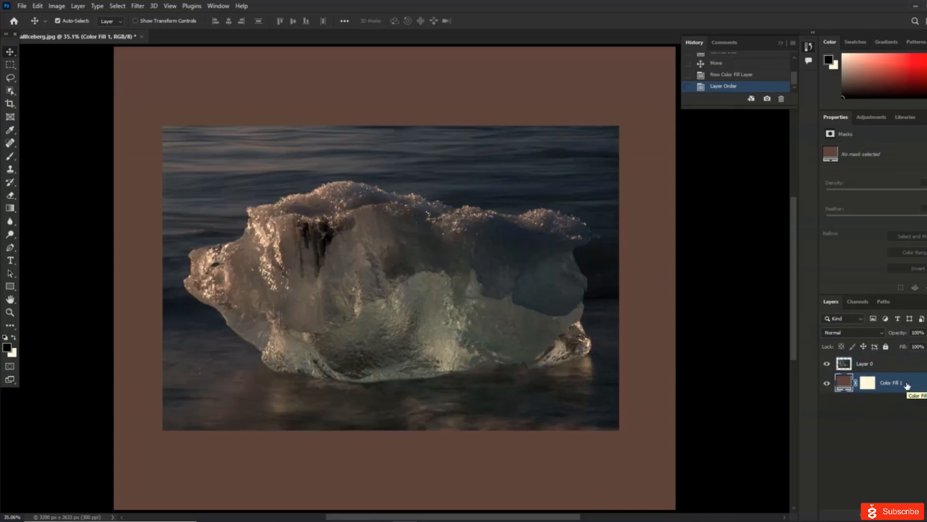
# - Change the color fill layer behind the iceberg to a dark navy blue
pyautogui.doubleClick(845, 382)
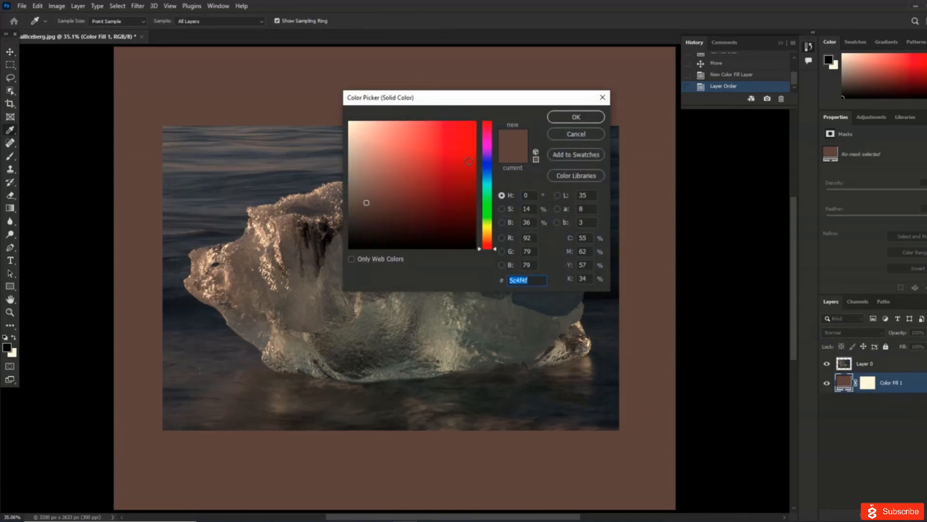
pyautogui.click(488, 166)
pyautogui.moveTo(368, 203)
pyautogui.mouseDown()
pyautogui.moveTo(442, 174)
pyautogui.moveTo(426, 206)
pyautogui.mouseUp()
pyautogui.click(574, 119)
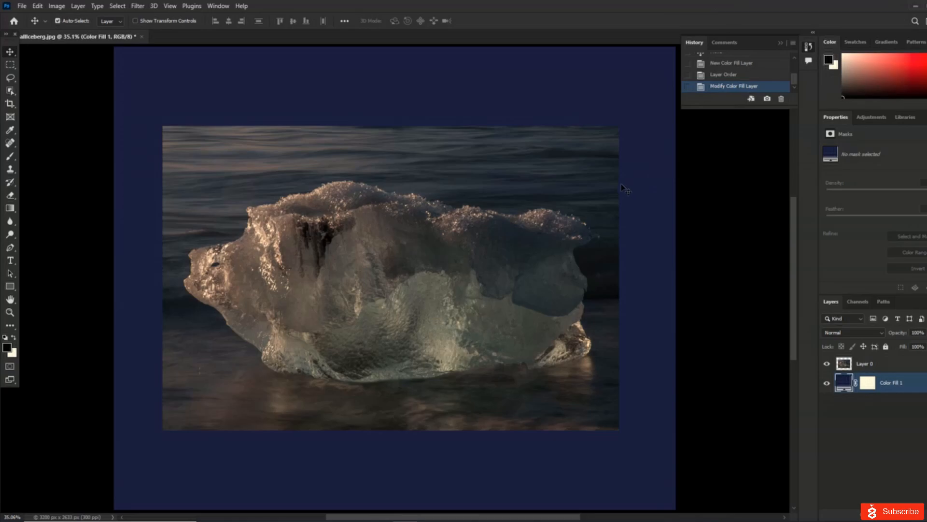
# - Rotate the ram photo about 2.4° clockwise with the Crop tool to straighten it
pyautogui.click(812, 25)
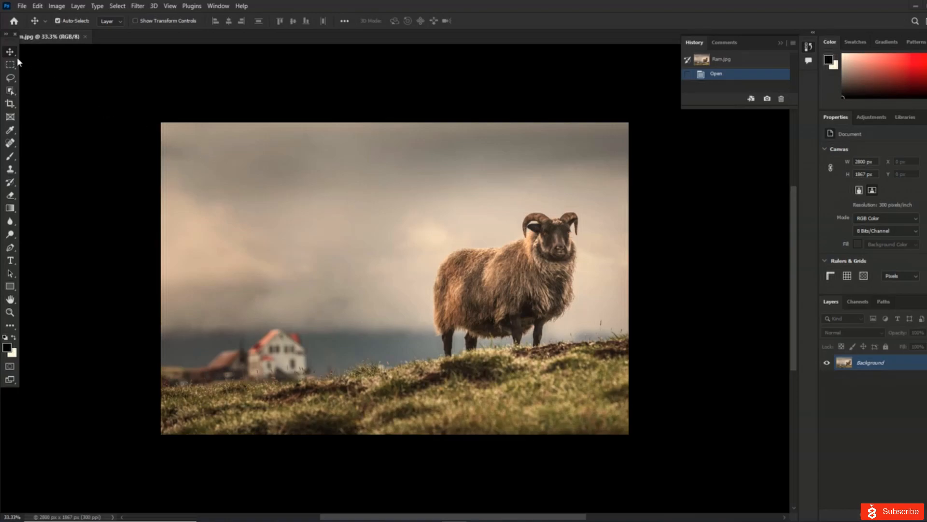
pyautogui.click(11, 105)
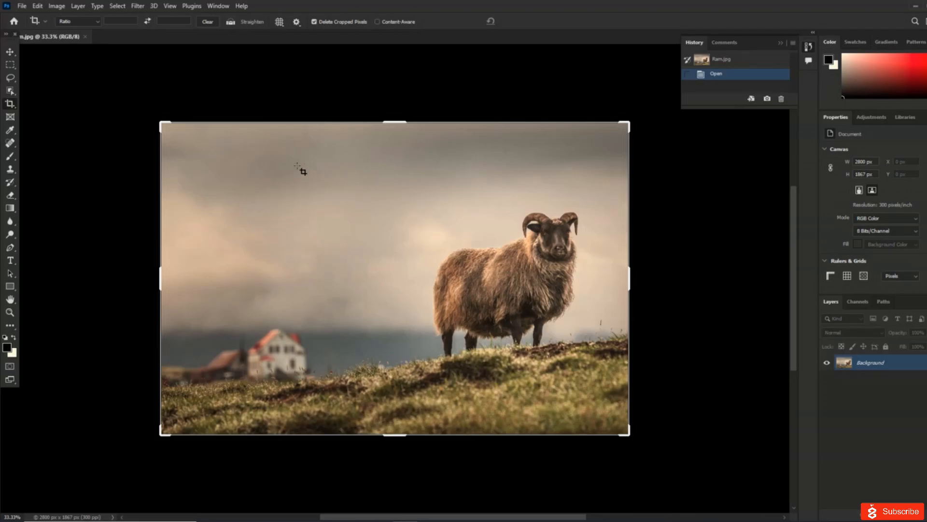
pyautogui.moveTo(149, 117); pyautogui.dragTo(132, 107)
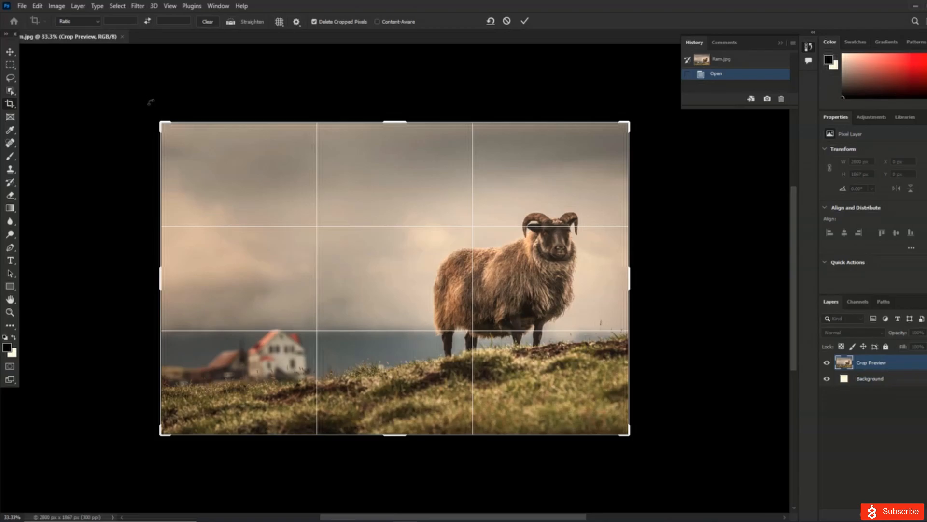
pyautogui.moveTo(151, 102); pyautogui.dragTo(157, 90)
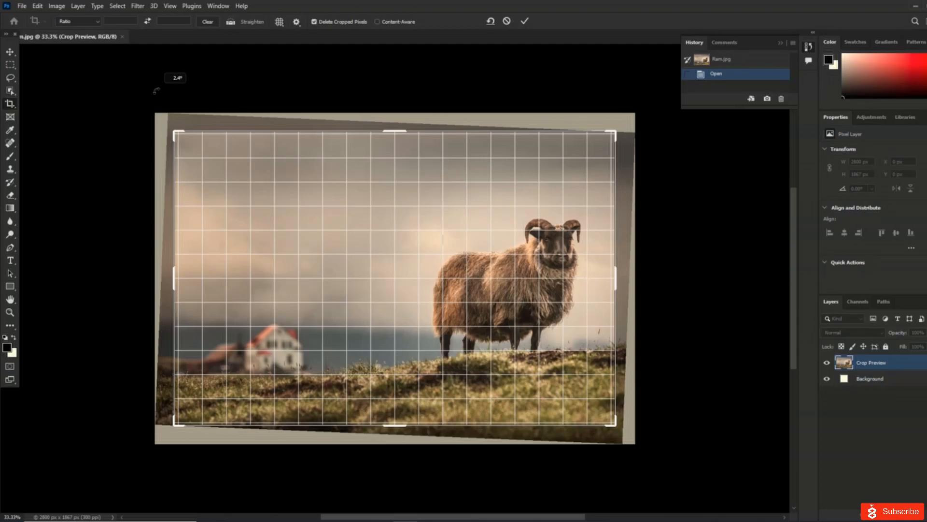
pyautogui.moveTo(156, 90); pyautogui.dragTo(156, 90)
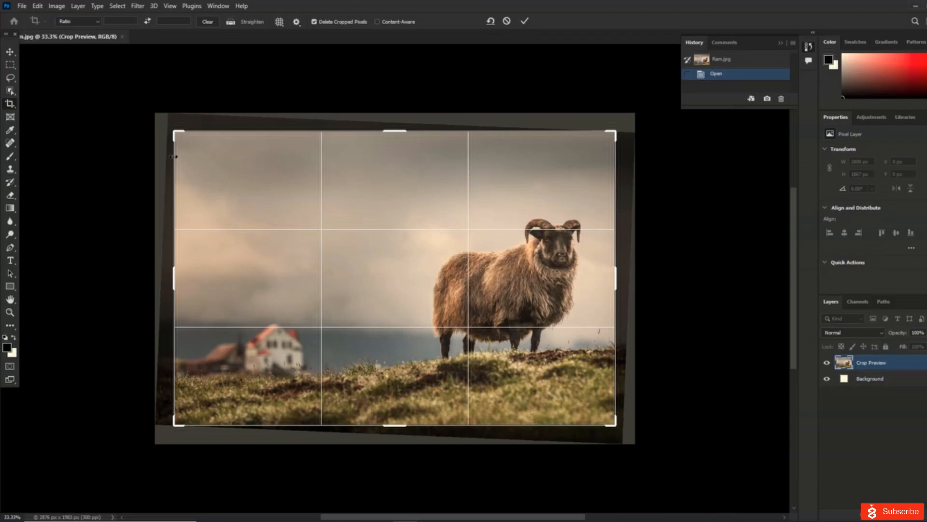
# - Extend the crop boundary past the photo's upper-left corner and apply the crop with Content-Aware fill enabled
pyautogui.moveTo(176, 130)
pyautogui.mouseDown()
pyautogui.moveTo(168, 119)
pyautogui.moveTo(169, 127)
pyautogui.mouseUp()
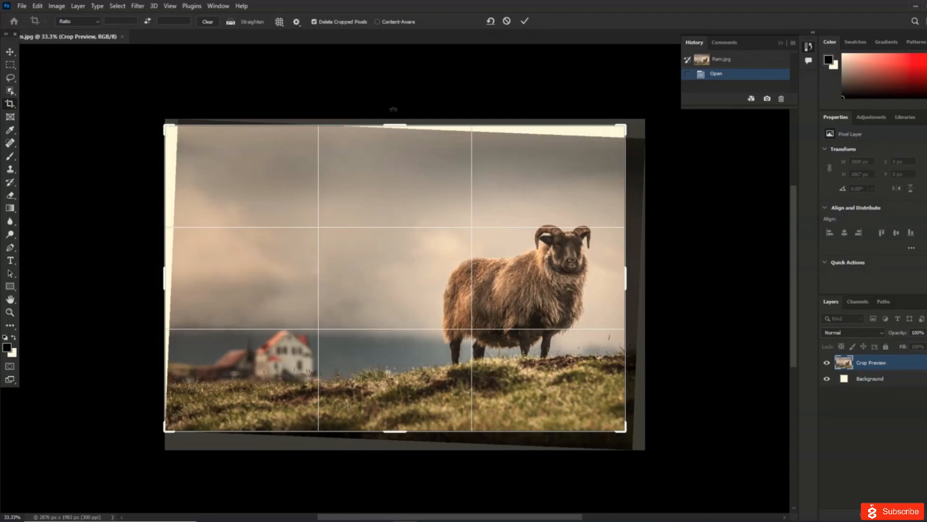
pyautogui.click(378, 22)
pyautogui.click(524, 20)
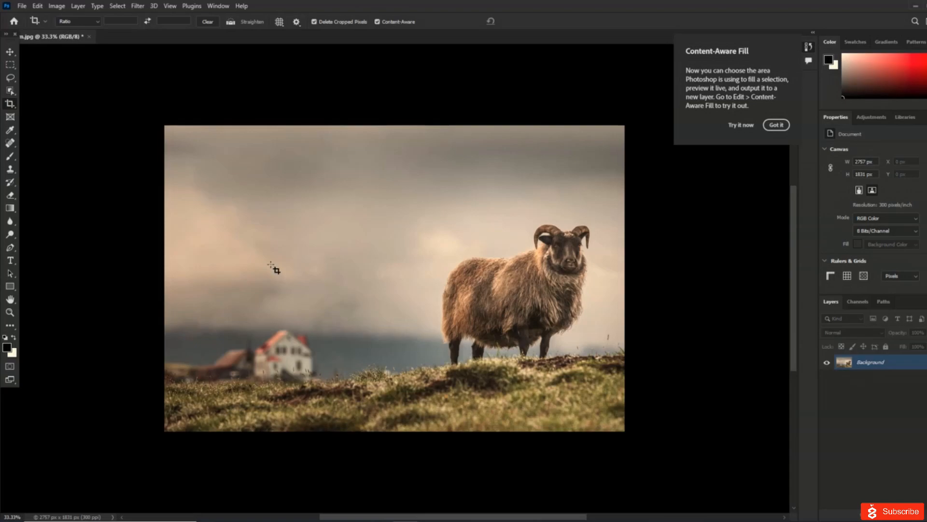
# - Retouch flaws in the grass along the photo's lower edge with the Spot Healing Brush
pyautogui.click(10, 144)
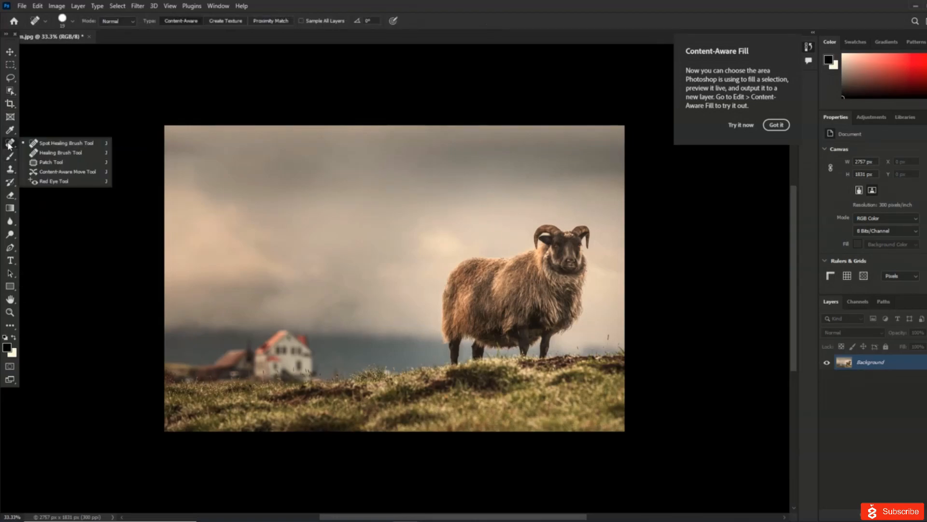
pyautogui.click(54, 144)
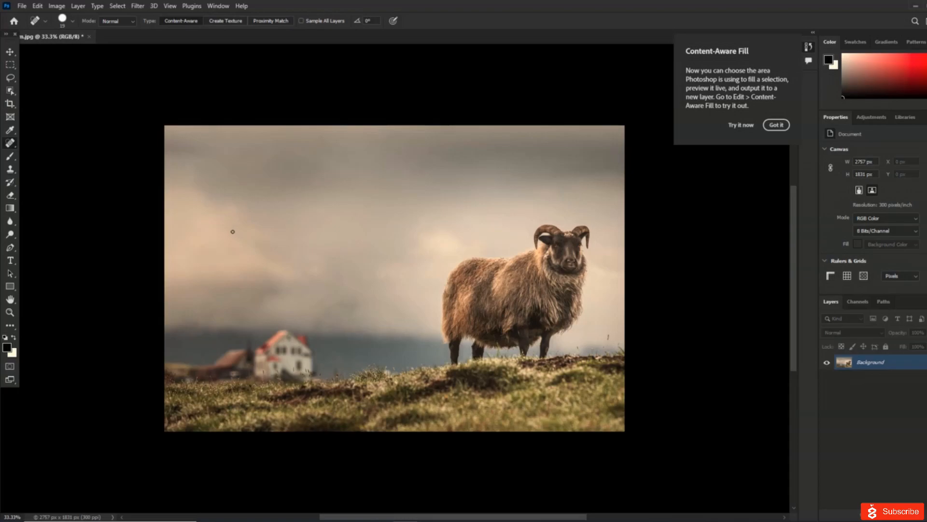
pyautogui.moveTo(257, 426)
pyautogui.mouseDown()
pyautogui.moveTo(269, 419)
pyautogui.moveTo(262, 429)
pyautogui.mouseUp()
pyautogui.moveTo(253, 434); pyautogui.dragTo(272, 428)
pyautogui.moveTo(376, 428); pyautogui.dragTo(404, 421)
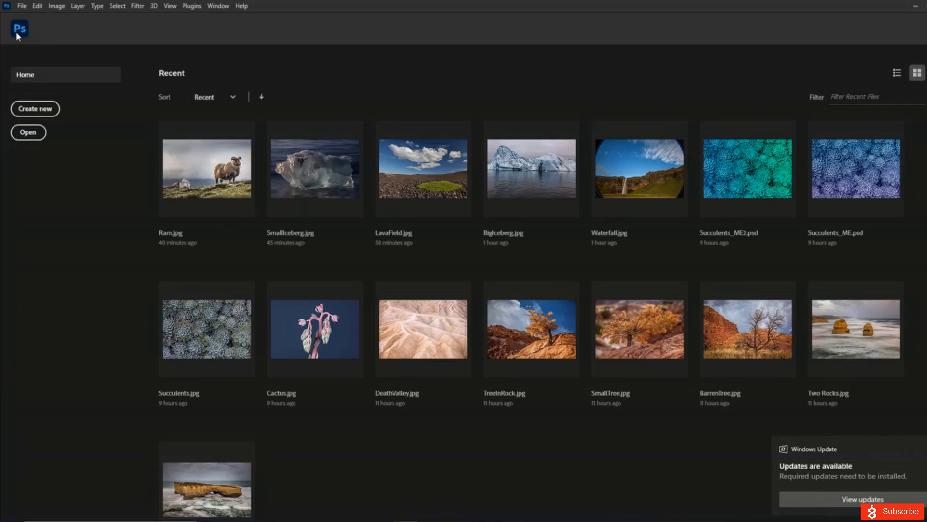
# - Start a new document and set its size to 2600 pixels wide by 1625 pixels high
pyautogui.click(39, 110)
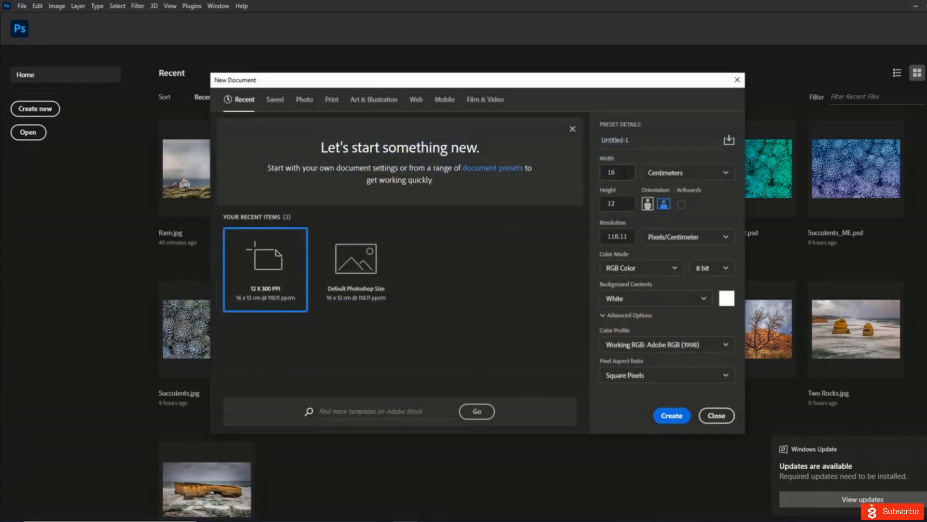
pyautogui.click(677, 175)
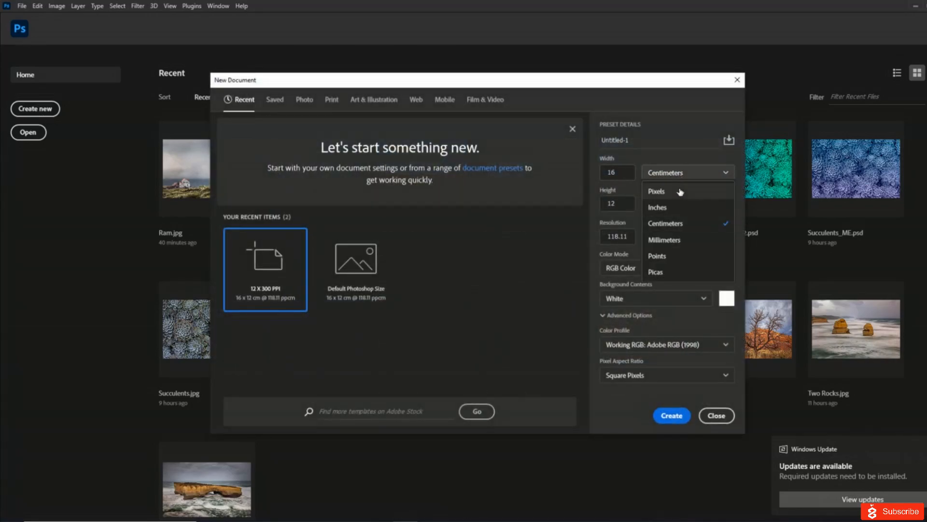
pyautogui.click(653, 191)
pyautogui.doubleClick(620, 173)
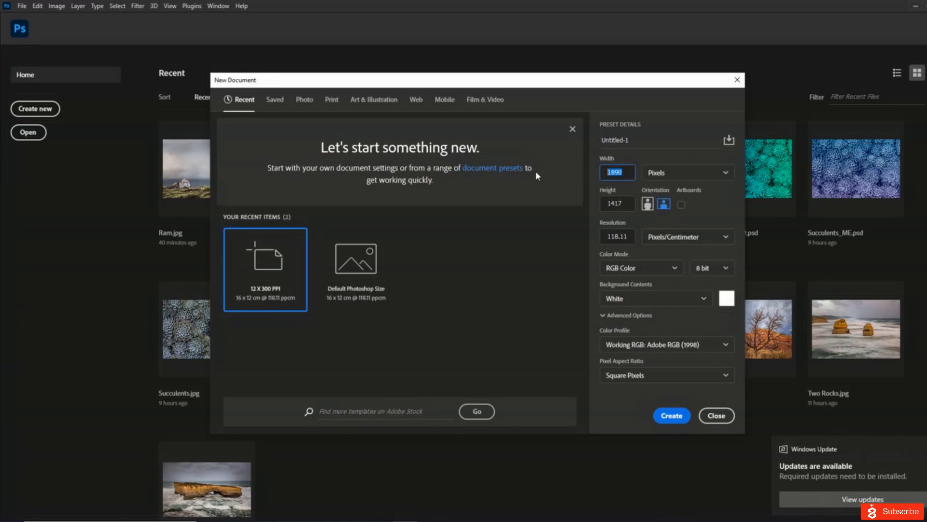
pyautogui.write('2600')
pyautogui.click(568, 209)
pyautogui.moveTo(620, 204); pyautogui.dragTo(616, 204)
pyautogui.write('1625')
# - Set the new document's resolution to 300 pixels/inch
pyautogui.press('Tab')
pyautogui.write('300')
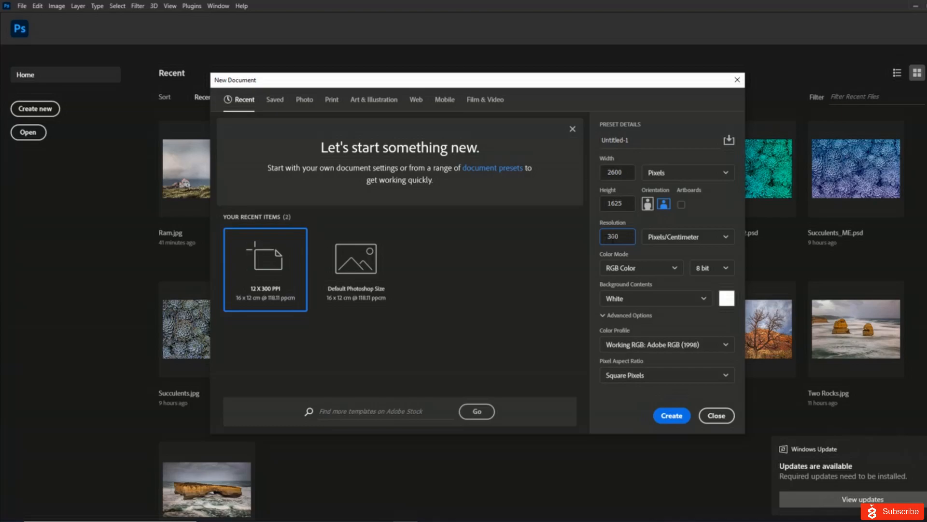
pyautogui.click(700, 236)
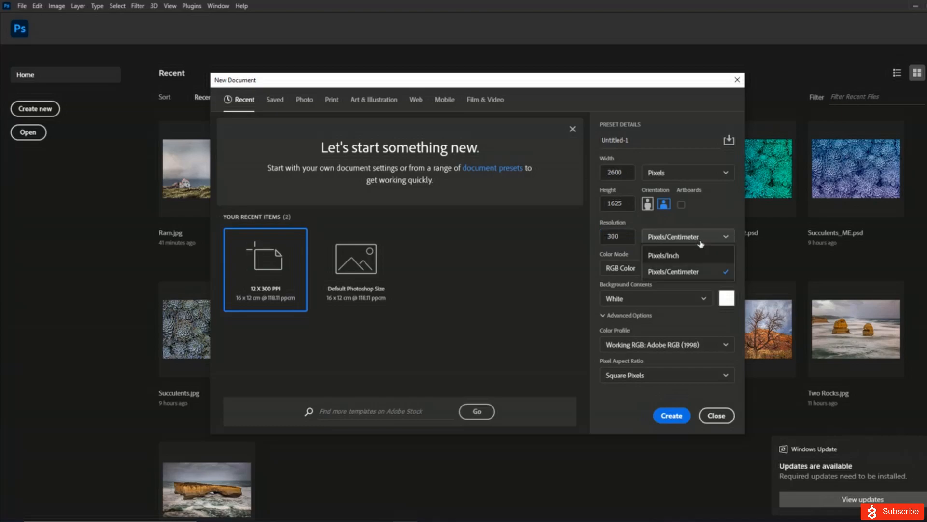
pyautogui.click(692, 256)
pyautogui.moveTo(622, 237); pyautogui.dragTo(537, 257)
pyautogui.write('300')
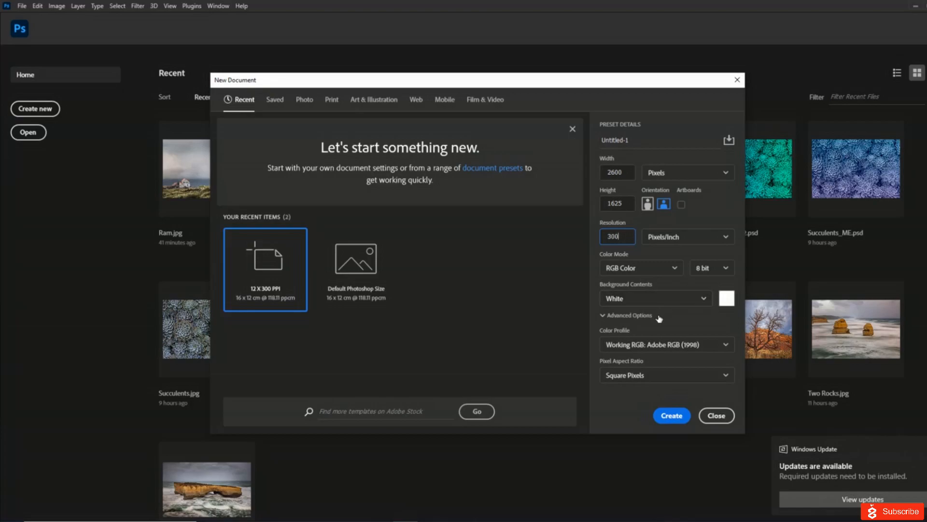
# - Choose the Working RGB: Adobe RGB (1998) color profile and create the document
pyautogui.click(671, 345)
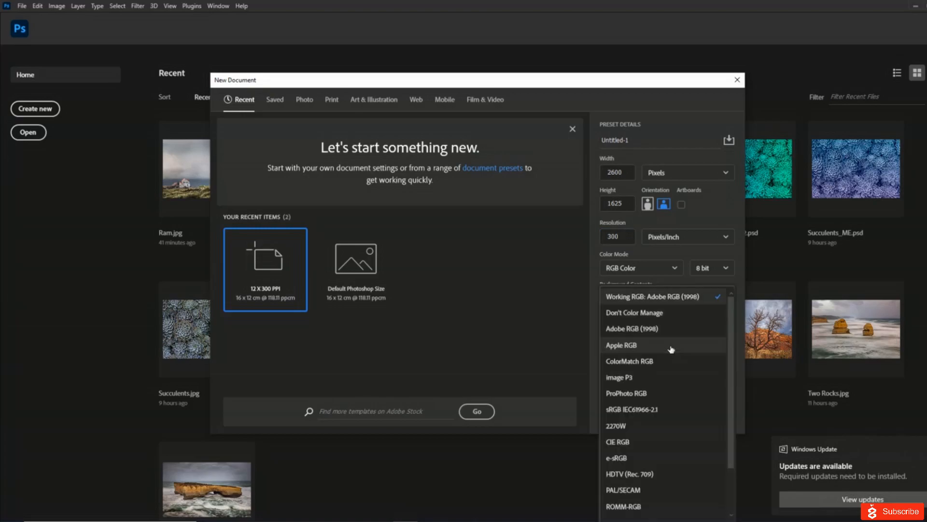
pyautogui.click(672, 297)
pyautogui.click(671, 416)
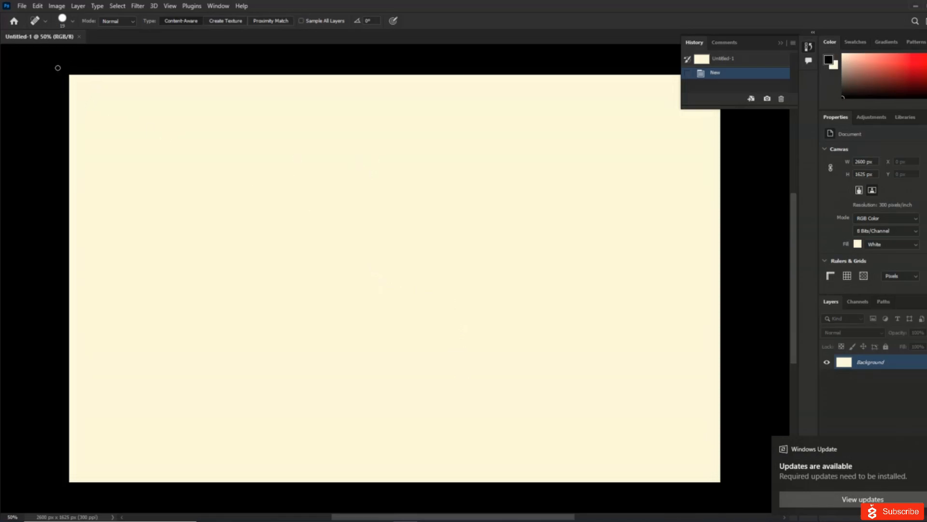
# - Open the Grapes photo from the 06 Layers exercise folder
pyautogui.click(22, 6)
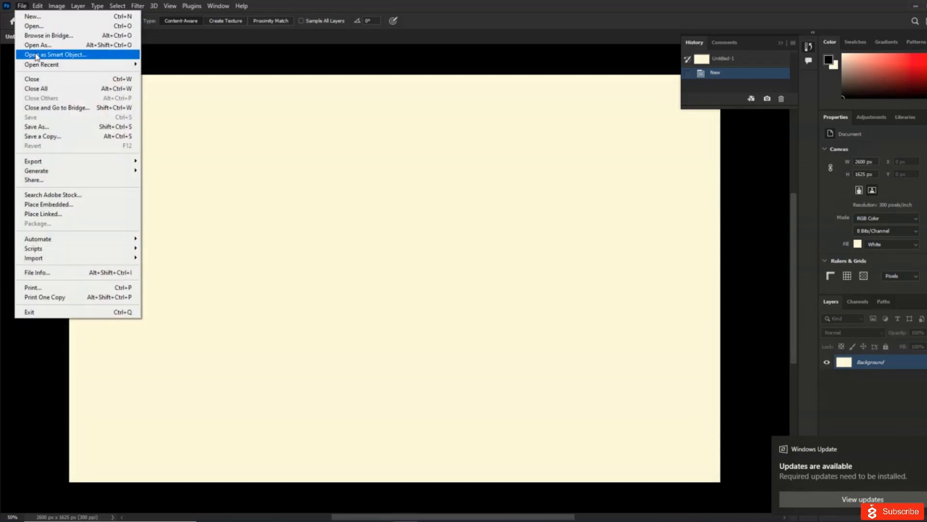
pyautogui.click(48, 26)
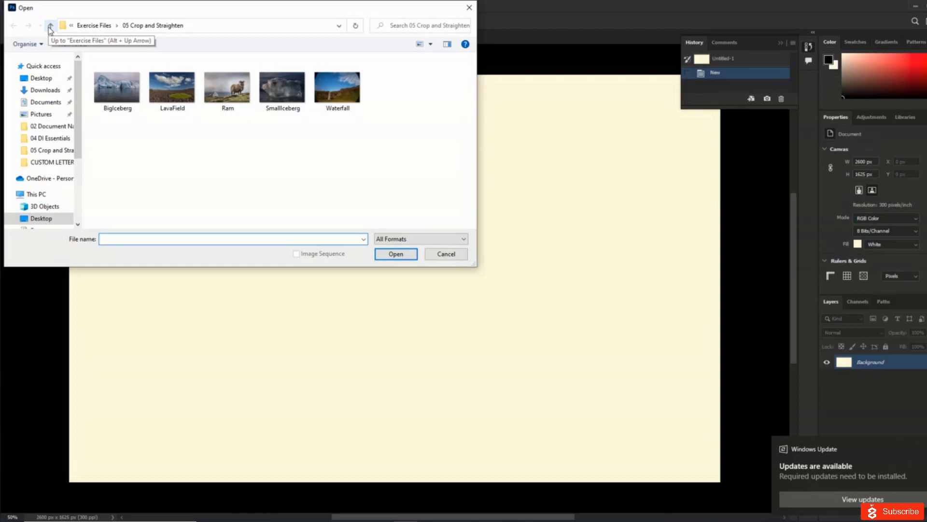
pyautogui.click(99, 27)
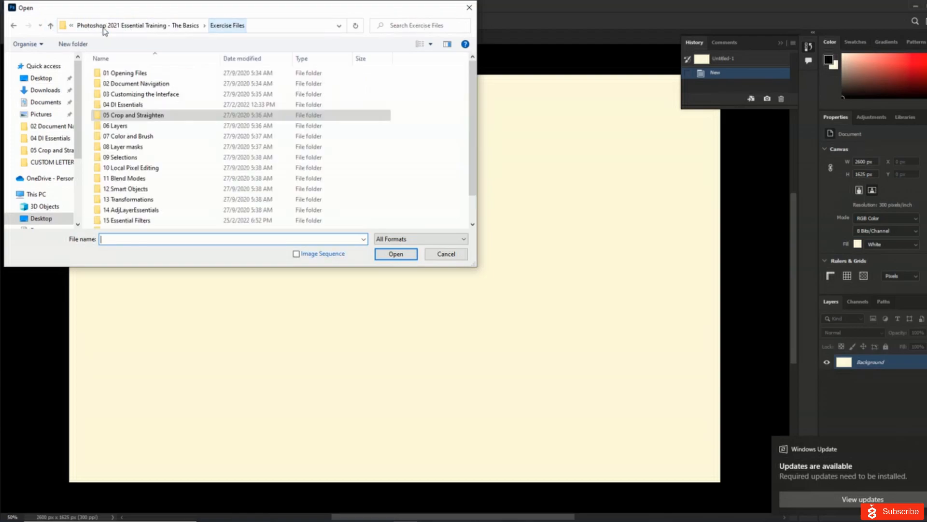
pyautogui.doubleClick(116, 126)
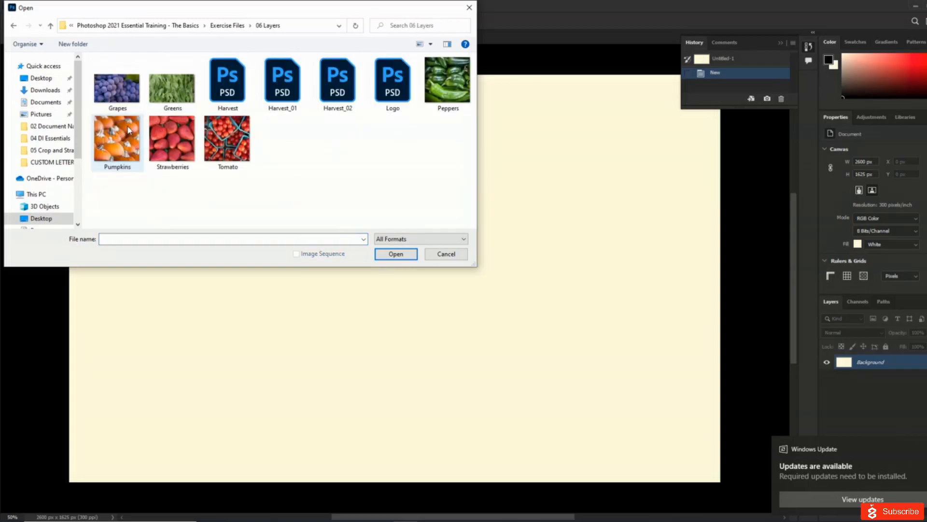
pyautogui.click(120, 97)
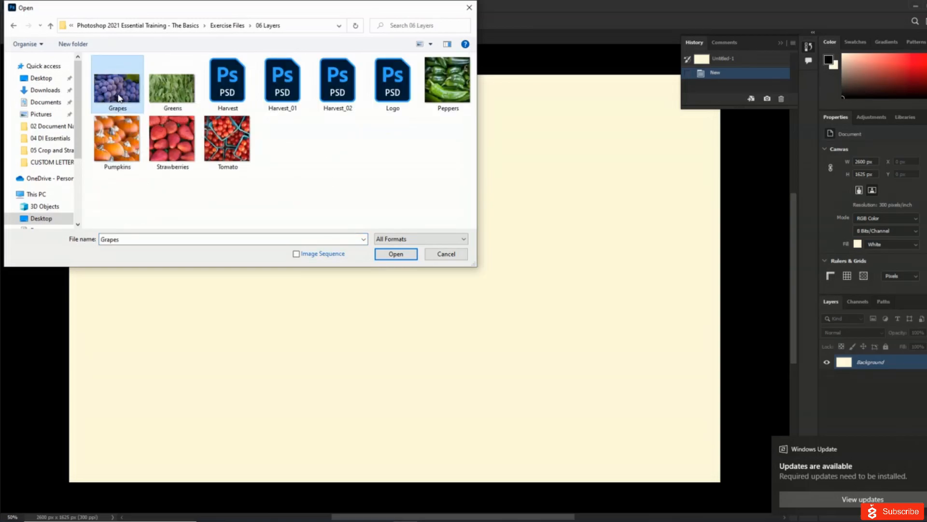
pyautogui.doubleClick(119, 98)
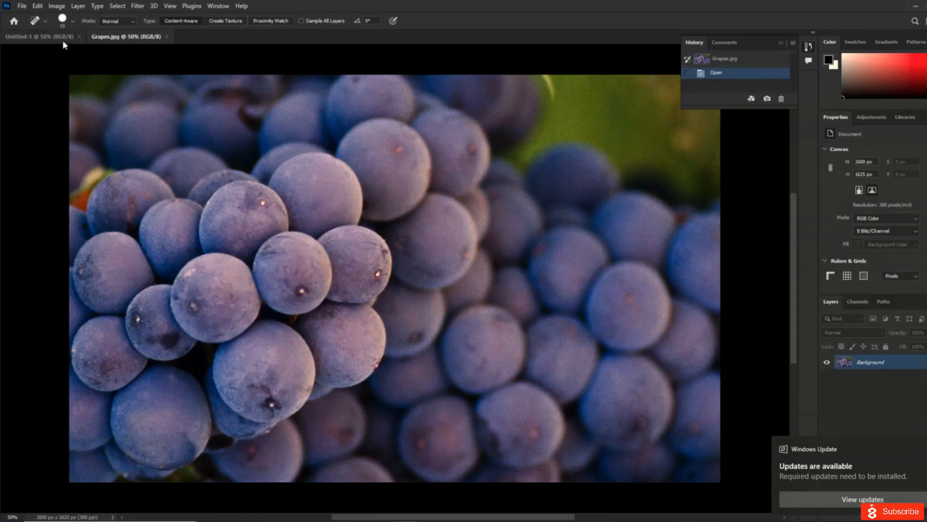
# - Open the Greens photo from the same 06 Layers folder
pyautogui.click(21, 7)
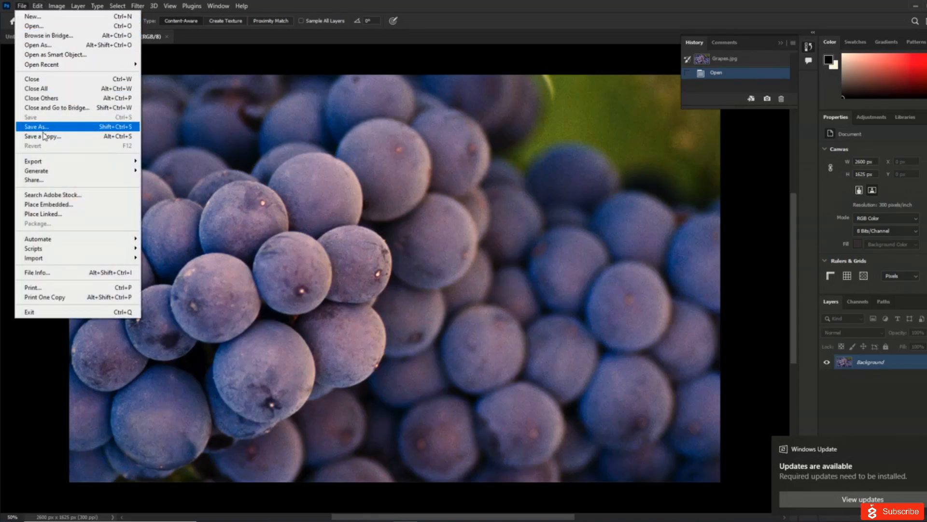
pyautogui.click(45, 27)
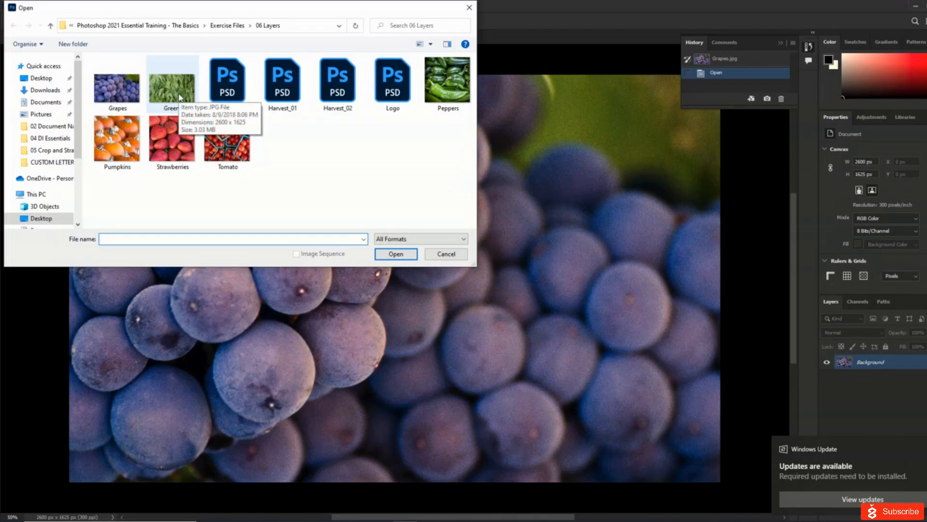
pyautogui.doubleClick(180, 97)
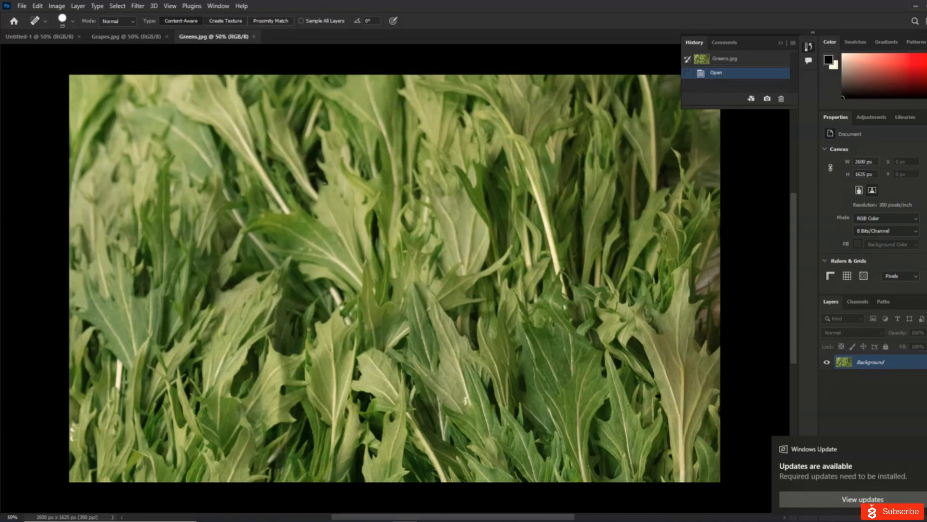
# - Look through the three open documents and tile them so all are visible at once
pyautogui.click(39, 37)
pyautogui.click(124, 36)
pyautogui.click(213, 38)
pyautogui.click(124, 41)
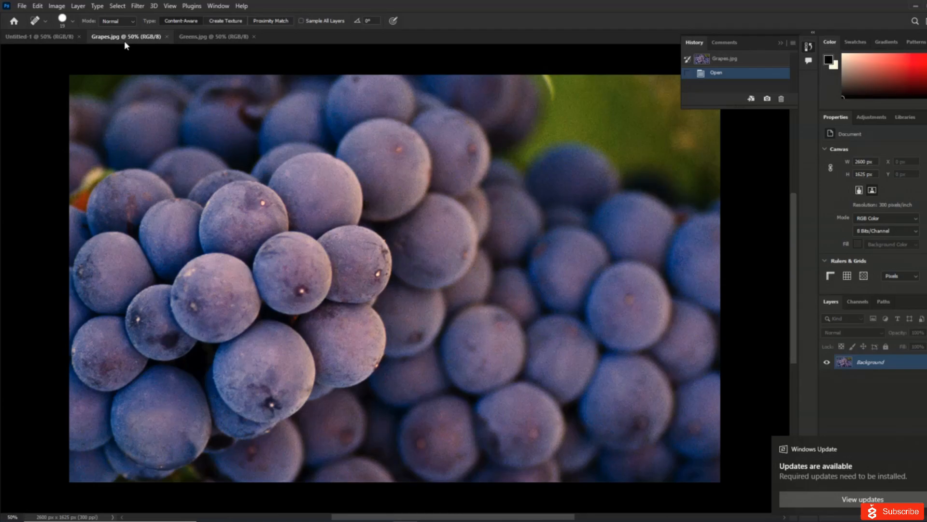
pyautogui.click(225, 7)
pyautogui.moveTo(226, 16)
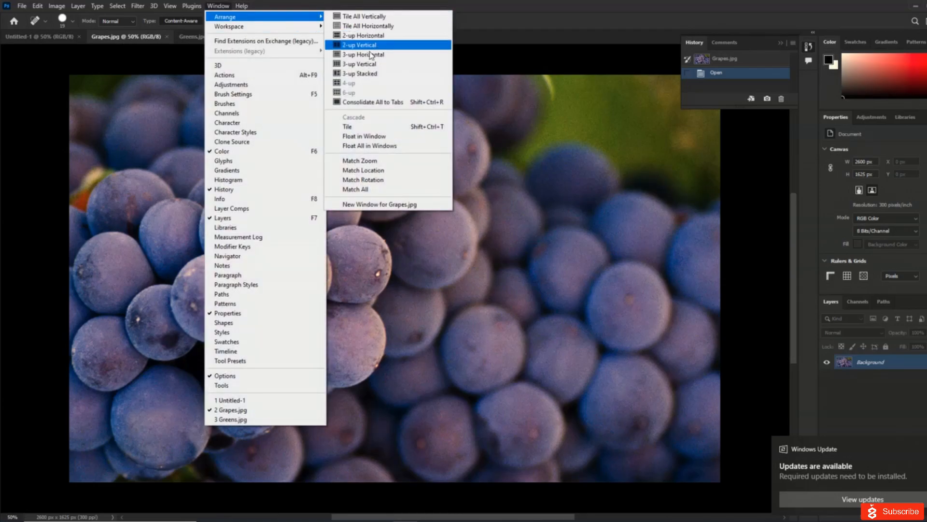
pyautogui.click(365, 128)
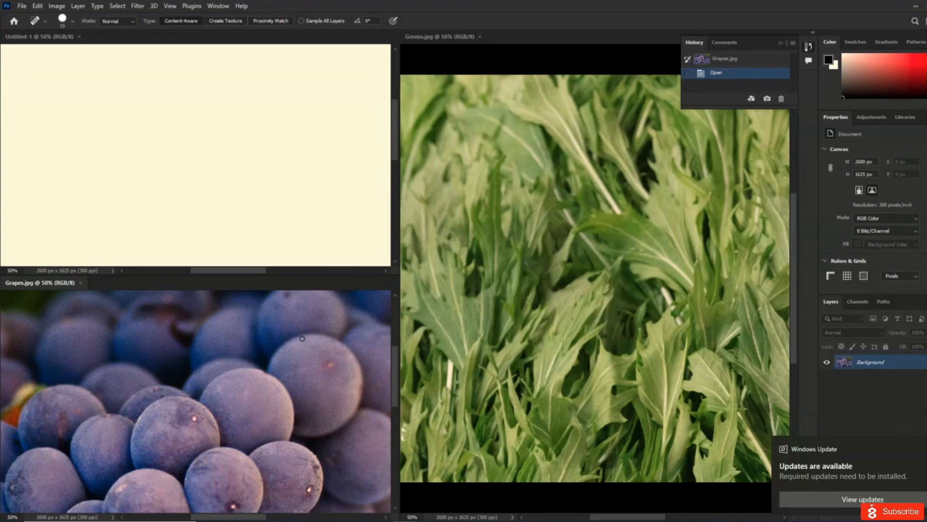
# - Copy the Greens photo's background layer into the blank Untitled-1 document and close Greens.jpg
pyautogui.click(462, 301)
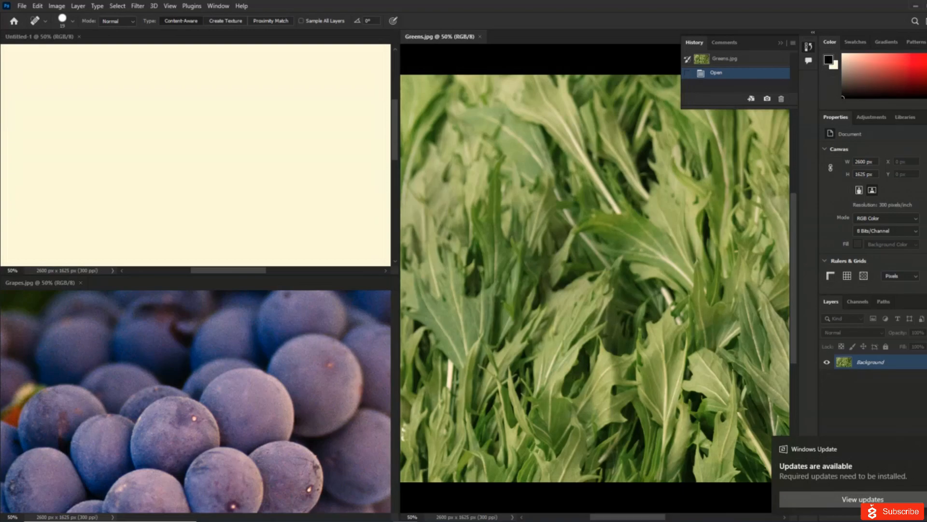
pyautogui.moveTo(879, 372); pyautogui.dragTo(252, 168)
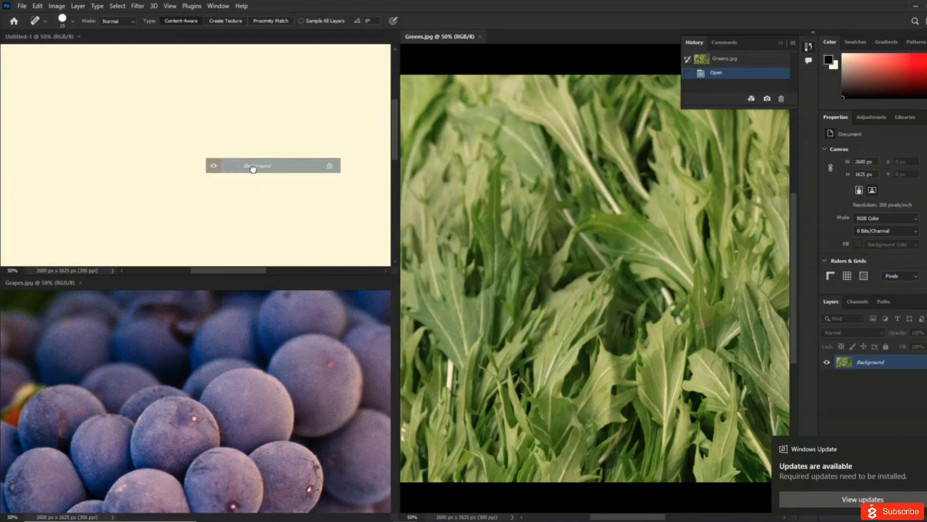
pyautogui.moveTo(253, 169); pyautogui.dragTo(253, 169)
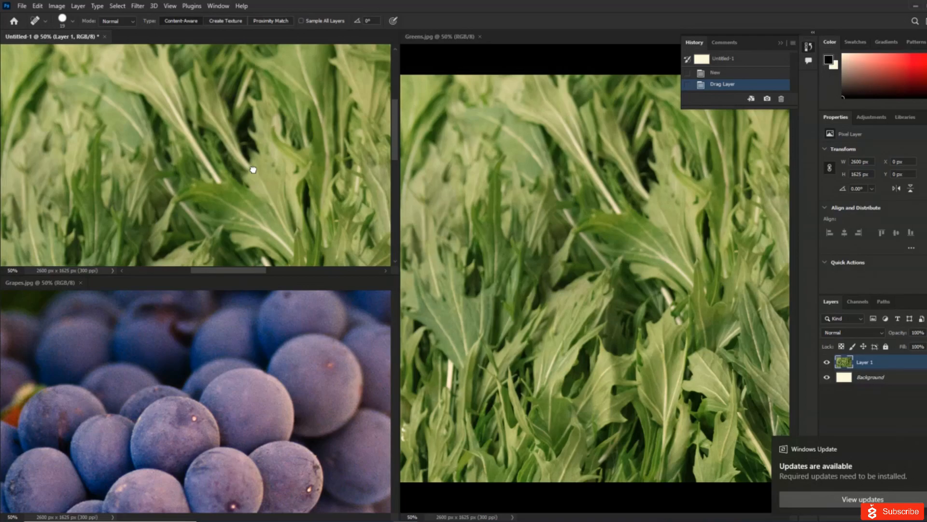
pyautogui.click(486, 52)
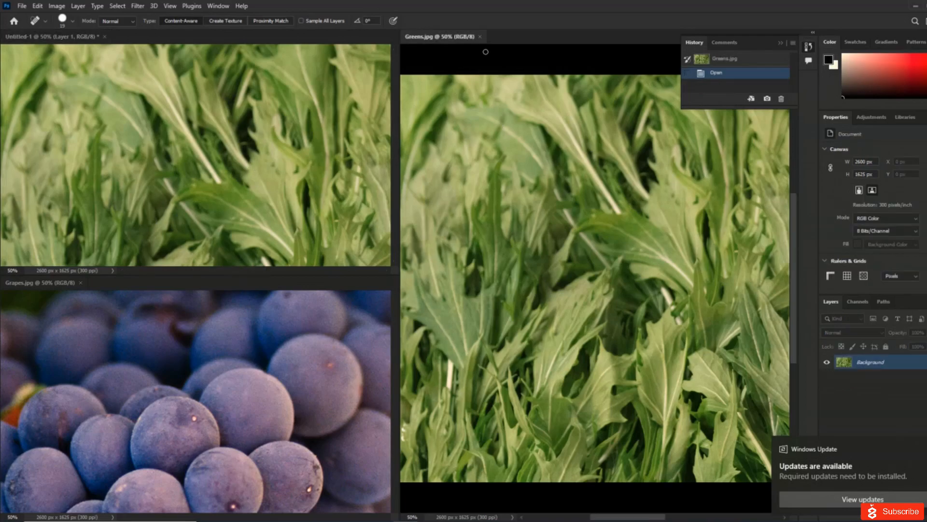
pyautogui.click(482, 37)
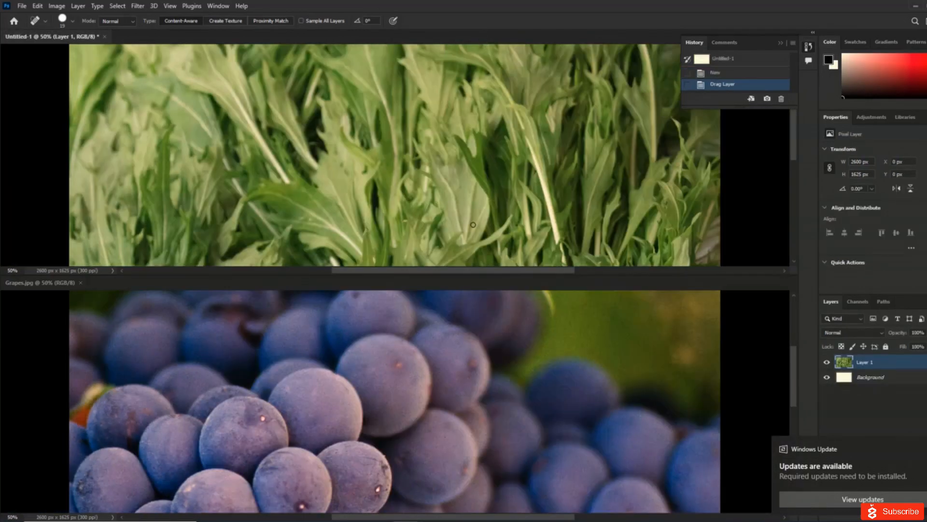
# - Copy the Grapes photo's background layer into the Untitled-1 document, close Grapes.jpg and dismiss the Windows Update notification
pyautogui.click(540, 349)
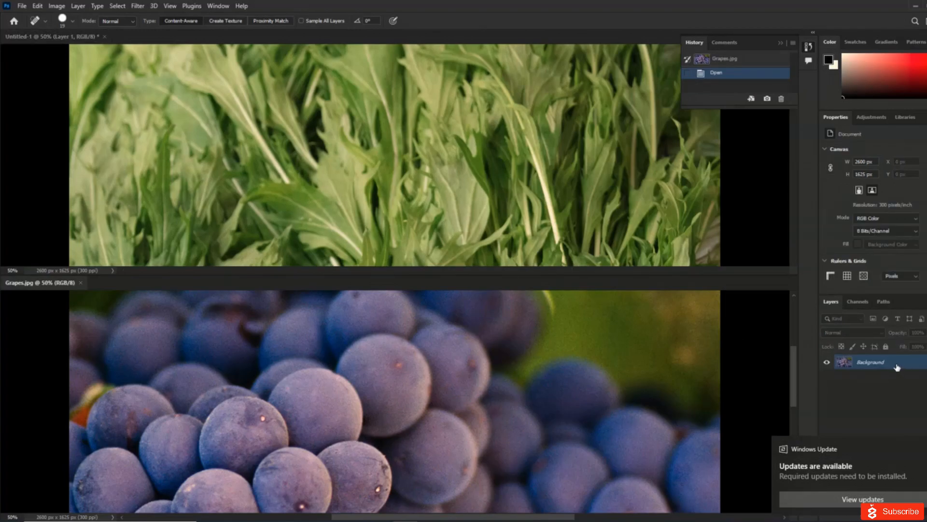
pyautogui.moveTo(896, 367); pyautogui.dragTo(648, 266)
pyautogui.moveTo(541, 179); pyautogui.dragTo(539, 179)
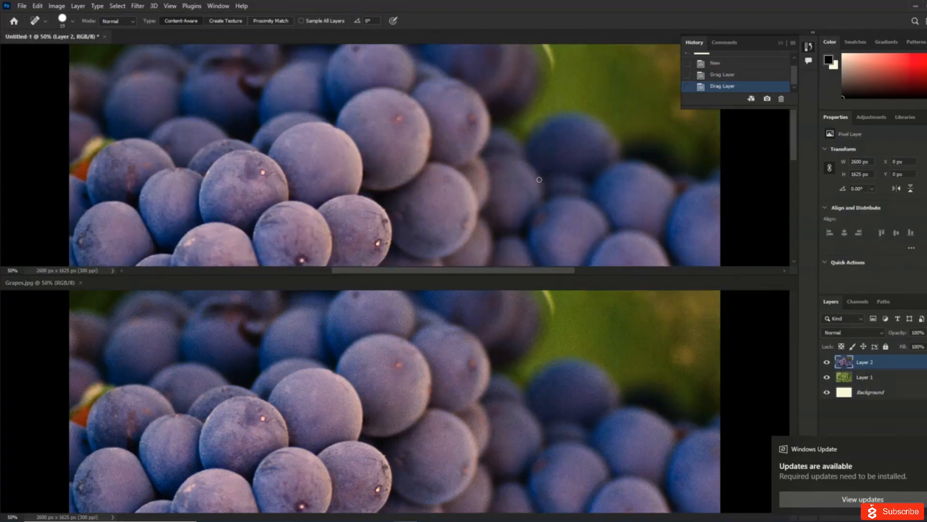
pyautogui.click(80, 282)
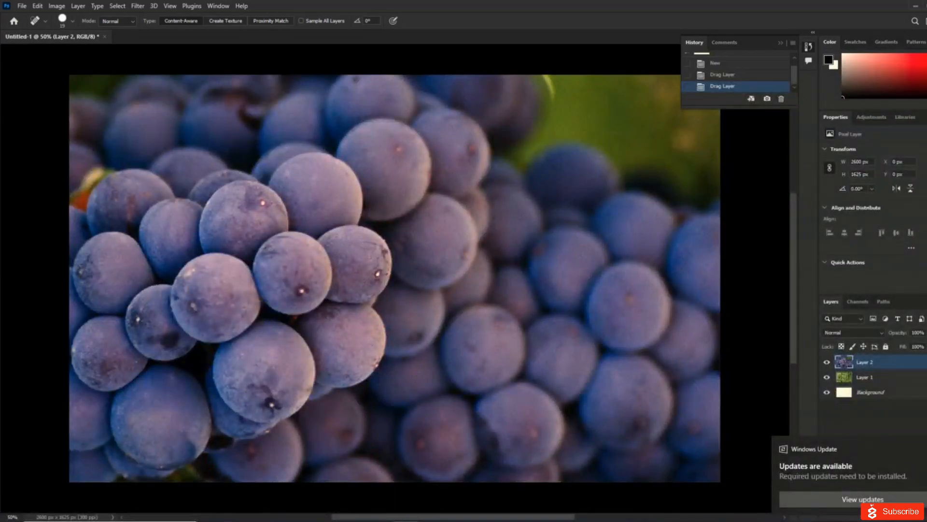
pyautogui.click(926, 449)
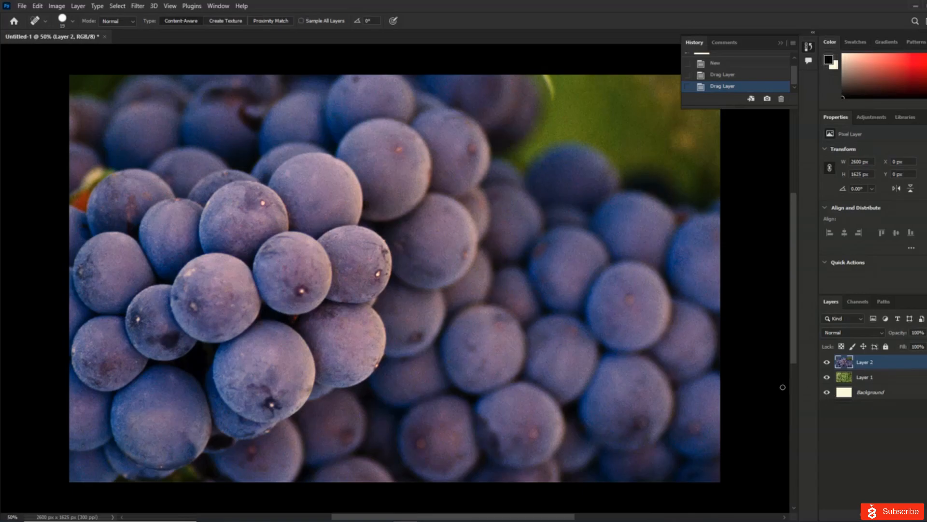
# - Rename Layer 2 as Grapes and Layer 1 as Greens, leaving the Grapes layer selected
pyautogui.doubleClick(867, 366)
pyautogui.write('Grapes')
pyautogui.press('Return')
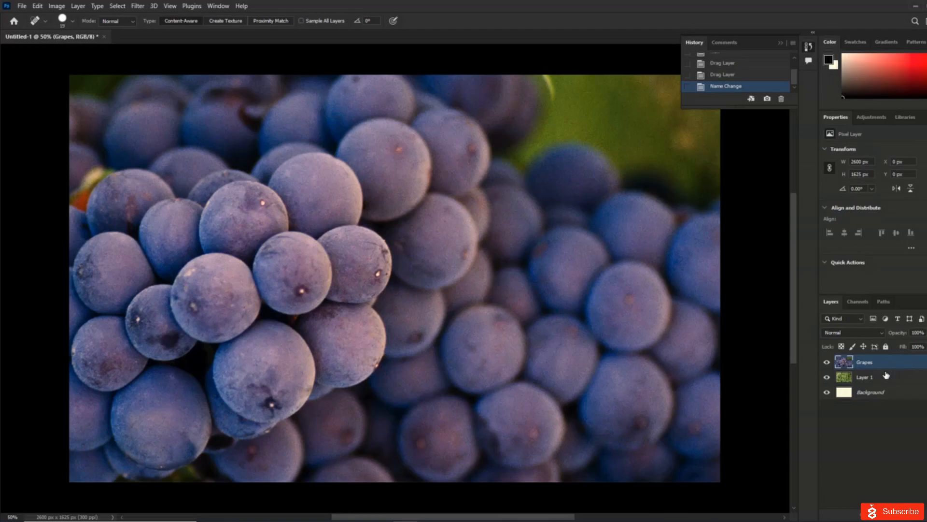
pyautogui.doubleClick(871, 378)
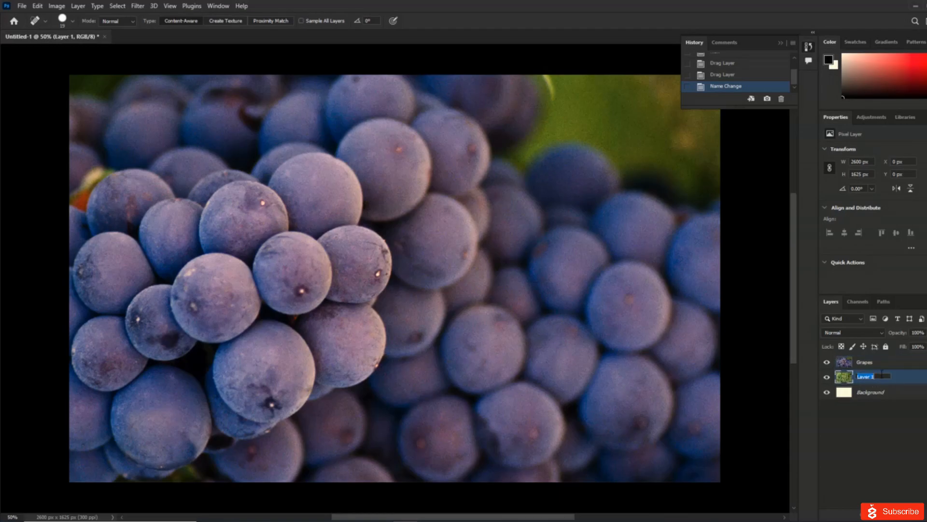
pyautogui.write('Greens')
pyautogui.press('Return')
pyautogui.click(872, 362)
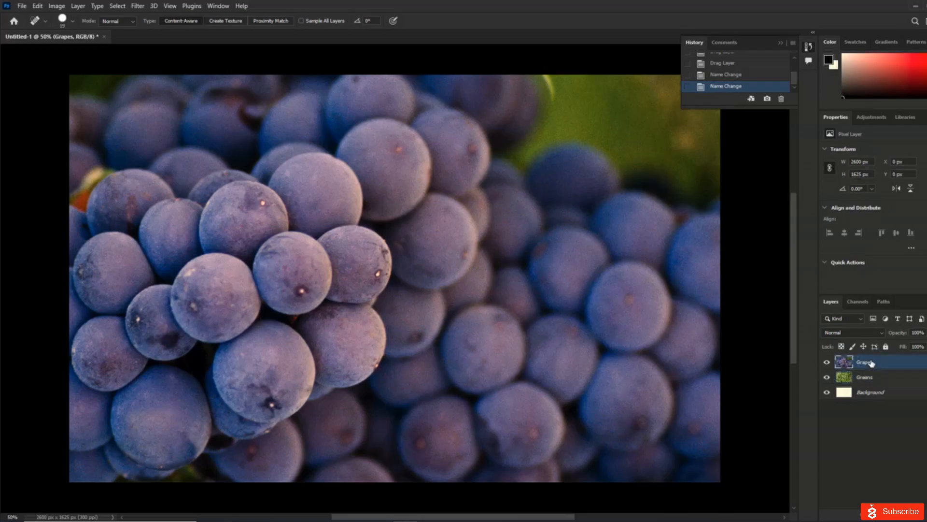
pyautogui.click(540, 341)
pyautogui.rightClick(572, 151)
pyautogui.press('Escape')
pyautogui.click(16, 24)
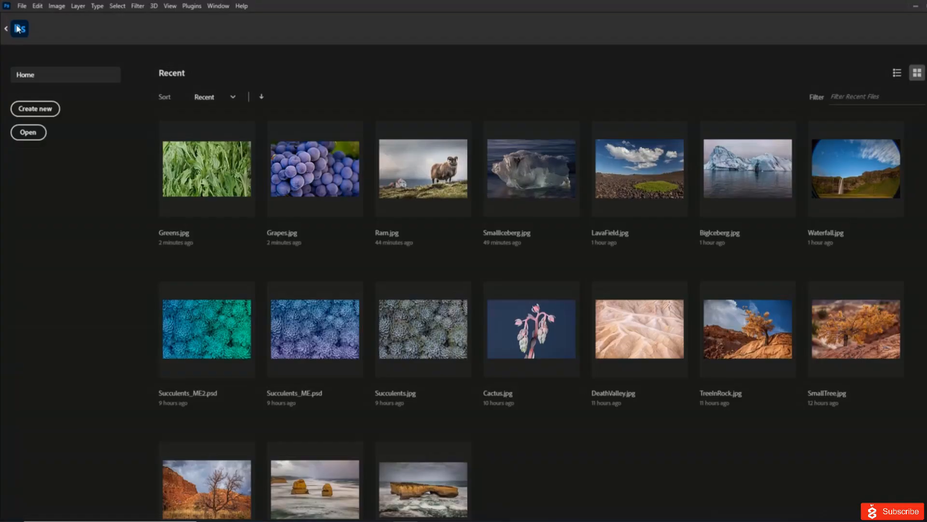
pyautogui.click(6, 29)
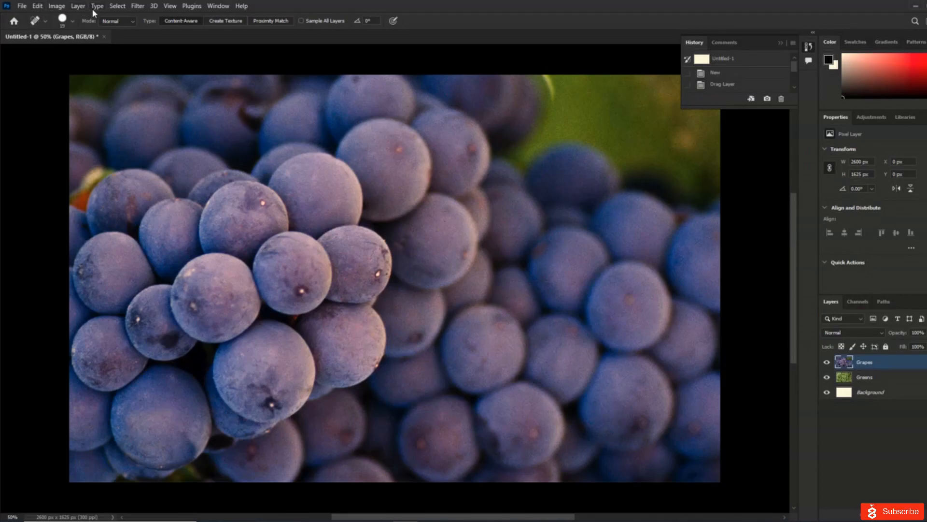
# - Show the Tool Presets and collapse them to an icon
pyautogui.click(217, 7)
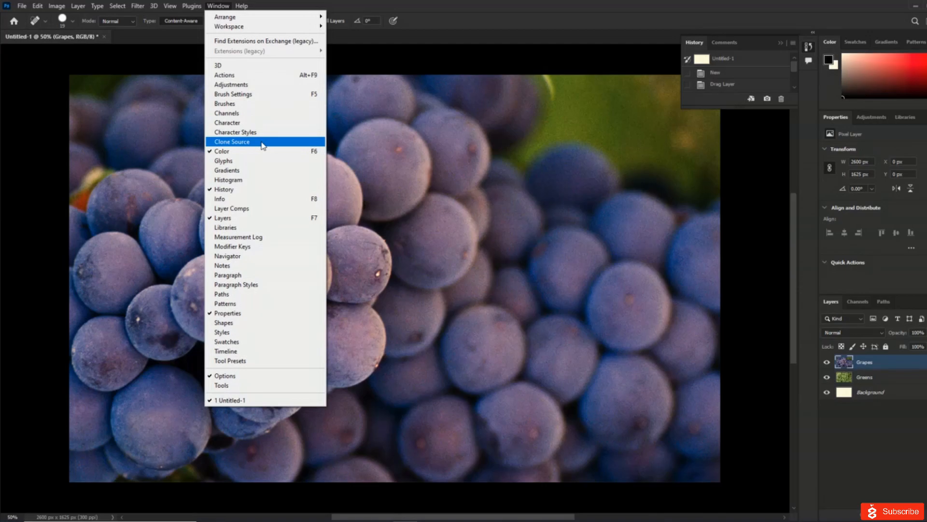
pyautogui.click(266, 360)
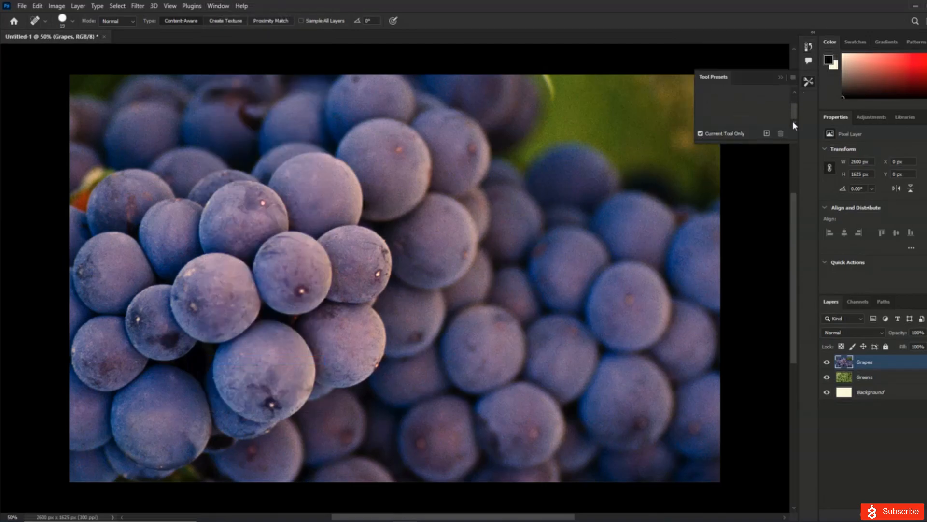
pyautogui.click(779, 78)
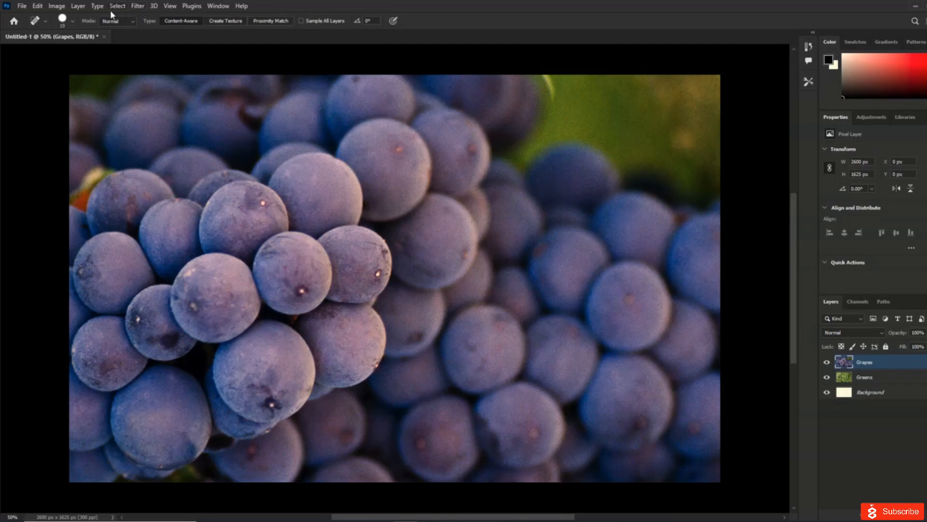
pyautogui.click(14, 21)
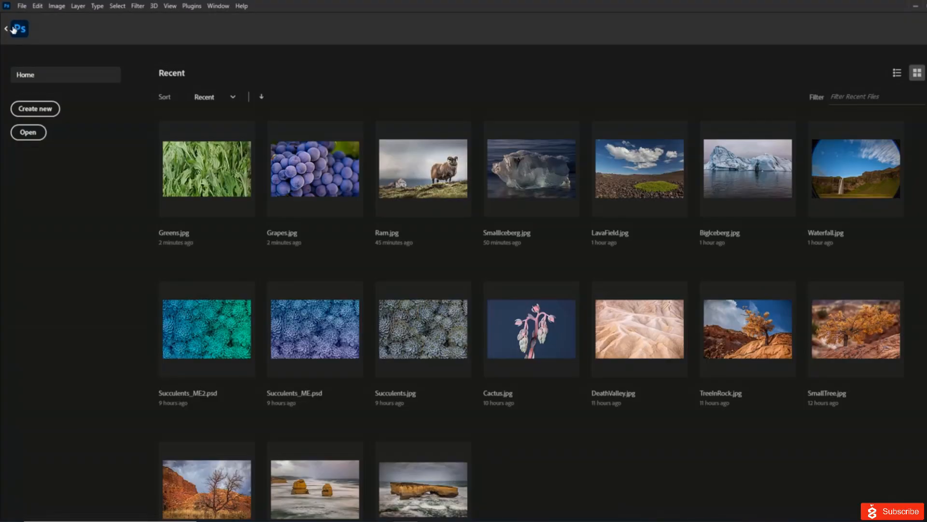
pyautogui.click(6, 29)
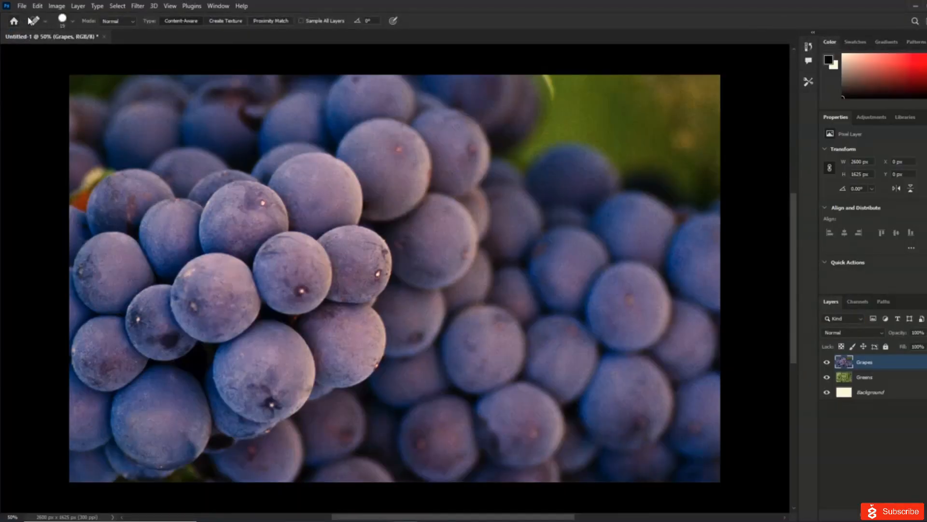
pyautogui.click(46, 21)
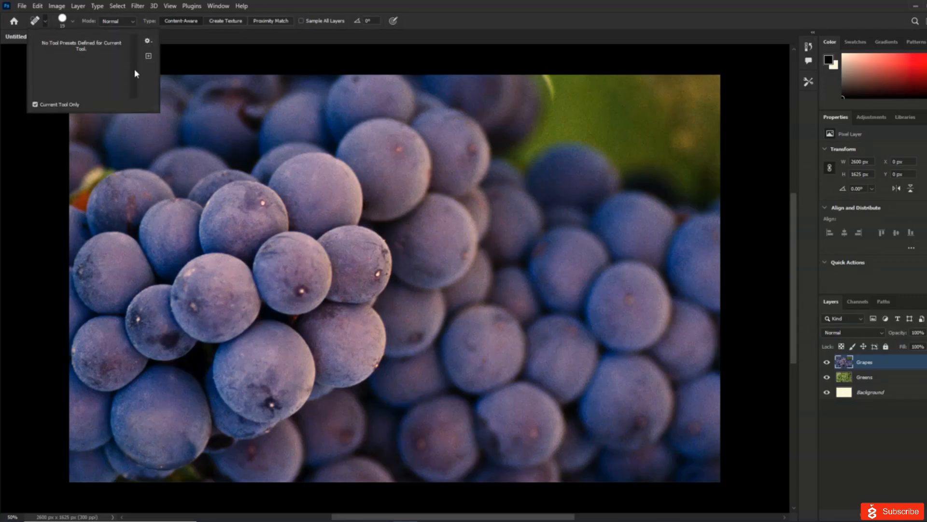
pyautogui.scroll(1, 48, 51)
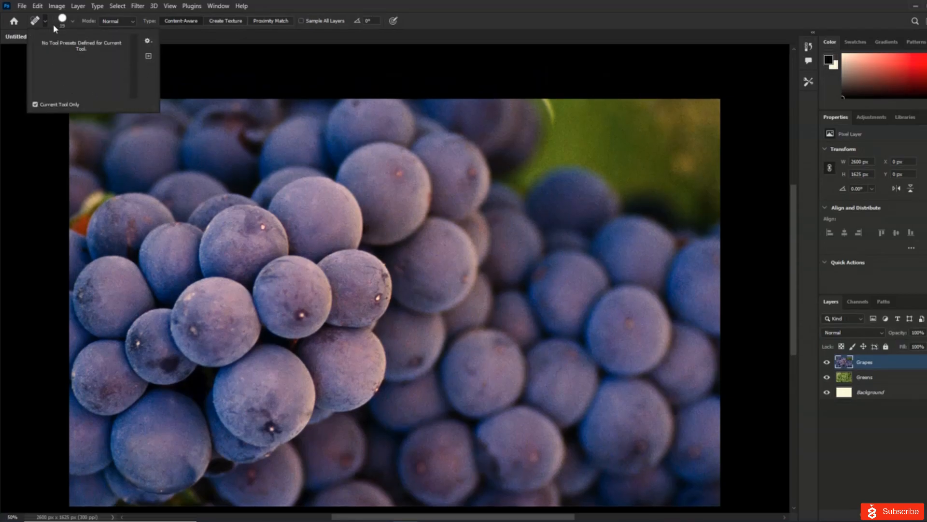
pyautogui.scroll(1, 53, 24)
# - Restore the default tool arrangement in the Customize Toolbar settings and accept it
pyautogui.click(38, 6)
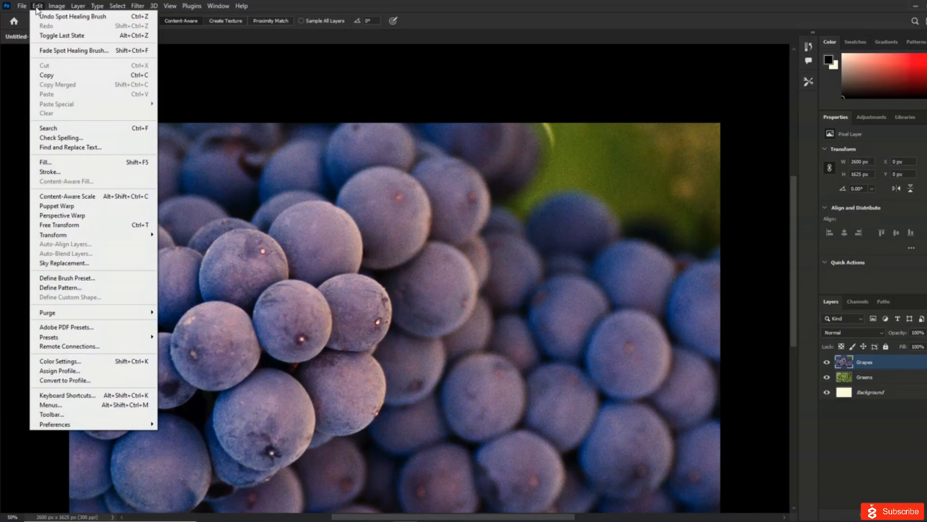
pyautogui.click(58, 414)
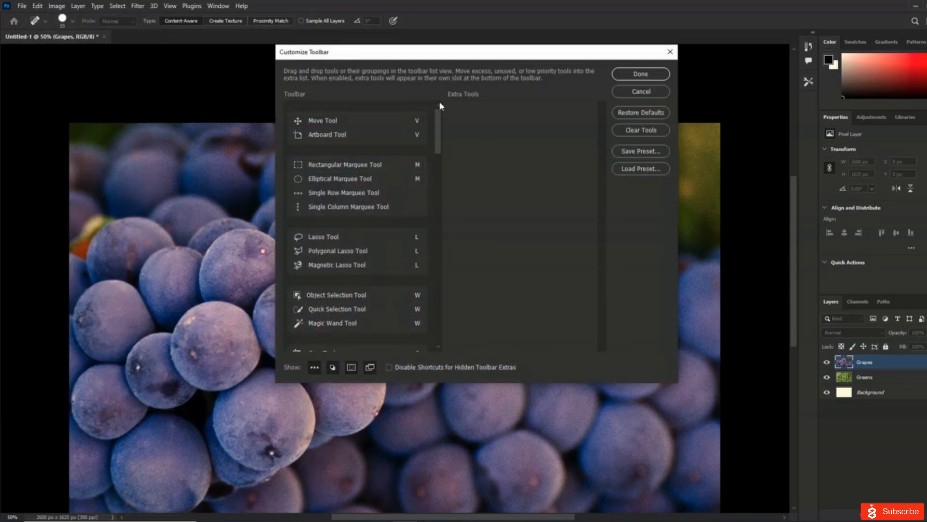
pyautogui.scroll(-2, 429, 138)
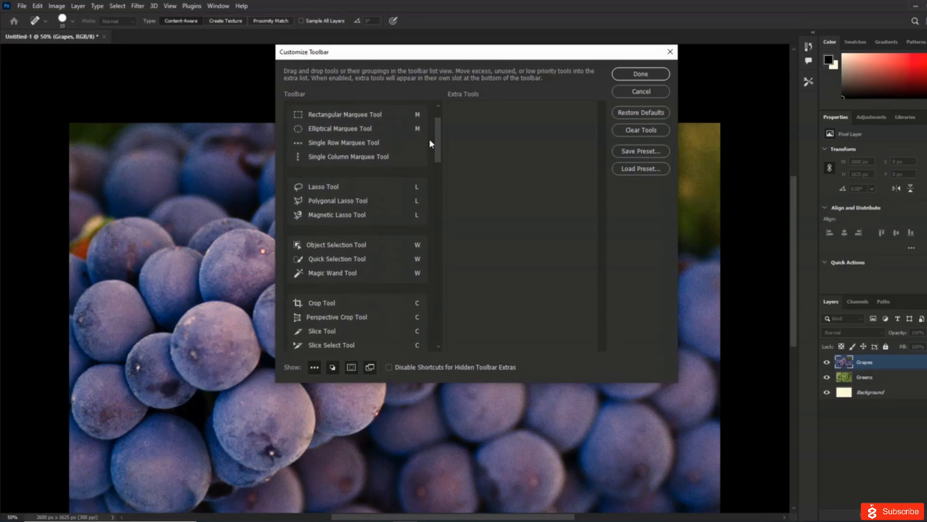
pyautogui.scroll(1, 429, 143)
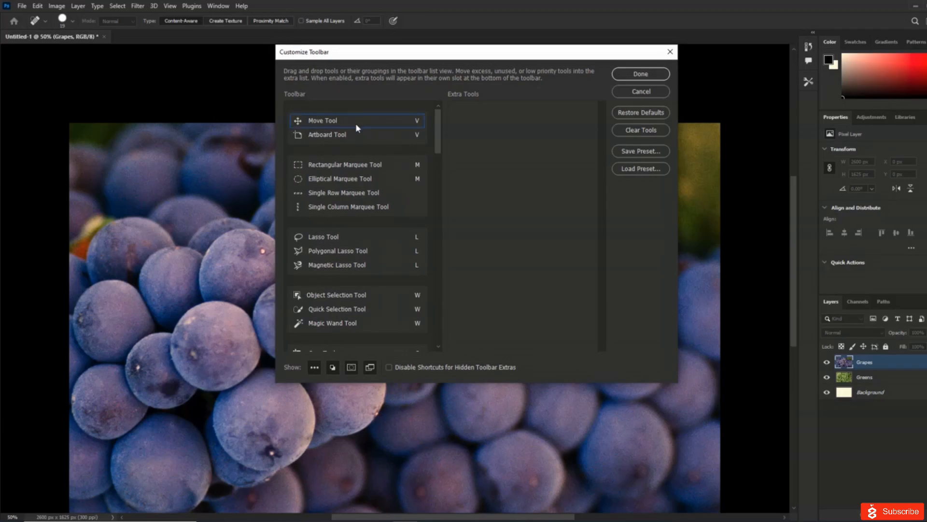
pyautogui.scroll(-8, 355, 123)
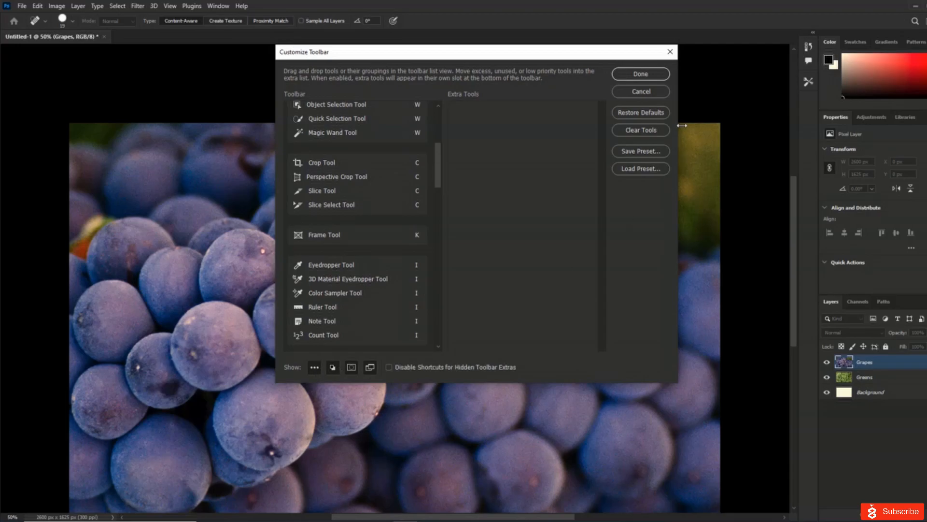
pyautogui.click(658, 112)
pyautogui.click(642, 73)
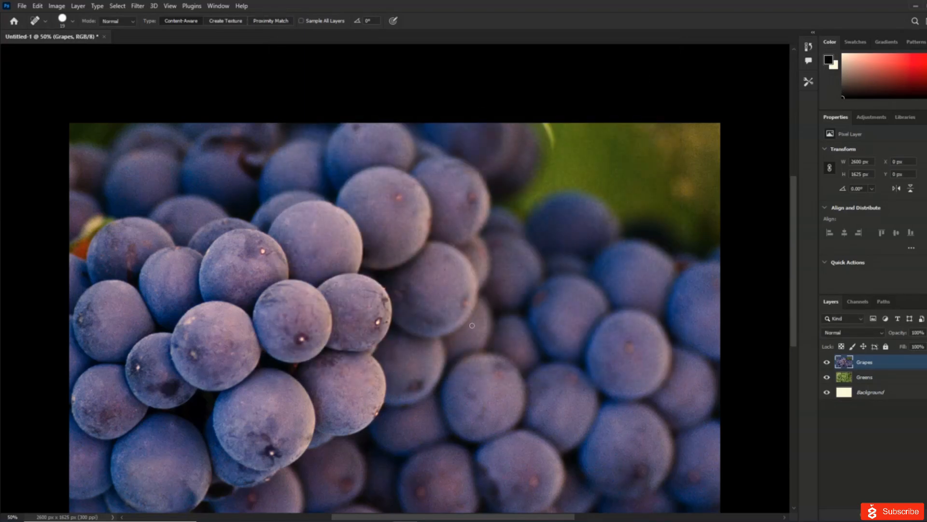
# - Hide the Grapes and Greens layers, and switch the Background layer's visibility off and back on
pyautogui.doubleClick(874, 378)
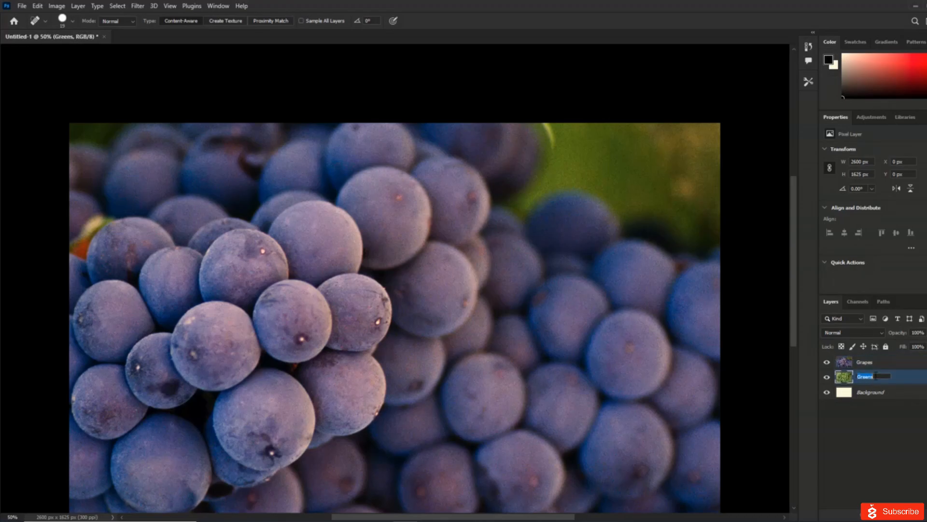
pyautogui.press('Return')
pyautogui.click(827, 363)
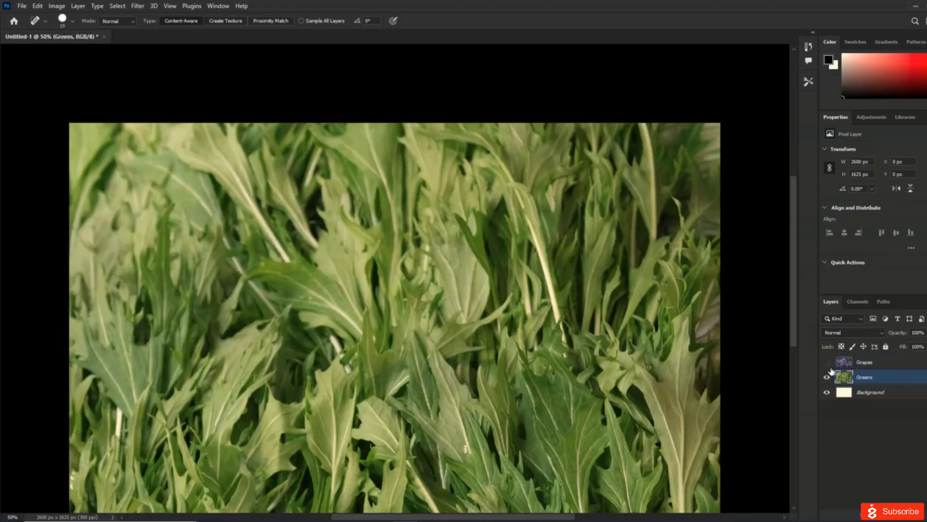
pyautogui.click(827, 378)
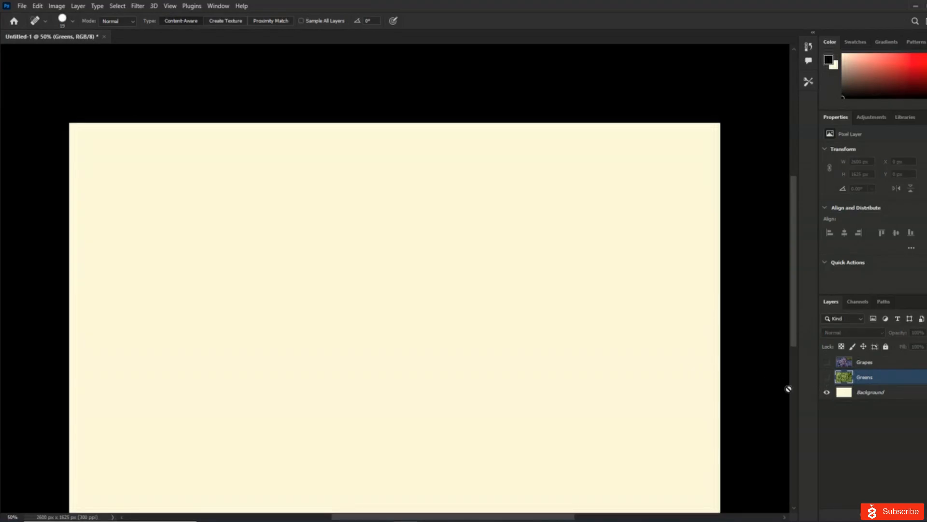
pyautogui.click(827, 393)
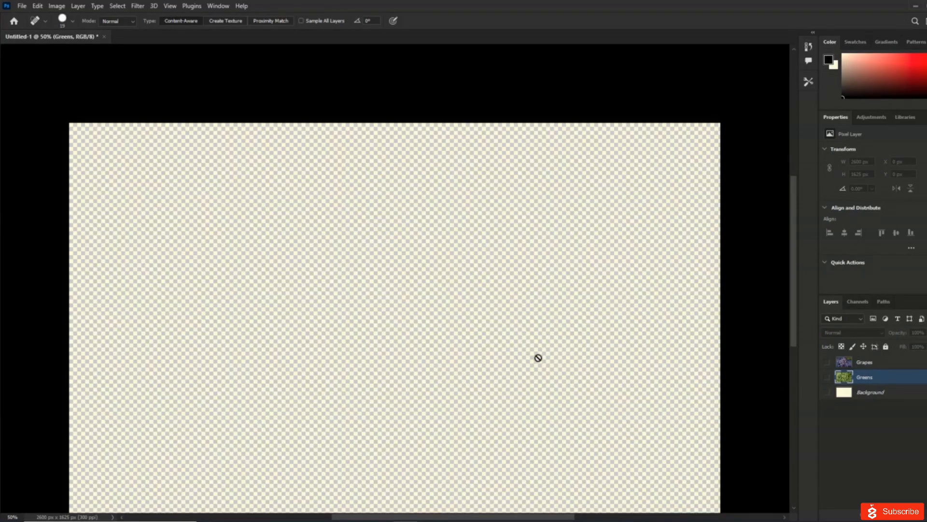
pyautogui.click(827, 393)
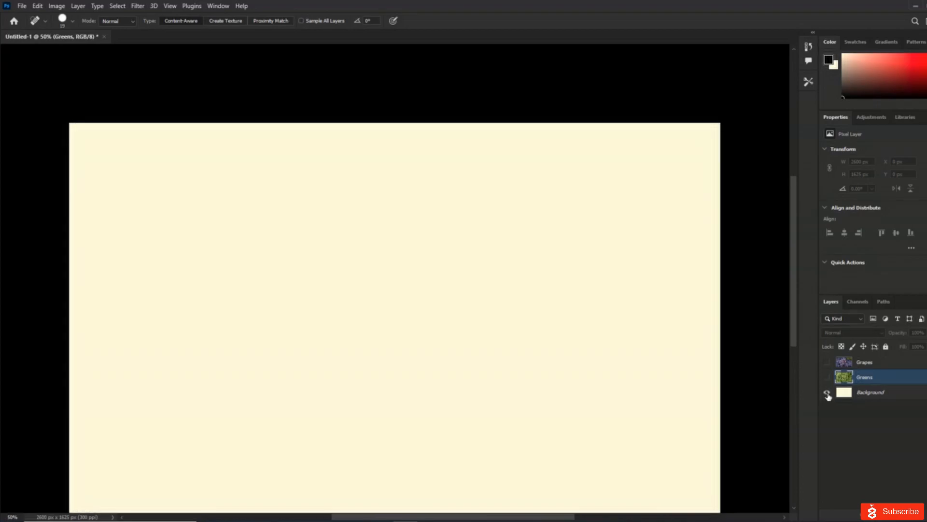
# - Try to move the Background layer's content on the canvas with the Move tool, and reselect that layer
pyautogui.click(886, 395)
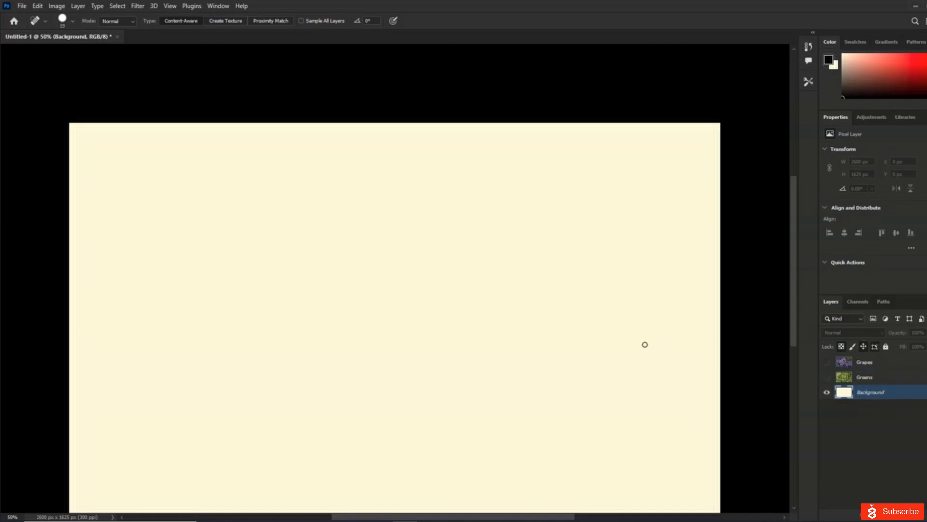
pyautogui.press('v')
pyautogui.moveTo(587, 343)
pyautogui.mouseDown()
pyautogui.moveTo(617, 373)
pyautogui.moveTo(585, 356)
pyautogui.mouseUp()
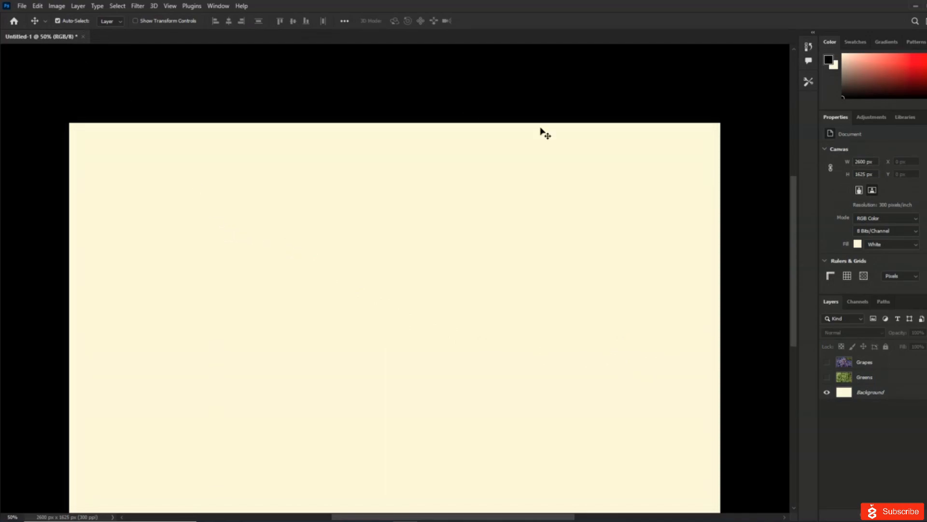
pyautogui.click(892, 398)
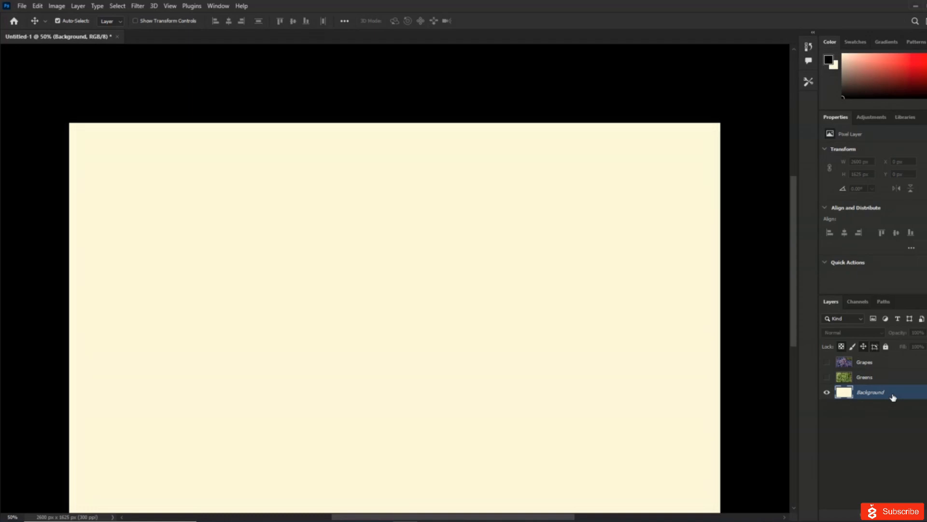
pyautogui.press('e')
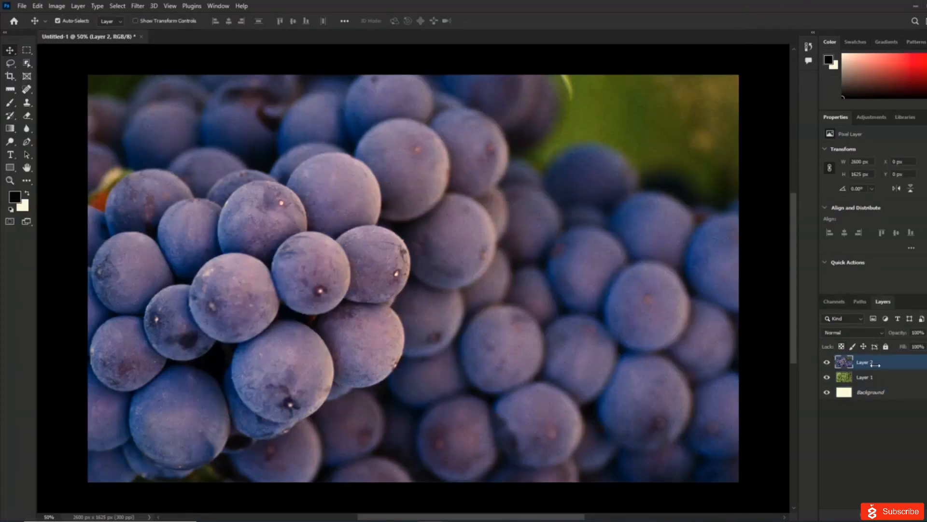
# - Rename Layer 2 as Grapes and Layer 1 as Greens
pyautogui.doubleClick(865, 362)
pyautogui.write('Grapes')
pyautogui.press('Return')
pyautogui.doubleClick(864, 377)
pyautogui.write('Greens')
pyautogui.press('Return')
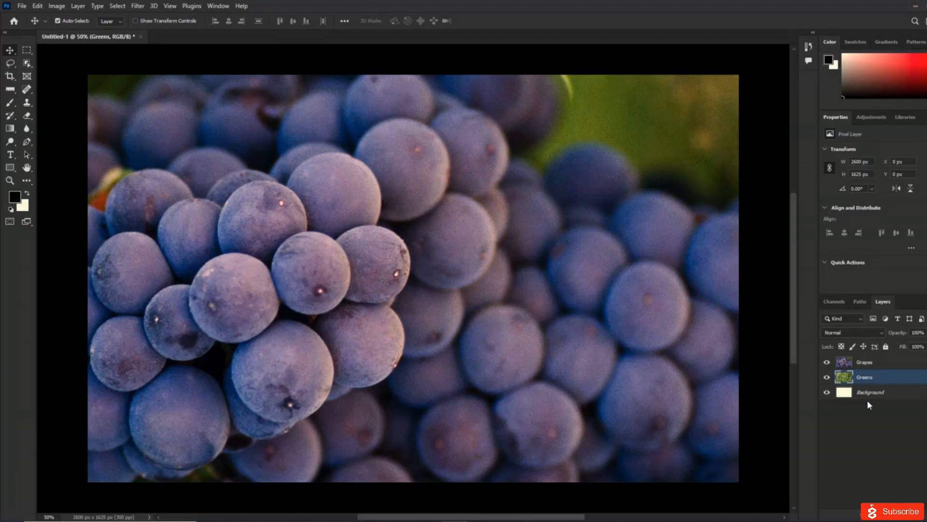
# - Inspect the layer stack by hiding all three layers and showing them again from Background up to Grapes, selecting the Greens layer
pyautogui.click(876, 367)
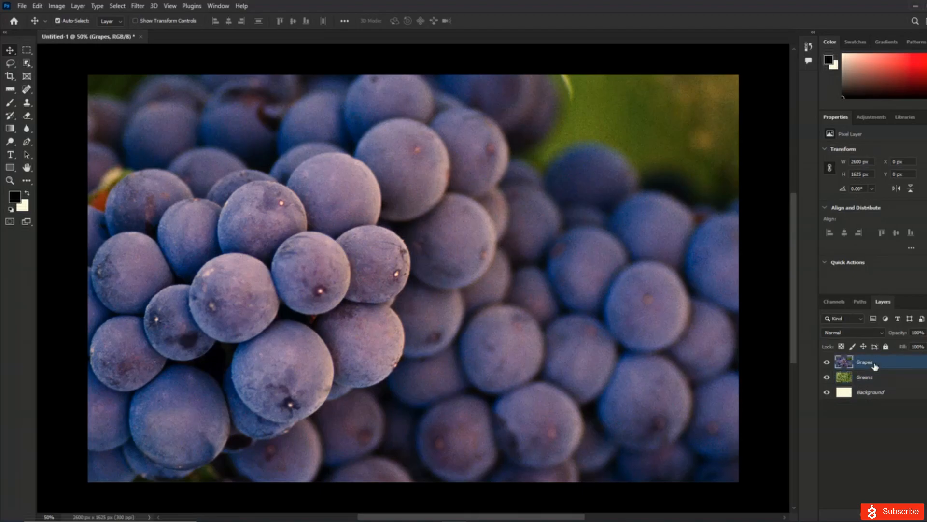
pyautogui.moveTo(593, 384)
pyautogui.mouseDown()
pyautogui.moveTo(536, 354)
pyautogui.moveTo(572, 345)
pyautogui.moveTo(526, 378)
pyautogui.moveTo(580, 386)
pyautogui.mouseUp()
pyautogui.click(827, 363)
pyautogui.click(827, 378)
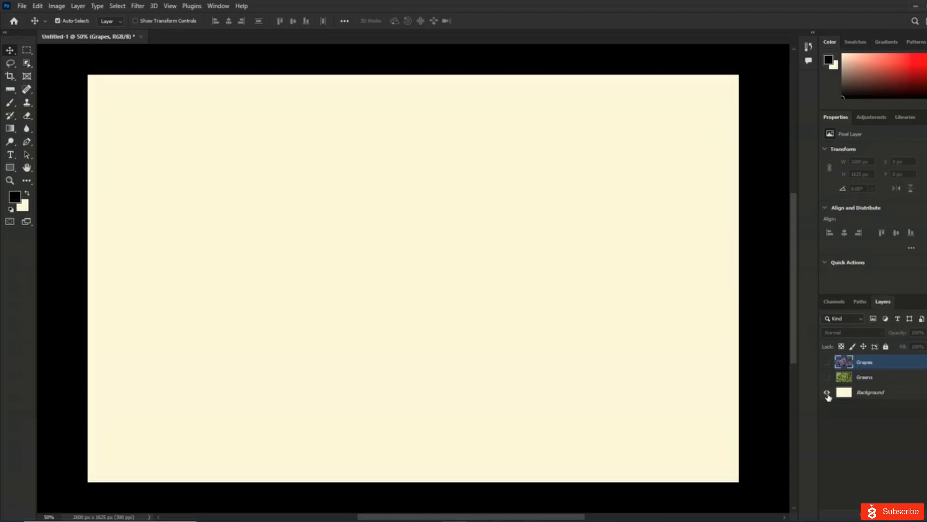
pyautogui.click(828, 392)
pyautogui.click(827, 392)
pyautogui.click(827, 378)
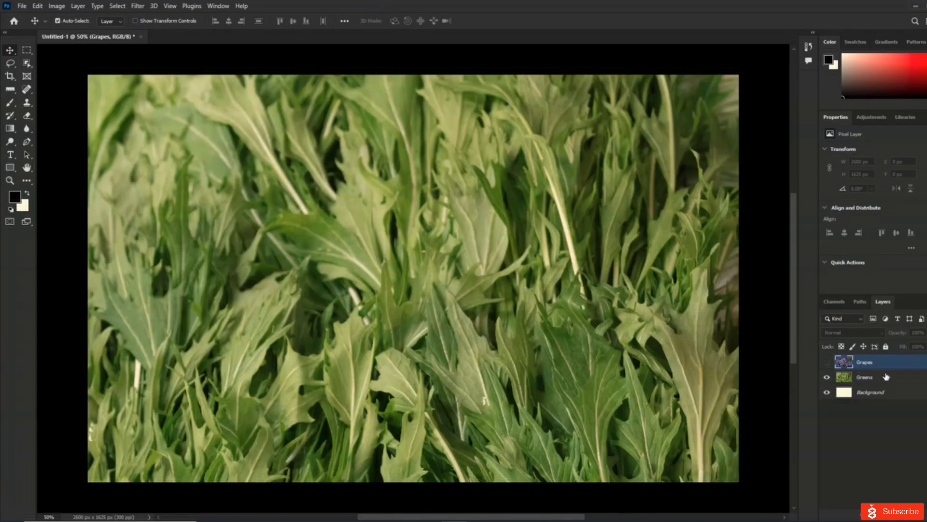
pyautogui.click(886, 378)
pyautogui.click(827, 362)
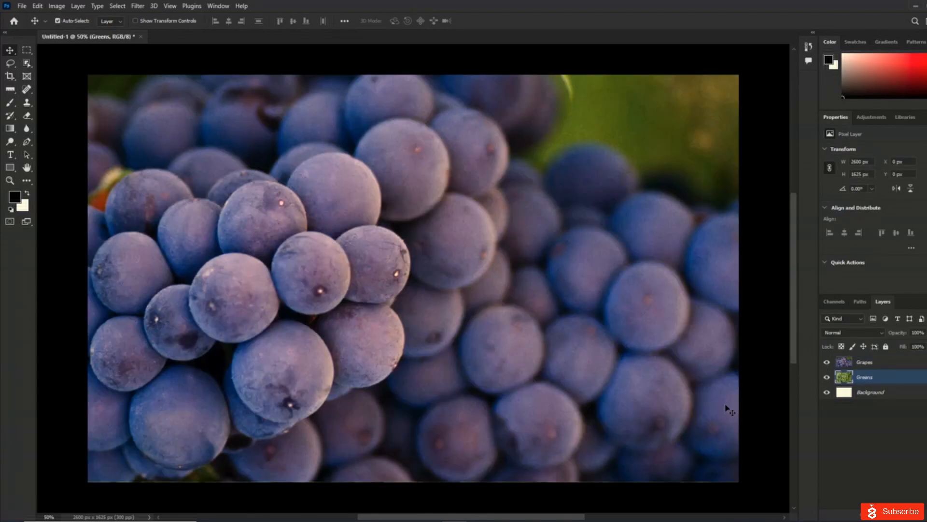
# - Turn off the Grapes, Greens and Background layers one by one, and turn them back on in reverse order
pyautogui.click(826, 362)
pyautogui.click(827, 377)
pyautogui.click(827, 393)
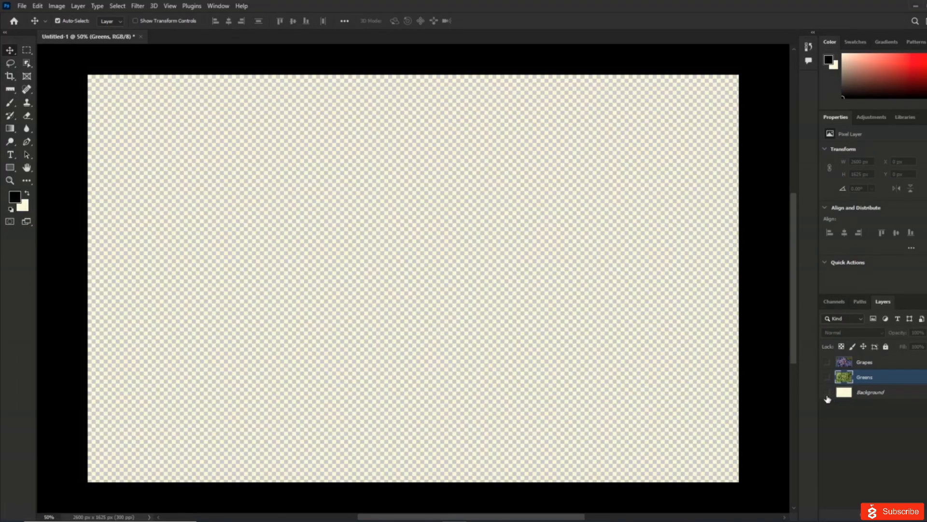
pyautogui.click(827, 393)
pyautogui.click(827, 377)
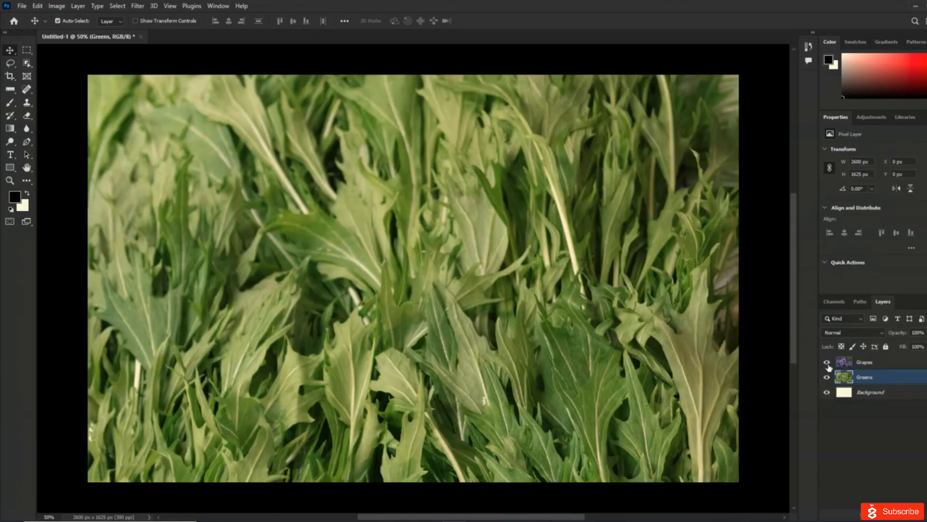
pyautogui.click(827, 363)
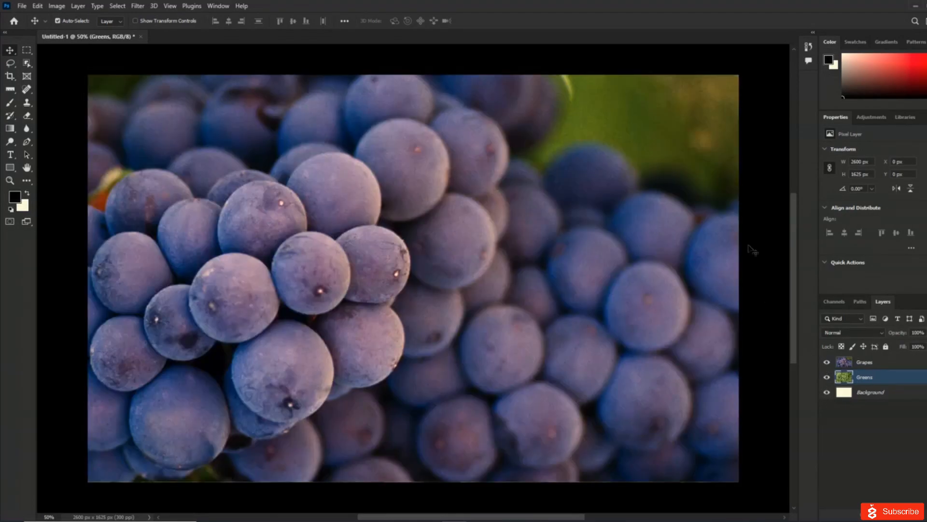
# - Try to reorder the Background layer above the Grapes layer in the layer stack
pyautogui.click(875, 393)
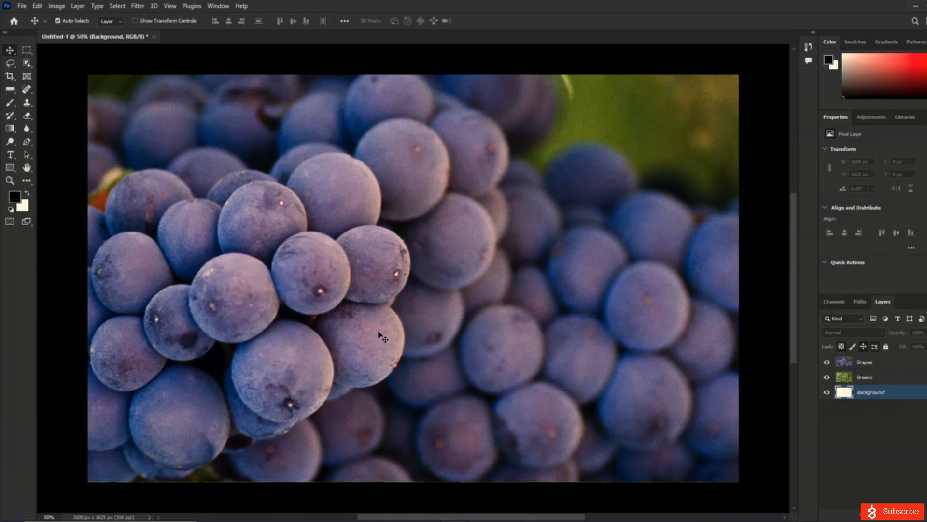
pyautogui.click(903, 381)
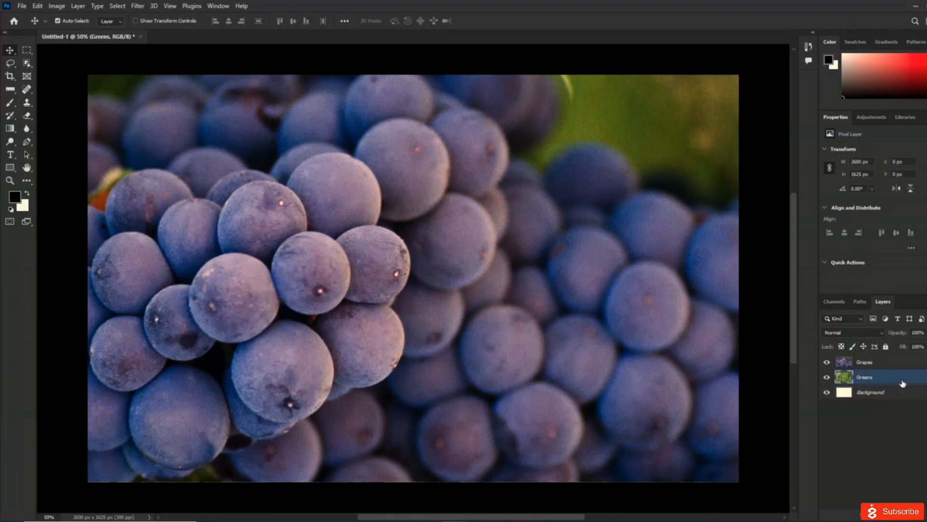
pyautogui.click(899, 397)
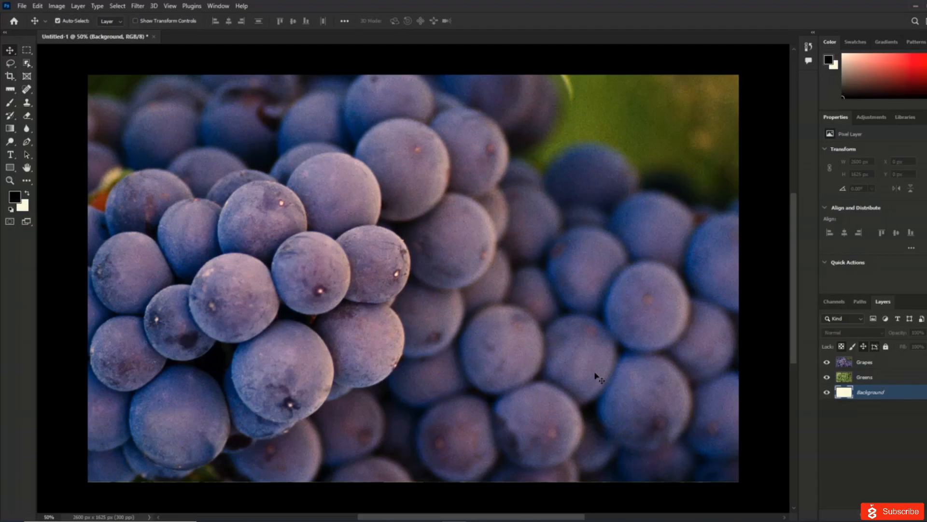
pyautogui.moveTo(899, 399); pyautogui.dragTo(905, 360)
# - Hide the Grapes and Greens layers, try the Move tool on the canvas, and reselect the Background layer
pyautogui.click(827, 362)
pyautogui.click(827, 377)
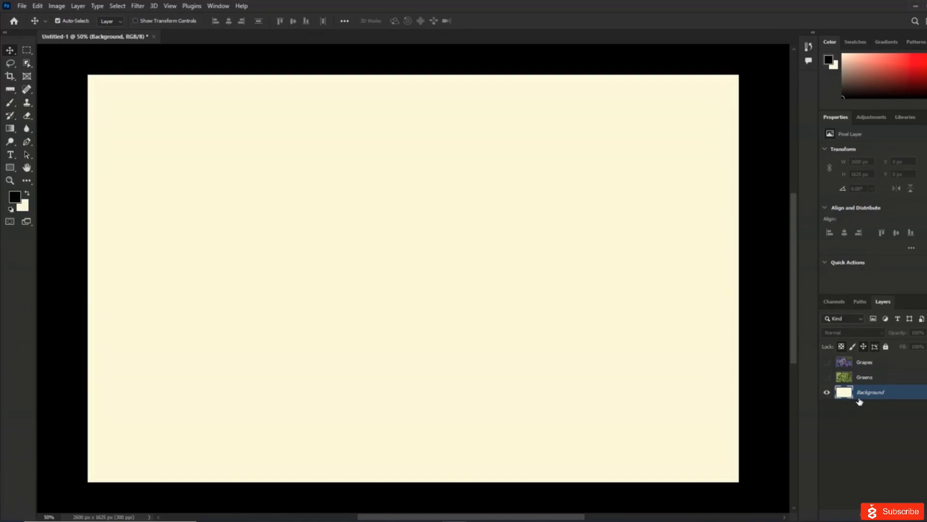
pyautogui.click(416, 314)
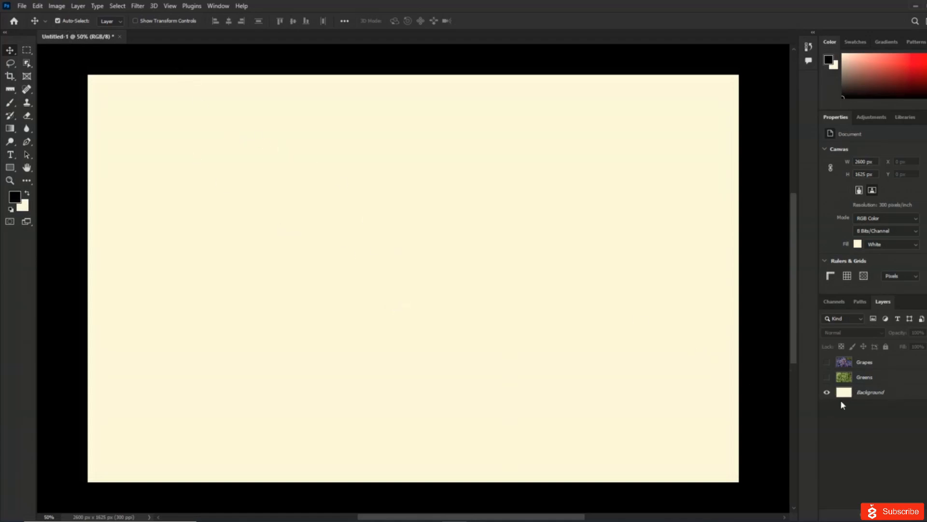
pyautogui.click(909, 396)
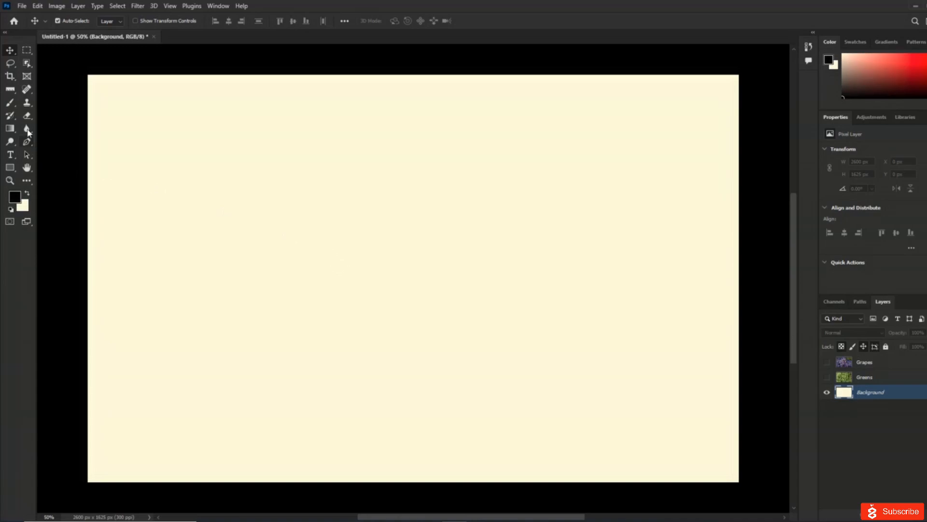
# - Test the Eraser on the locked Background layer with swapped foreground and background colours, undo the stroke, and unlock the layer
pyautogui.moveTo(28, 118); pyautogui.dragTo(53, 114)
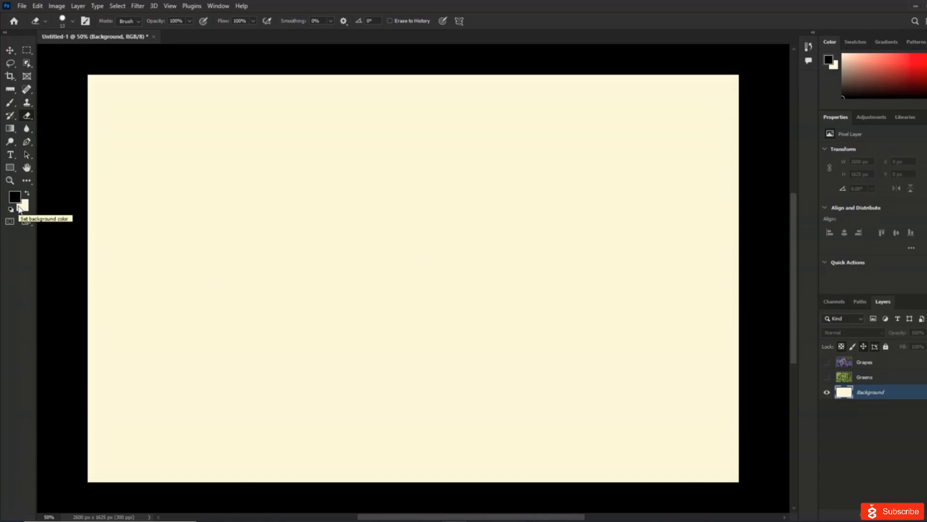
pyautogui.click(28, 193)
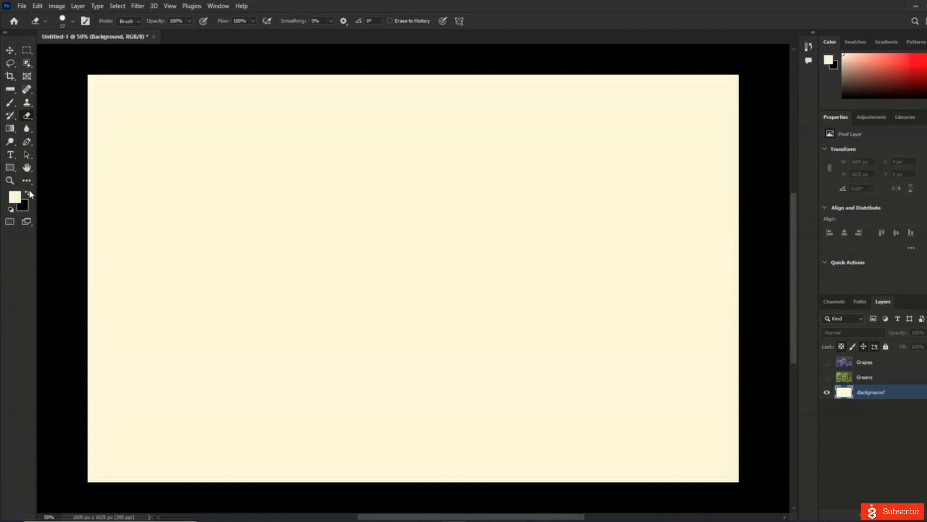
pyautogui.moveTo(447, 205)
pyautogui.mouseDown()
pyautogui.moveTo(416, 250)
pyautogui.moveTo(456, 234)
pyautogui.moveTo(464, 259)
pyautogui.moveTo(486, 265)
pyautogui.moveTo(490, 284)
pyautogui.mouseUp()
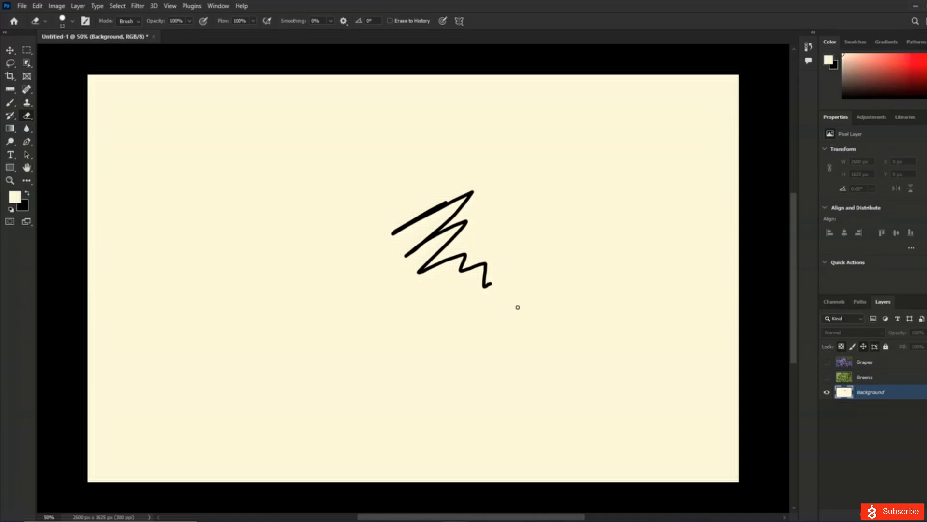
pyautogui.hotkey('ctrl', 'z')
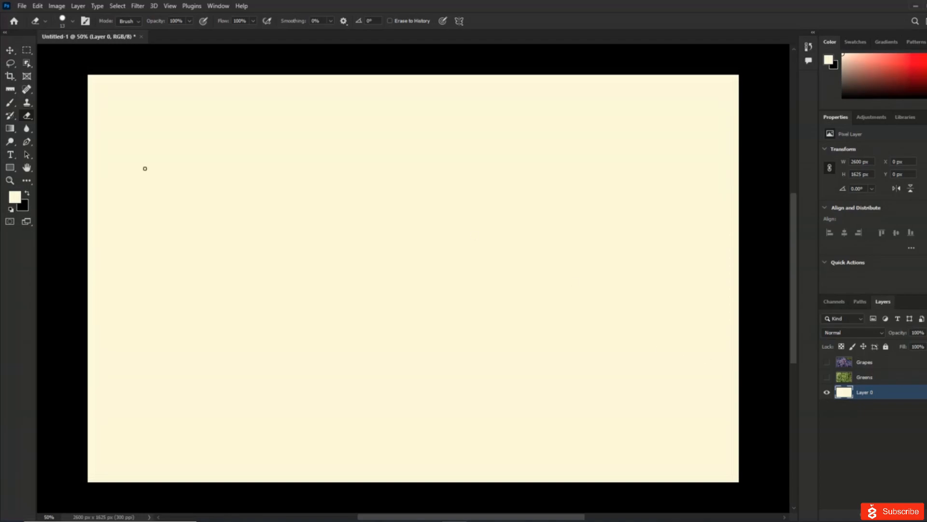
# - Move Layer 0 above the Greens layer in the stack, and return it to the bottom
pyautogui.click(9, 50)
pyautogui.moveTo(530, 341)
pyautogui.mouseDown()
pyautogui.moveTo(505, 314)
pyautogui.moveTo(534, 342)
pyautogui.mouseUp()
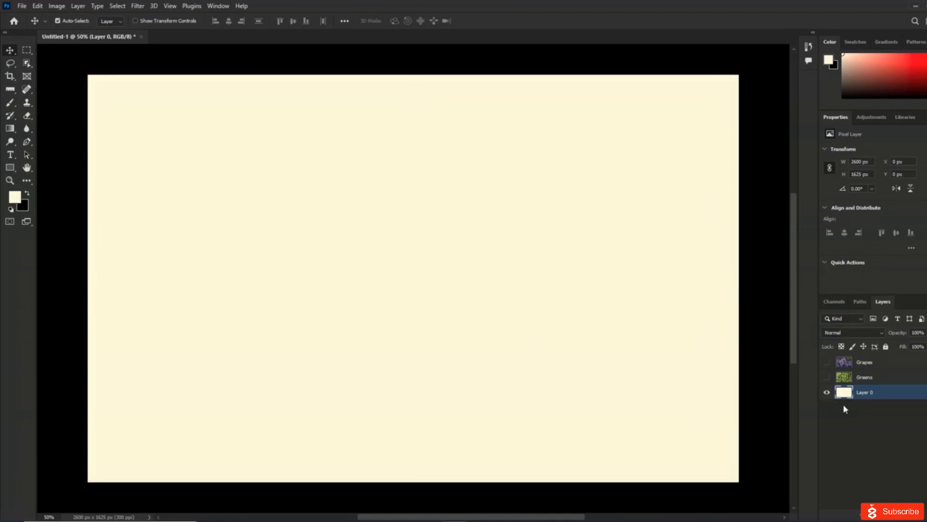
pyautogui.moveTo(877, 392); pyautogui.dragTo(879, 374)
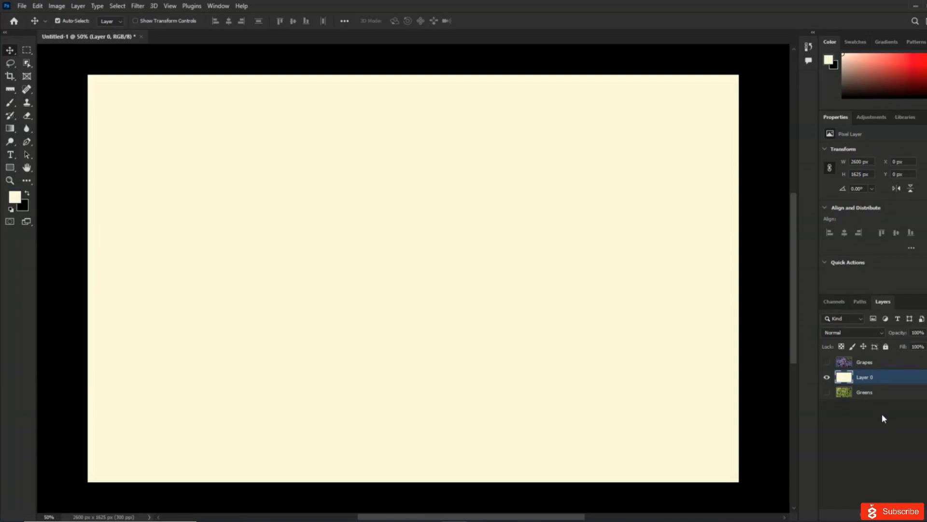
pyautogui.moveTo(881, 382); pyautogui.dragTo(889, 405)
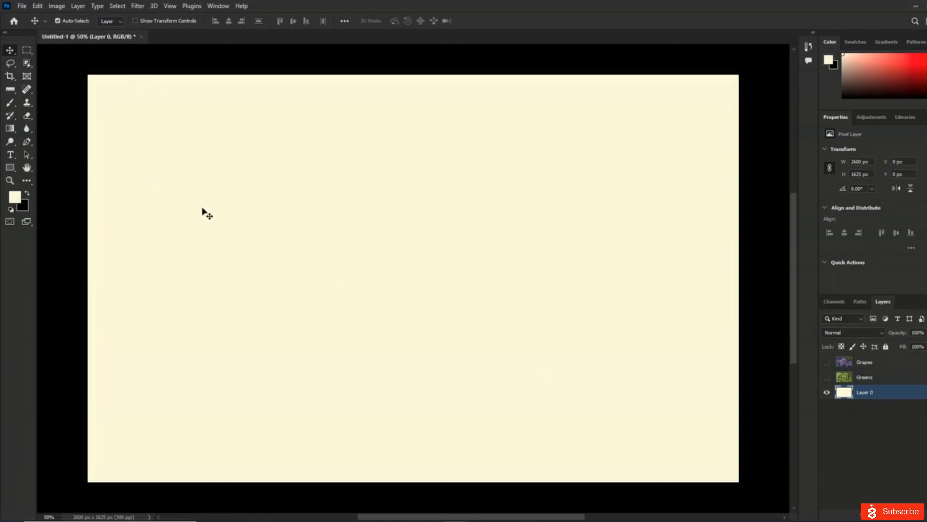
# - Try erasing a zigzag stroke near the middle of Layer 0, and undo it
pyautogui.press('e')
pyautogui.moveTo(379, 222)
pyautogui.mouseDown()
pyautogui.moveTo(427, 205)
pyautogui.moveTo(452, 219)
pyautogui.moveTo(440, 235)
pyautogui.moveTo(449, 231)
pyautogui.moveTo(468, 258)
pyautogui.moveTo(520, 274)
pyautogui.mouseUp()
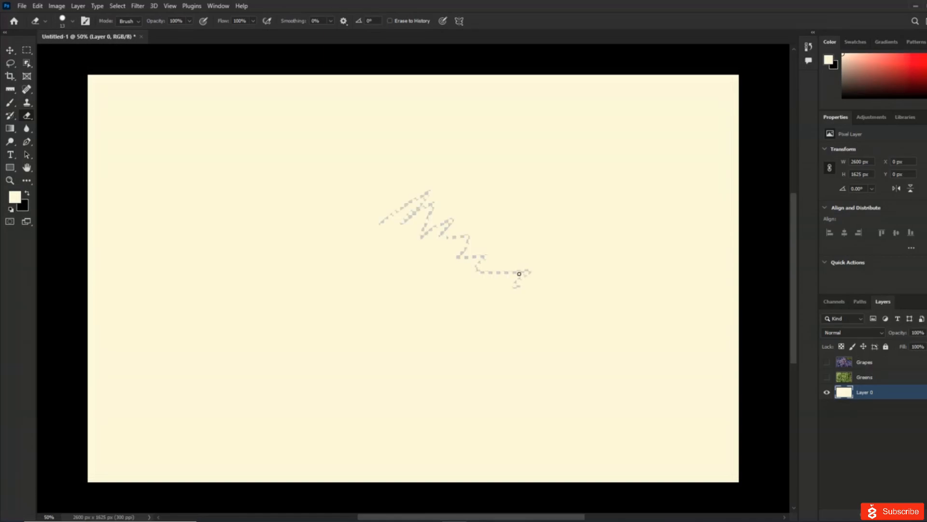
pyautogui.hotkey('ctrl', 'z')
pyautogui.hotkey('ctrl', 'z')
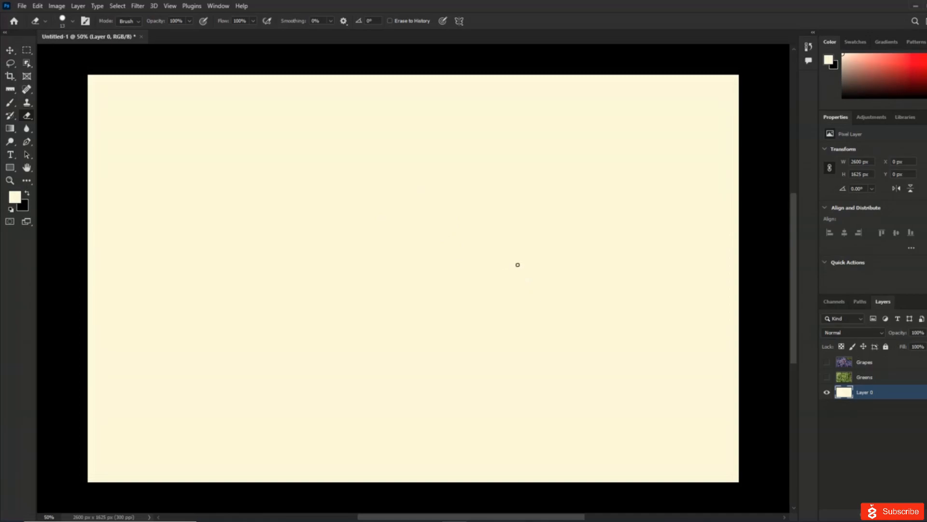
# - Show the Grapes layer and the rulers, and set the ruler units to percent
pyautogui.click(829, 362)
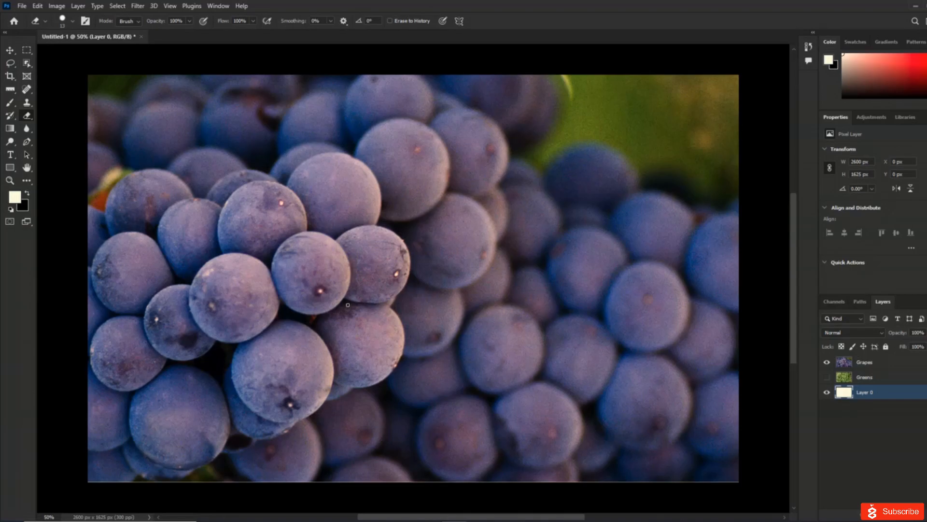
pyautogui.click(170, 6)
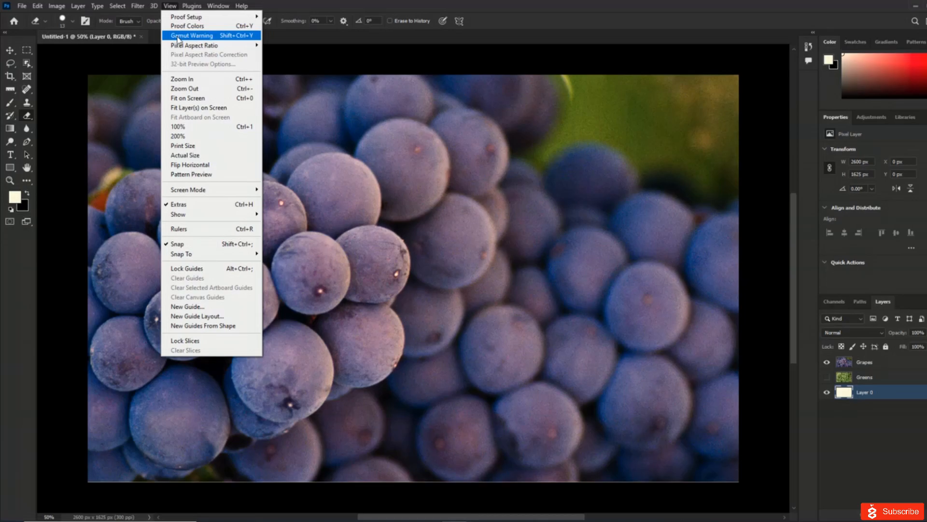
pyautogui.click(187, 228)
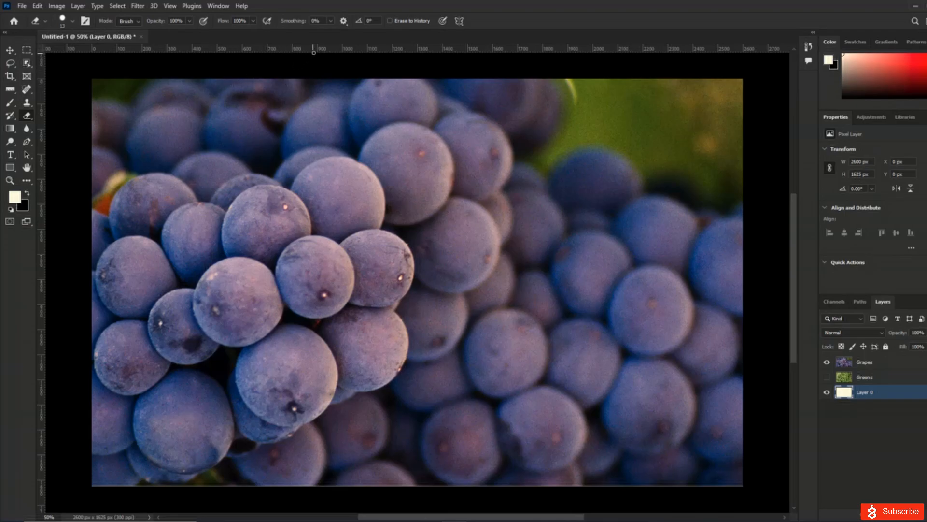
pyautogui.rightClick(326, 48)
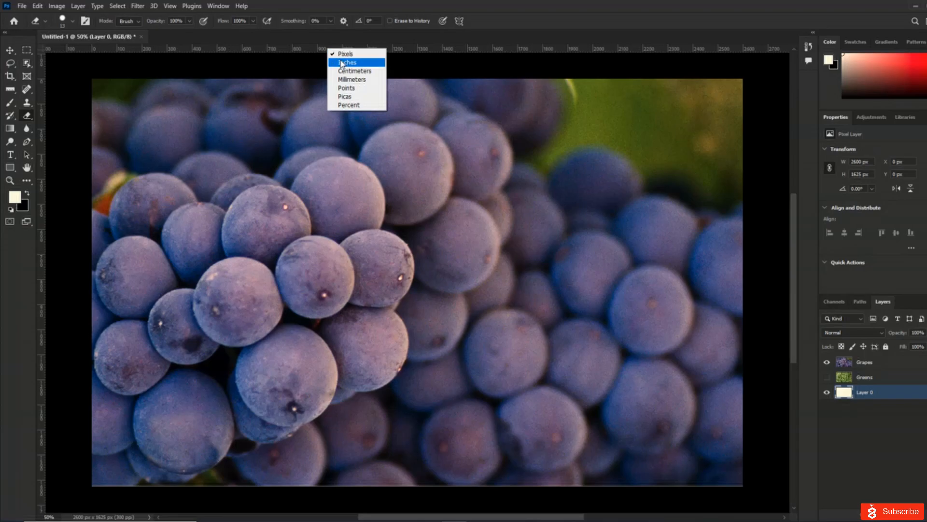
pyautogui.click(346, 105)
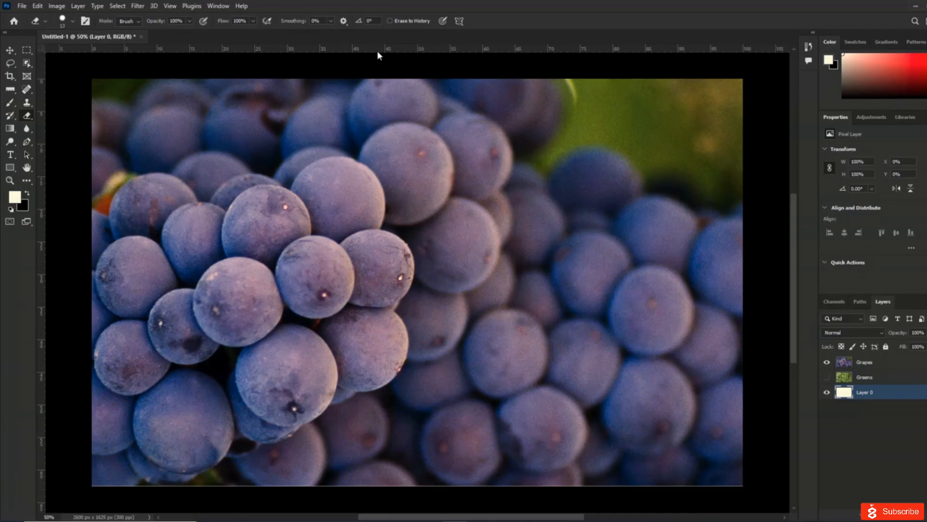
# - Place a horizontal guide at 50% of the canvas height and move the Grapes image up by about 30%
pyautogui.moveTo(377, 48); pyautogui.dragTo(362, 286)
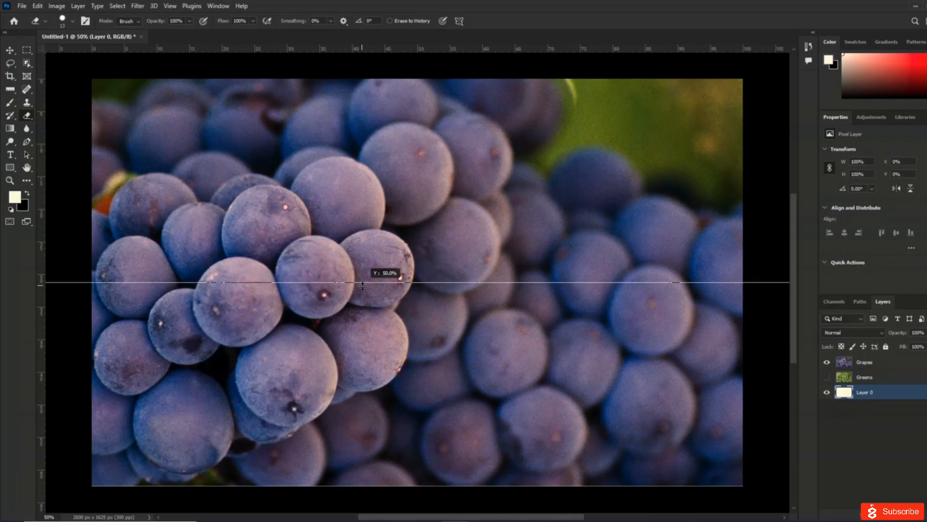
pyautogui.moveTo(363, 286); pyautogui.dragTo(363, 286)
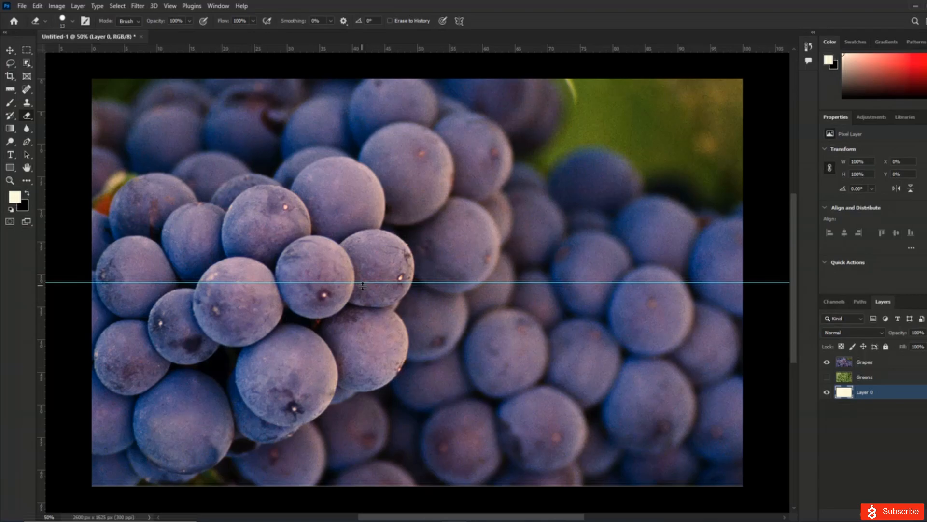
pyautogui.press('v')
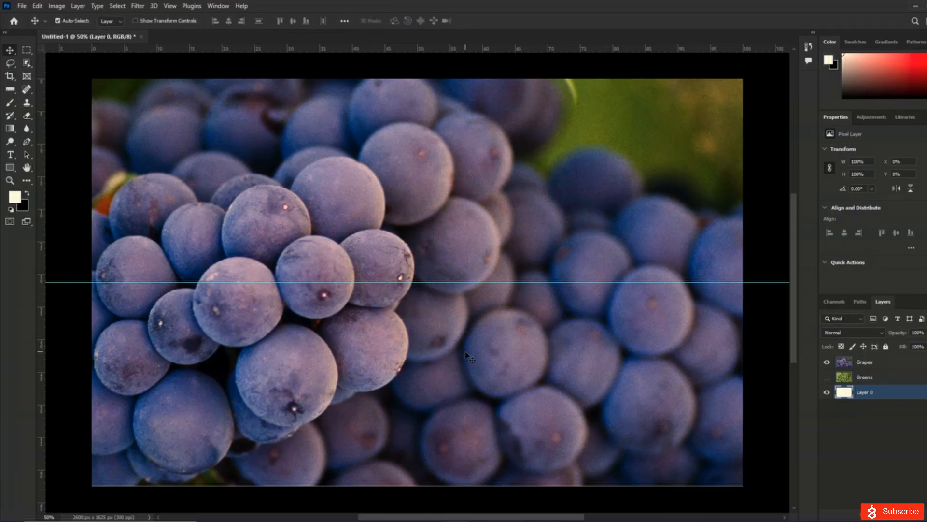
pyautogui.moveTo(468, 350); pyautogui.dragTo(474, 233)
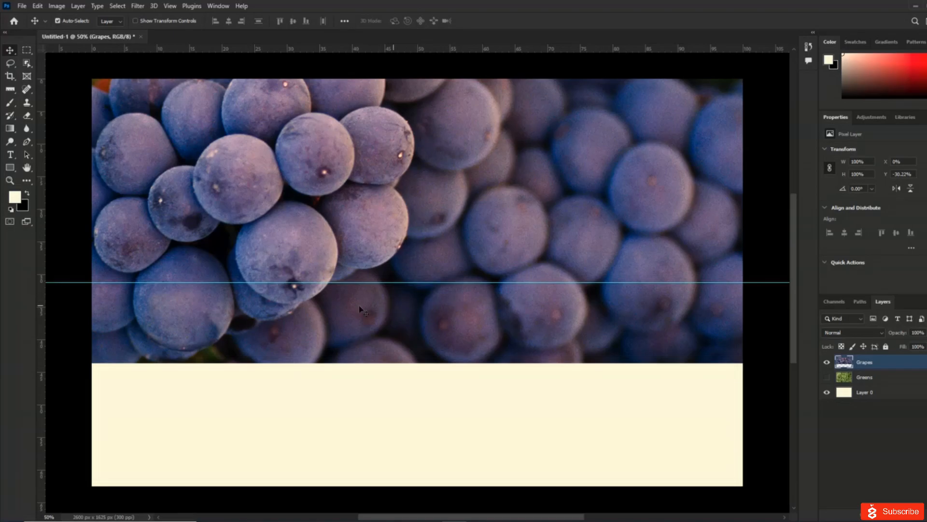
# - Select the part of the Grapes image below the guide with the Rectangular Marquee, delete it, and deselect
pyautogui.click(27, 52)
pyautogui.click(27, 53)
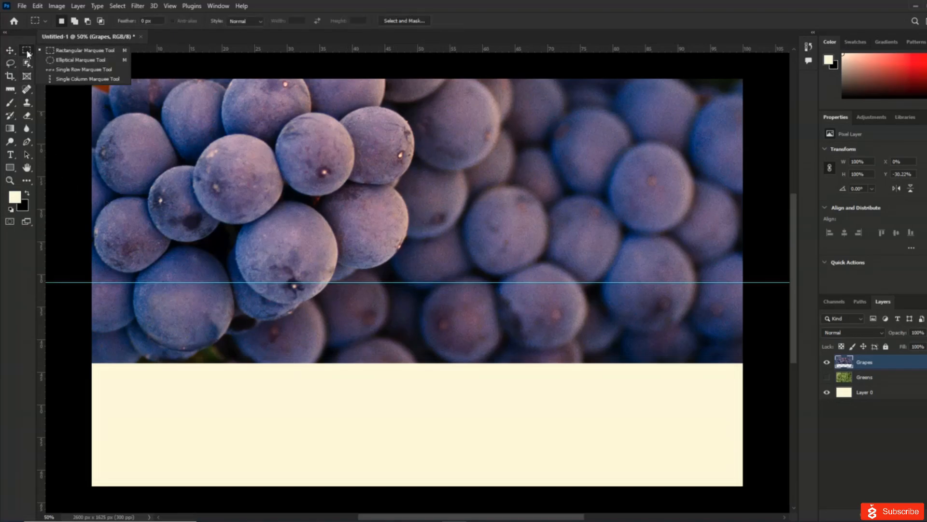
pyautogui.click(27, 53)
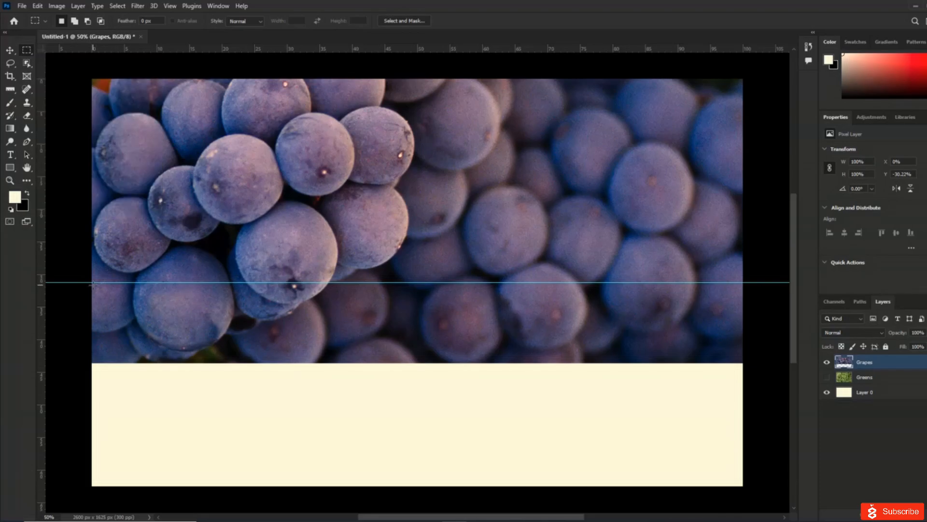
pyautogui.moveTo(93, 282); pyautogui.dragTo(745, 363)
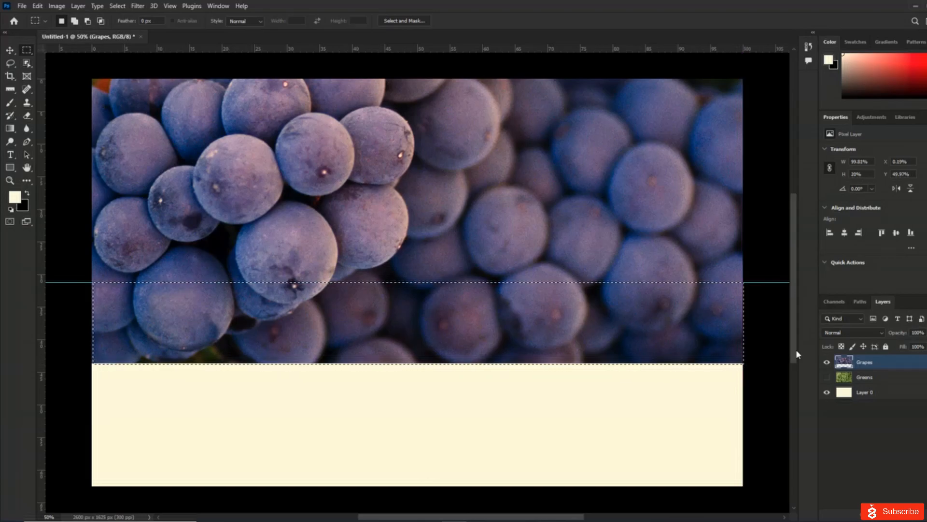
pyautogui.press('Delete')
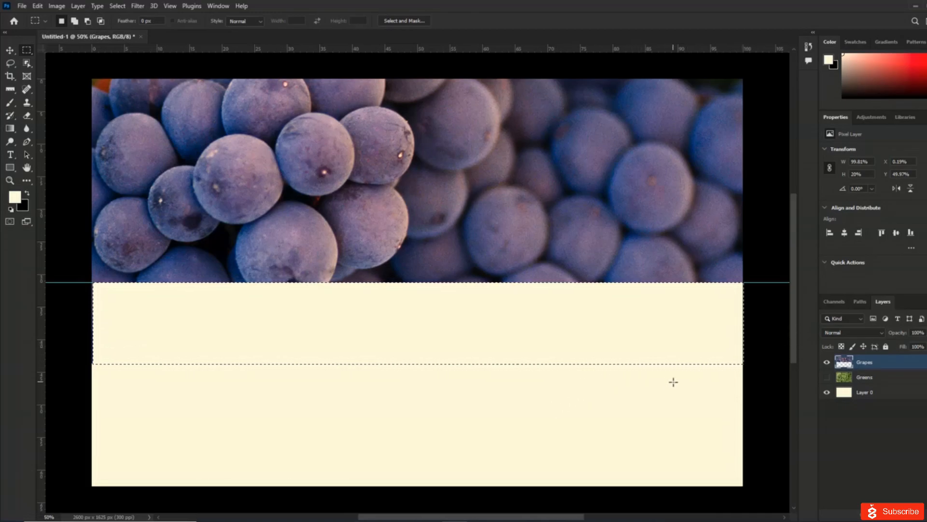
pyautogui.click(117, 7)
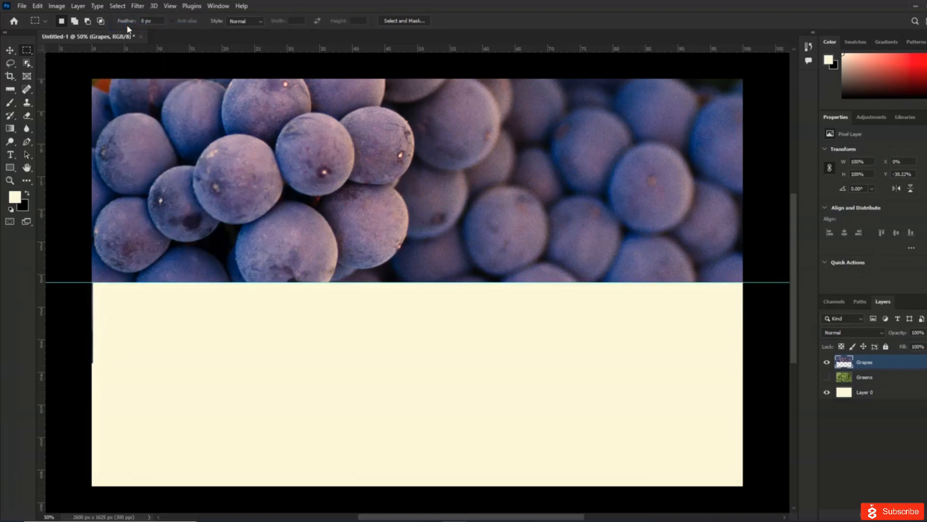
# - Hide Grapes, show Greens, and crop Greens into a rectangular frame about 97% by 48% of the canvas, above the guide
pyautogui.click(828, 361)
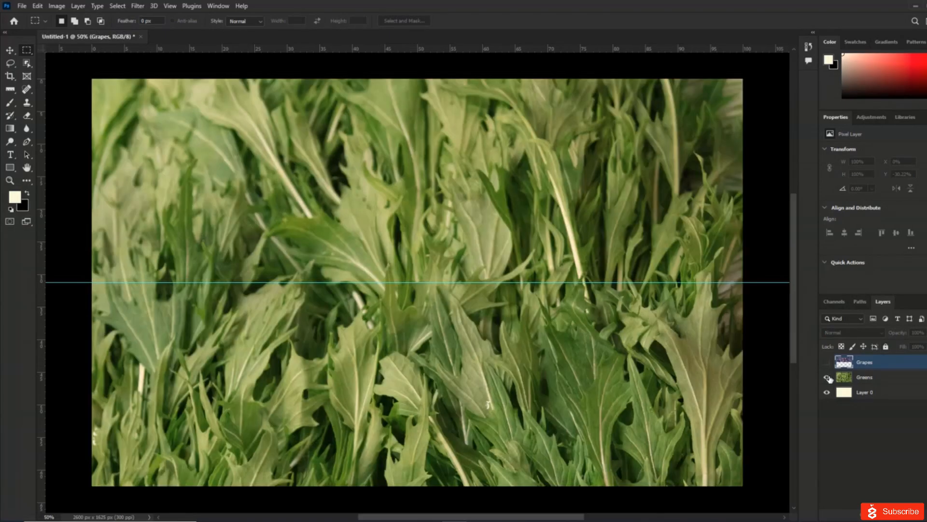
pyautogui.click(827, 377)
pyautogui.click(869, 377)
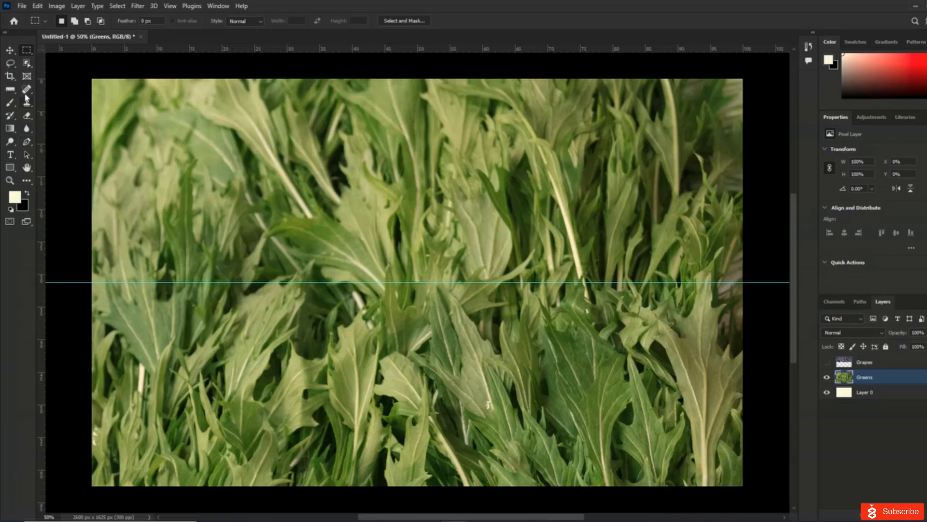
pyautogui.click(27, 79)
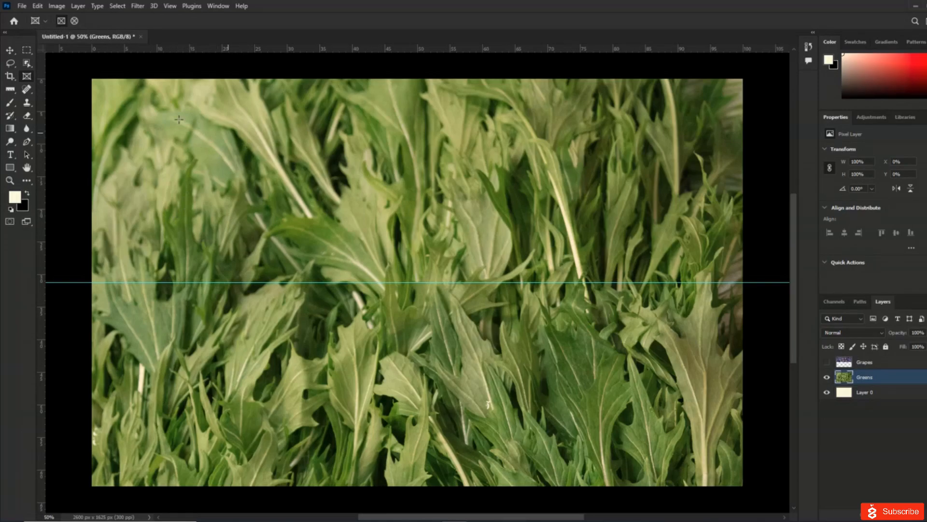
pyautogui.moveTo(102, 86); pyautogui.dragTo(735, 280)
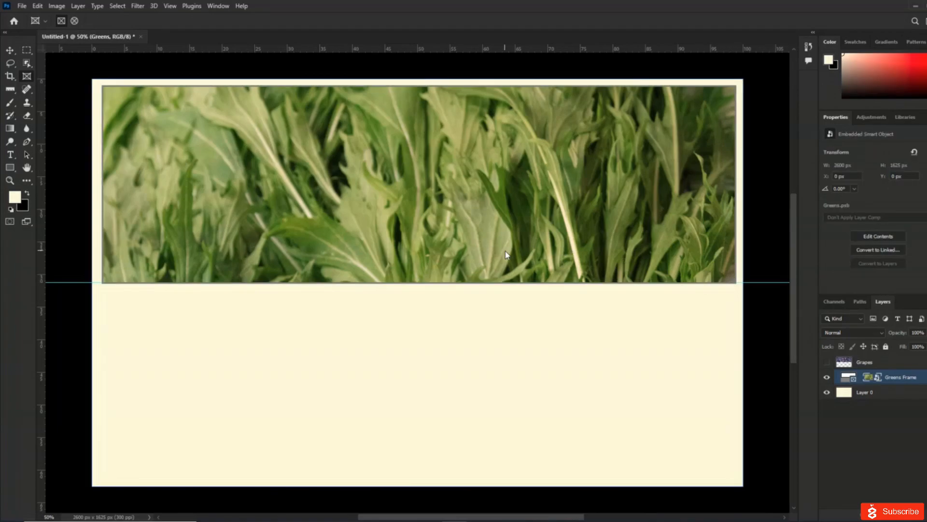
# - Try shrinking the Greens frame to about 77% by 36% of the canvas, and undo the resize
pyautogui.click(852, 378)
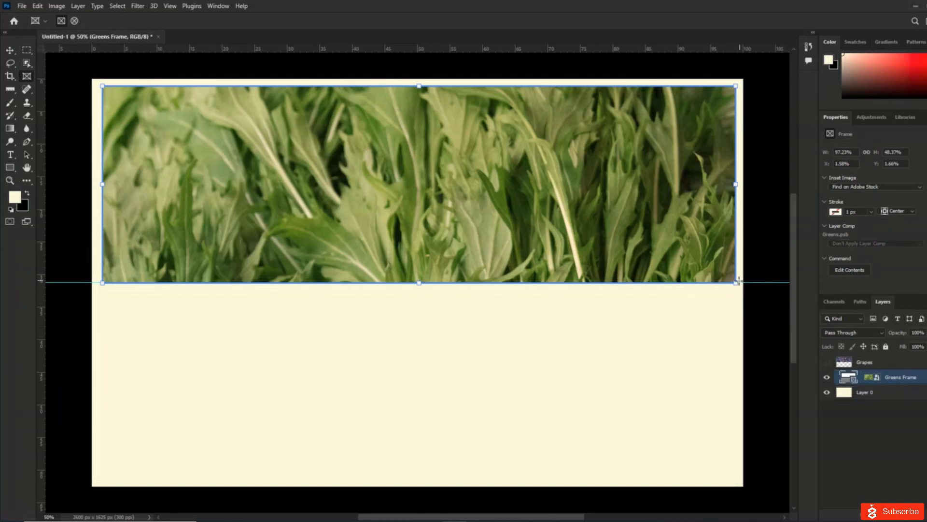
pyautogui.moveTo(736, 283); pyautogui.dragTo(605, 233)
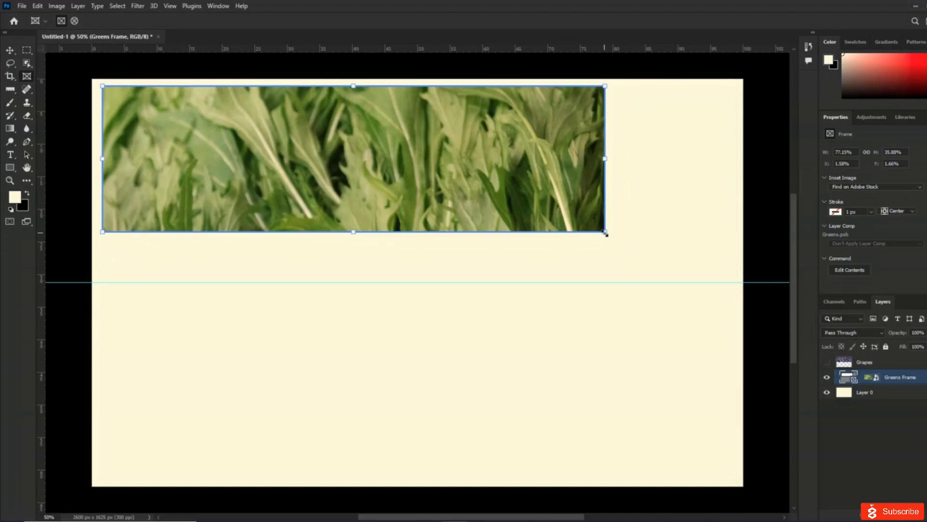
pyautogui.hotkey('ctrl', 'z')
pyautogui.hotkey('ctrl', 'z')
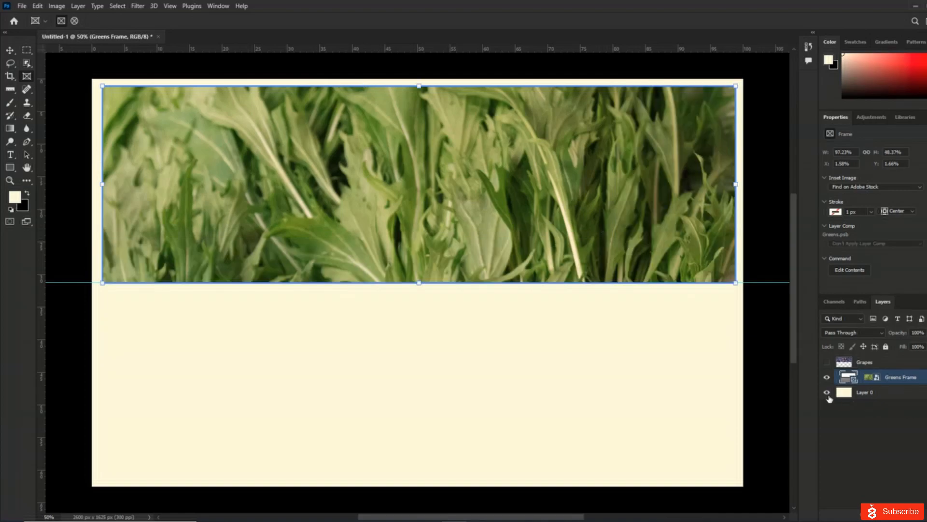
# - Move the Greens image up by about 46 px inside its frame
pyautogui.click(567, 218)
pyautogui.moveTo(567, 219)
pyautogui.mouseDown()
pyautogui.moveTo(596, 214)
pyautogui.moveTo(553, 195)
pyautogui.moveTo(567, 204)
pyautogui.mouseUp()
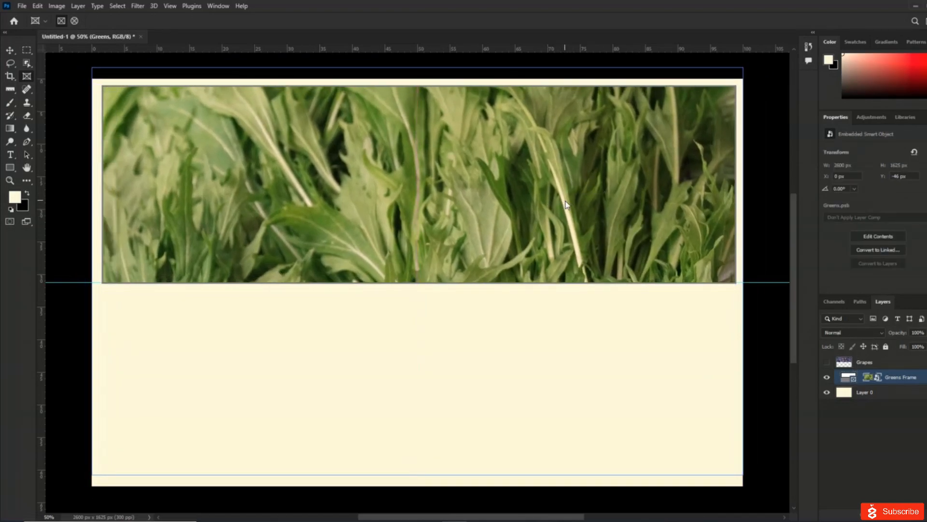
# - Try moving the Greens frame together with its image down across the guide, undo the move, and select the framed image alone
pyautogui.click(428, 201)
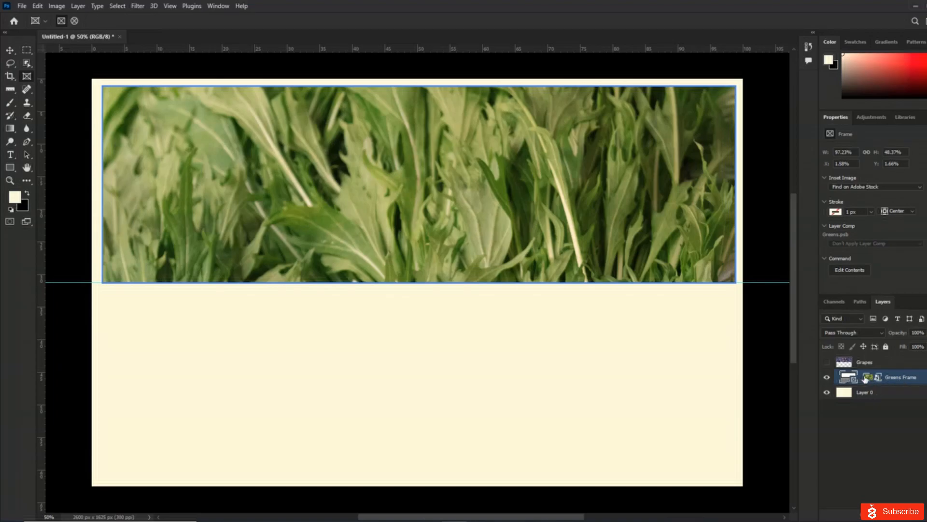
pyautogui.moveTo(522, 210); pyautogui.dragTo(519, 286)
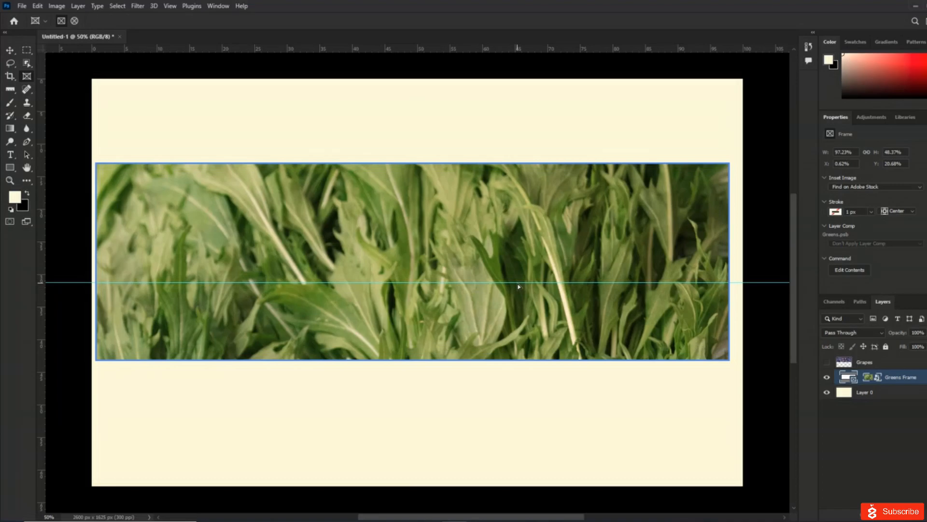
pyautogui.hotkey('ctrl', 'z')
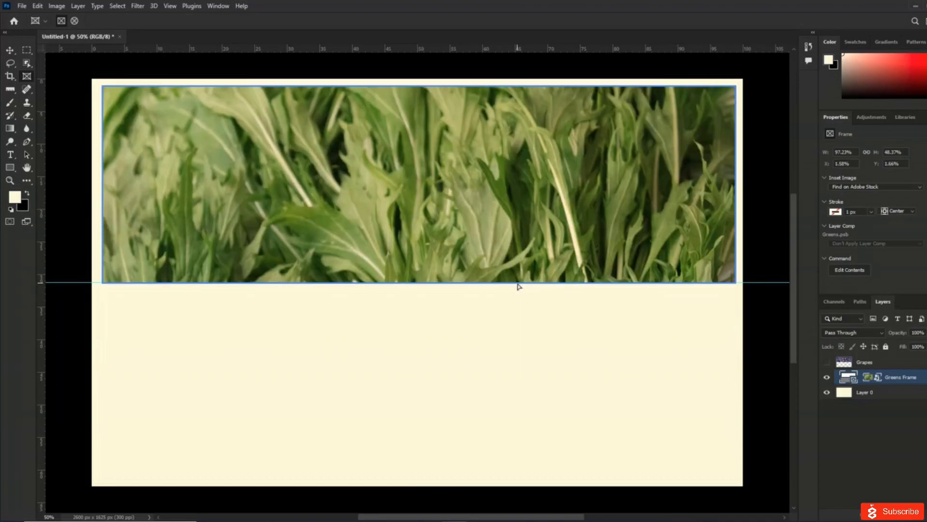
pyautogui.click(877, 378)
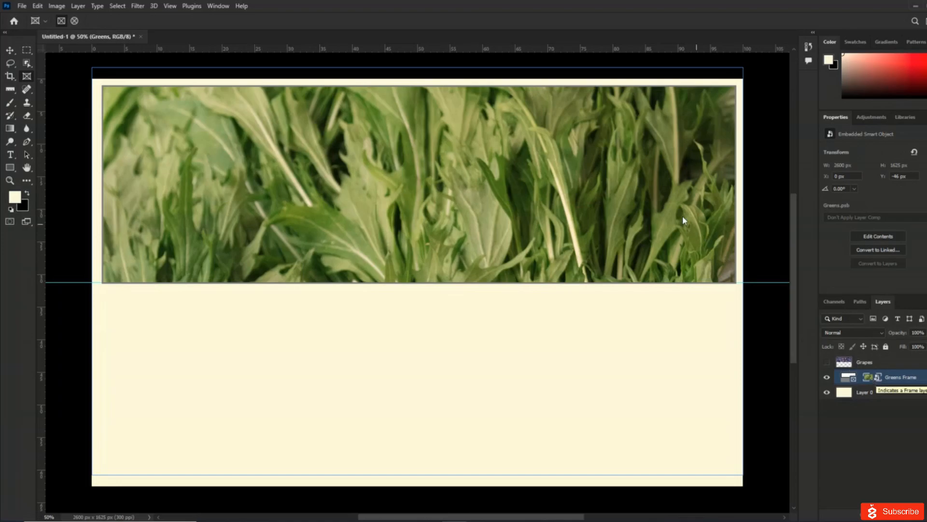
# - Move the Greens image inside its frame to X -31 px, Y -338 px, and save the document as Harvest in 06 Layers
pyautogui.moveTo(682, 216); pyautogui.dragTo(645, 127)
pyautogui.click(21, 6)
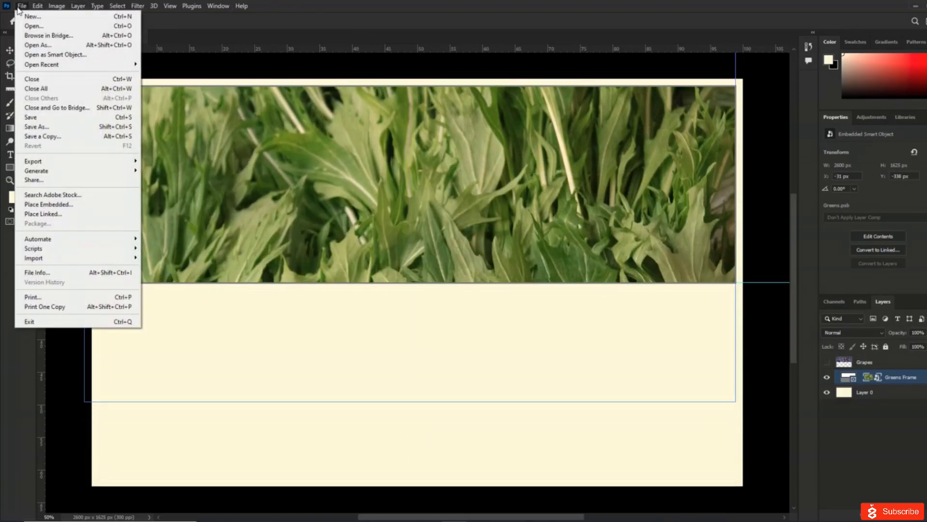
pyautogui.click(50, 117)
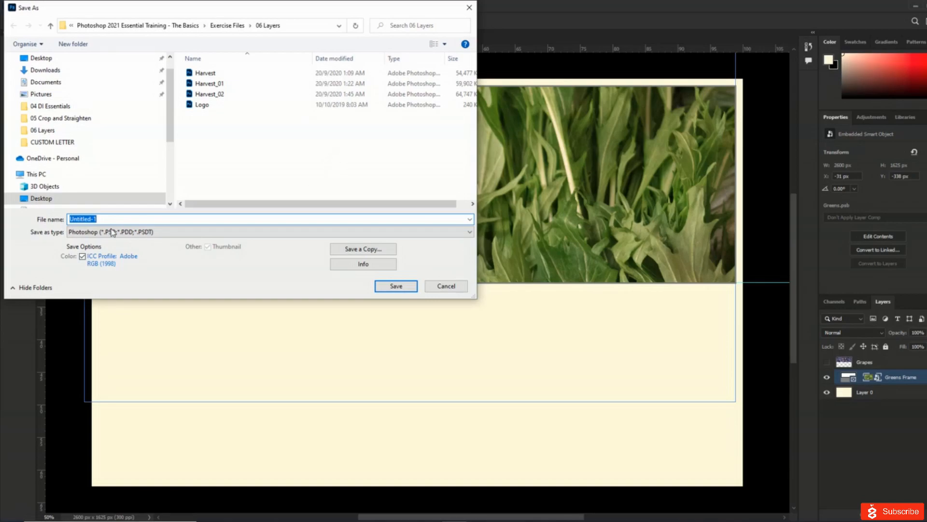
pyautogui.write('Harvest')
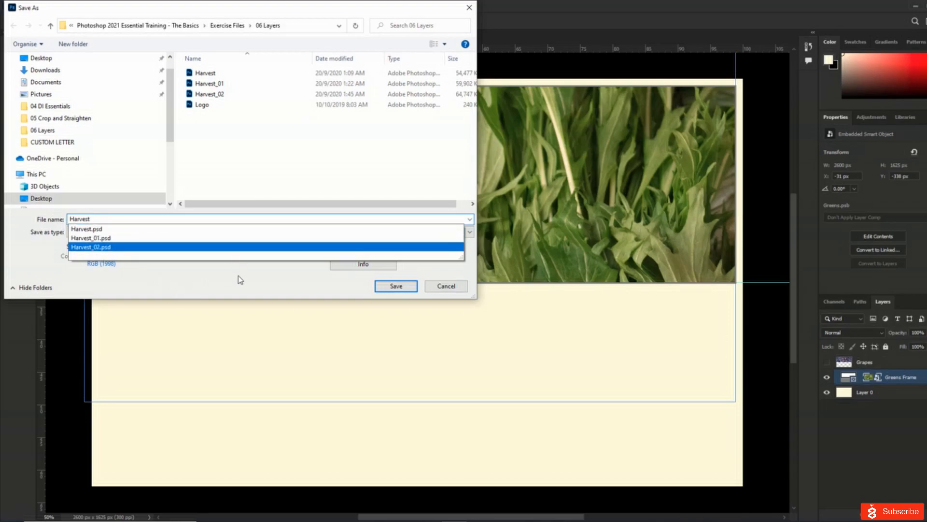
pyautogui.click(240, 289)
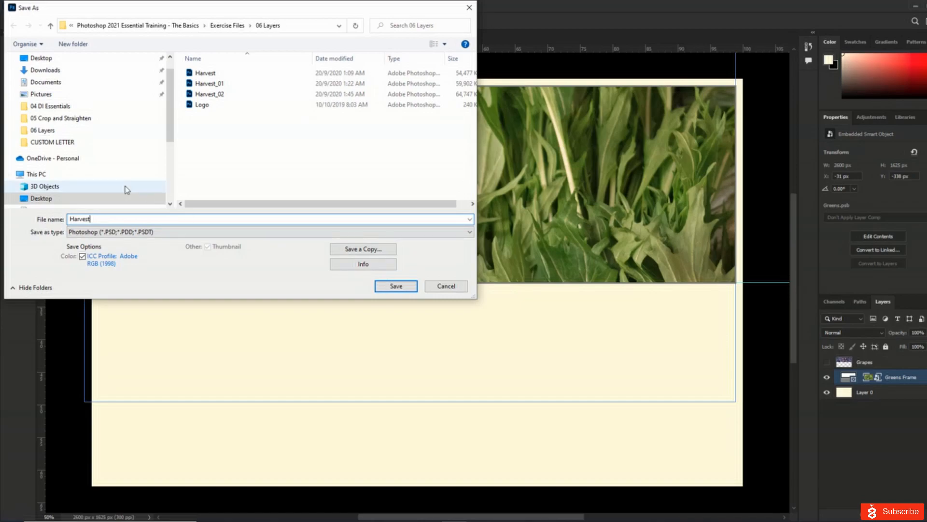
pyautogui.click(407, 287)
pyautogui.click(505, 267)
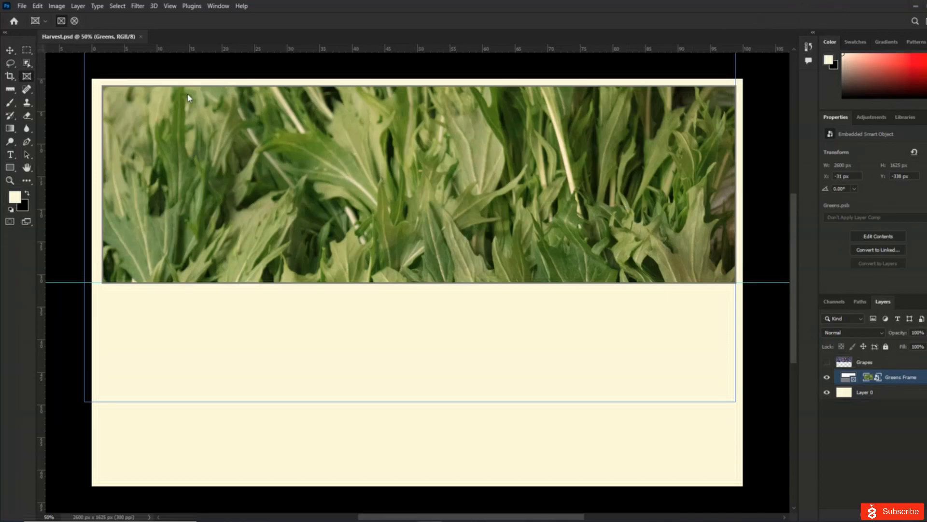
# - Open the Peppers, Pumpkins, Strawberries and Tomato images together from the 06 Layers folder
pyautogui.click(22, 7)
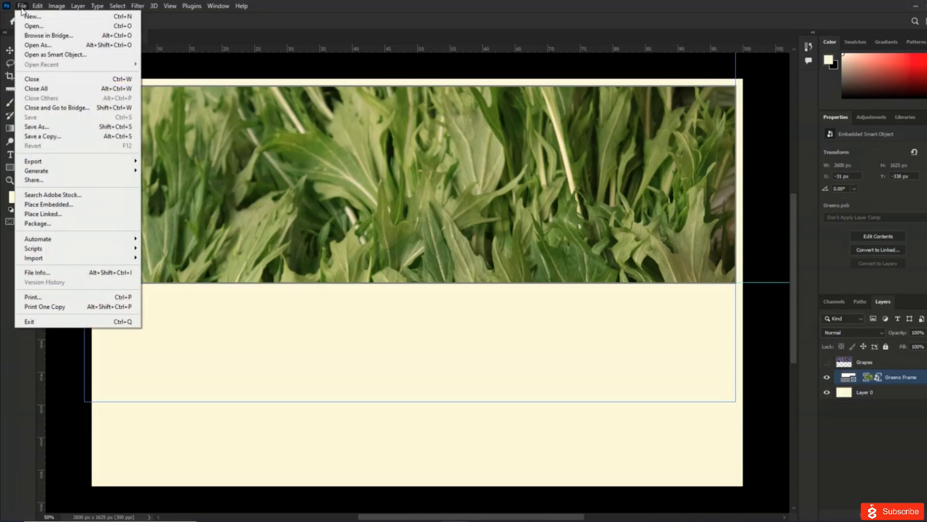
pyautogui.click(26, 22)
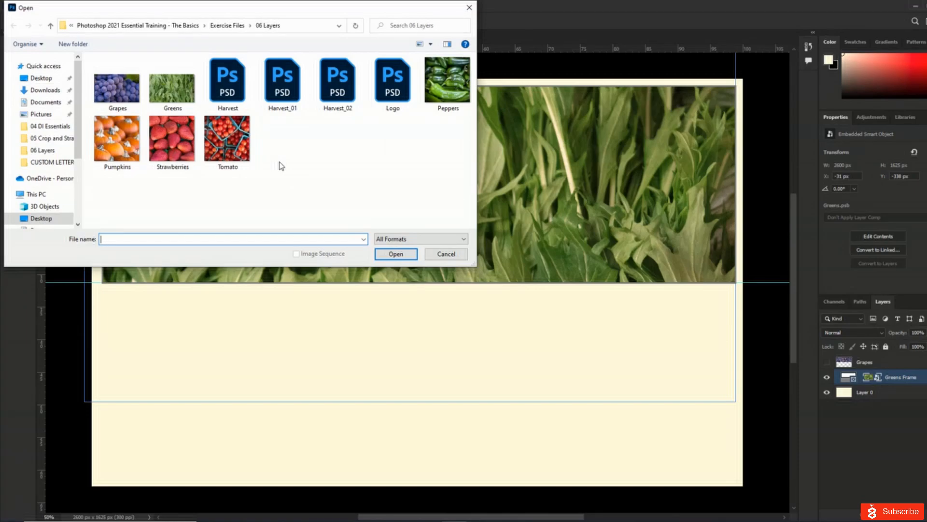
pyautogui.click(228, 144)
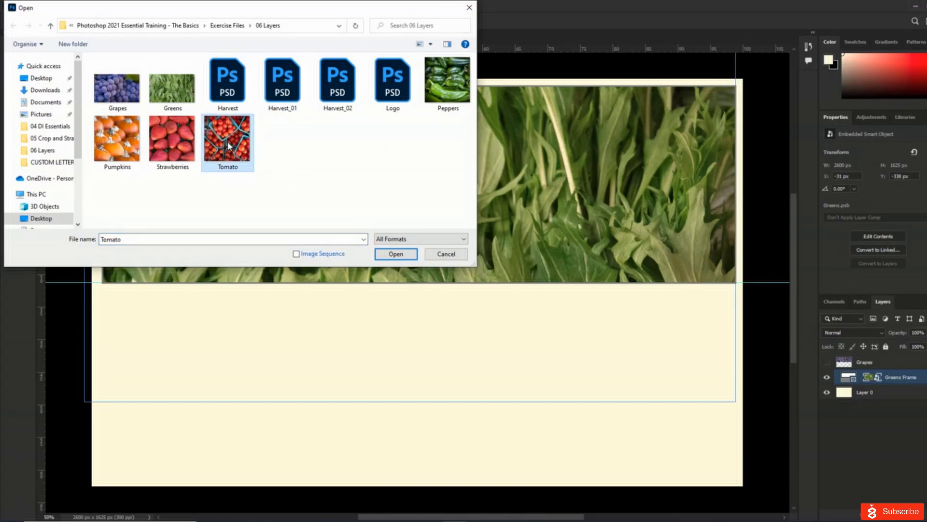
pyautogui.keyDown('ctrl'); pyautogui.click(175, 146); pyautogui.keyUp('ctrl')
pyautogui.keyDown('ctrl'); pyautogui.click(125, 152); pyautogui.keyUp('ctrl')
pyautogui.keyDown('ctrl'); pyautogui.click(445, 91); pyautogui.keyUp('ctrl')
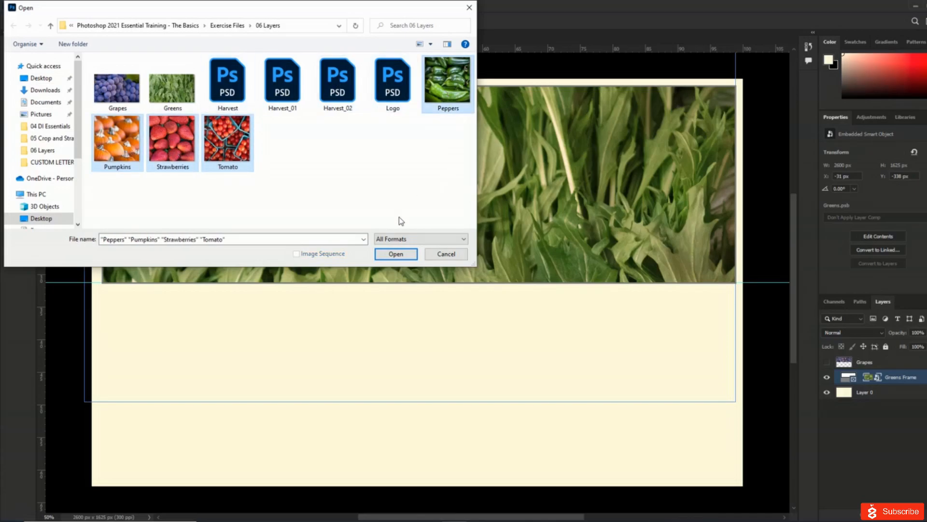
pyautogui.click(397, 254)
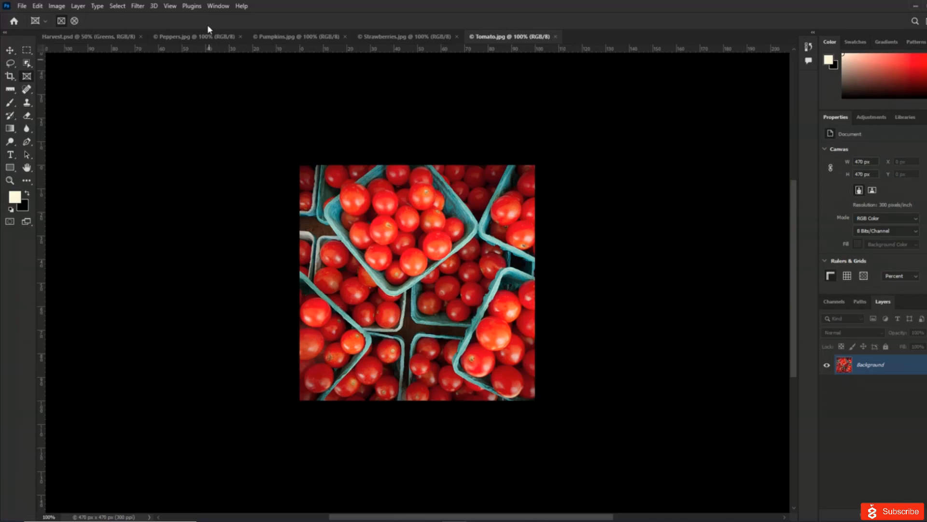
# - Tile all open documents and close Harvest.psd, leaving the four produce images side by side
pyautogui.click(220, 7)
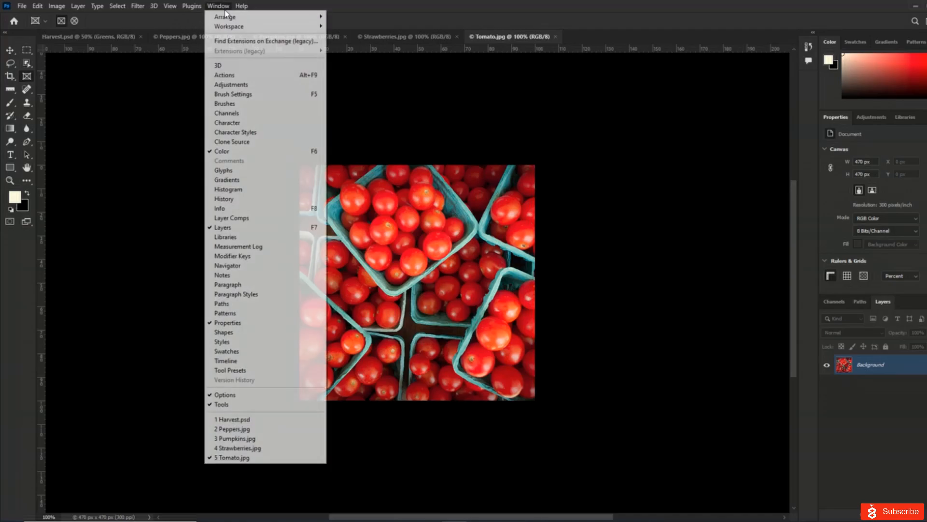
pyautogui.moveTo(253, 19)
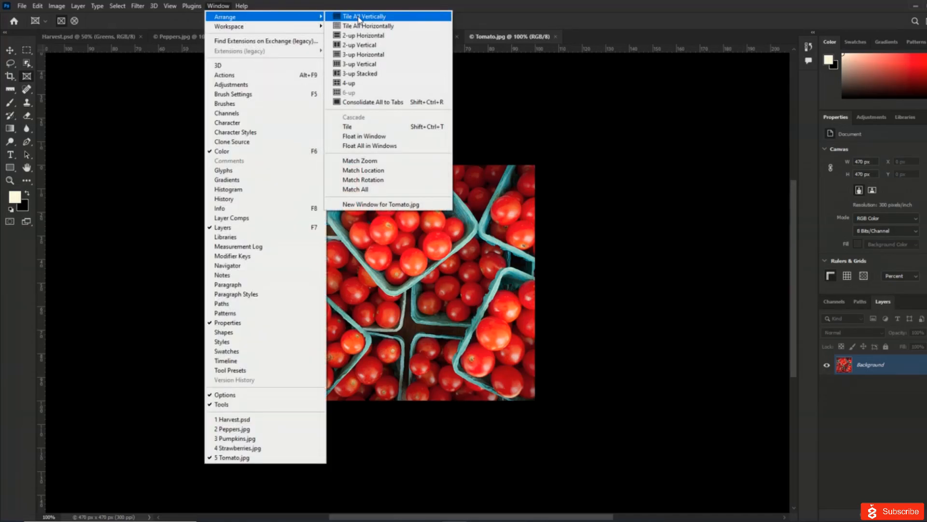
pyautogui.click(376, 127)
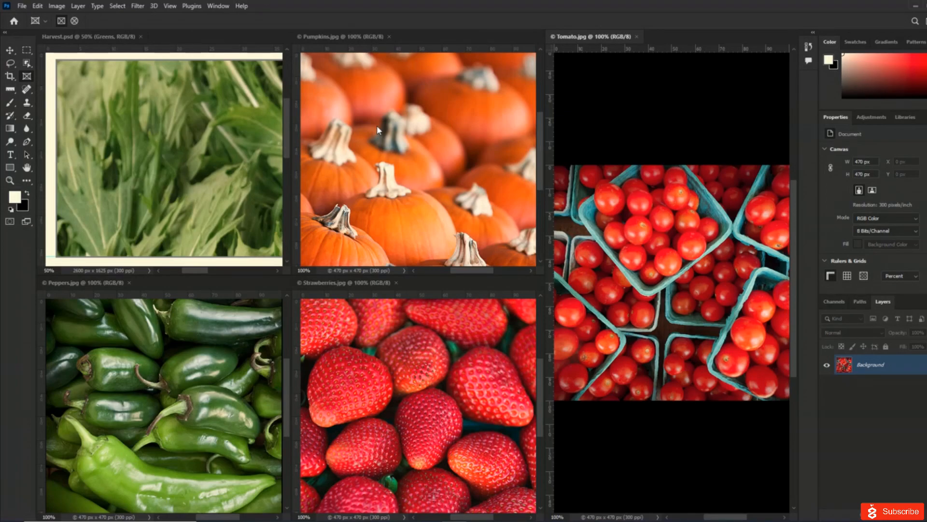
pyautogui.click(143, 37)
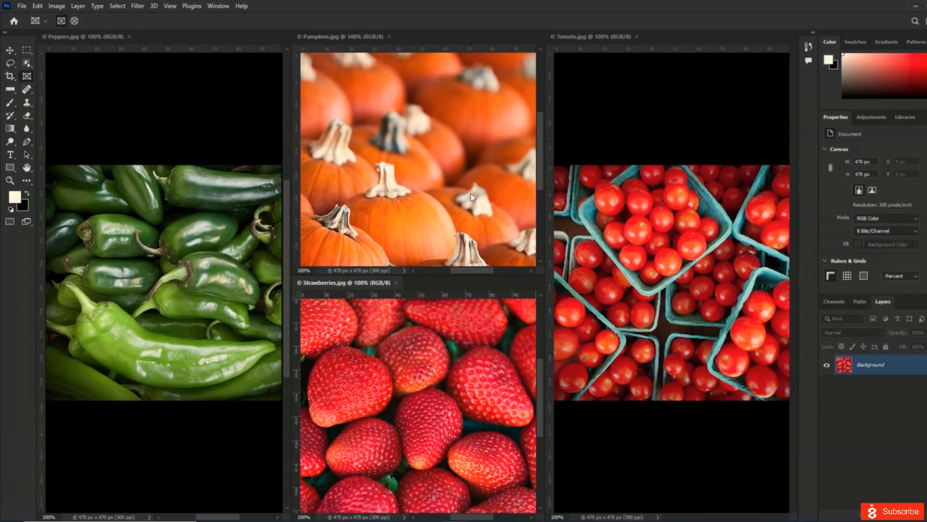
# - Copy the Strawberries, Tomato and Pumpkins image layers, in that order, into the Peppers document as new layers
pyautogui.press('m')
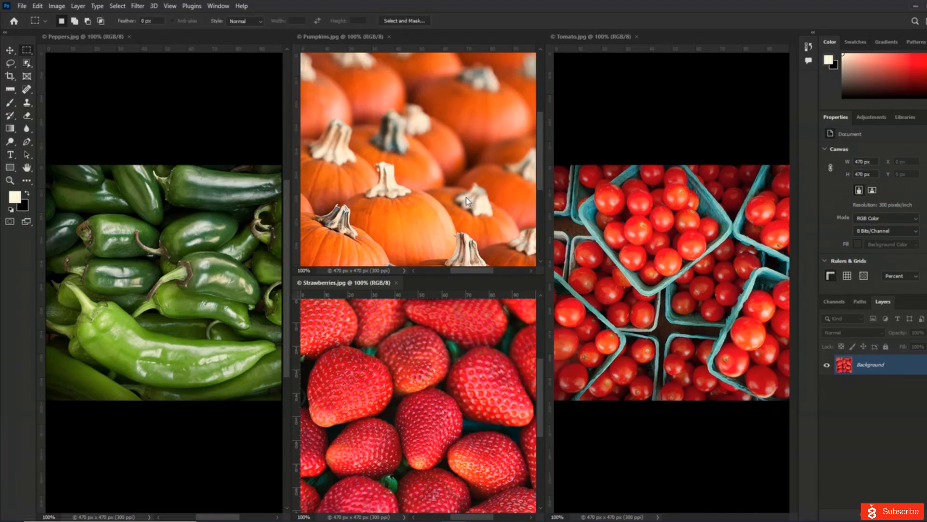
pyautogui.moveTo(870, 370); pyautogui.dragTo(206, 271)
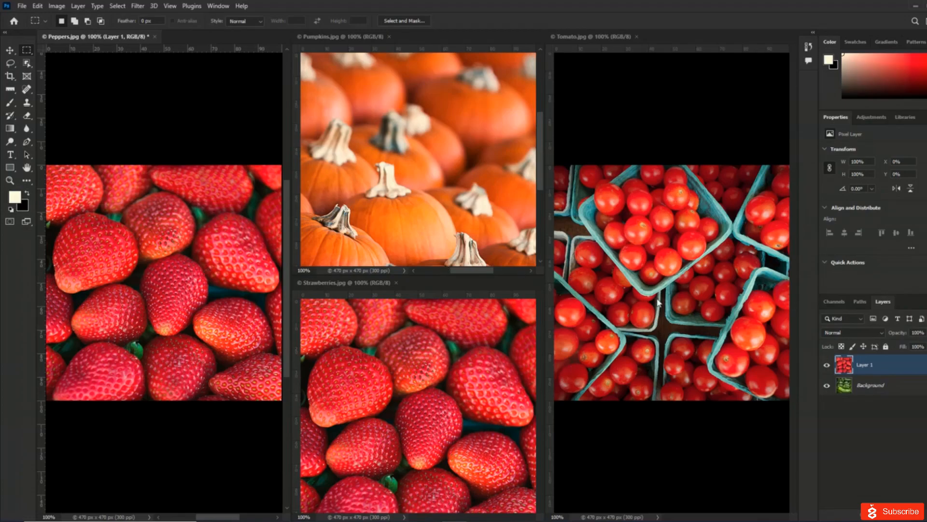
pyautogui.click(711, 317)
pyautogui.moveTo(867, 374); pyautogui.dragTo(145, 280)
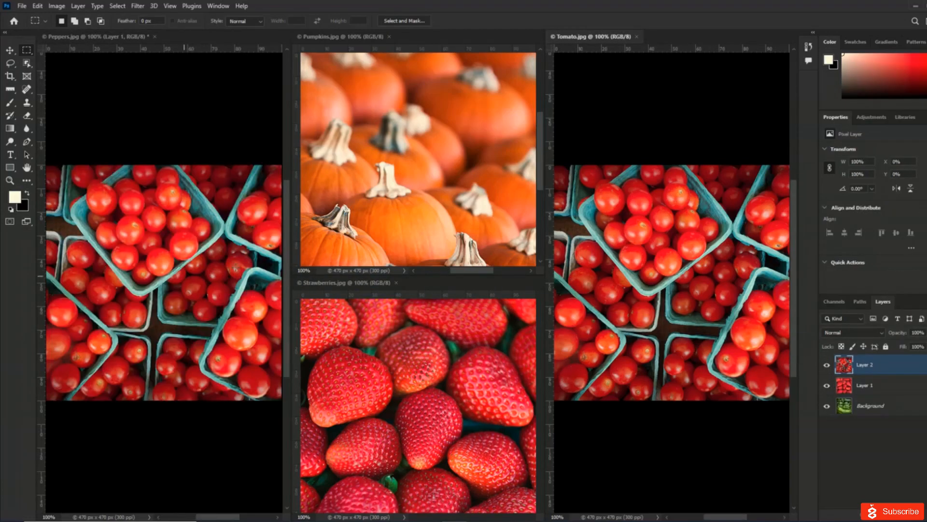
pyautogui.click(457, 219)
pyautogui.moveTo(870, 371); pyautogui.dragTo(179, 295)
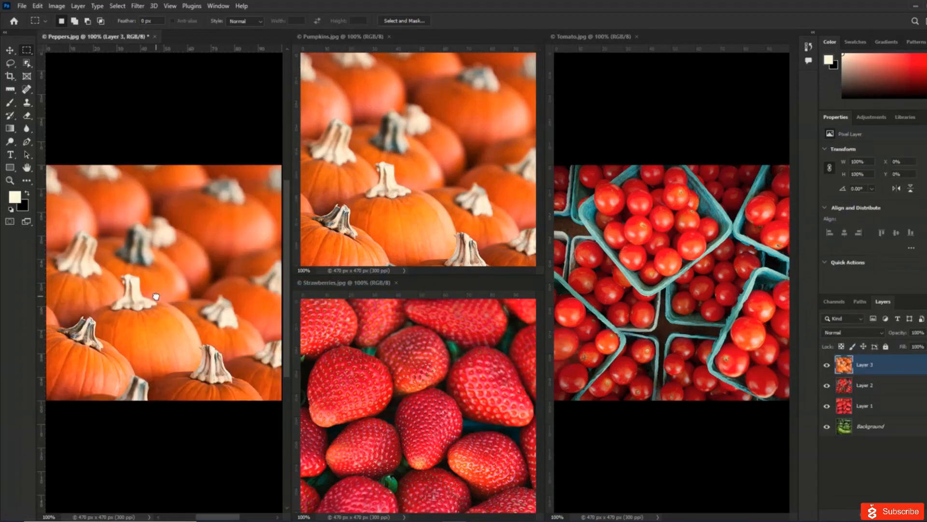
# - Close the Strawberries, Tomato and Pumpkins source documents, keeping only Peppers open
pyautogui.click(396, 283)
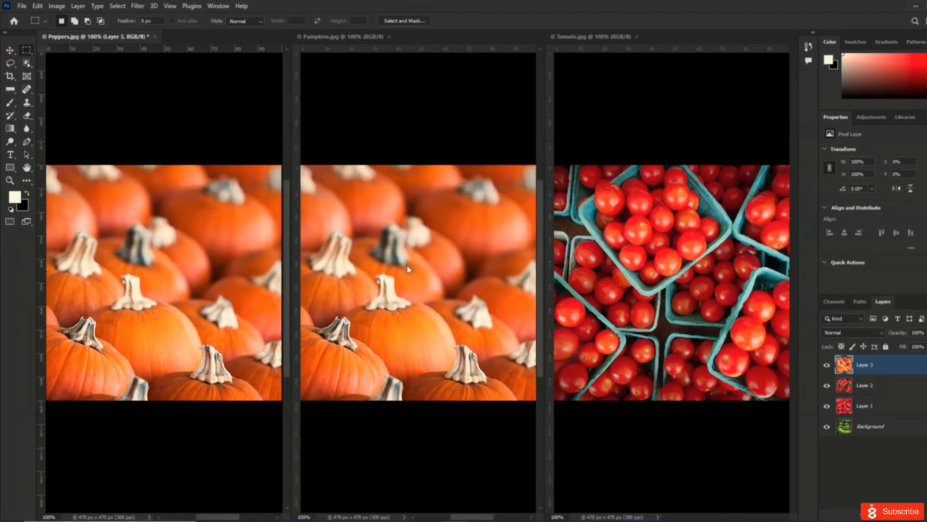
pyautogui.click(389, 39)
pyautogui.click(637, 37)
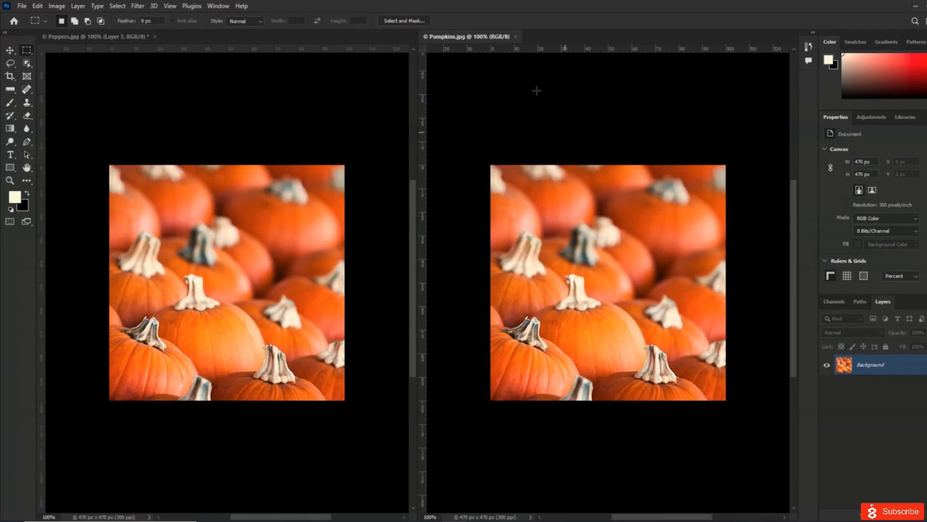
pyautogui.click(515, 37)
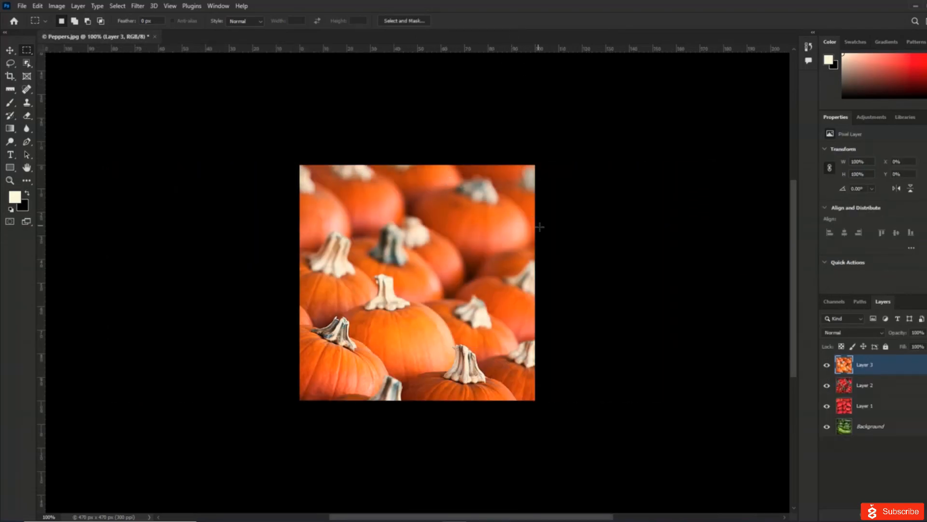
# - Unlock the peppers Background and reorder the layers from top to bottom as peppers, pumpkins, strawberries, tomatoes
pyautogui.moveTo(877, 433); pyautogui.dragTo(878, 367)
pyautogui.click(925, 426)
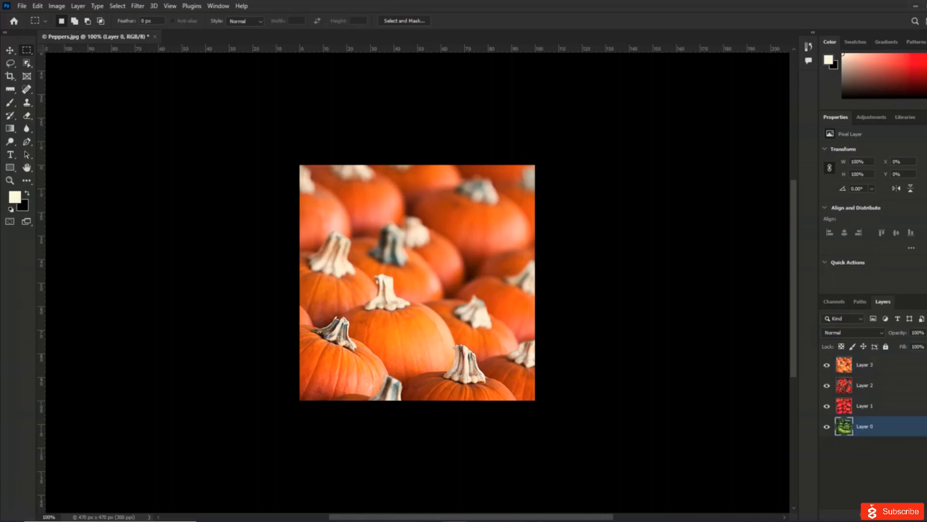
pyautogui.moveTo(872, 433); pyautogui.dragTo(868, 366)
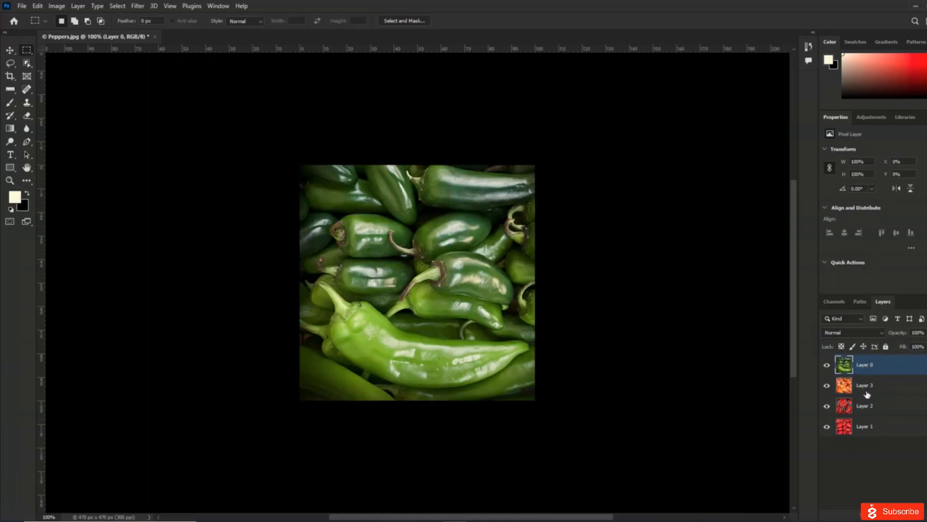
pyautogui.moveTo(869, 432); pyautogui.dragTo(846, 399)
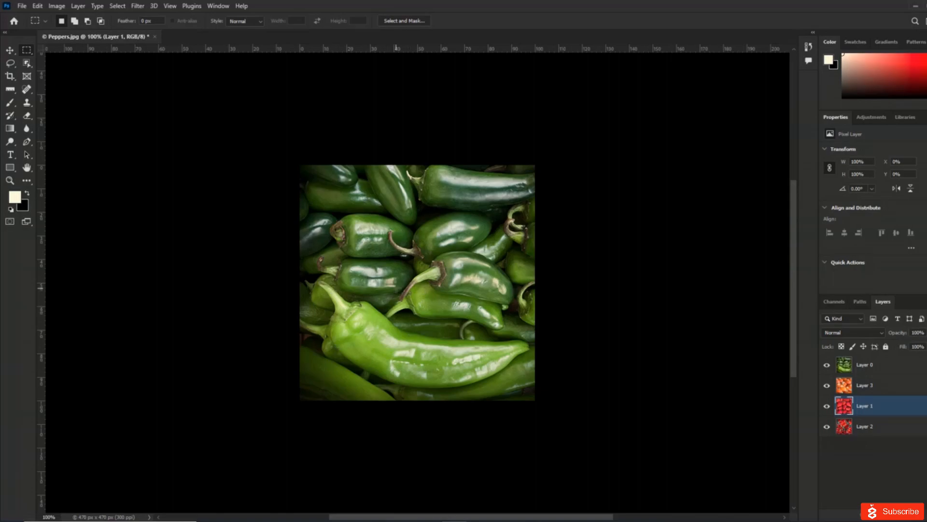
# - Reopen Harvest.psd from the 06 Layers folder and tile it side by side with the Peppers document
pyautogui.click(23, 6)
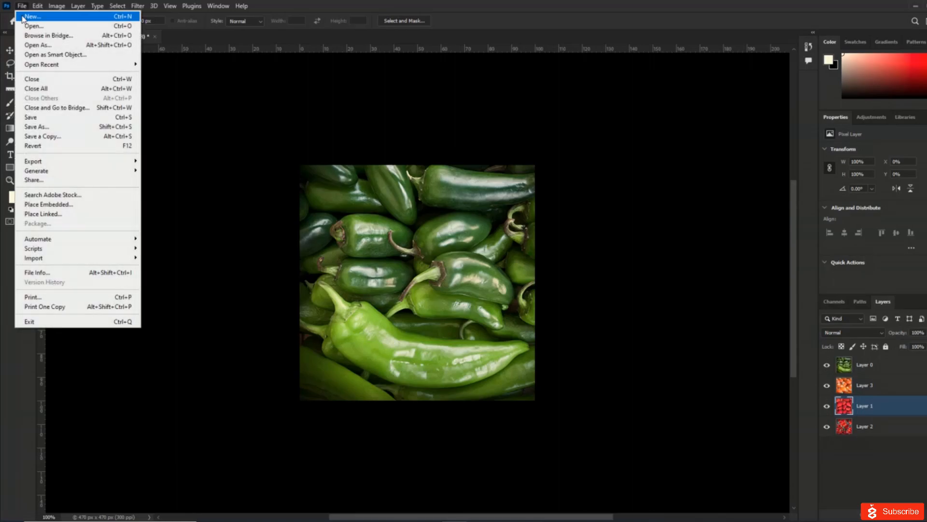
pyautogui.click(33, 26)
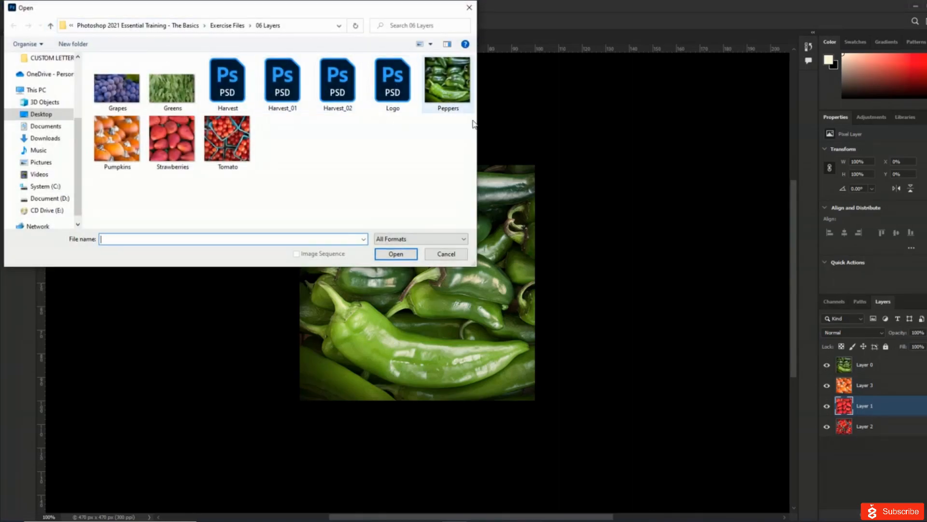
pyautogui.doubleClick(234, 97)
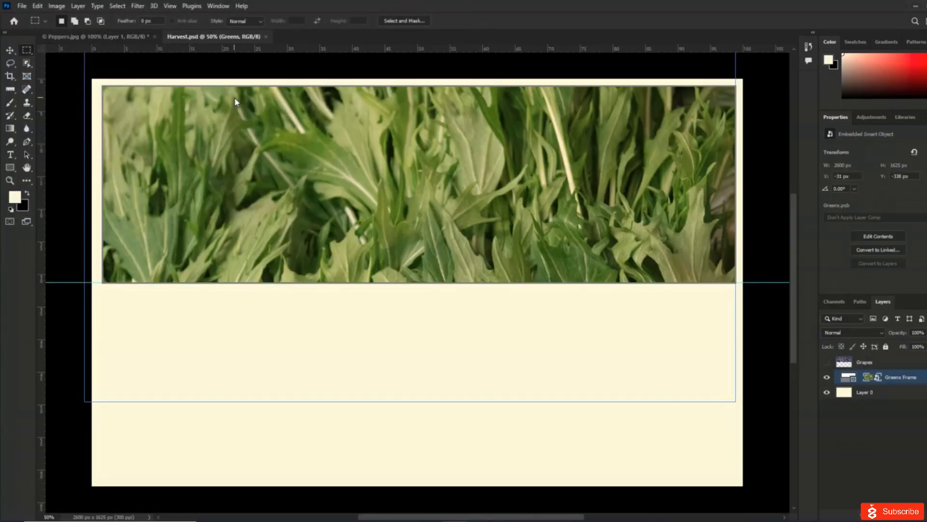
pyautogui.click(100, 39)
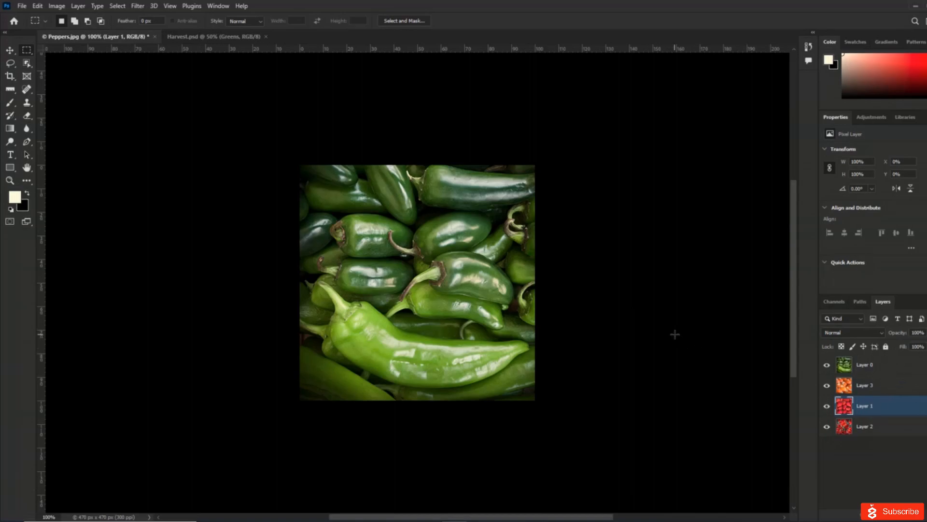
pyautogui.click(219, 6)
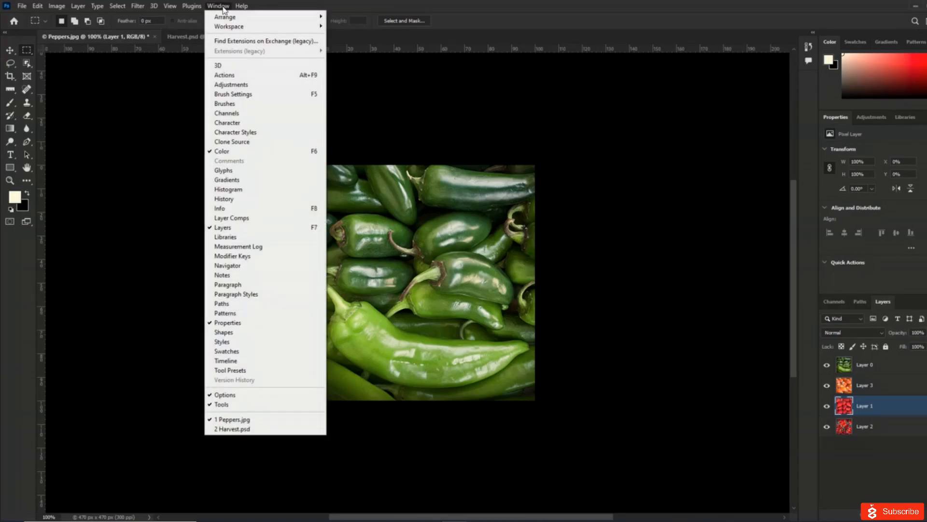
pyautogui.moveTo(290, 21)
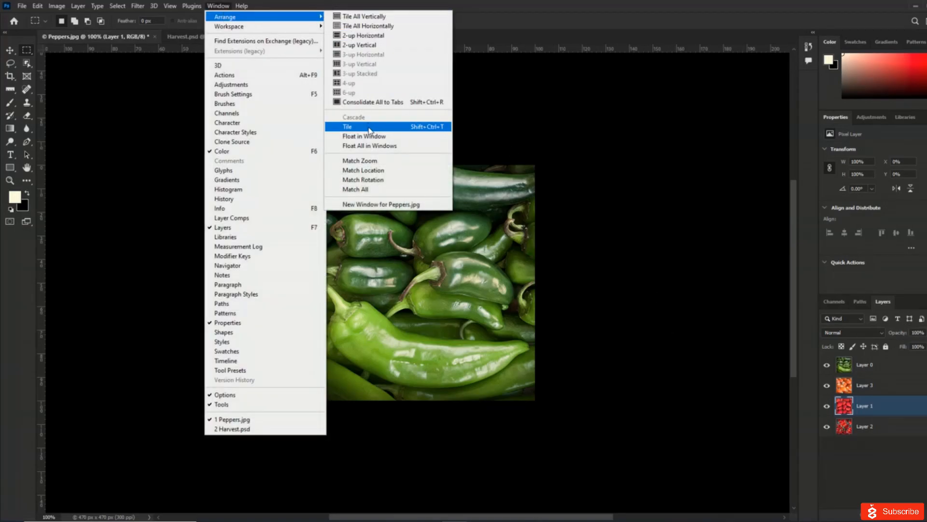
pyautogui.click(369, 127)
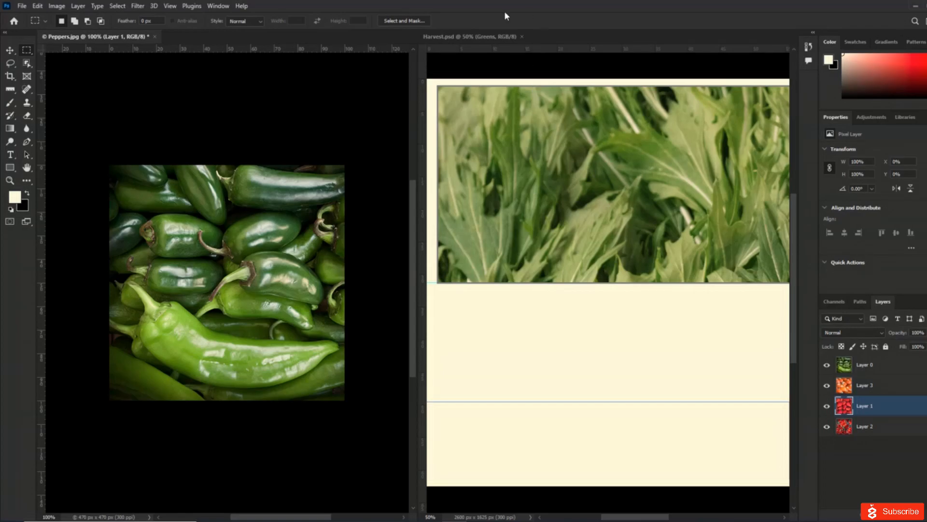
# - Make the Grapes layer active in the Harvest document and return to the Peppers document
pyautogui.click(473, 34)
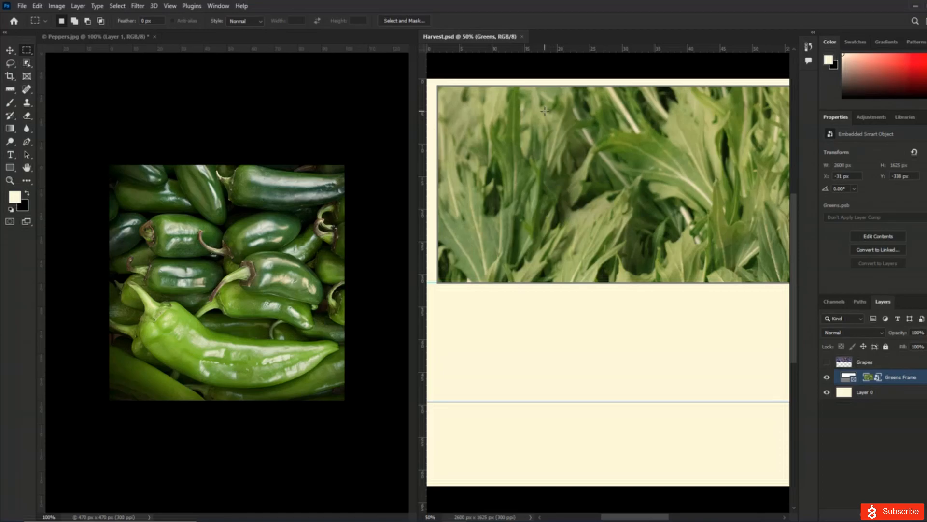
pyautogui.click(883, 399)
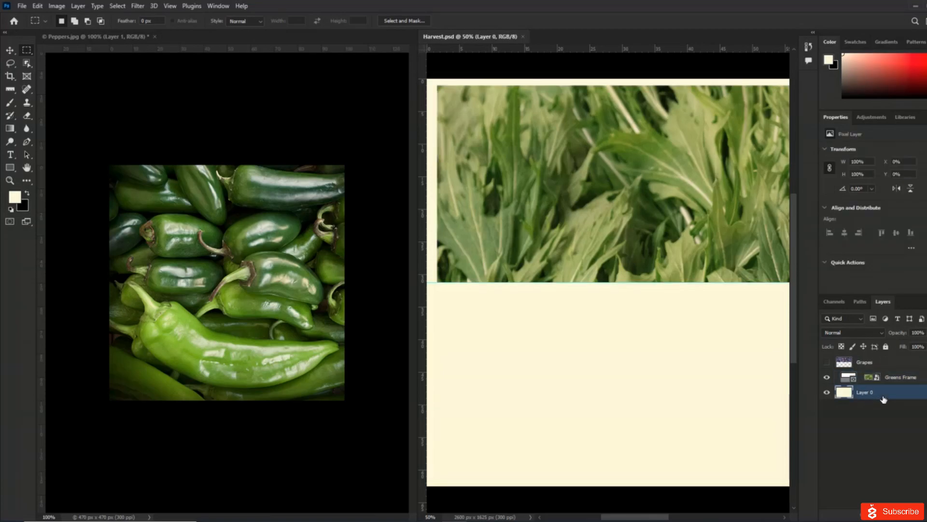
pyautogui.click(899, 364)
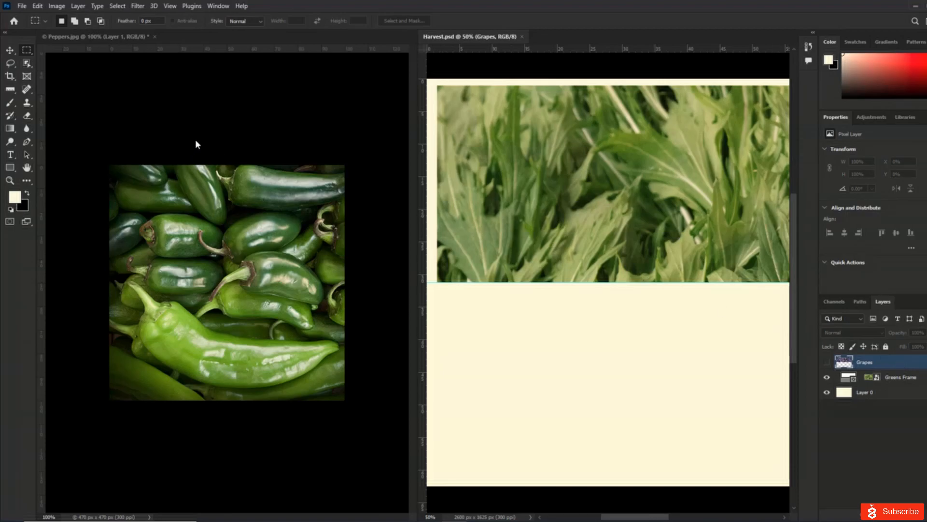
pyautogui.click(195, 212)
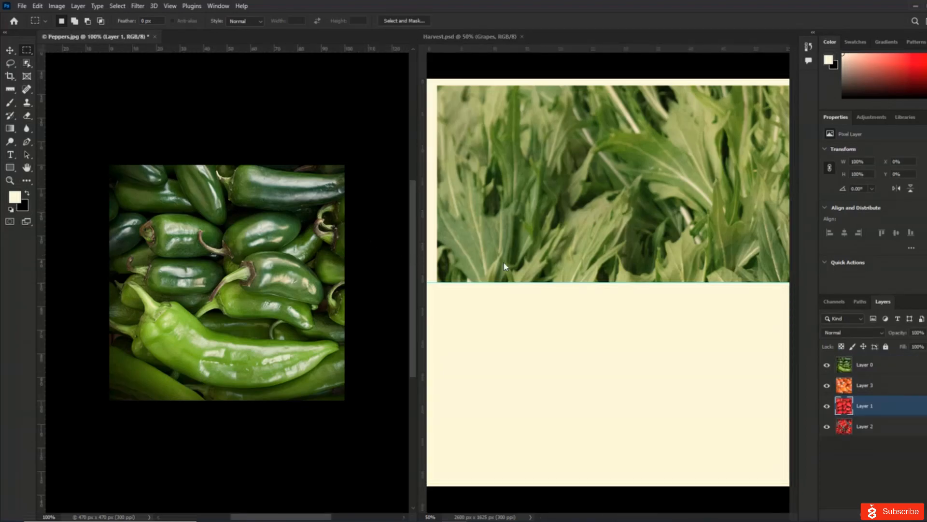
# - Copy all four produce layers from Peppers.jpg into the Harvest document and close Peppers.jpg without saving
pyautogui.click(886, 370)
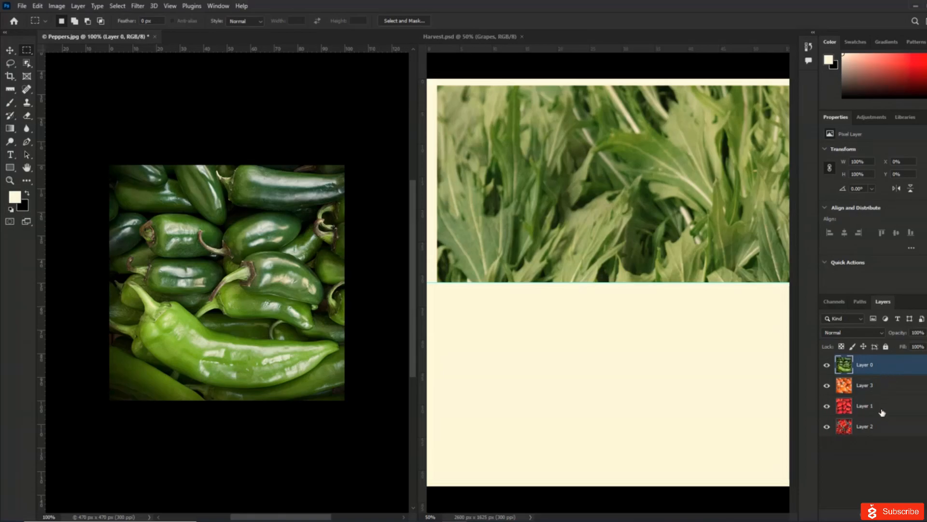
pyautogui.keyDown('shift'); pyautogui.click(888, 428); pyautogui.keyUp('shift')
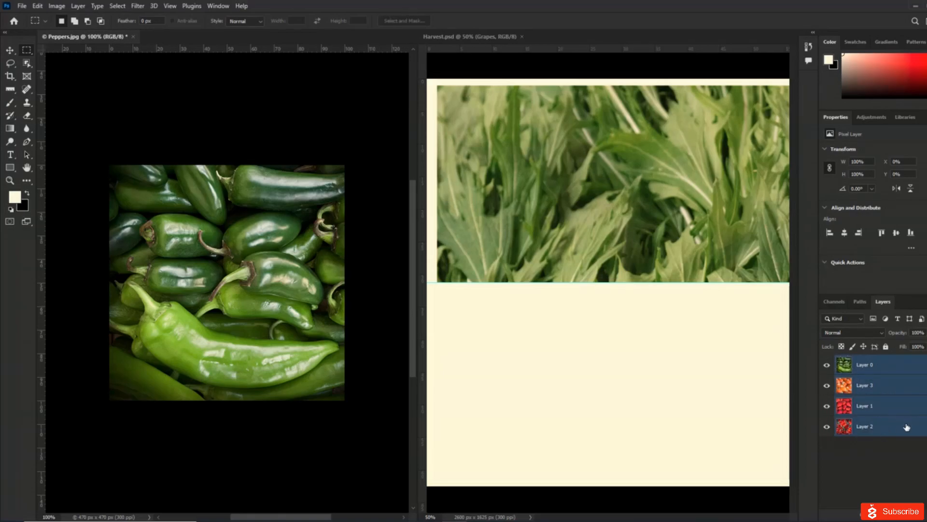
pyautogui.moveTo(870, 430); pyautogui.dragTo(617, 329)
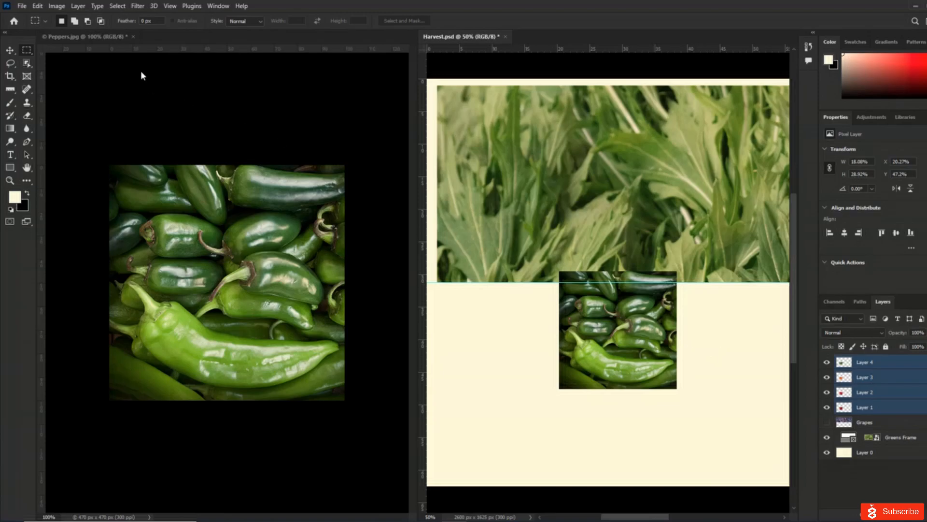
pyautogui.click(135, 35)
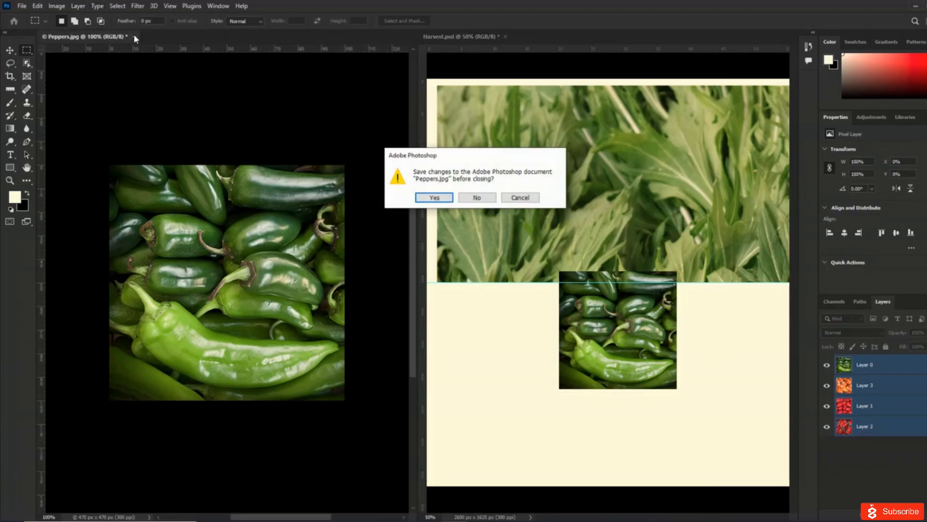
pyautogui.click(472, 198)
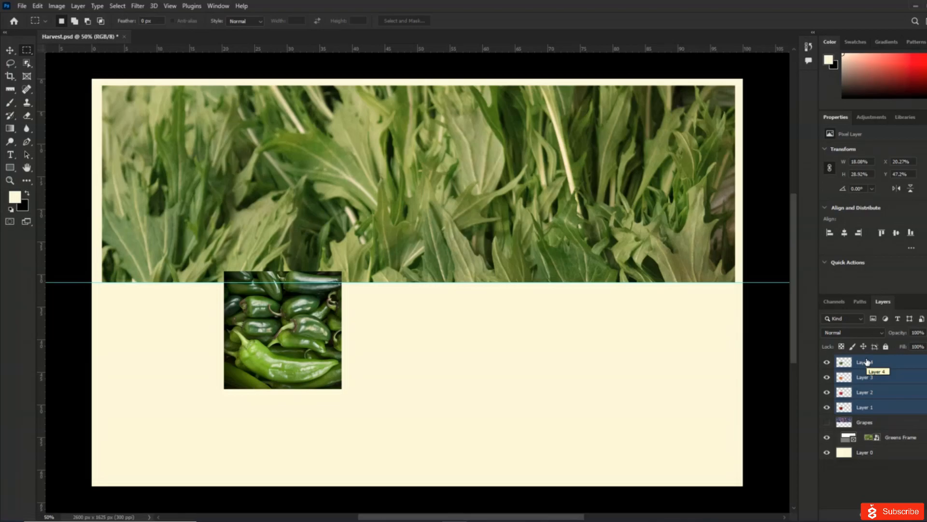
# - Rename Layer 1 as Tomatoes and hide the three produce layers above it
pyautogui.doubleClick(871, 411)
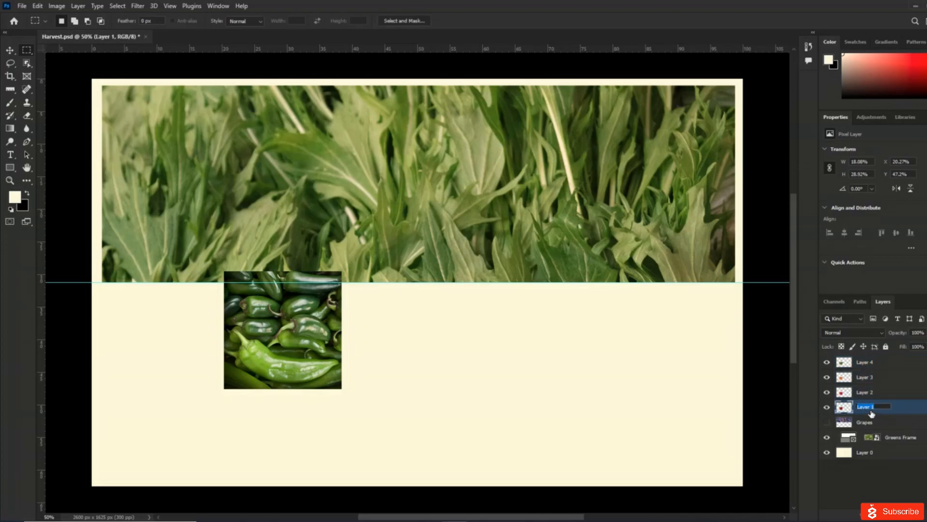
pyautogui.write('Tomatoes')
pyautogui.press('Return')
pyautogui.click(867, 364)
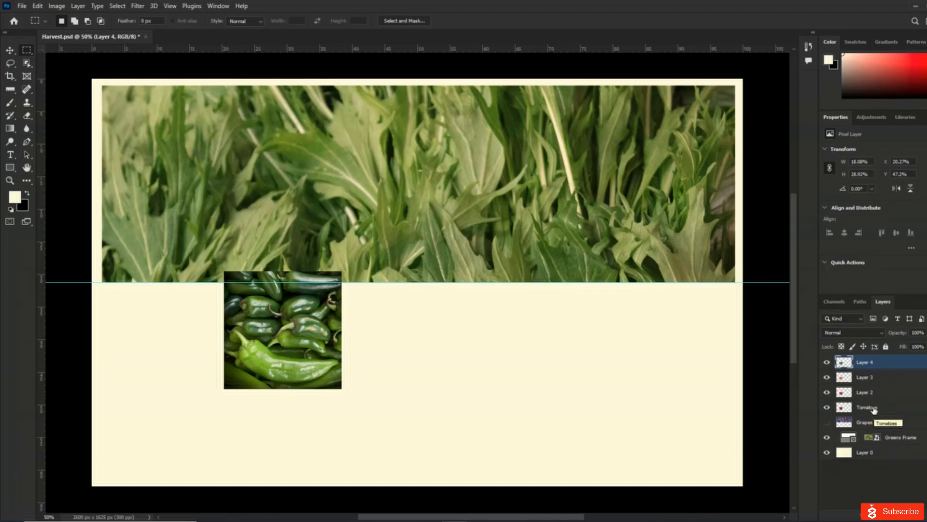
pyautogui.click(827, 362)
pyautogui.click(828, 377)
pyautogui.click(828, 392)
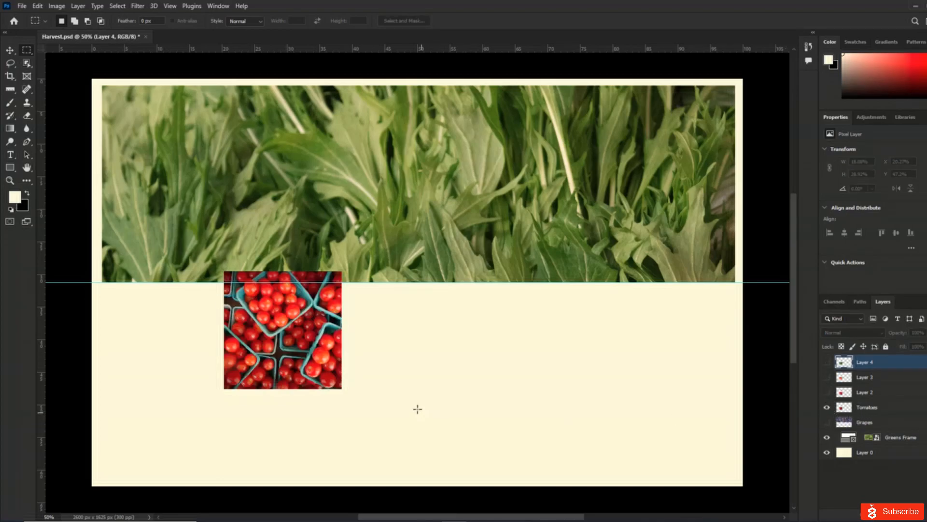
# - Hide the Tomatoes layer, show Layer 2 and rename it Strawberries
pyautogui.click(826, 407)
pyautogui.click(827, 392)
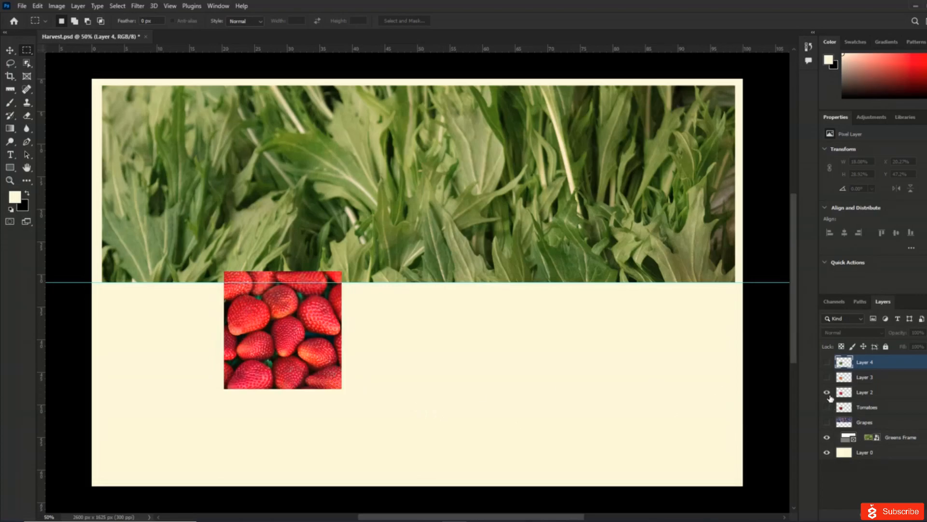
pyautogui.doubleClick(865, 392)
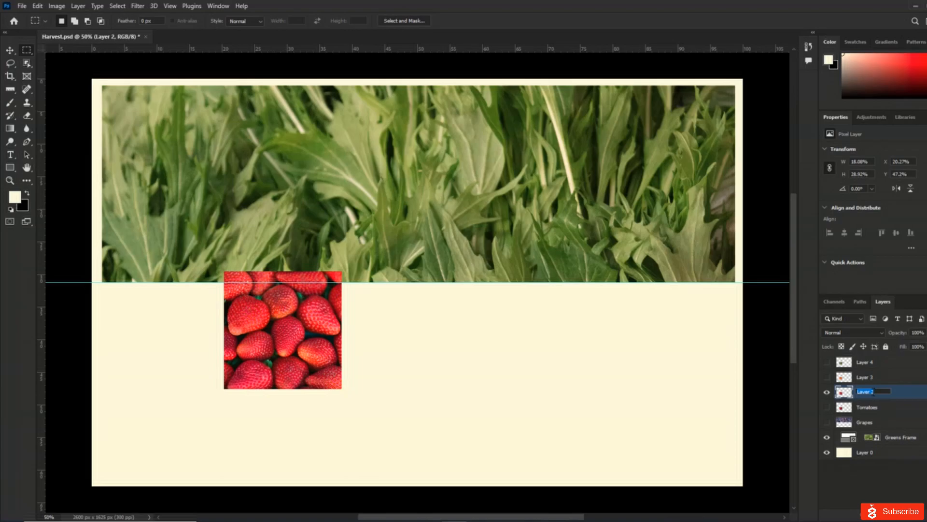
pyautogui.write('Str')
pyautogui.write('awberries')
pyautogui.press('Return')
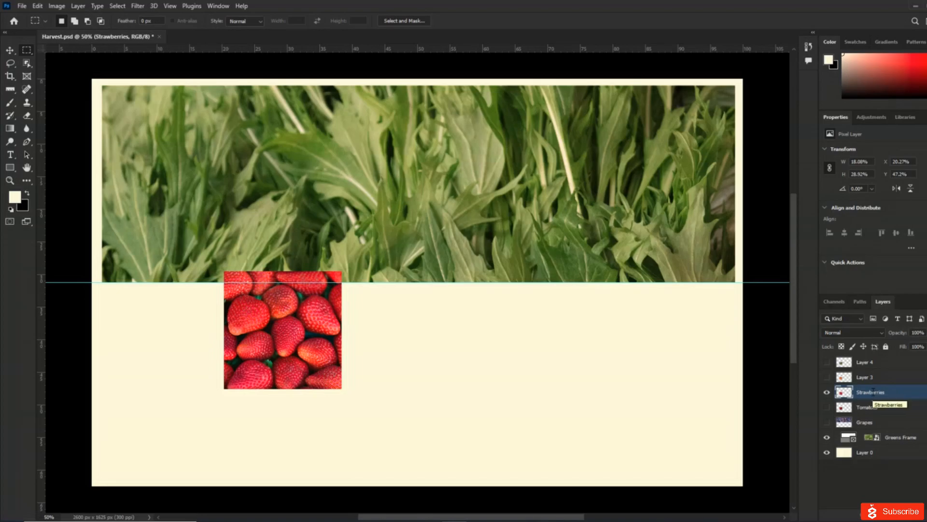
# - Hide the Strawberries layer, show Layer 3 and rename it Pumpkins
pyautogui.click(827, 392)
pyautogui.click(827, 377)
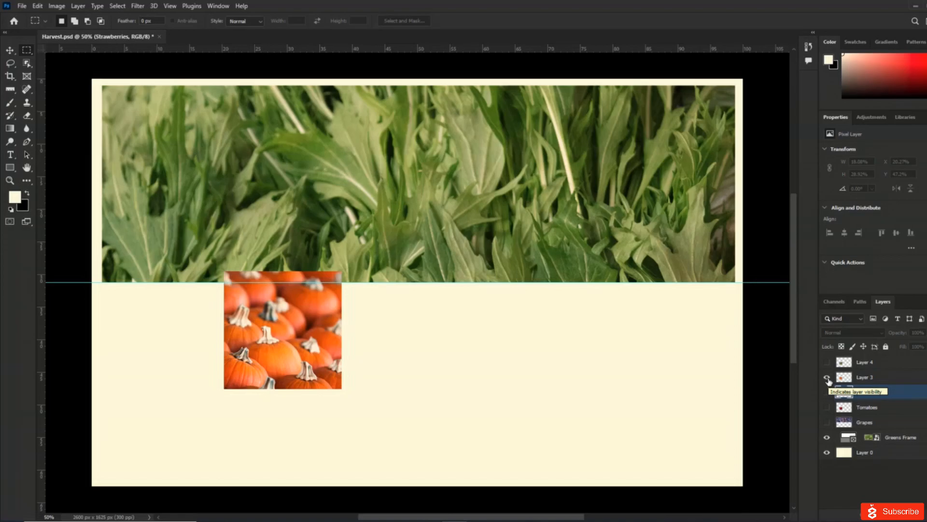
pyautogui.doubleClick(865, 377)
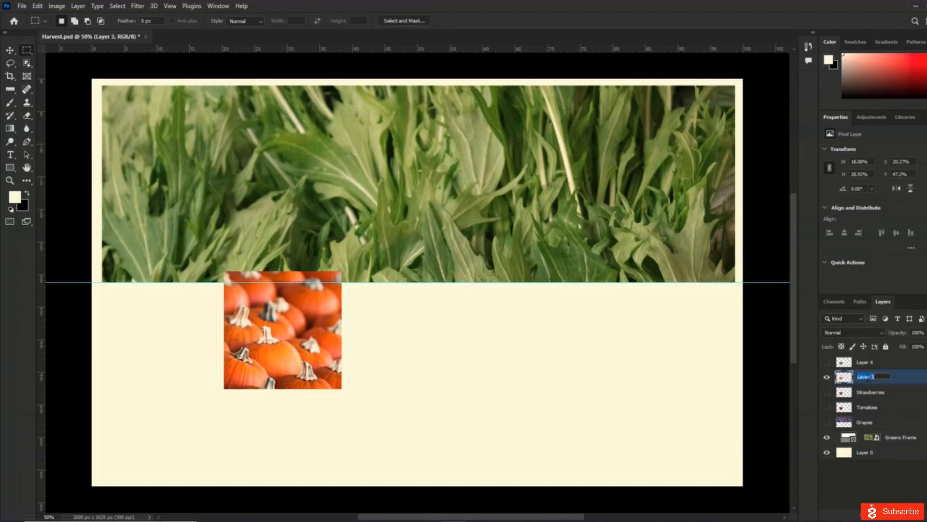
pyautogui.write('Pumpkins')
pyautogui.press('Return')
# - Hide the Pumpkins layer, show Layer 4 and rename it Peppers
pyautogui.click(826, 378)
pyautogui.click(827, 362)
pyautogui.doubleClick(863, 362)
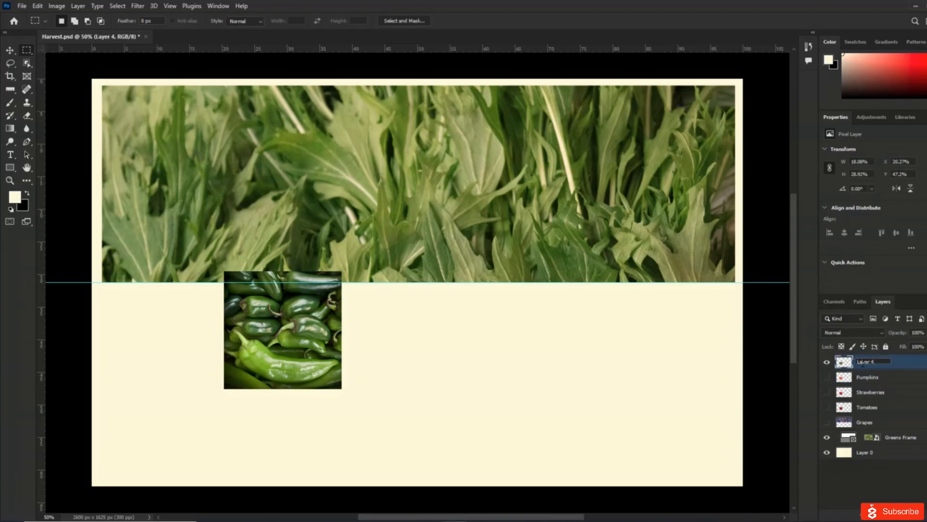
pyautogui.moveTo(876, 362); pyautogui.dragTo(809, 369)
pyautogui.write('Peppers')
pyautogui.press('Return')
# - Show the Pumpkins, Strawberries and Tomatoes layers again and move Tomatoes to the top of the layer stack
pyautogui.click(827, 376)
pyautogui.click(828, 393)
pyautogui.click(827, 407)
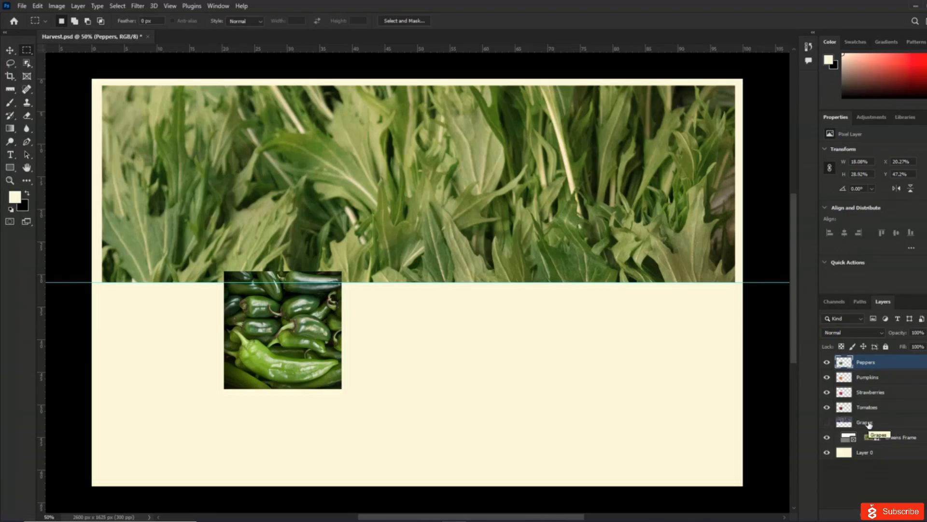
pyautogui.moveTo(877, 410); pyautogui.dragTo(872, 361)
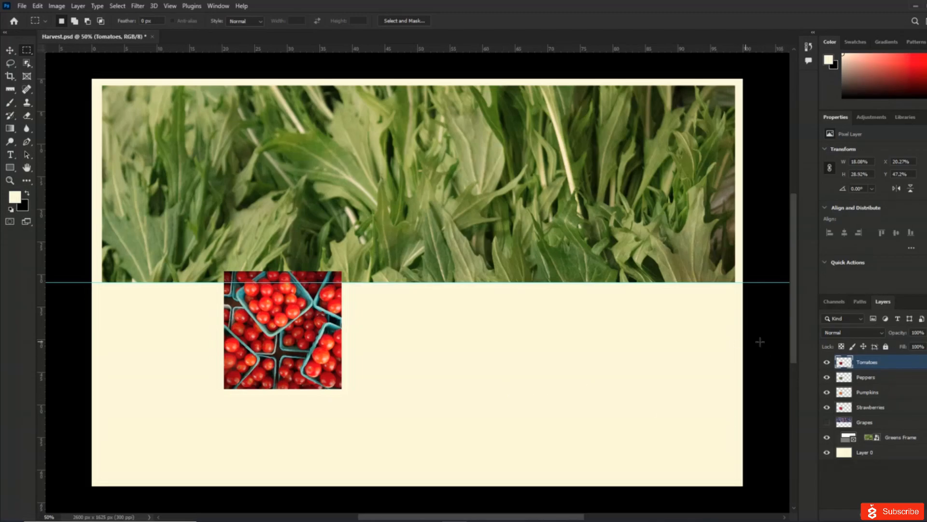
# - Spread the tomatoes, strawberries, peppers and pumpkins images apart below the greens, using the Move tool with Auto-Select
pyautogui.click(882, 376)
pyautogui.click(888, 392)
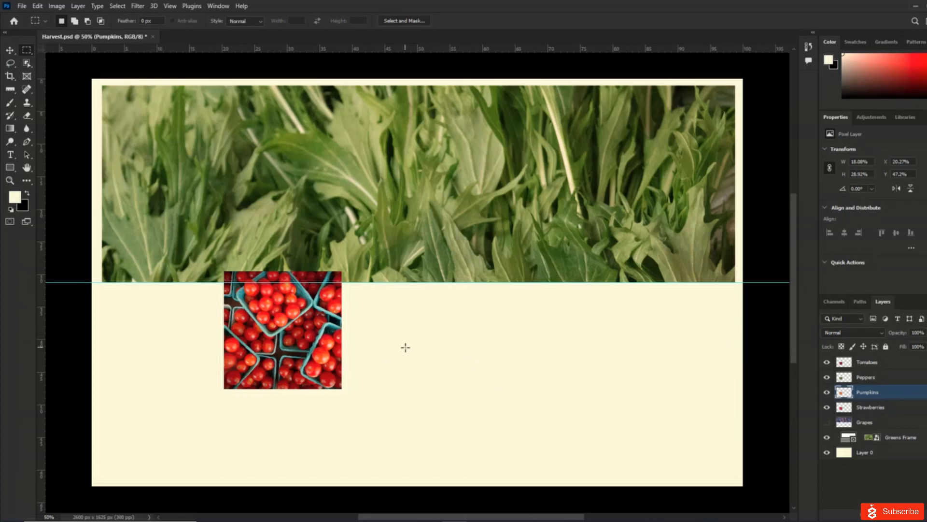
pyautogui.press('v')
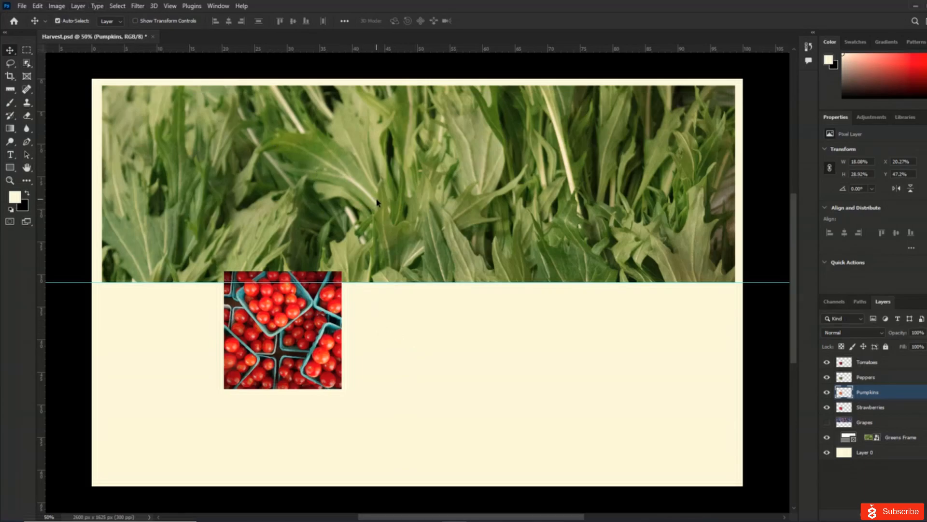
pyautogui.click(423, 155)
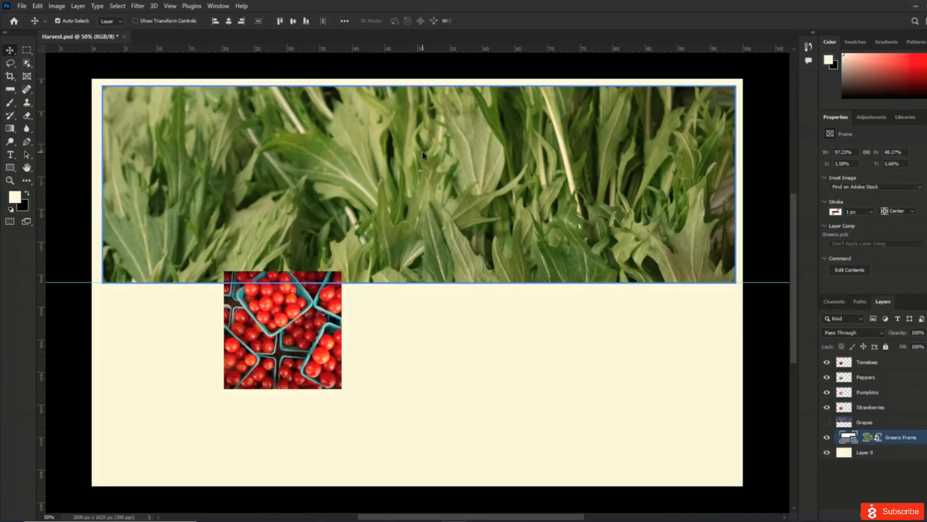
pyautogui.click(298, 299)
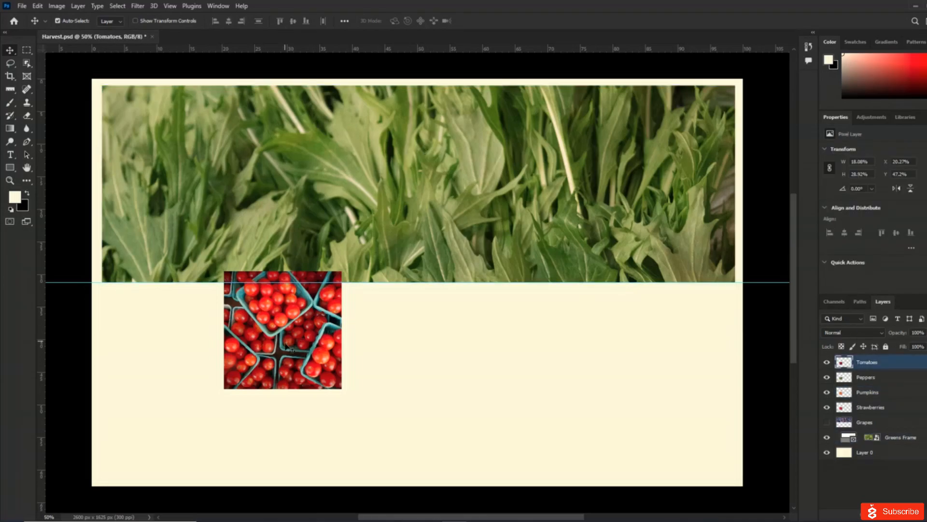
pyautogui.moveTo(298, 348); pyautogui.dragTo(200, 364)
pyautogui.moveTo(332, 321); pyautogui.dragTo(529, 380)
pyautogui.moveTo(339, 325); pyautogui.dragTo(388, 329)
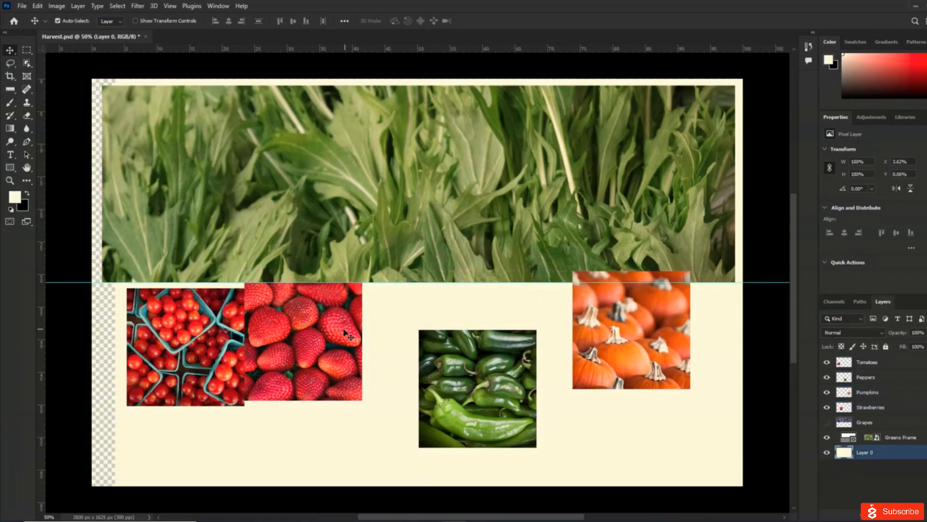
# - Make the Strawberries layer active, keep Auto-Select enabled and move the strawberries image right, clear of the tomatoes
pyautogui.click(69, 22)
pyautogui.click(68, 22)
pyautogui.click(68, 22)
pyautogui.click(877, 407)
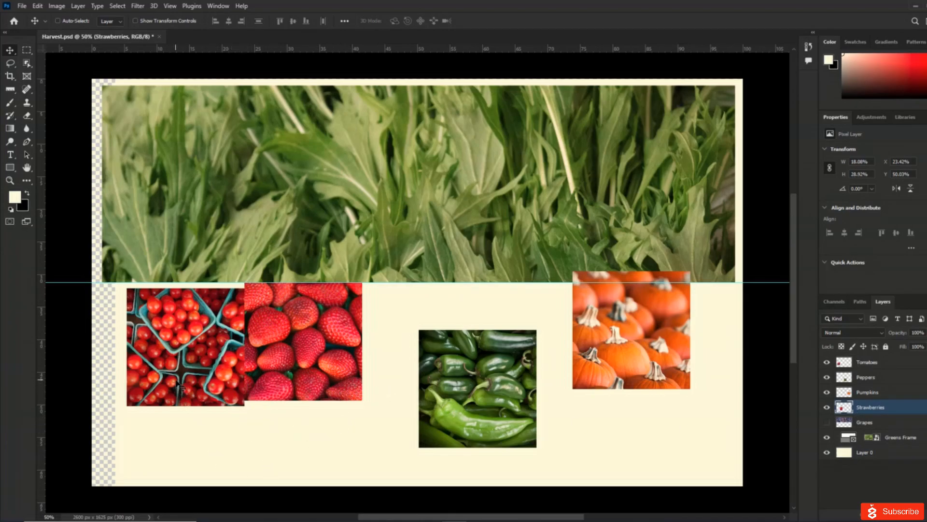
pyautogui.click(57, 21)
pyautogui.moveTo(356, 357); pyautogui.dragTo(373, 358)
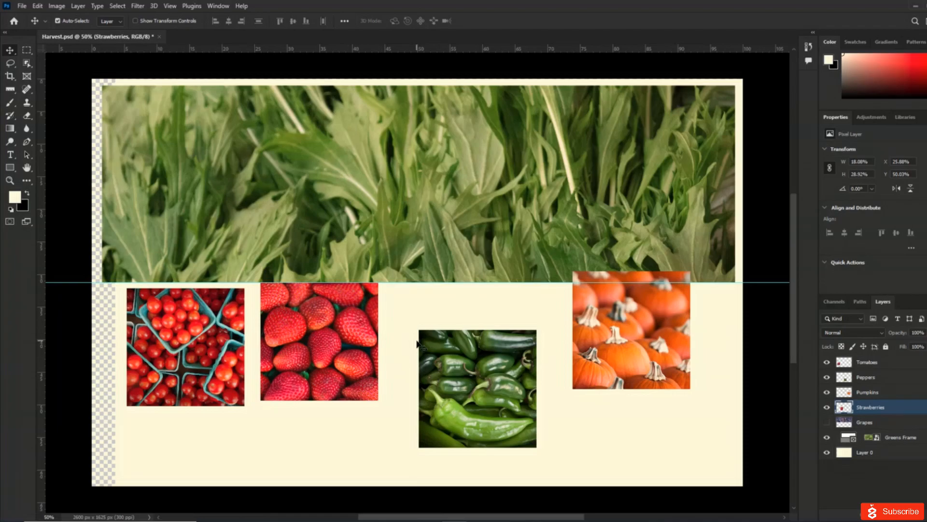
# - Move the tomatoes image right to overlap the strawberries, about 15.5% across the canvas, and list the layers under the overlap
pyautogui.rightClick(206, 343)
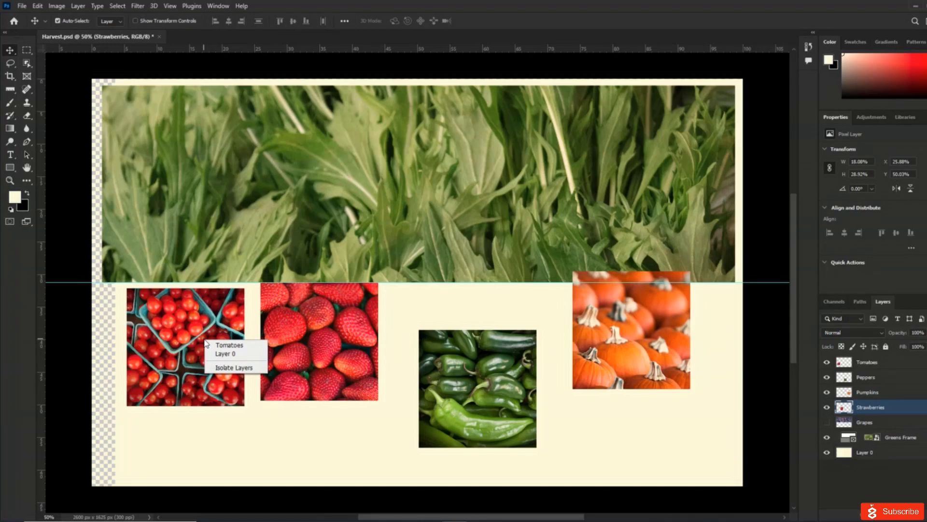
pyautogui.click(252, 440)
pyautogui.moveTo(220, 347); pyautogui.dragTo(286, 341)
pyautogui.rightClick(295, 329)
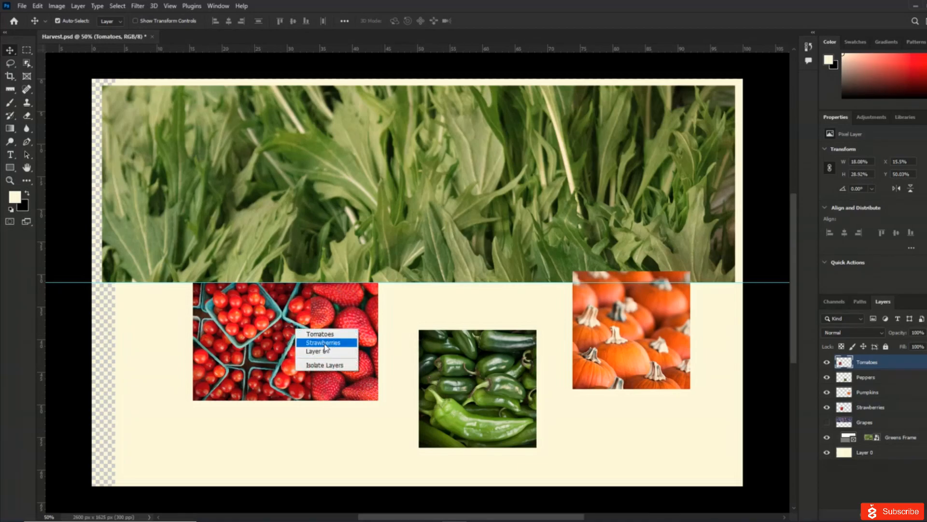
# - Move the pumpkins image left to overlap the peppers and pick the Pumpkins layer from those under the overlap
pyautogui.click(626, 344)
pyautogui.moveTo(626, 344); pyautogui.dragTo(540, 350)
pyautogui.rightClick(521, 358)
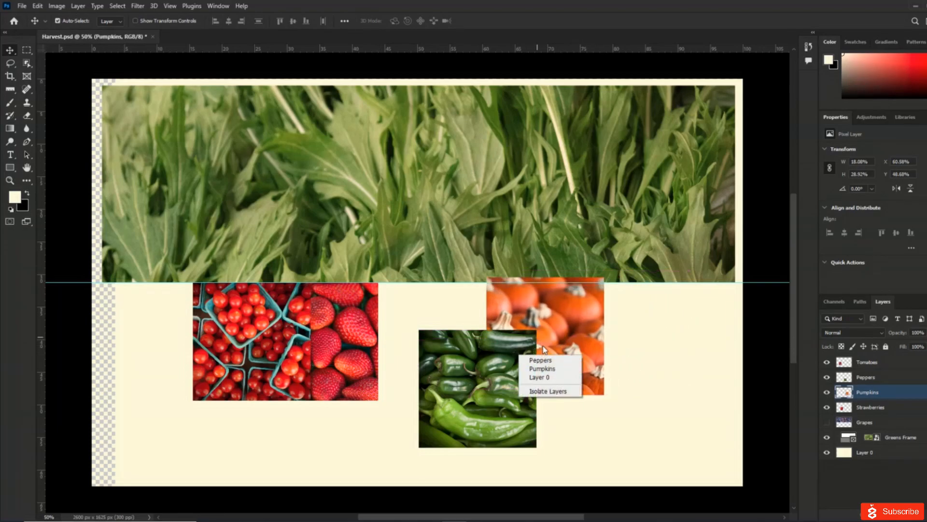
pyautogui.click(542, 369)
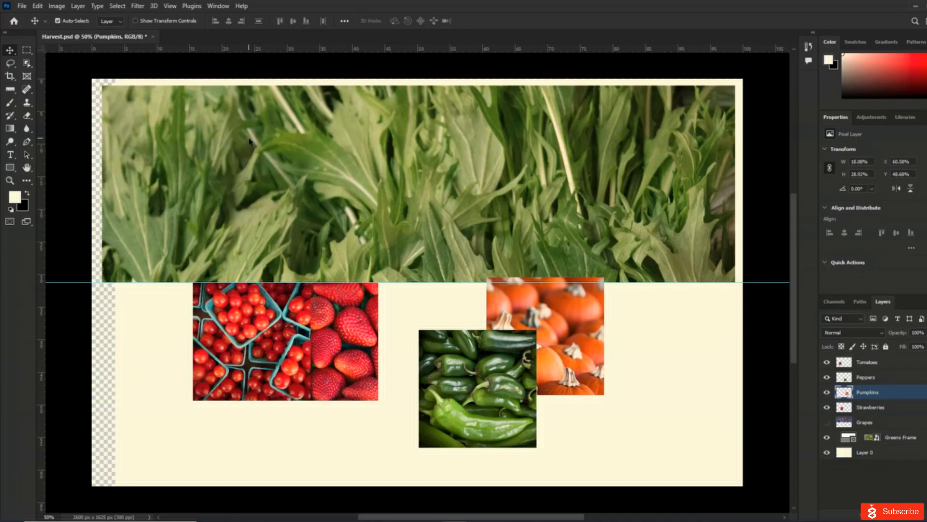
# - Change the ruler units to pixels and open the settings for a new guide layout
pyautogui.rightClick(252, 48)
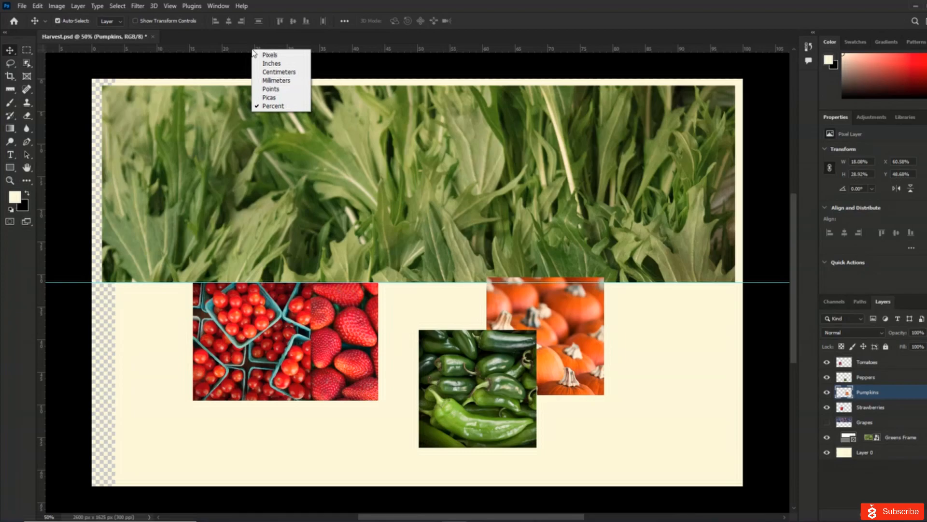
pyautogui.click(270, 55)
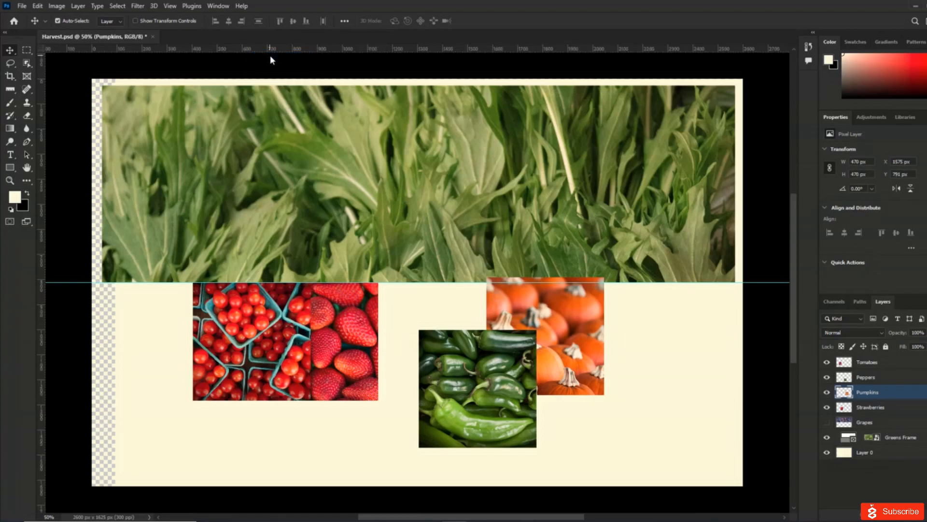
pyautogui.click(168, 7)
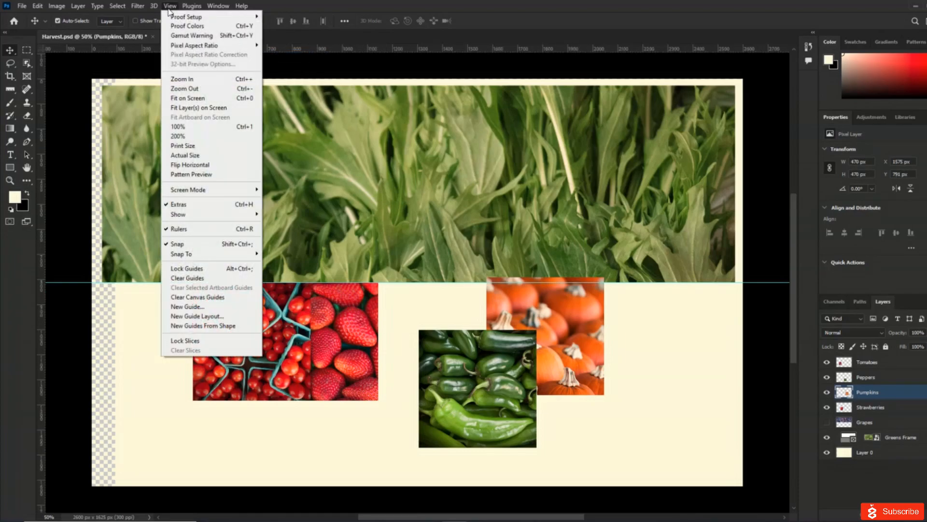
pyautogui.click(221, 317)
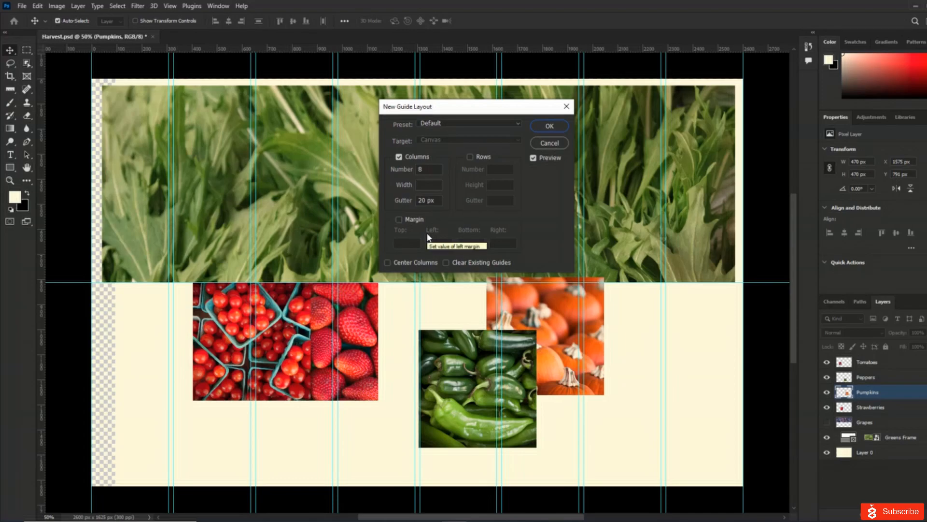
# - Enable margins in the new guide layout: 0 px top and bottom, 300 px left and right
pyautogui.click(399, 219)
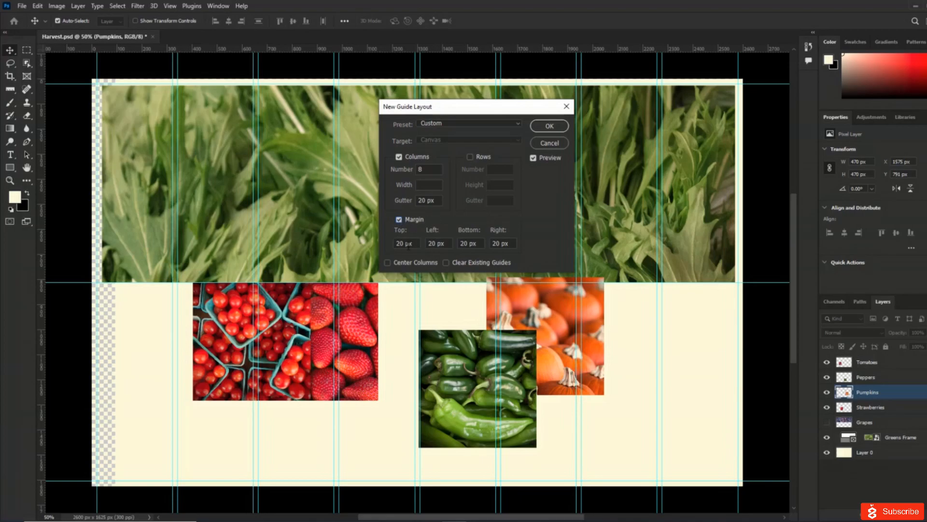
pyautogui.moveTo(408, 247); pyautogui.dragTo(381, 247)
pyautogui.write('0')
pyautogui.press('Tab')
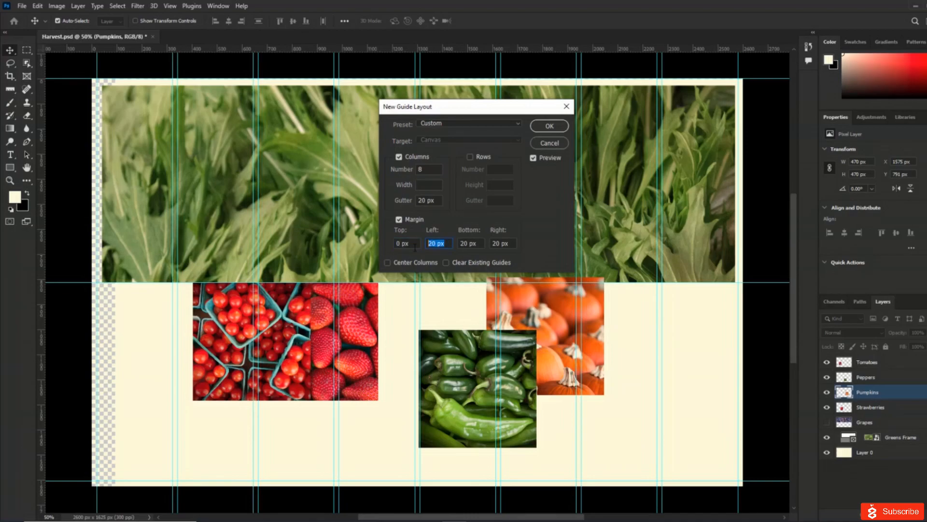
pyautogui.write('300')
pyautogui.press('Tab')
pyautogui.press('Tab')
pyautogui.write('300')
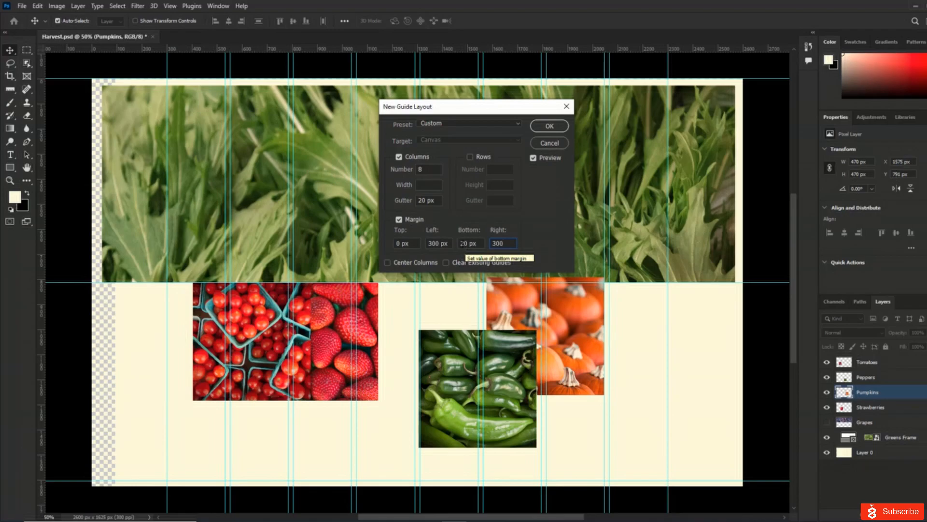
pyautogui.hotkey('shift', 'Tab')
pyautogui.write('0')
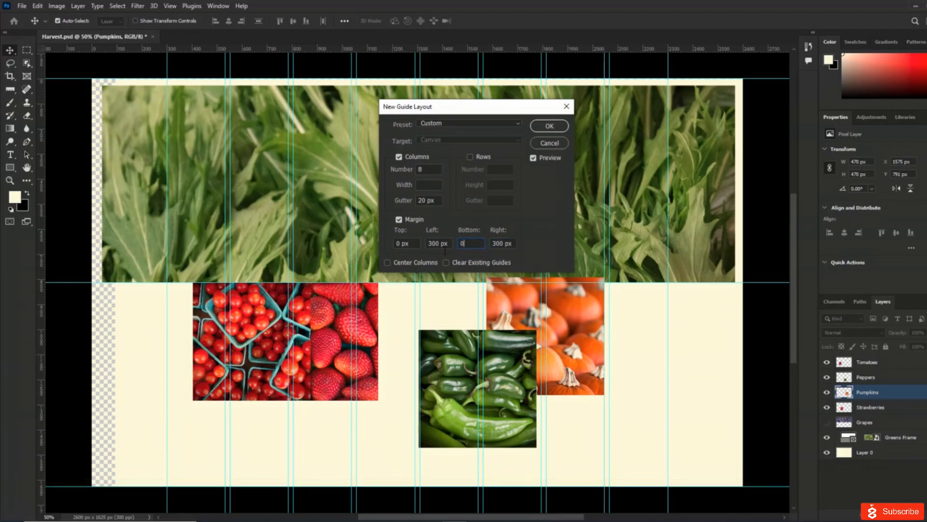
# - Create the canvas guides from the configured layout with eight columns, a 20 px gutter and the set margins
pyautogui.click(554, 128)
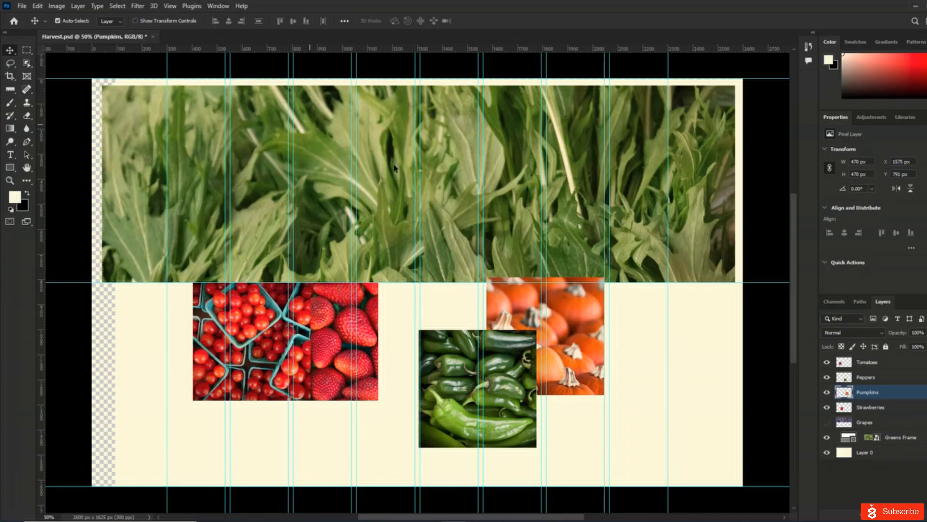
pyautogui.click(175, 7)
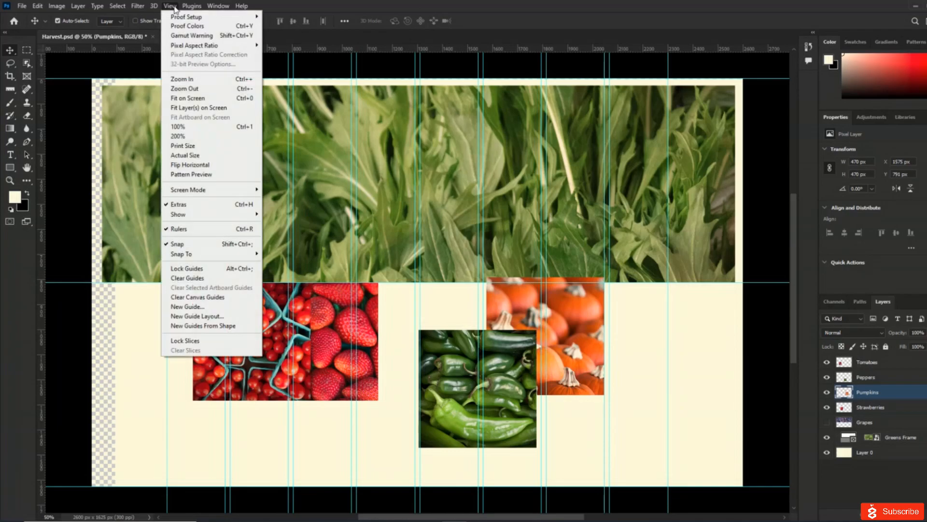
pyautogui.click(178, 9)
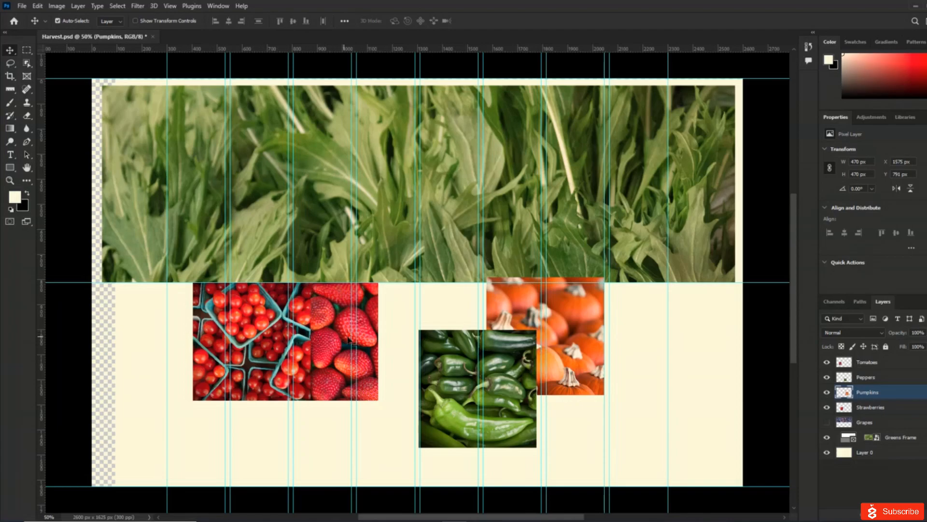
# - Move the strawberries below the greens to about X 41 px and the tomatoes beside them to about X 550 px
pyautogui.click(309, 335)
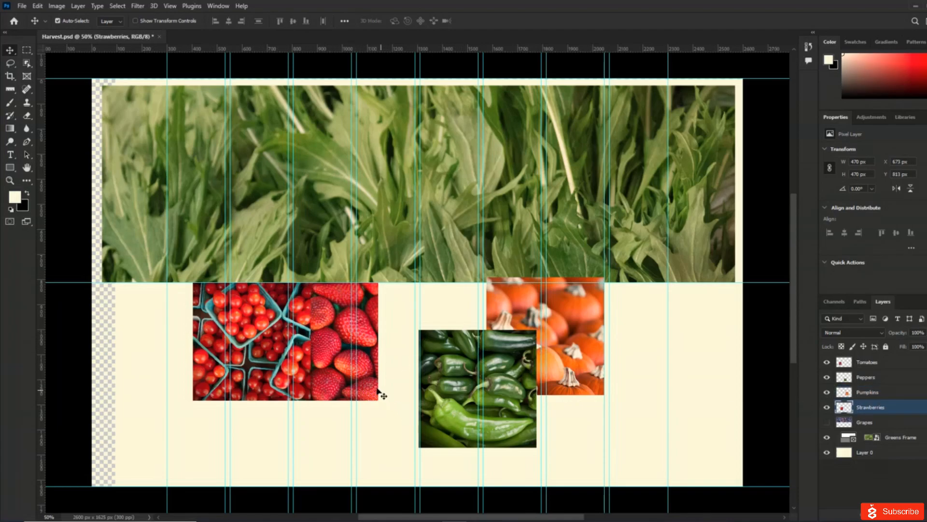
pyautogui.moveTo(375, 386); pyautogui.dragTo(210, 388)
pyautogui.moveTo(266, 384); pyautogui.dragTo(308, 383)
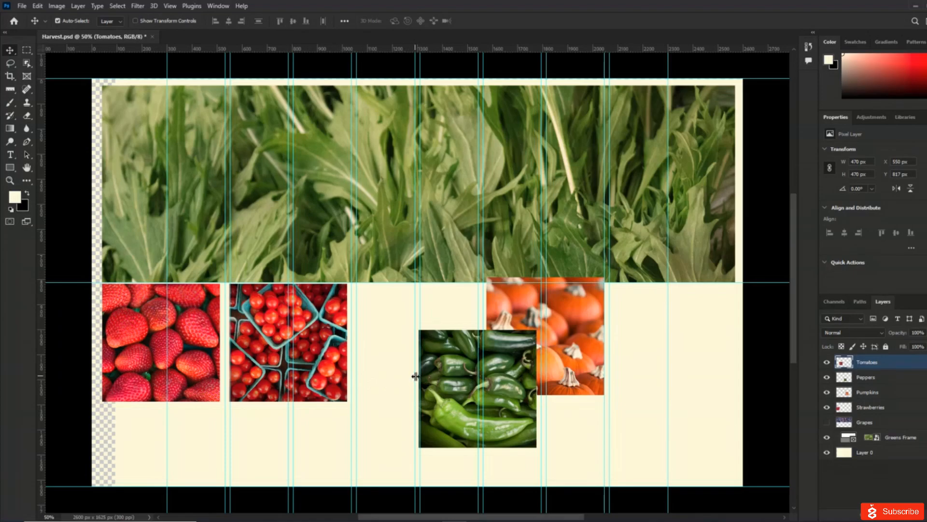
# - Arrange the peppers, pumpkins and tomatoes in a row after the strawberries, with pumpkins at about X 1308 px and tomatoes at about X 1778 px
pyautogui.moveTo(571, 350); pyautogui.dragTo(646, 356)
pyautogui.moveTo(493, 396); pyautogui.dragTo(471, 349)
pyautogui.moveTo(313, 369); pyautogui.dragTo(655, 367)
pyautogui.moveTo(452, 365); pyautogui.dragTo(304, 366)
pyautogui.moveTo(637, 354); pyautogui.dragTo(664, 360)
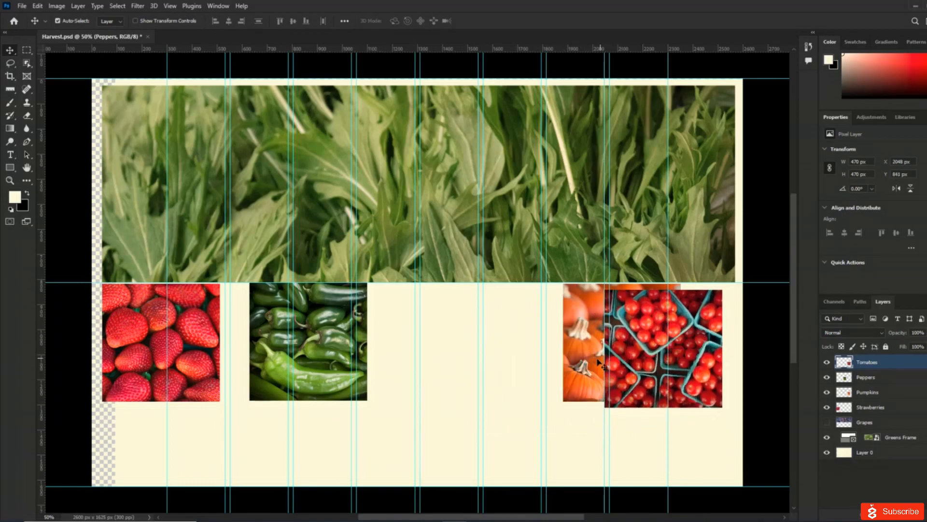
pyautogui.moveTo(580, 365); pyautogui.dragTo(437, 363)
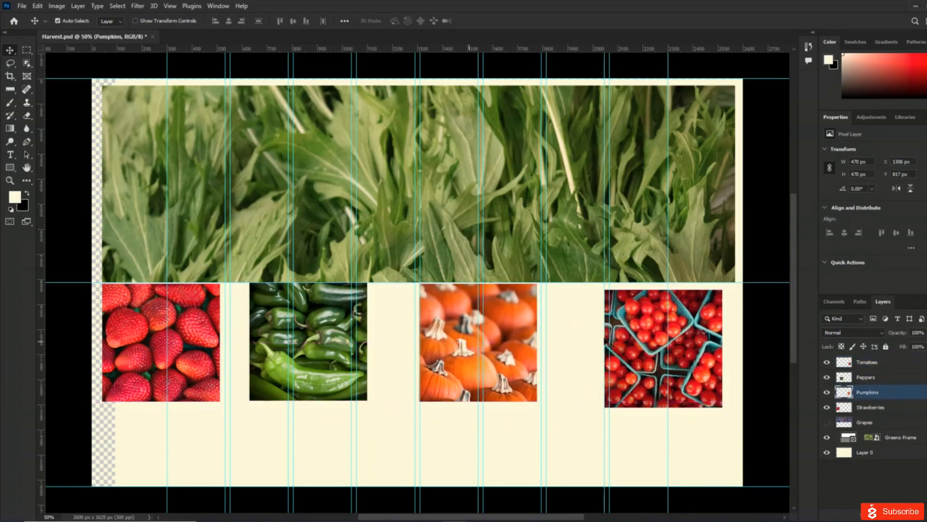
pyautogui.moveTo(658, 369); pyautogui.dragTo(590, 365)
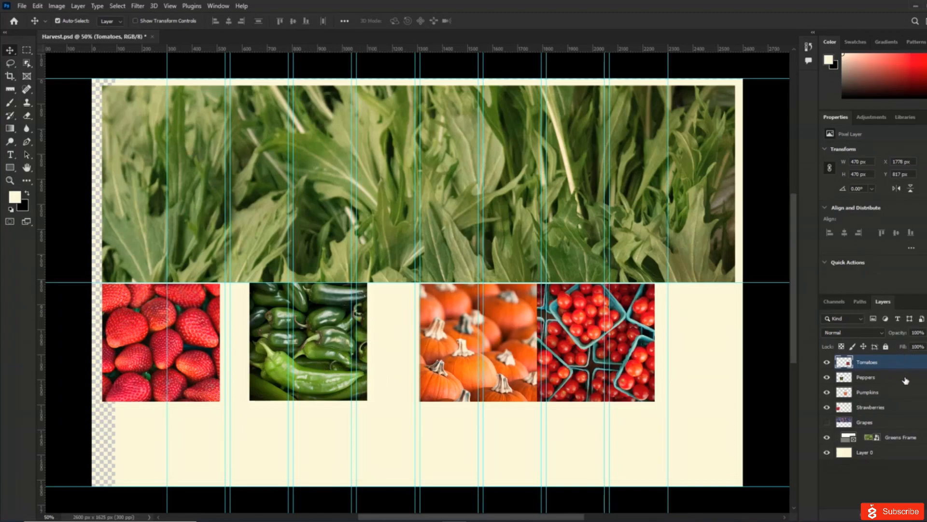
# - Align the top edges of the Tomatoes, Peppers, Pumpkins and Strawberries layers and distribute their horizontal centers evenly
pyautogui.keyDown('shift'); pyautogui.click(904, 413); pyautogui.keyUp('shift')
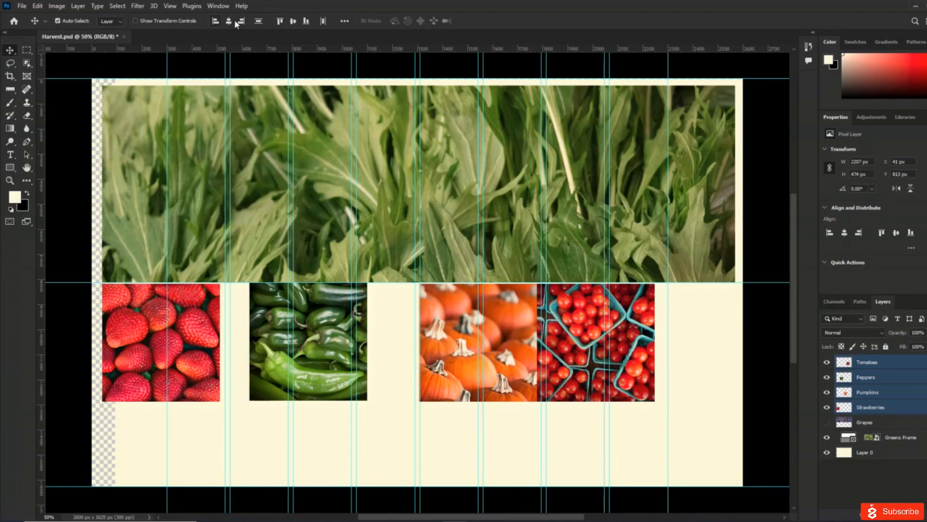
pyautogui.click(279, 21)
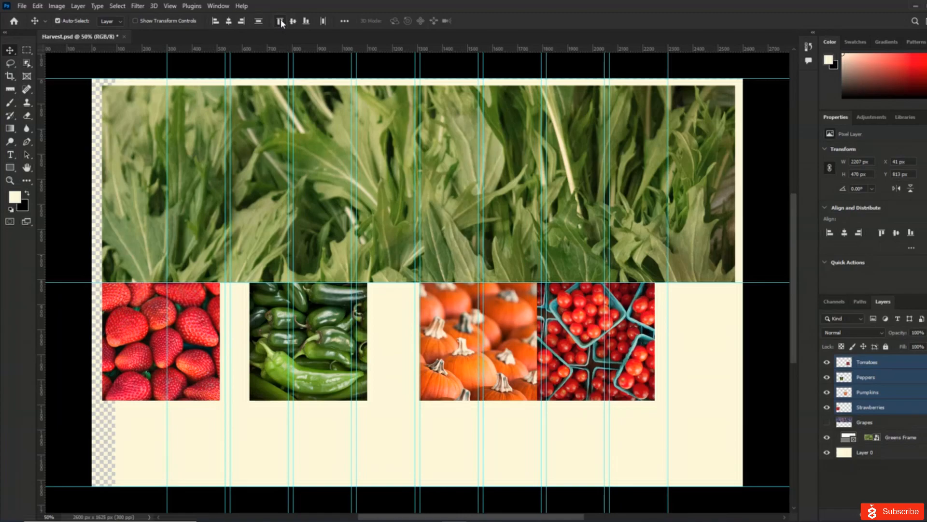
pyautogui.click(344, 22)
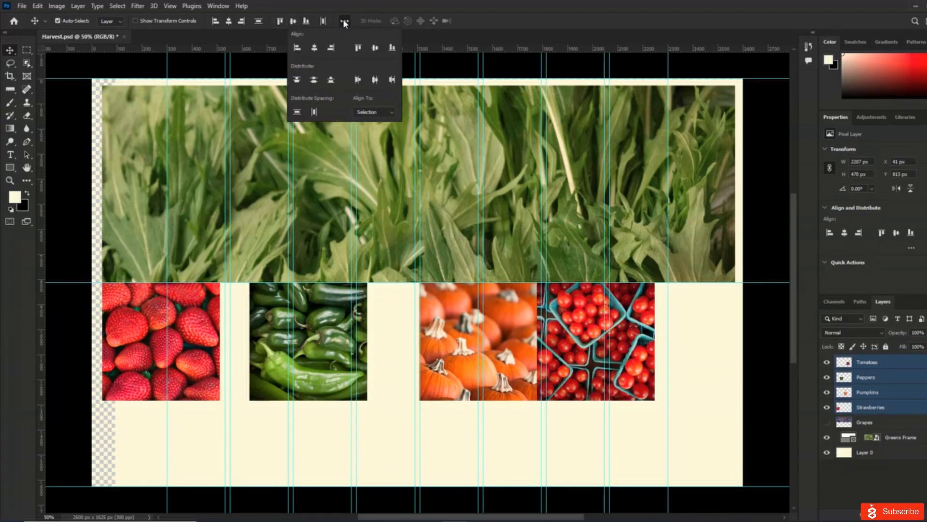
pyautogui.click(376, 81)
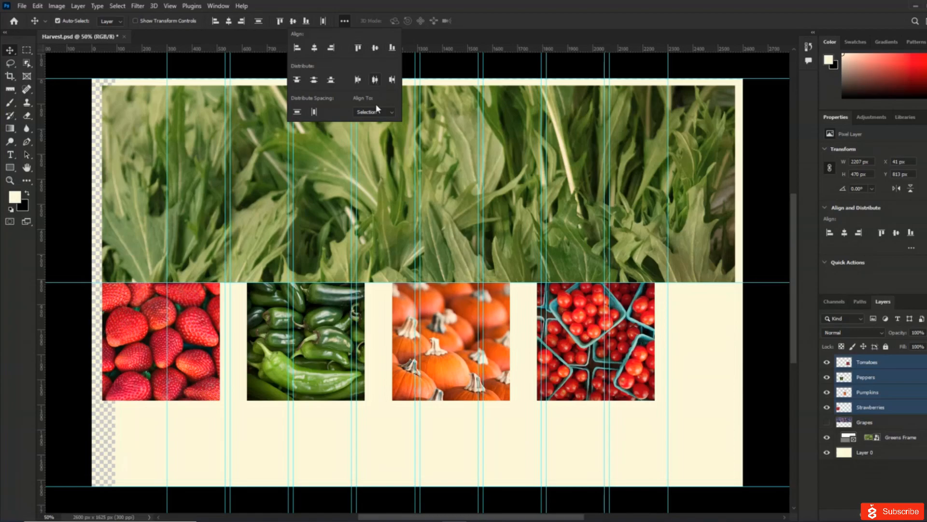
# - Move the cream background layer left over the transparent strip to about X -10 px, and hide the guides by turning off Extras
pyautogui.click(311, 435)
pyautogui.moveTo(312, 435); pyautogui.dragTo(288, 434)
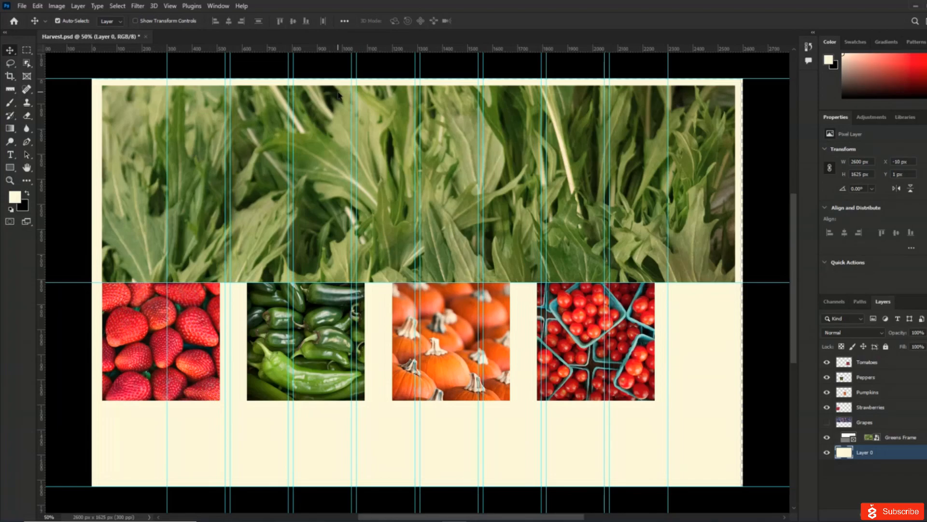
pyautogui.click(345, 22)
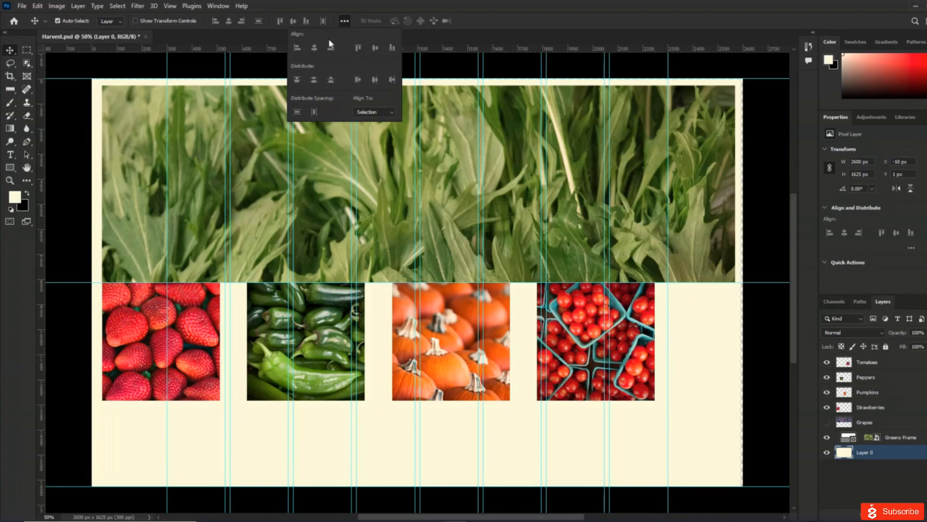
pyautogui.click(344, 21)
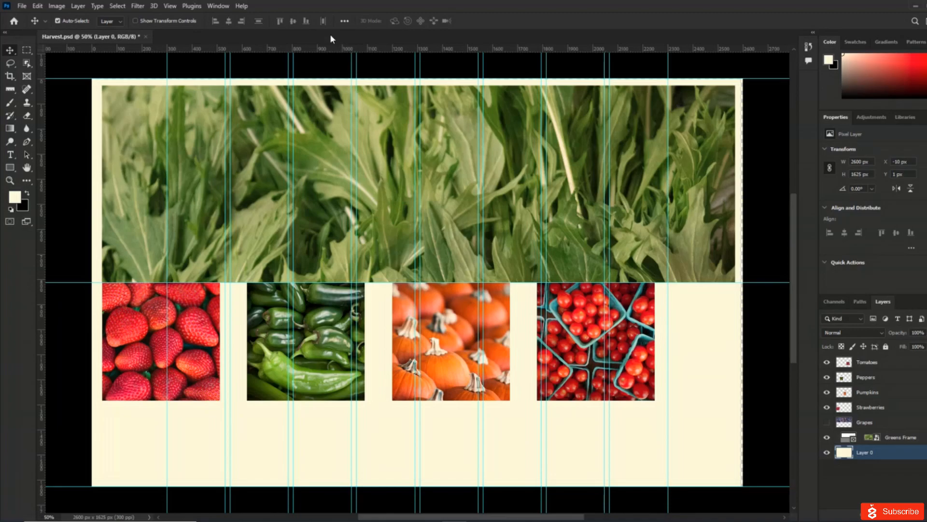
pyautogui.click(170, 6)
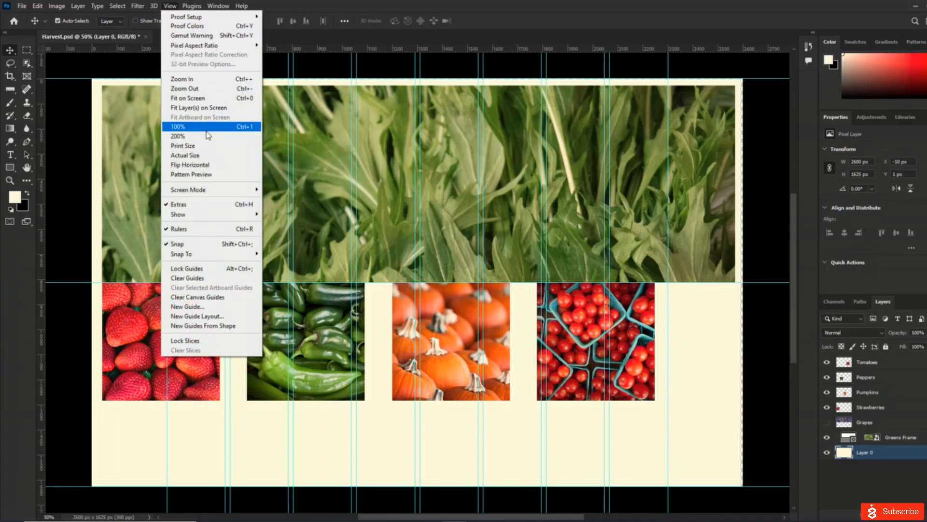
pyautogui.click(201, 207)
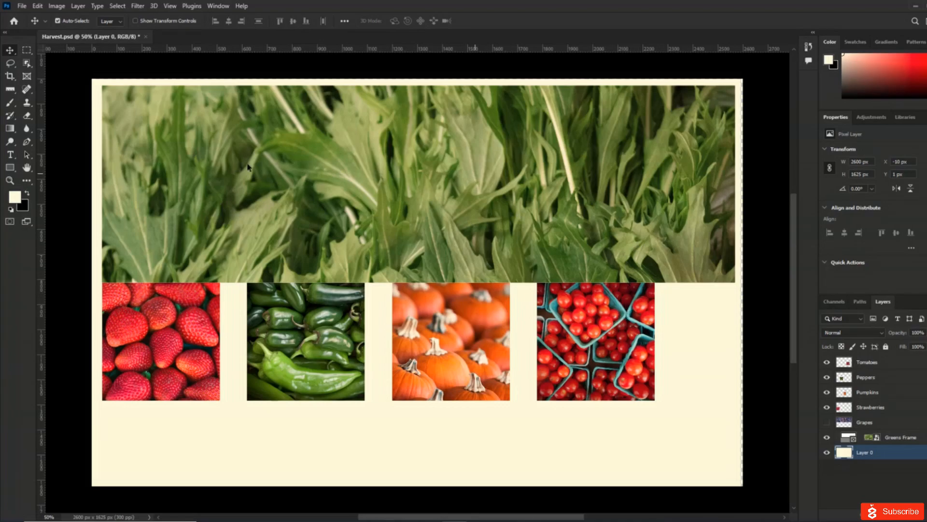
# - Save the document as the Photoshop file Harvest_01 in the 06 Layers folder, replacing the existing file
pyautogui.click(22, 7)
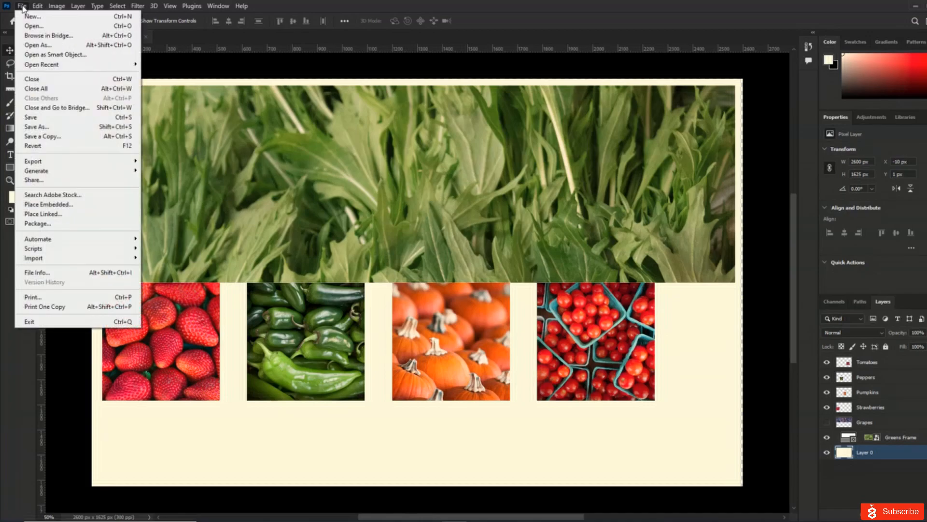
pyautogui.click(57, 128)
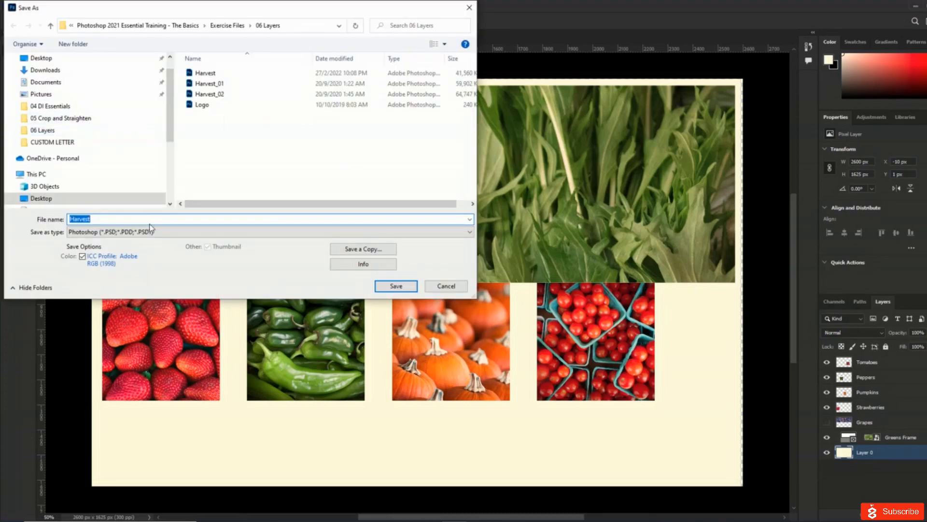
pyautogui.click(152, 220)
pyautogui.write('_')
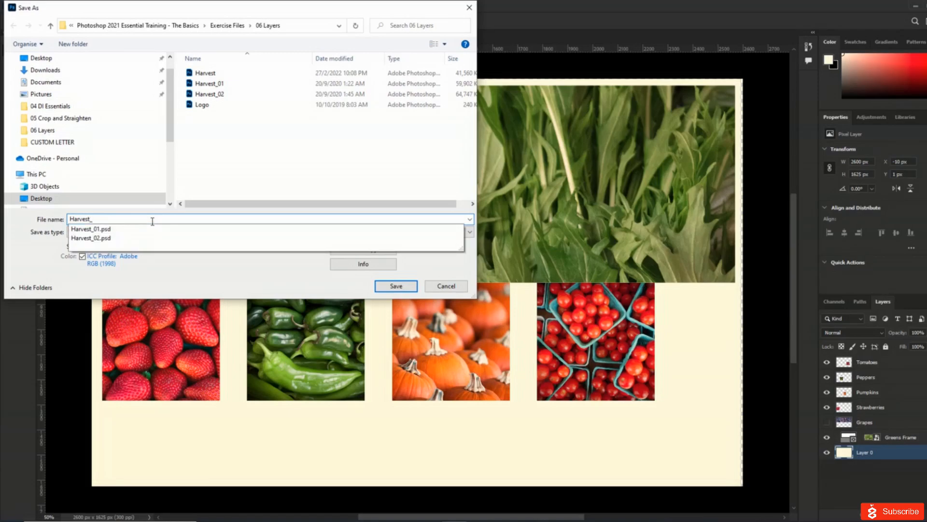
pyautogui.write('01')
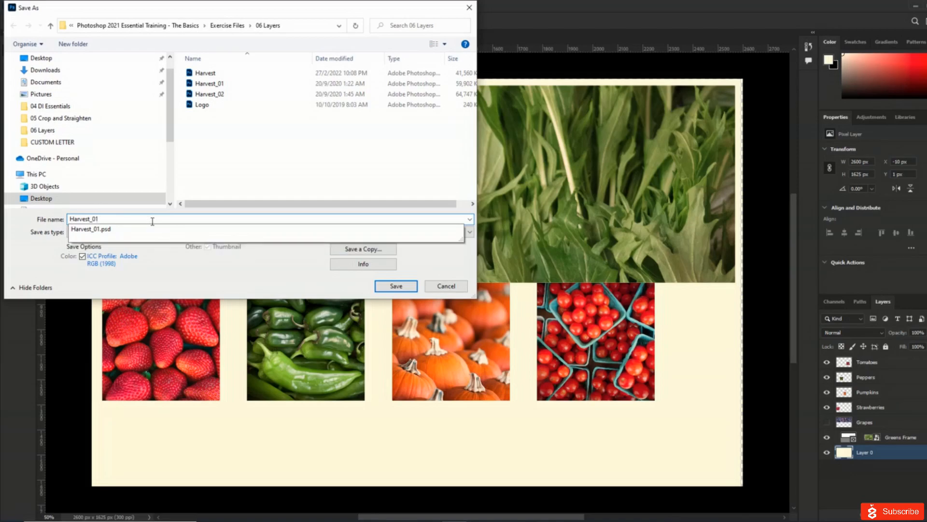
pyautogui.click(177, 279)
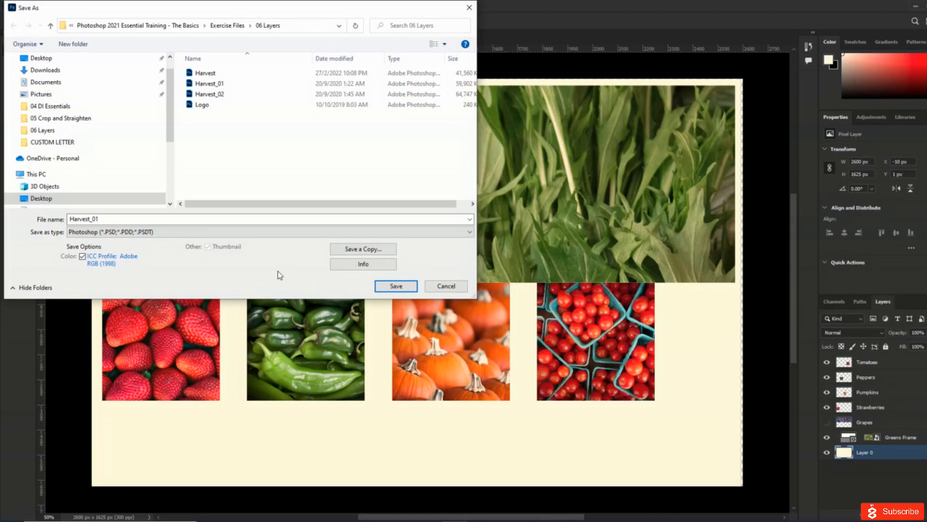
pyautogui.click(384, 286)
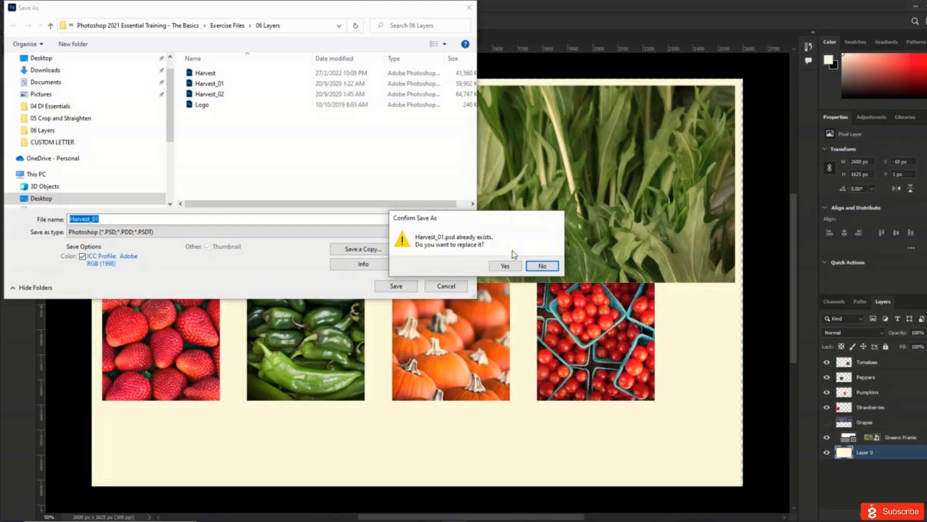
pyautogui.click(511, 265)
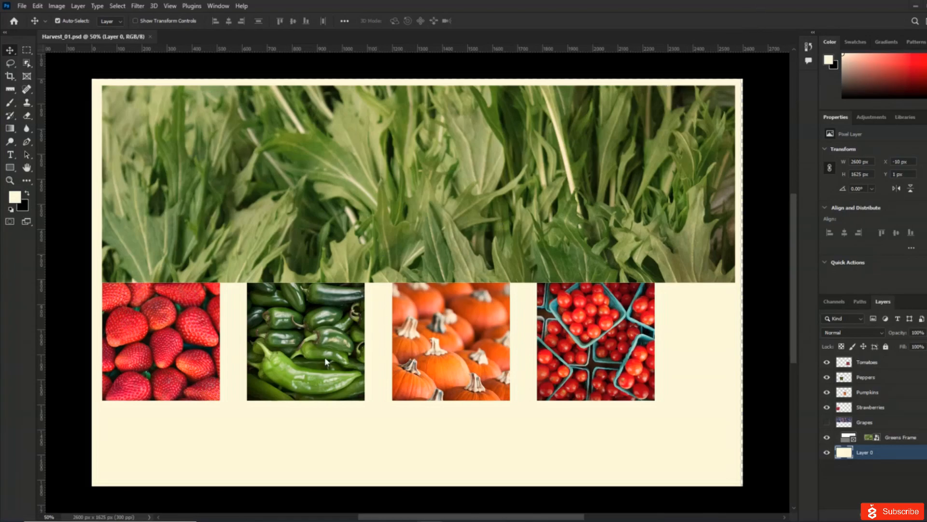
# - Select the four produce layers from Tomatoes to Strawberries and move them together right to about X 197 px
pyautogui.click(193, 356)
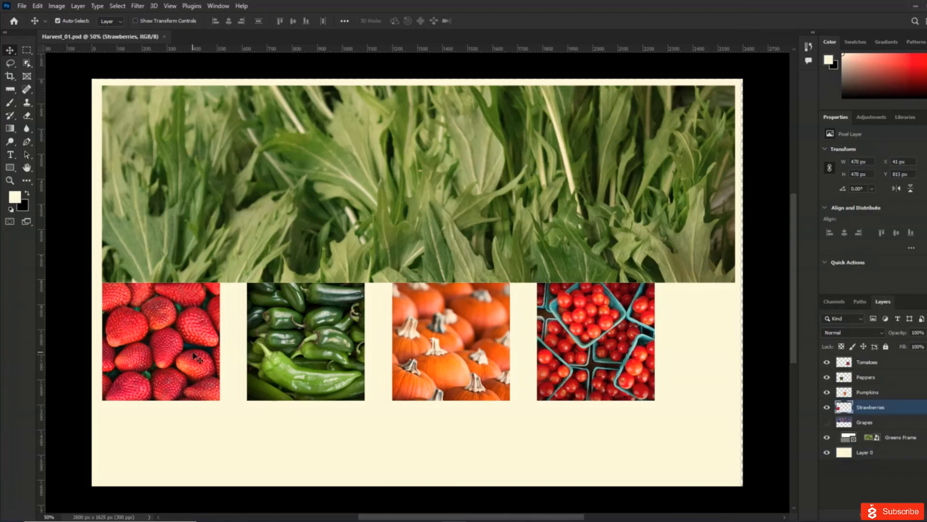
pyautogui.click(898, 368)
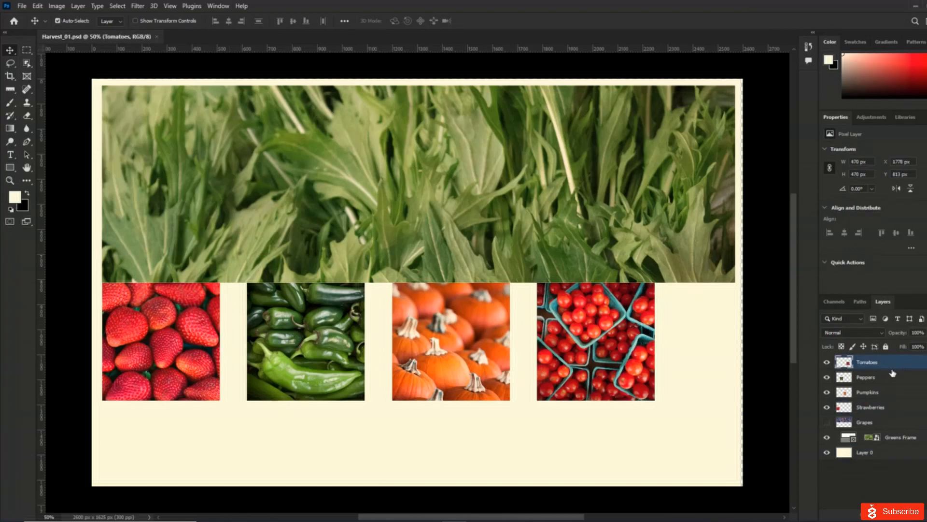
pyautogui.keyDown('shift'); pyautogui.click(889, 409); pyautogui.keyUp('shift')
pyautogui.moveTo(612, 356); pyautogui.dragTo(651, 356)
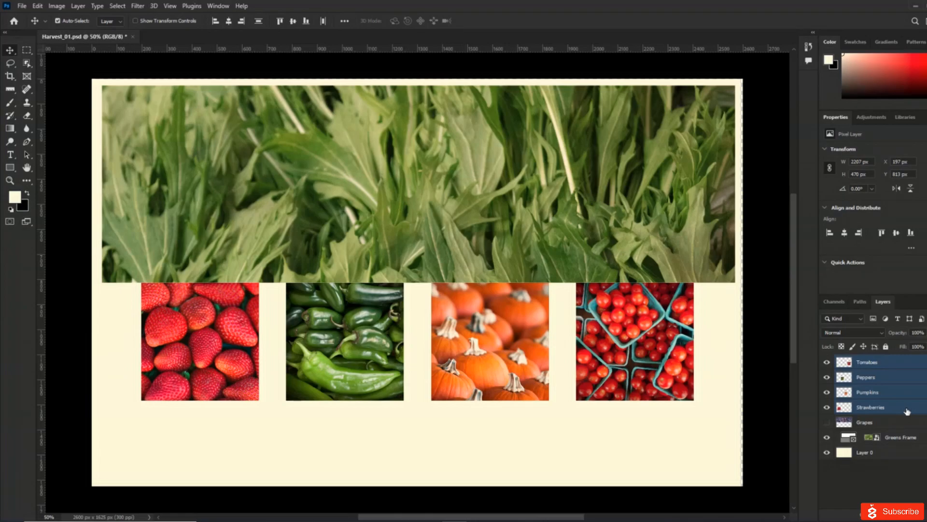
# - Group the four selected produce layers and name the group Small Photos
pyautogui.click(76, 6)
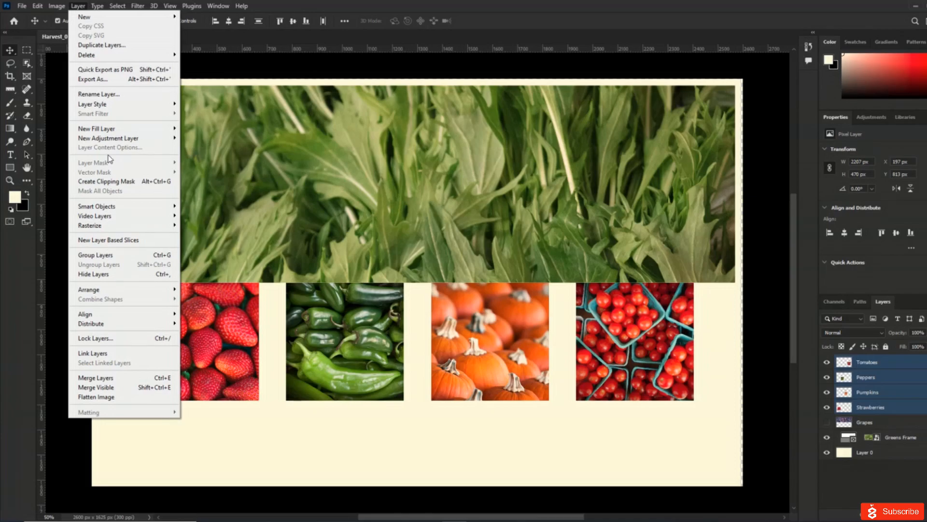
pyautogui.moveTo(102, 108)
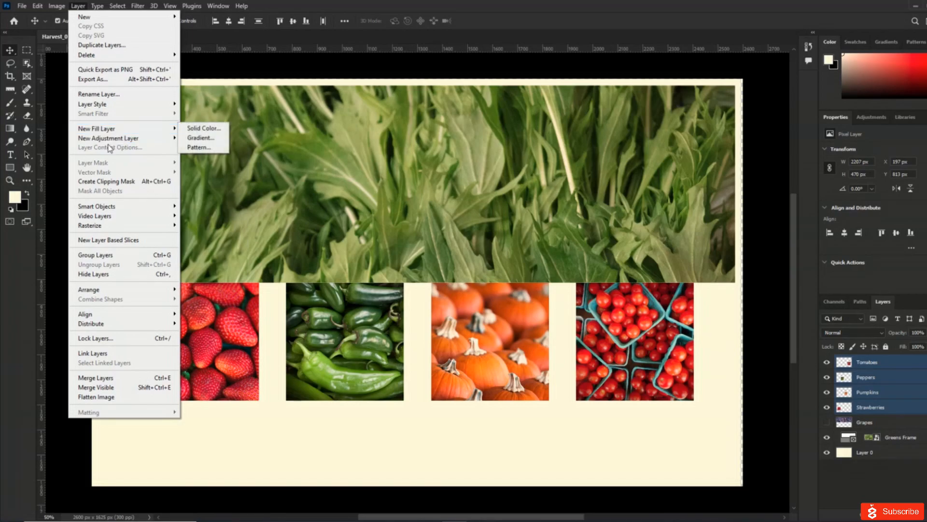
pyautogui.click(124, 256)
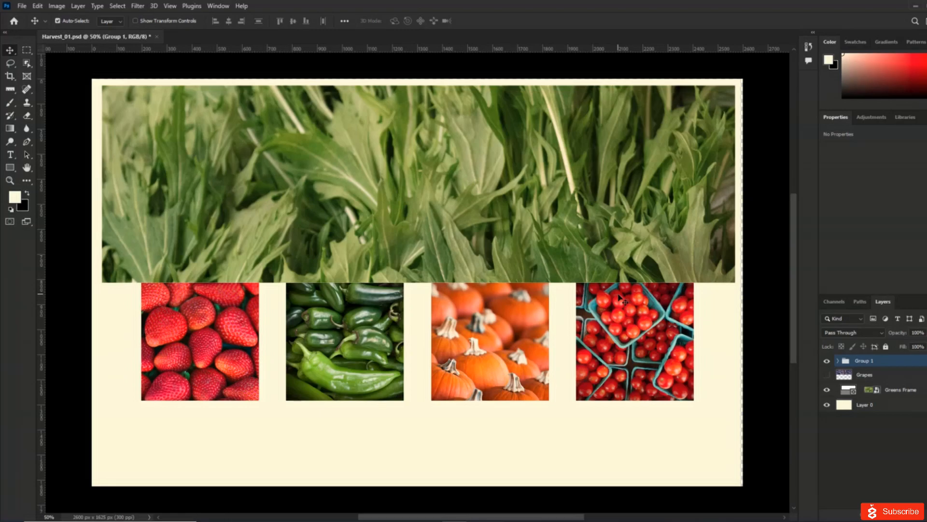
pyautogui.click(838, 361)
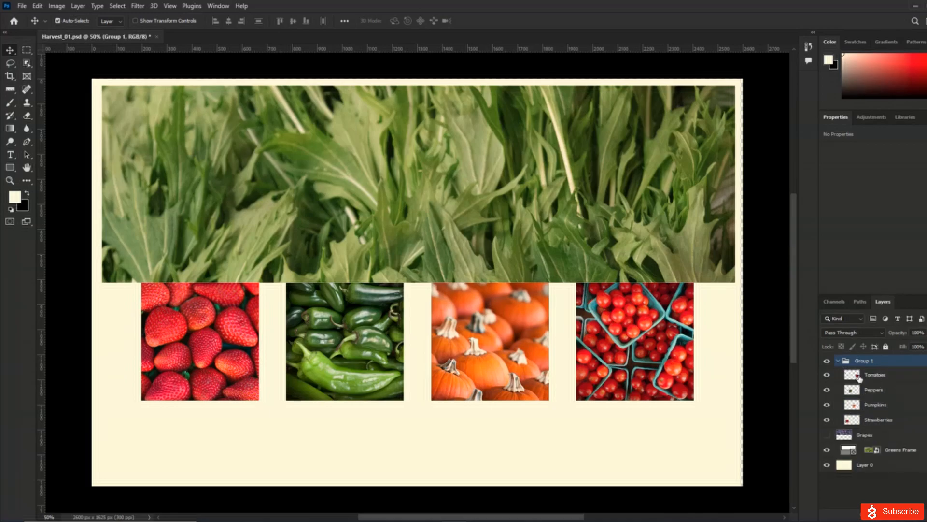
pyautogui.doubleClick(864, 360)
pyautogui.write('Small Photos')
pyautogui.press('Return')
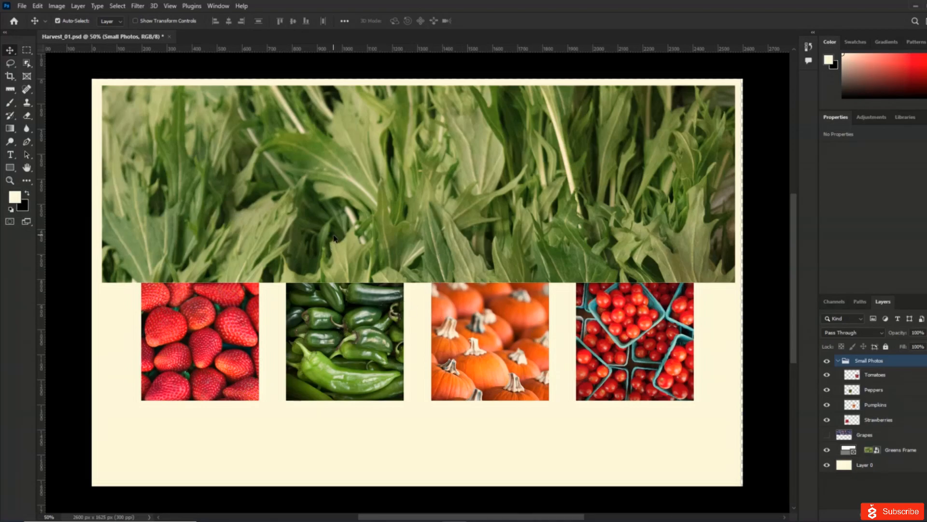
# - With Auto-Select off, move the Small Photos group down to leave a gap below the greens, nudging it 10 px up and 6 px right
pyautogui.click(58, 20)
pyautogui.moveTo(477, 341)
pyautogui.mouseDown()
pyautogui.moveTo(477, 377)
pyautogui.moveTo(480, 357)
pyautogui.mouseUp()
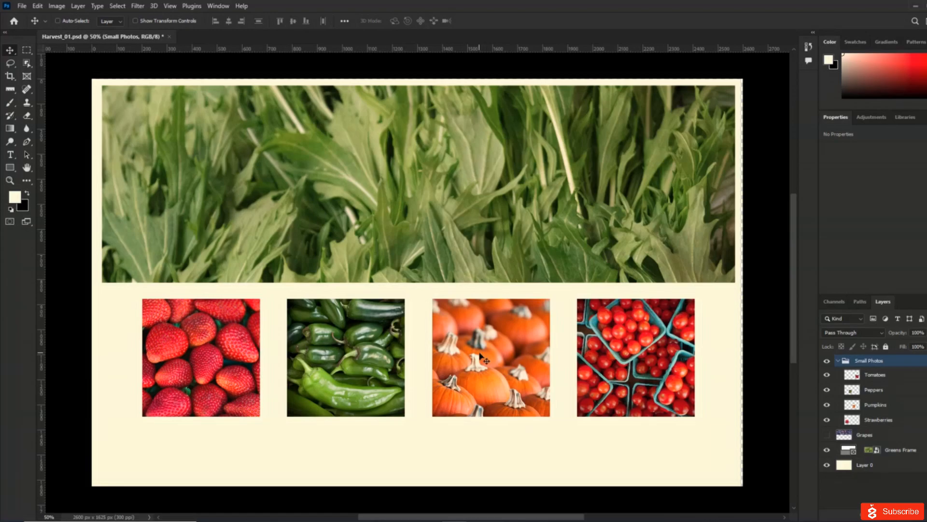
pyautogui.press('Up')
pyautogui.press('Up')
pyautogui.press('Up')
pyautogui.press('Up')
pyautogui.press('Up')
pyautogui.press('Up')
pyautogui.press('Up')
pyautogui.press('Up')
pyautogui.press('Up')
pyautogui.press('Up')
pyautogui.press('Right')
pyautogui.press('Right')
pyautogui.press('Right')
pyautogui.press('Right')
pyautogui.press('Right')
pyautogui.press('Right')
pyautogui.press('Right')
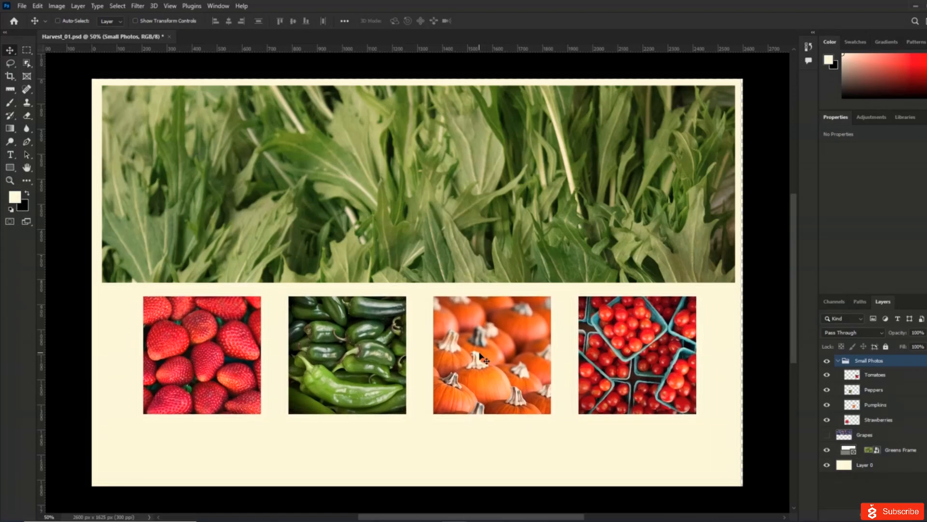
pyautogui.press('Left')
# - Open the Logo Photoshop file from the 06 Layers folder
pyautogui.click(22, 7)
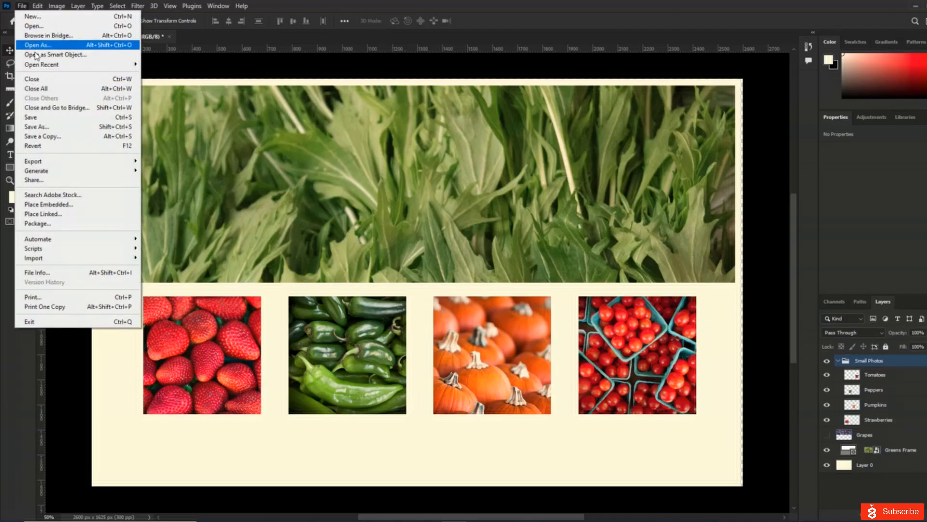
pyautogui.click(43, 28)
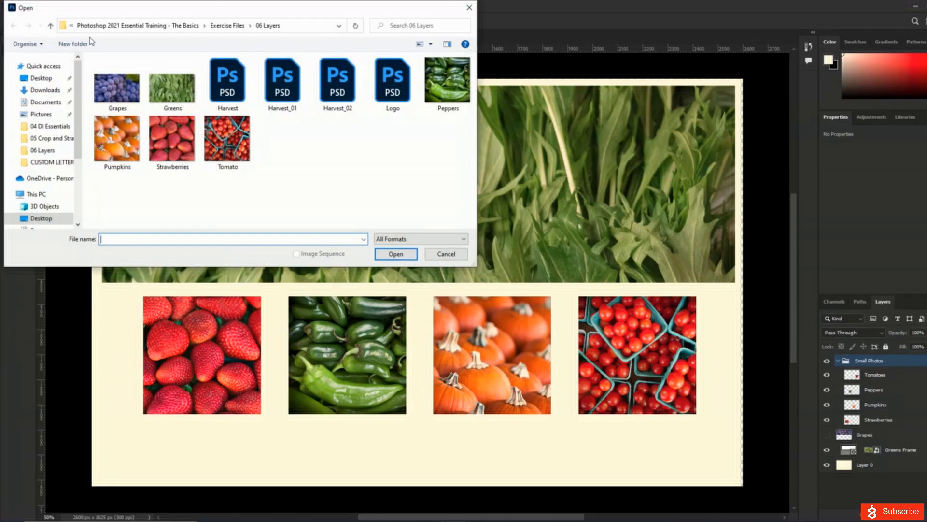
pyautogui.doubleClick(390, 102)
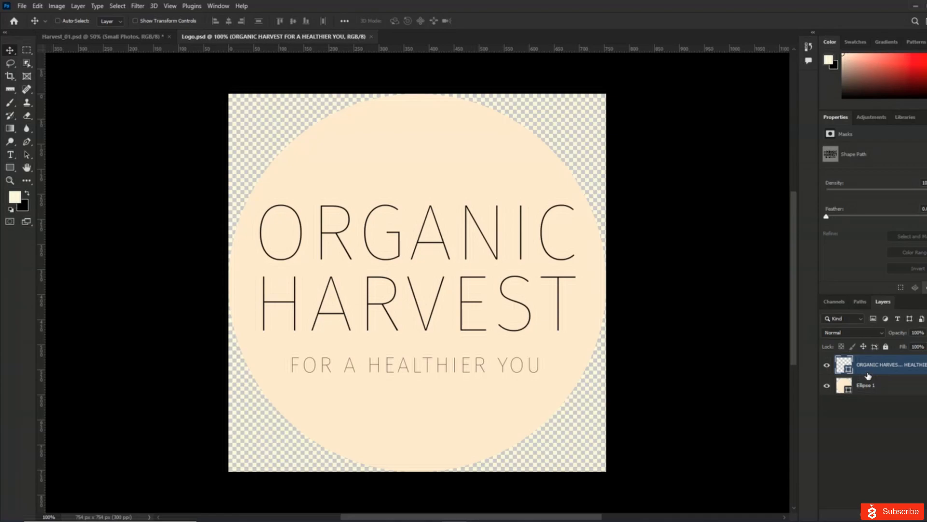
# - Group the ORGANIC HARVEST text shape layer and the Ellipse 1 layer, and name the group Logo
pyautogui.click(905, 413)
pyautogui.click(887, 372)
pyautogui.keyDown('shift'); pyautogui.click(890, 388); pyautogui.keyUp('shift')
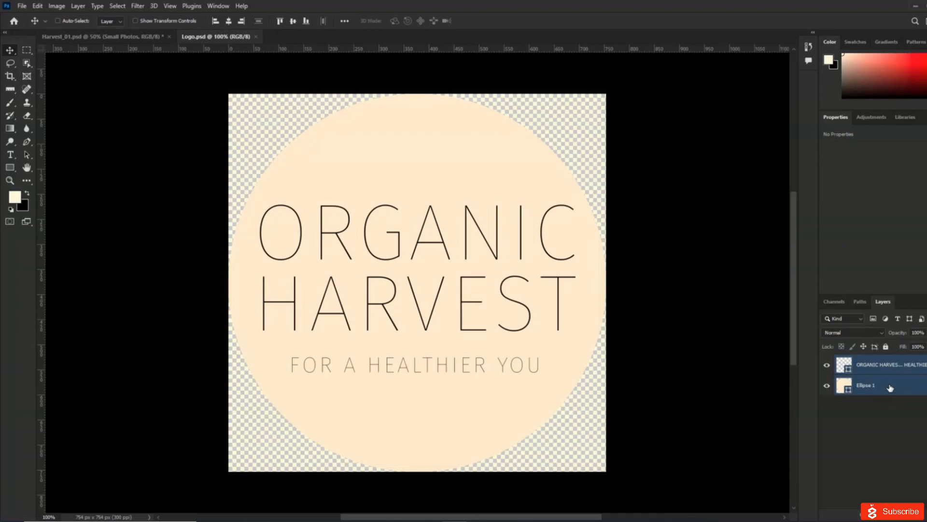
pyautogui.rightClick(885, 385)
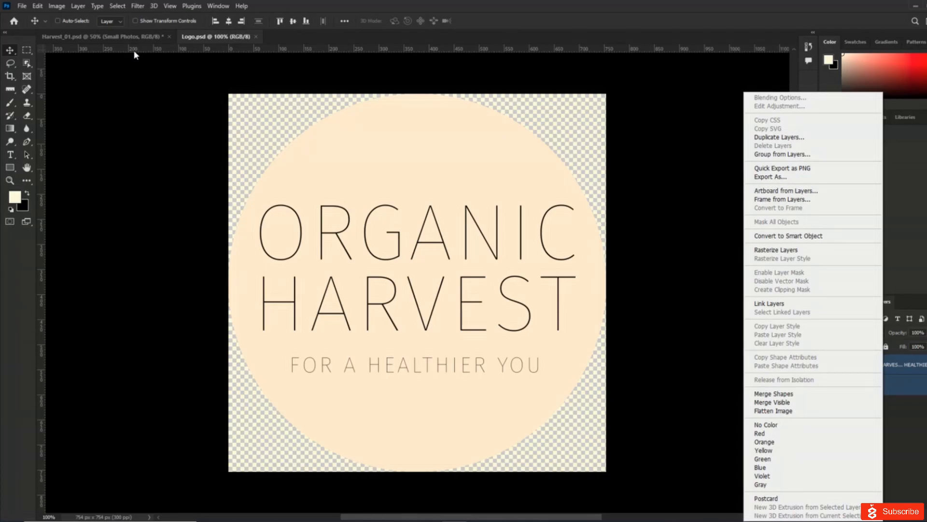
pyautogui.click(74, 7)
pyautogui.click(74, 6)
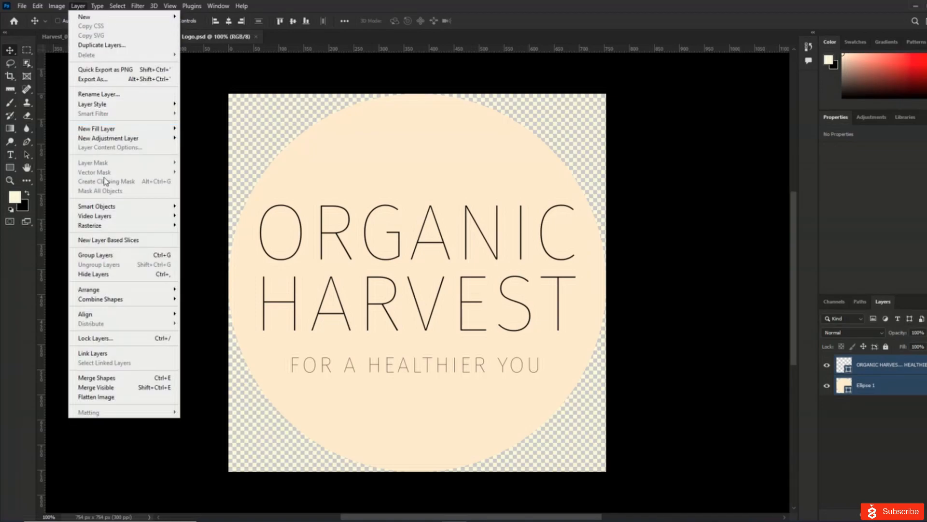
pyautogui.click(100, 255)
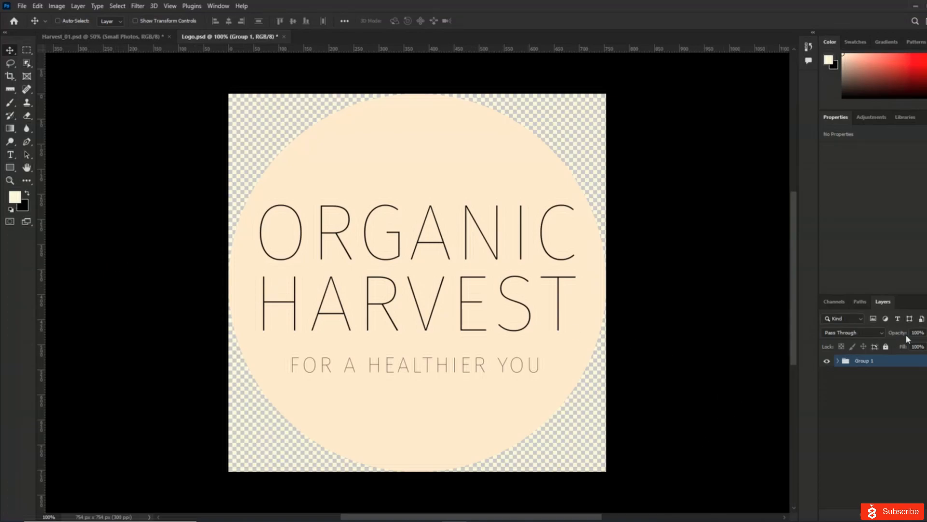
pyautogui.doubleClick(863, 364)
pyautogui.write('Logo')
pyautogui.press('Return')
# - Tile the Harvest_01 and Logo documents side by side, and collapse the Small Photos group in Harvest_01
pyautogui.click(220, 6)
pyautogui.moveTo(225, 18)
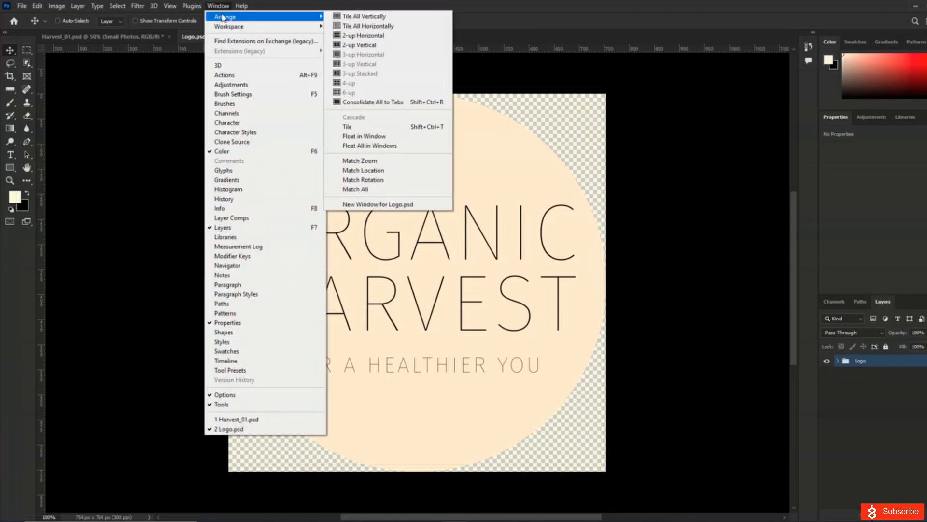
pyautogui.click(372, 128)
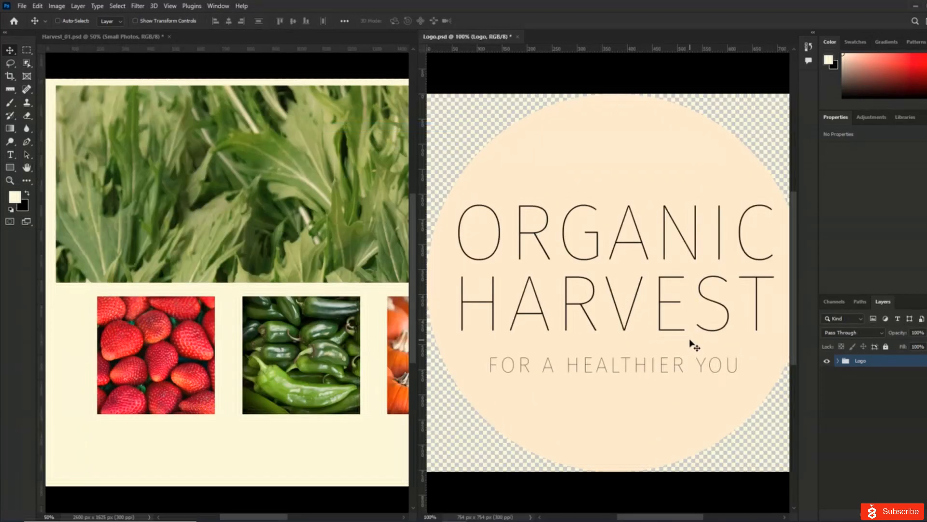
pyautogui.click(146, 39)
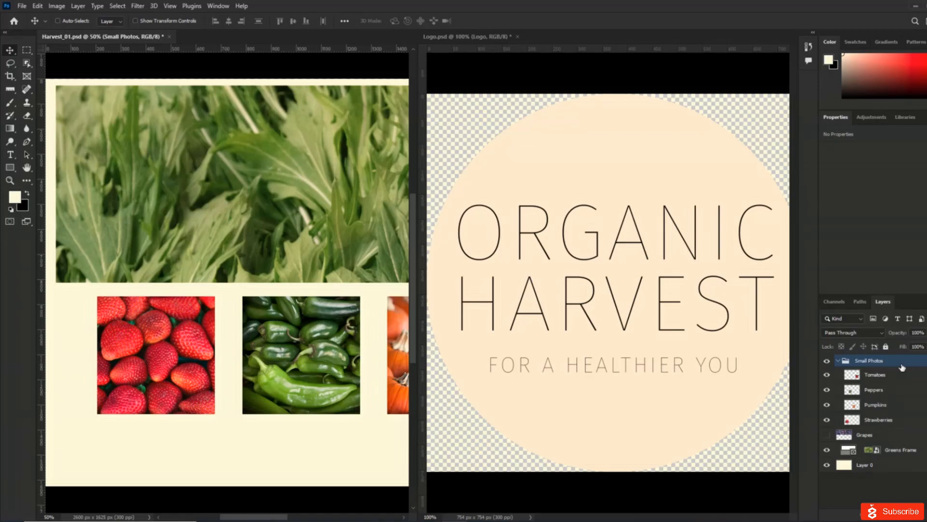
pyautogui.click(839, 361)
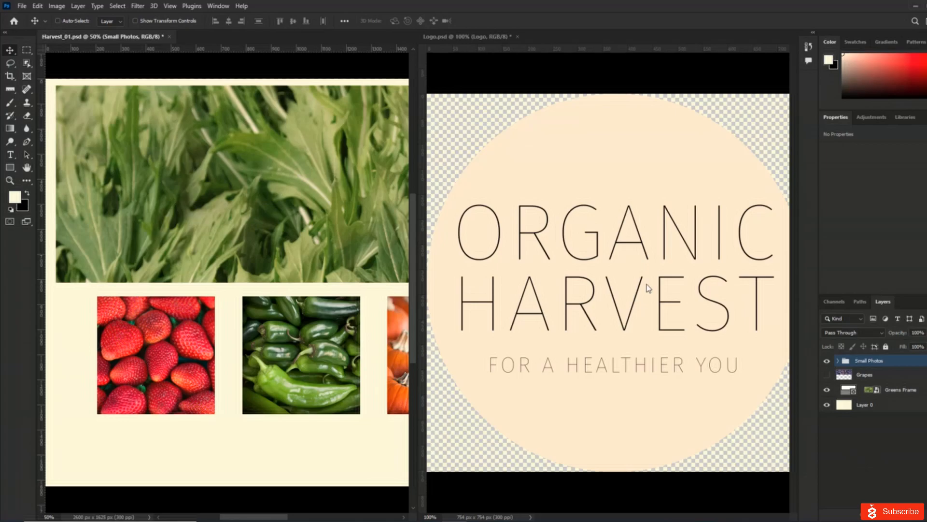
# - Copy the Logo group from Logo.psd into the Harvest_01 document, and close Logo.psd without saving its changes
pyautogui.click(604, 256)
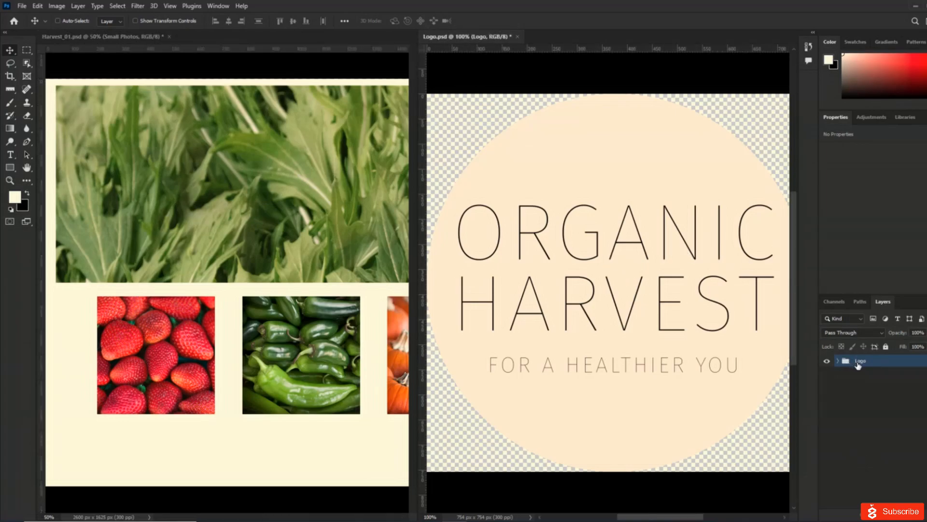
pyautogui.moveTo(858, 365); pyautogui.dragTo(330, 248)
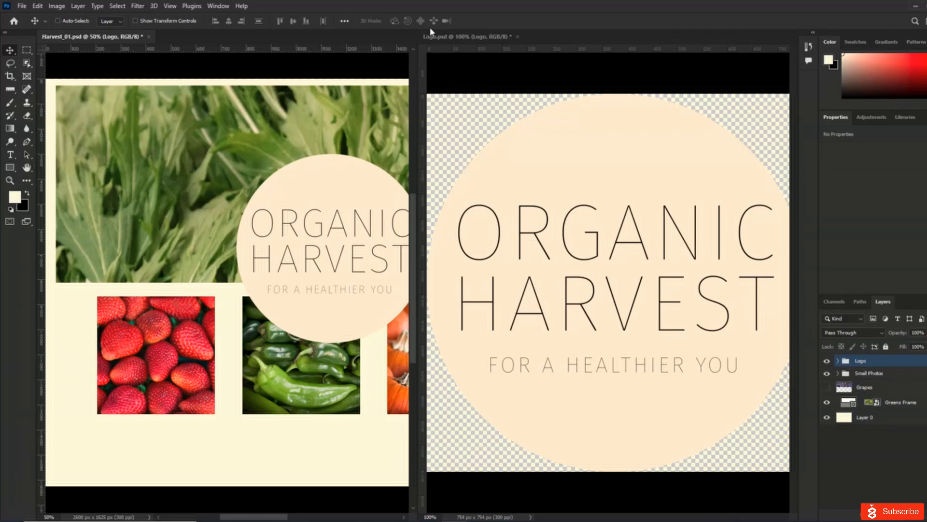
pyautogui.click(516, 36)
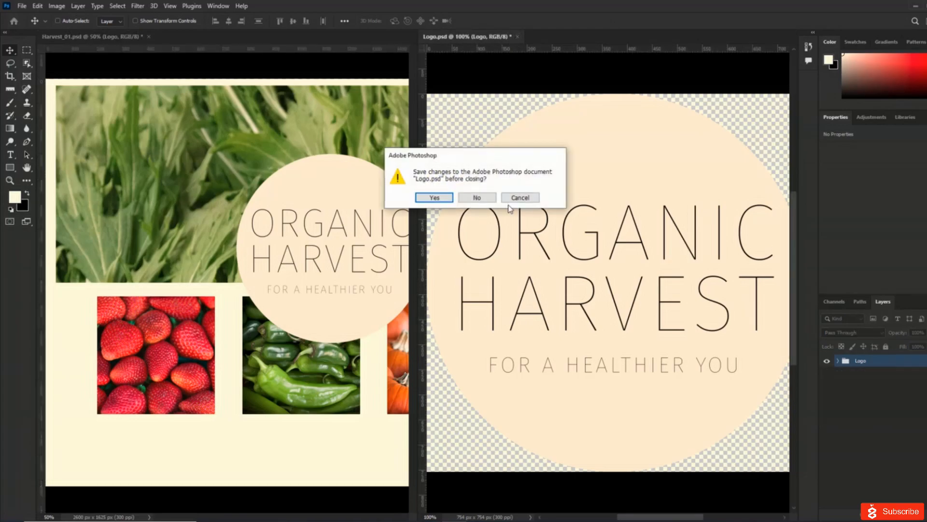
pyautogui.click(476, 198)
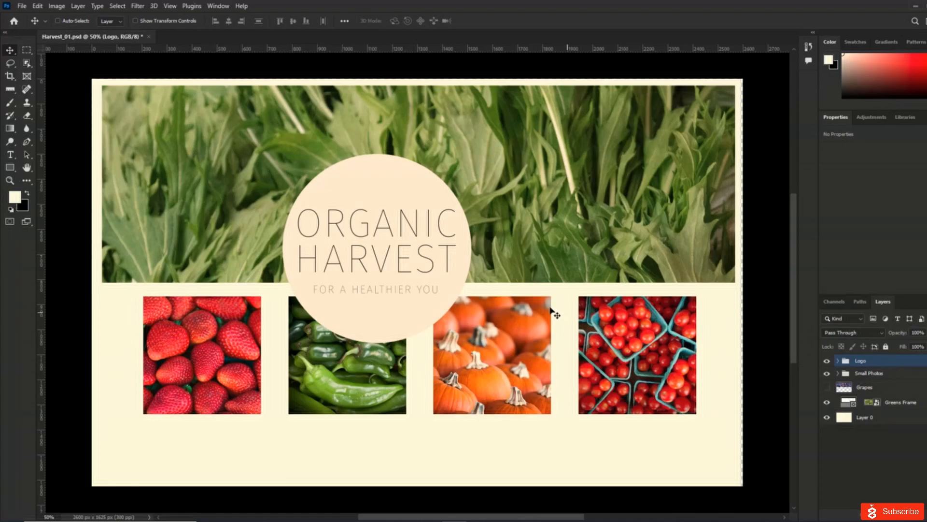
# - Move the Logo group up and to the right so it sits near the centre of the greens image
pyautogui.press('m')
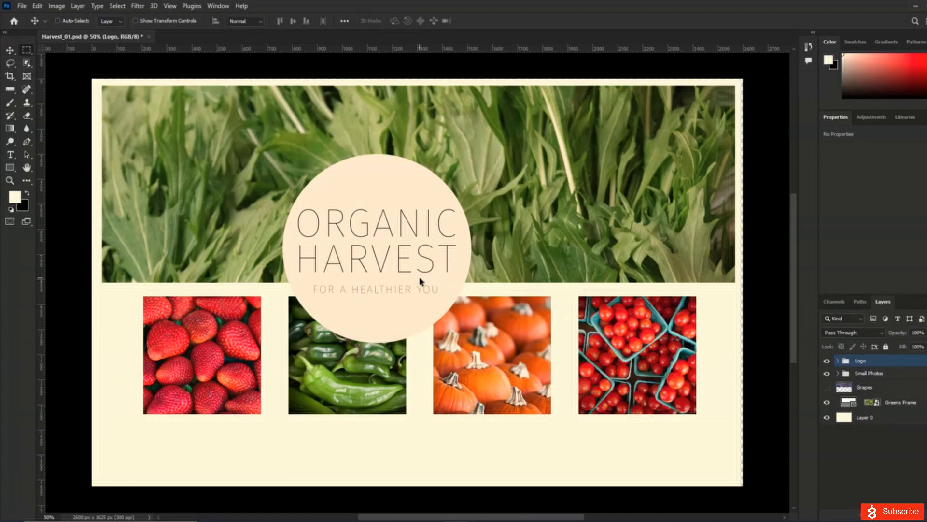
pyautogui.press('v')
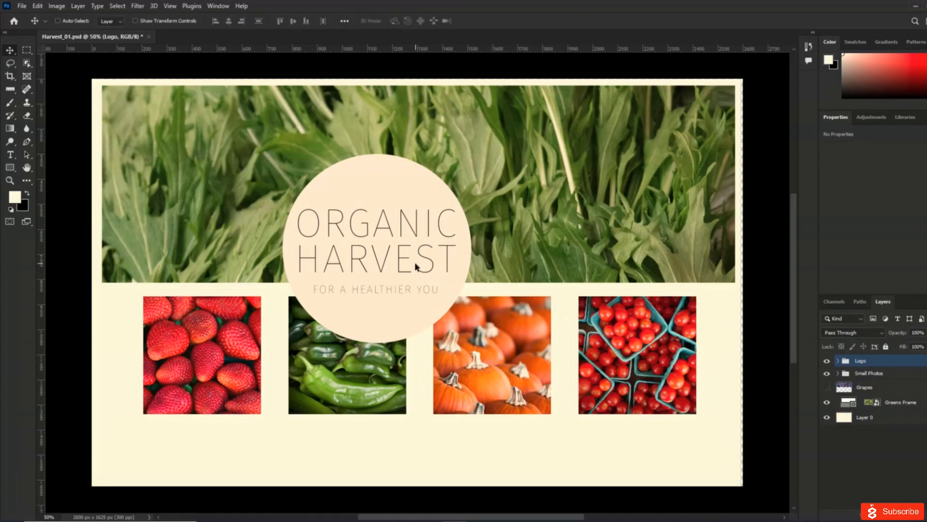
pyautogui.moveTo(415, 265); pyautogui.dragTo(460, 218)
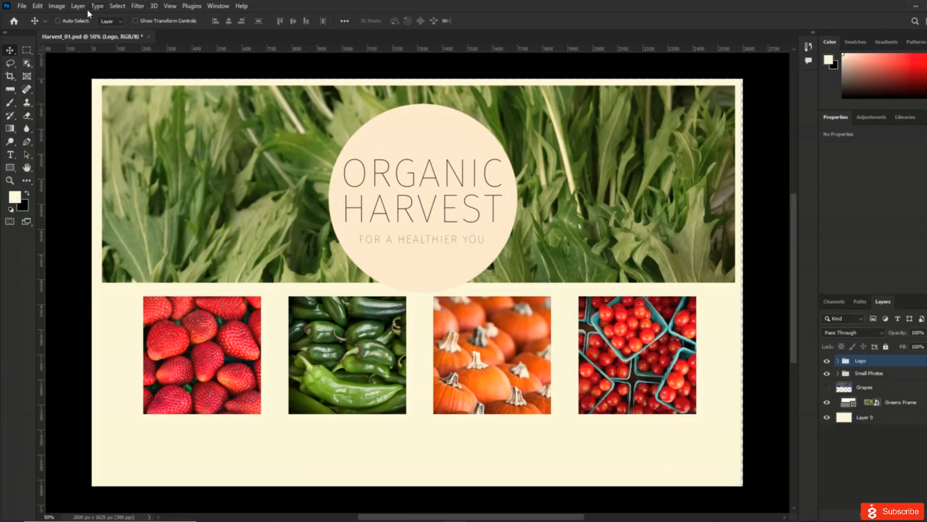
# - Scale the Logo group proportionally to about 79% from its top-left corner and apply the transform
pyautogui.click(37, 6)
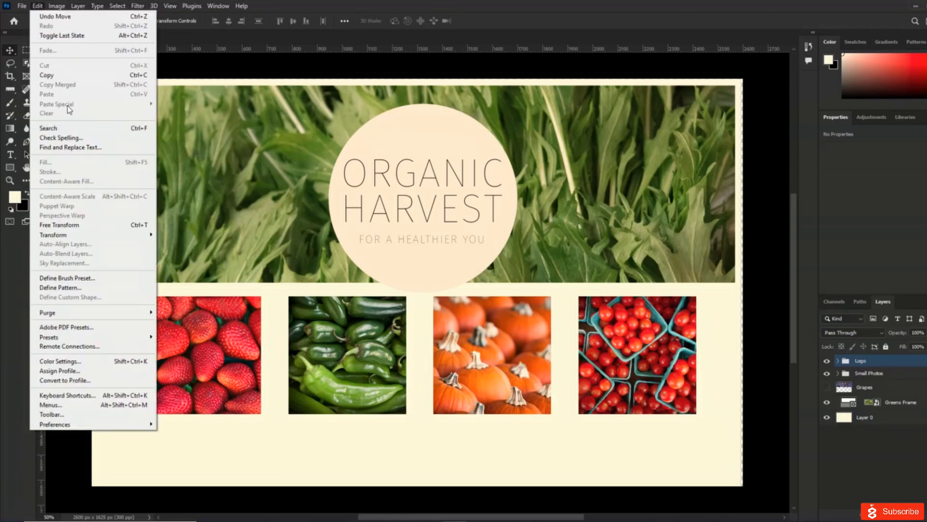
pyautogui.moveTo(91, 236)
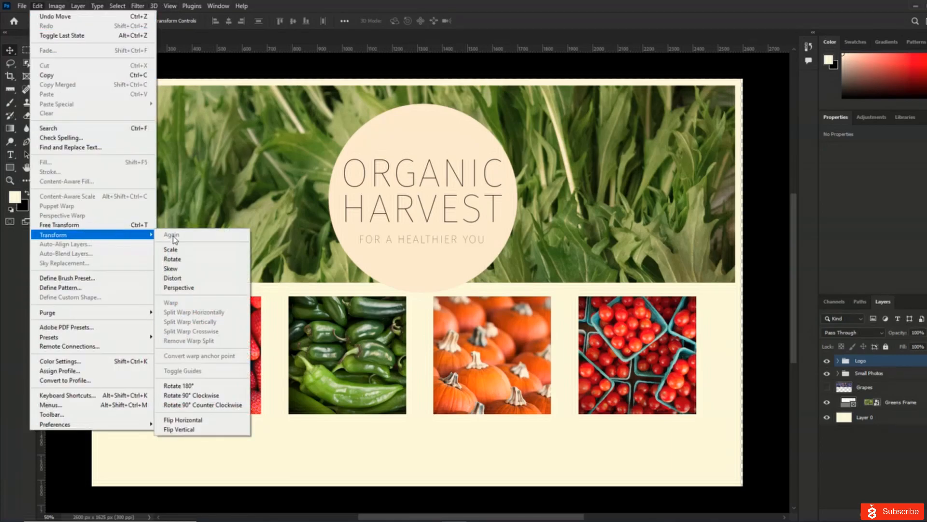
pyautogui.click(176, 249)
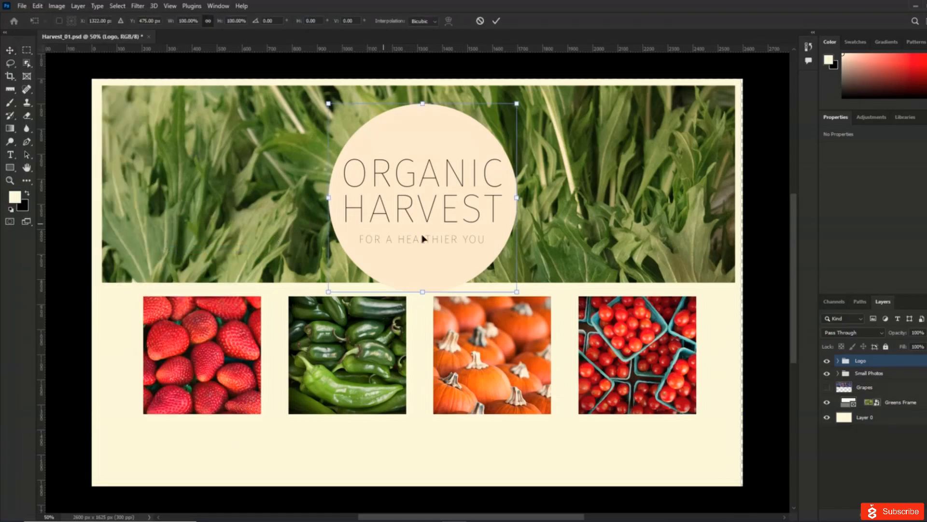
pyautogui.moveTo(518, 291); pyautogui.dragTo(486, 246)
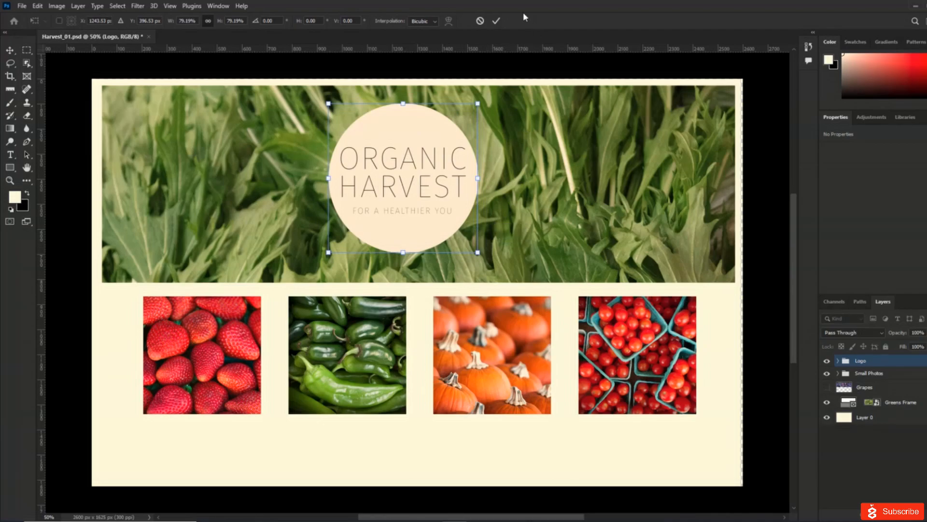
pyautogui.click(495, 24)
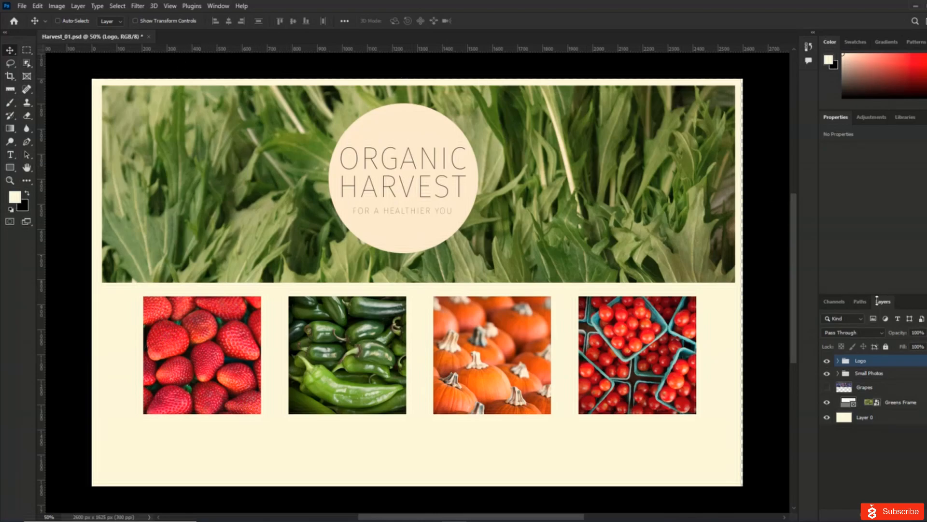
# - Expand the Logo group and set the opacity of its Ellipse 1 layer to 80%
pyautogui.click(838, 360)
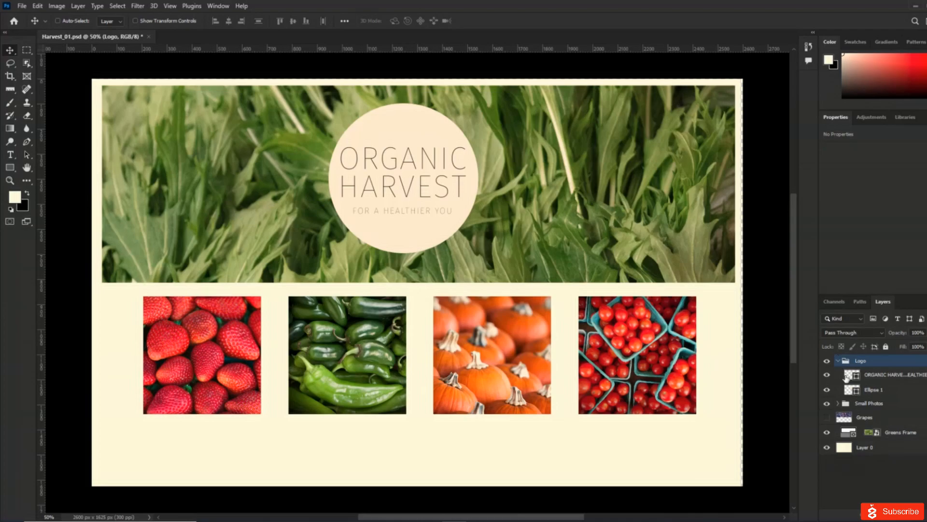
pyautogui.click(875, 395)
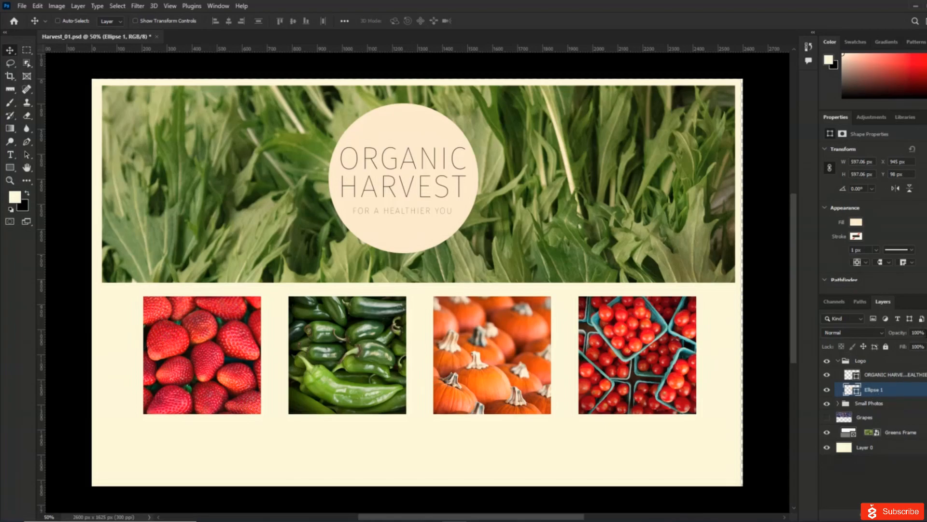
pyautogui.click(925, 333)
pyautogui.moveTo(923, 344); pyautogui.dragTo(911, 348)
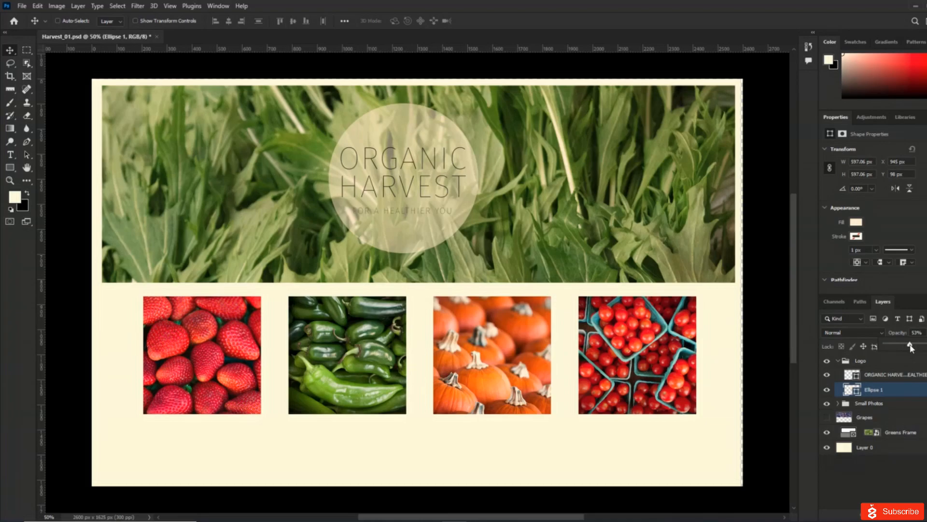
pyautogui.moveTo(911, 347); pyautogui.dragTo(916, 345)
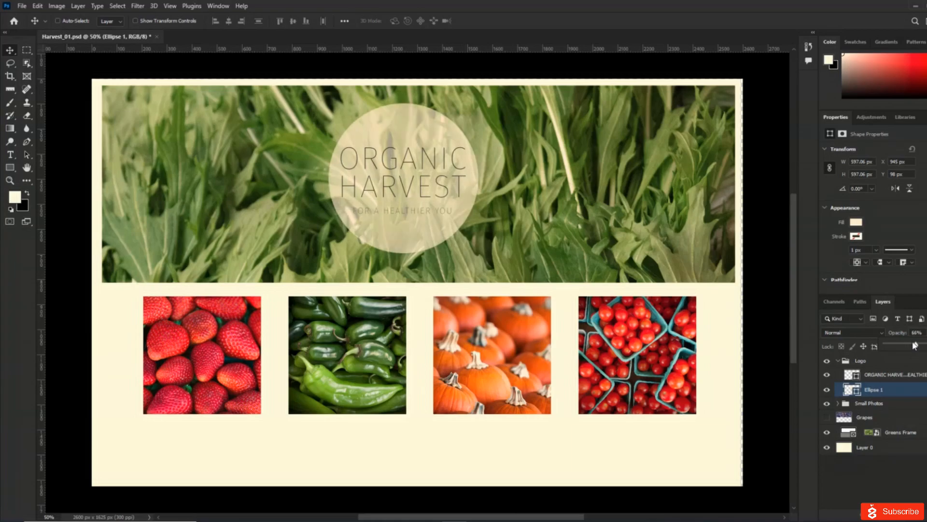
pyautogui.press('Return')
pyautogui.write('8')
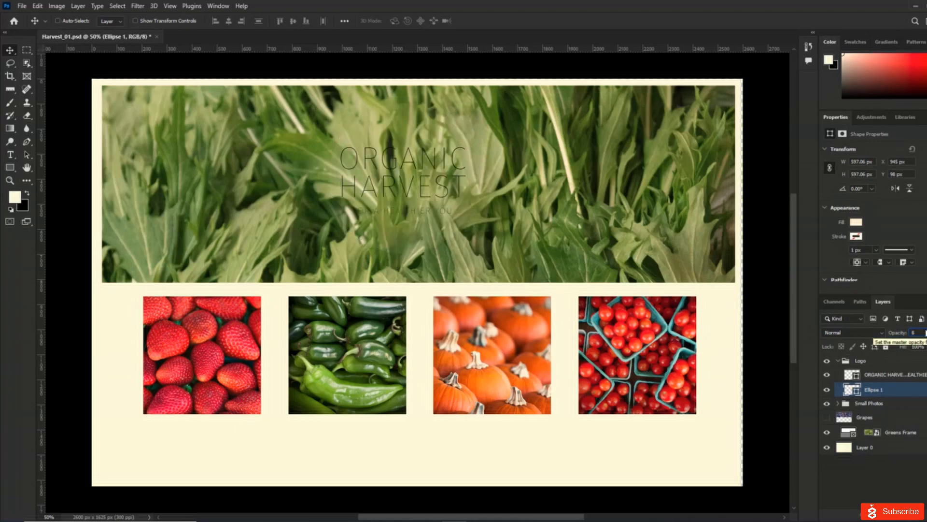
pyautogui.write('0')
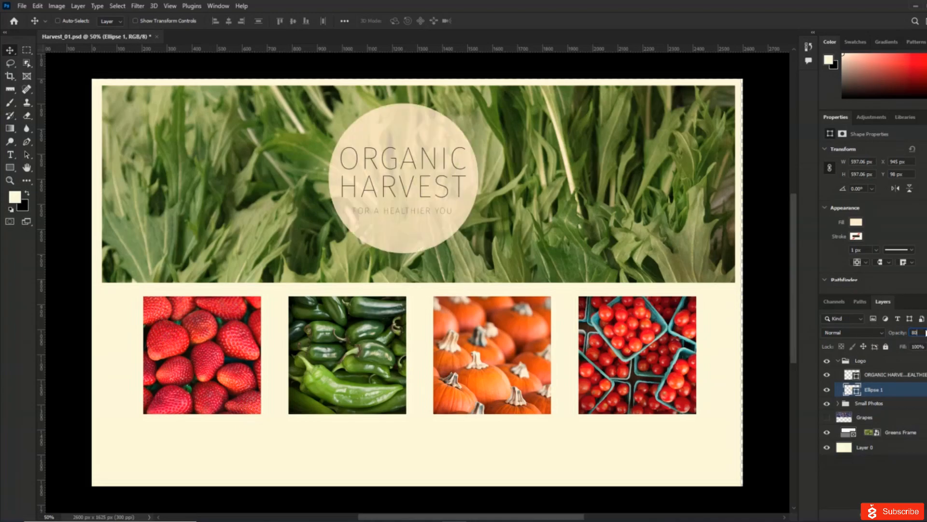
pyautogui.press('Return')
# - Set the Ellipse 1 layer's blend mode to Darker Color and the Logo group's opacity to 80%
pyautogui.click(860, 334)
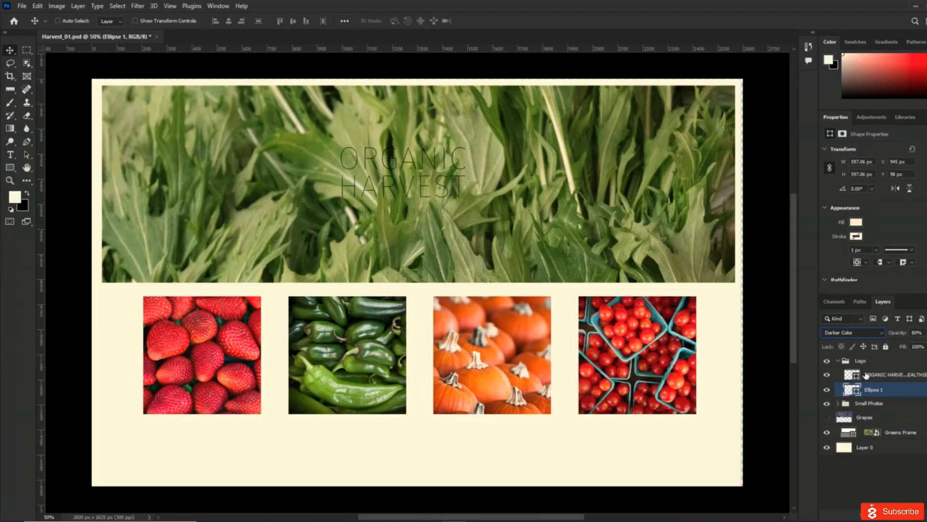
pyautogui.click(880, 366)
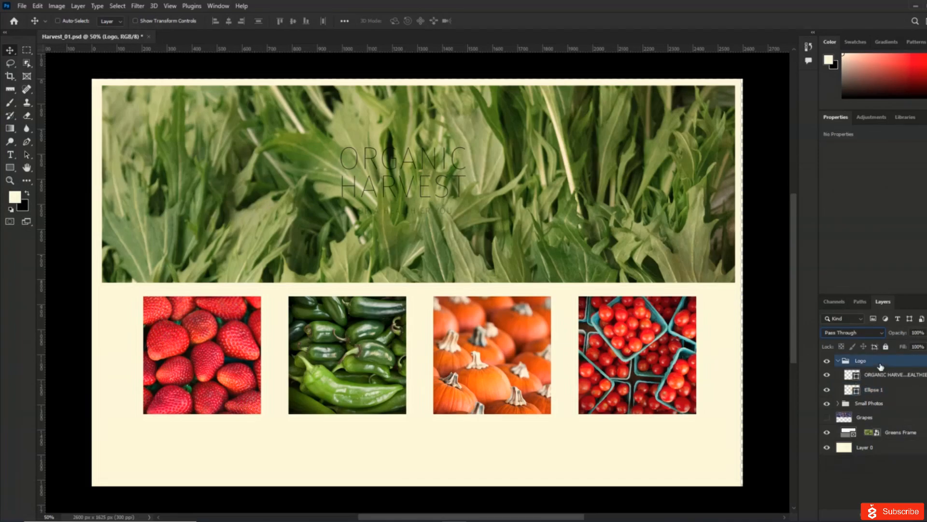
pyautogui.click(921, 332)
pyautogui.write('80')
pyautogui.press('Return')
pyautogui.click(393, 195)
pyautogui.click(912, 376)
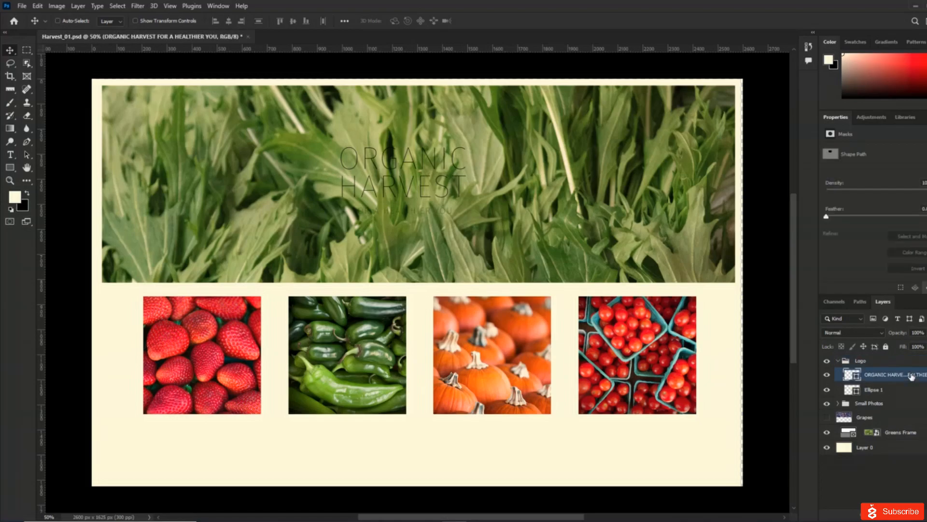
pyautogui.click(921, 390)
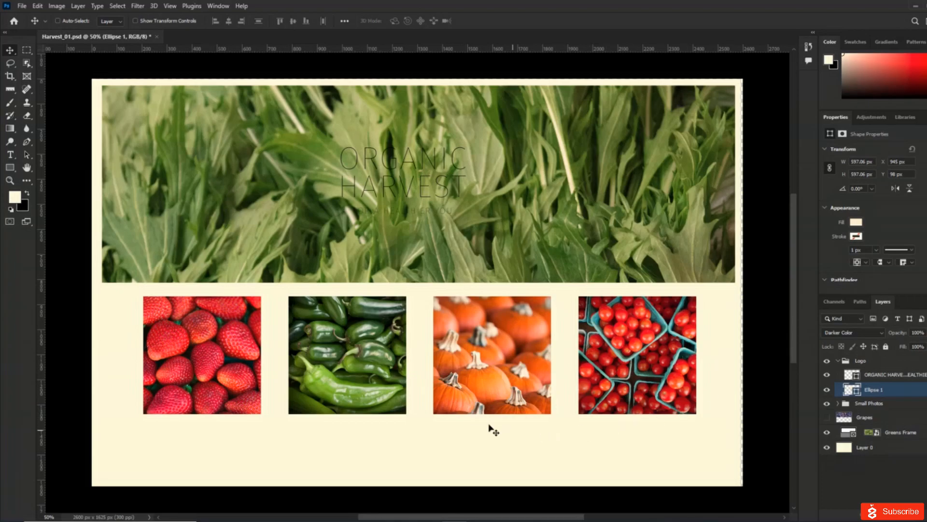
# - Draw an elliptical frame over the strawberries image with the Frame tool to mask it to a rounded shape
pyautogui.click(26, 77)
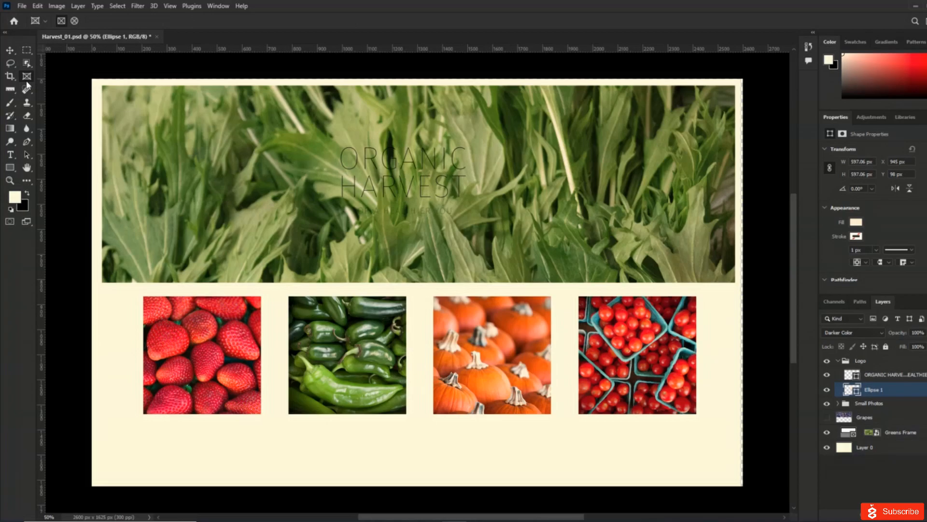
pyautogui.click(74, 20)
pyautogui.moveTo(148, 296); pyautogui.dragTo(255, 413)
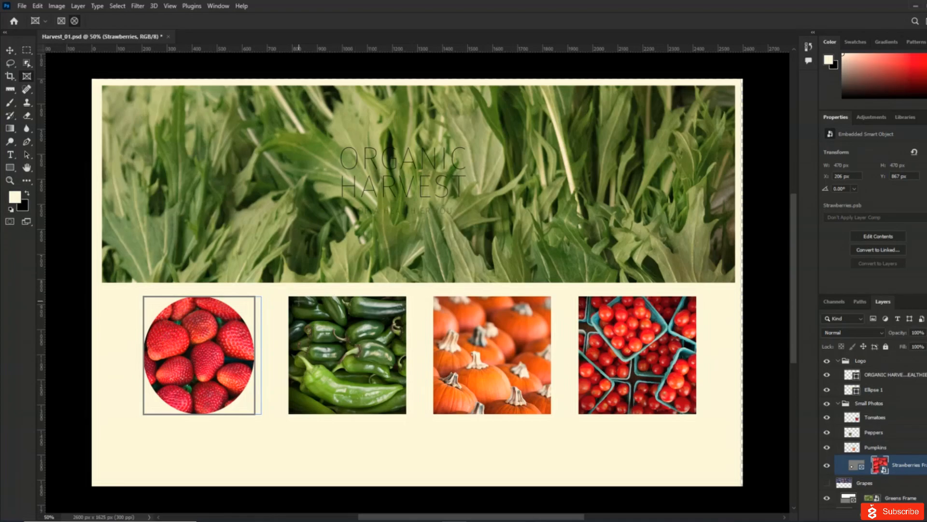
# - Draw elliptical frames over the peppers, pumpkins and tomatoes images with the Frame tool to mask each one to a rounded shape
pyautogui.moveTo(290, 300); pyautogui.dragTo(404, 411)
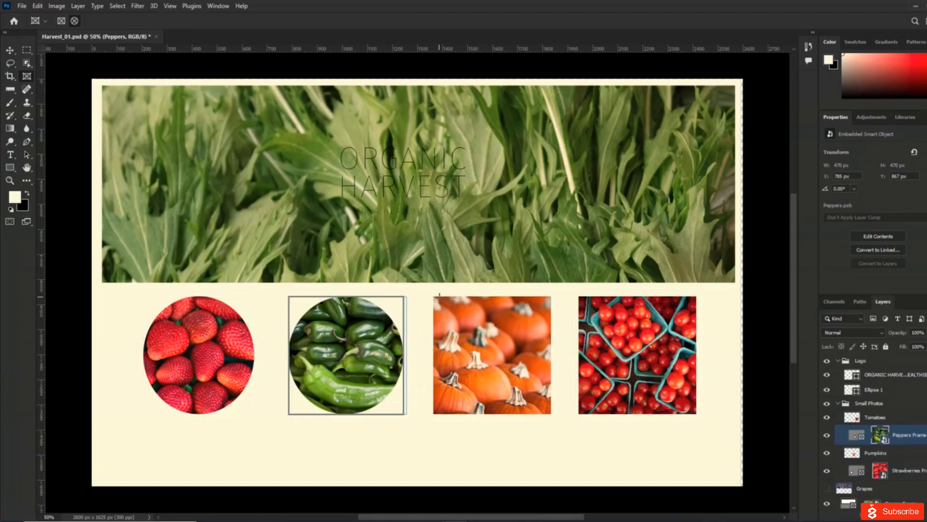
pyautogui.moveTo(434, 296); pyautogui.dragTo(553, 412)
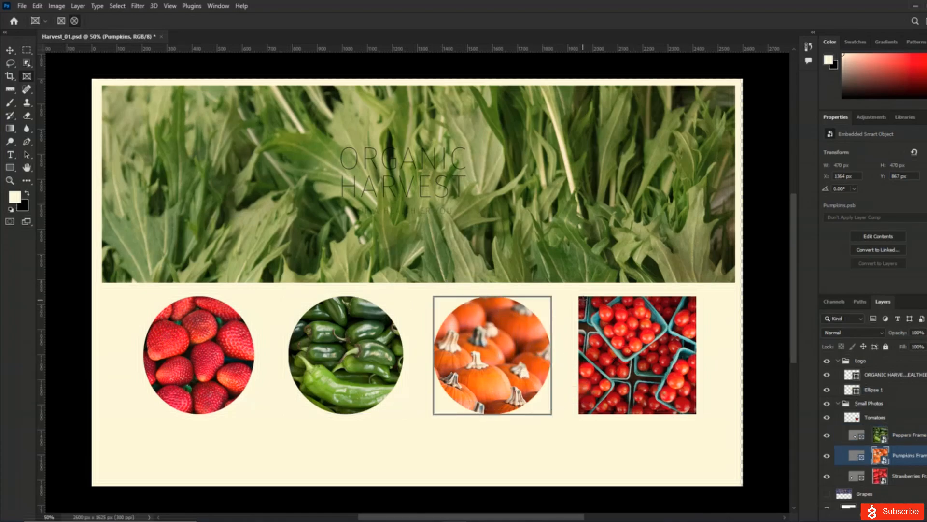
pyautogui.moveTo(581, 297); pyautogui.dragTo(694, 412)
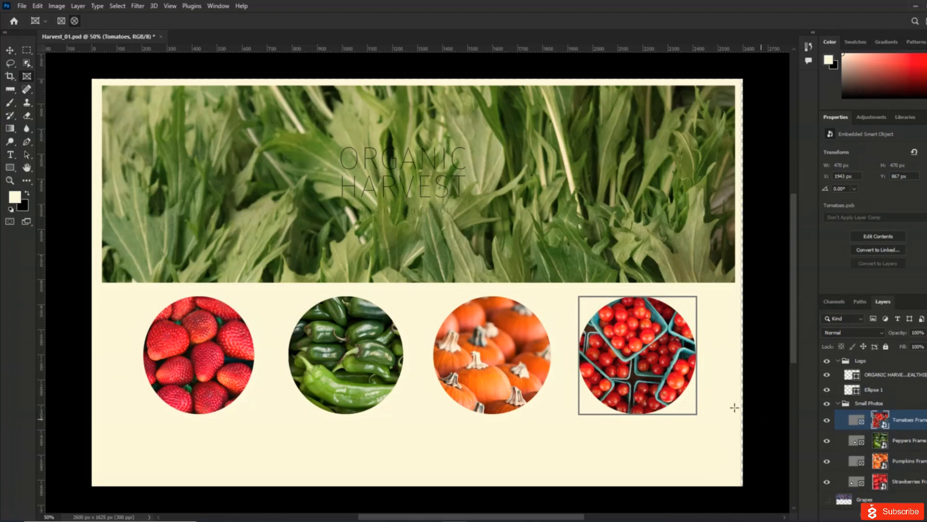
# - Save the document as Harvest_02 in Photoshop format in the 06 Layers folder, replacing the existing file
pyautogui.click(23, 6)
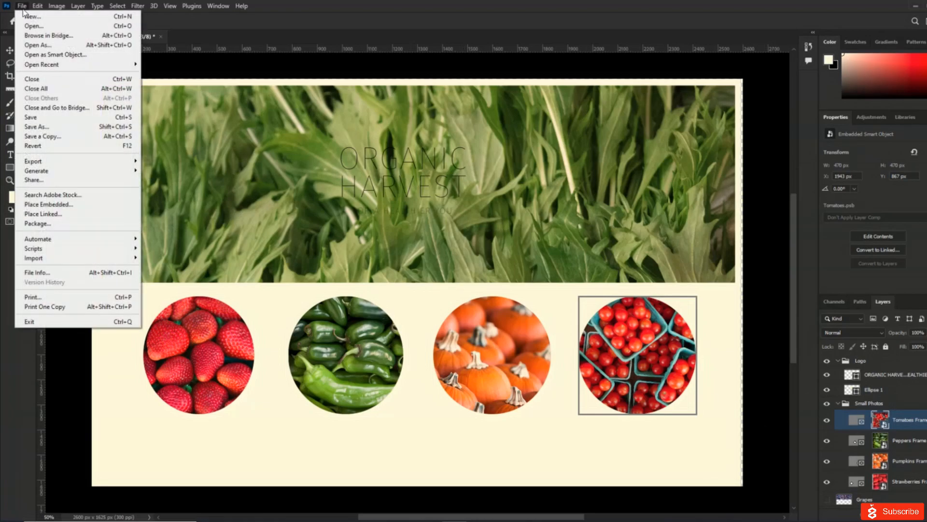
pyautogui.click(43, 119)
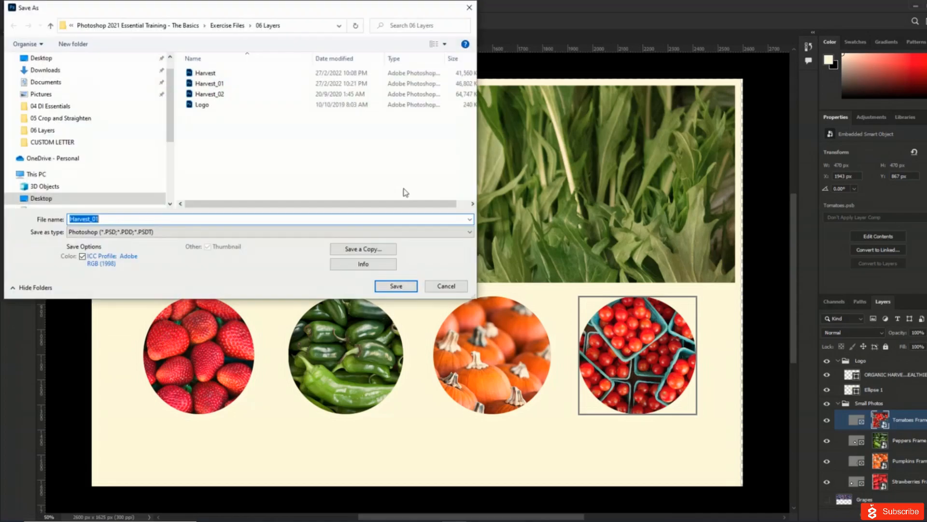
pyautogui.click(117, 219)
pyautogui.press('BackSpace')
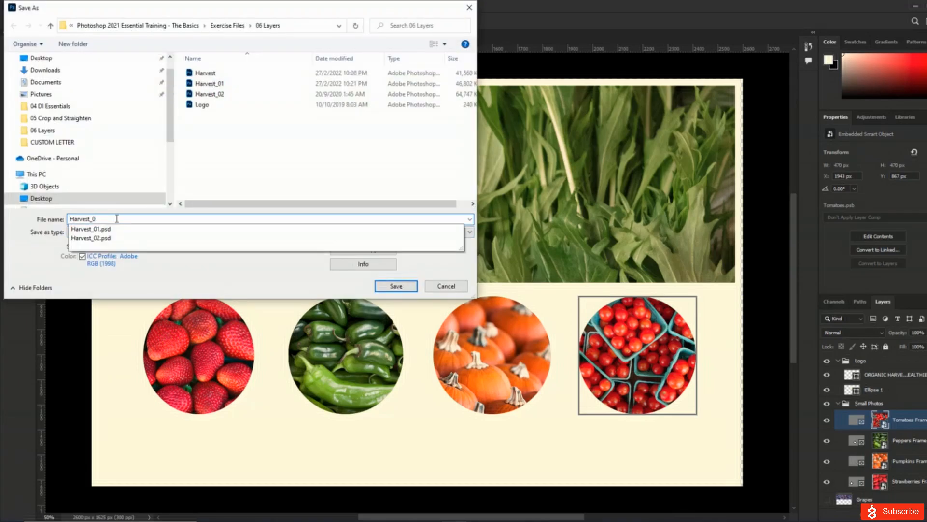
pyautogui.write('2')
pyautogui.click(217, 265)
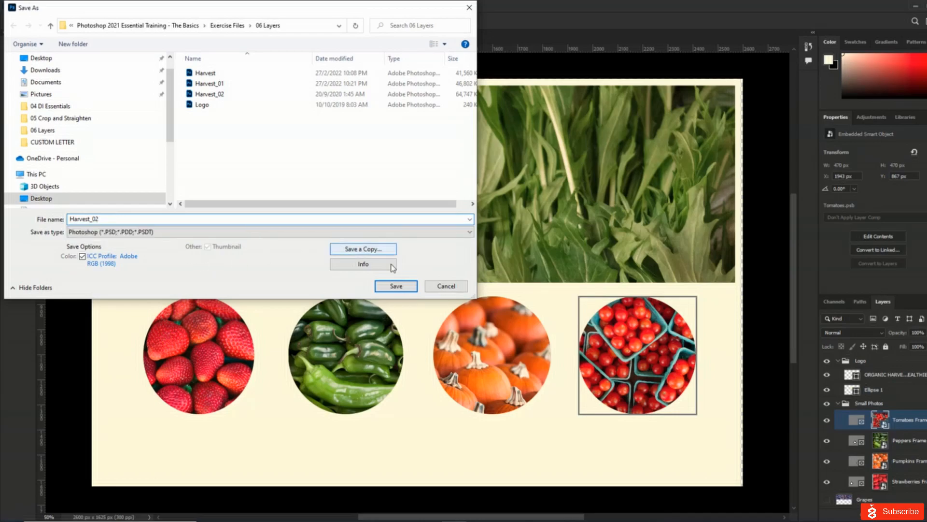
pyautogui.click(396, 286)
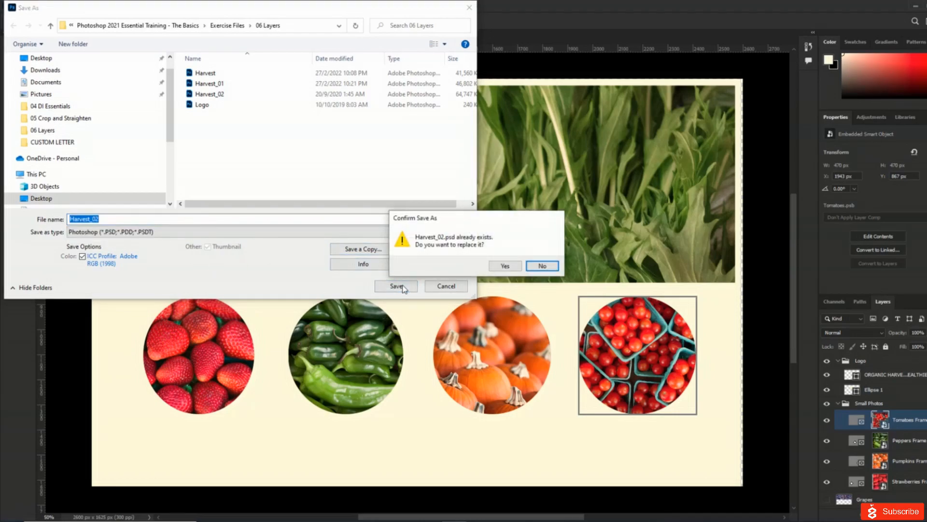
pyautogui.click(505, 266)
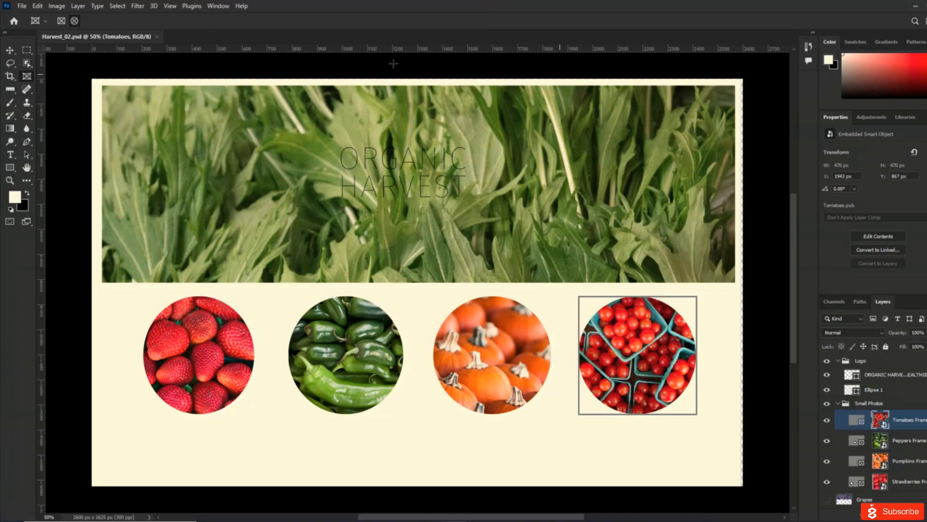
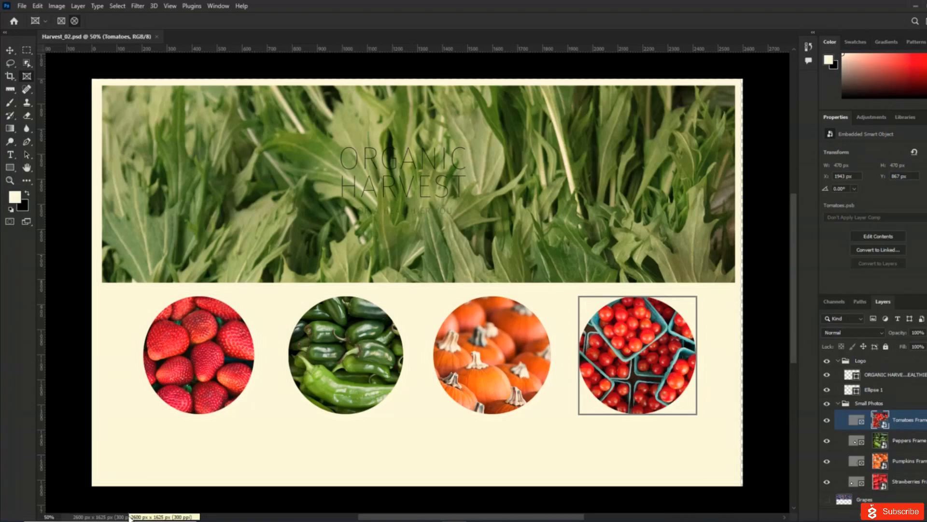
# - Set the document information readout below the canvas to show Document Sizes
pyautogui.click(129, 518)
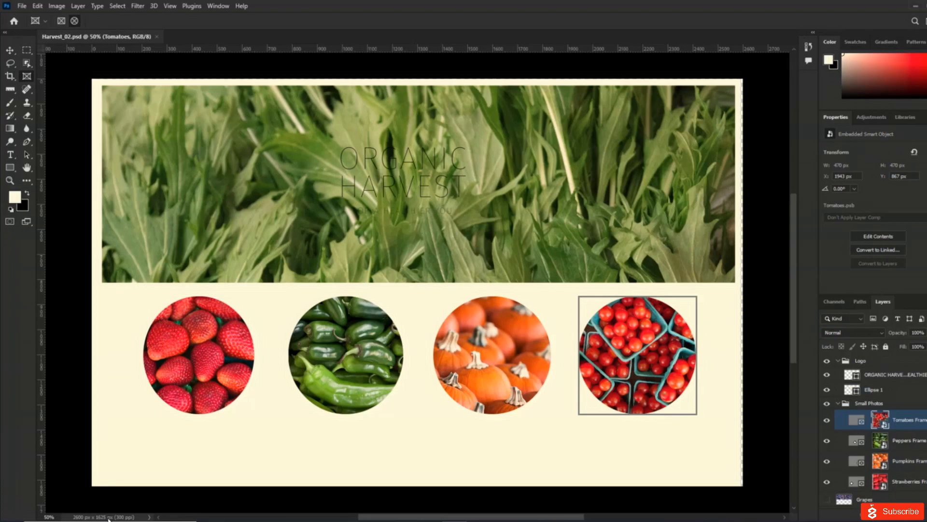
pyautogui.click(149, 517)
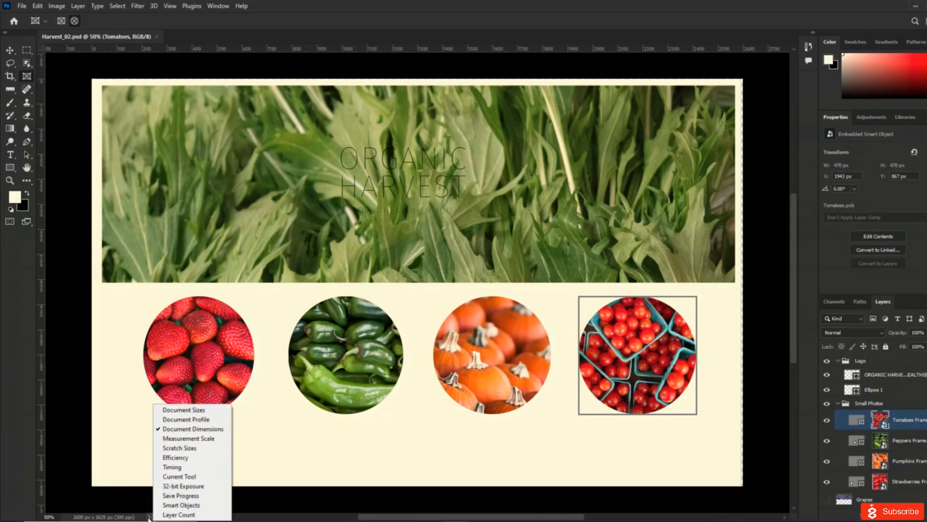
pyautogui.click(196, 410)
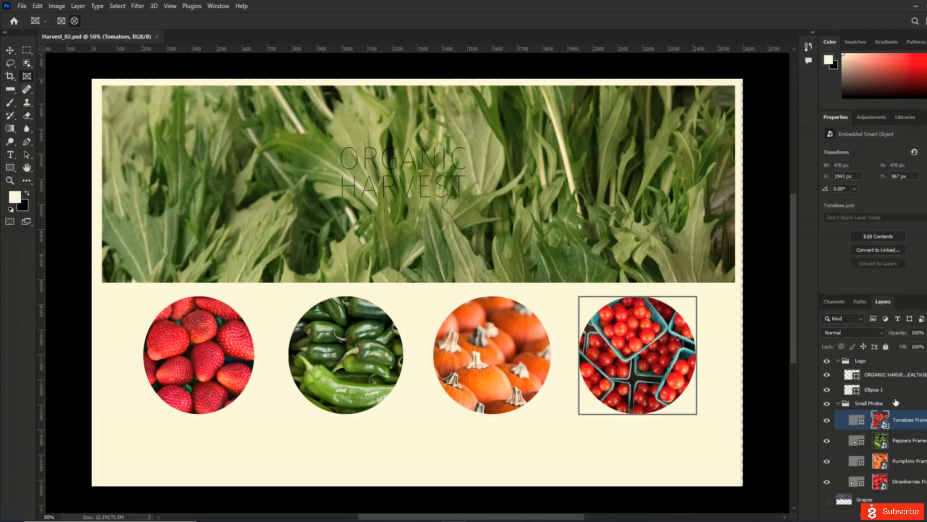
# - Select the Grapes layer below the Small Photos group and make it visible
pyautogui.scroll(-2, 896, 402)
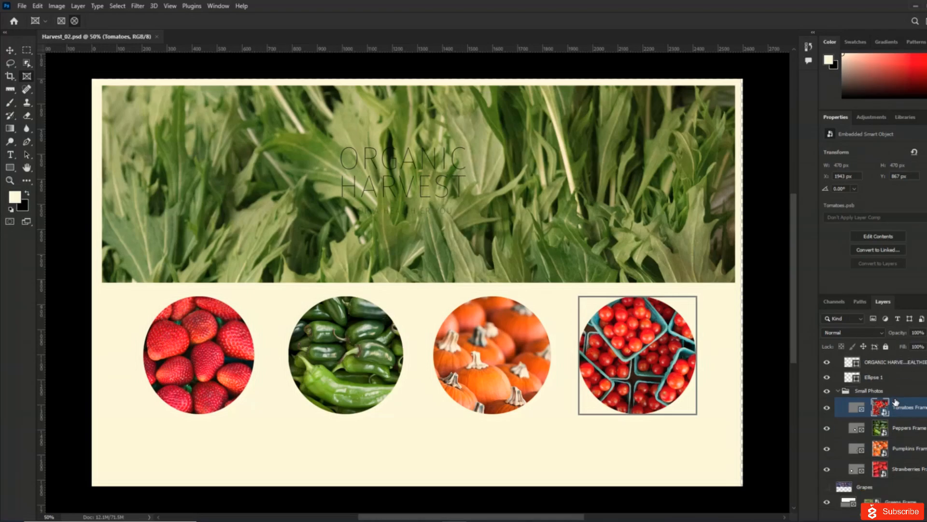
pyautogui.click(864, 475)
pyautogui.click(827, 474)
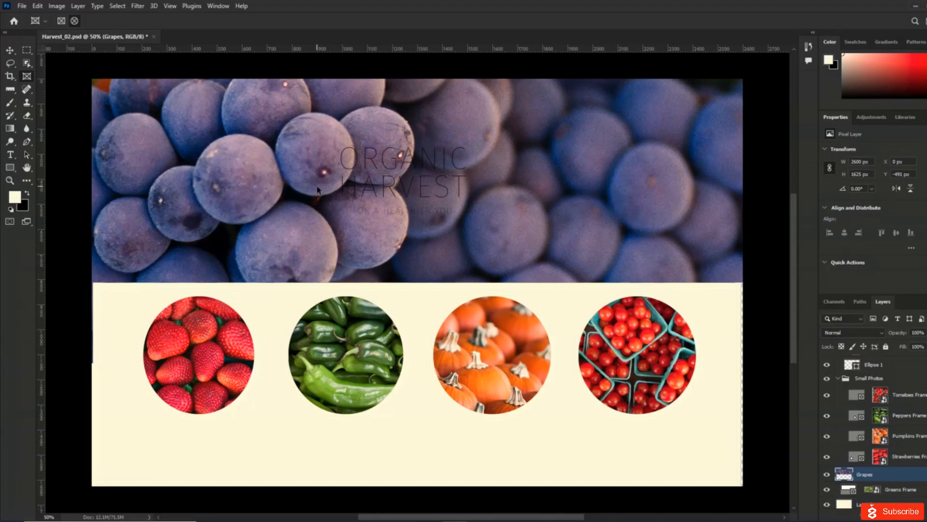
# - Crop the image to a selection of the entire canvas to trim pixels beyond its edges, and clear the selection
pyautogui.click(117, 6)
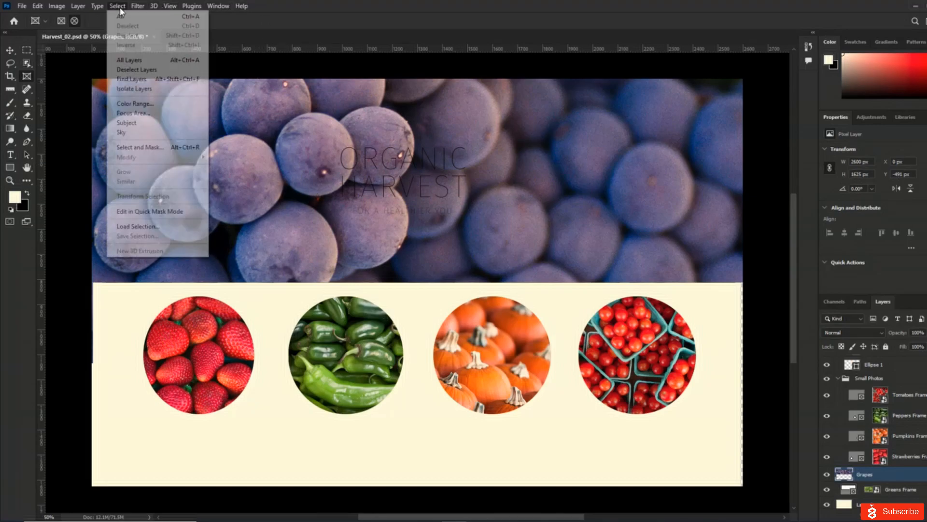
pyautogui.click(118, 14)
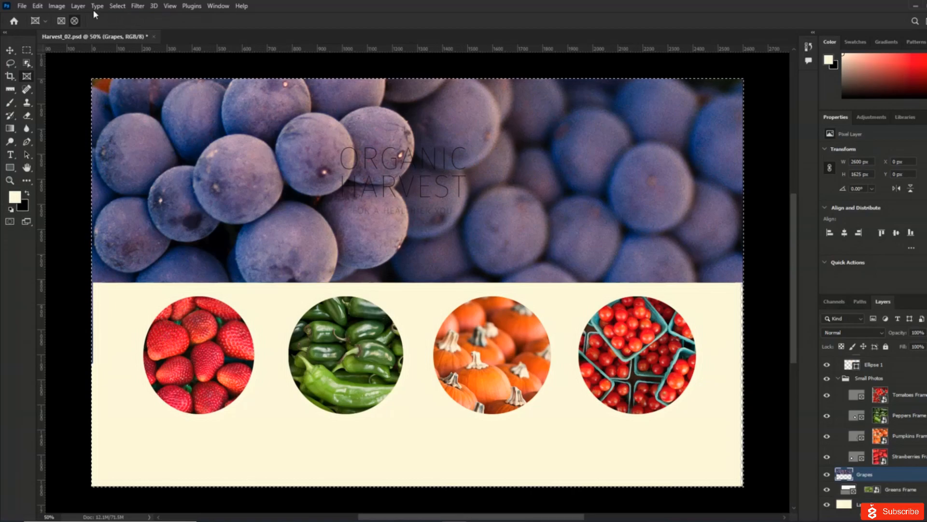
pyautogui.click(57, 6)
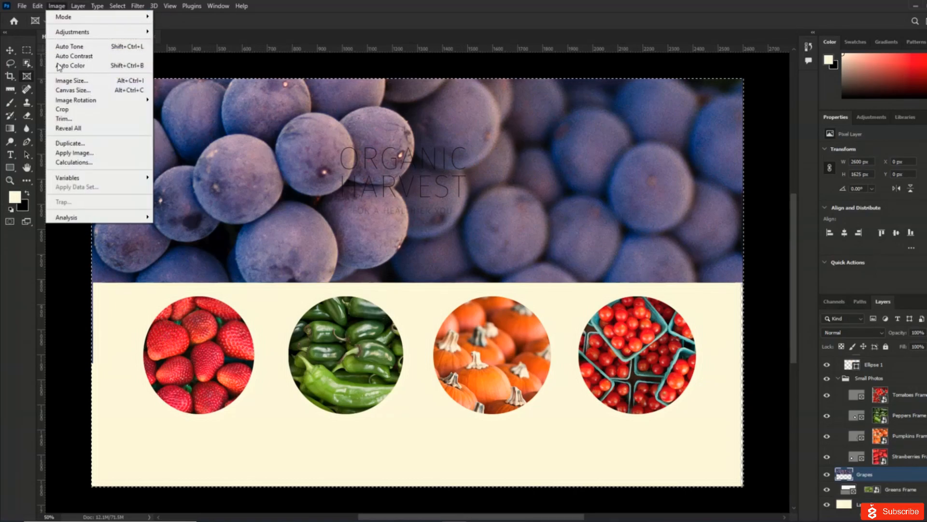
pyautogui.click(65, 109)
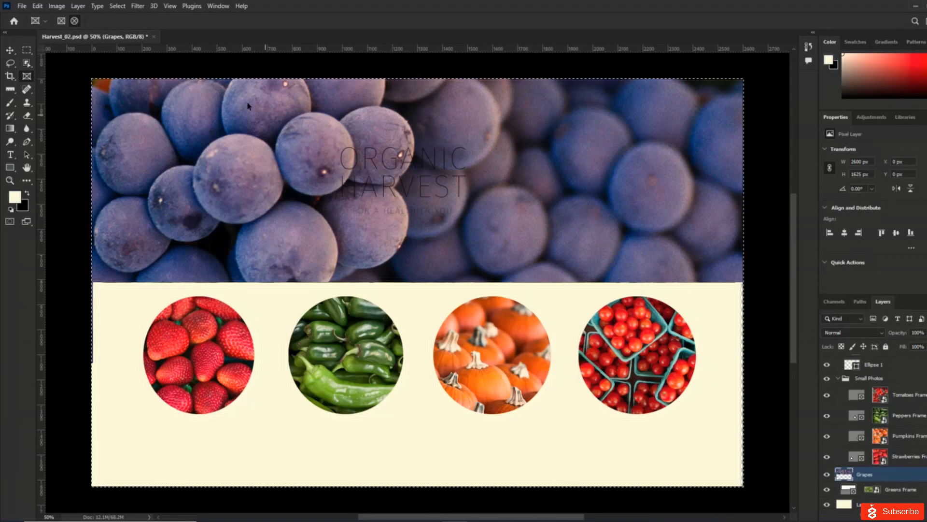
pyautogui.click(117, 7)
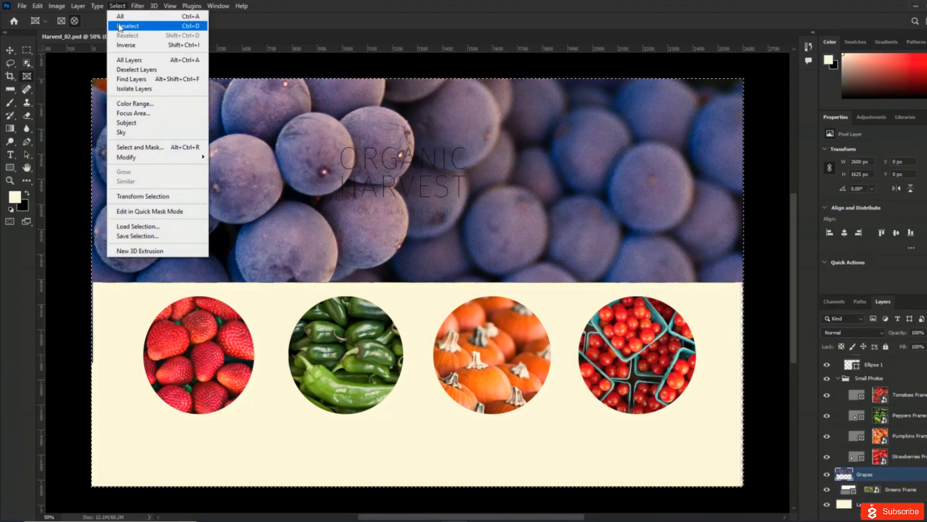
pyautogui.click(118, 23)
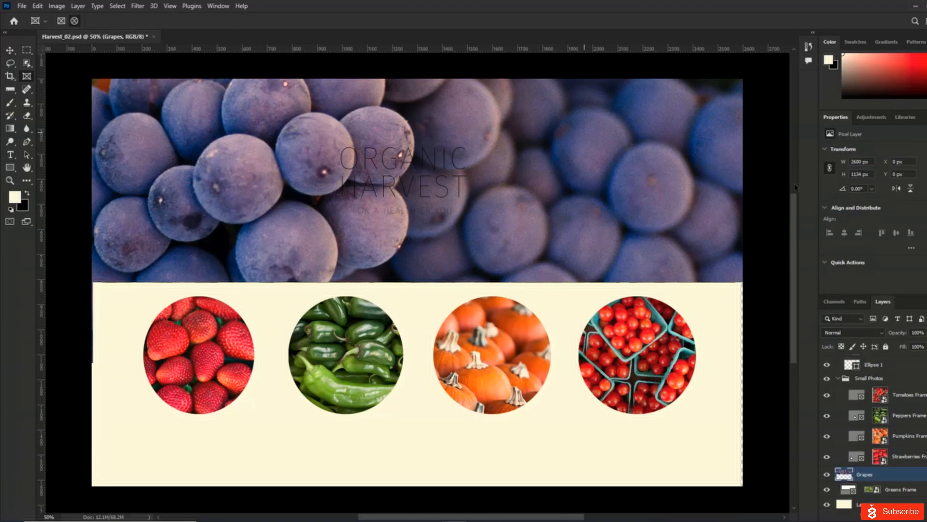
# - Hide the Grapes layer and delete it from the document
pyautogui.scroll(-1, 868, 439)
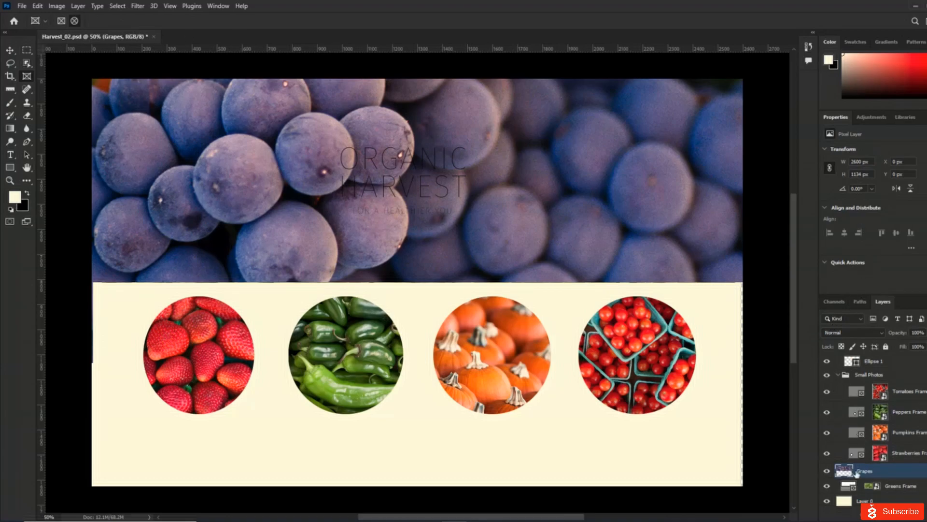
pyautogui.click(828, 471)
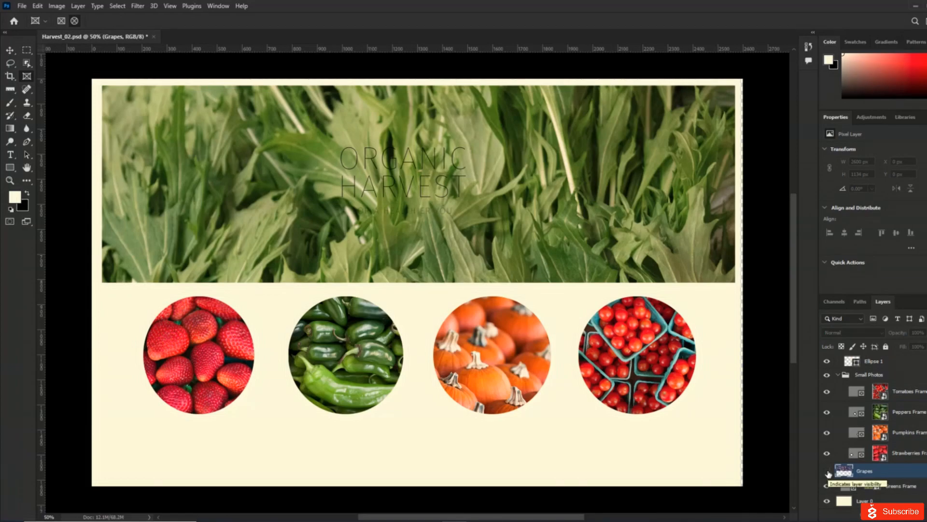
pyautogui.rightClick(882, 478)
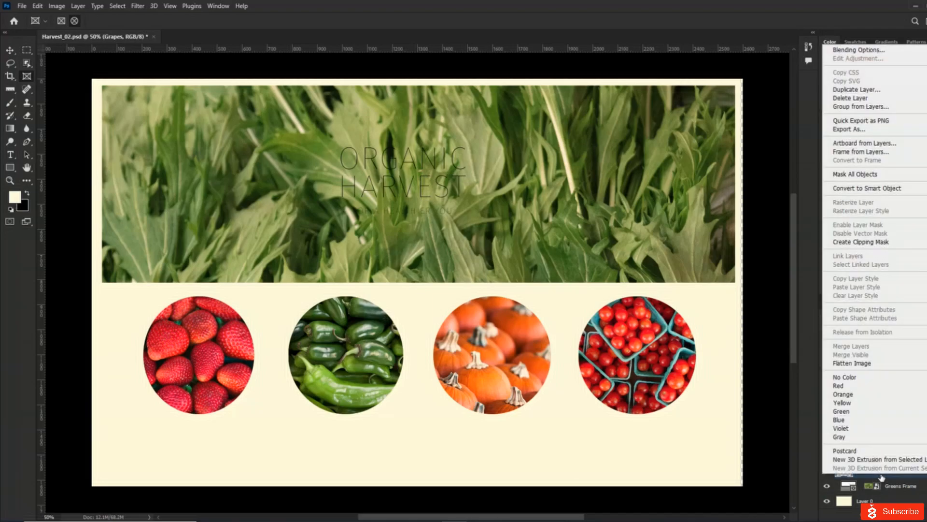
pyautogui.click(882, 478)
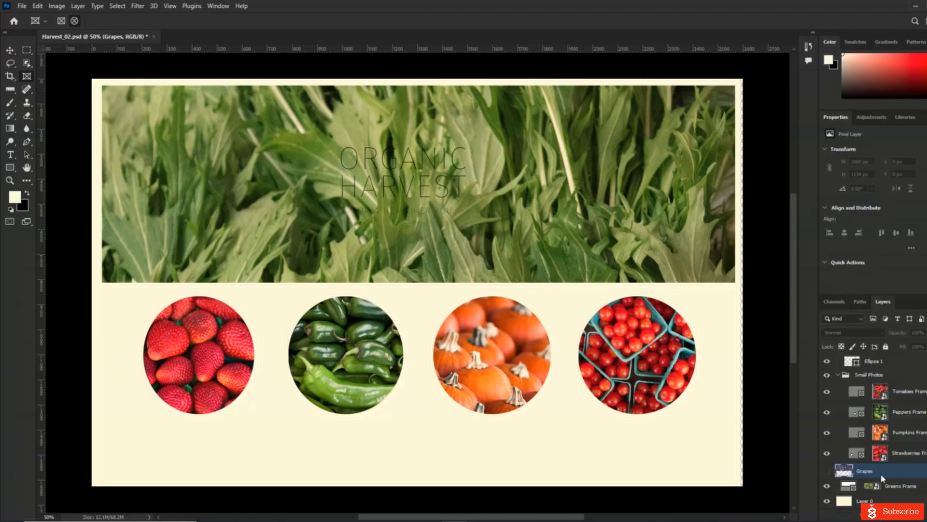
pyautogui.press('Delete')
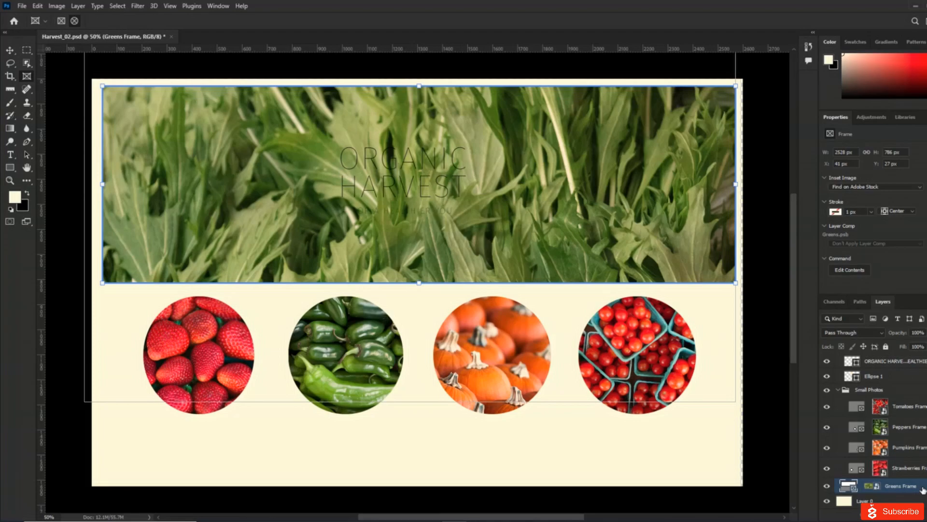
# - Try merging the Tomatoes, Peppers, Pumpkins and Strawberries frames into one layer, and undo the merge
pyautogui.click(919, 409)
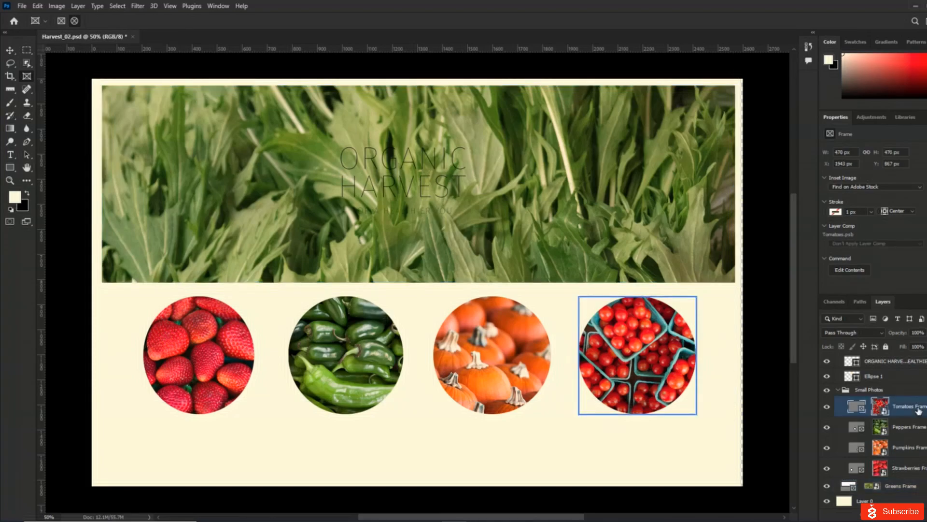
pyautogui.keyDown('shift'); pyautogui.click(908, 468); pyautogui.keyUp('shift')
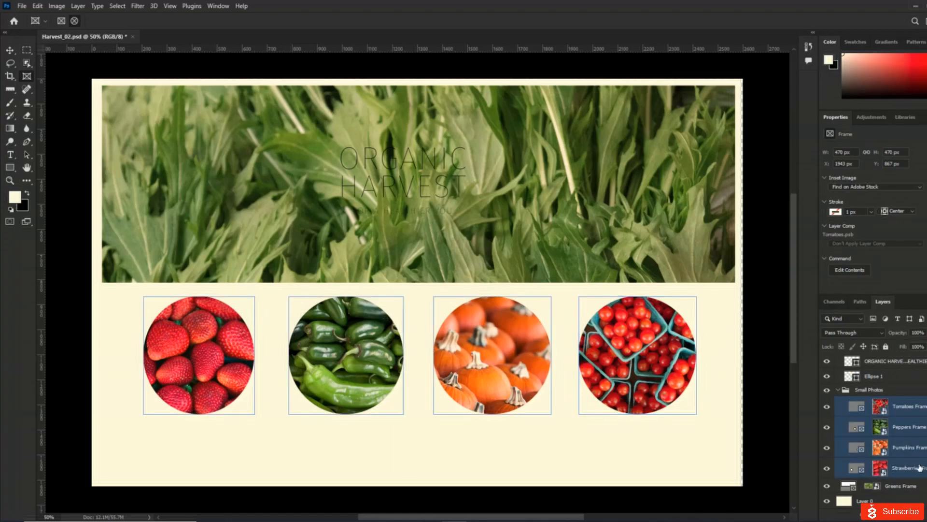
pyautogui.click(77, 6)
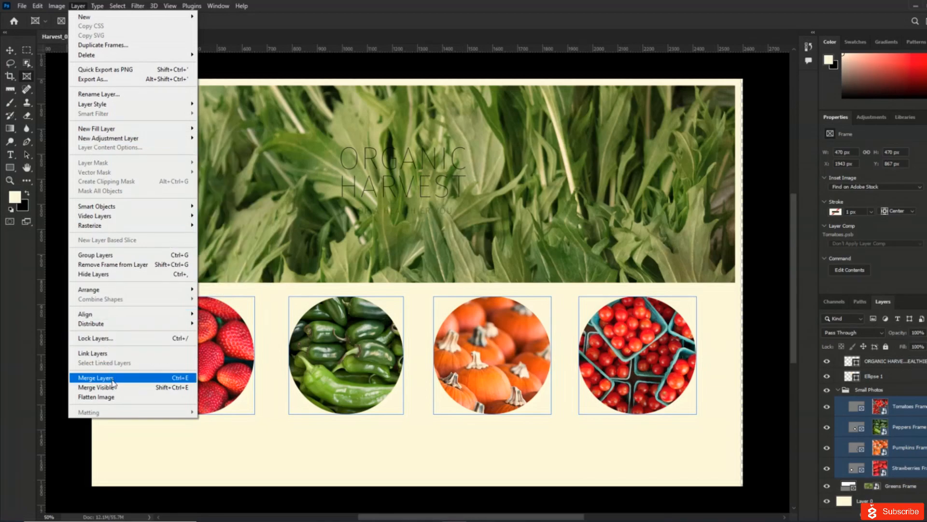
pyautogui.click(96, 377)
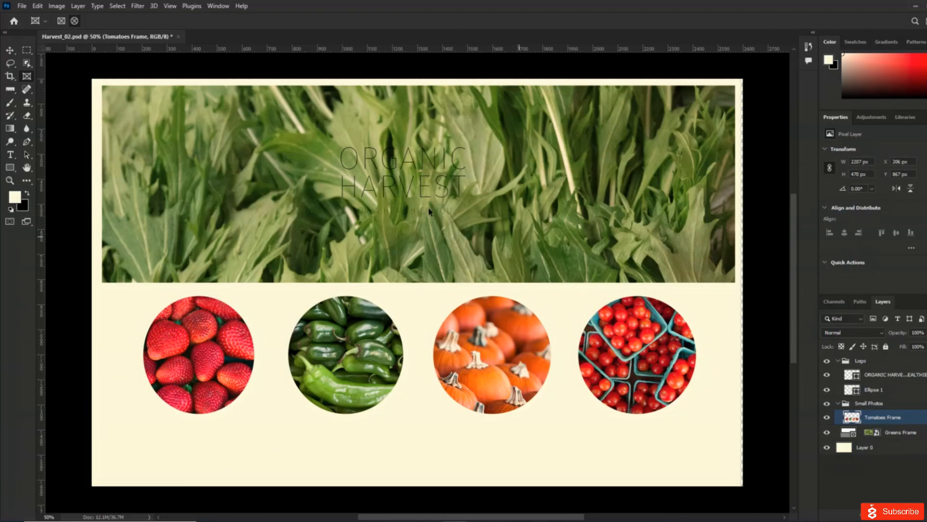
pyautogui.click(41, 6)
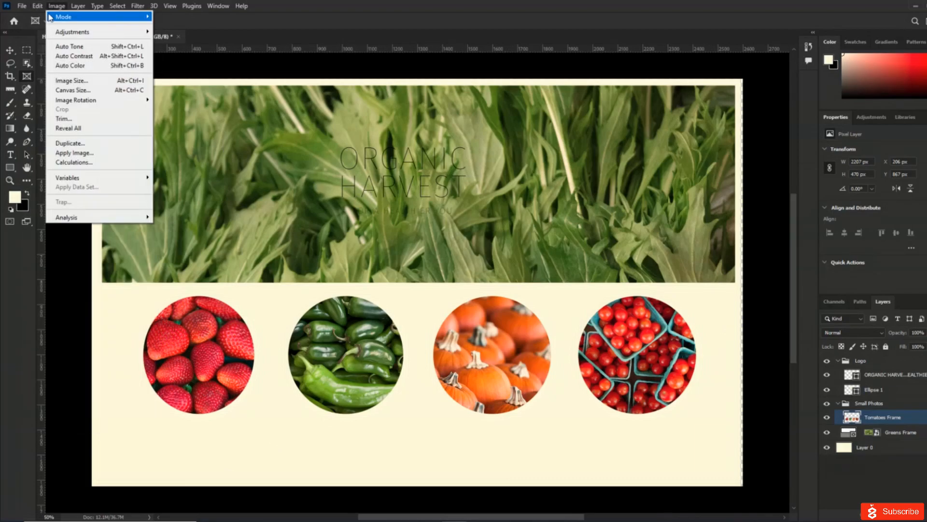
pyautogui.click(43, 18)
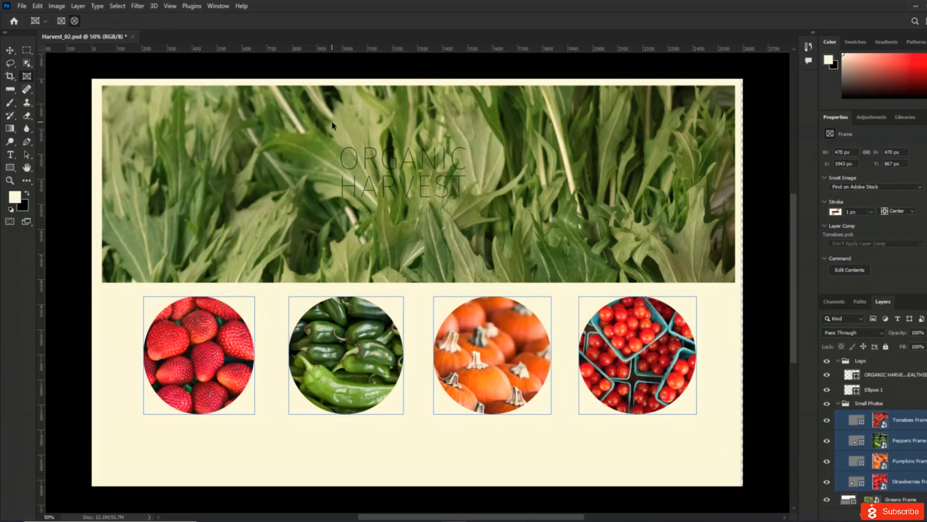
# - Try flattening the whole image into a single background layer, and undo the flattening
pyautogui.click(79, 8)
pyautogui.click(79, 8)
pyautogui.click(79, 8)
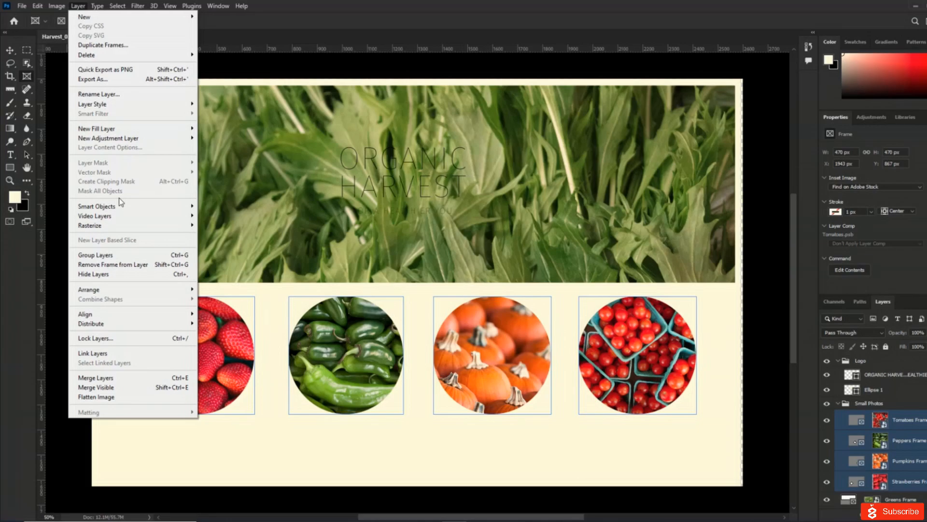
pyautogui.click(96, 396)
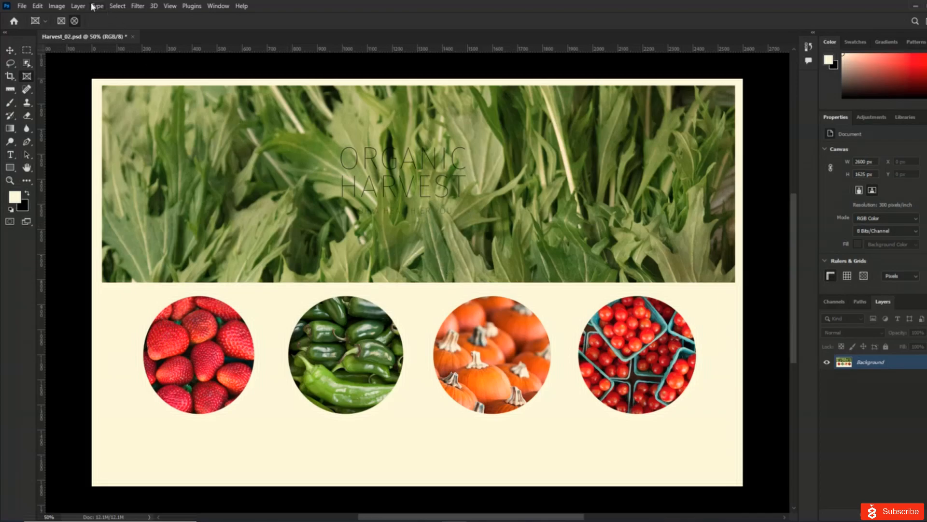
pyautogui.click(37, 6)
pyautogui.click(41, 17)
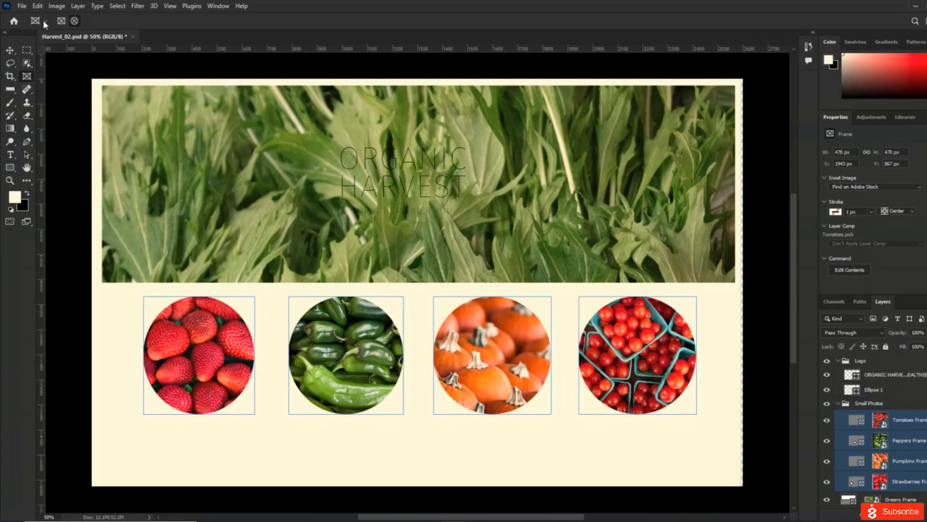
# - Close the Harvest_02 document without saving its changes
pyautogui.click(23, 6)
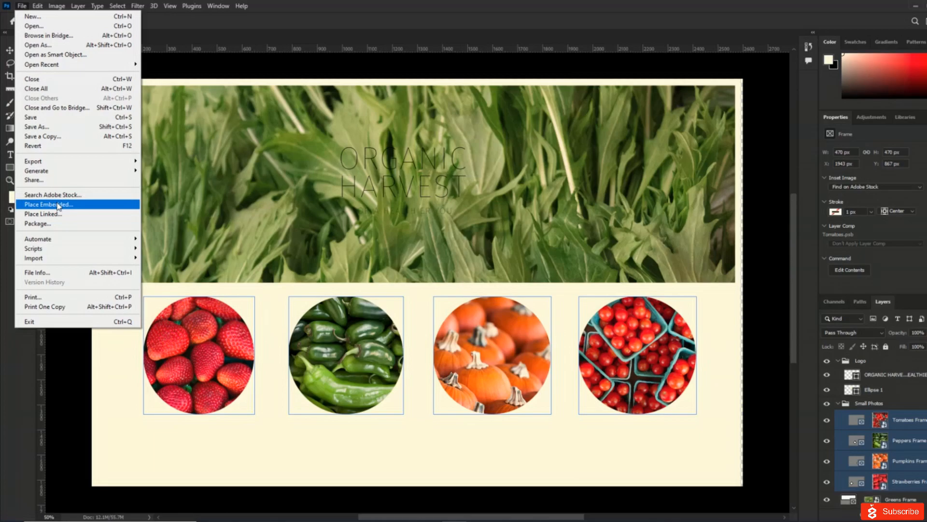
pyautogui.click(58, 79)
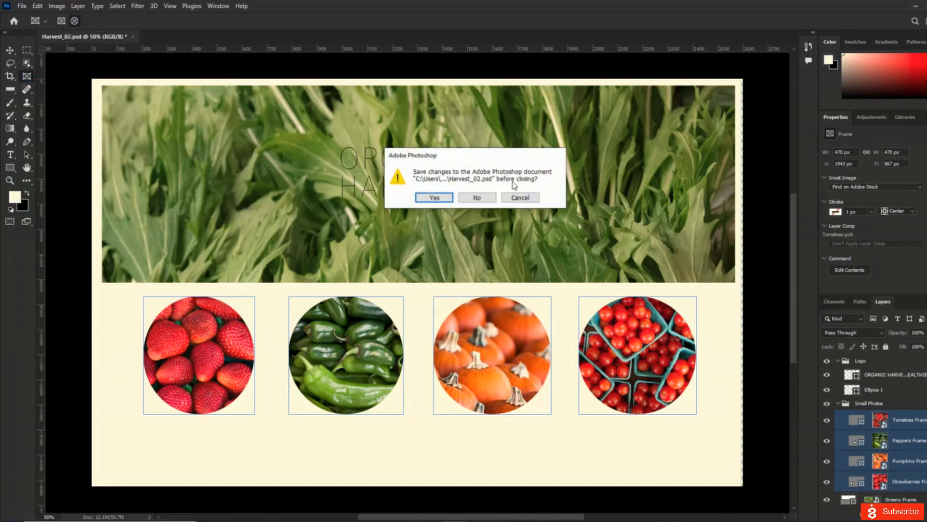
pyautogui.click(476, 199)
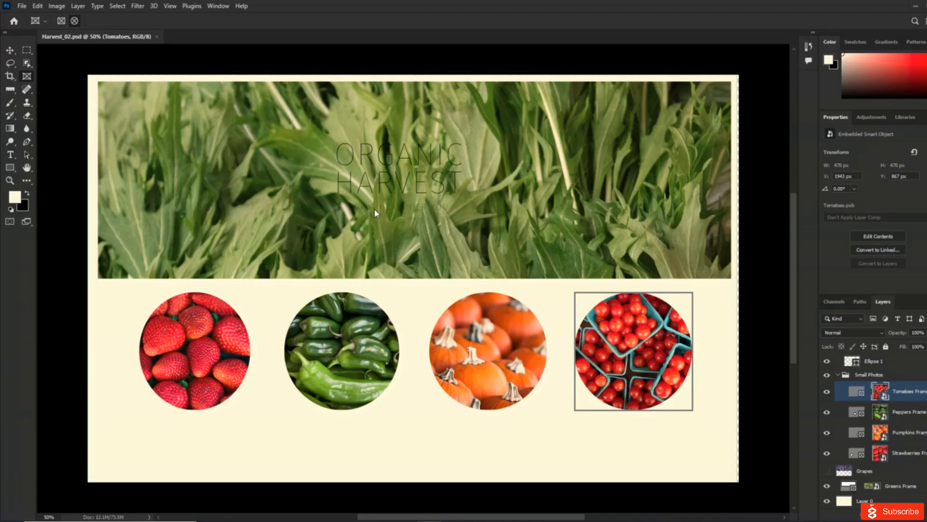
# - Set the quick export format to JPG with quality 90 in the export preferences
pyautogui.click(23, 7)
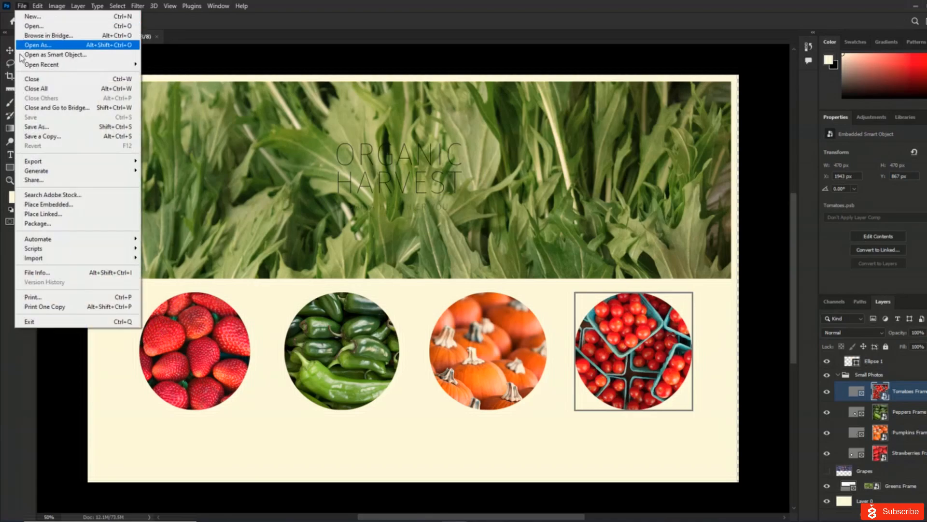
pyautogui.moveTo(41, 161)
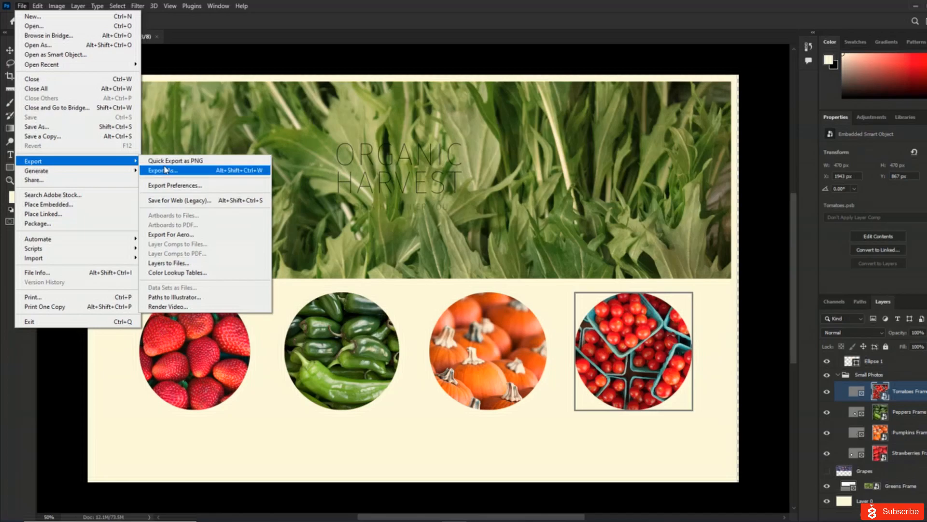
pyautogui.click(171, 185)
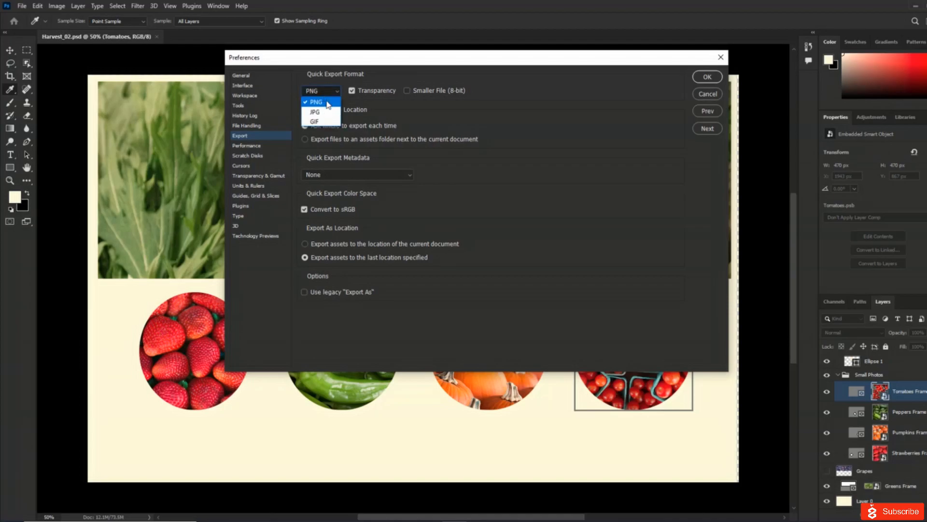
pyautogui.click(327, 111)
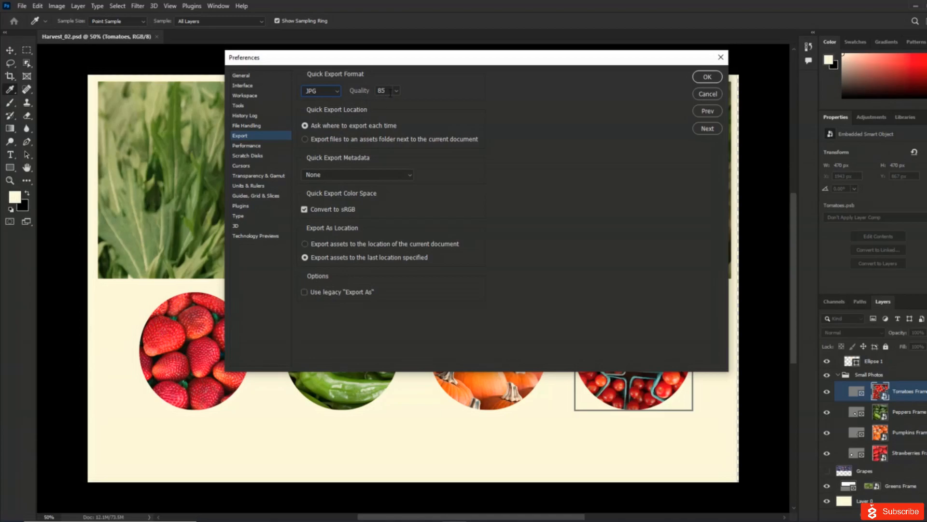
pyautogui.moveTo(387, 92); pyautogui.dragTo(369, 93)
pyautogui.write('90')
pyautogui.click(454, 93)
# - Set quick exports to an assets folder beside the document with Copyright and Contact Info metadata, and Export As to the current document's location
pyautogui.click(347, 140)
pyautogui.click(352, 176)
pyautogui.click(355, 197)
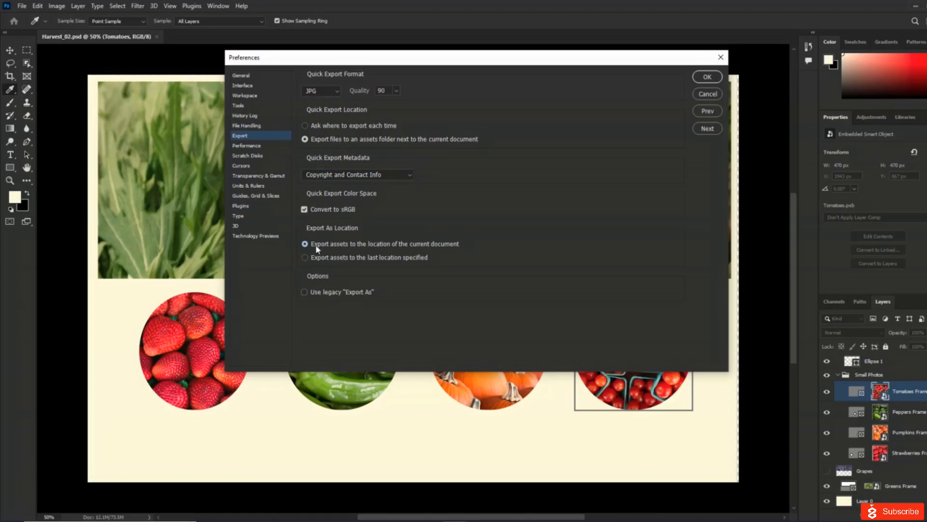
pyautogui.click(707, 76)
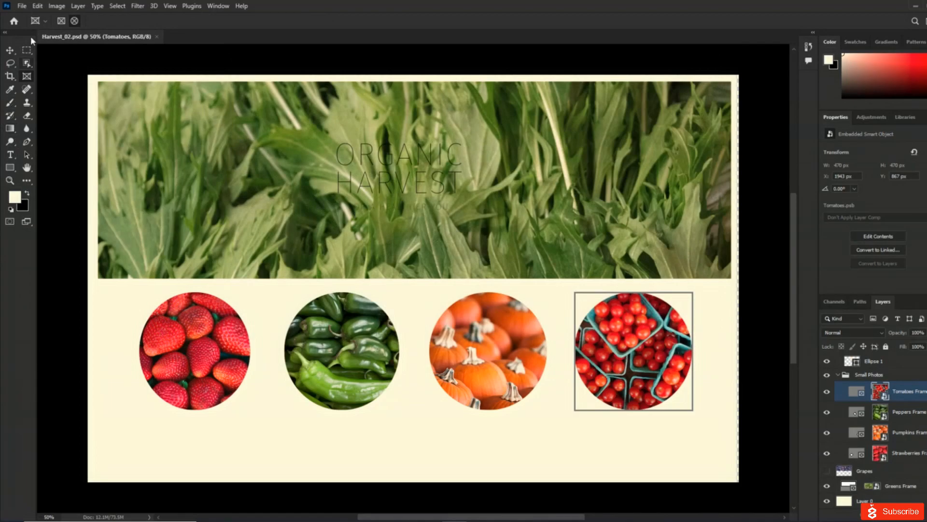
# - Quick-export the Harvest_02 document as a JPG
pyautogui.click(22, 7)
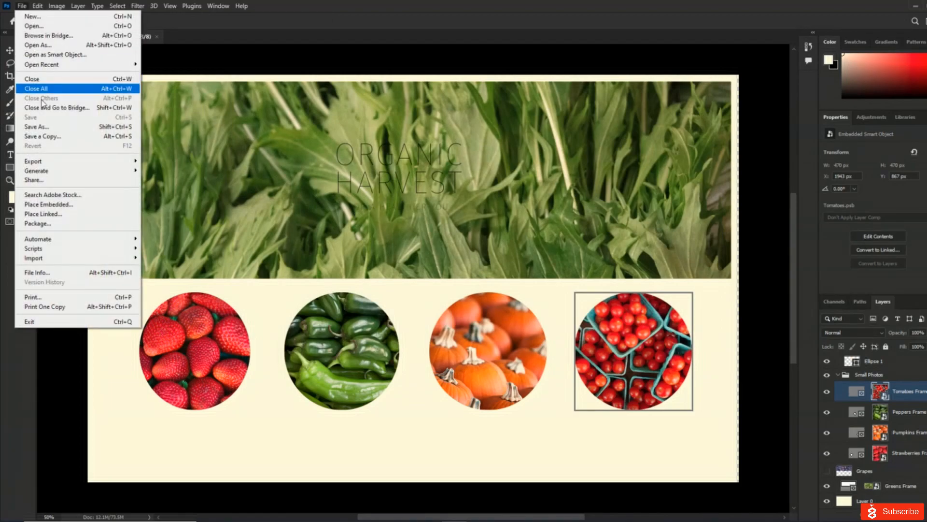
pyautogui.moveTo(127, 164)
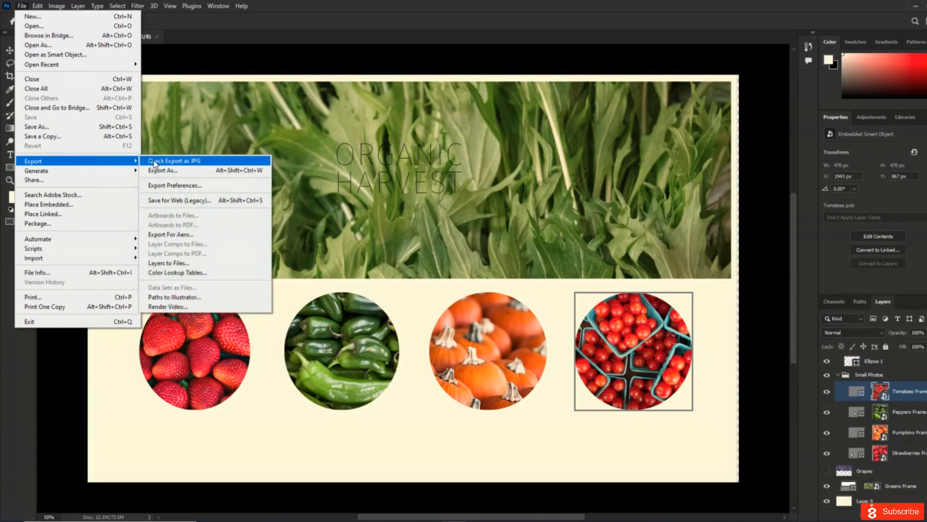
pyautogui.click(167, 163)
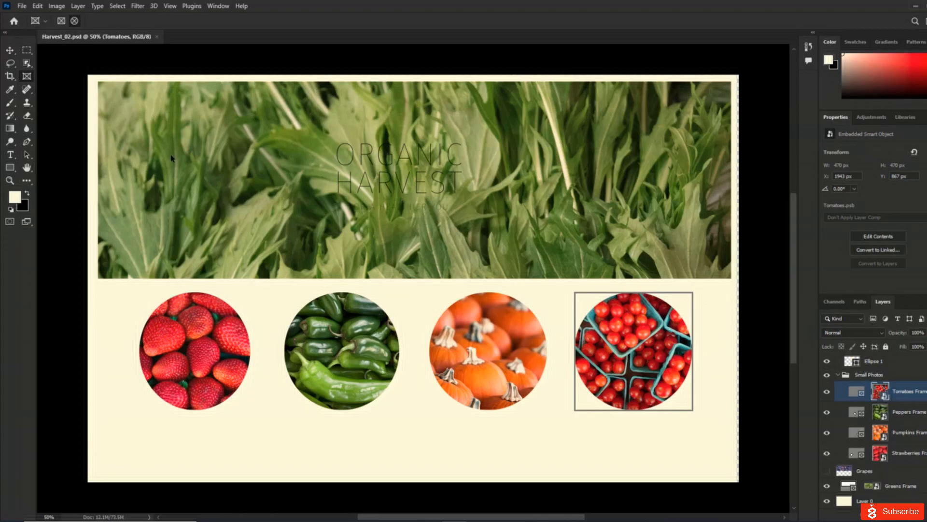
# - Set up an Export As of the document as JPG, 1200 px wide, with Copyright and Contact Info metadata and the color profile embedded
pyautogui.click(21, 7)
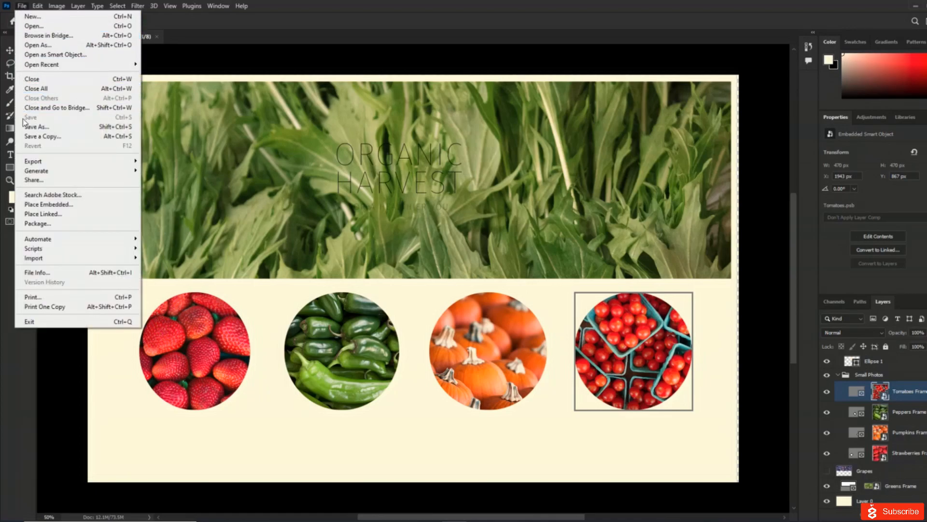
pyautogui.moveTo(125, 163)
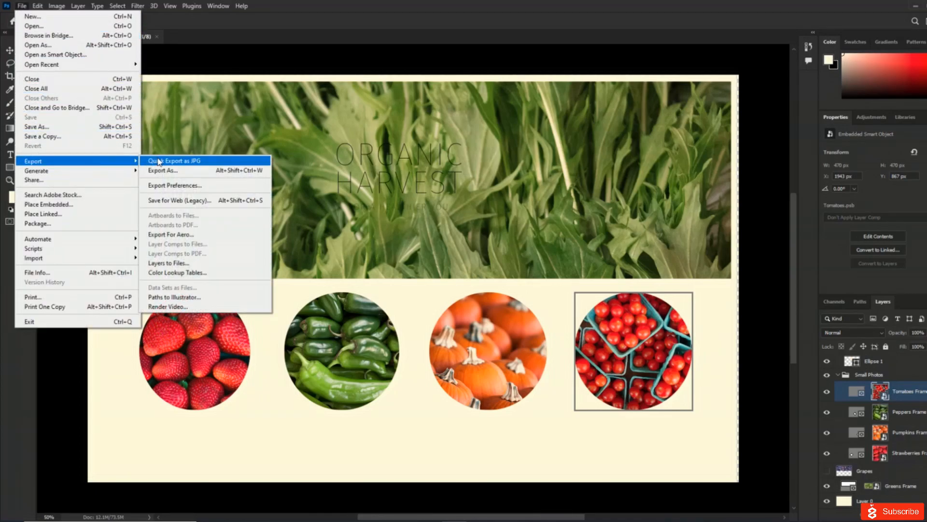
pyautogui.click(164, 170)
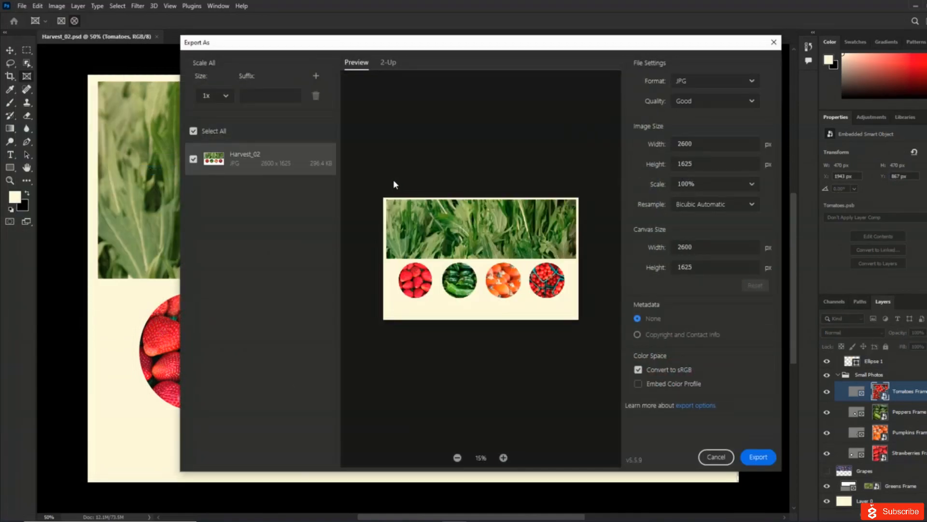
pyautogui.click(726, 80)
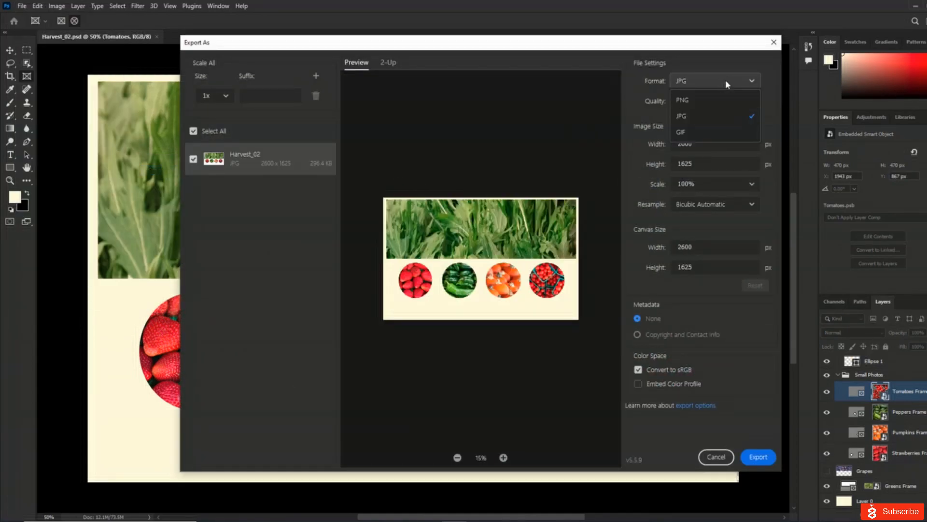
pyautogui.click(726, 80)
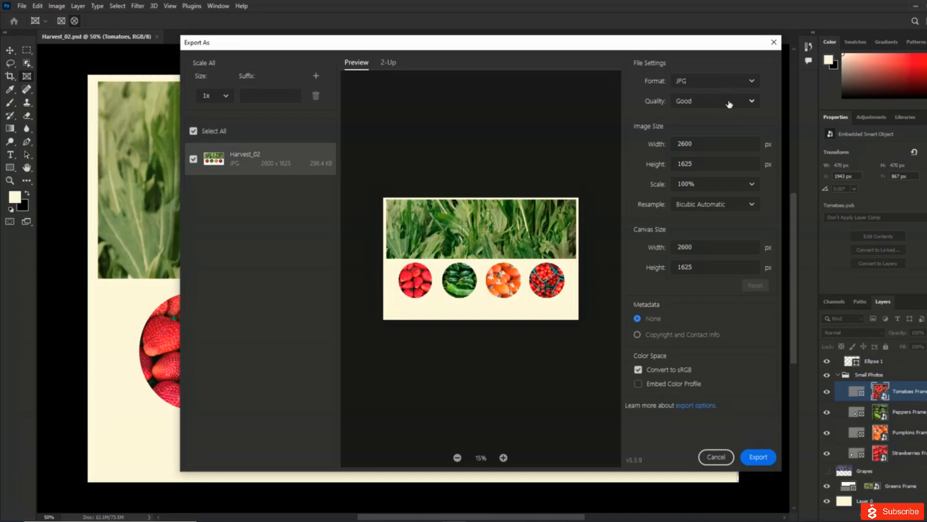
pyautogui.click(730, 102)
pyautogui.click(729, 103)
pyautogui.doubleClick(696, 147)
pyautogui.write('1200')
pyautogui.press('Tab')
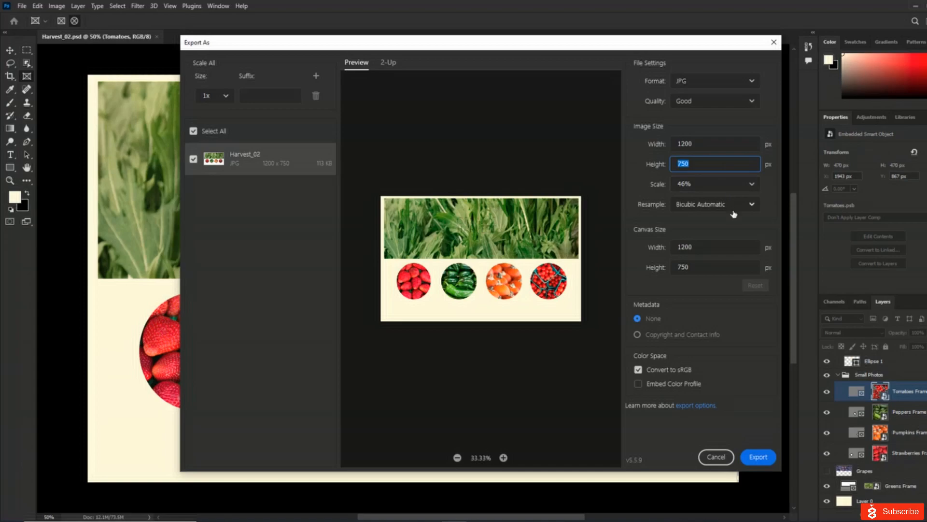
pyautogui.click(656, 336)
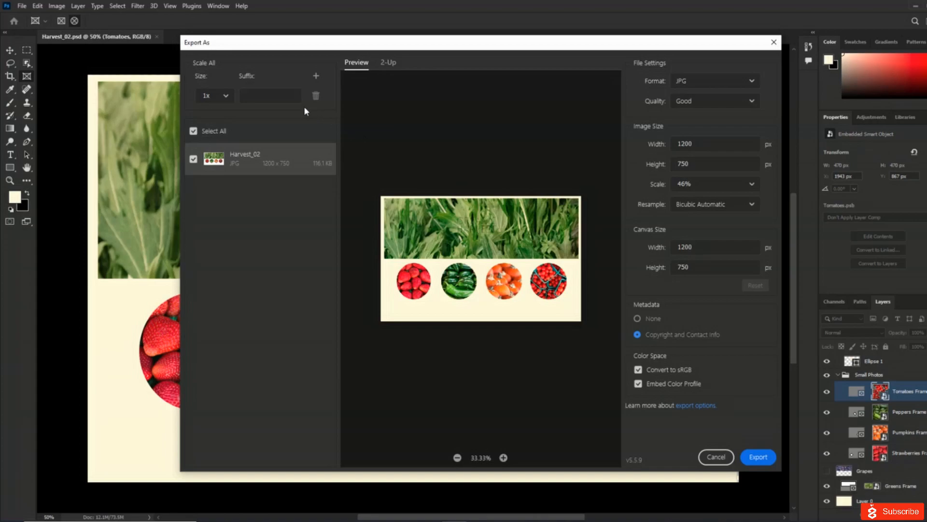
# - Try adding a second export size at 0.5x with its suffix, and remove it from the sizes
pyautogui.click(316, 76)
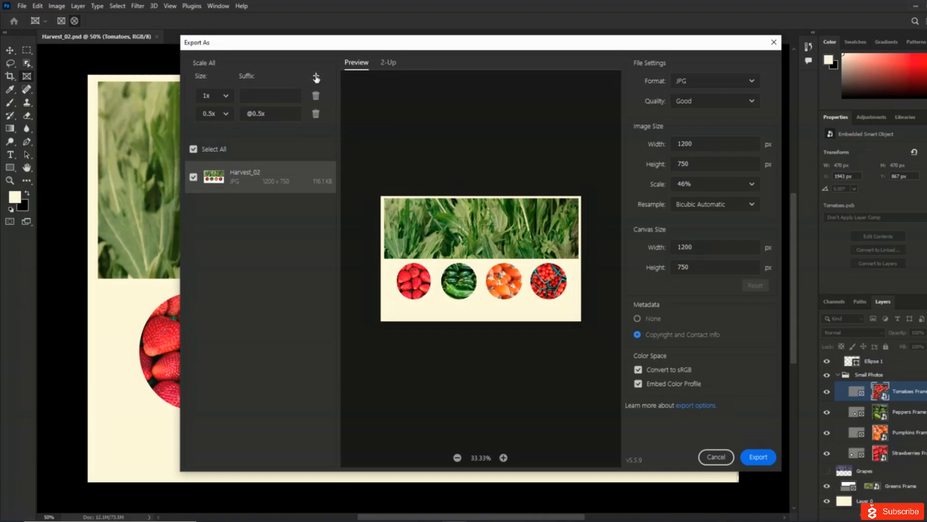
pyautogui.click(224, 114)
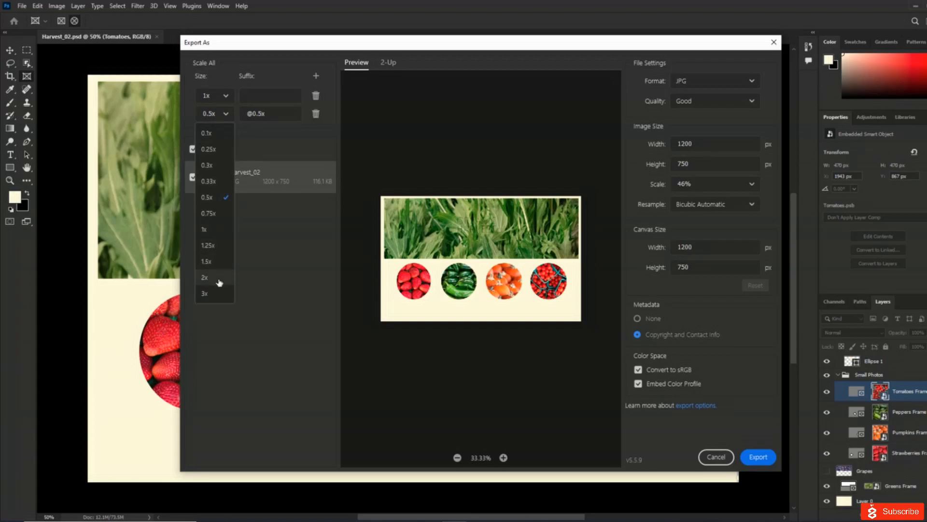
pyautogui.click(305, 134)
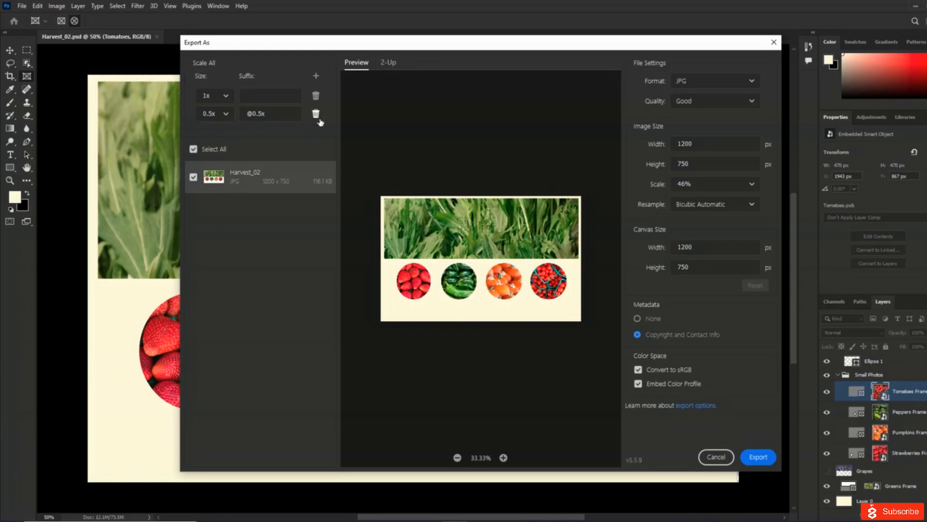
pyautogui.click(315, 114)
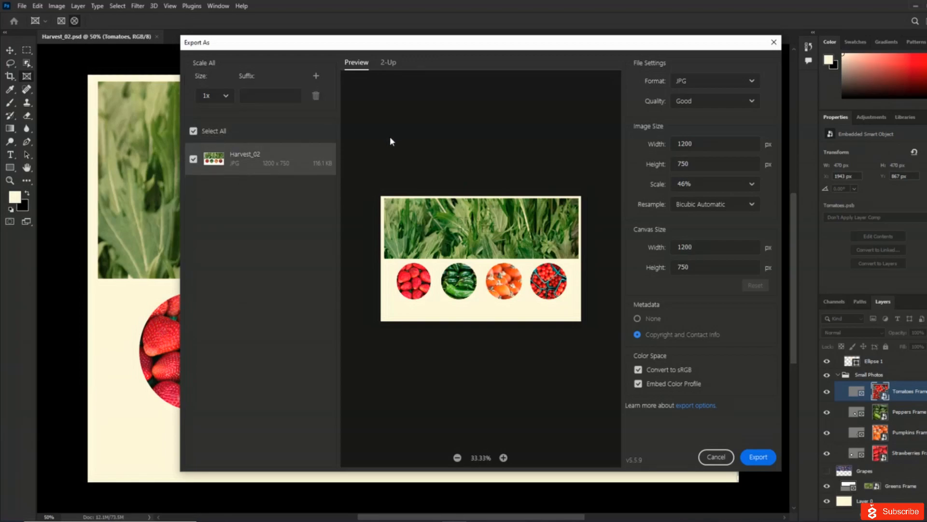
# - Export the JPG to the 06 Layers folder under the file name Harvest_02 1200px
pyautogui.click(758, 456)
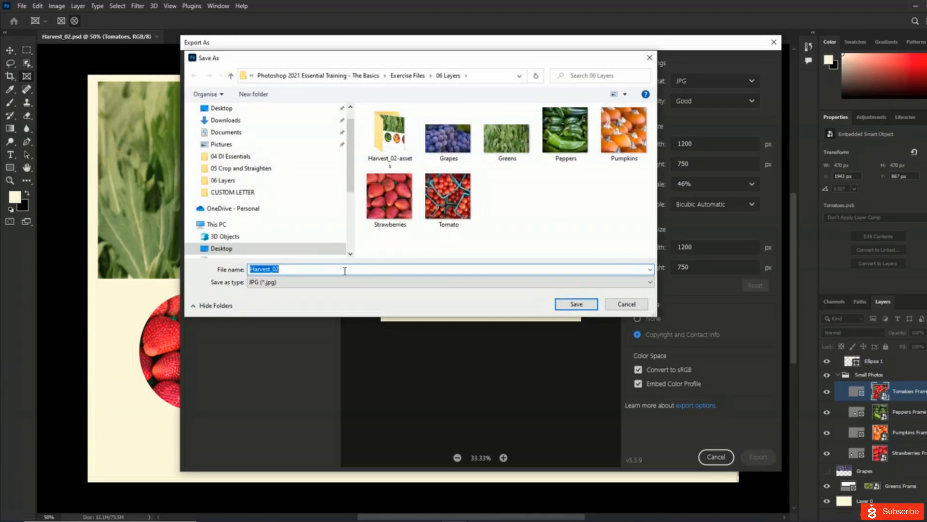
pyautogui.click(301, 269)
pyautogui.write('1200px')
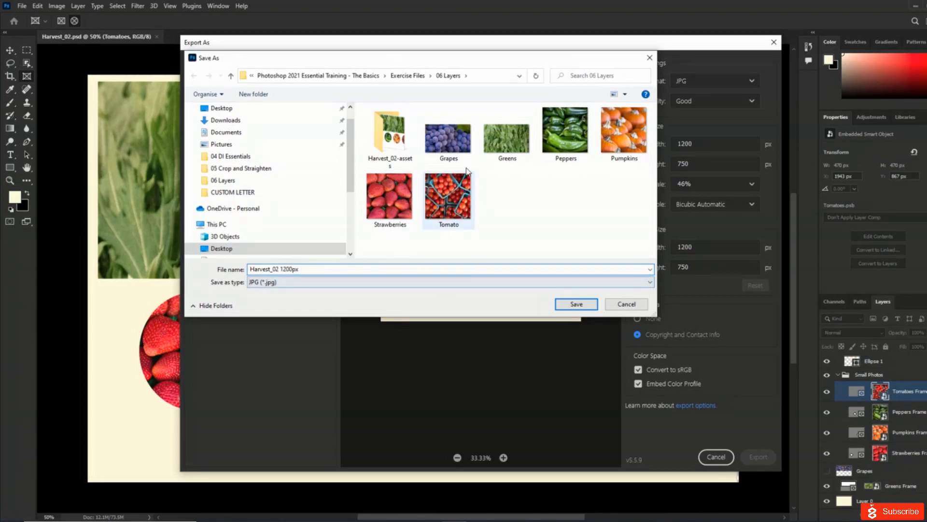
pyautogui.click(567, 307)
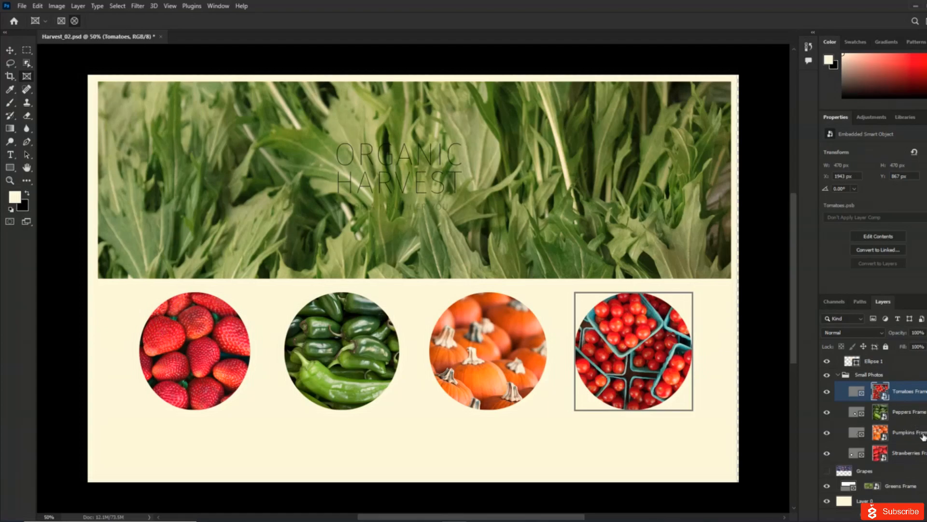
# - Select the Tomatoes, Peppers, Pumpkins and Strawberries frames, examine their Export As format and quality options, and close without exporting
pyautogui.keyDown('shift'); pyautogui.click(922, 457); pyautogui.keyUp('shift')
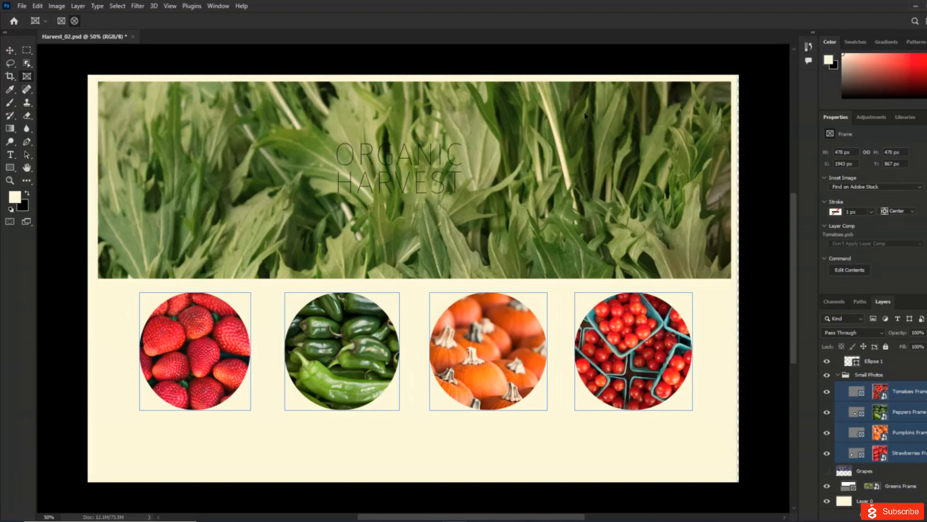
pyautogui.click(80, 8)
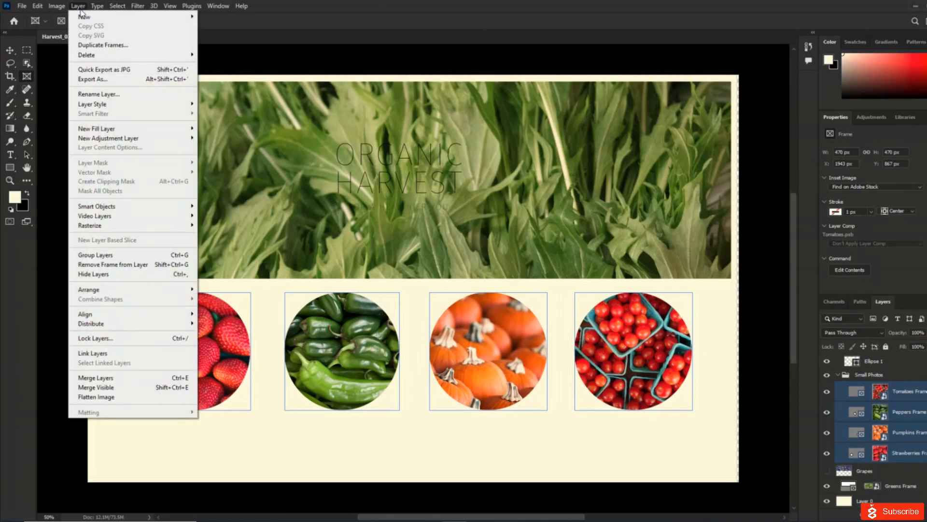
pyautogui.click(81, 79)
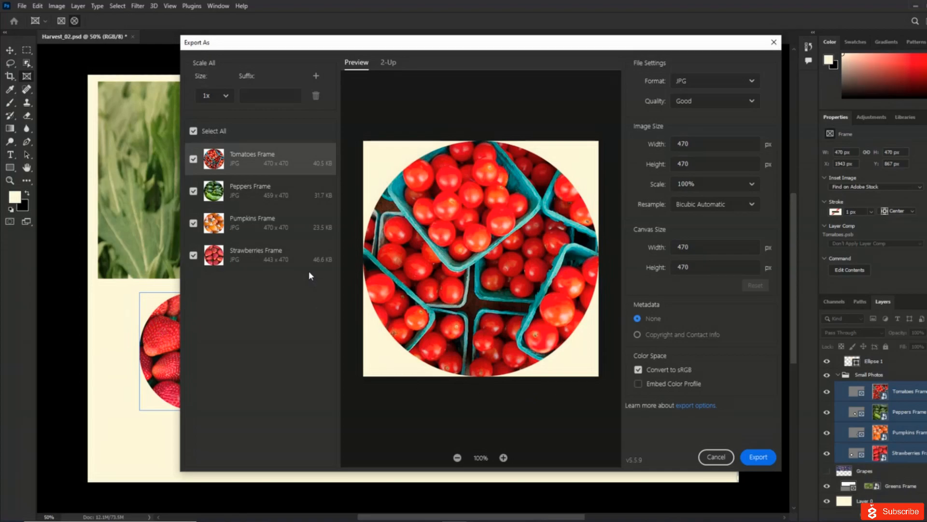
pyautogui.click(745, 86)
pyautogui.click(746, 85)
pyautogui.click(740, 102)
pyautogui.click(741, 103)
pyautogui.click(775, 42)
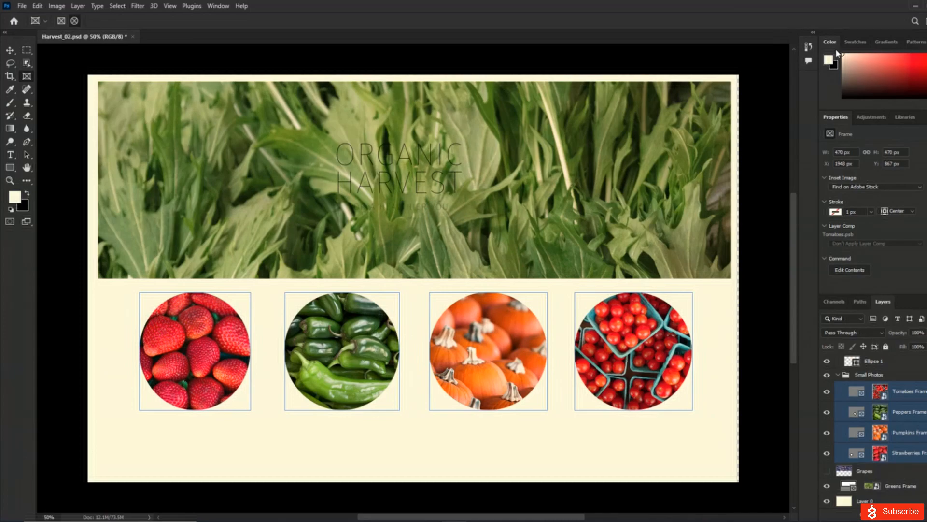
# - Select the layers from the Tomatoes Frame up through the Logo group
pyautogui.scroll(1, 879, 384)
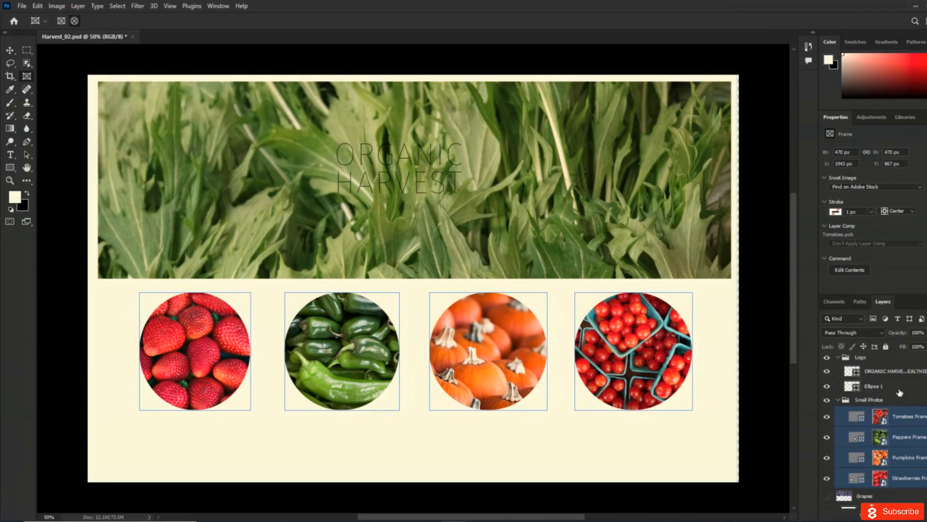
pyautogui.scroll(1, 898, 392)
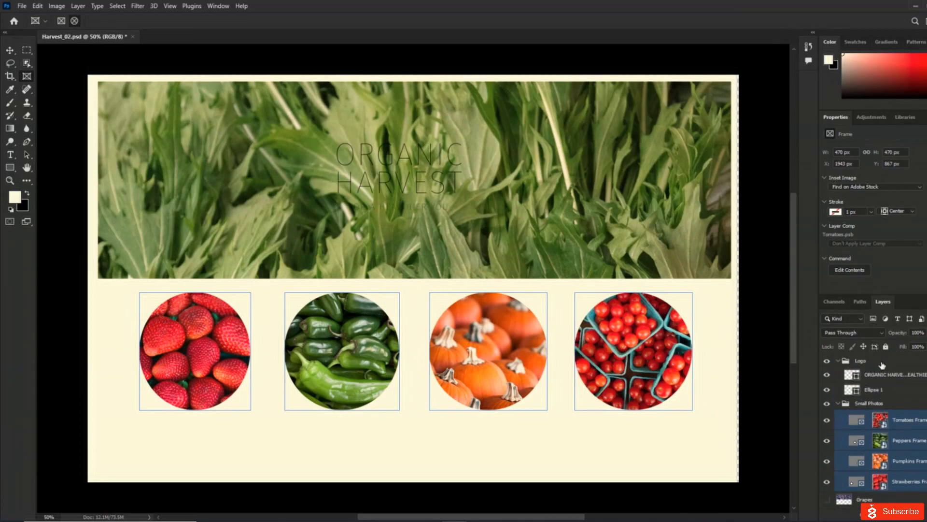
pyautogui.click(883, 366)
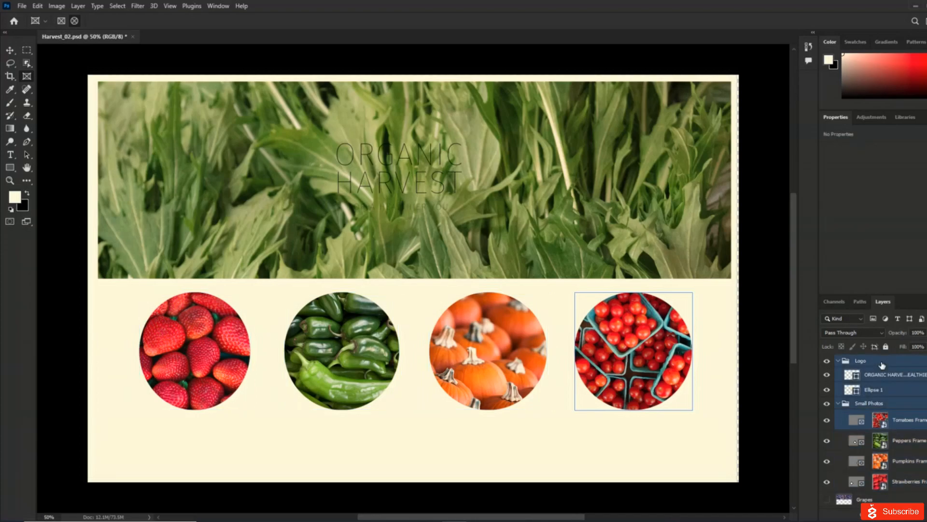